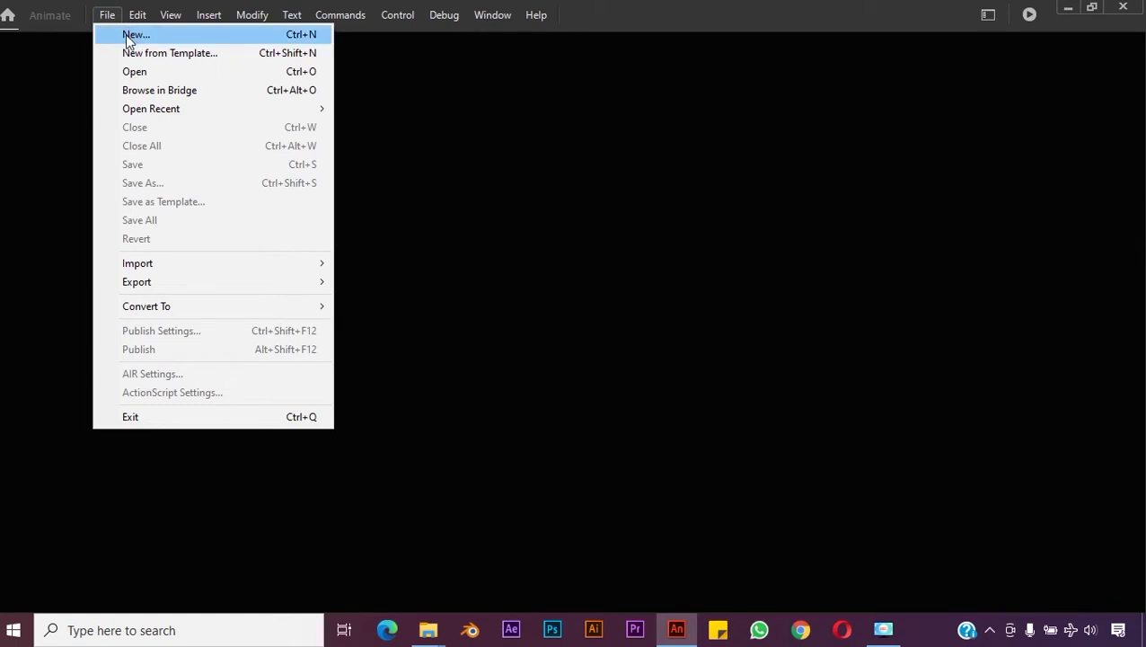
# Step: Create a new blank 1280 × 720 document at 25 fps
pyautogui.click(133, 35)
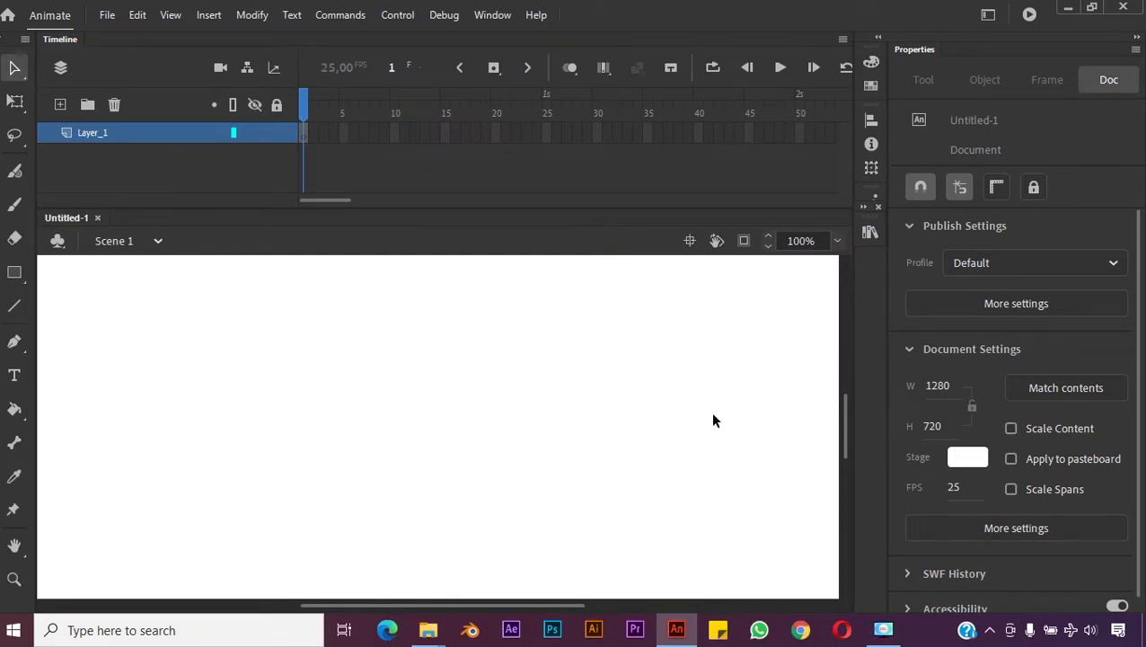
pyautogui.hotkey('ctrl', '-')
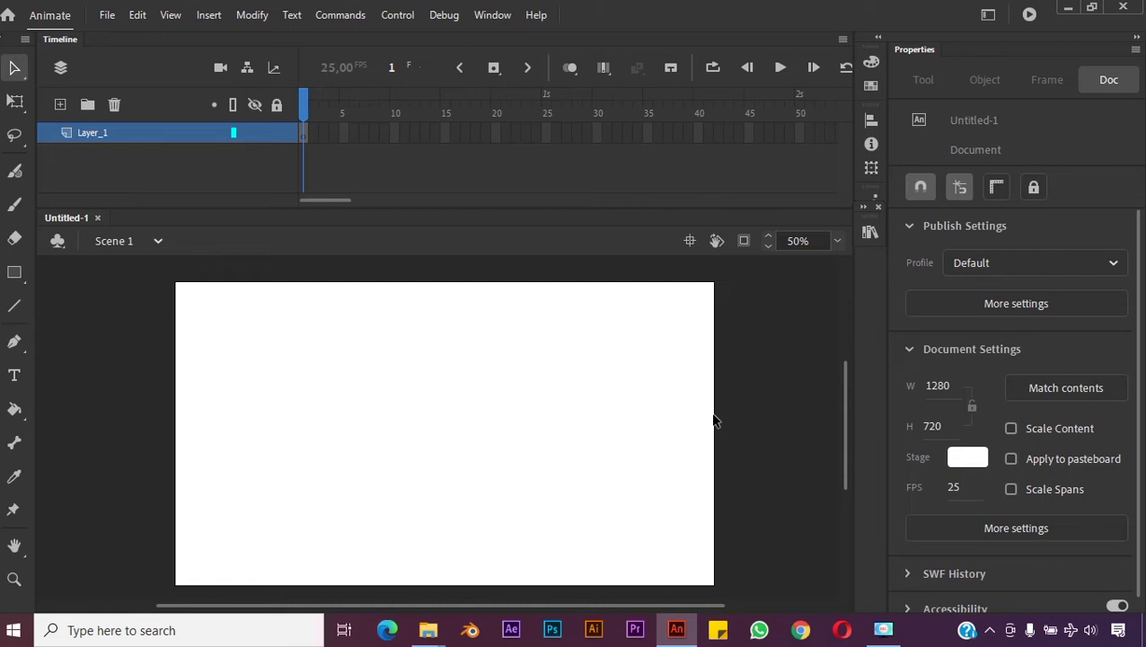
pyautogui.click(303, 133)
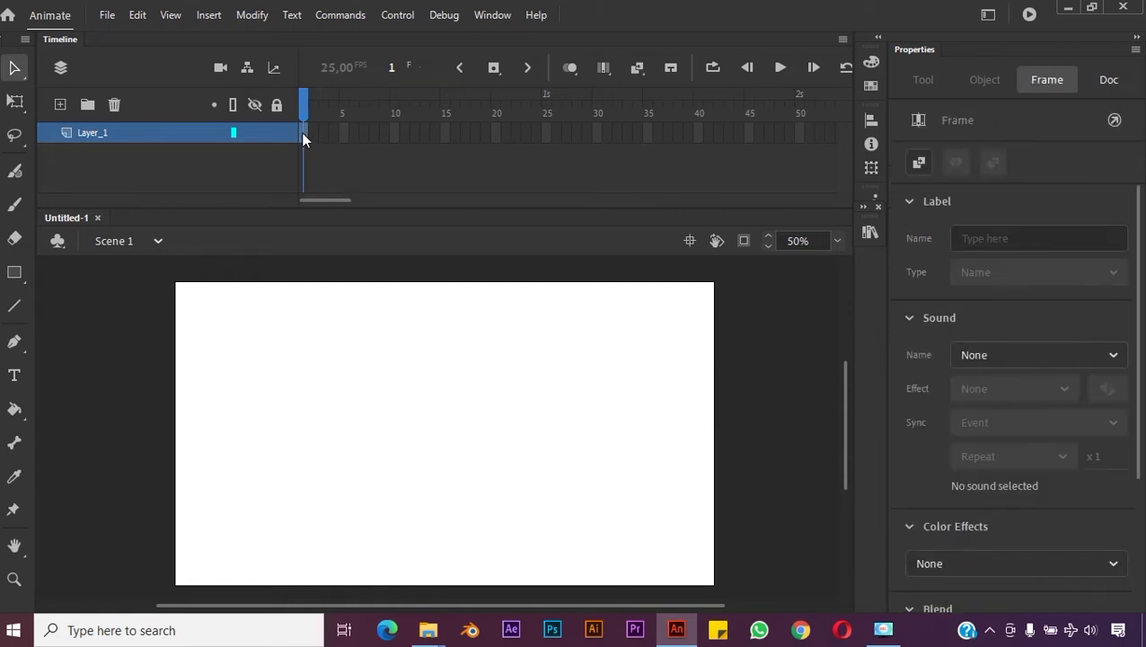
pyautogui.rightClick(303, 135)
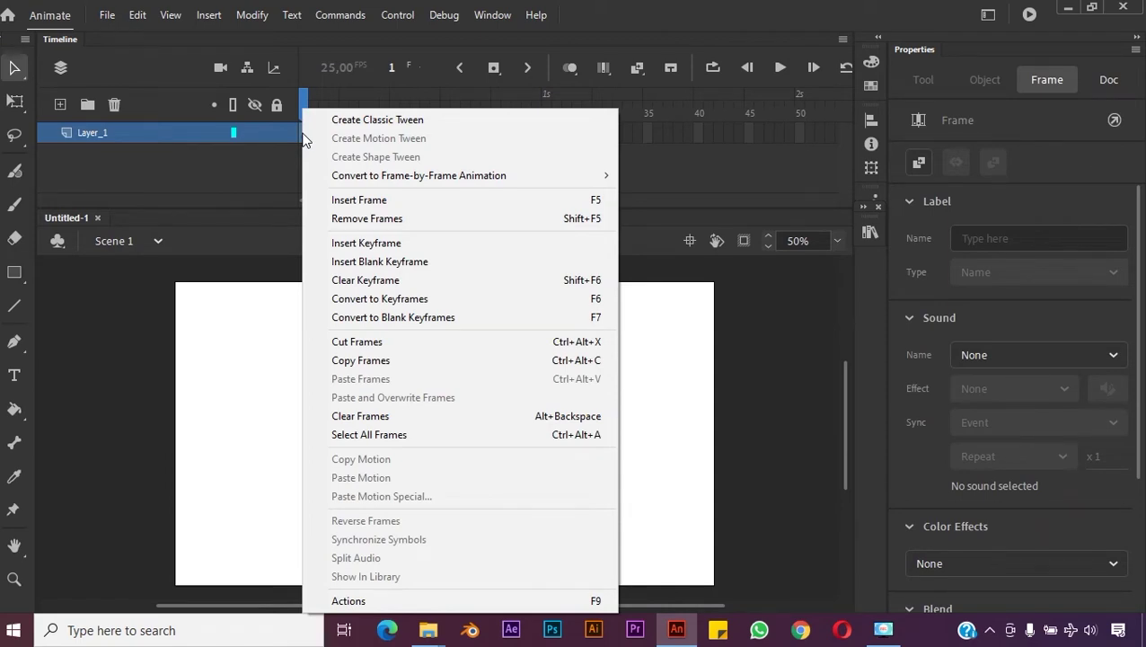
pyautogui.click(255, 382)
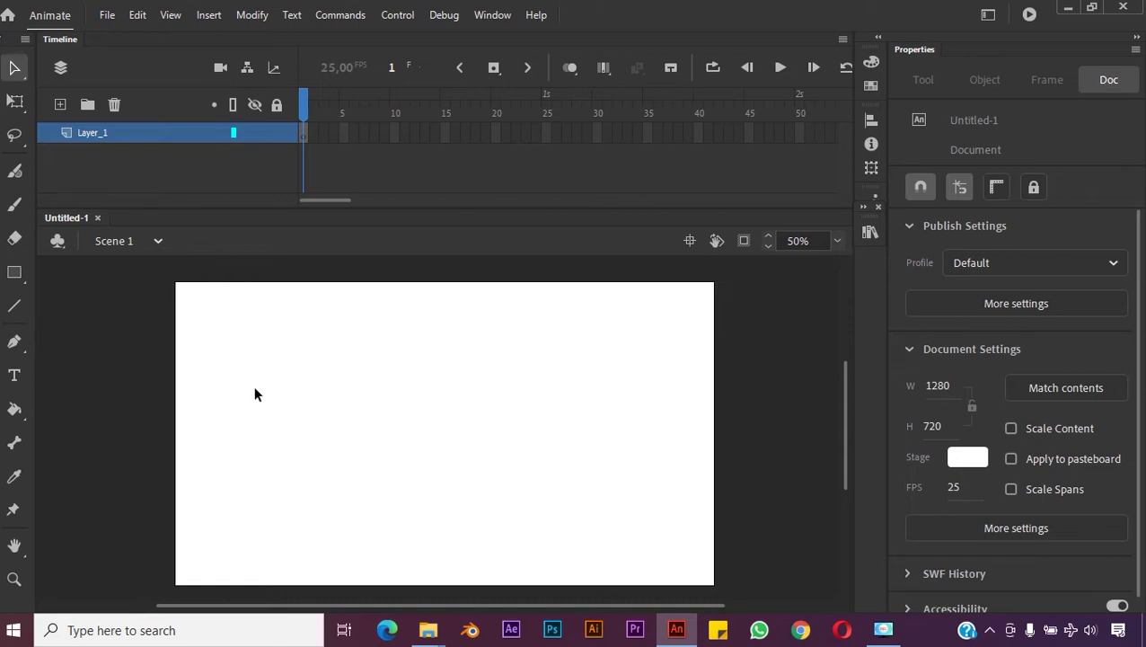
# Step: Draw a bright green circle with a black outline, about 146 px in diameter, near the stage's left edge using the Oval tool
pyautogui.click(17, 273)
pyautogui.click(16, 274)
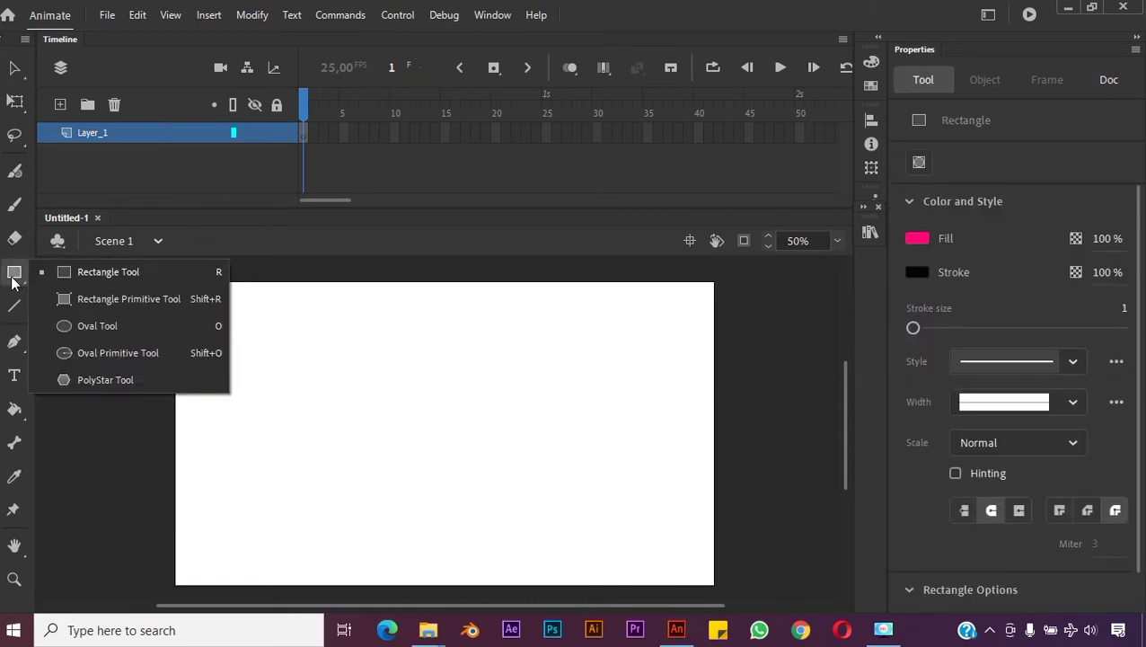
pyautogui.click(70, 329)
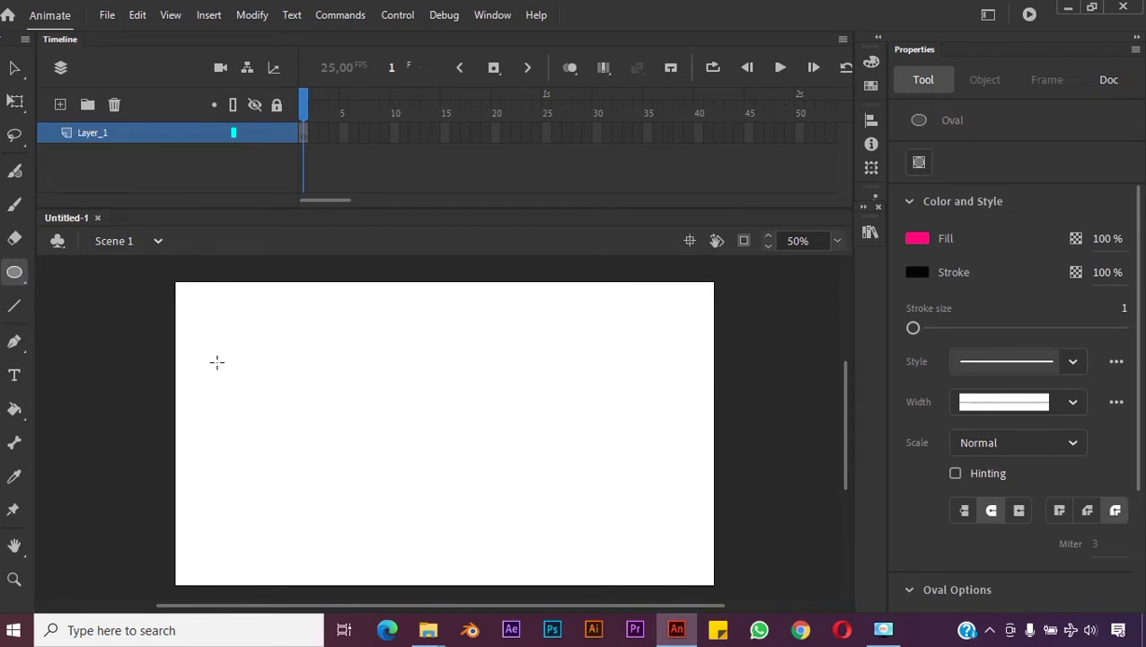
pyautogui.click(917, 238)
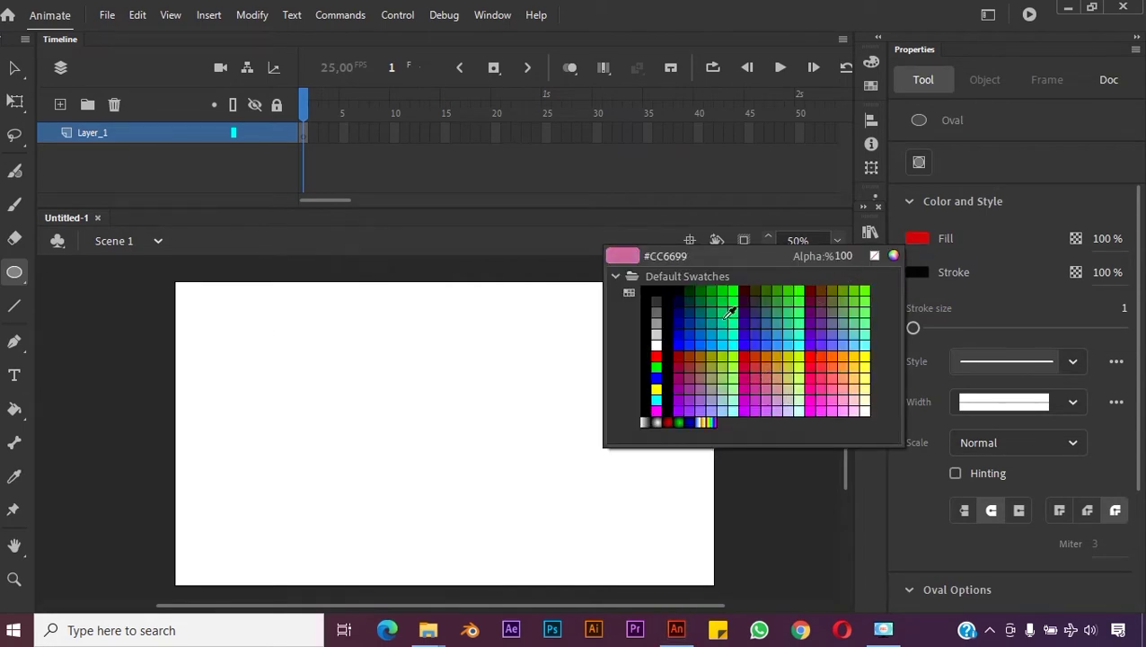
pyautogui.click(738, 288)
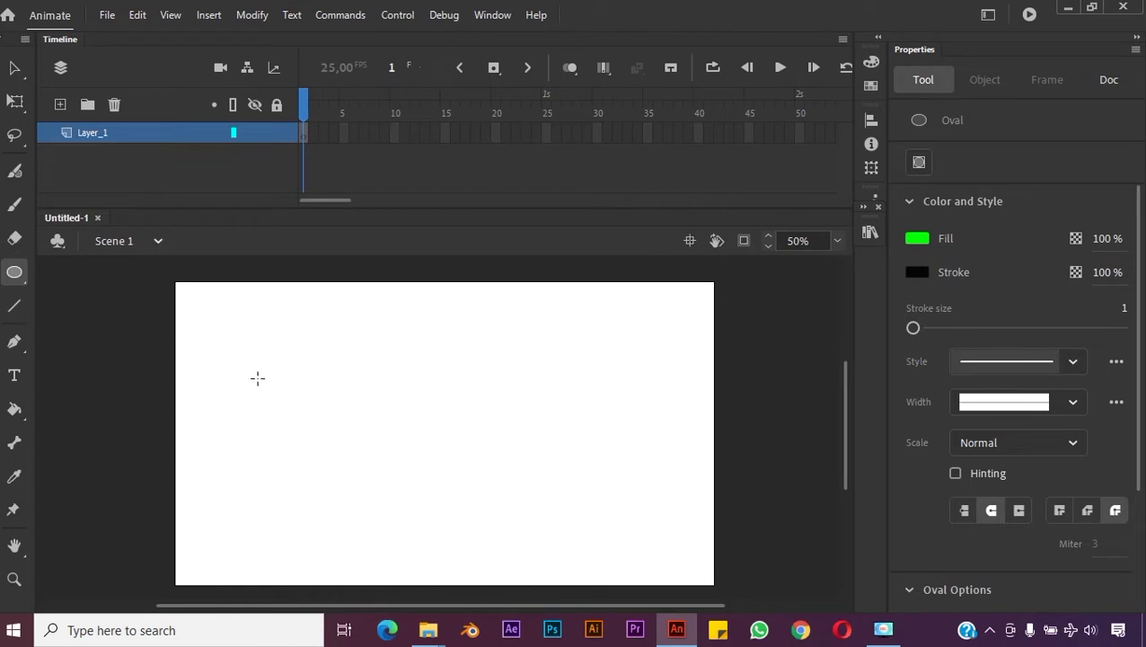
pyautogui.moveTo(217, 369); pyautogui.dragTo(276, 425)
pyautogui.press('shift')
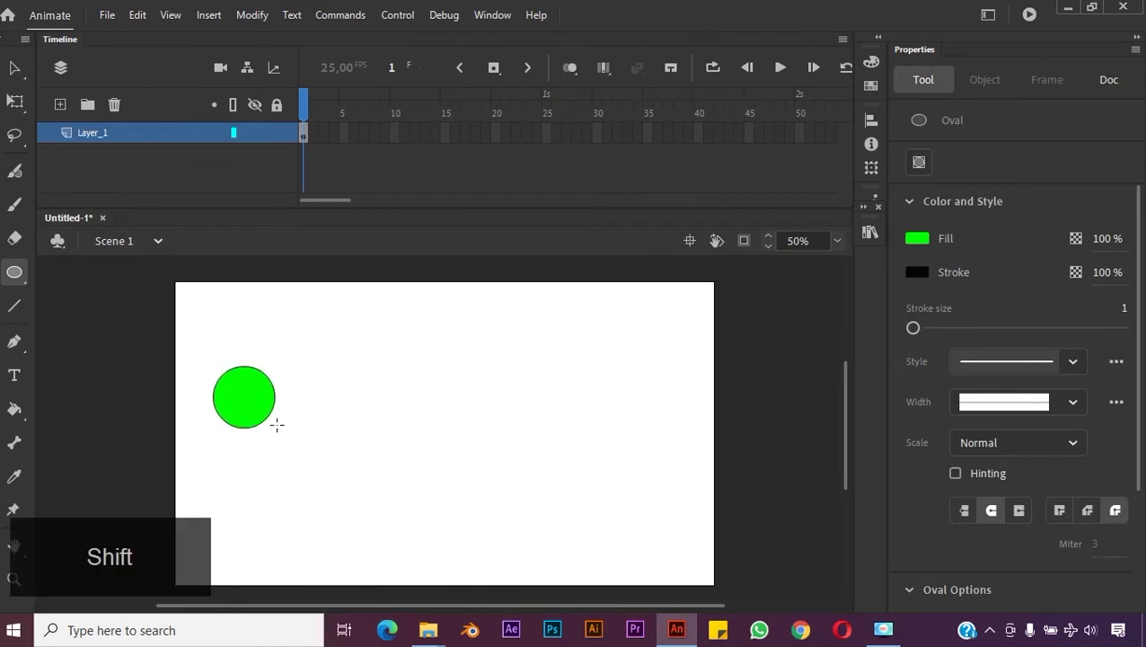
pyautogui.press('v')
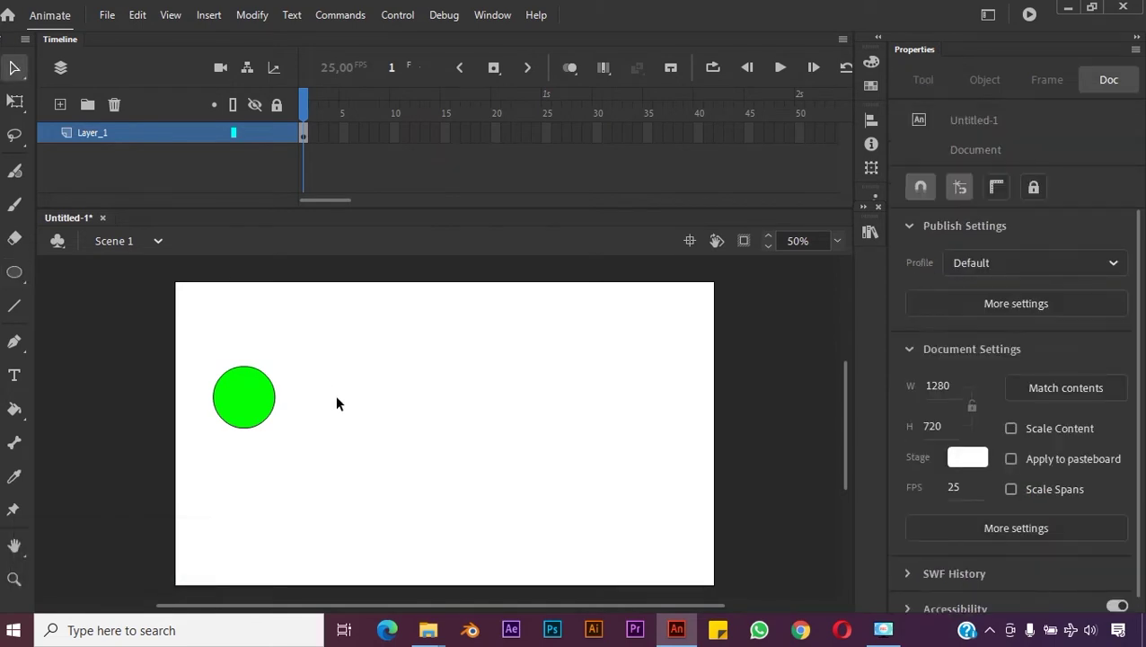
pyautogui.moveTo(257, 406); pyautogui.dragTo(287, 445)
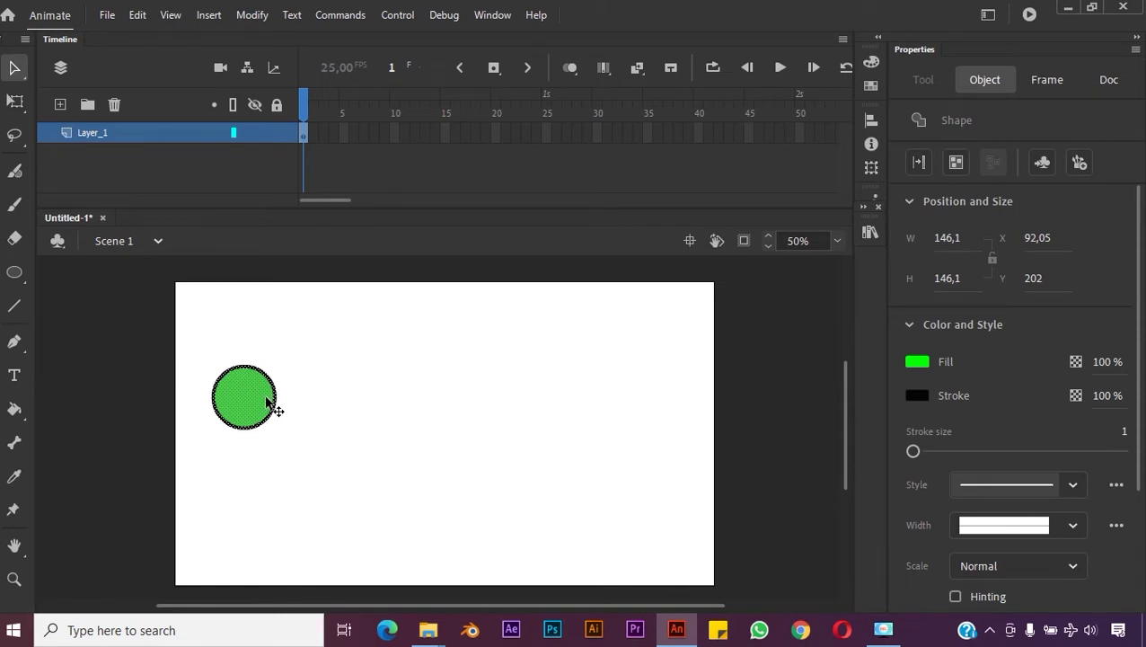
pyautogui.click(330, 397)
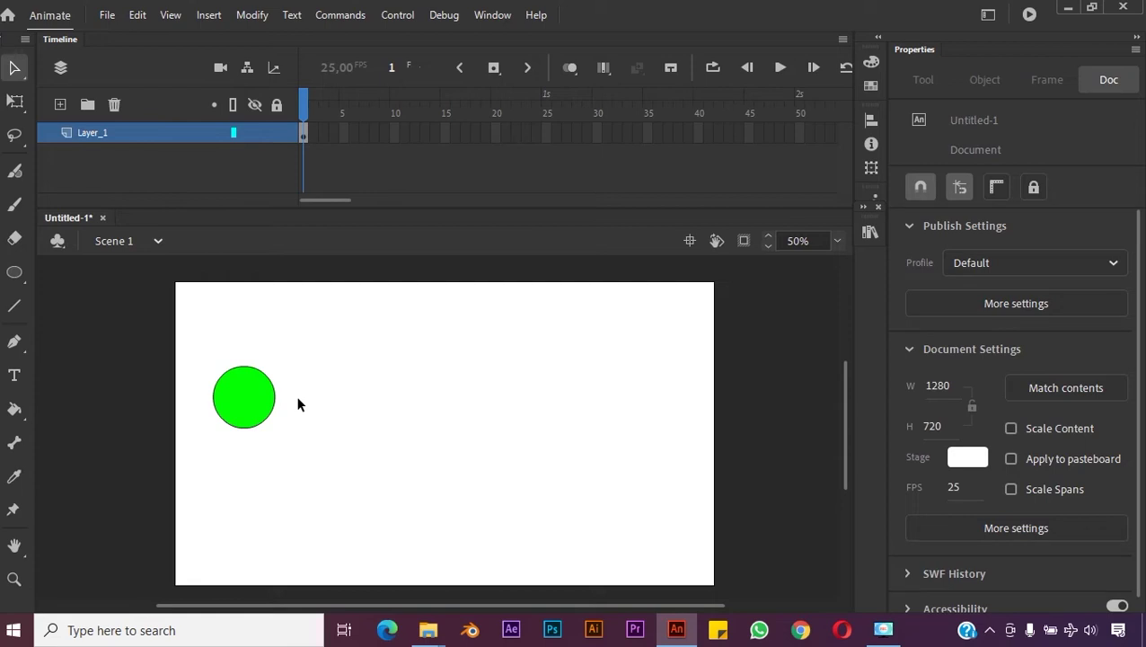
pyautogui.moveTo(185, 341); pyautogui.dragTo(314, 465)
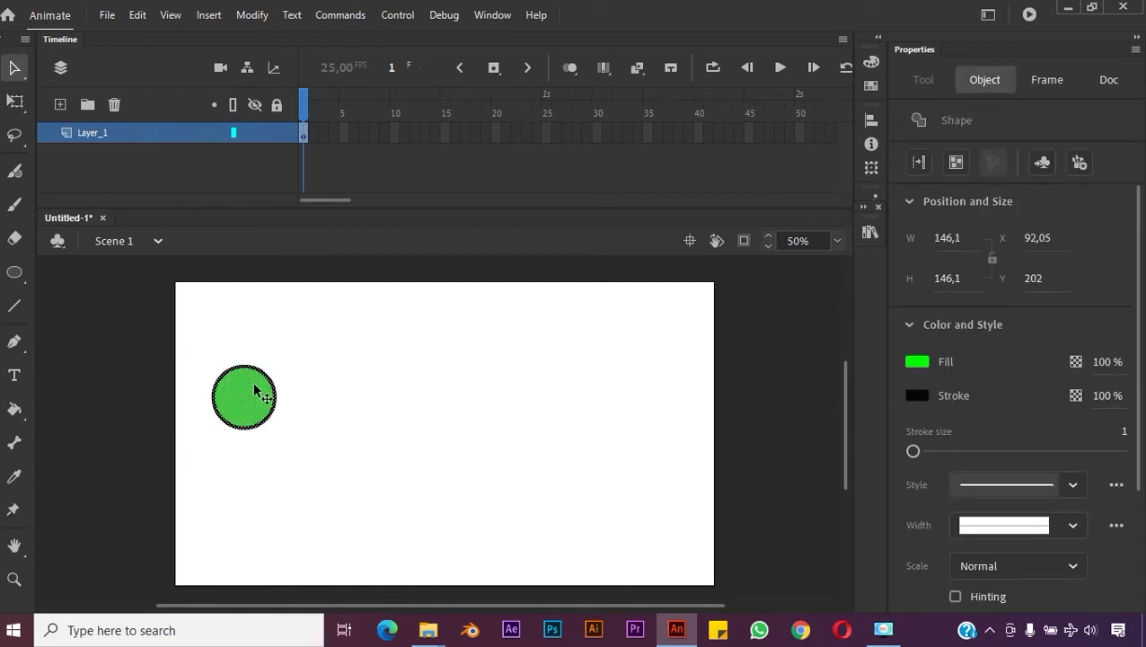
pyautogui.click(297, 386)
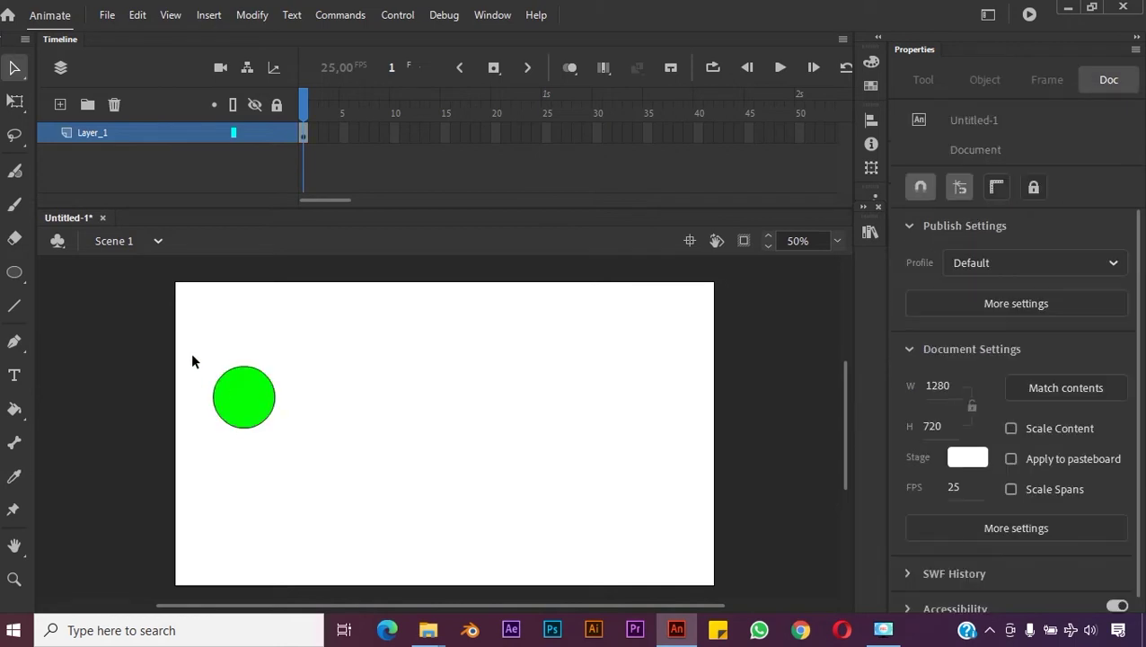
# Step: Split the green circle into three vertical slices by selecting portions of it and moving them apart
pyautogui.moveTo(183, 341); pyautogui.dragTo(302, 410)
pyautogui.click(290, 401)
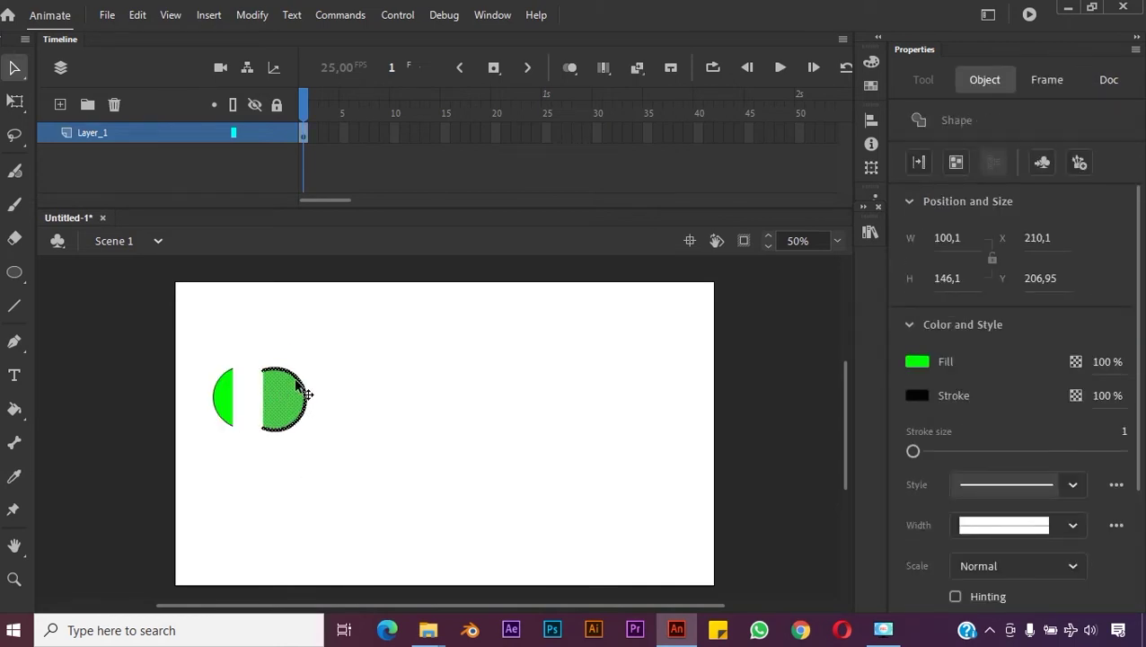
pyautogui.moveTo(289, 351); pyautogui.dragTo(313, 452)
pyautogui.moveTo(304, 422); pyautogui.dragTo(327, 425)
pyautogui.click(342, 430)
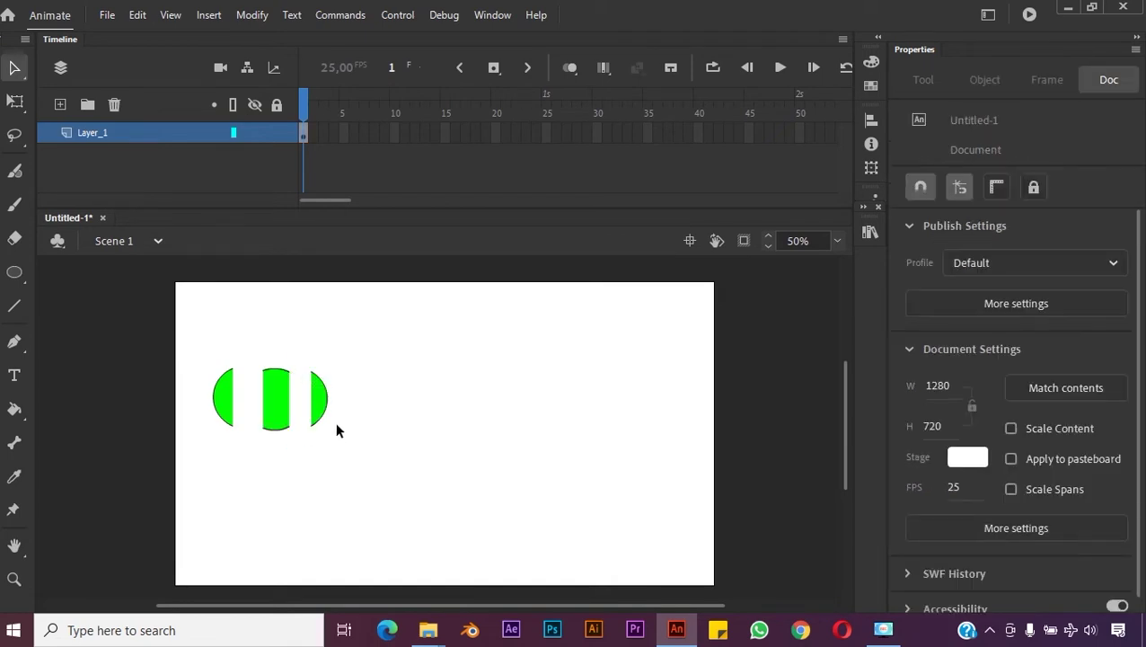
# Step: Undo the splitting of the circle into slices
pyautogui.hotkey('ctrl', 'z')
pyautogui.hotkey('ctrl', 'z')
pyautogui.hotkey('ctrl', 'z')
pyautogui.hotkey('ctrl', 'z')
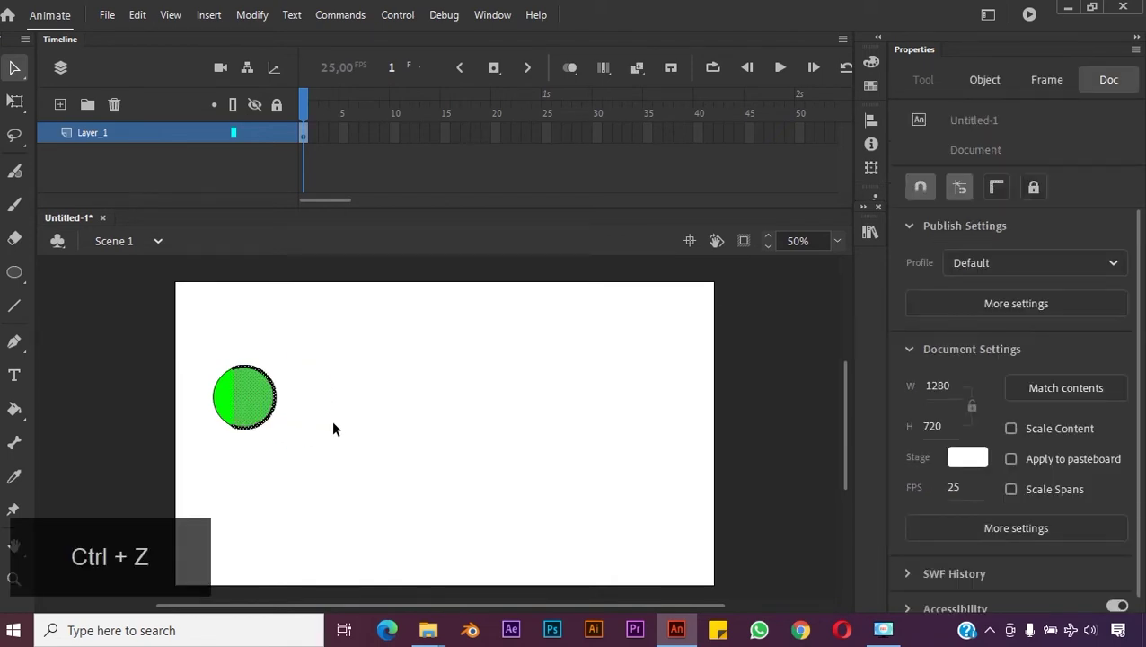
# Step: Convert the whole circle, fill and outline together, to a Graphic symbol named "bola hijau"
pyautogui.click(290, 416)
pyautogui.moveTo(180, 346); pyautogui.dragTo(284, 460)
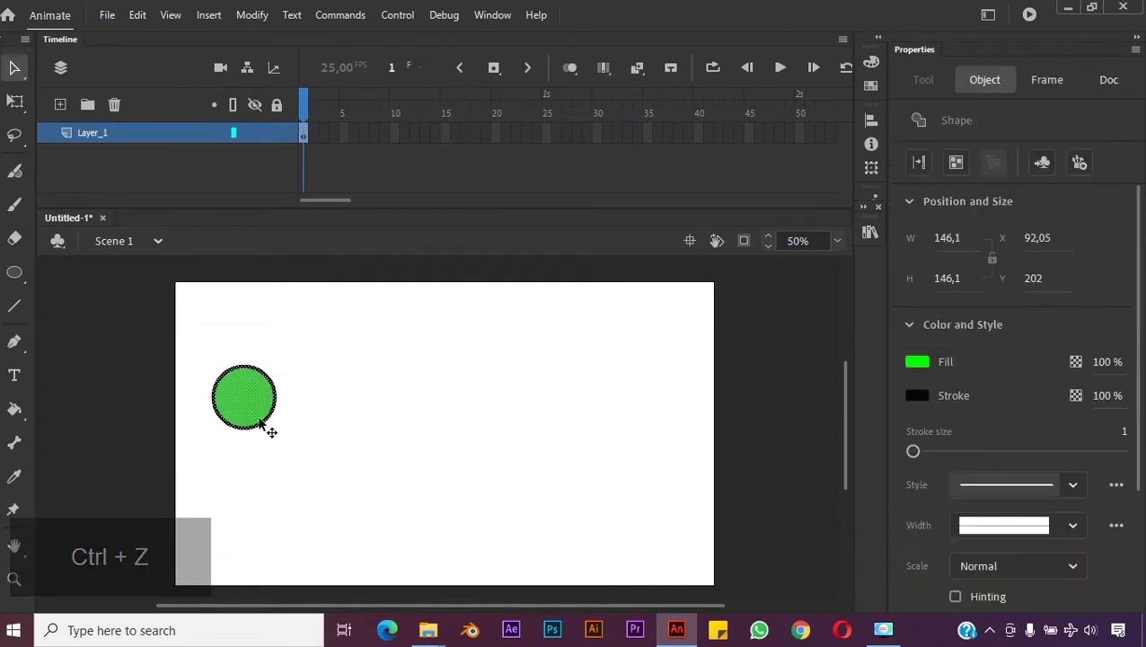
pyautogui.rightClick(253, 395)
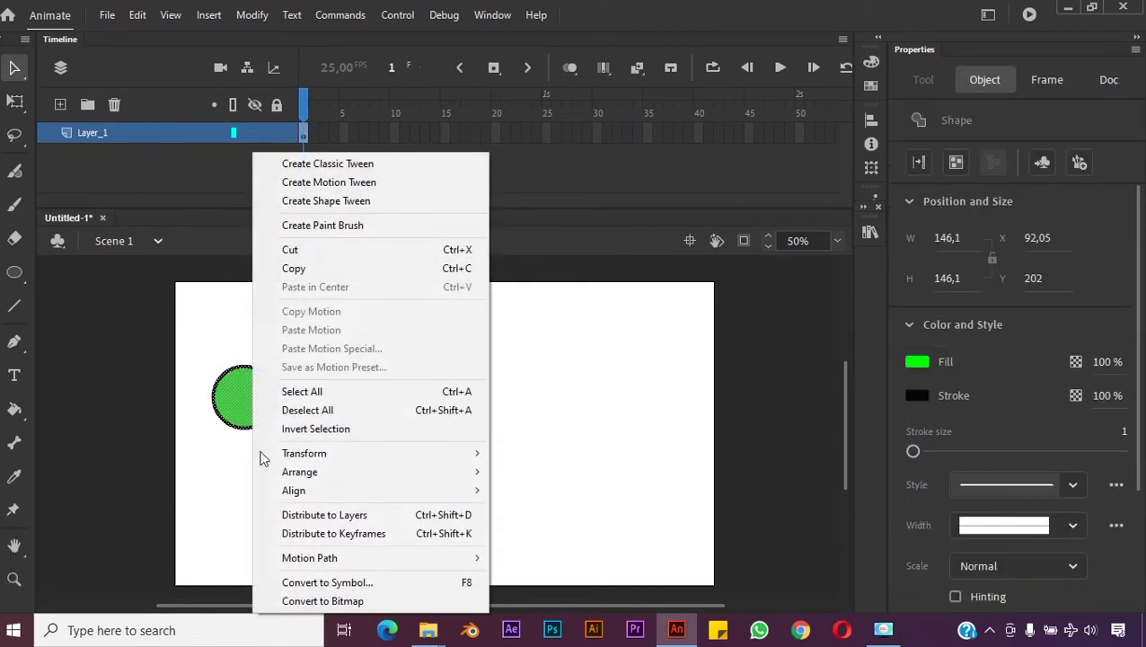
pyautogui.click(281, 582)
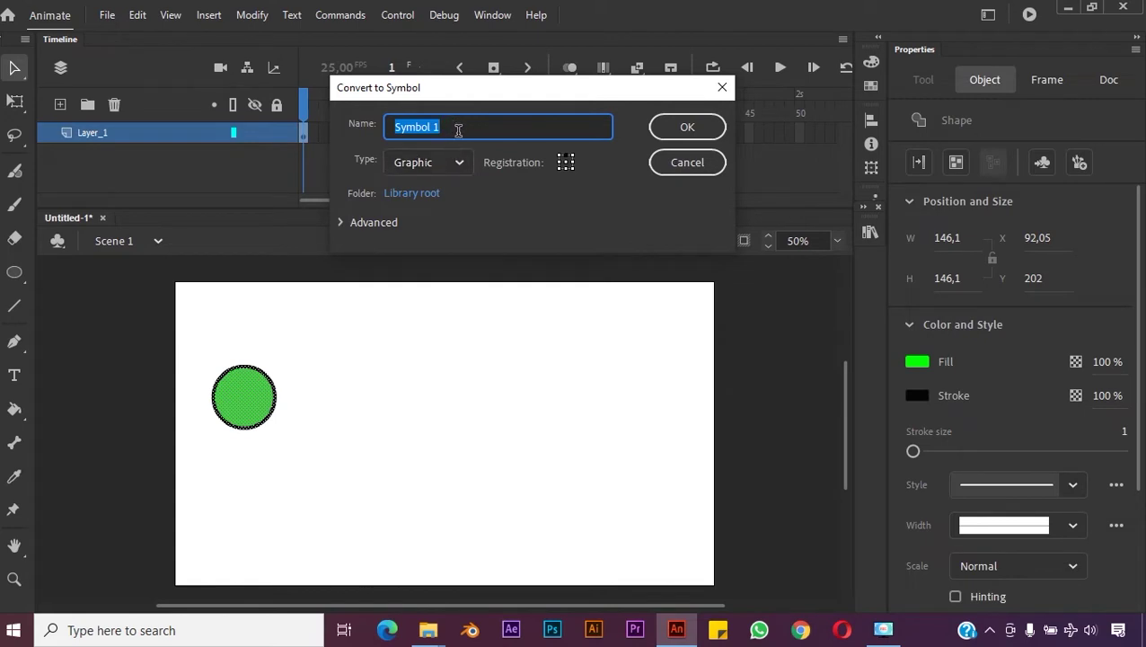
pyautogui.click(445, 126)
pyautogui.moveTo(445, 126); pyautogui.dragTo(390, 127)
pyautogui.write('bola hijau')
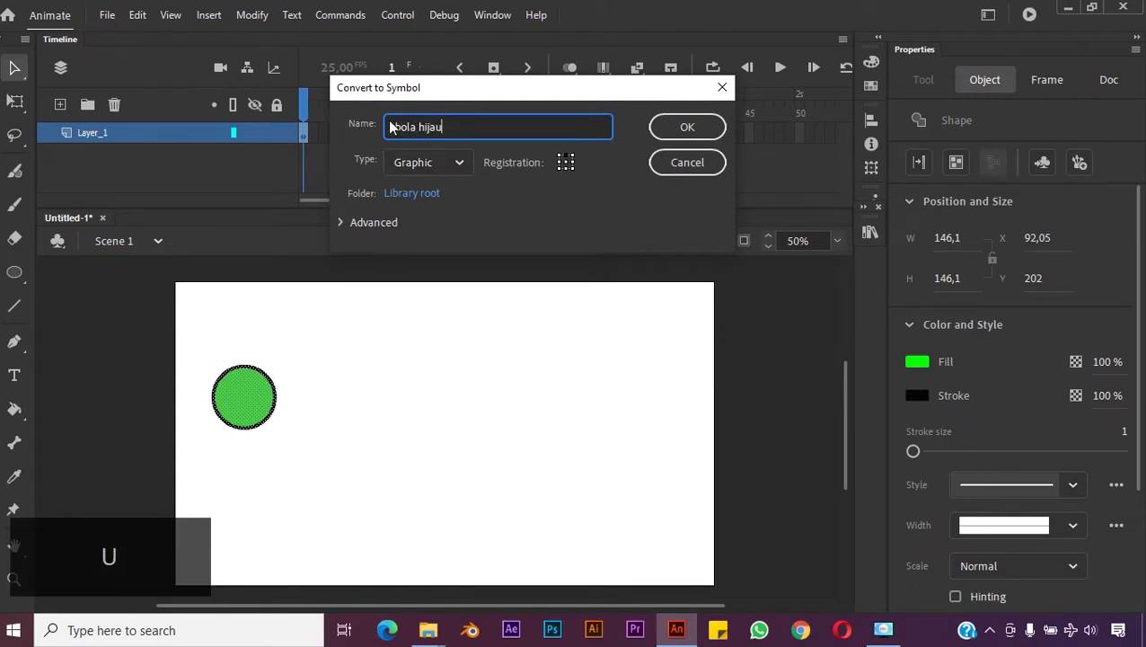
pyautogui.press('Return')
pyautogui.click(406, 347)
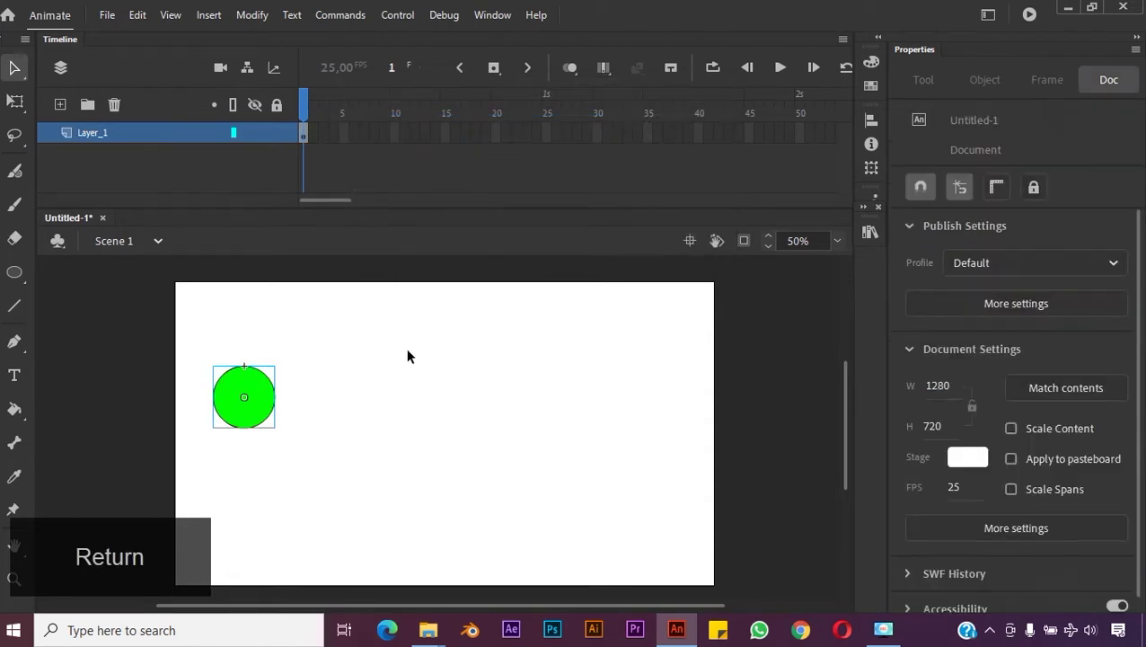
pyautogui.click(258, 410)
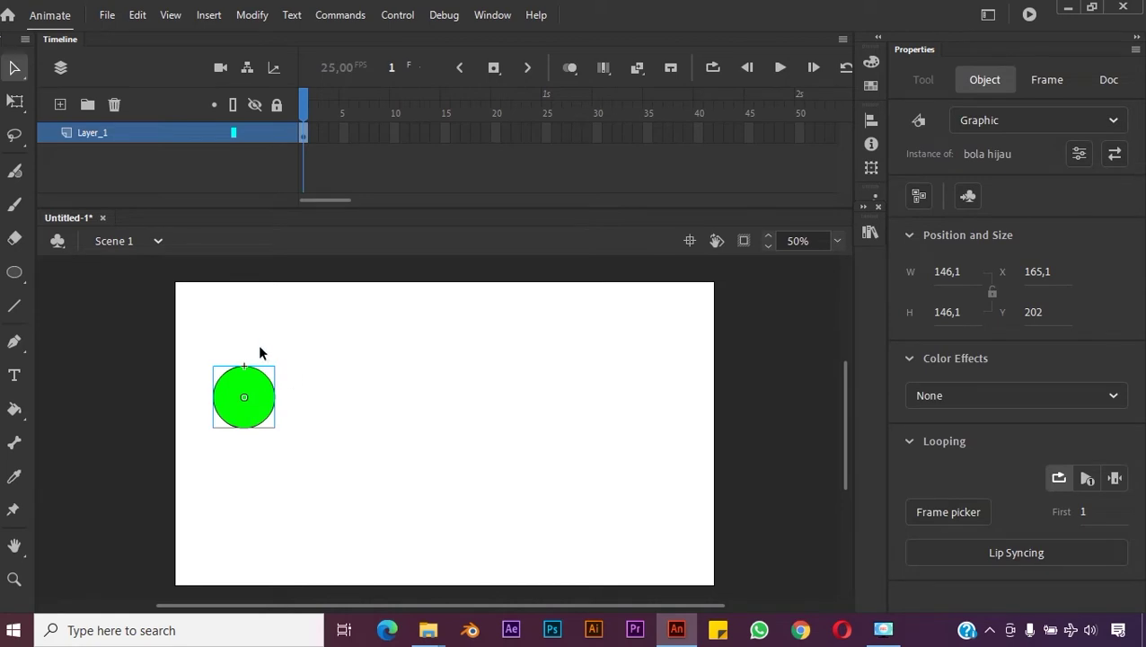
pyautogui.click(296, 358)
pyautogui.click(275, 425)
pyautogui.click(327, 404)
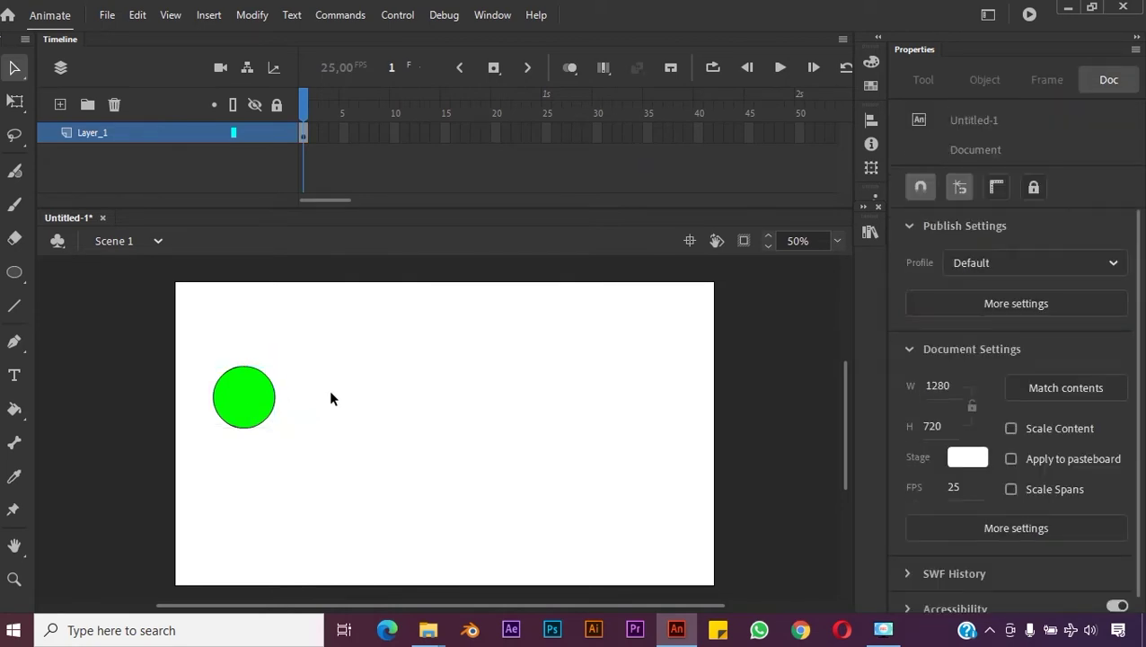
# Step: Move the green ball to the lower-left corner of the stage, at about X 131, Y 562
pyautogui.click(246, 378)
pyautogui.moveTo(258, 414); pyautogui.dragTo(246, 546)
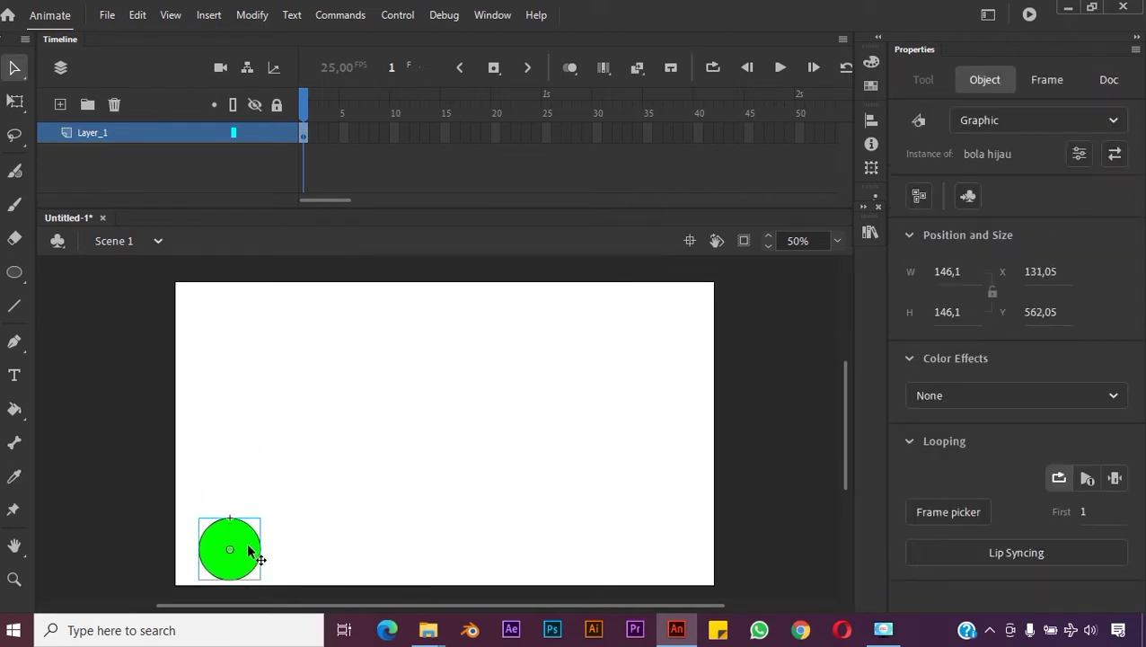
pyautogui.click(386, 460)
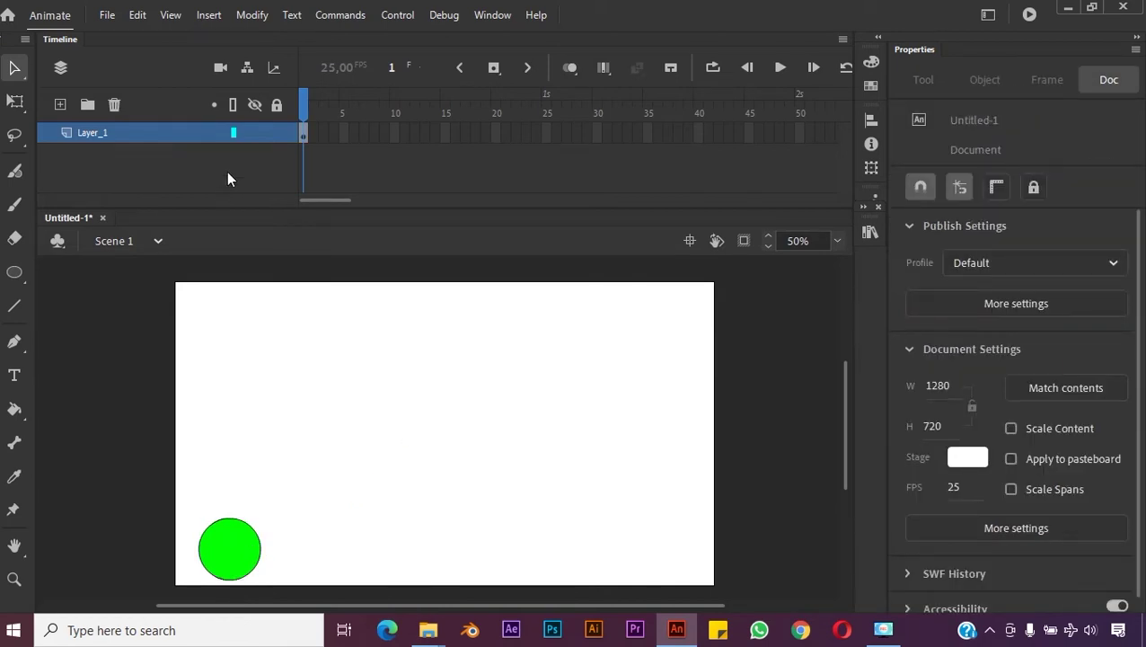
pyautogui.click(233, 549)
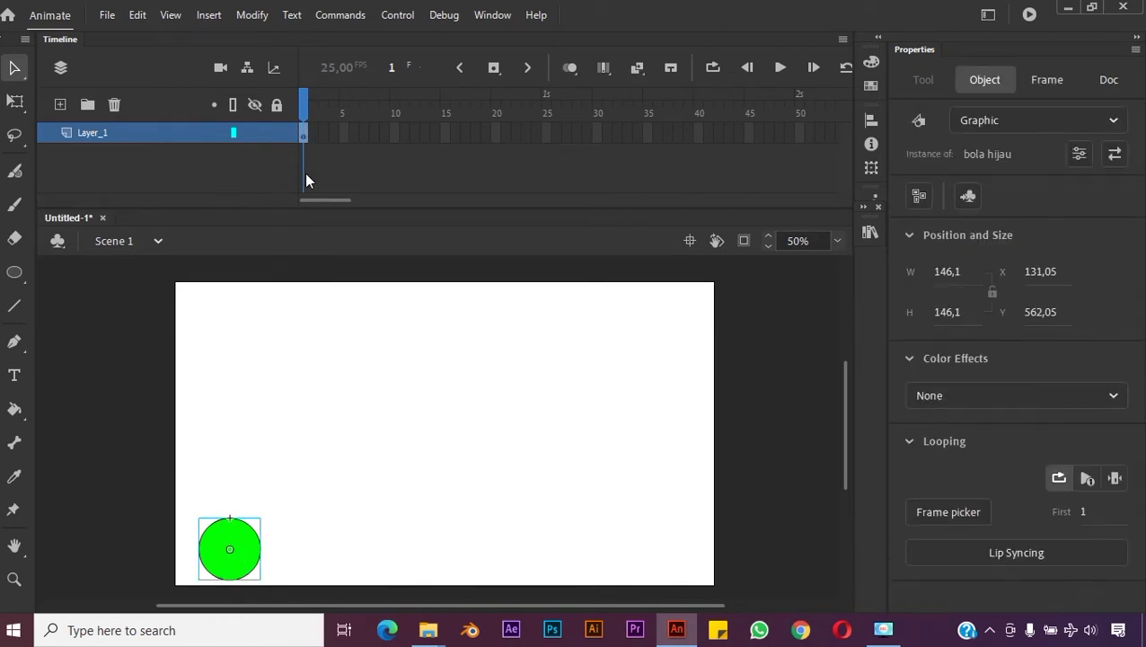
pyautogui.click(304, 134)
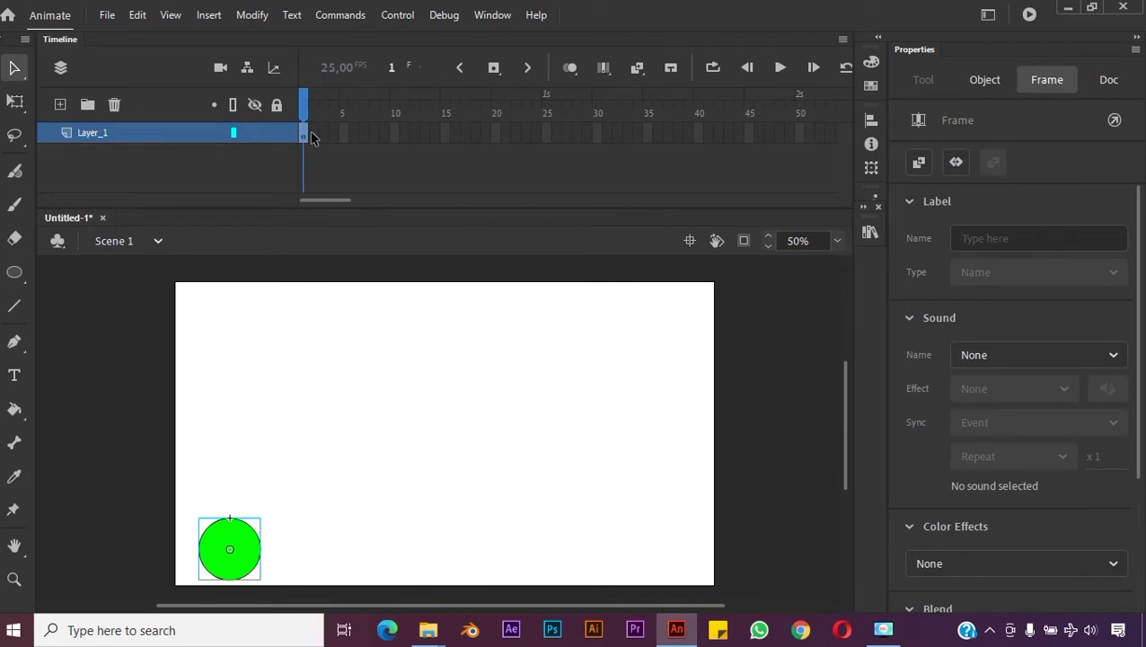
pyautogui.click(800, 135)
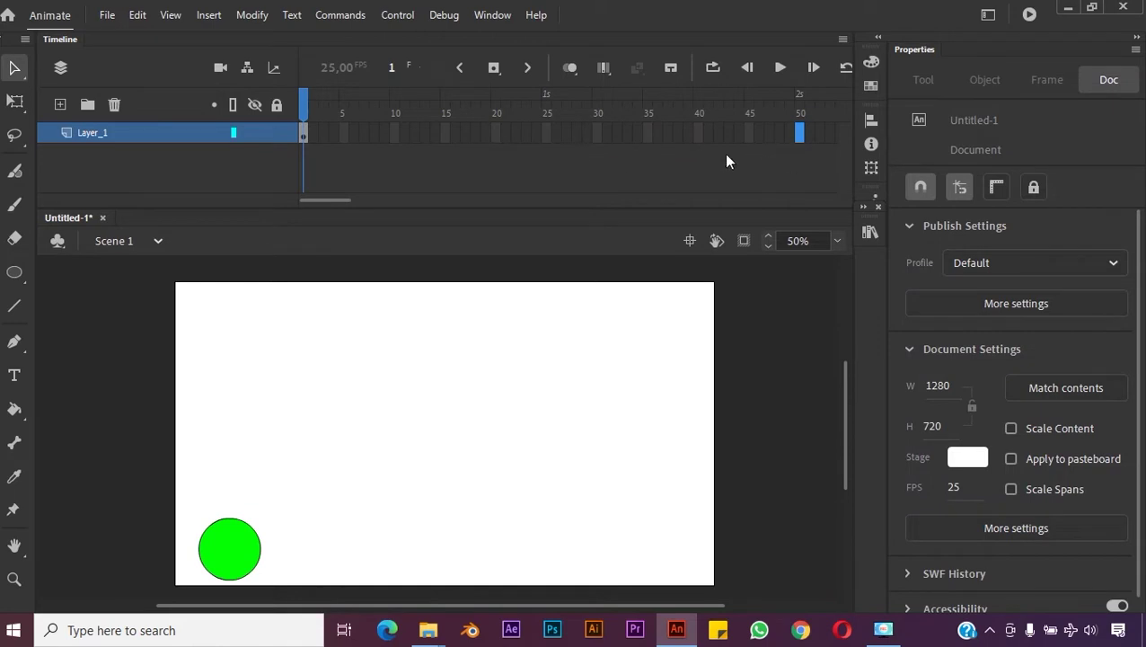
pyautogui.click(305, 133)
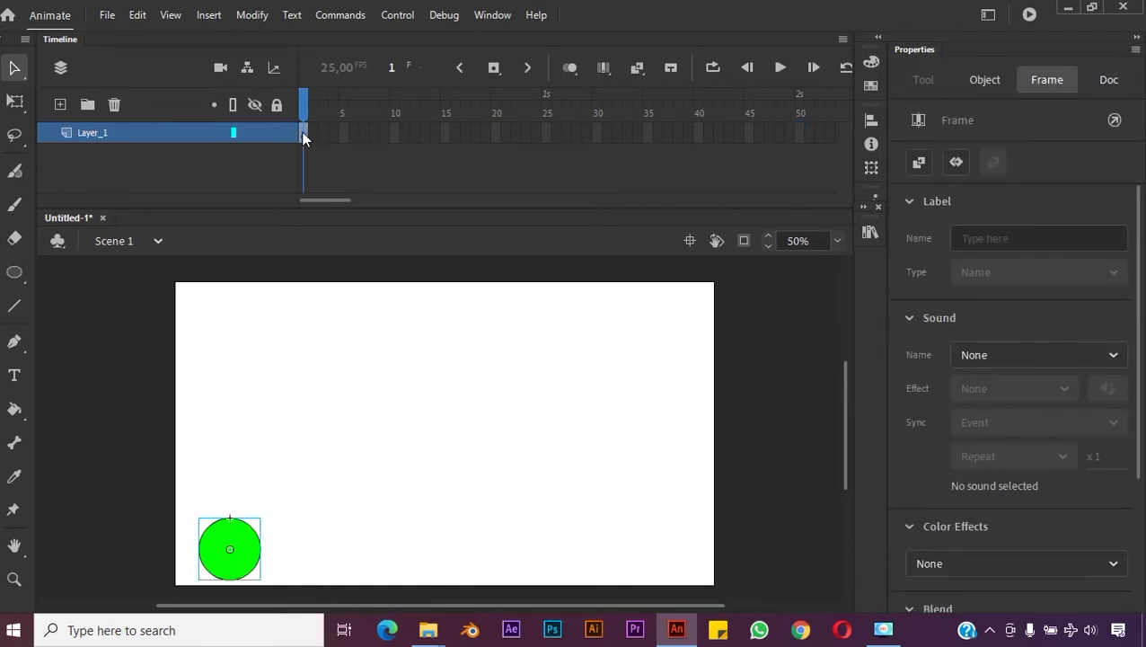
pyautogui.rightClick(304, 138)
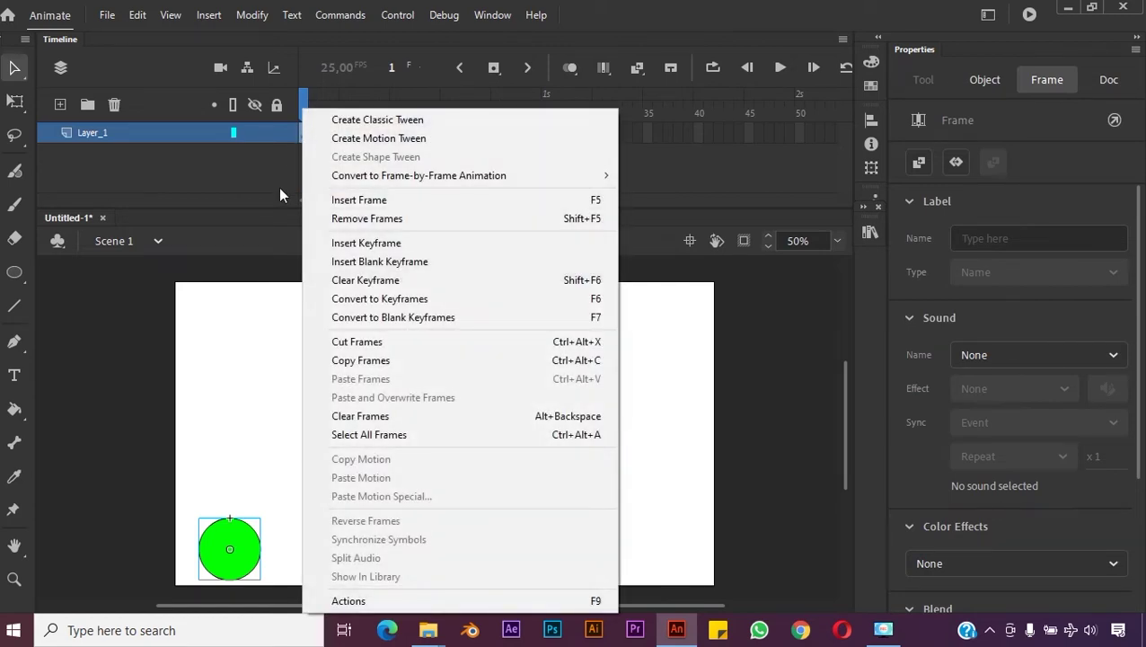
pyautogui.click(278, 184)
pyautogui.click(302, 137)
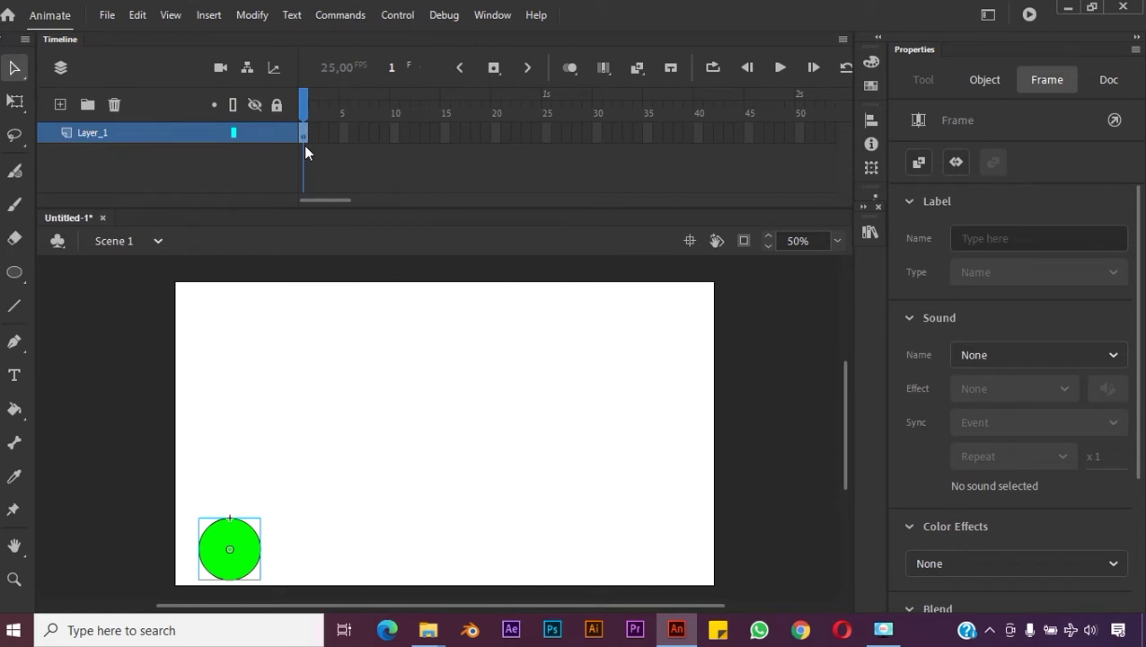
pyautogui.click(540, 433)
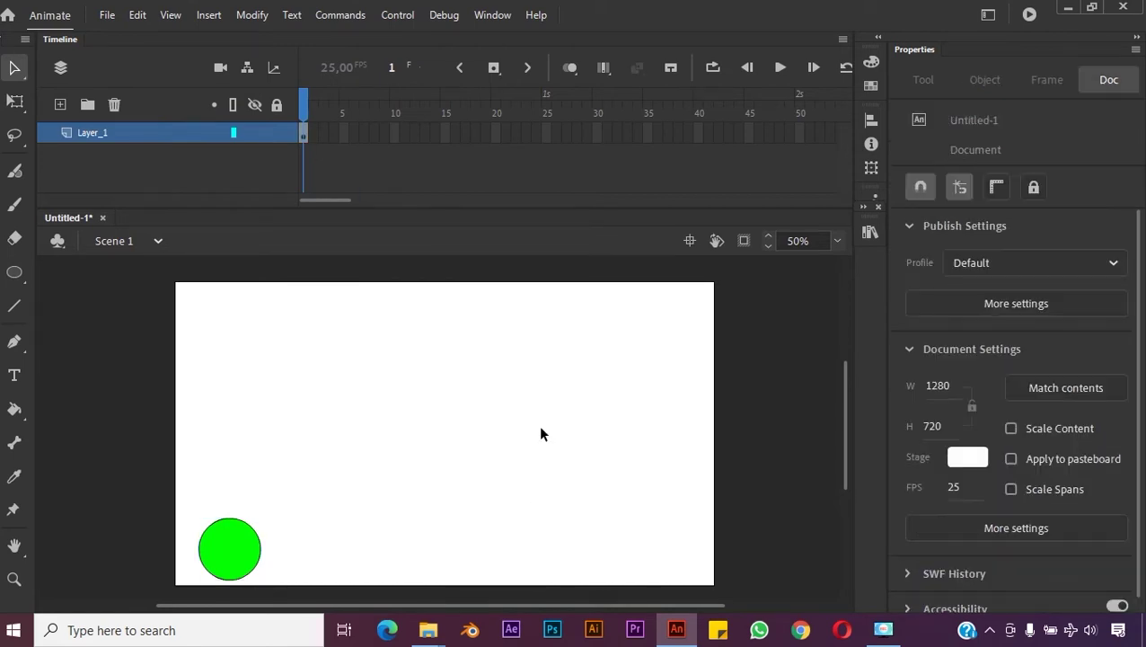
pyautogui.click(800, 135)
pyautogui.click(406, 420)
pyautogui.click(229, 549)
pyautogui.click(314, 496)
pyautogui.click(252, 566)
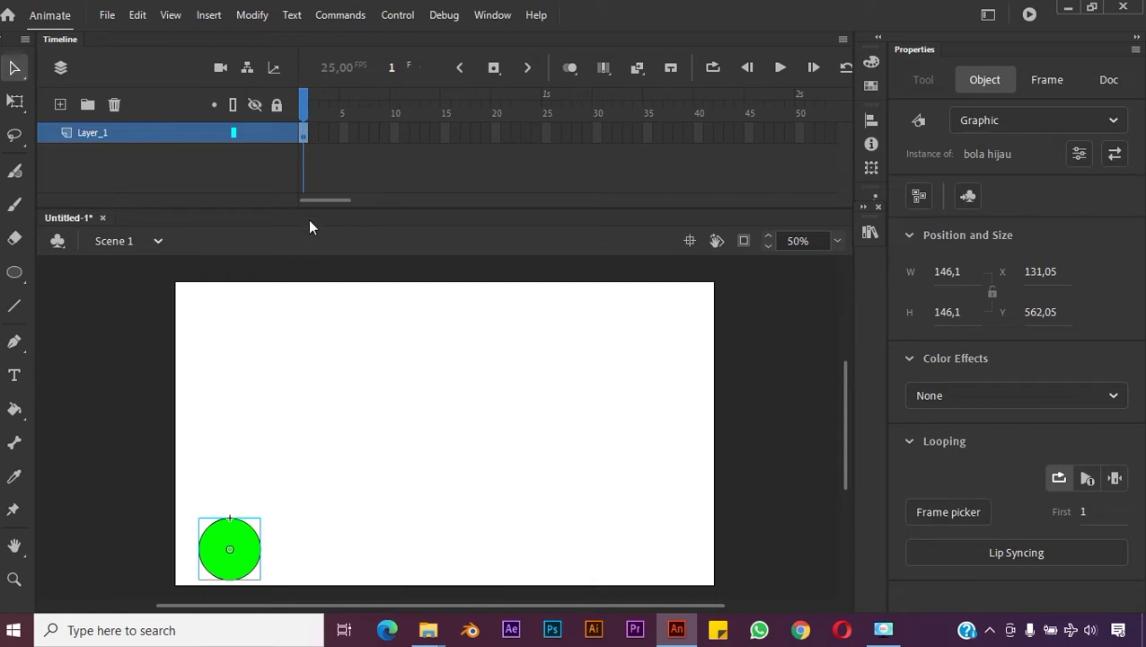
# Step: Rename the ball's layer "bola hijau", accepting the adjusted name bola_hijau
pyautogui.click(303, 134)
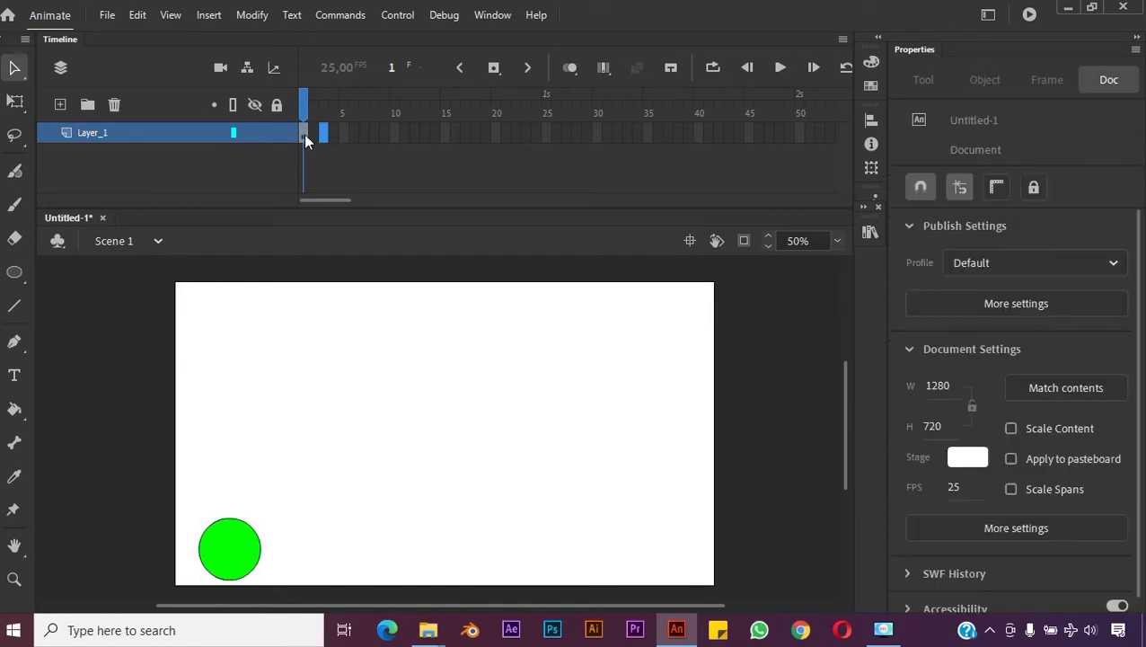
pyautogui.click(183, 134)
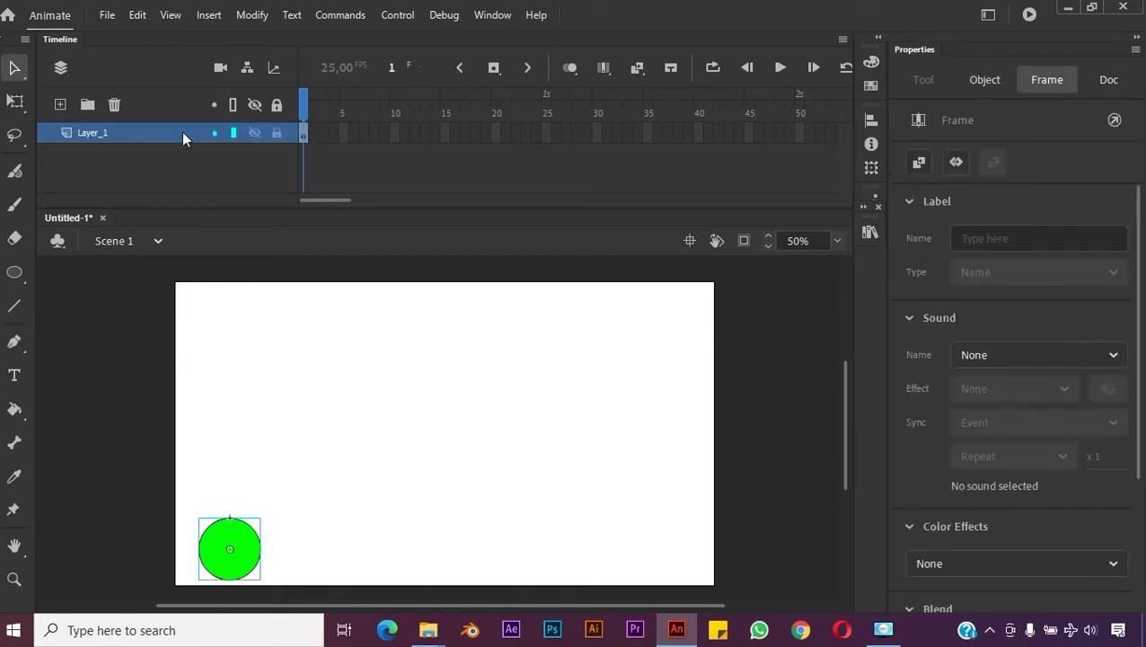
pyautogui.doubleClick(98, 134)
pyautogui.write('bol')
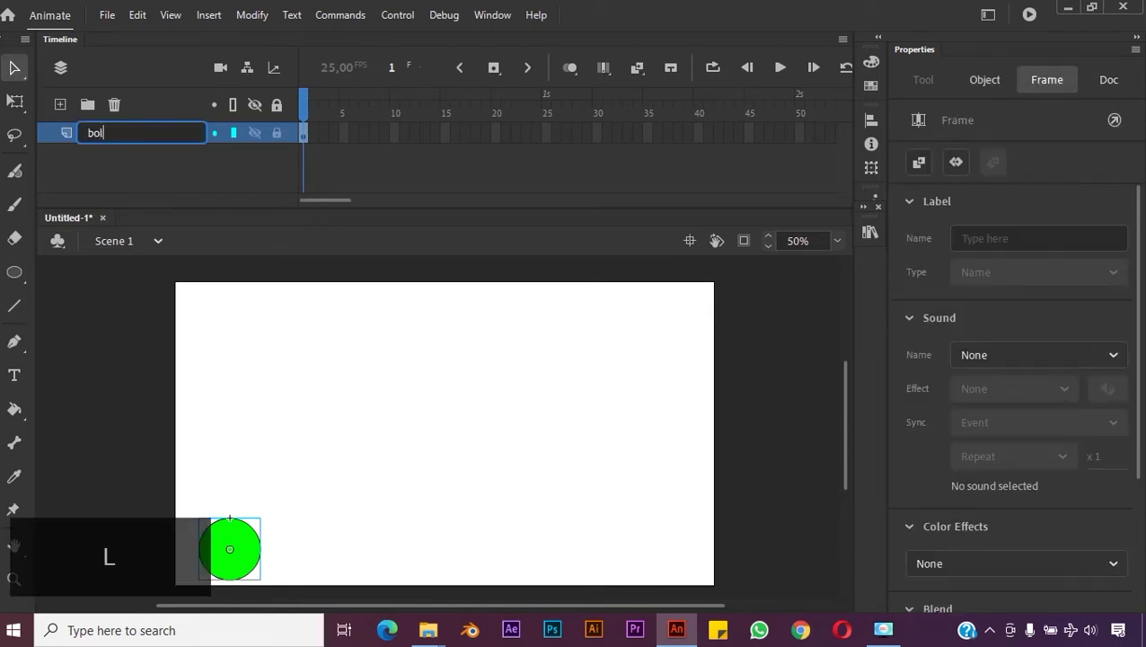
pyautogui.write('a hijau')
pyautogui.press('Return')
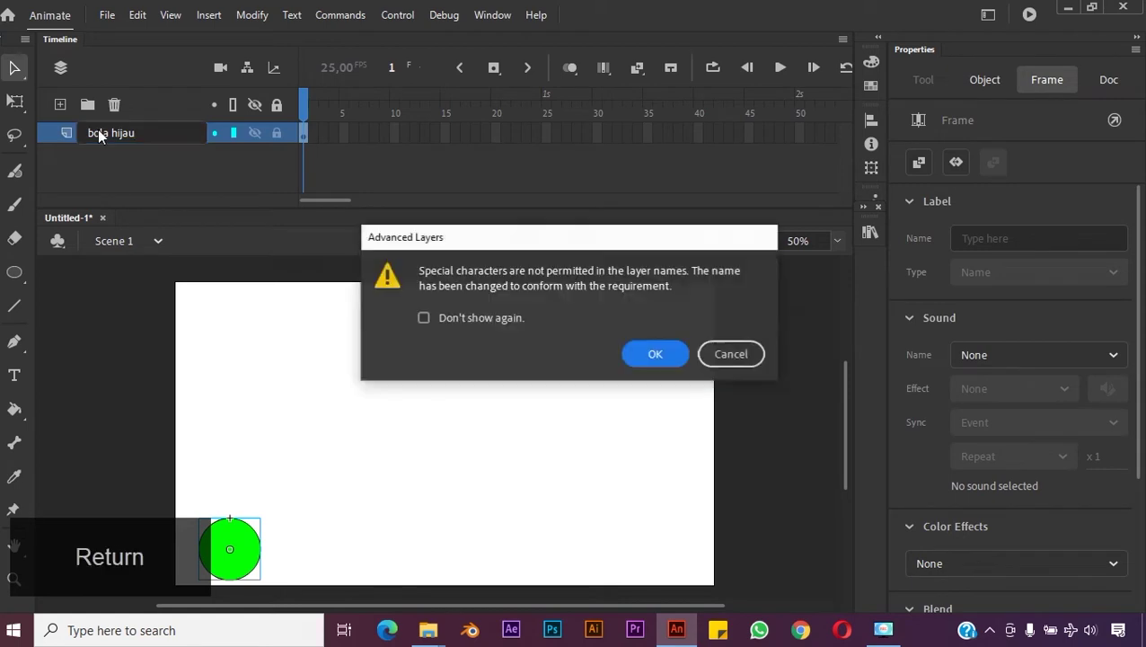
pyautogui.click(647, 354)
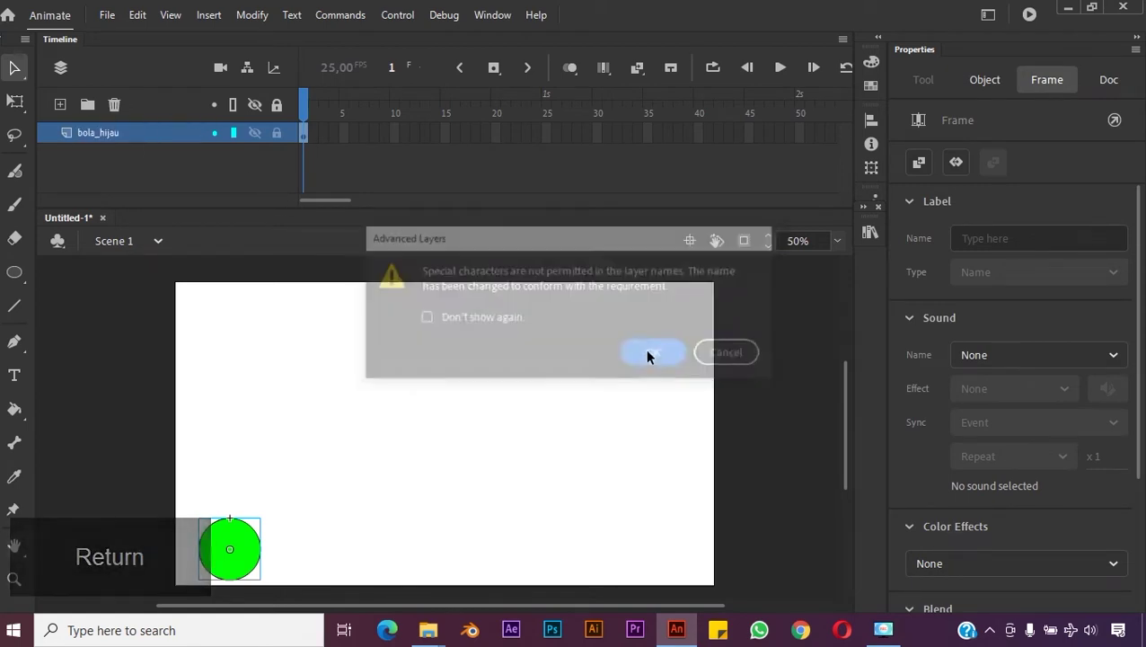
# Step: Create a classic tween on the bola_hijau layer from frame 1 and insert a keyframe at frame 50
pyautogui.rightClick(303, 133)
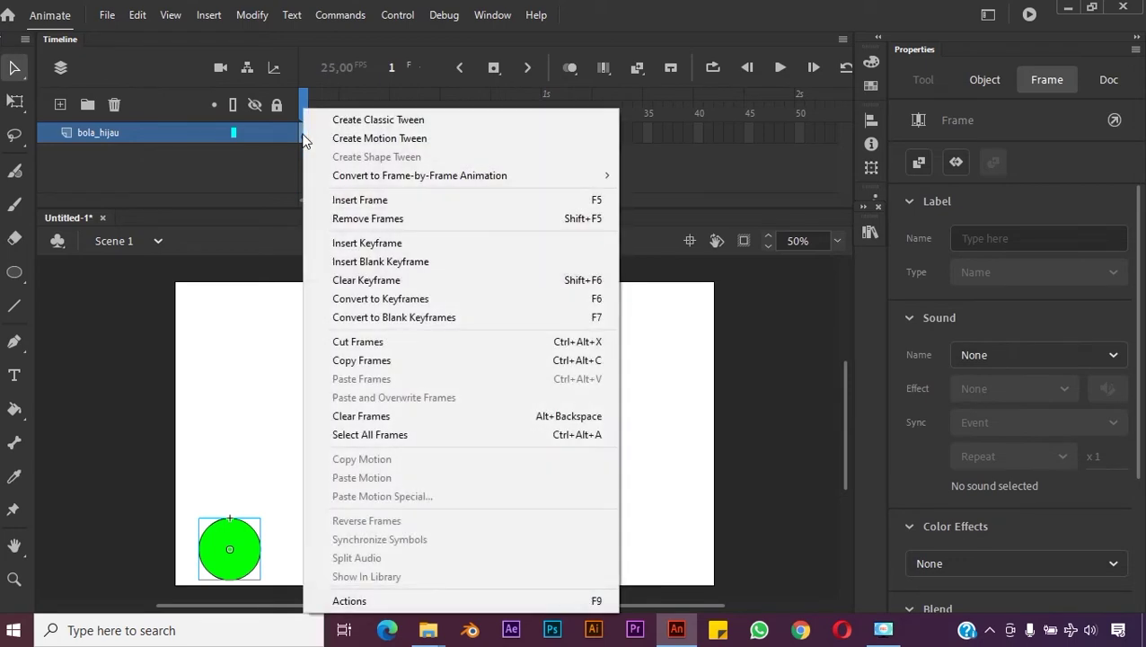
pyautogui.click(336, 120)
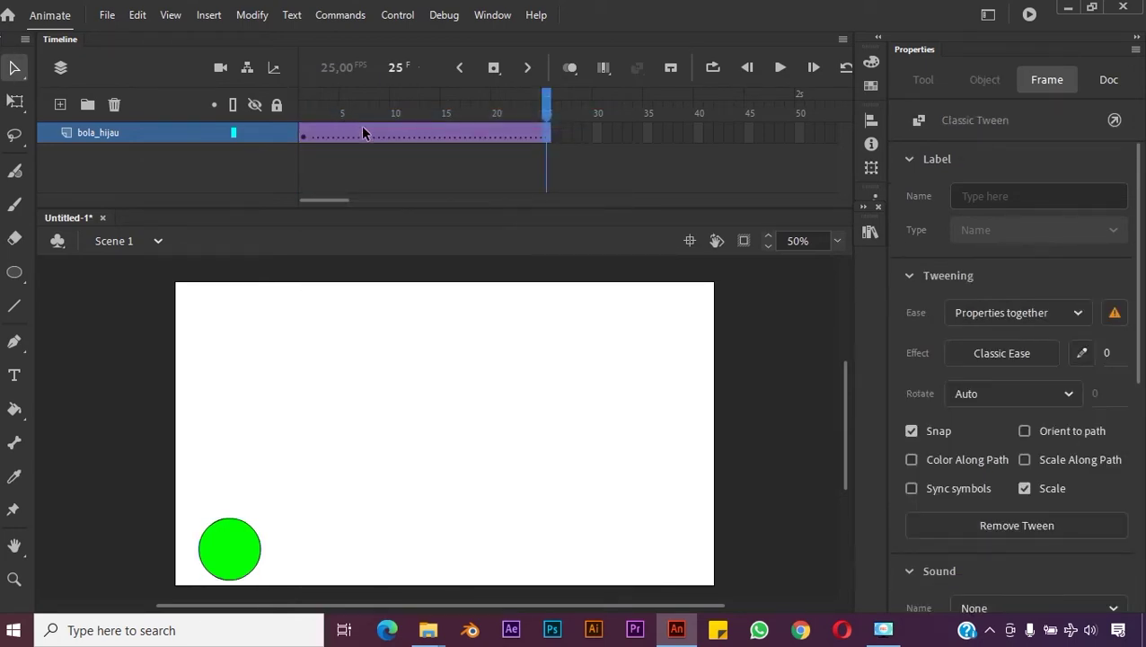
pyautogui.click(304, 137)
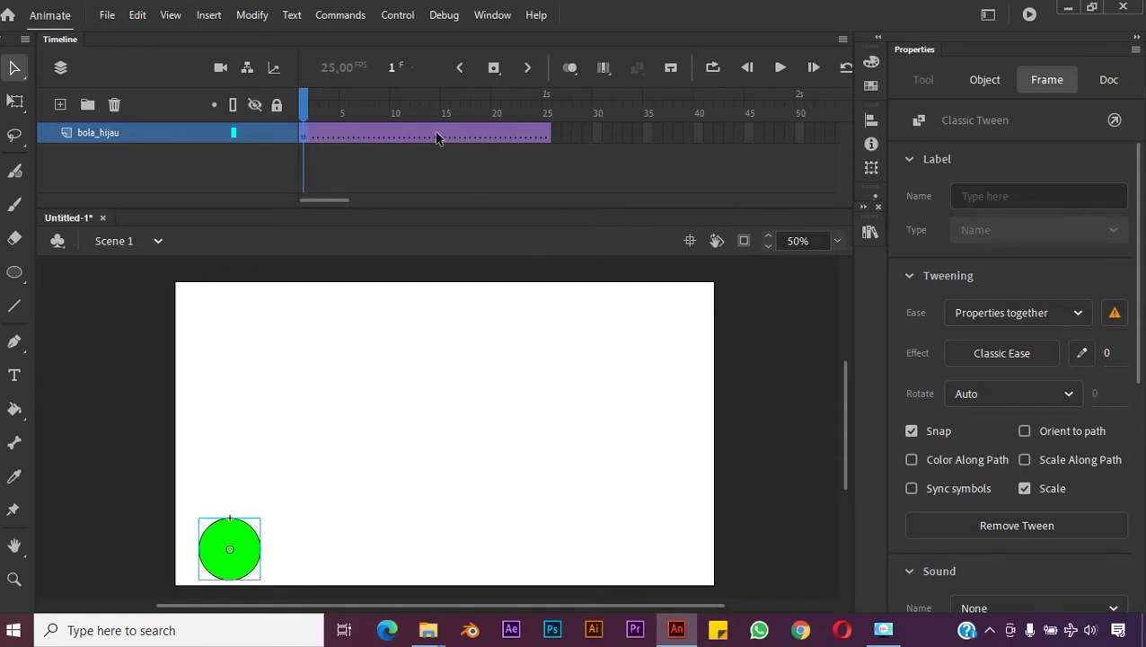
pyautogui.click(797, 136)
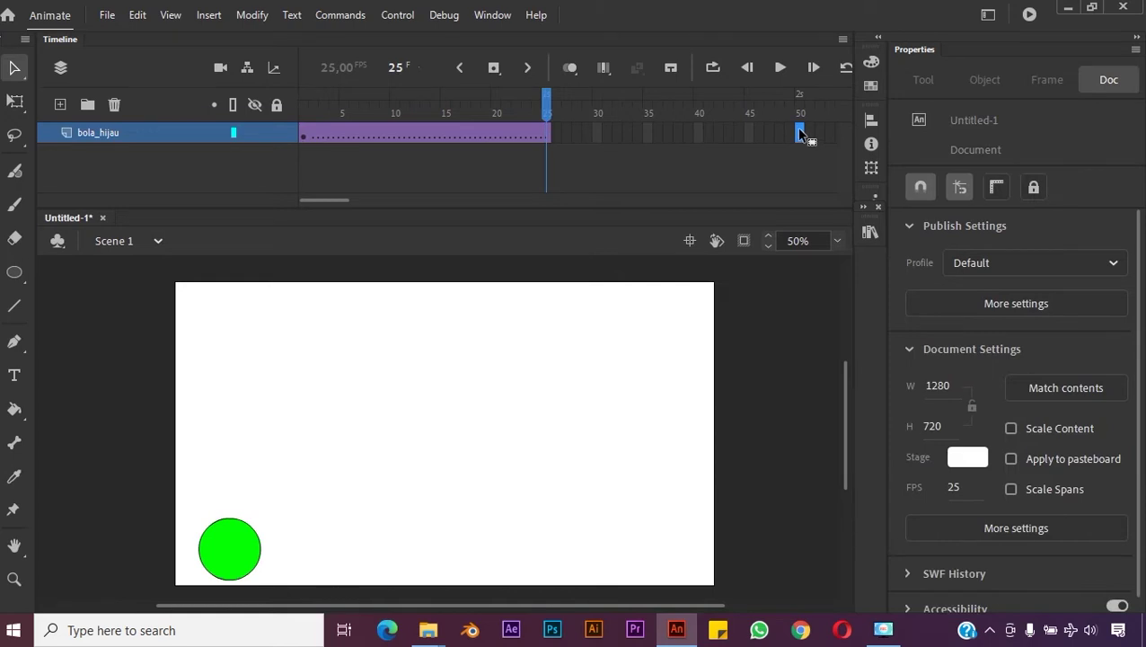
pyautogui.rightClick(799, 135)
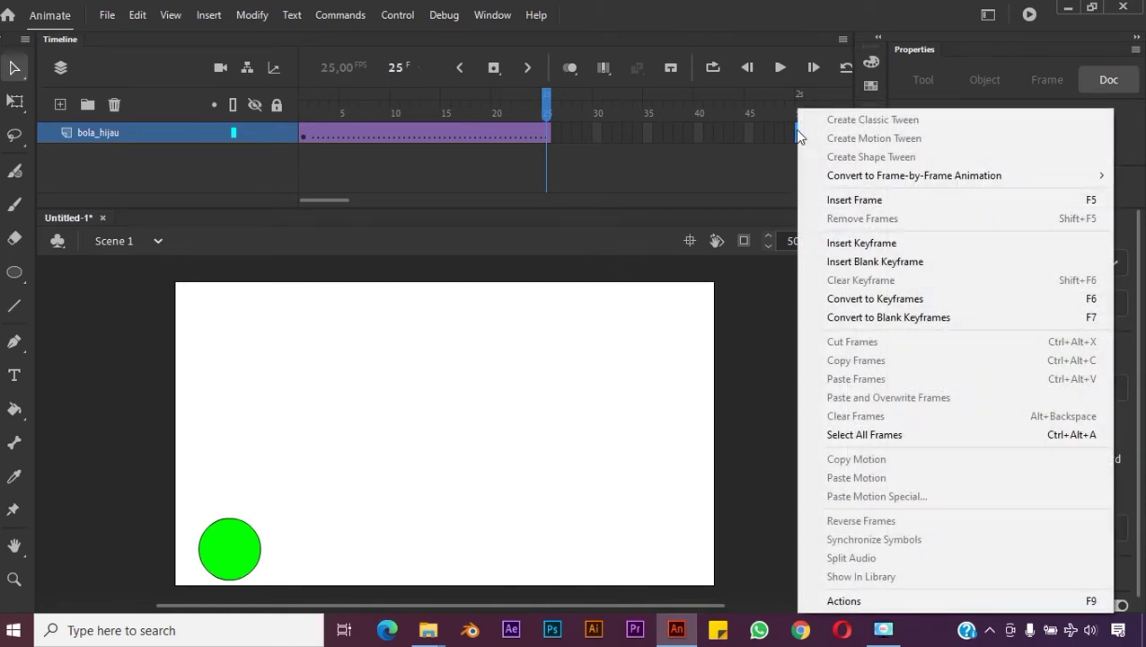
pyautogui.click(867, 241)
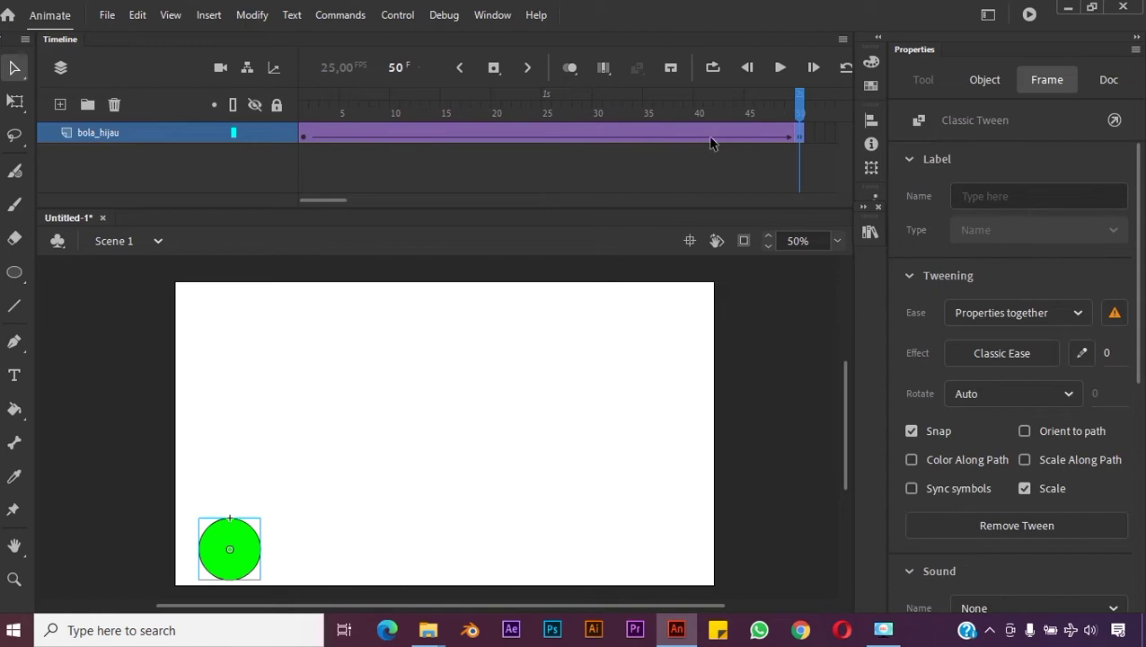
# Step: At frame 50, move the ball straight across to the stage's lower-right corner, at about X 1165, Y 562
pyautogui.click(306, 135)
pyautogui.click(798, 133)
pyautogui.moveTo(241, 559); pyautogui.dragTo(680, 575)
pyautogui.press('shift')
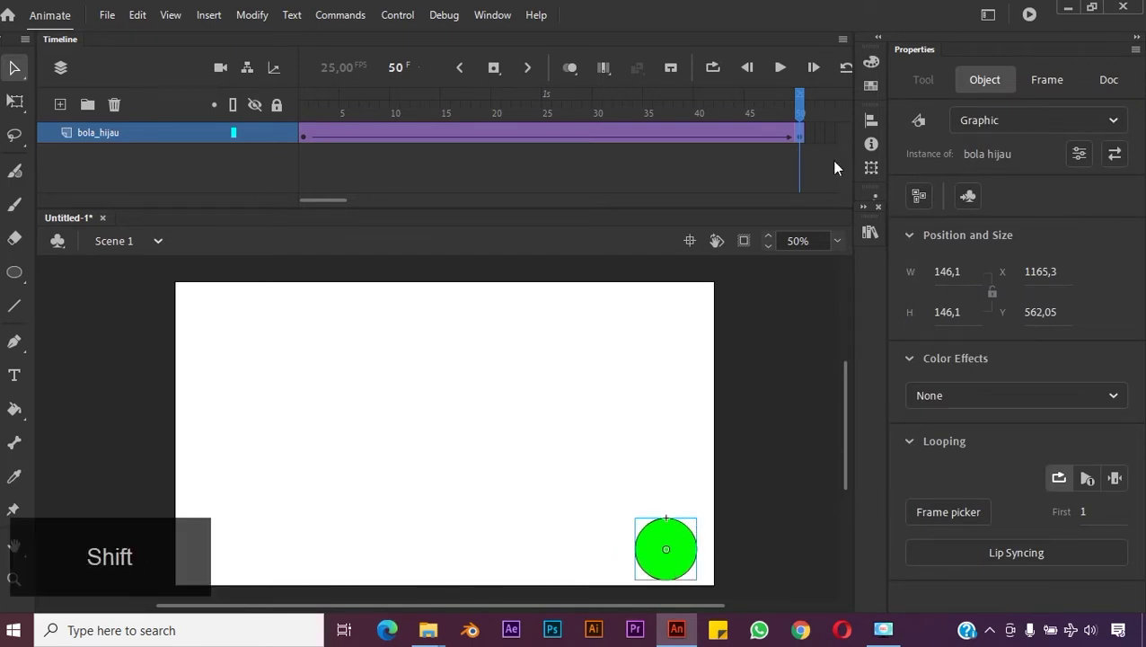
# Step: Compare the ball's position at the start and end keyframes and at frames 15 and 25 of the tween
pyautogui.moveTo(801, 114); pyautogui.dragTo(302, 132)
pyautogui.click(305, 134)
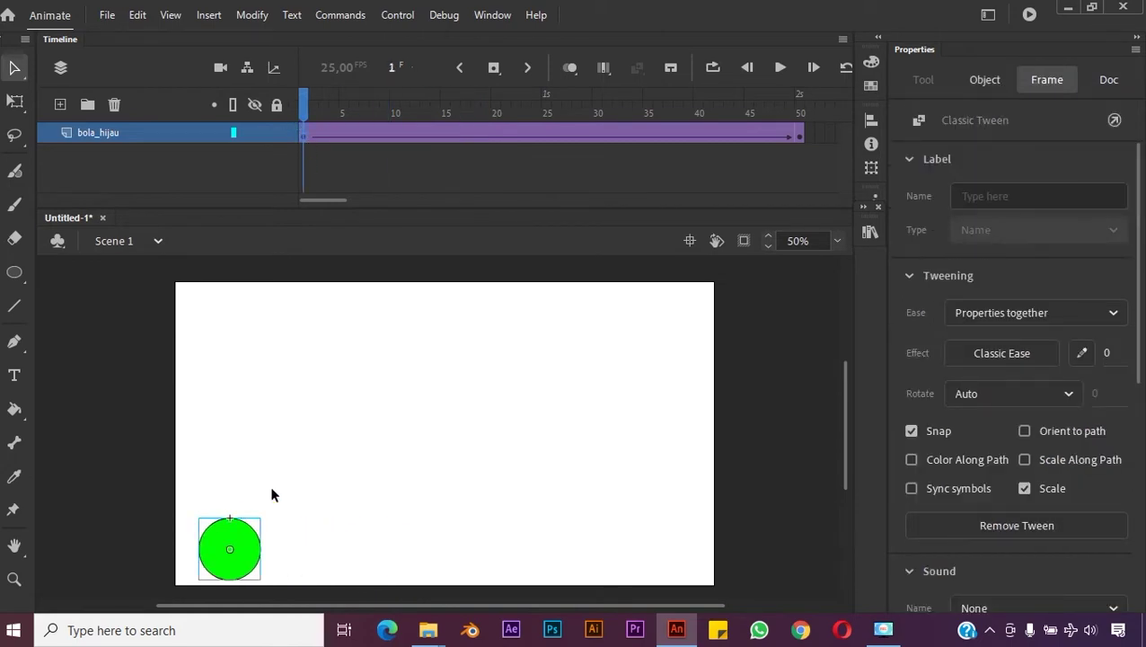
pyautogui.click(799, 133)
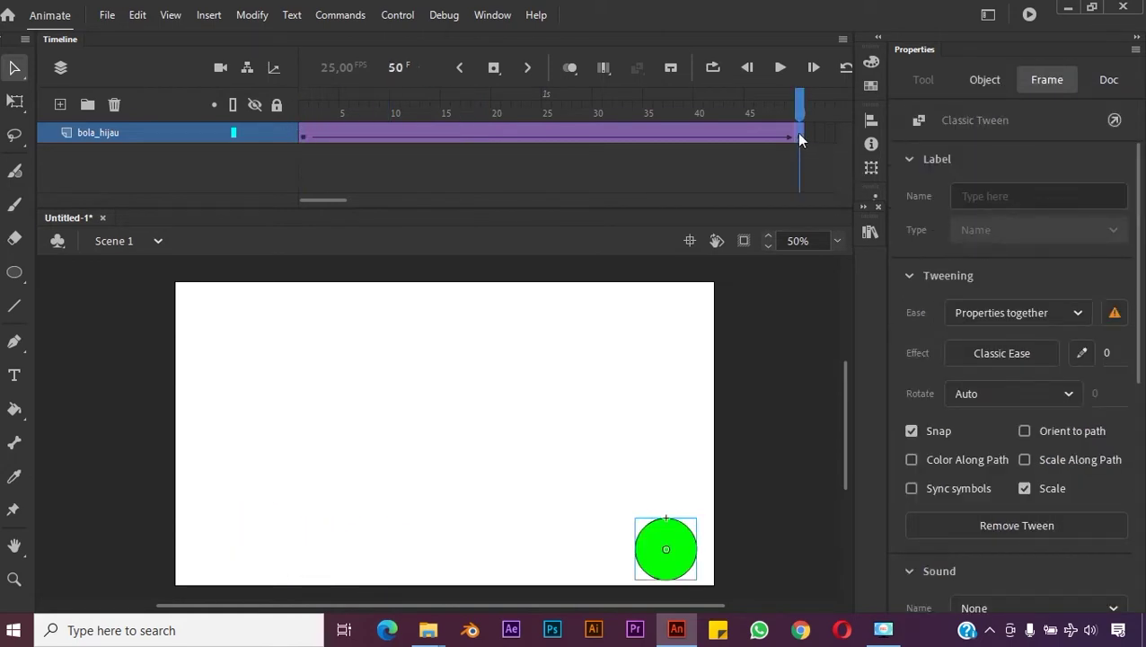
pyautogui.moveTo(802, 120)
pyautogui.mouseDown()
pyautogui.moveTo(679, 123)
pyautogui.moveTo(804, 130)
pyautogui.mouseUp()
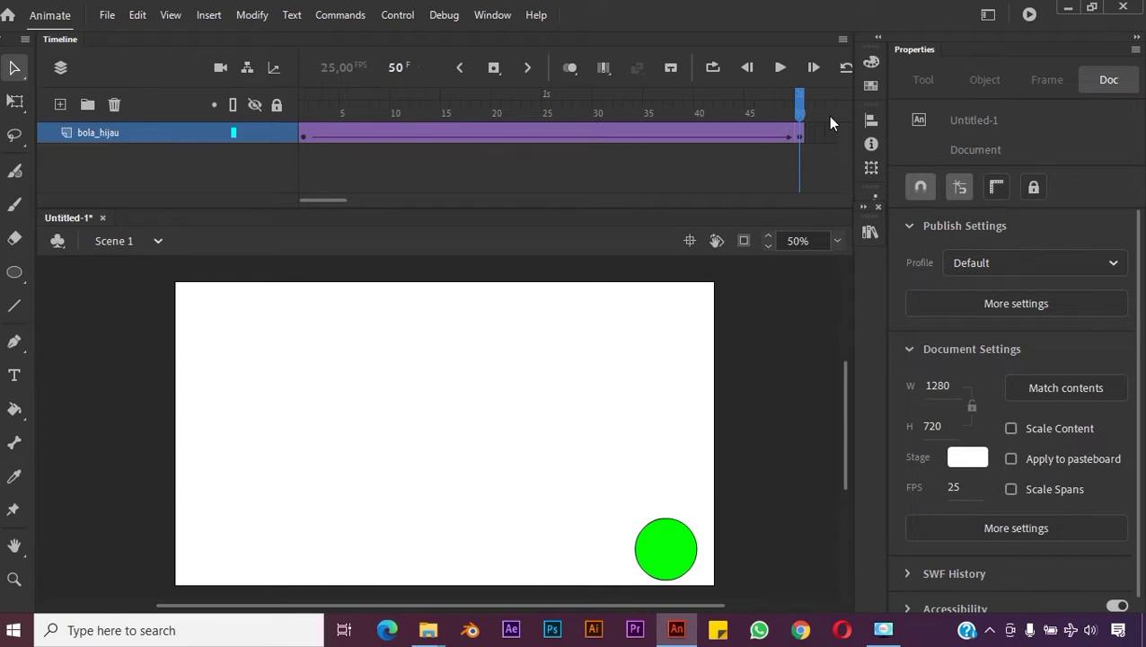
pyautogui.click(307, 136)
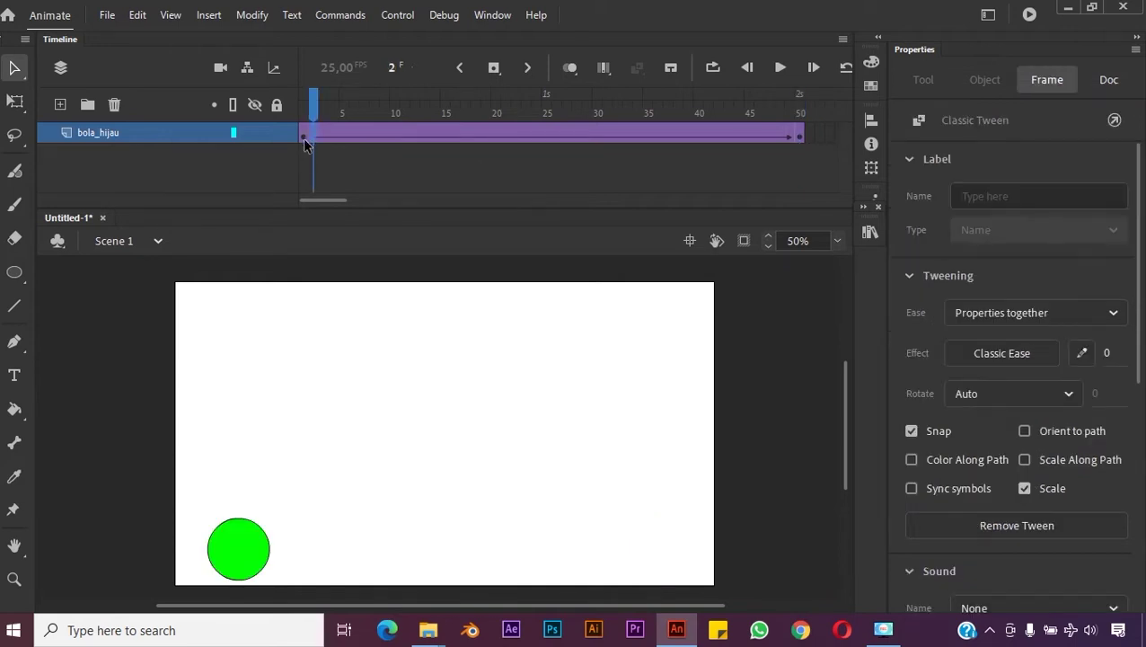
pyautogui.click(794, 135)
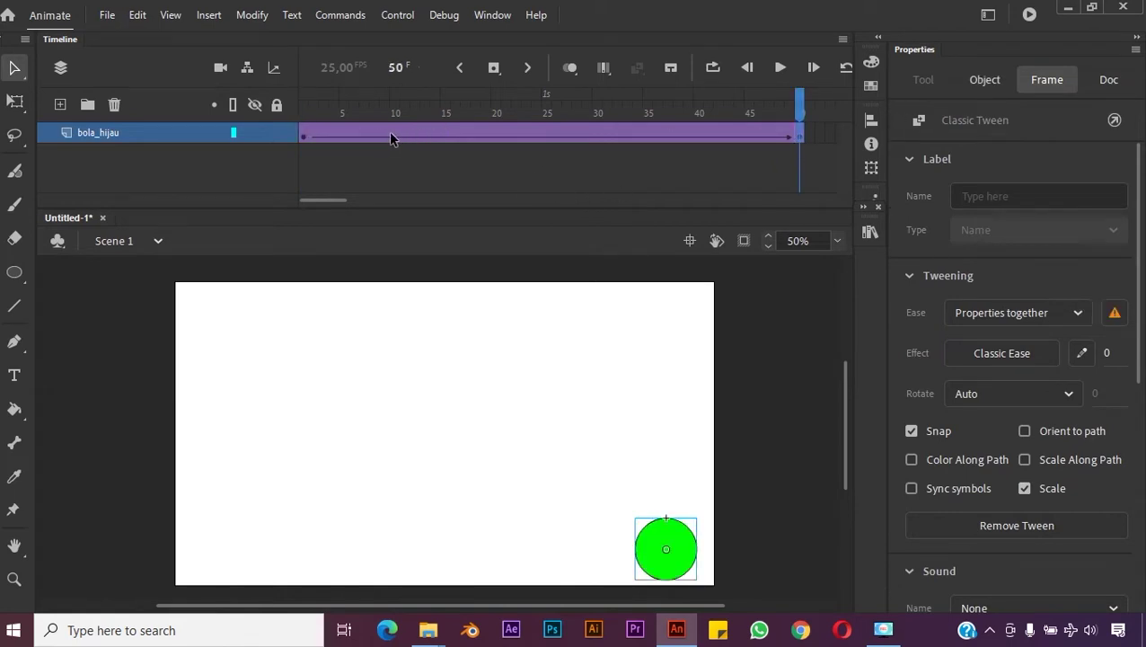
pyautogui.click(443, 133)
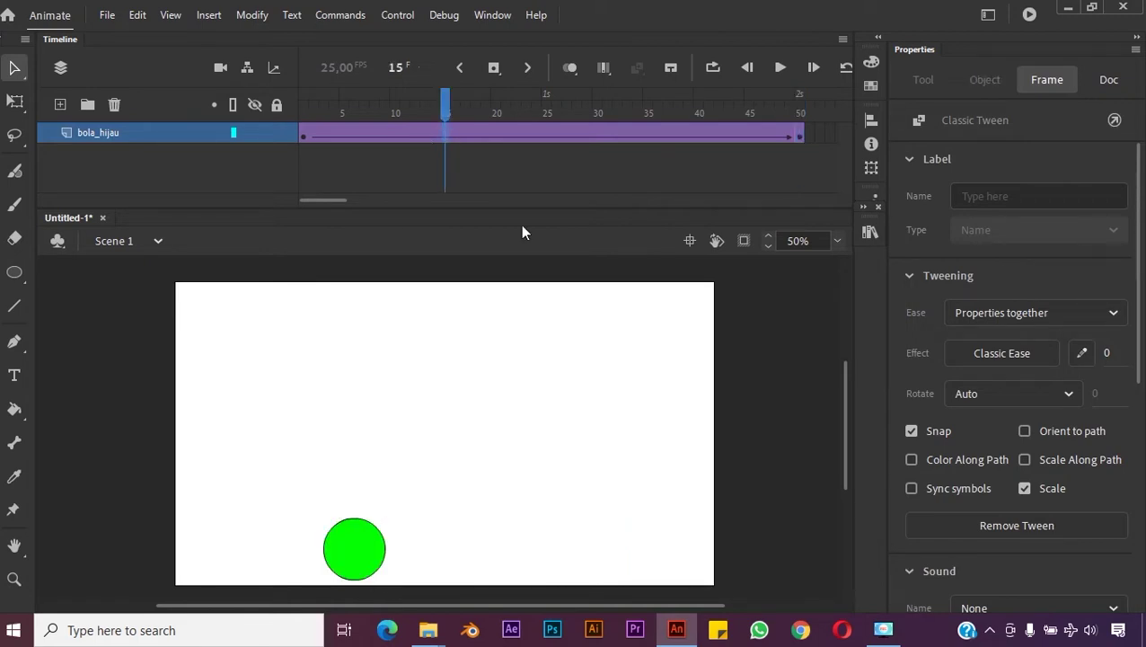
pyautogui.click(546, 132)
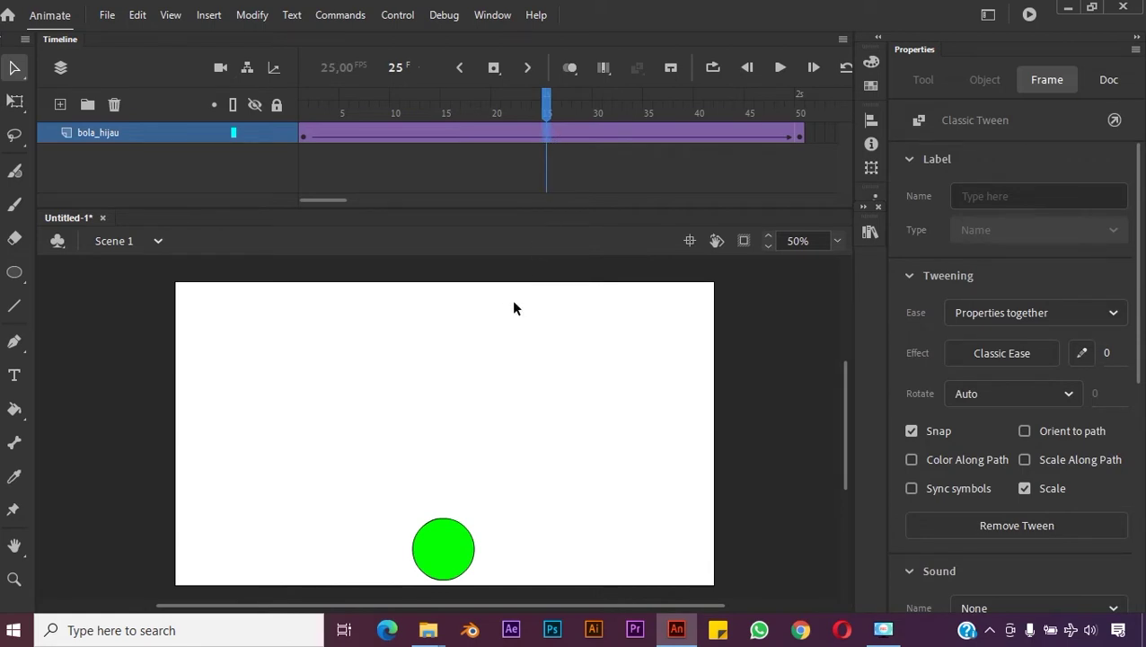
# Step: Try adding a keyframe at frame 25, by selecting the ball and by Insert Keyframe, undoing each attempt
pyautogui.click(445, 551)
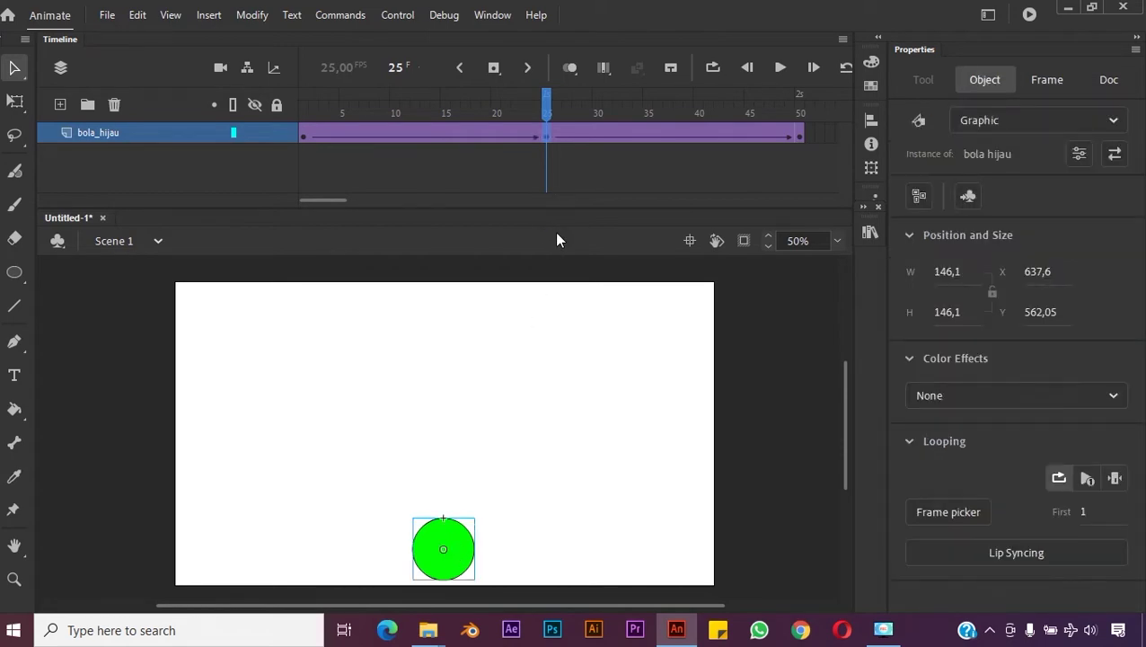
pyautogui.hotkey('ctrl', 'z')
pyautogui.click(545, 133)
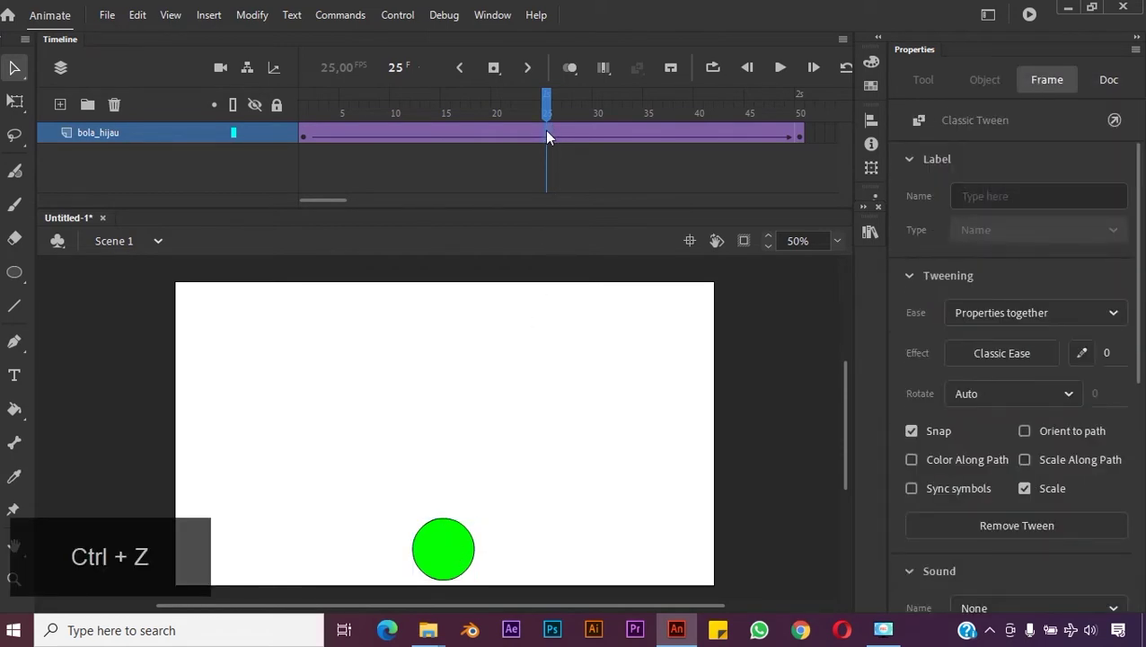
pyautogui.rightClick(545, 133)
pyautogui.click(602, 244)
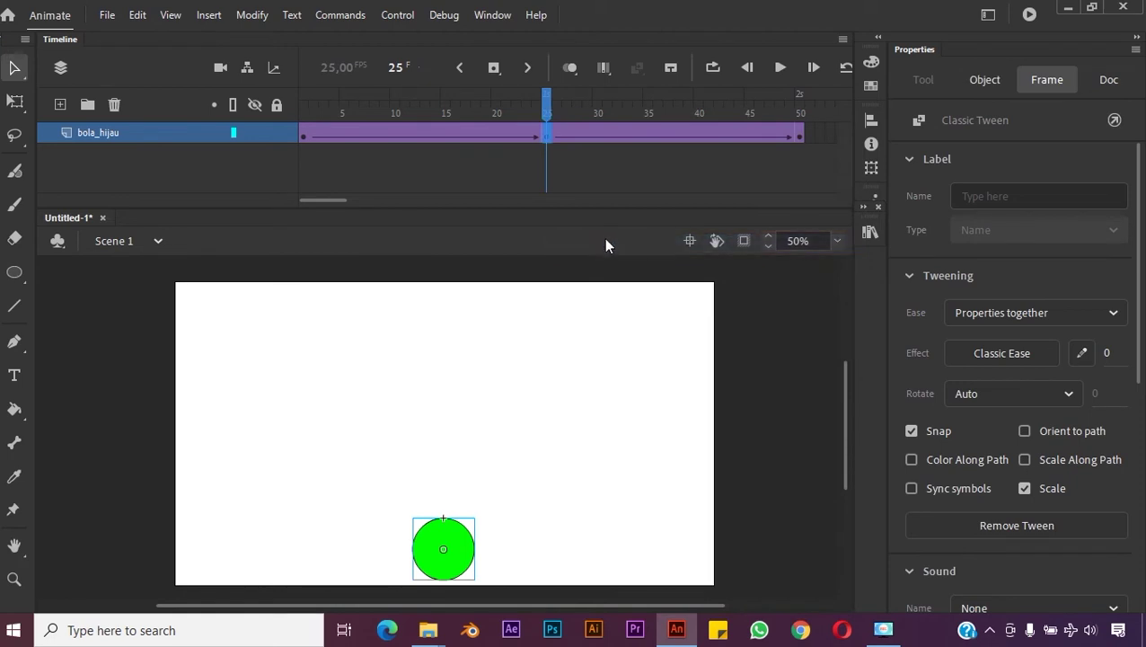
pyautogui.hotkey('ctrl', 'z')
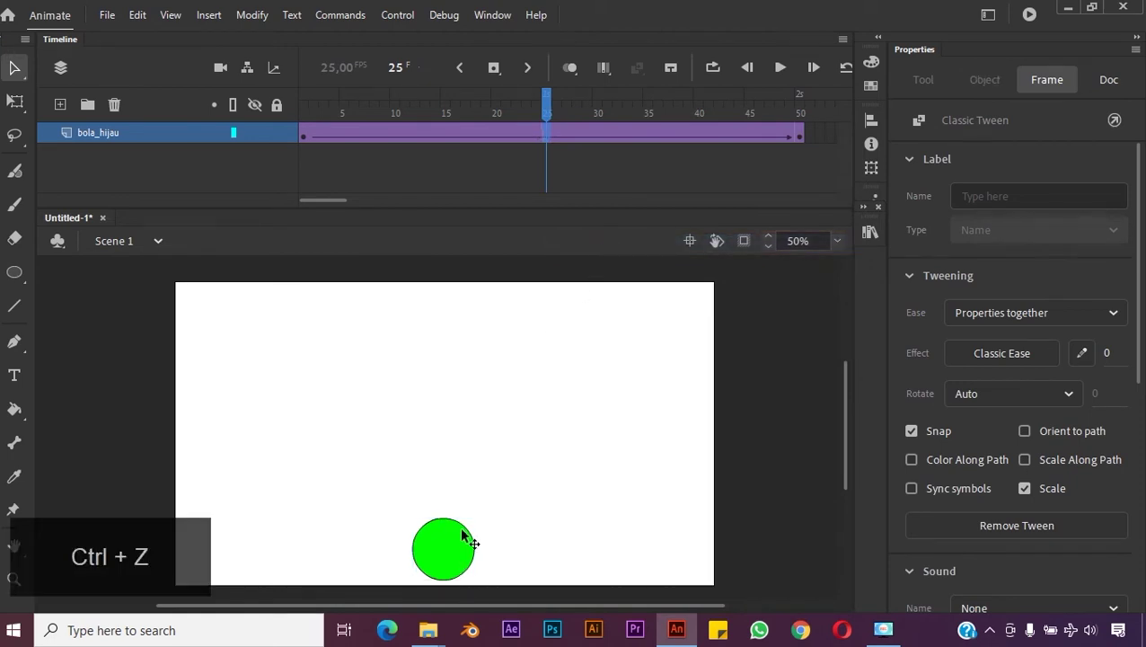
# Step: Raise the ball slightly to about Y 554 at frame 25, and move it to about X 449, Y 365 at frame 15
pyautogui.moveTo(454, 551); pyautogui.dragTo(454, 547)
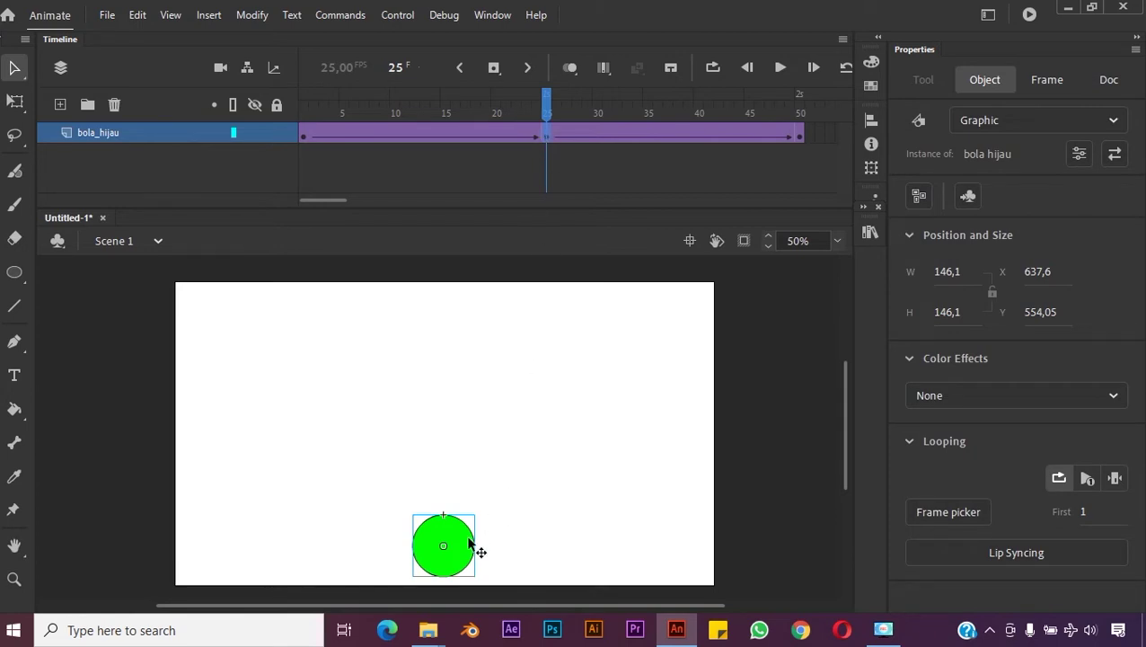
pyautogui.moveTo(548, 101); pyautogui.dragTo(445, 96)
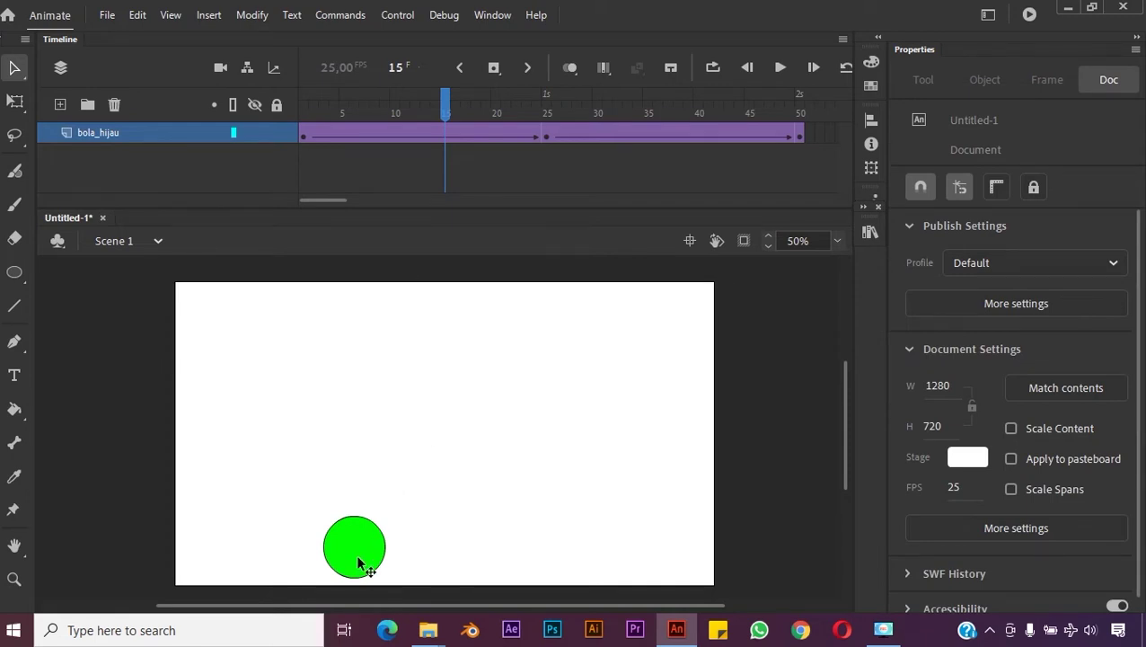
pyautogui.moveTo(361, 564); pyautogui.dragTo(376, 474)
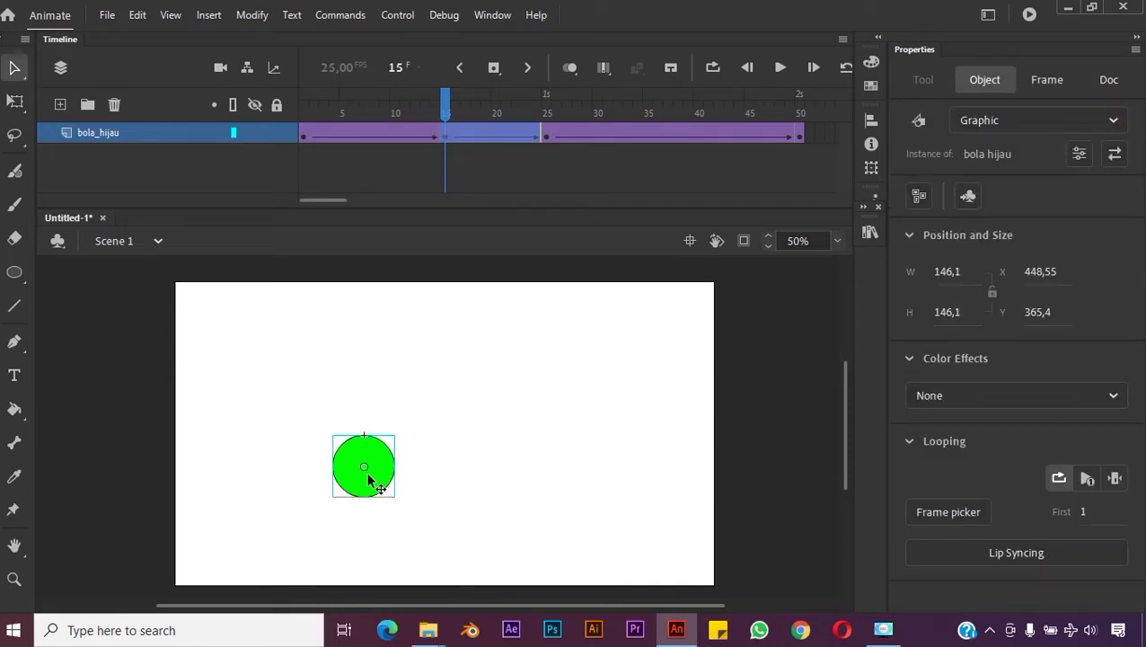
# Step: At frame 38, raise the ball to about X 912, Y 436 for the second bounce
pyautogui.moveTo(446, 110); pyautogui.dragTo(681, 117)
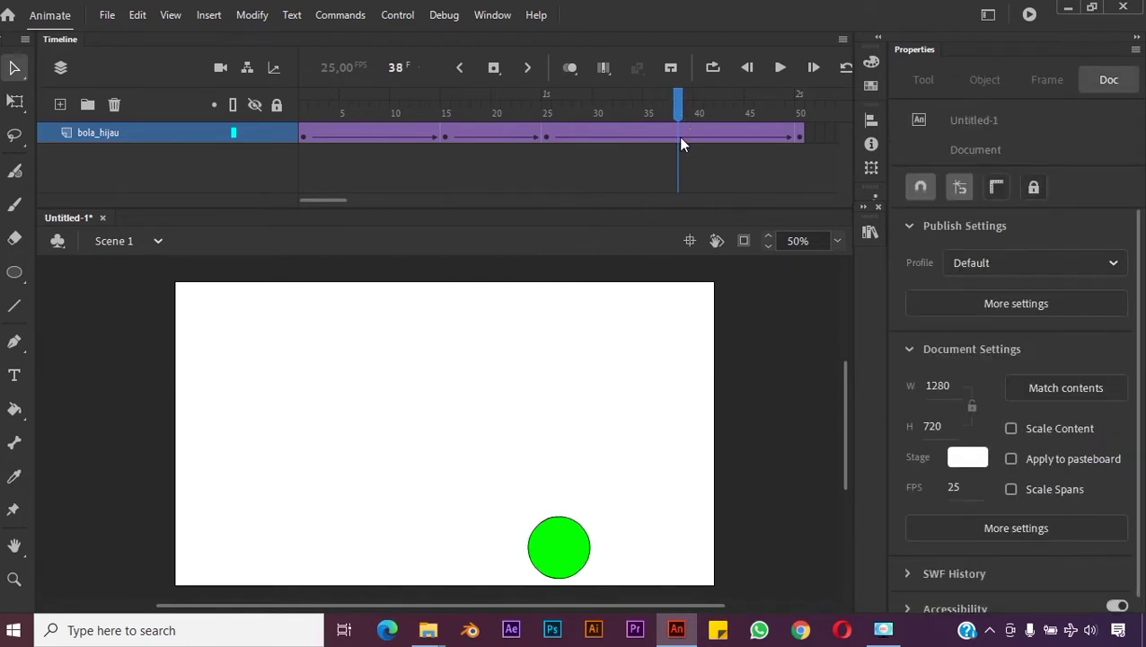
pyautogui.click(680, 138)
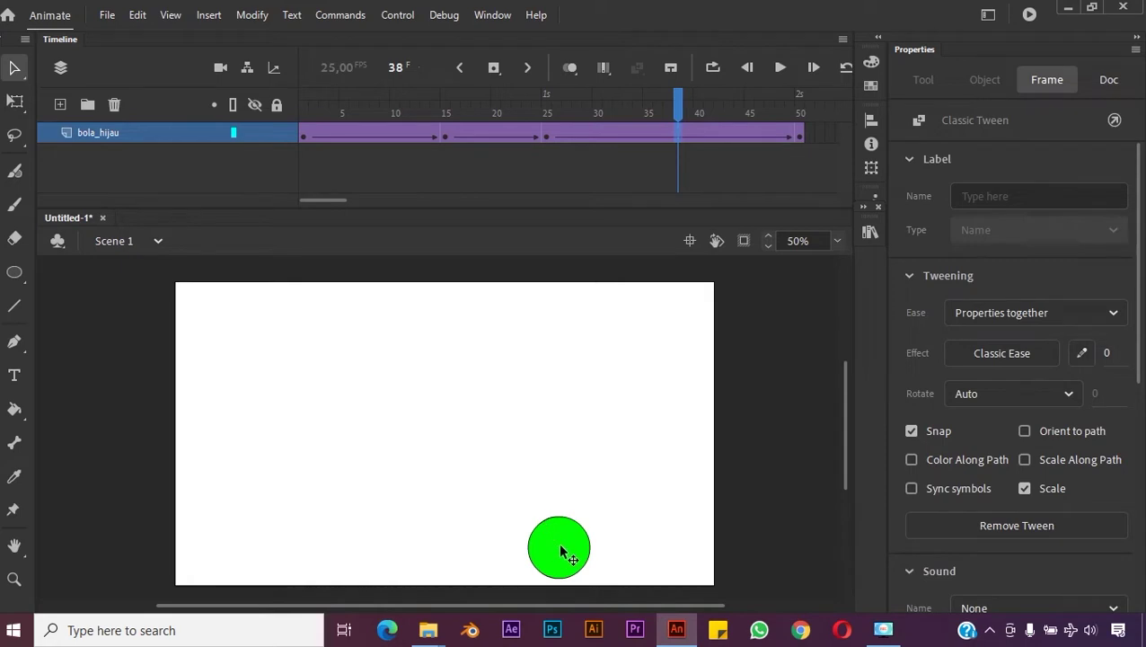
pyautogui.moveTo(561, 551); pyautogui.dragTo(566, 497)
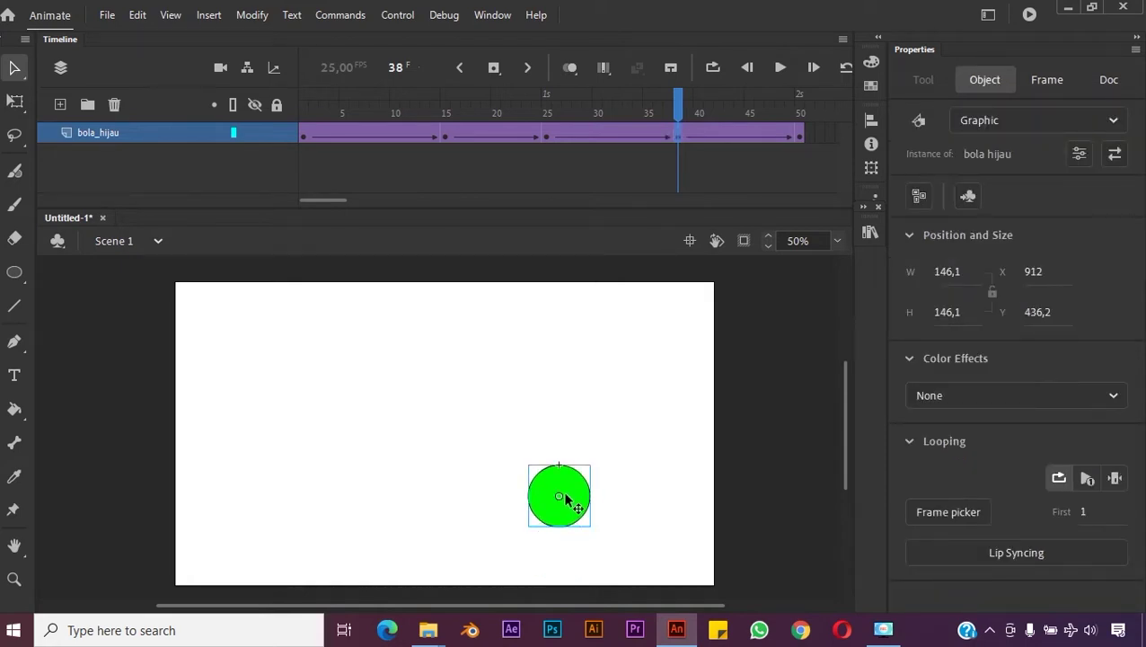
# Step: Play the ball's bouncing animation from frame 1
pyautogui.moveTo(679, 103); pyautogui.dragTo(298, 145)
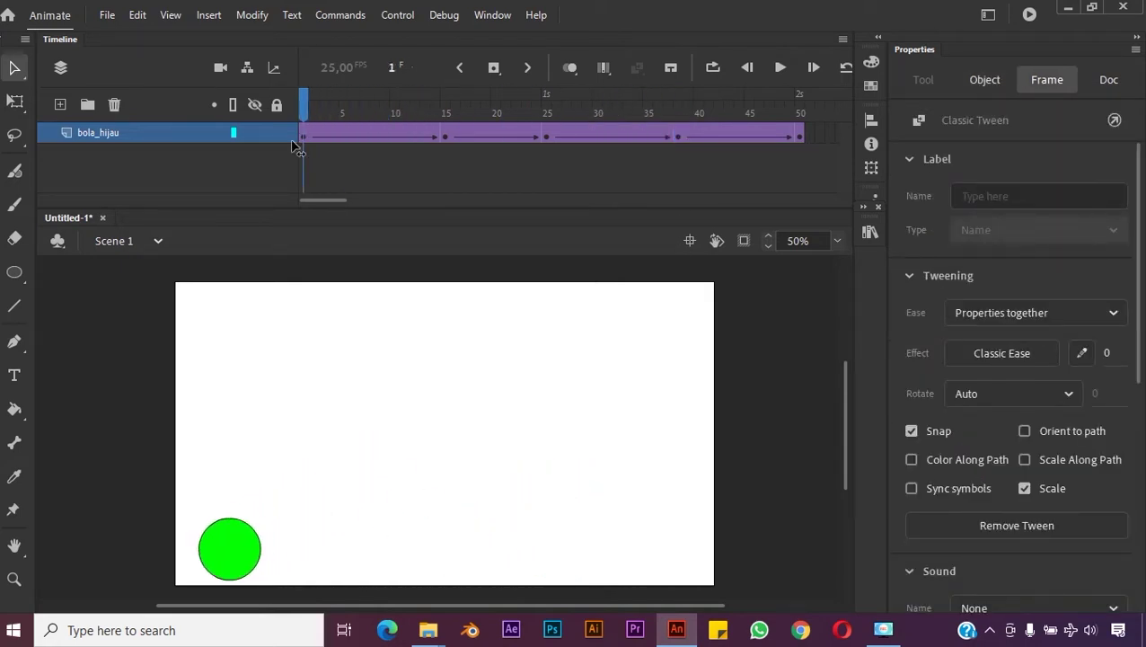
pyautogui.click(278, 146)
pyautogui.click(781, 66)
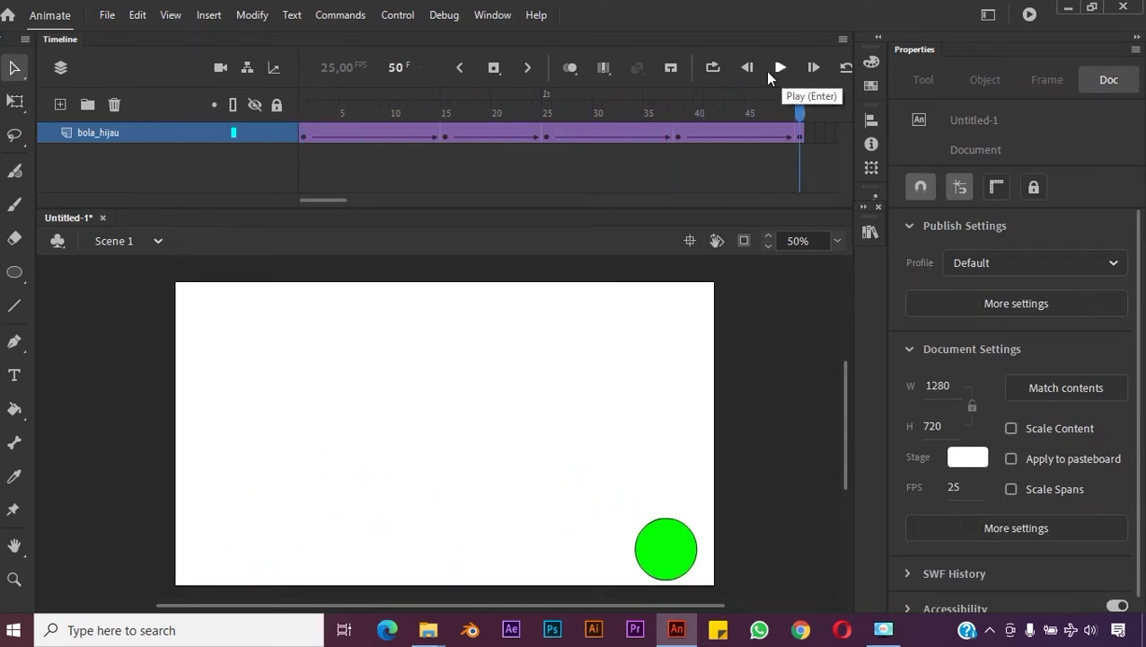
# Step: At frame 1, enlarge the green ball proportionally to about 198 × 198 with the Free Transform tool
pyautogui.moveTo(799, 112); pyautogui.dragTo(293, 142)
pyautogui.click(208, 562)
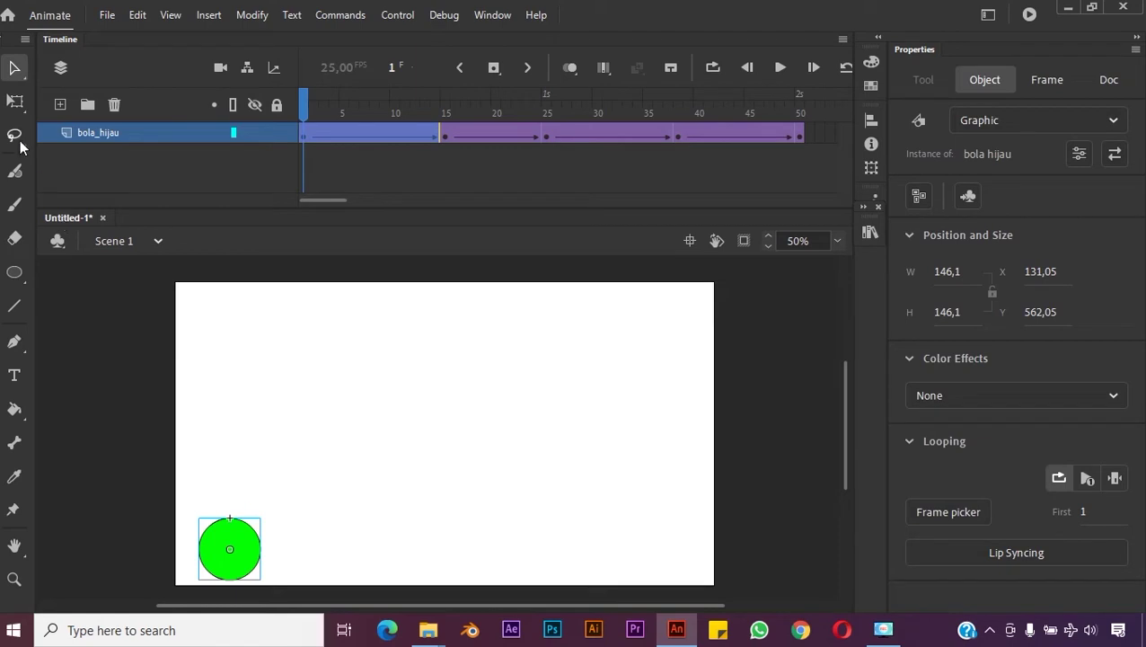
pyautogui.click(15, 101)
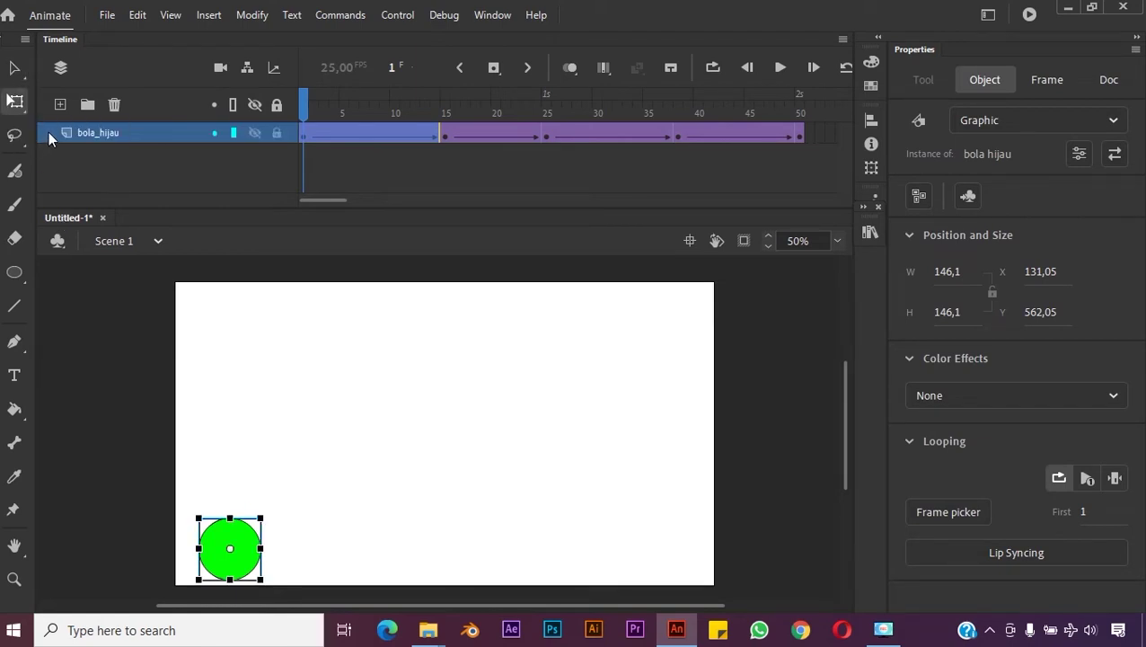
pyautogui.click(14, 67)
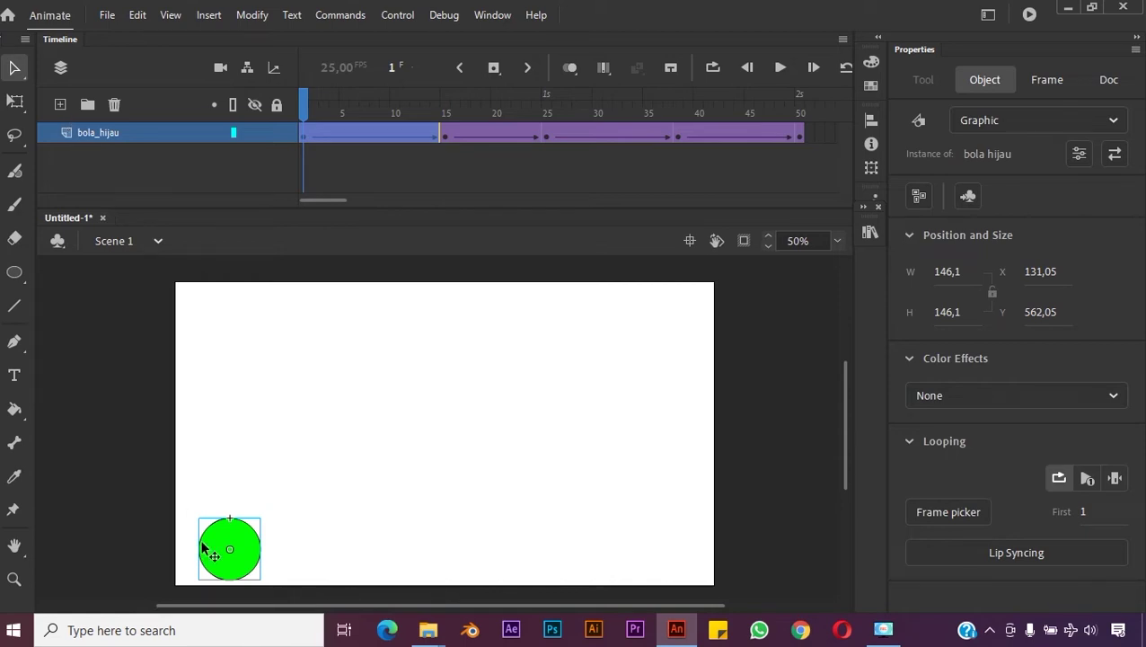
pyautogui.click(15, 100)
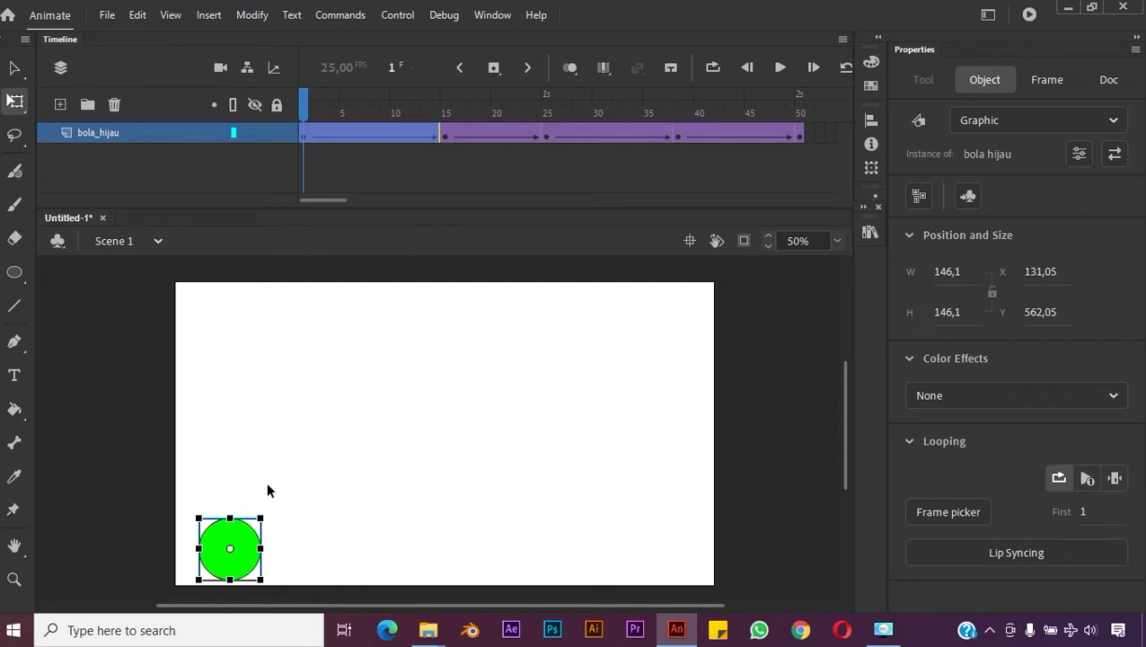
pyautogui.moveTo(259, 518); pyautogui.dragTo(271, 508)
pyautogui.press('shift')
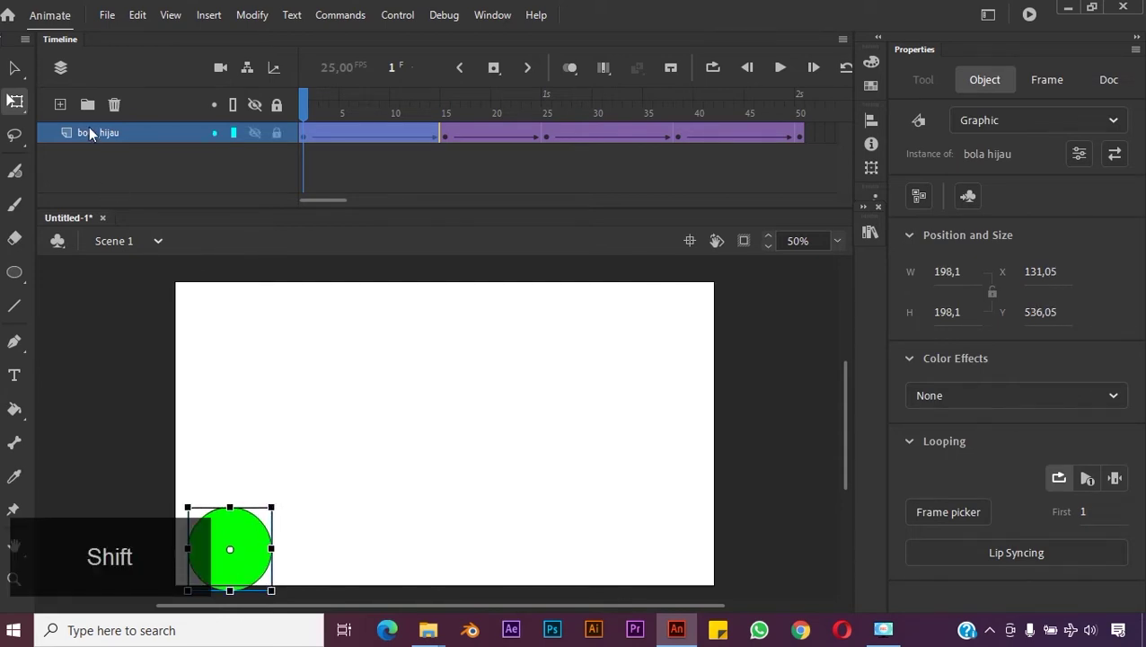
# Step: At frame 25, squash the ball vertically to a height of about 110 where it touches the ground
pyautogui.moveTo(310, 99); pyautogui.dragTo(545, 102)
pyautogui.click(443, 548)
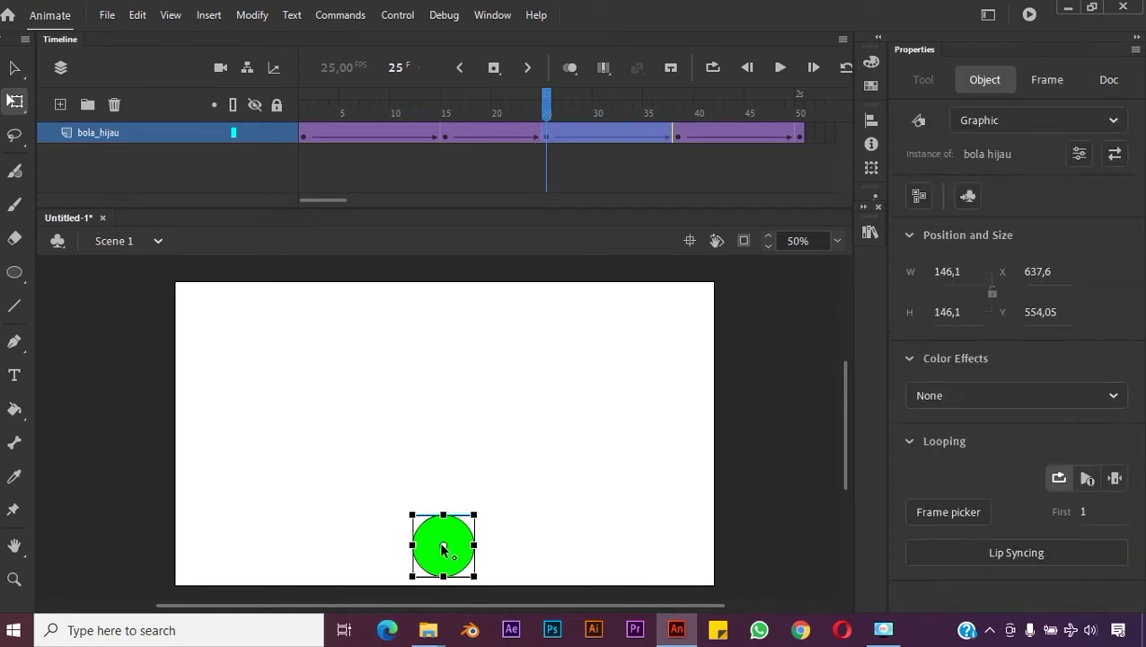
pyautogui.moveTo(444, 517); pyautogui.dragTo(444, 528)
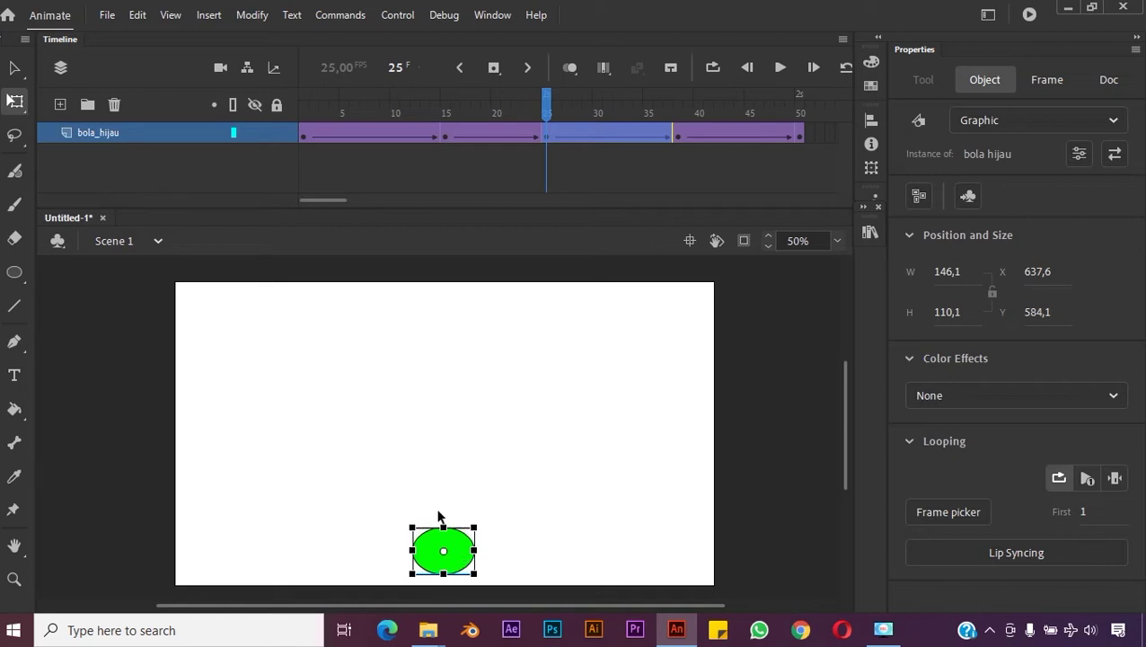
# Step: At frame 15, stretch the ball's look by narrowing it to a width of about 110
pyautogui.moveTo(545, 108); pyautogui.dragTo(447, 111)
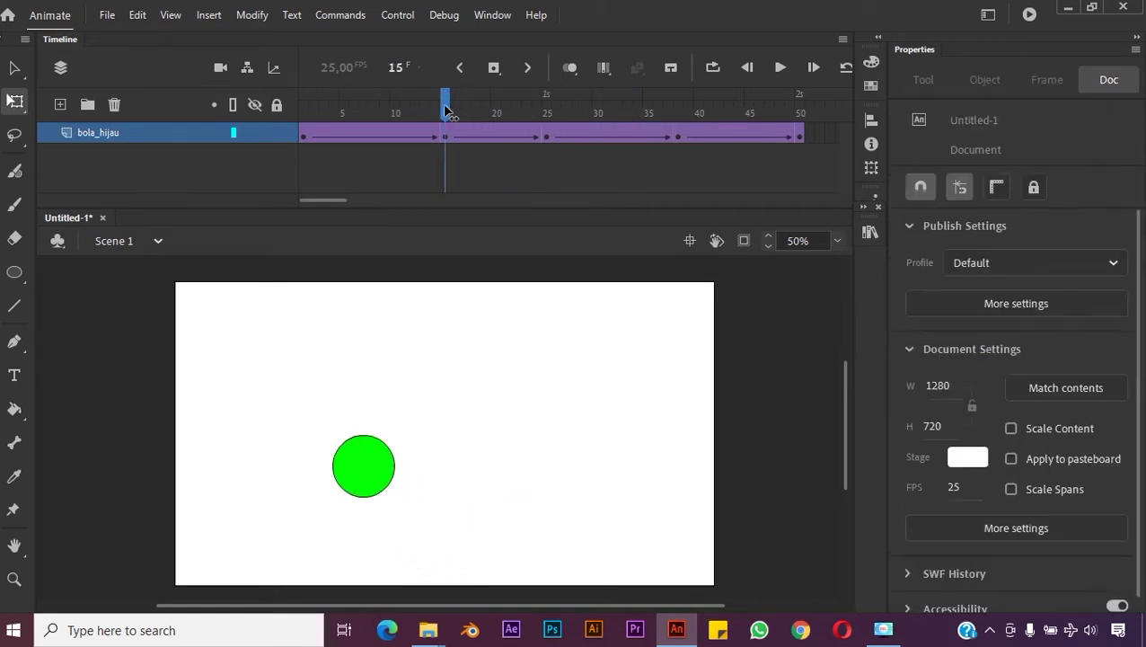
pyautogui.click(371, 468)
pyautogui.moveTo(332, 464); pyautogui.dragTo(341, 465)
# Step: Scale the enlarged ball at frame 1 proportionally back down to its original size
pyautogui.moveTo(451, 113); pyautogui.dragTo(287, 130)
pyautogui.click(260, 538)
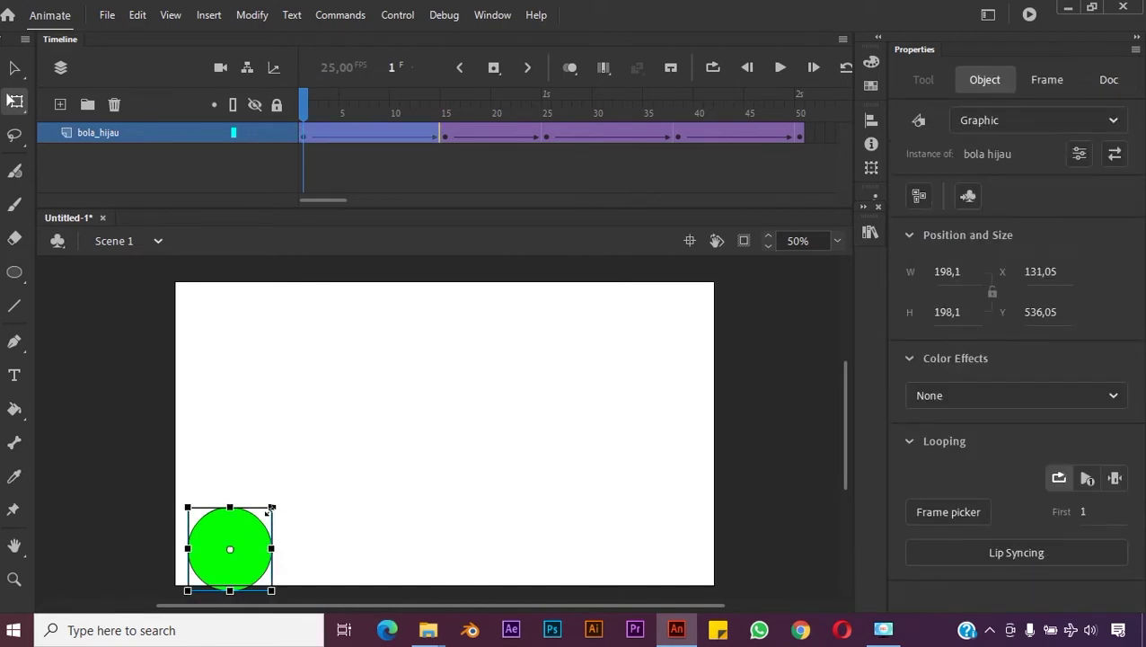
pyautogui.moveTo(271, 507); pyautogui.dragTo(258, 519)
pyautogui.press('shift')
# Step: At frame 38, narrow the ball horizontally and tilt it slightly clockwise
pyautogui.moveTo(305, 101); pyautogui.dragTo(674, 71)
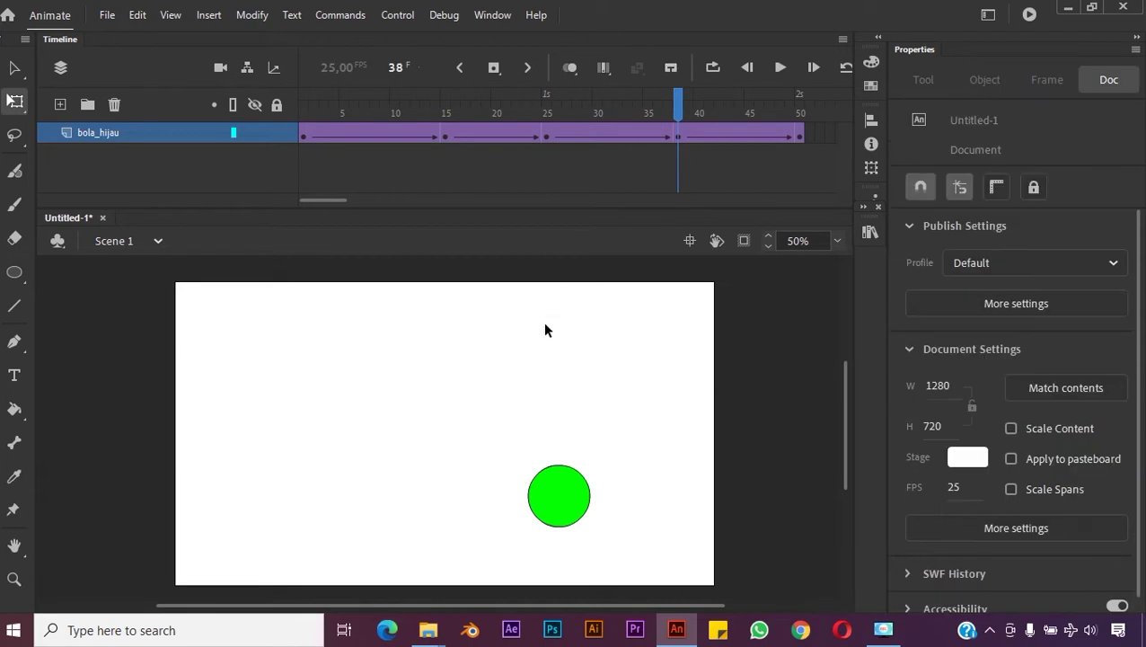
pyautogui.click(565, 509)
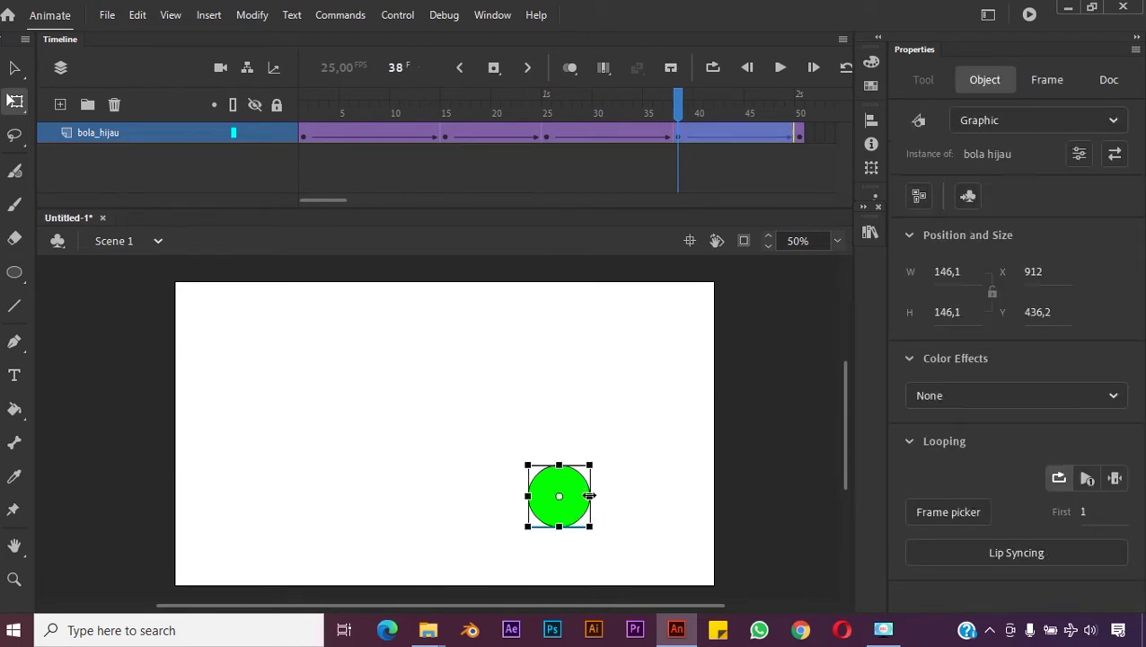
pyautogui.moveTo(588, 496); pyautogui.dragTo(602, 478)
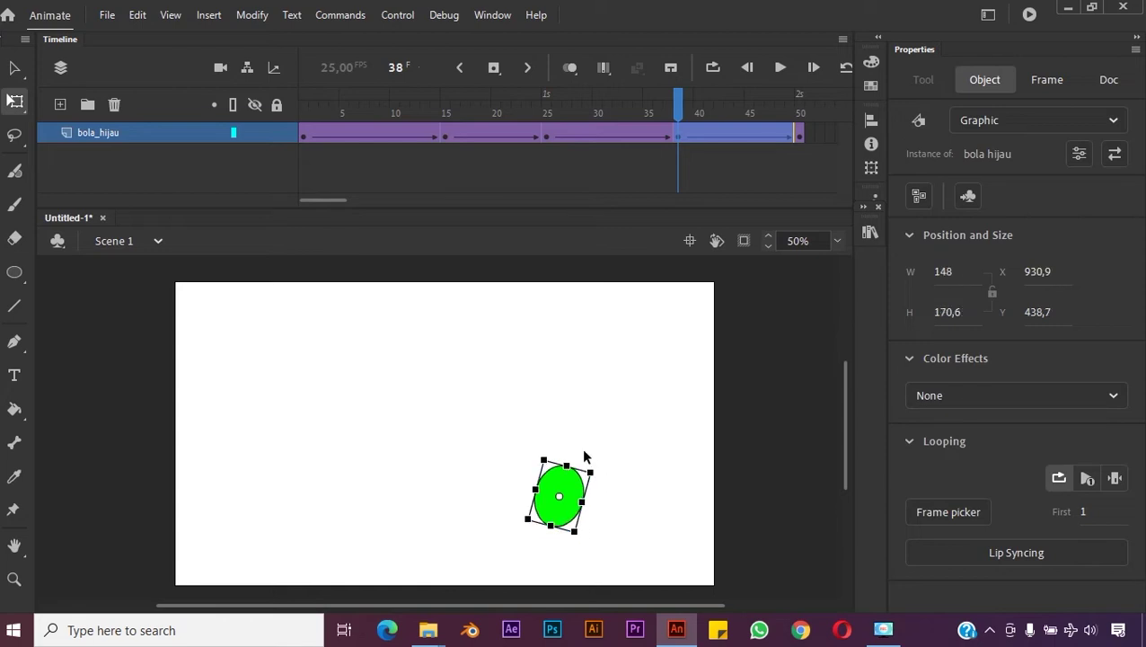
# Step: At frame 50, squash the ball vertically to a height of about 110 for its landing
pyautogui.moveTo(683, 103); pyautogui.dragTo(802, 157)
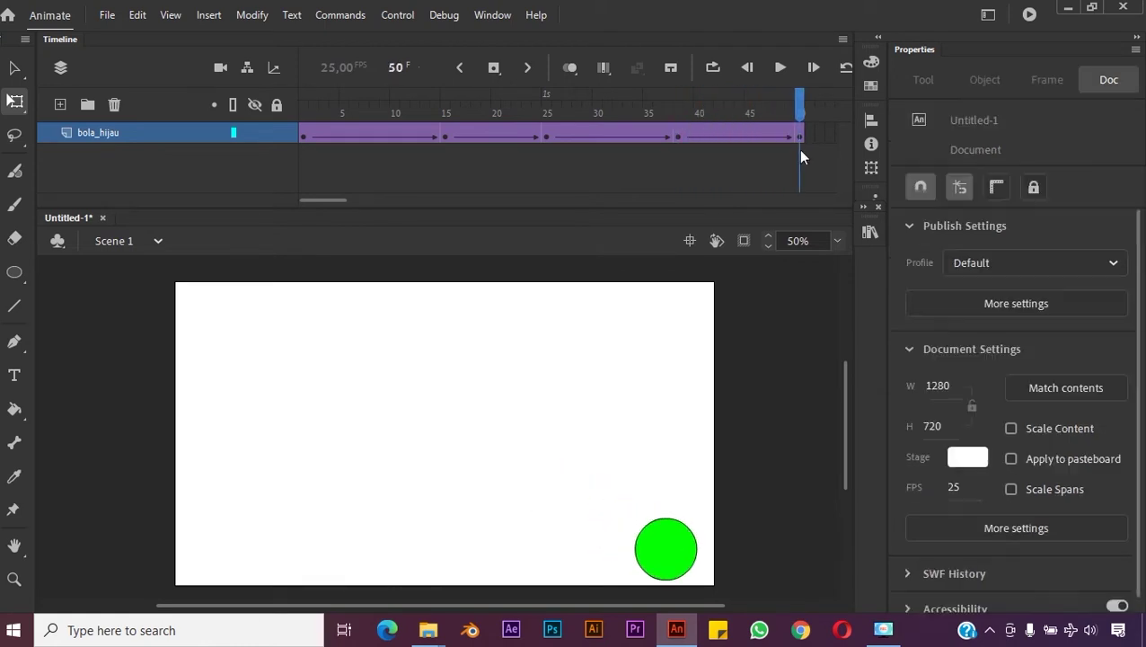
pyautogui.click(664, 543)
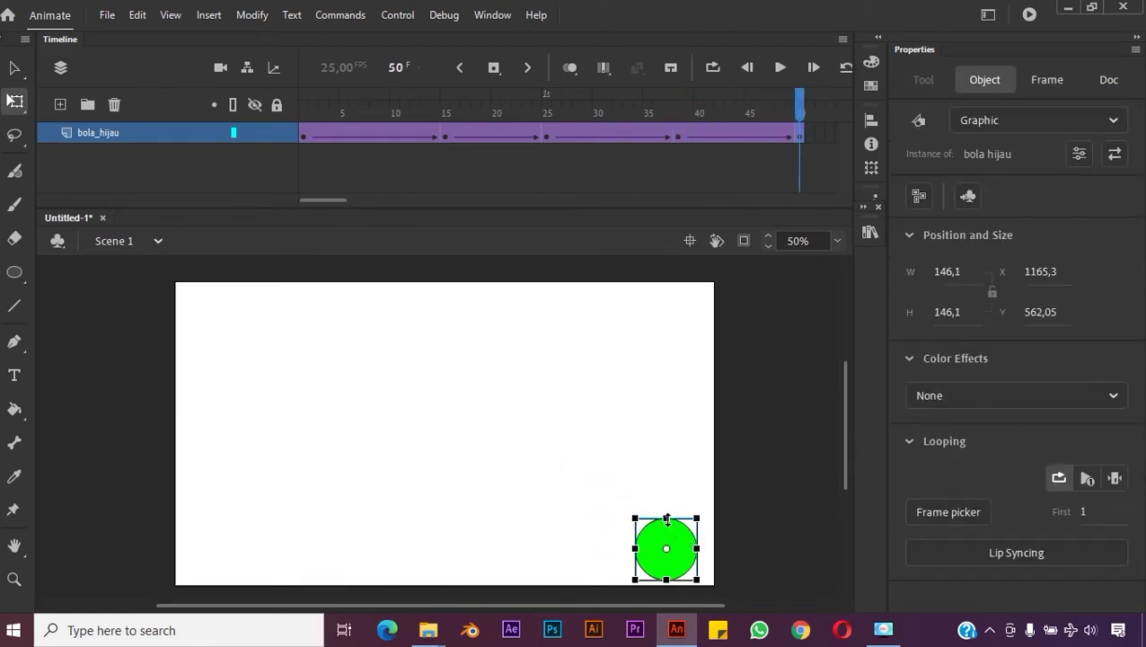
pyautogui.moveTo(666, 519); pyautogui.dragTo(667, 530)
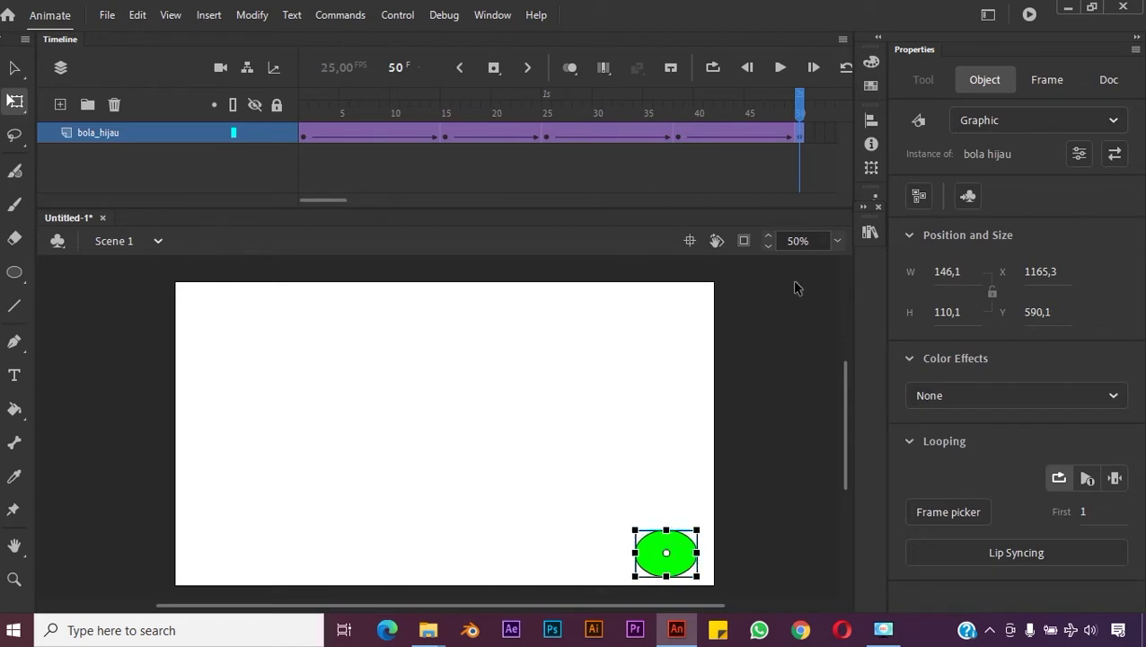
# Step: Tilt the narrowed ball at frame 15 slightly clockwise, like the one at the second bounce
pyautogui.moveTo(789, 133); pyautogui.dragTo(334, 219)
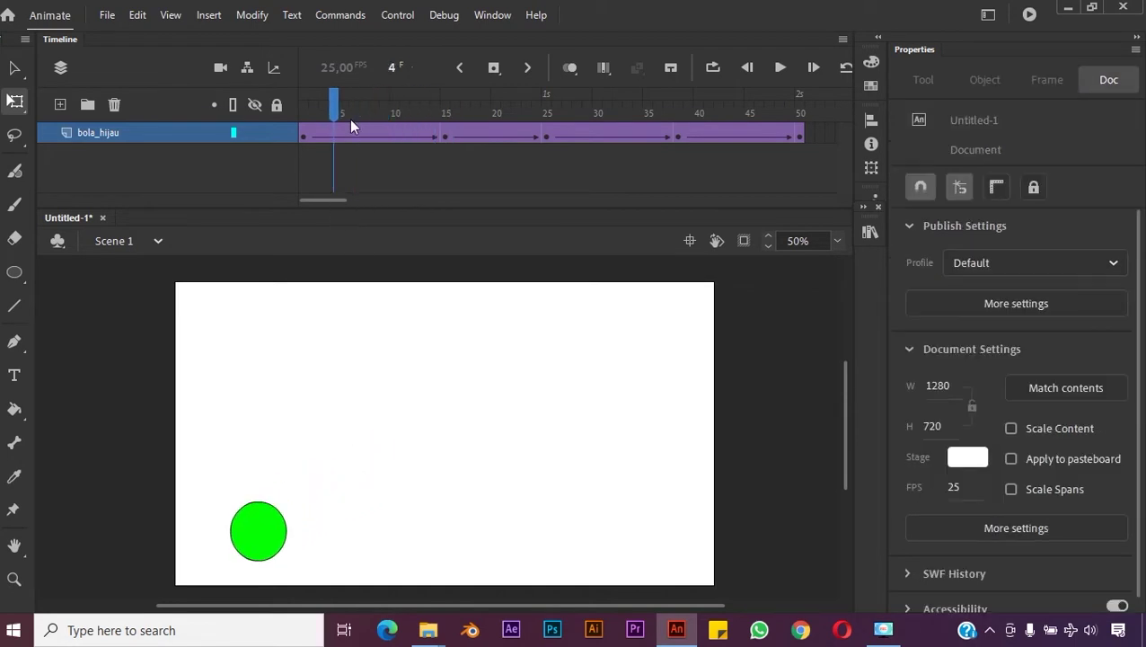
pyautogui.click(320, 116)
pyautogui.moveTo(320, 116); pyautogui.dragTo(443, 133)
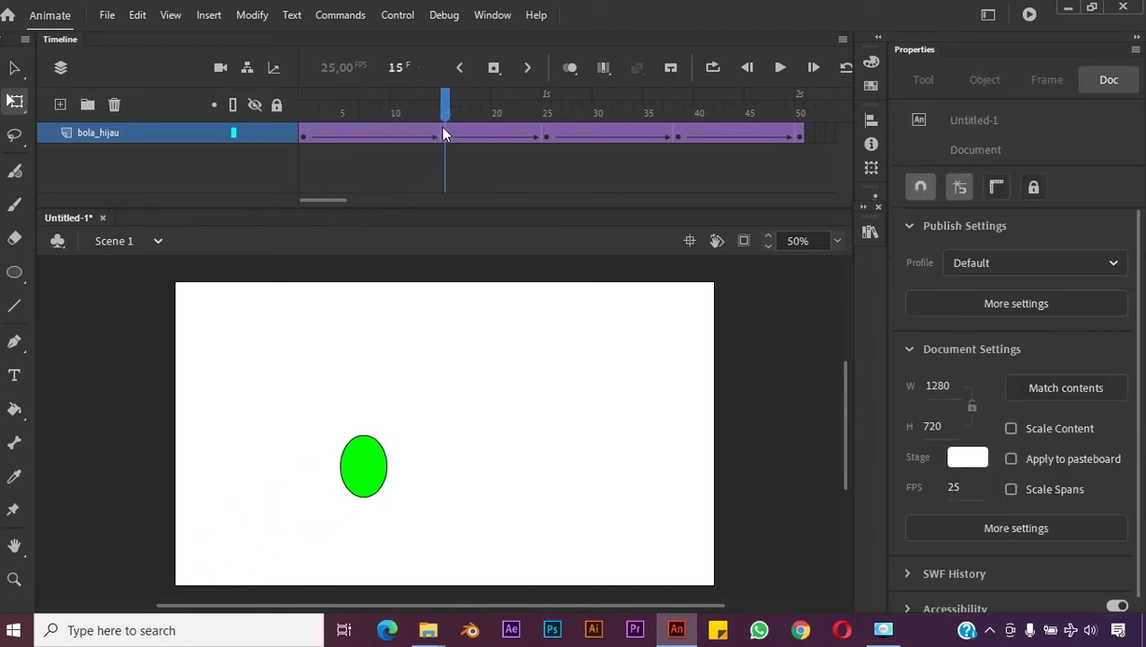
pyautogui.click(367, 464)
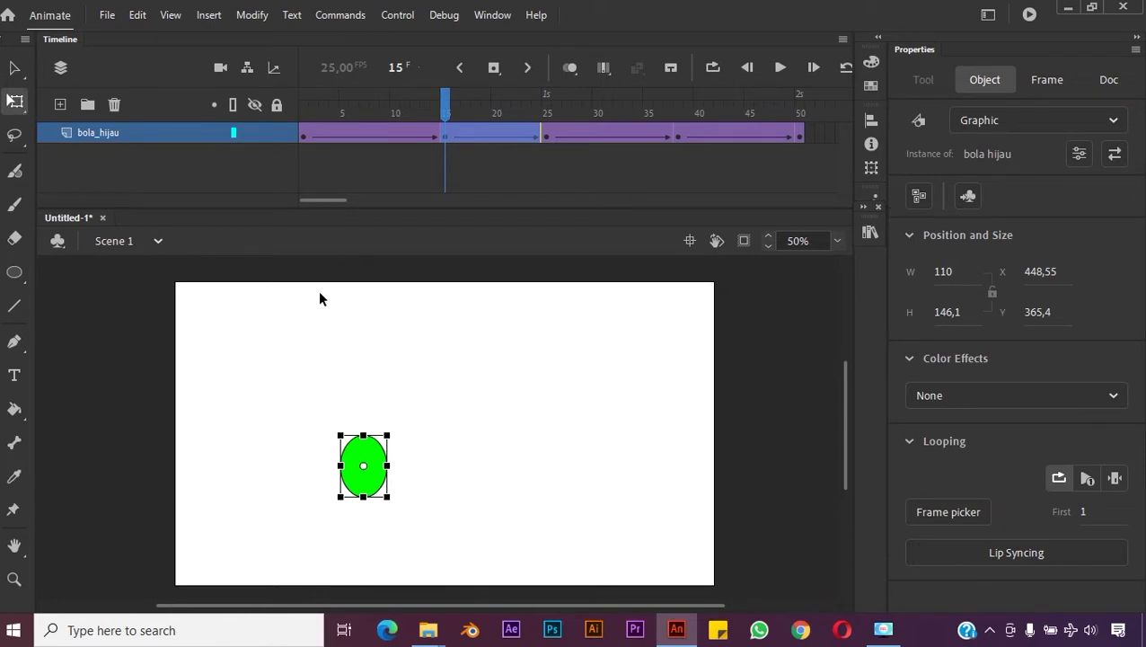
pyautogui.moveTo(399, 445); pyautogui.dragTo(402, 452)
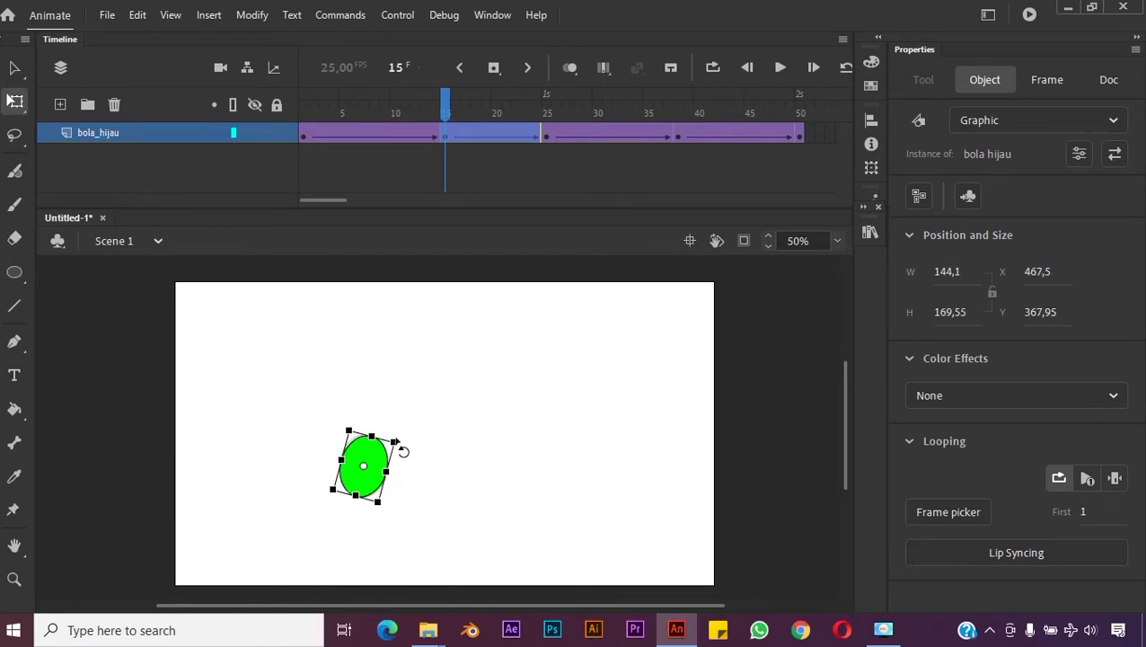
# Step: Scrub the playhead through the whole timeline to preview the squash-and-stretch bounce
pyautogui.moveTo(450, 99); pyautogui.dragTo(719, 117)
pyautogui.moveTo(667, 144); pyautogui.dragTo(312, 133)
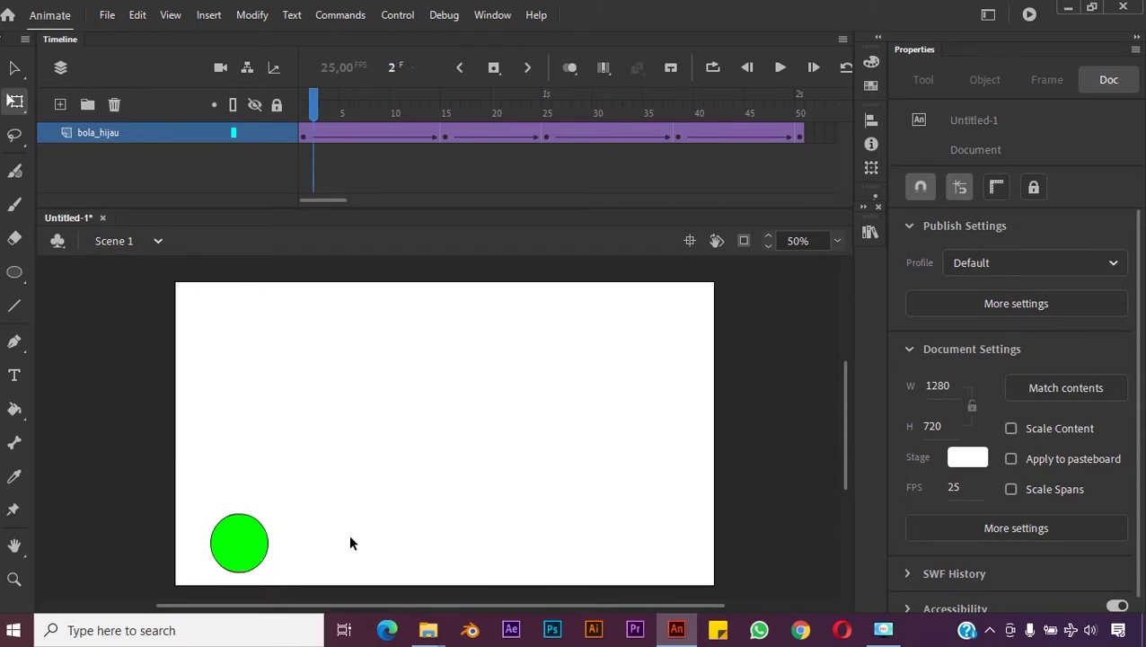
pyautogui.moveTo(317, 89); pyautogui.dragTo(795, 141)
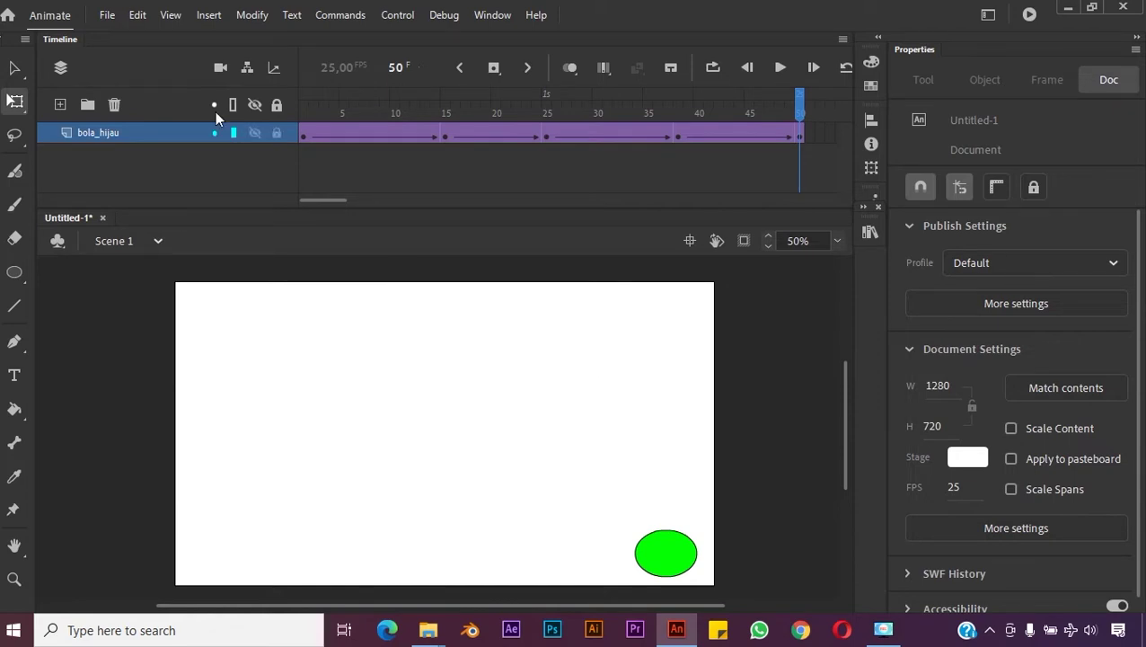
# Step: Save the document as "classic tween" in the GALIH BLOKING folder as an Animate Document
pyautogui.click(107, 15)
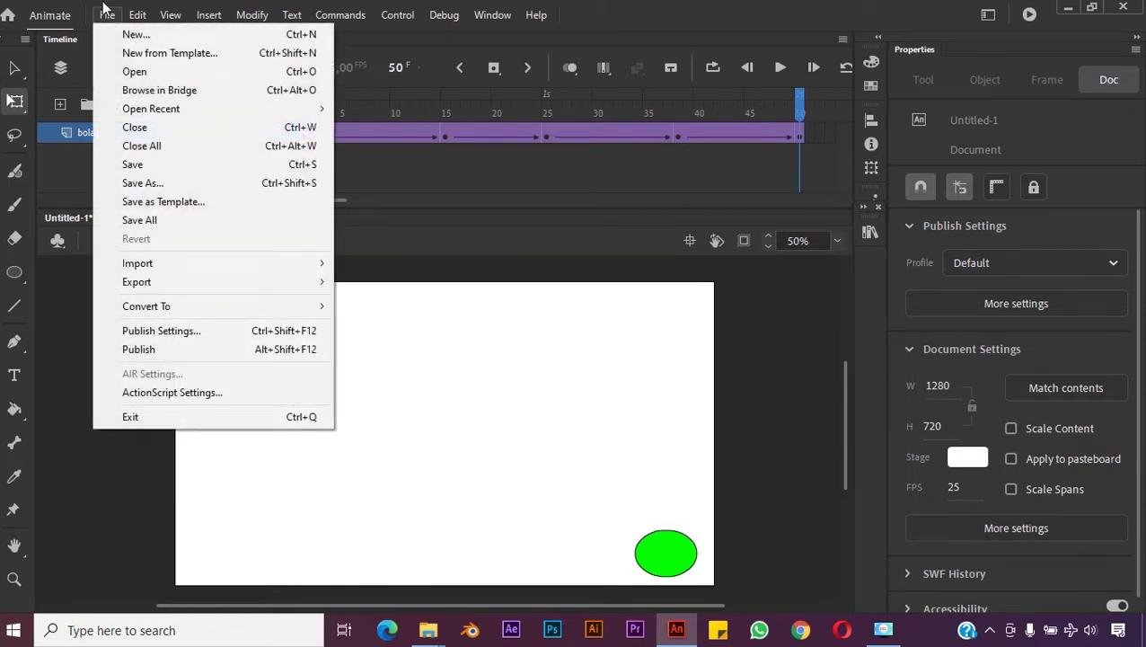
pyautogui.click(142, 165)
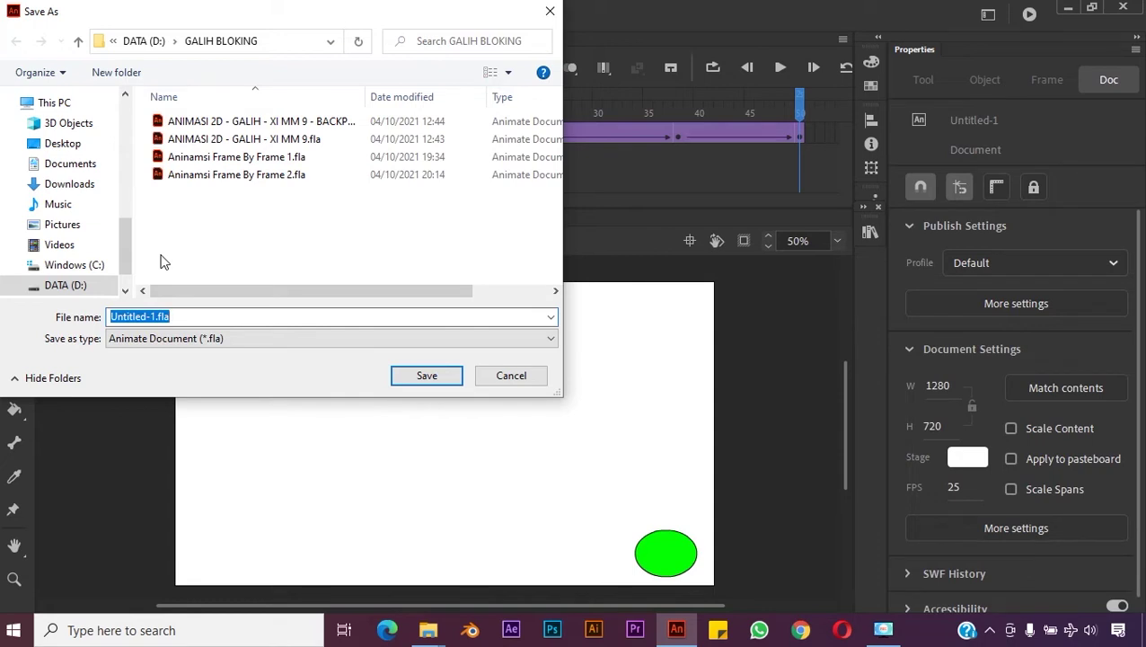
pyautogui.write('classi')
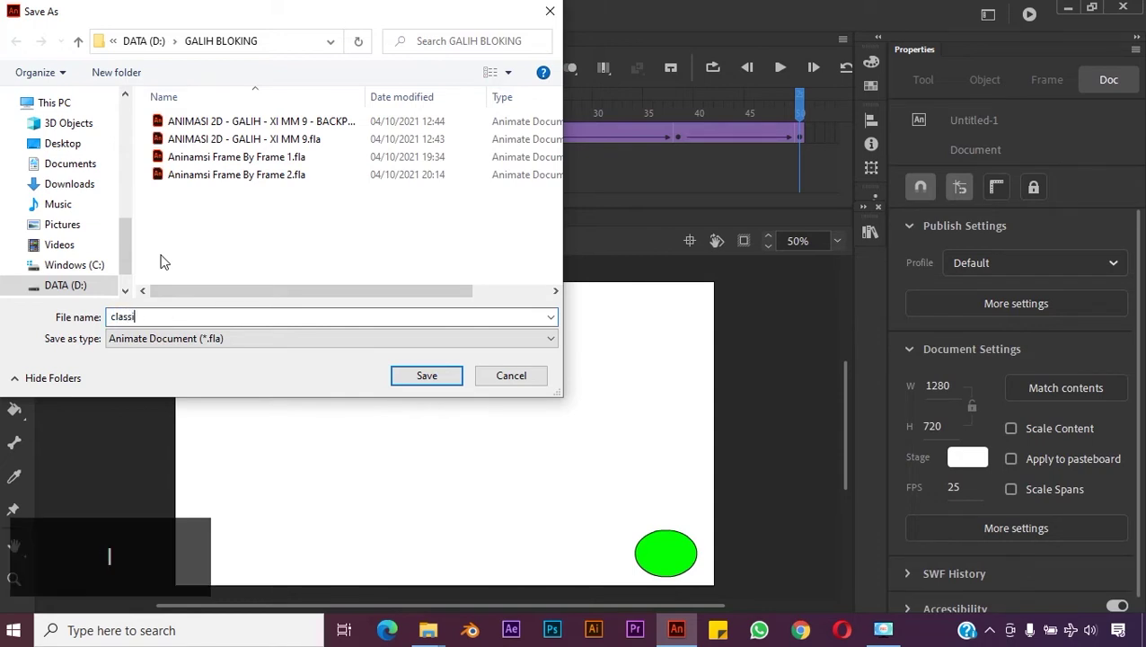
pyautogui.write('c tween')
pyautogui.press('Return')
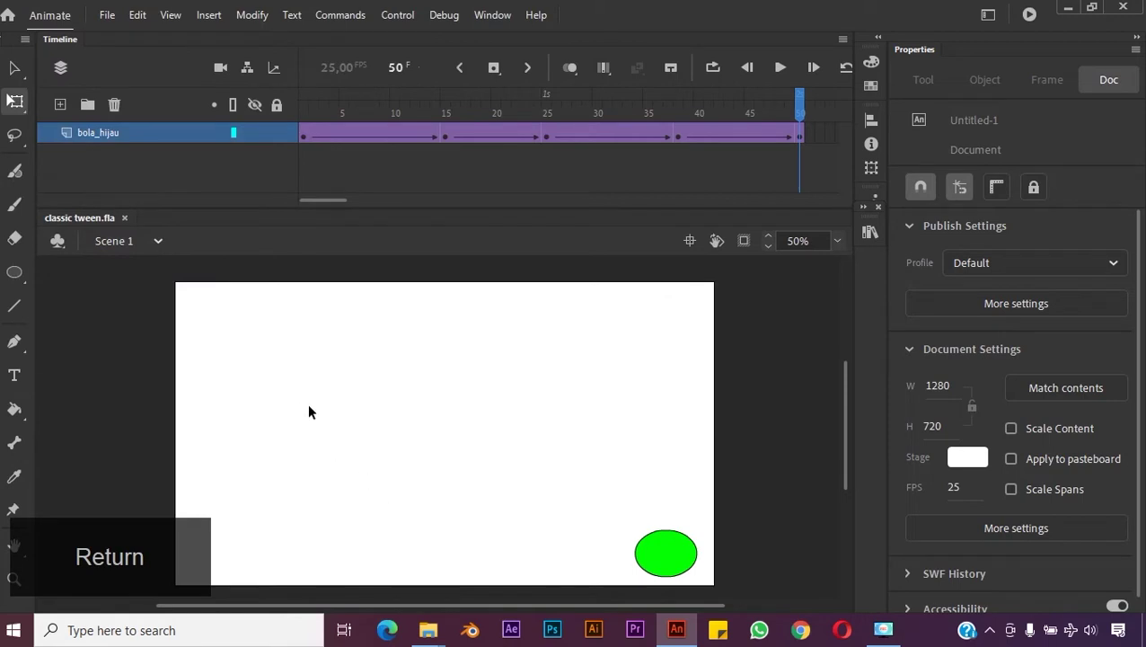
# Step: Delete the bola_hijau layer to clear the stage for a new animation
pyautogui.click(137, 133)
pyautogui.click(114, 104)
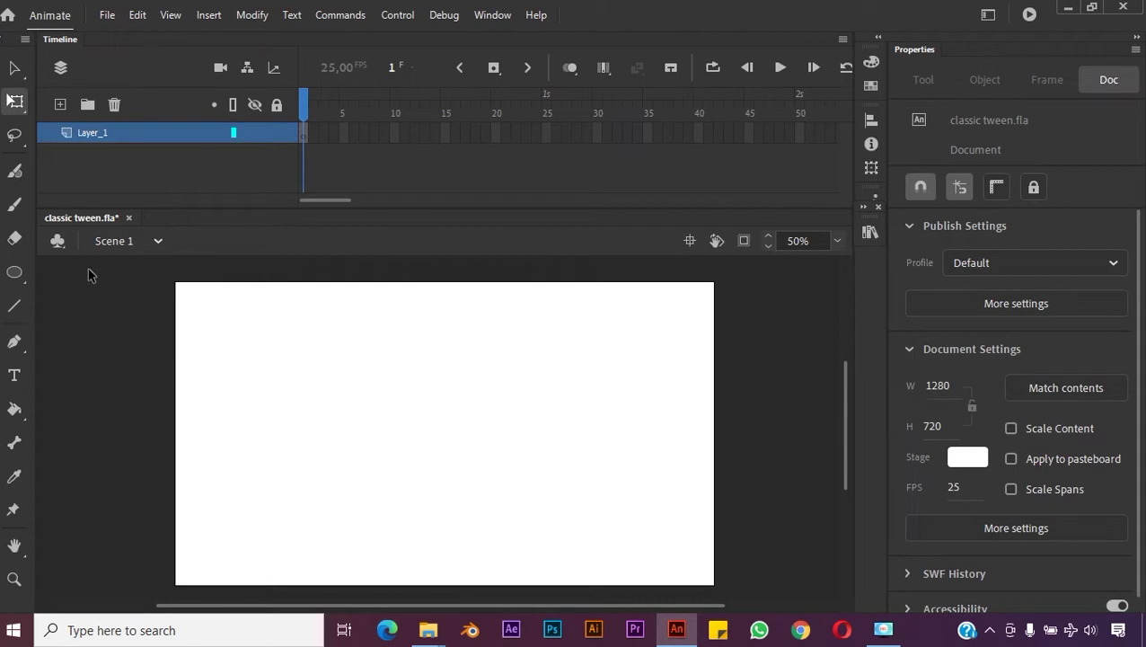
# Step: With the Oval tool and a dark crimson fill, draw a circle about 156 × 156 in the stage's lower-left area
pyautogui.click(18, 278)
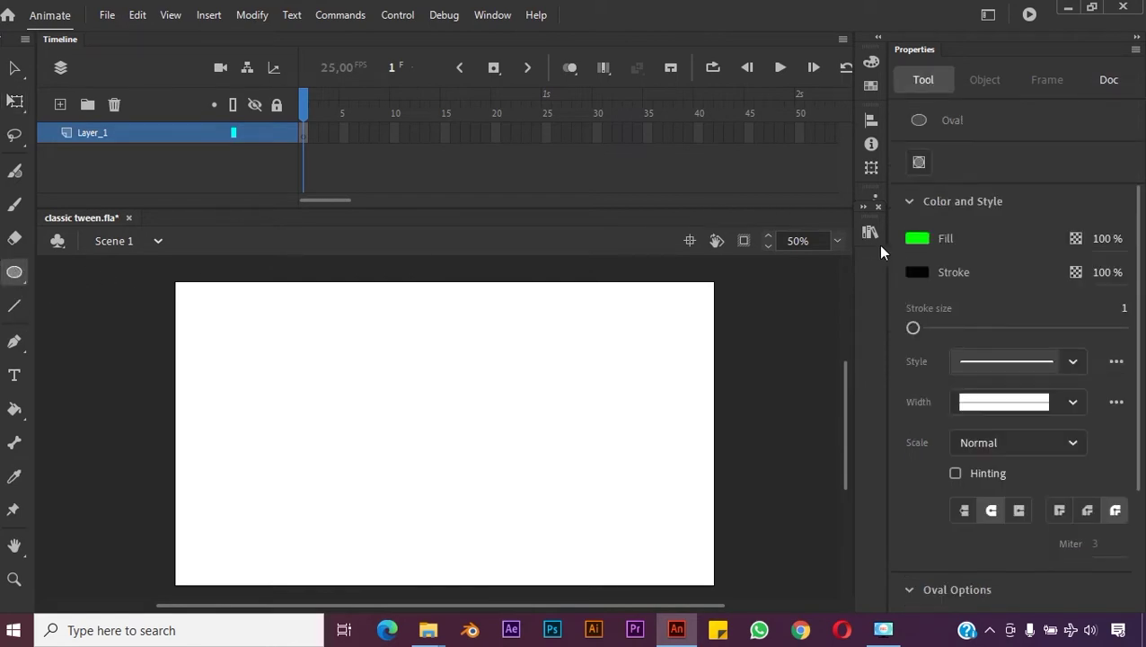
pyautogui.click(917, 240)
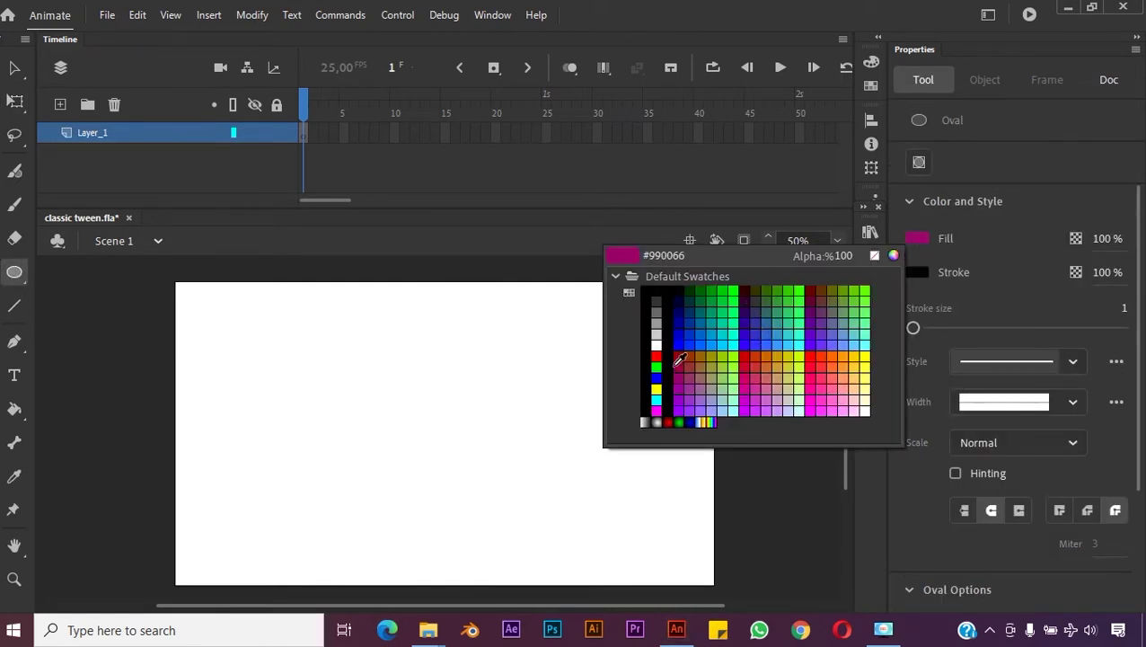
pyautogui.click(681, 361)
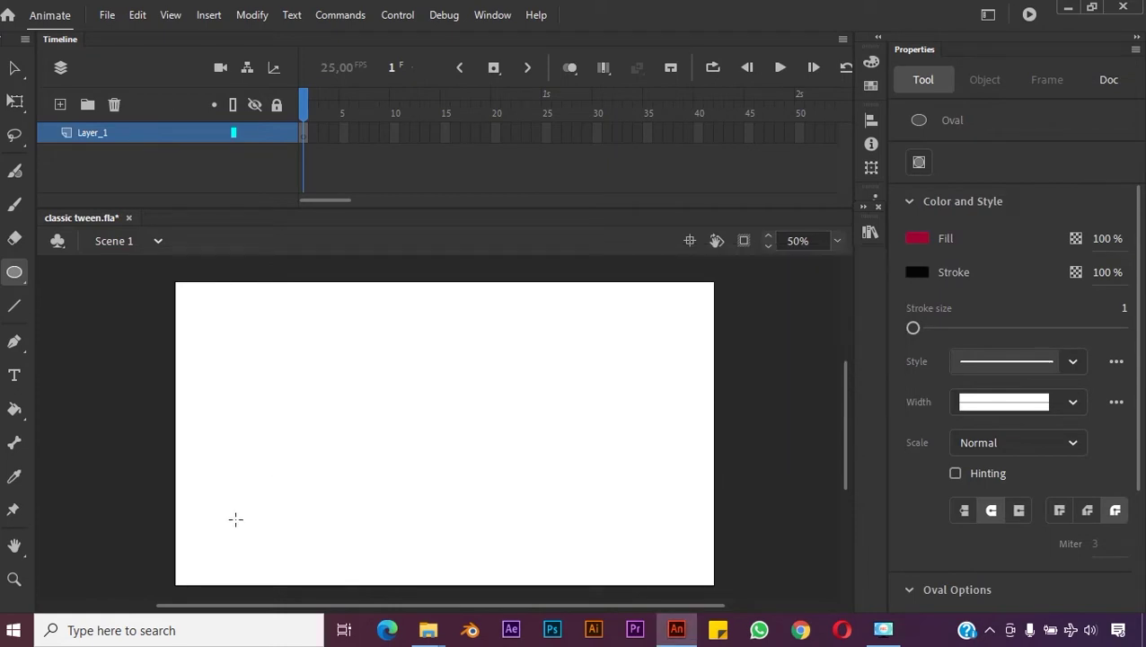
pyautogui.moveTo(204, 501); pyautogui.dragTo(271, 553)
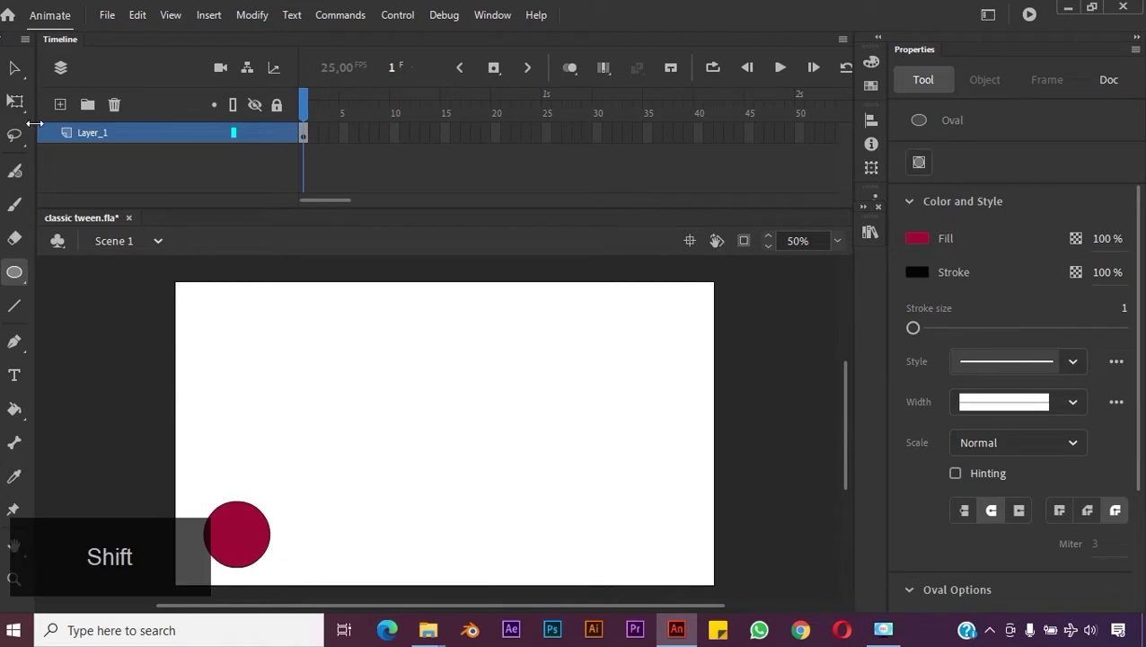
# Step: Convert the whole crimson circle, fill and outline, into a Graphic symbol named "bola ungu"
pyautogui.click(14, 67)
pyautogui.click(247, 520)
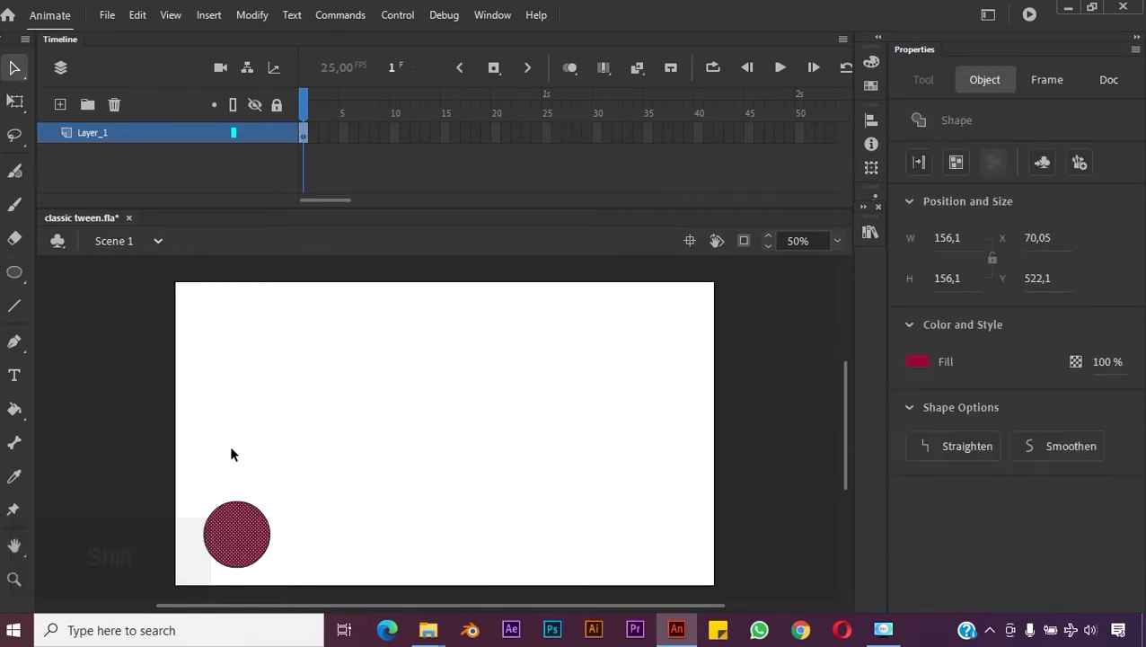
pyautogui.moveTo(190, 440); pyautogui.dragTo(328, 600)
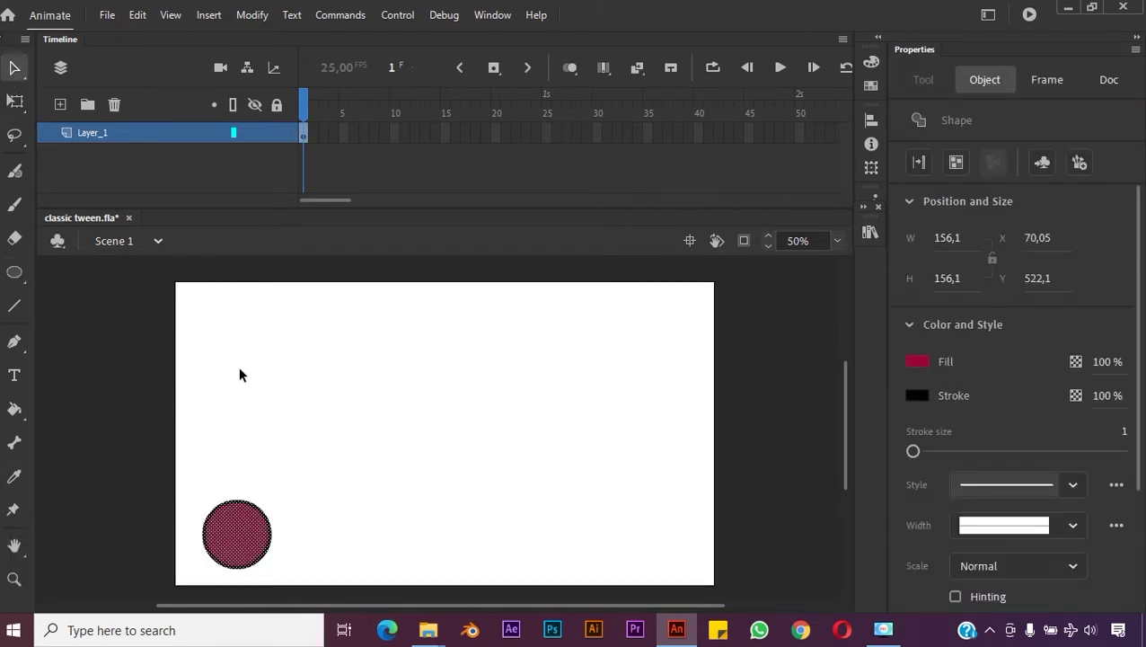
pyautogui.rightClick(251, 531)
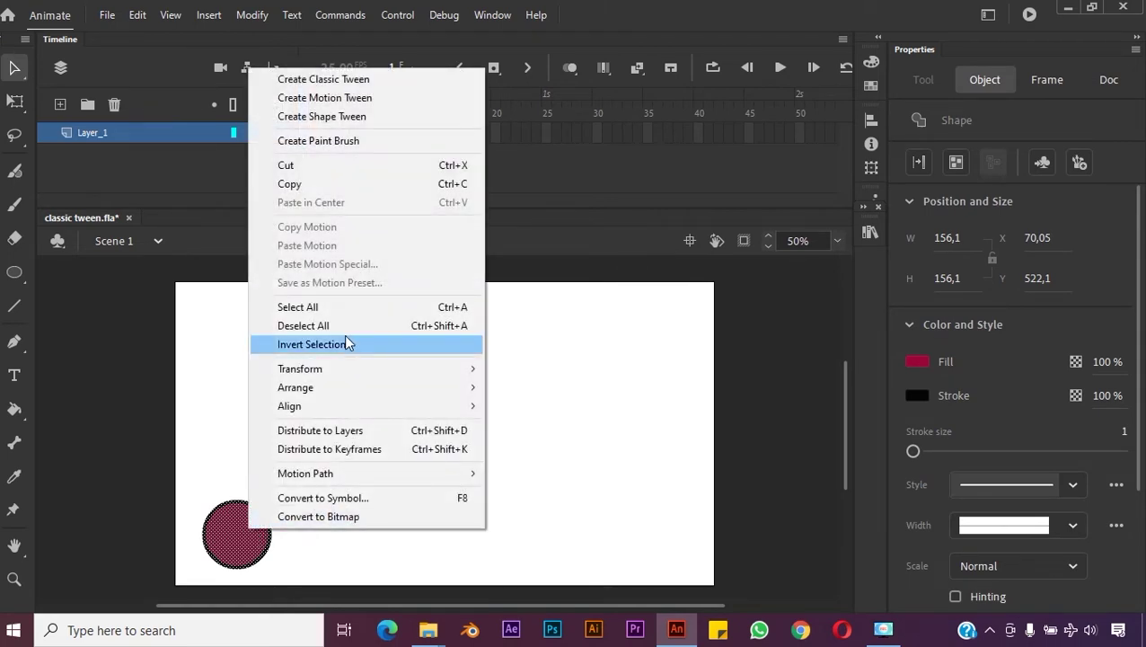
pyautogui.click(349, 504)
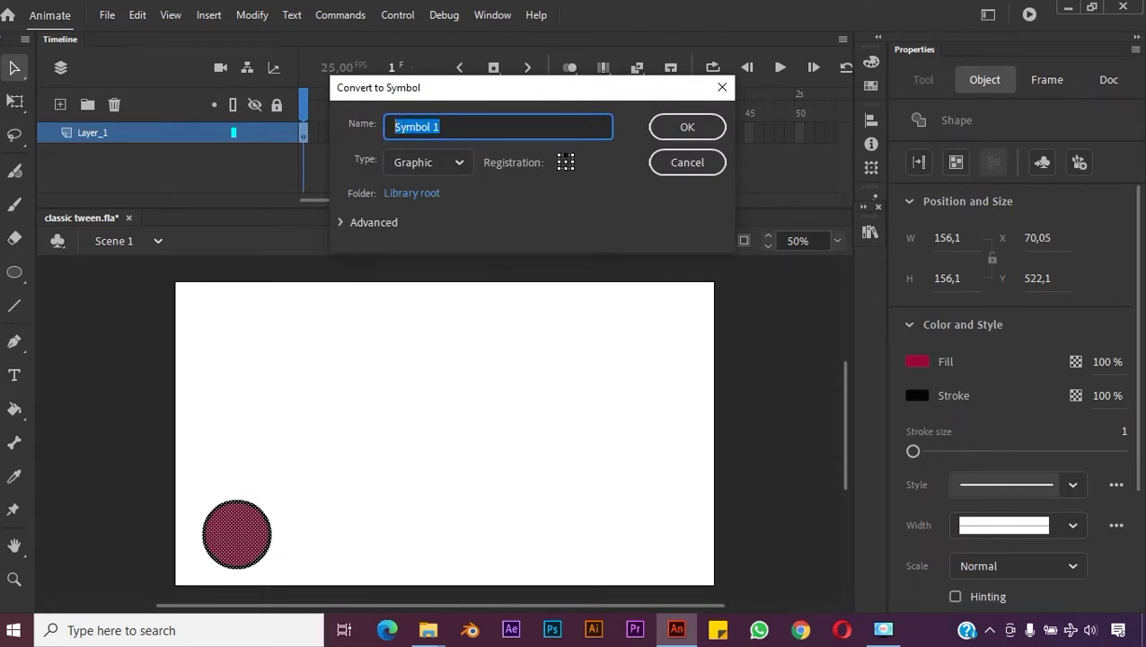
pyautogui.write('bola ungu')
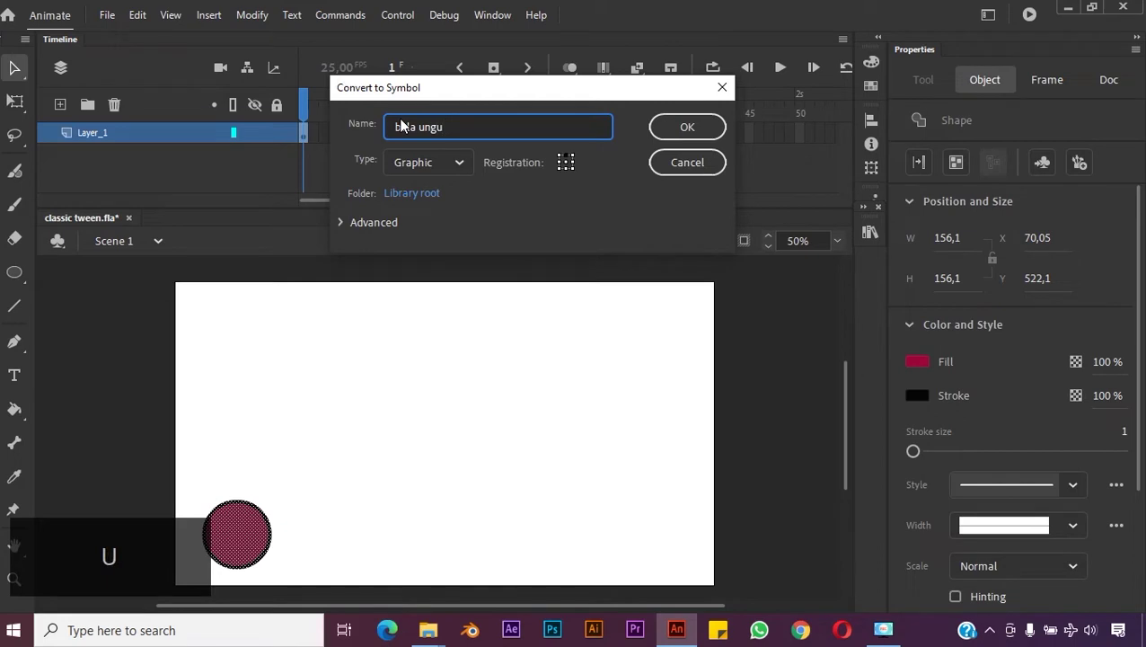
pyautogui.click(676, 124)
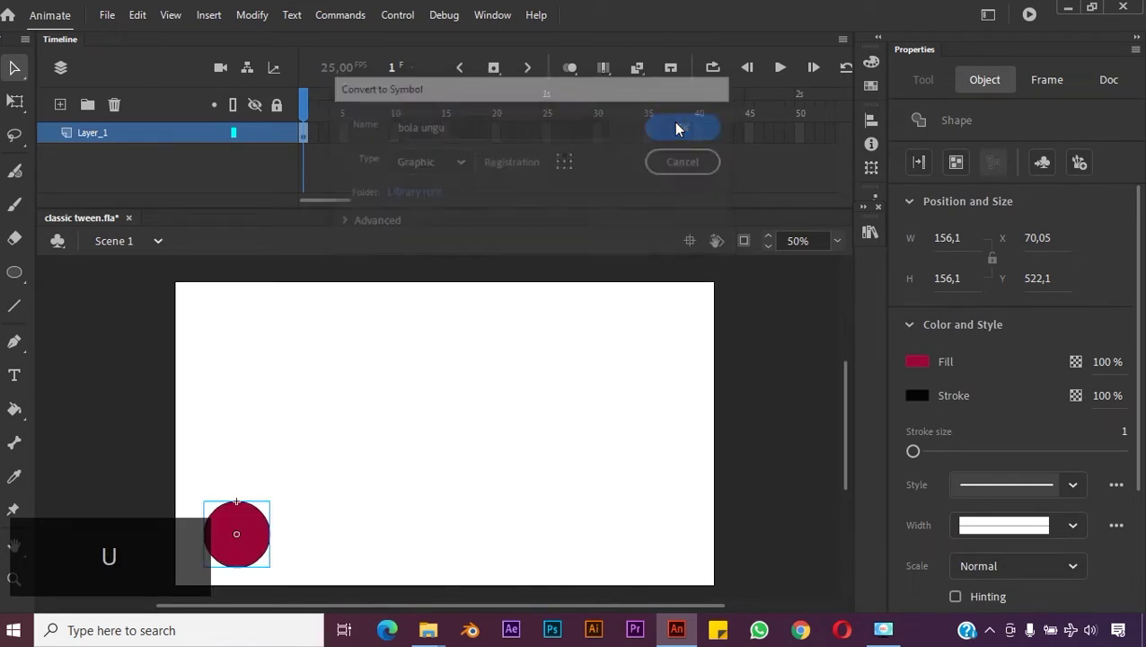
pyautogui.click(383, 428)
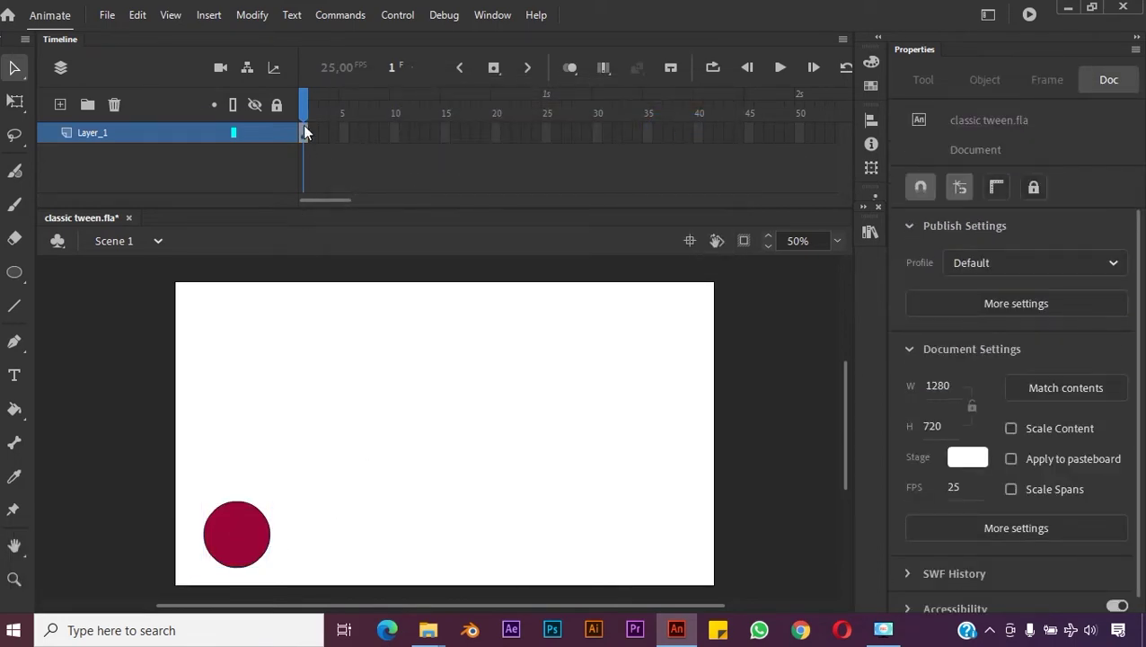
# Step: Create a motion tween on frame 1 of Layer_1 for the ball symbol
pyautogui.moveTo(276, 496); pyautogui.dragTo(191, 574)
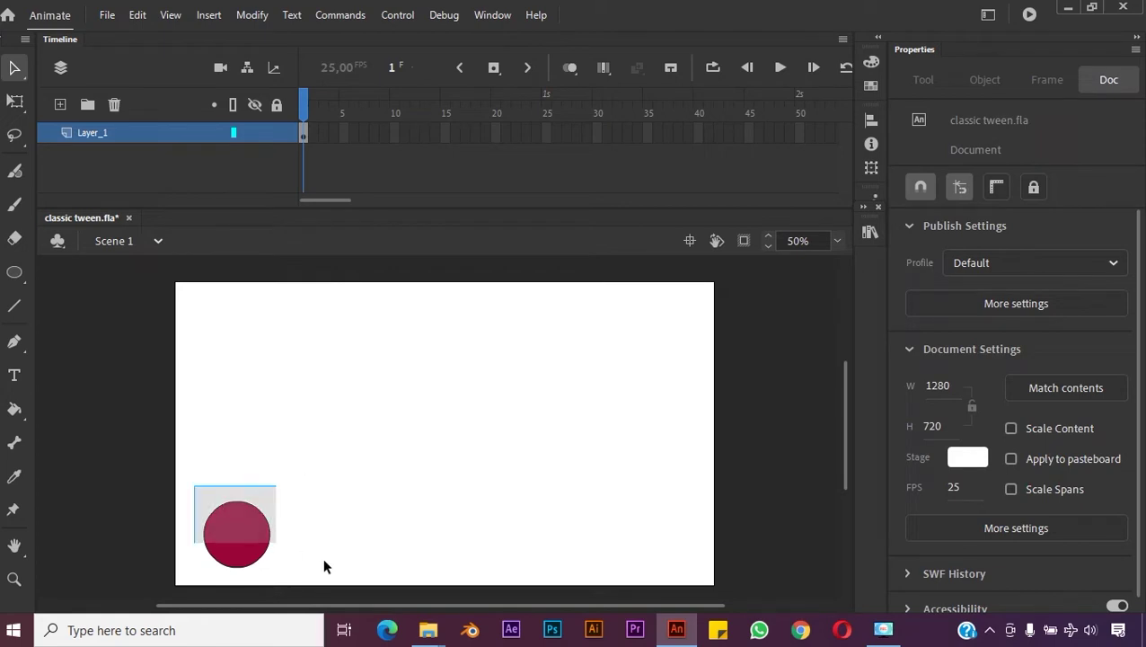
pyautogui.click(288, 449)
pyautogui.click(261, 524)
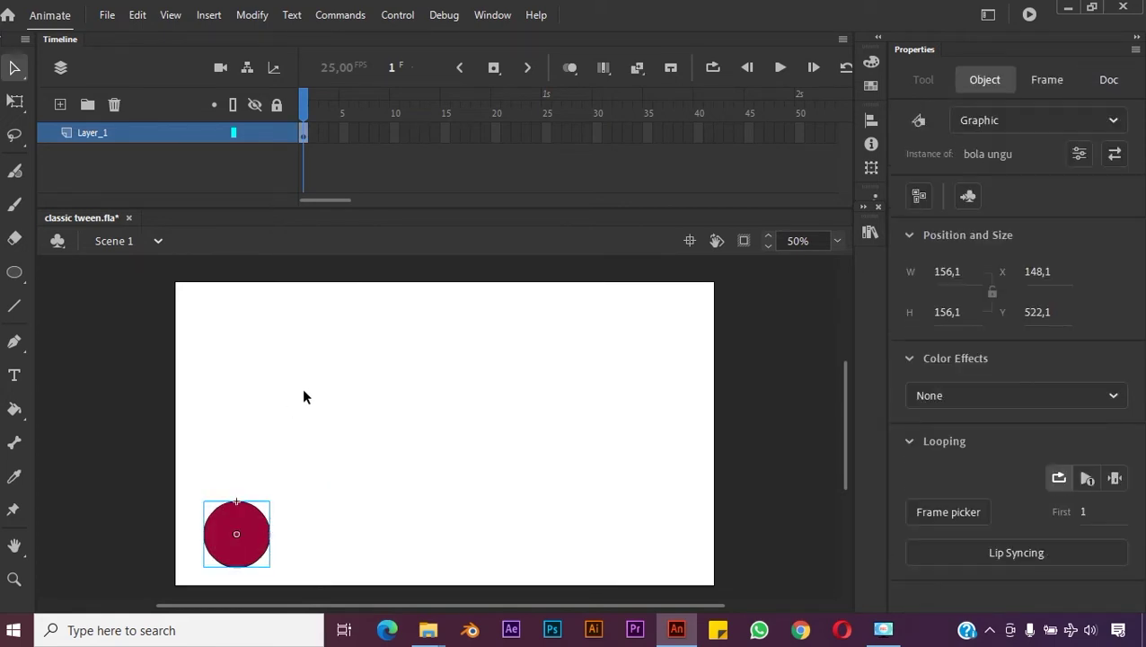
pyautogui.click(302, 388)
pyautogui.click(254, 525)
pyautogui.rightClick(304, 134)
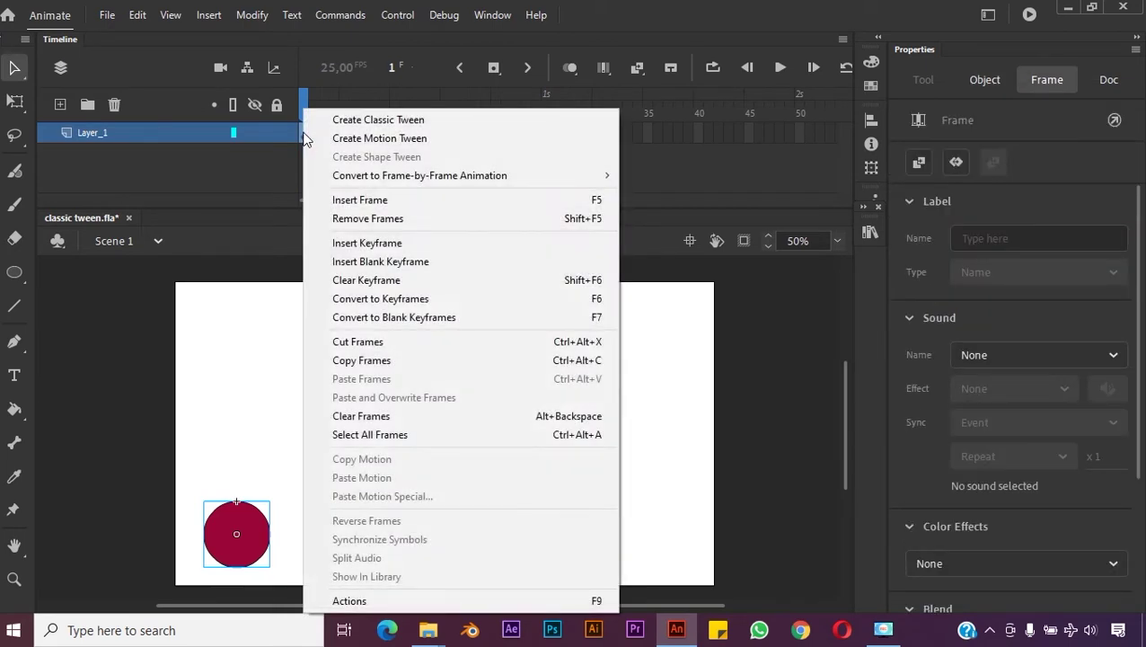
pyautogui.click(355, 139)
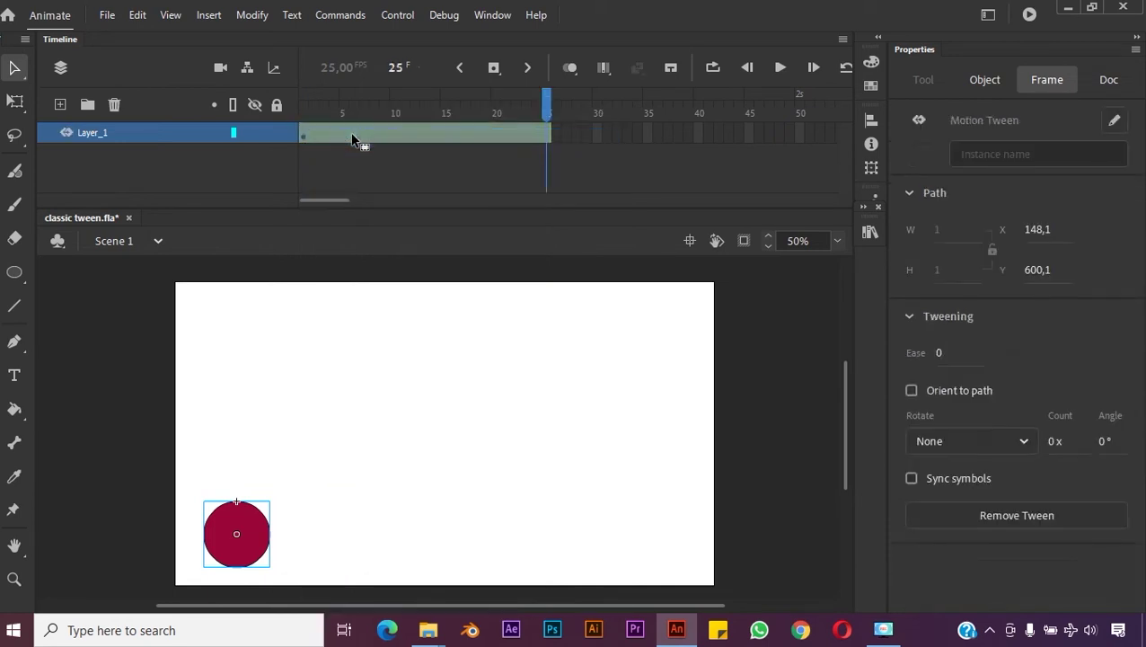
# Step: Extend the motion tween to frame 50 by inserting a keyframe for all properties there
pyautogui.click(548, 112)
pyautogui.click(735, 133)
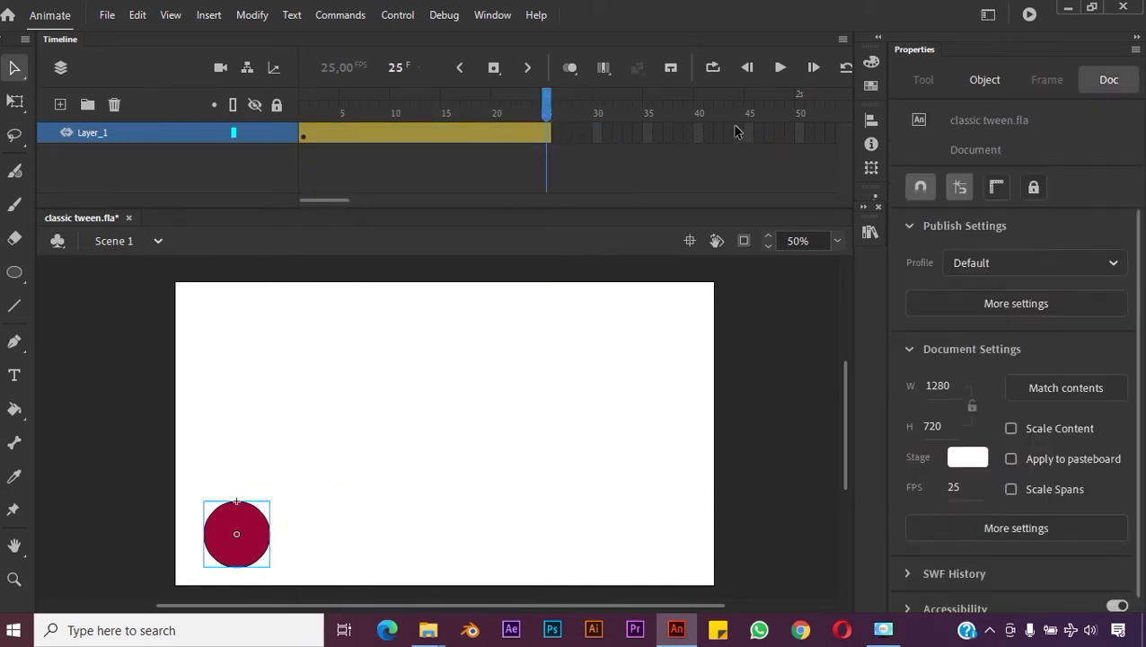
pyautogui.click(800, 133)
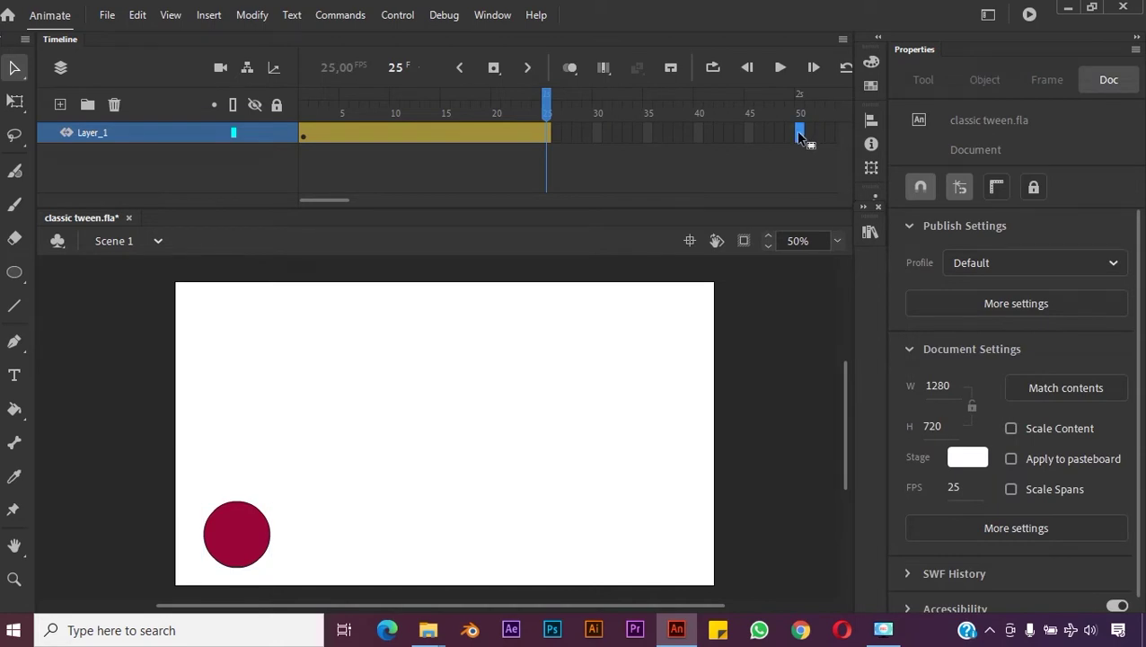
pyautogui.rightClick(800, 134)
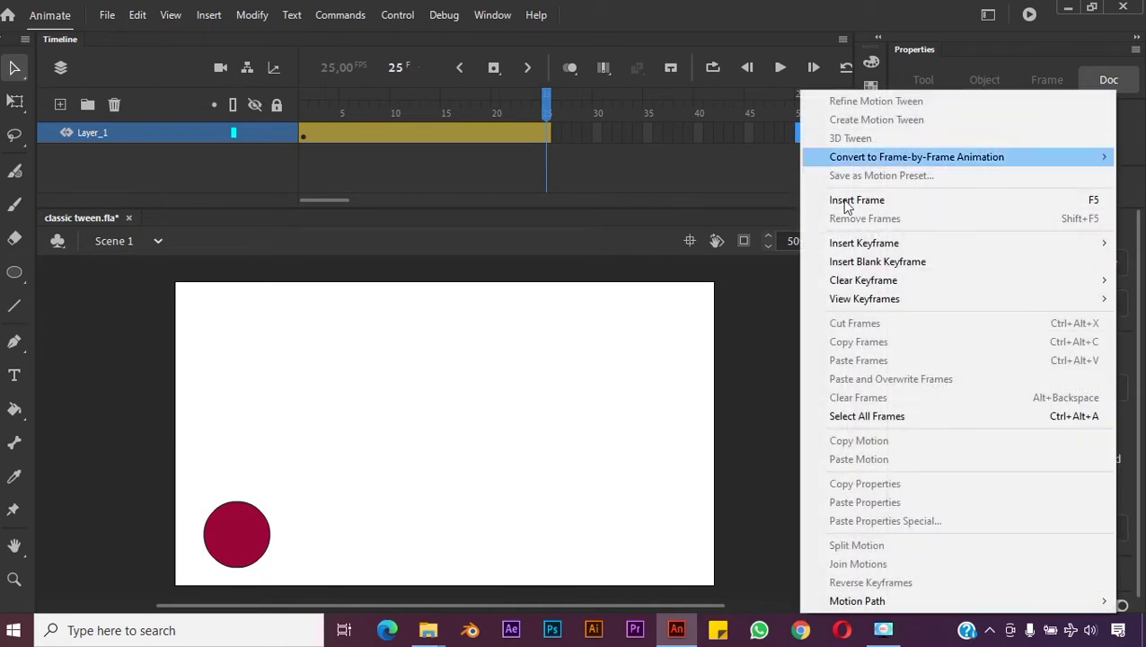
pyautogui.moveTo(864, 245)
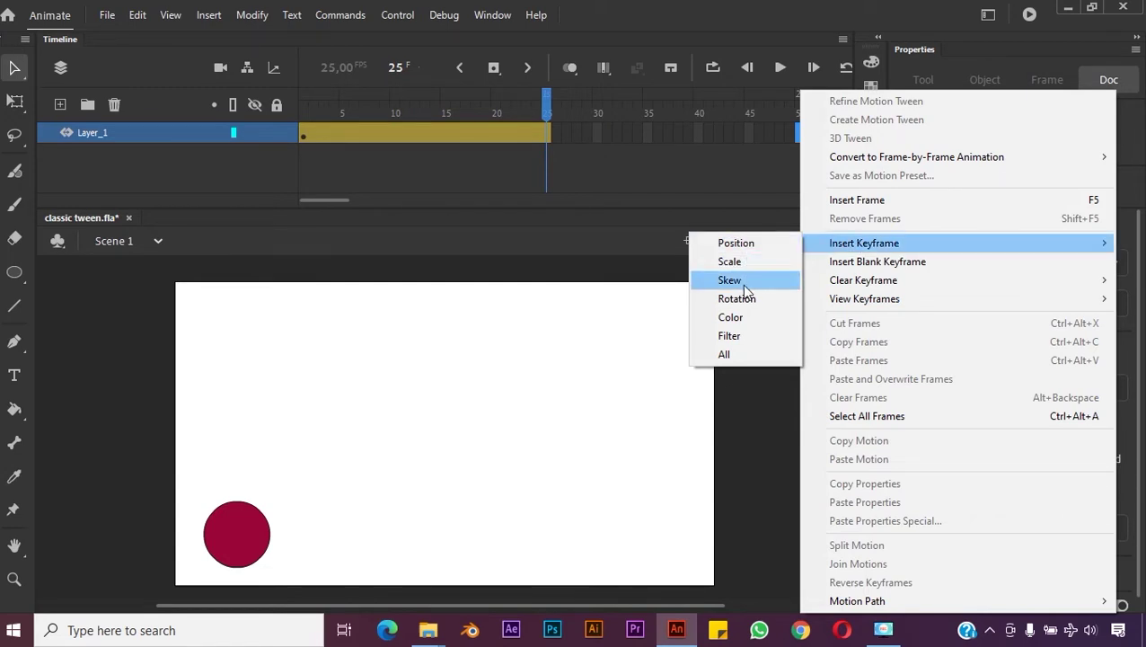
pyautogui.click(725, 354)
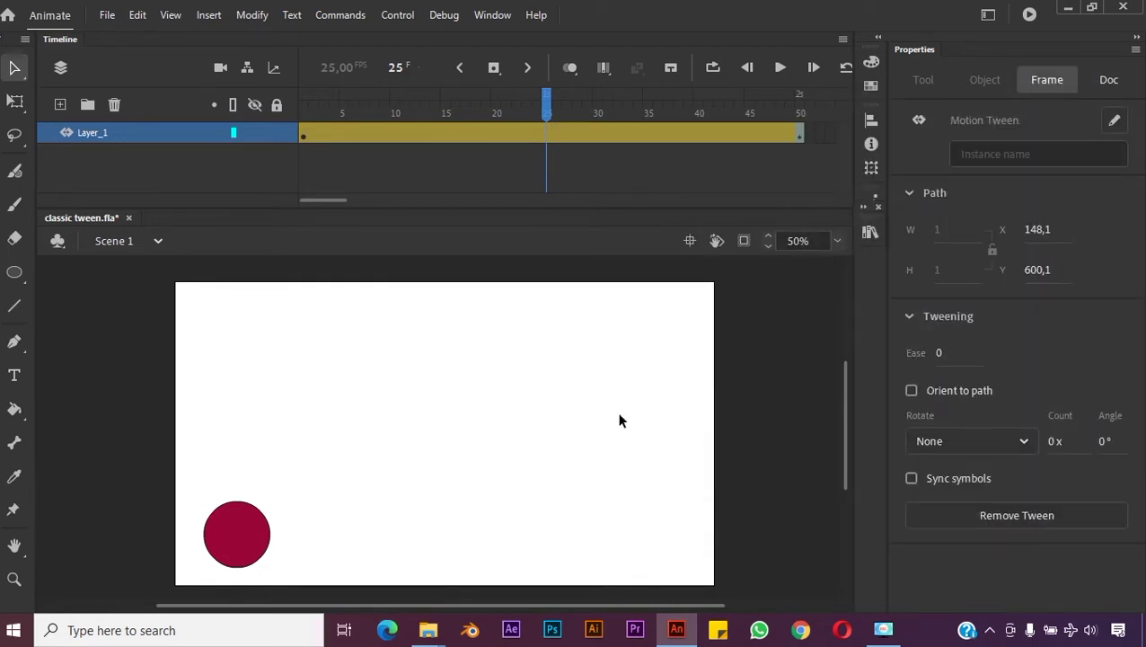
# Step: At frame 50, move the ball straight horizontally to the stage's lower-right area, at about X 1156
pyautogui.click(801, 137)
pyautogui.click(794, 110)
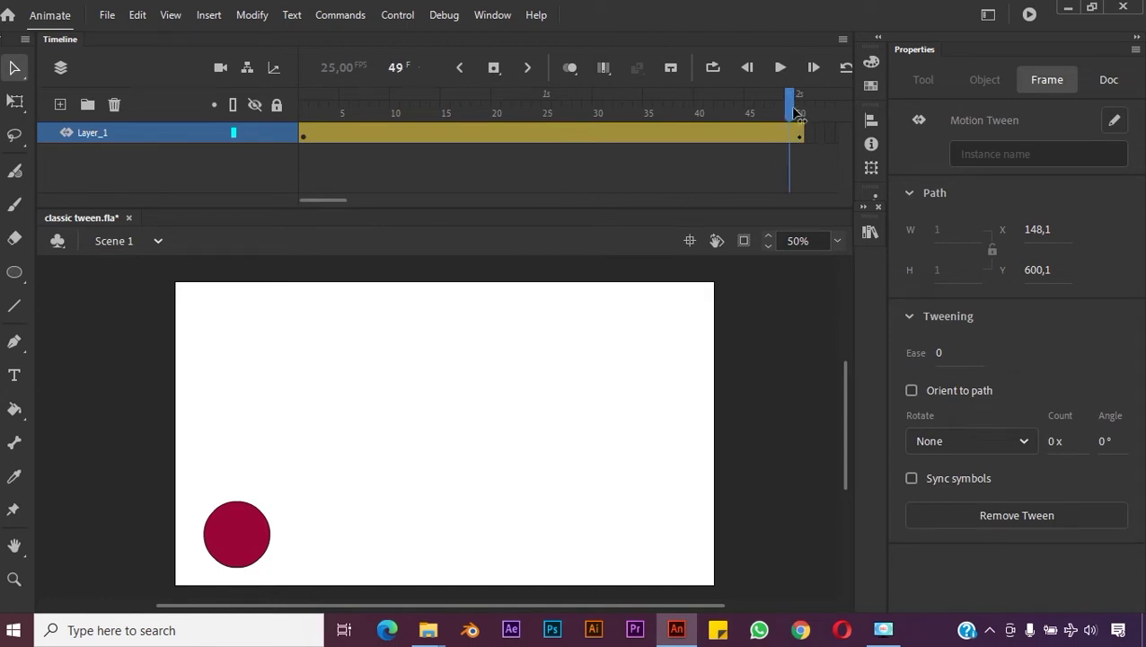
pyautogui.click(800, 136)
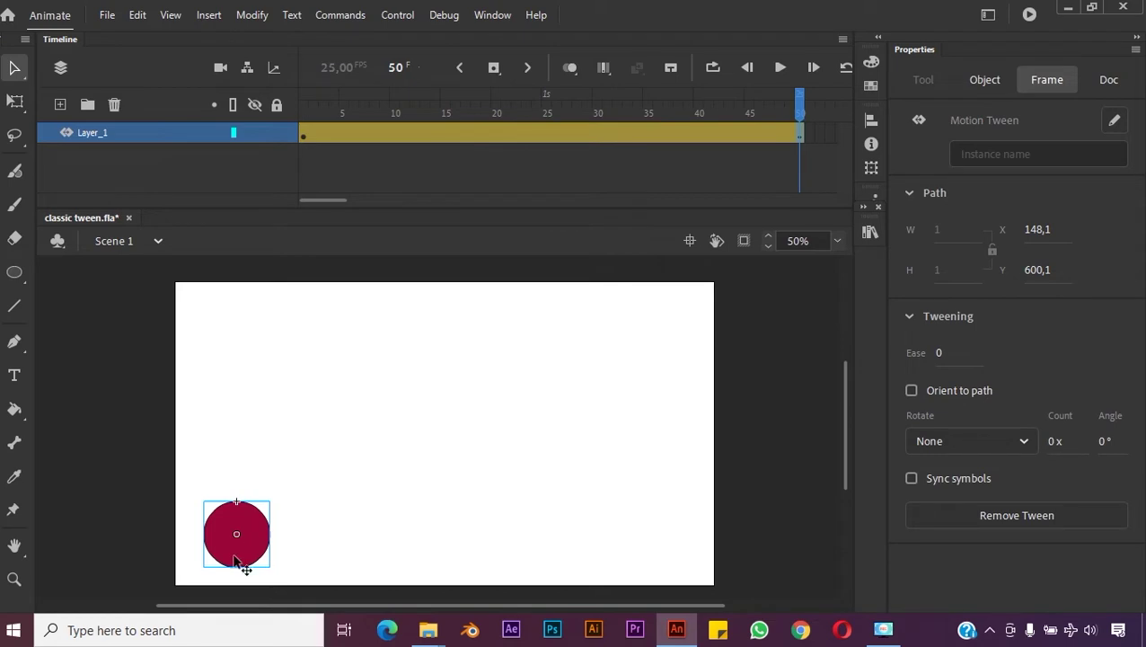
pyautogui.moveTo(256, 553); pyautogui.dragTo(683, 563)
pyautogui.press('shift')
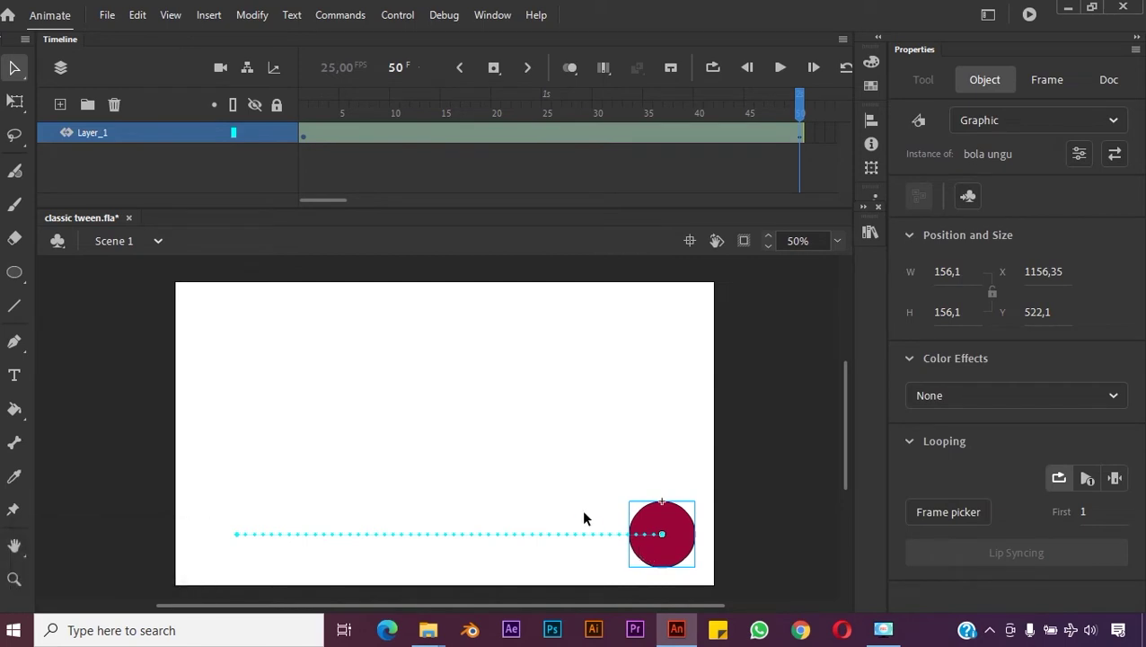
pyautogui.click(591, 445)
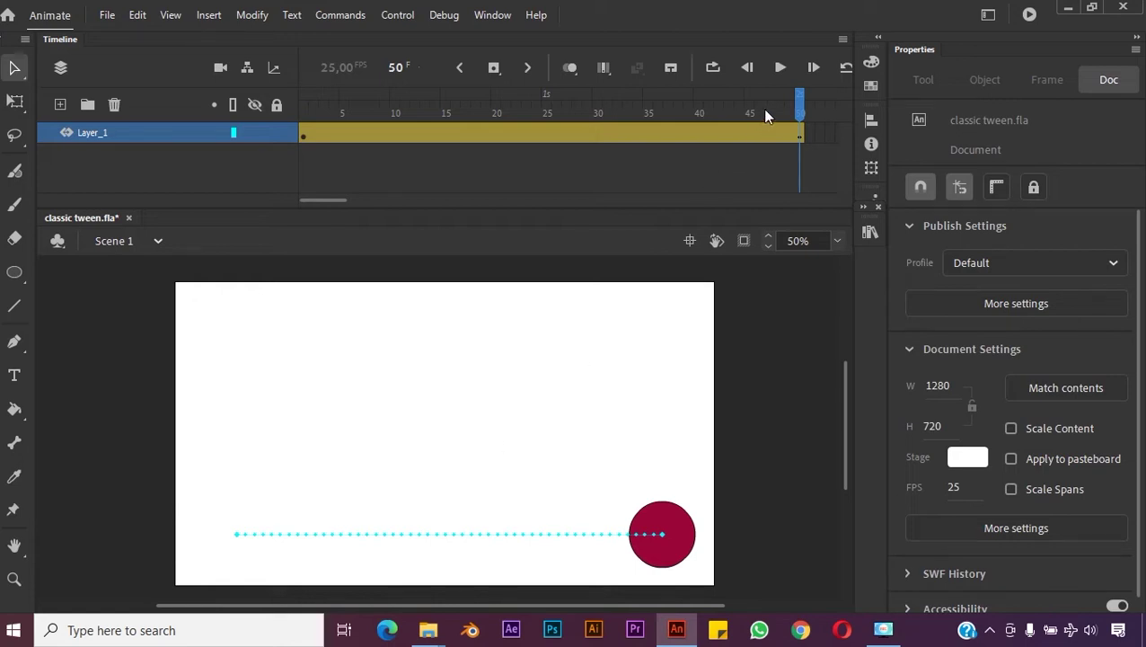
# Step: Insert a keyframe for all properties at frame 25 of the motion tween
pyautogui.moveTo(802, 110); pyautogui.dragTo(550, 132)
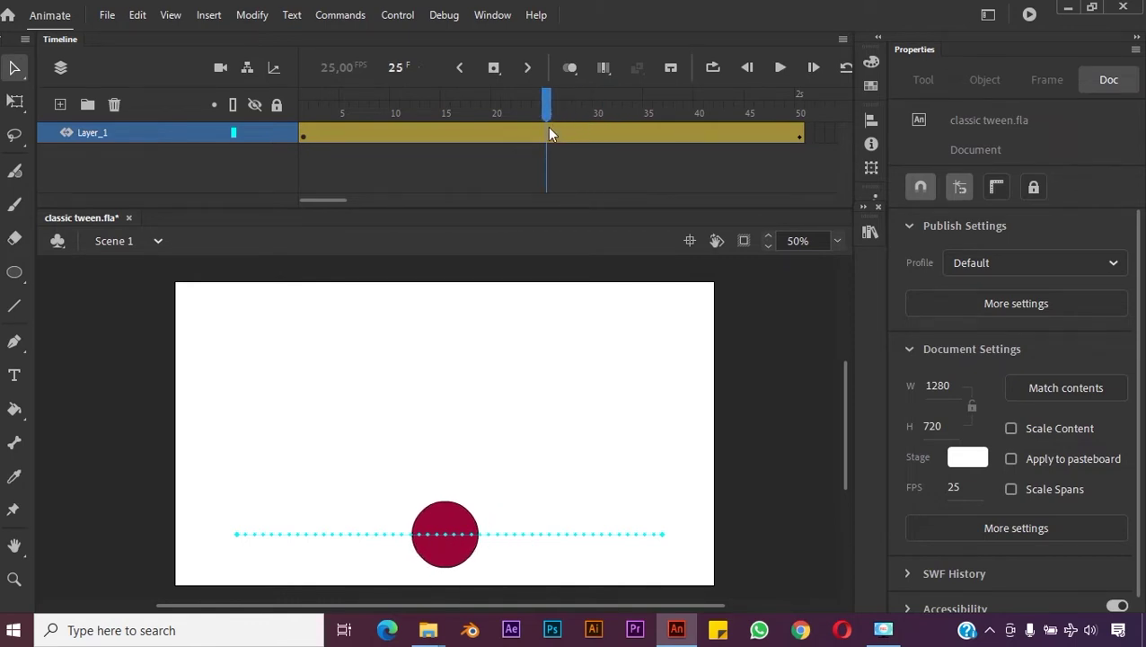
pyautogui.click(546, 134)
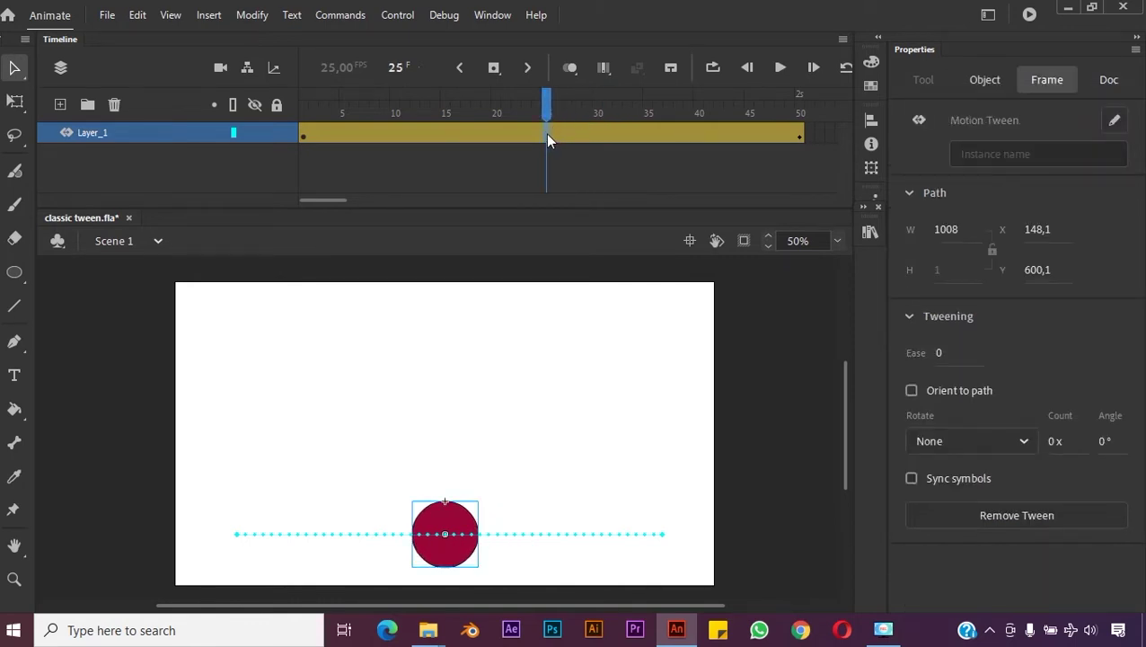
pyautogui.rightClick(547, 134)
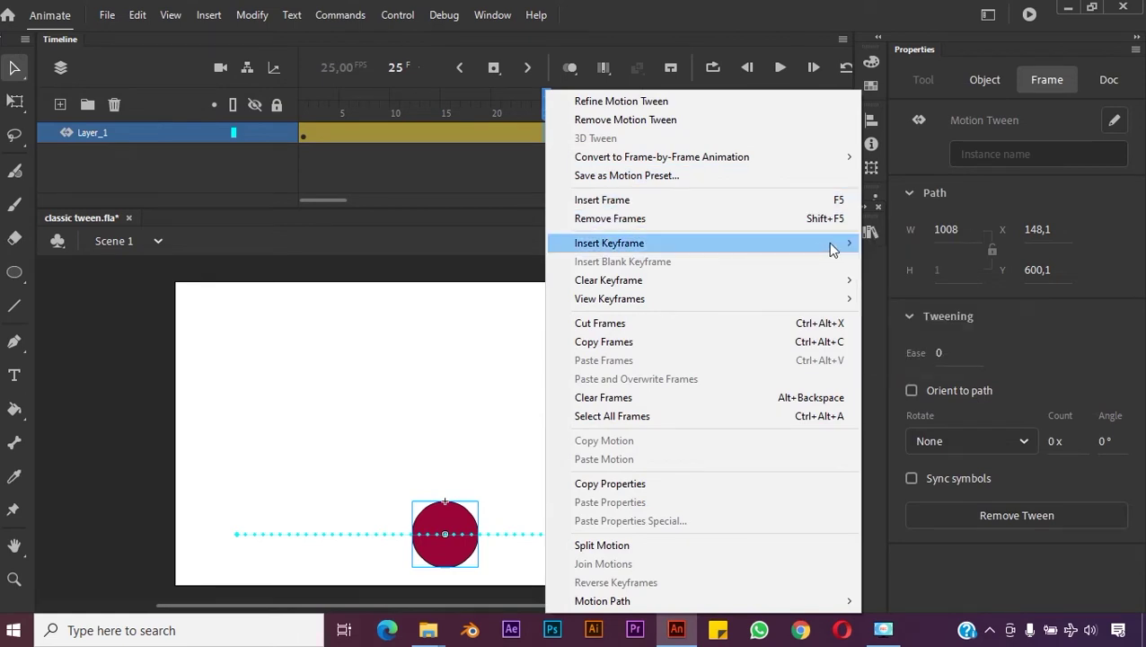
pyautogui.moveTo(833, 249)
pyautogui.click(892, 353)
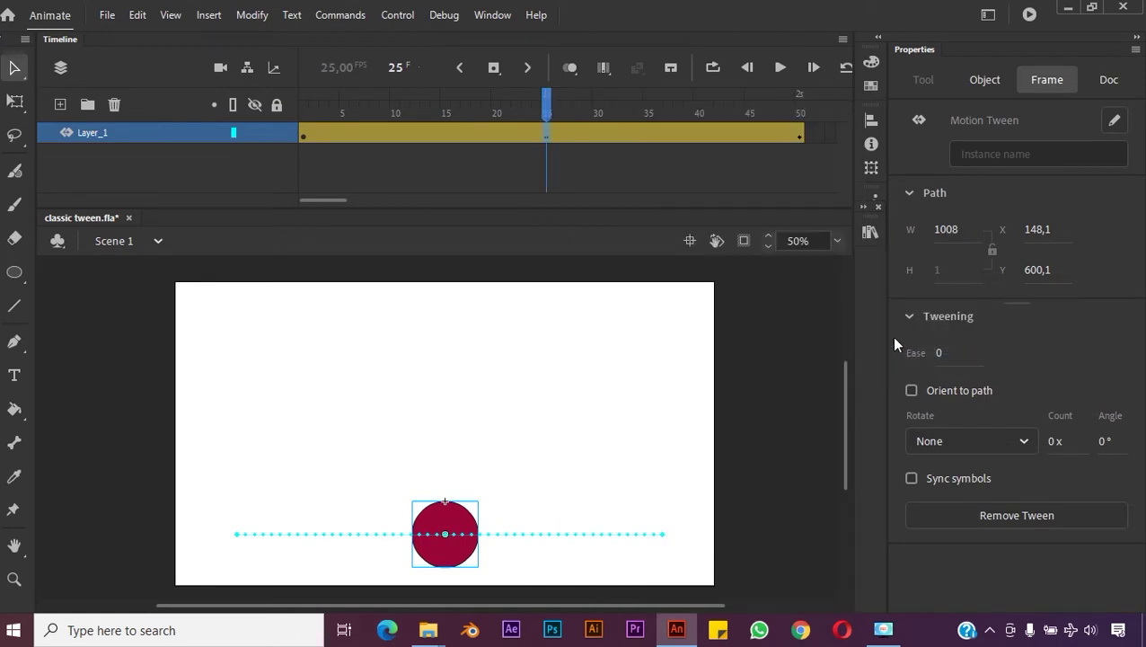
pyautogui.click(471, 378)
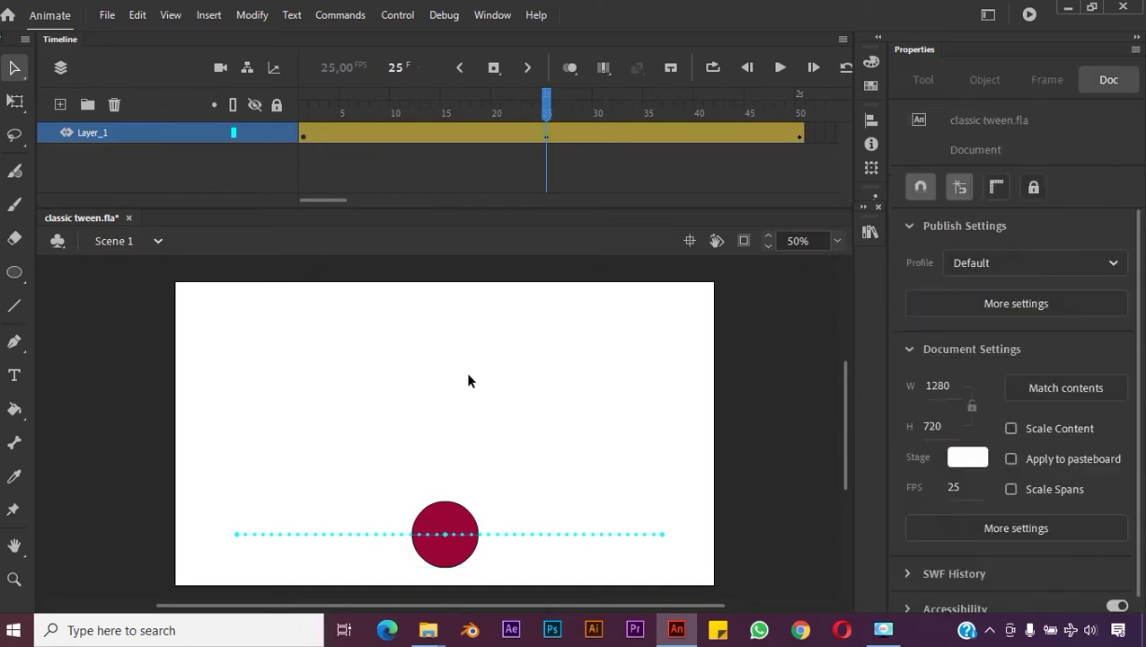
# Step: Bend the first half of the motion path upward into an arc and play the animation from frame 1
pyautogui.moveTo(547, 112); pyautogui.dragTo(546, 161)
pyautogui.click(464, 520)
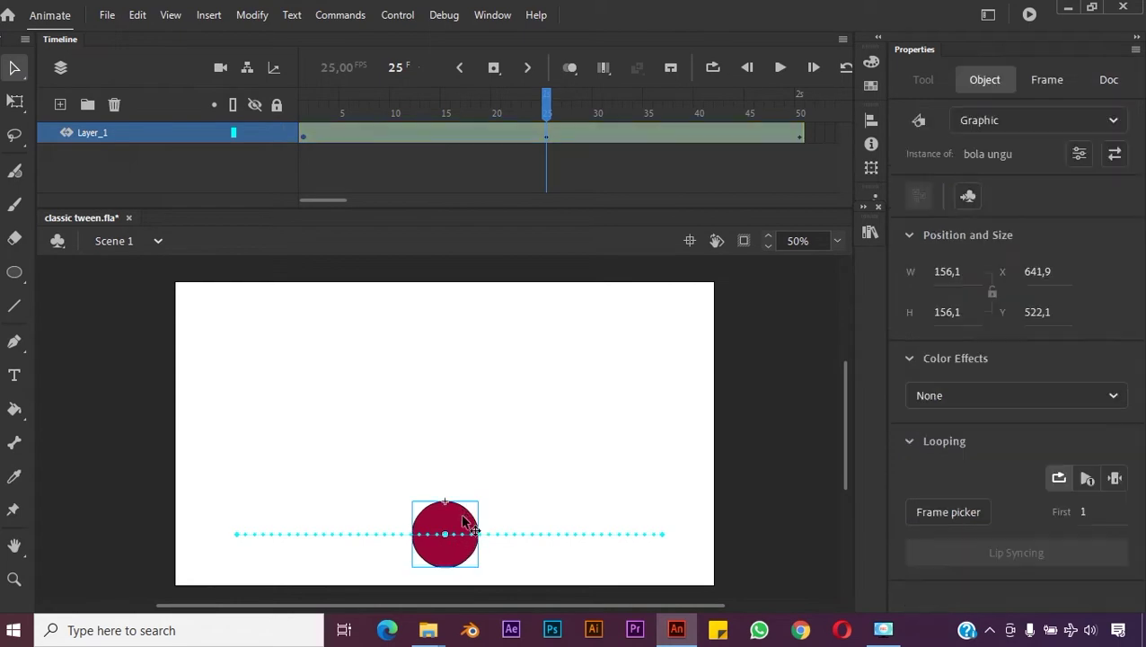
pyautogui.click(375, 407)
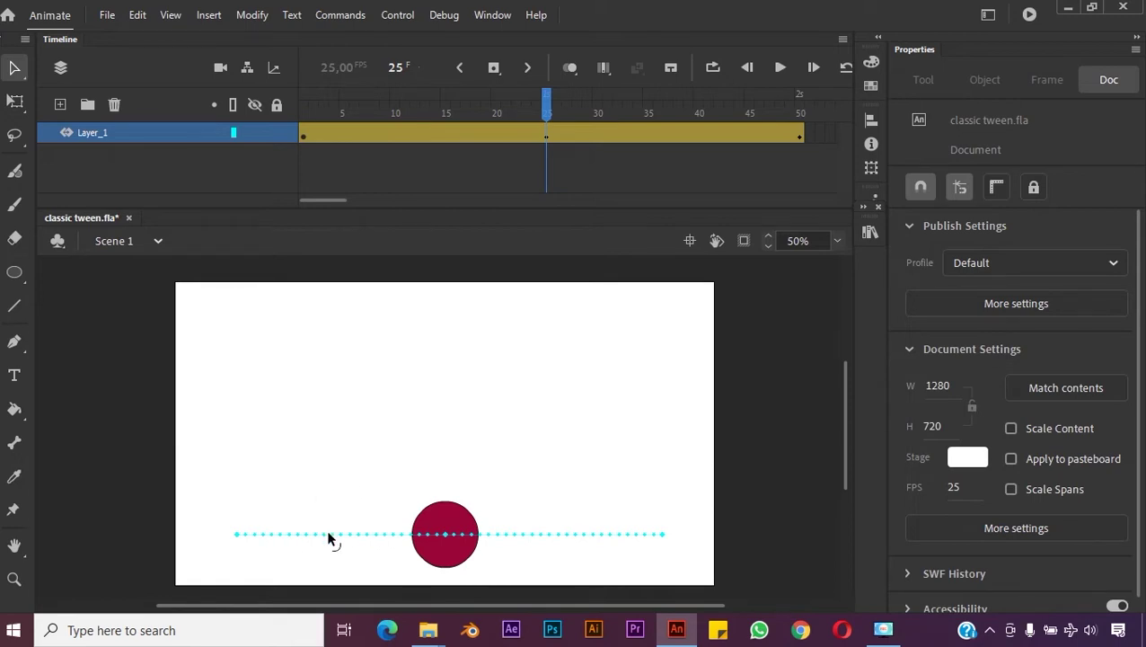
pyautogui.moveTo(330, 534); pyautogui.dragTo(326, 469)
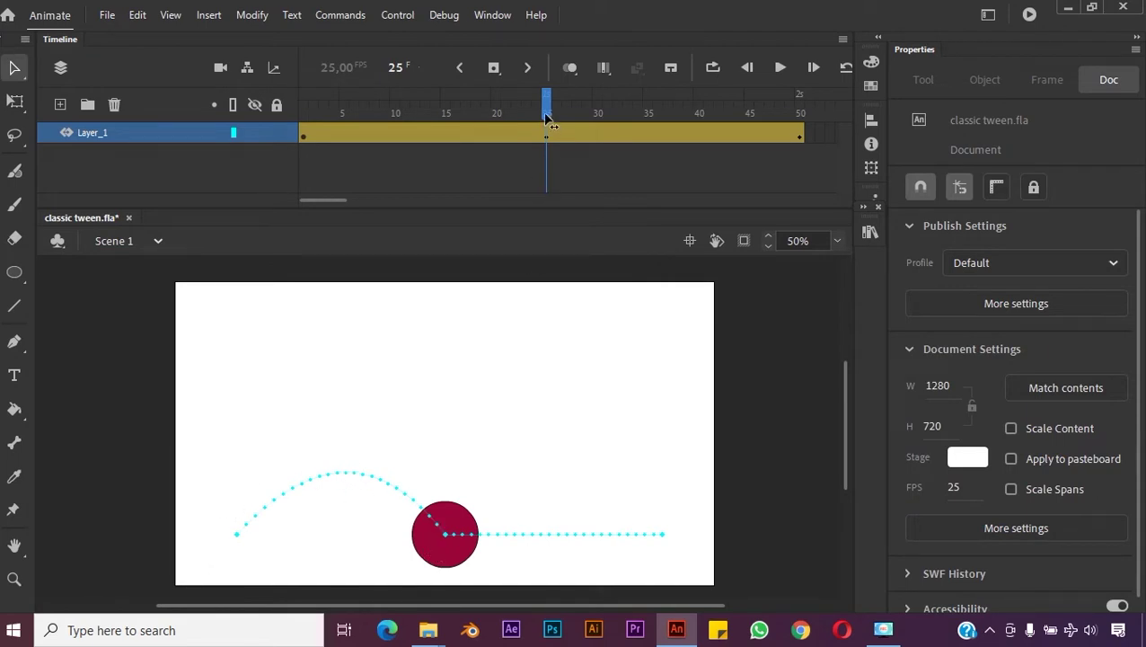
pyautogui.moveTo(546, 117); pyautogui.dragTo(289, 162)
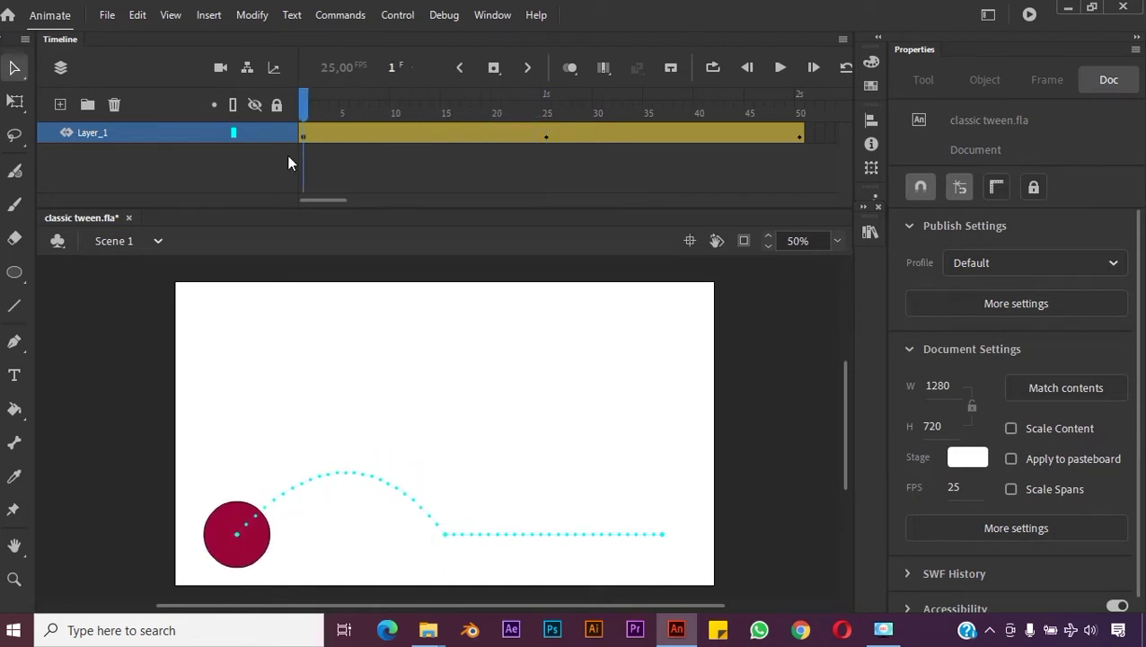
pyautogui.click(781, 66)
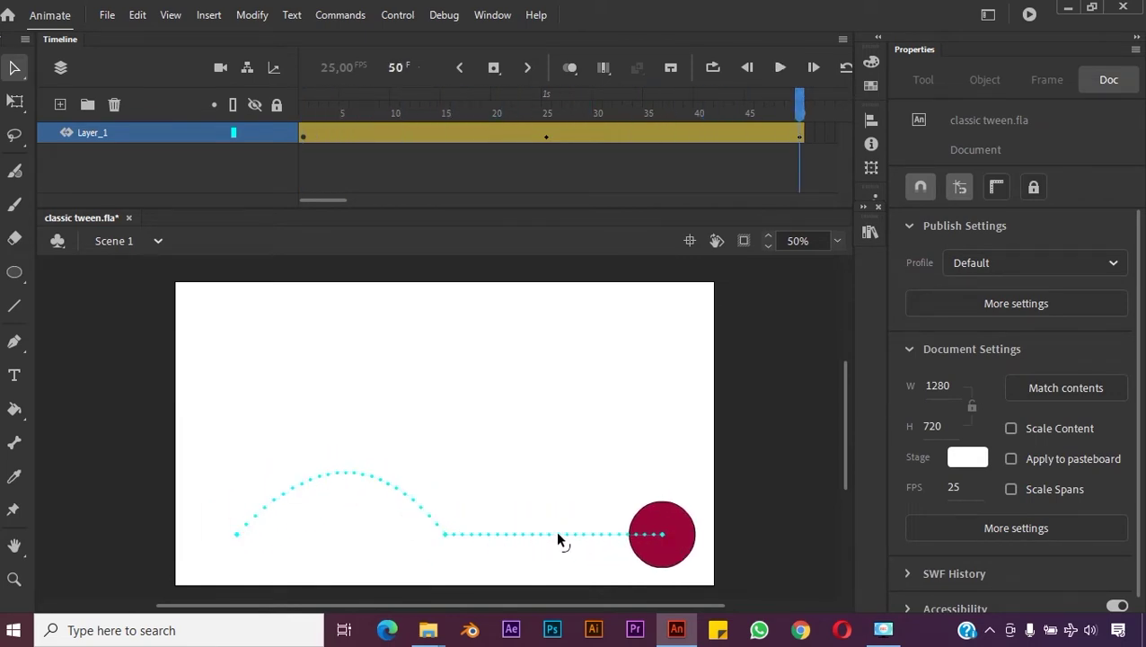
# Step: Bend the second half of the motion path into a lower arc, shifting its peak and the middle path point to the right
pyautogui.moveTo(555, 531); pyautogui.dragTo(557, 492)
pyautogui.moveTo(449, 536); pyautogui.dragTo(481, 534)
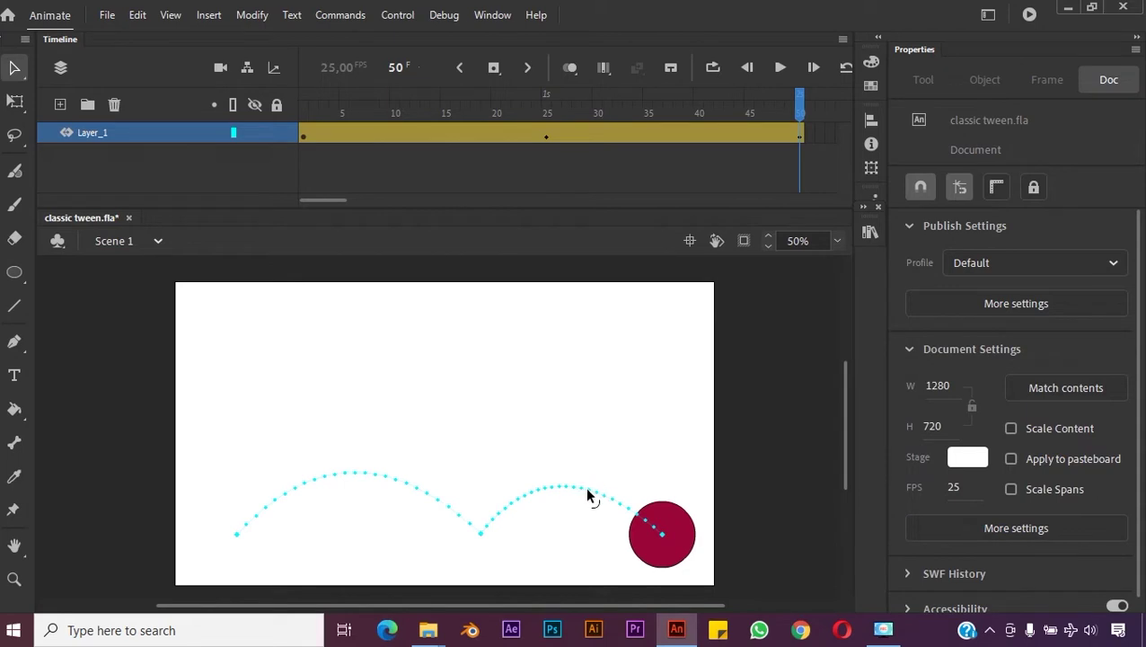
pyautogui.moveTo(588, 493); pyautogui.dragTo(603, 493)
# Step: Move the frame 25 path point further right to widen the first bounce, and play the animation from frame 1
pyautogui.moveTo(806, 115); pyautogui.dragTo(551, 172)
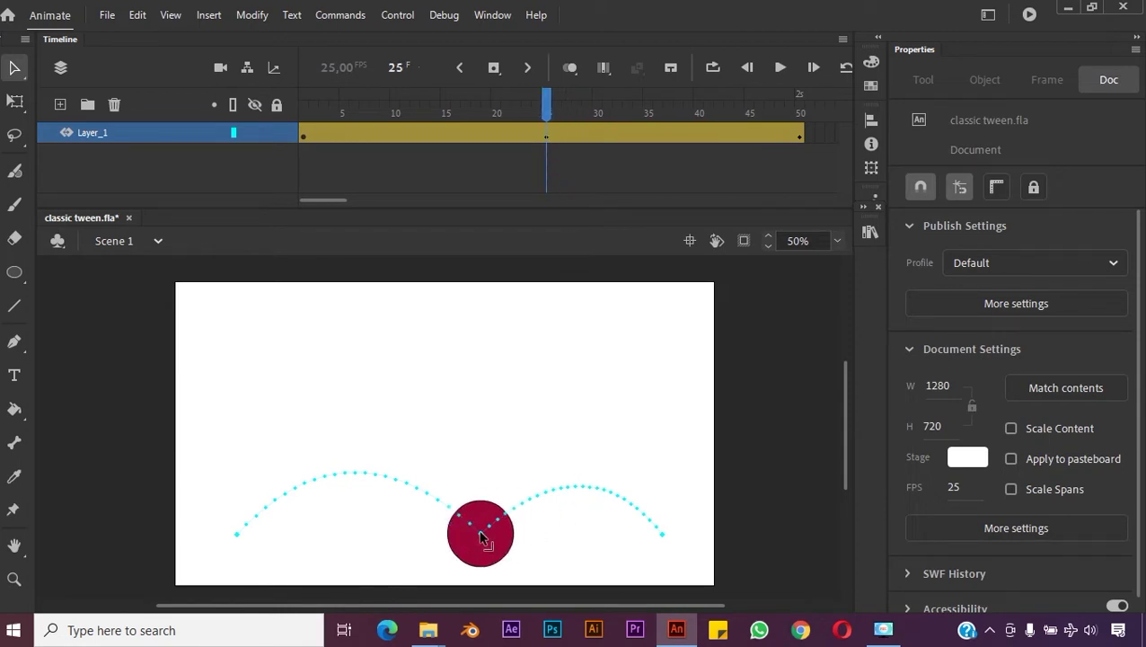
pyautogui.moveTo(481, 536); pyautogui.dragTo(514, 537)
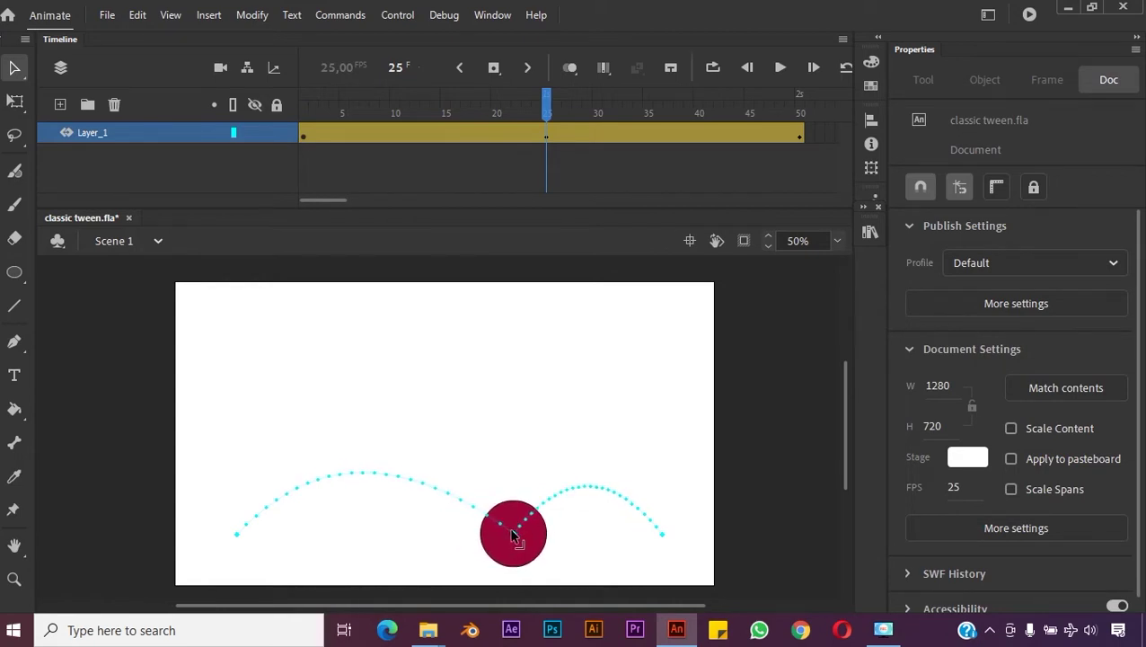
pyautogui.moveTo(548, 107); pyautogui.dragTo(299, 197)
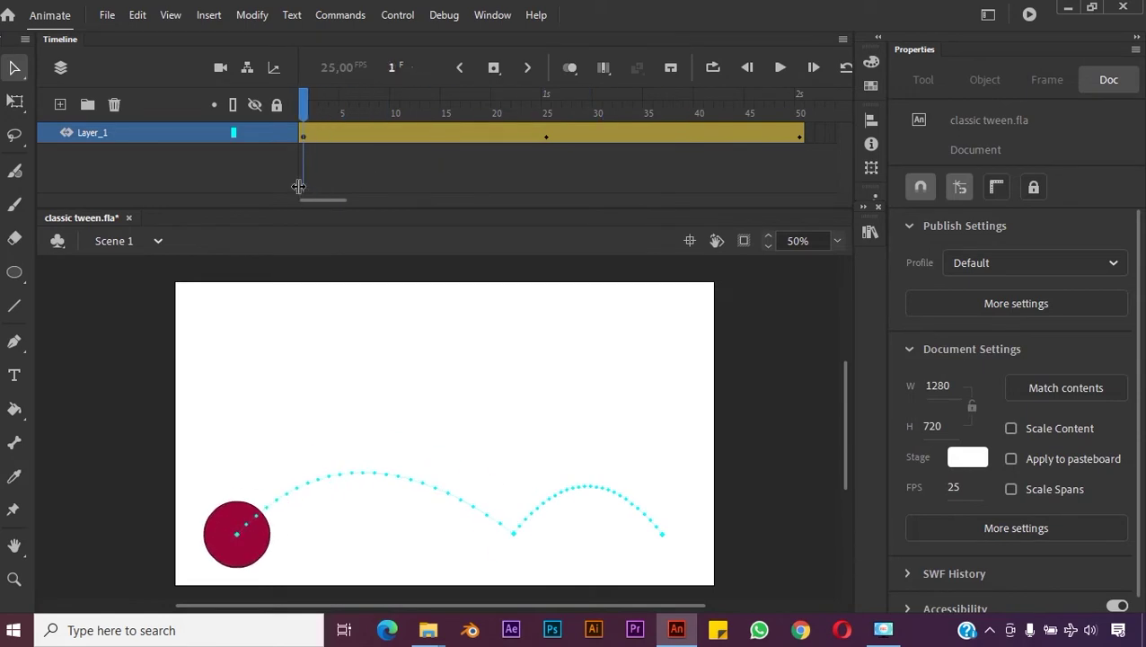
pyautogui.click(782, 68)
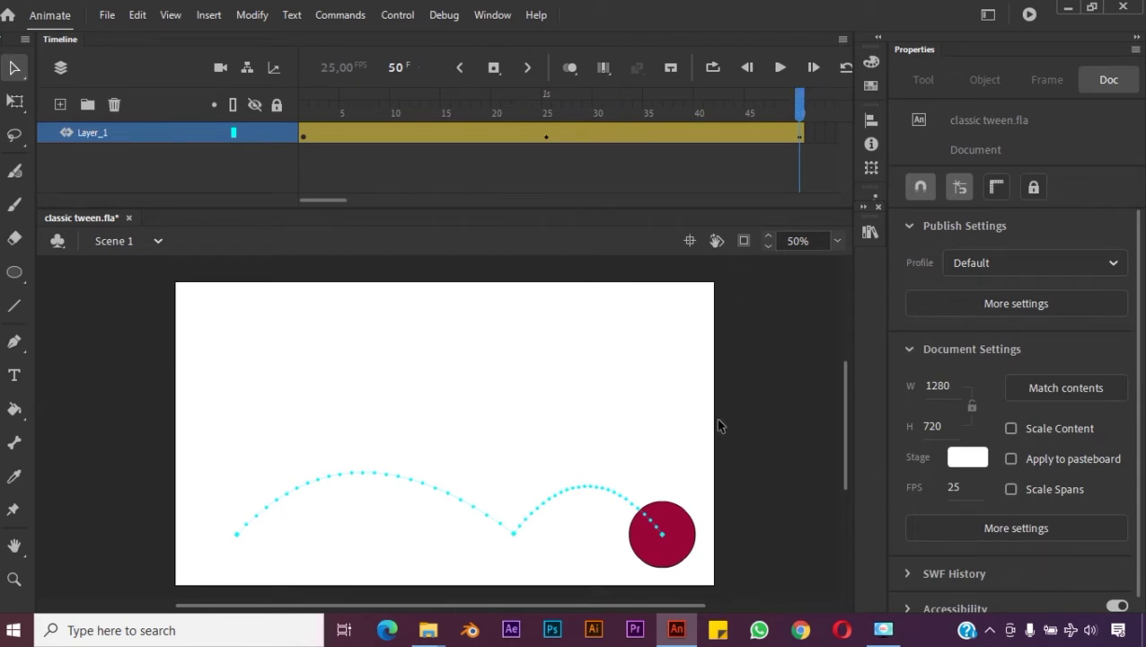
# Step: Move the motion path's middle point slightly left and lower the peak of the second arc
pyautogui.moveTo(511, 533); pyautogui.dragTo(497, 537)
pyautogui.moveTo(593, 490); pyautogui.dragTo(593, 495)
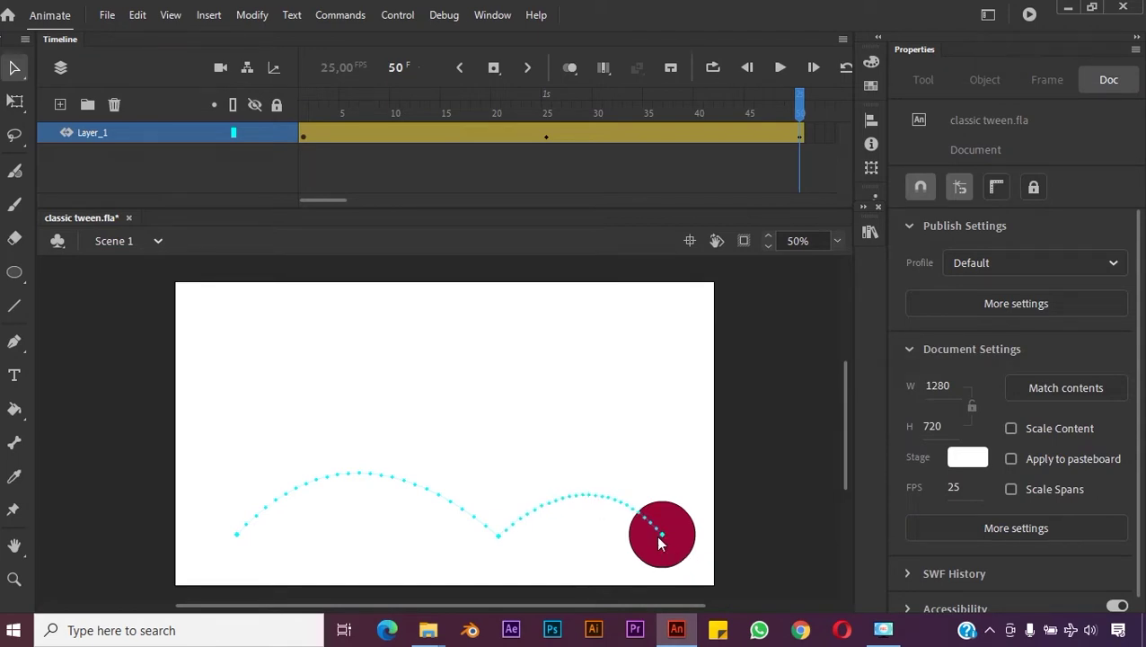
# Step: Remove one frame from the second half of the motion tween at frame 35
pyautogui.click(679, 137)
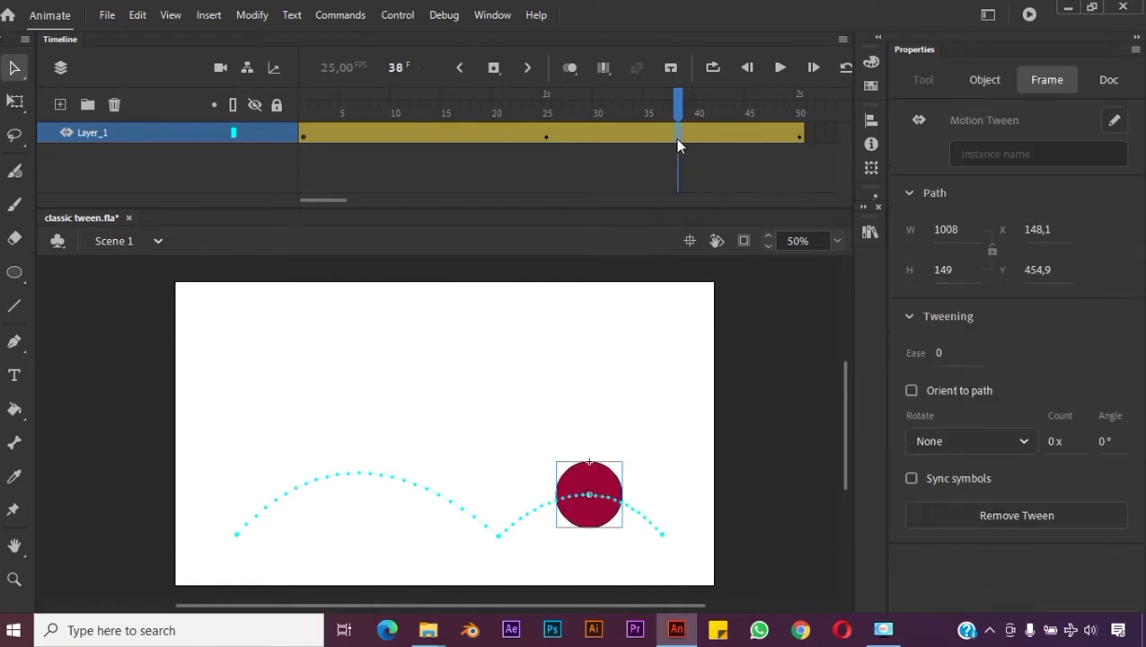
pyautogui.click(665, 141)
pyautogui.click(716, 140)
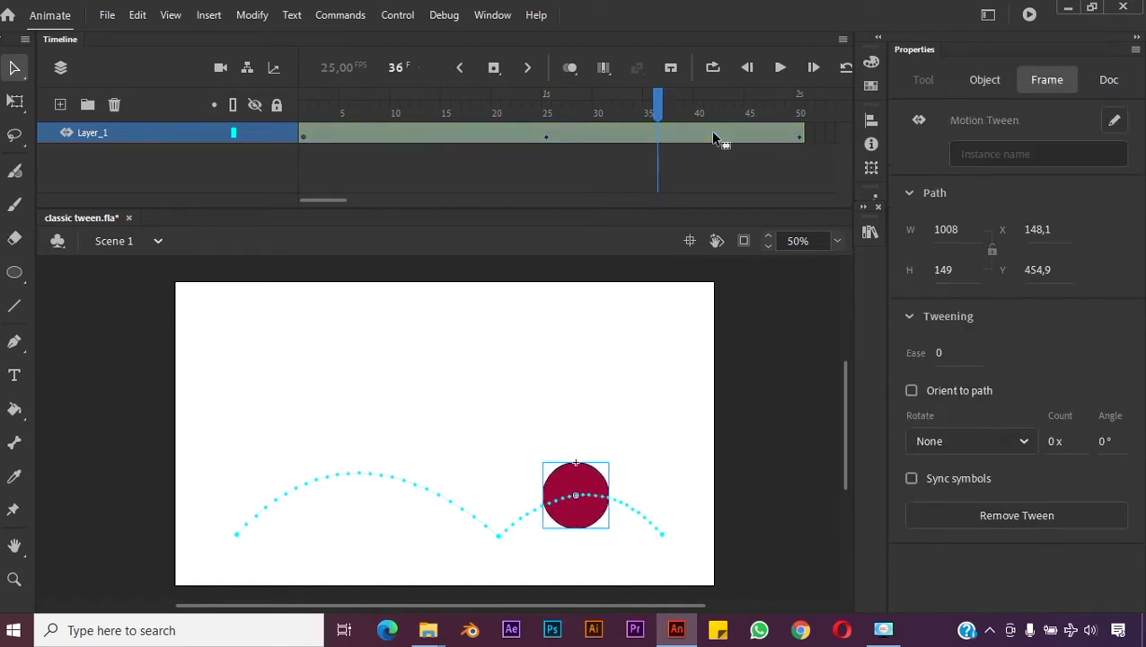
pyautogui.keyDown('shift'); pyautogui.click(692, 136); pyautogui.keyUp('shift')
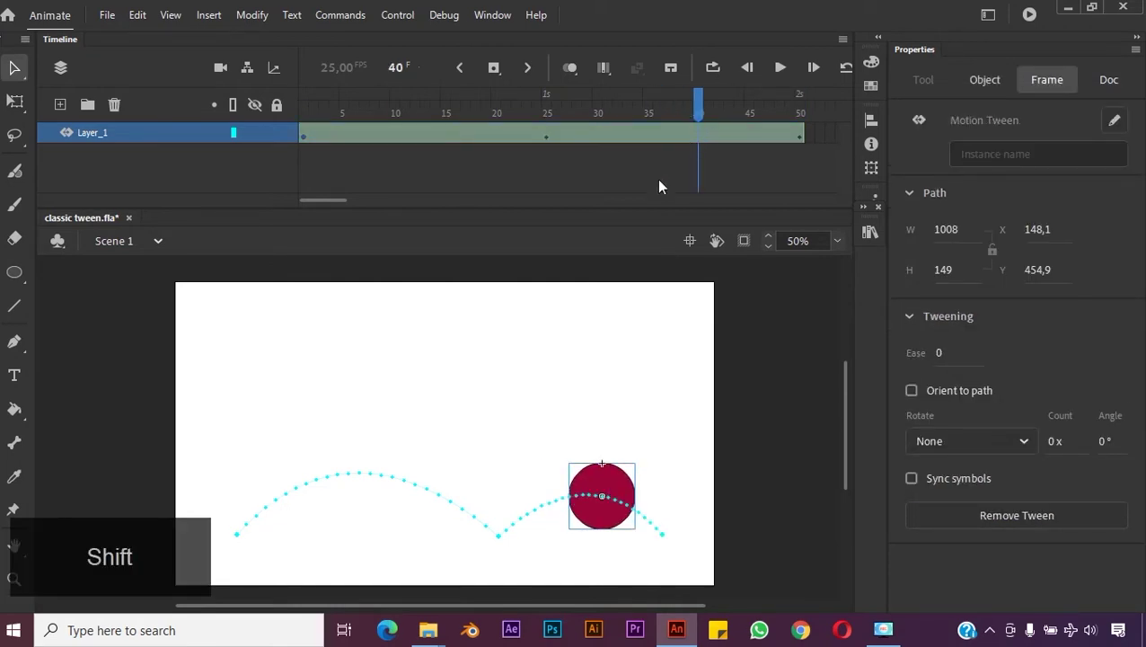
pyautogui.click(595, 398)
pyautogui.click(647, 136)
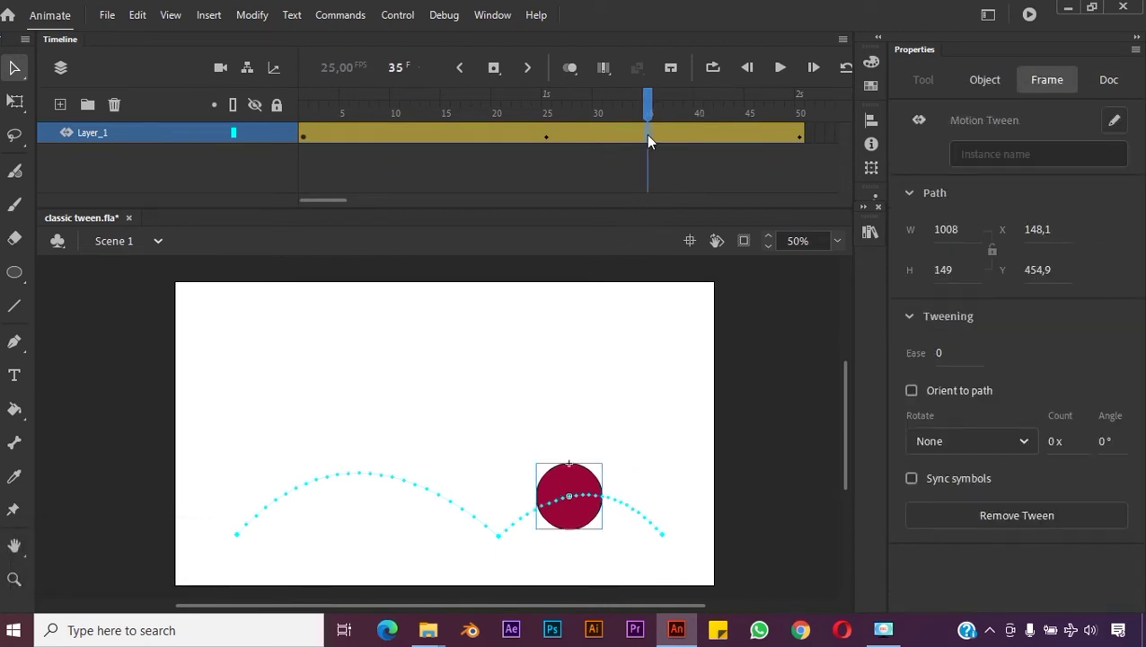
pyautogui.rightClick(645, 137)
pyautogui.click(696, 219)
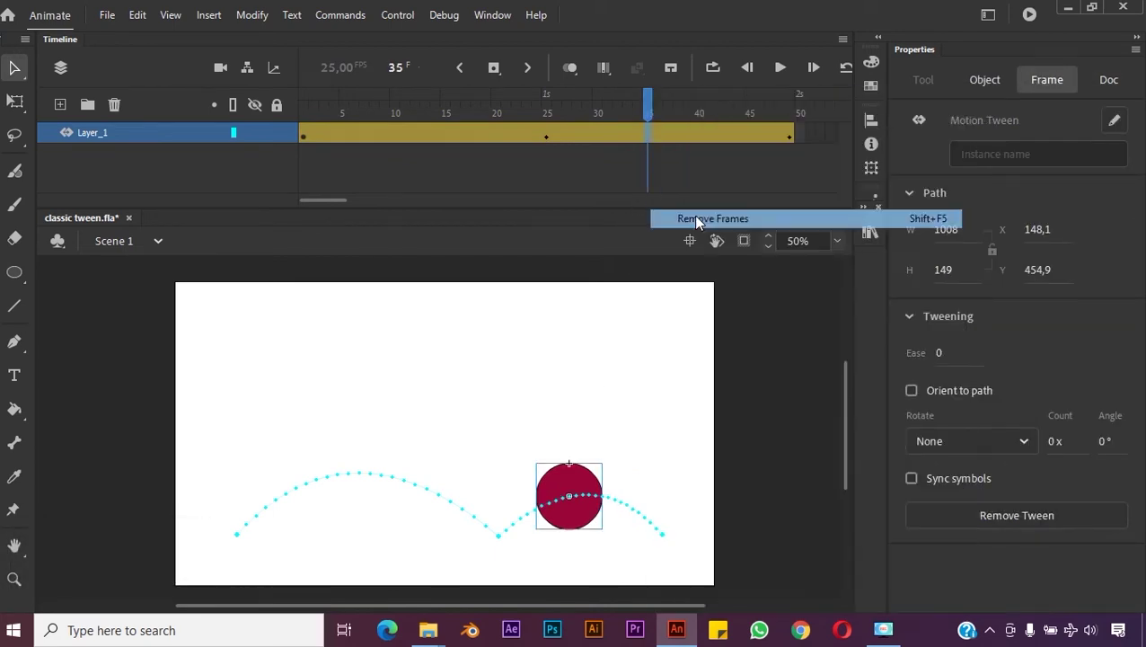
# Step: Remove three more single frames from the second bounce, at frames 35, 33 and 37, so the tween ends at frame 46
pyautogui.keyDown('shift'); pyautogui.click(687, 154); pyautogui.keyUp('shift')
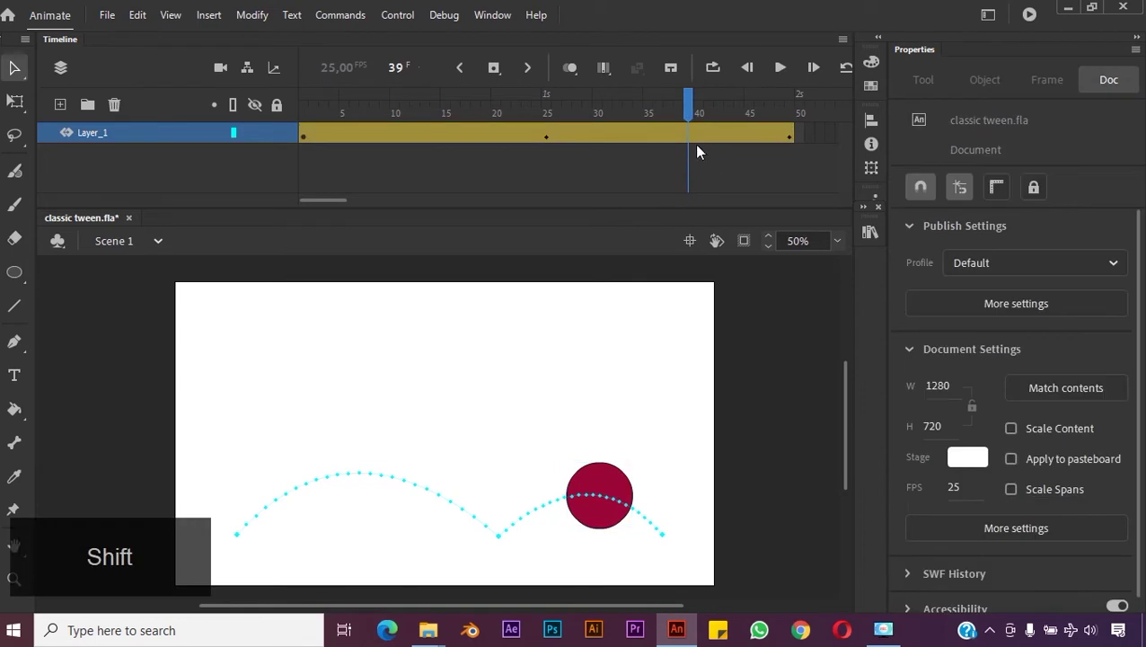
pyautogui.click(647, 136)
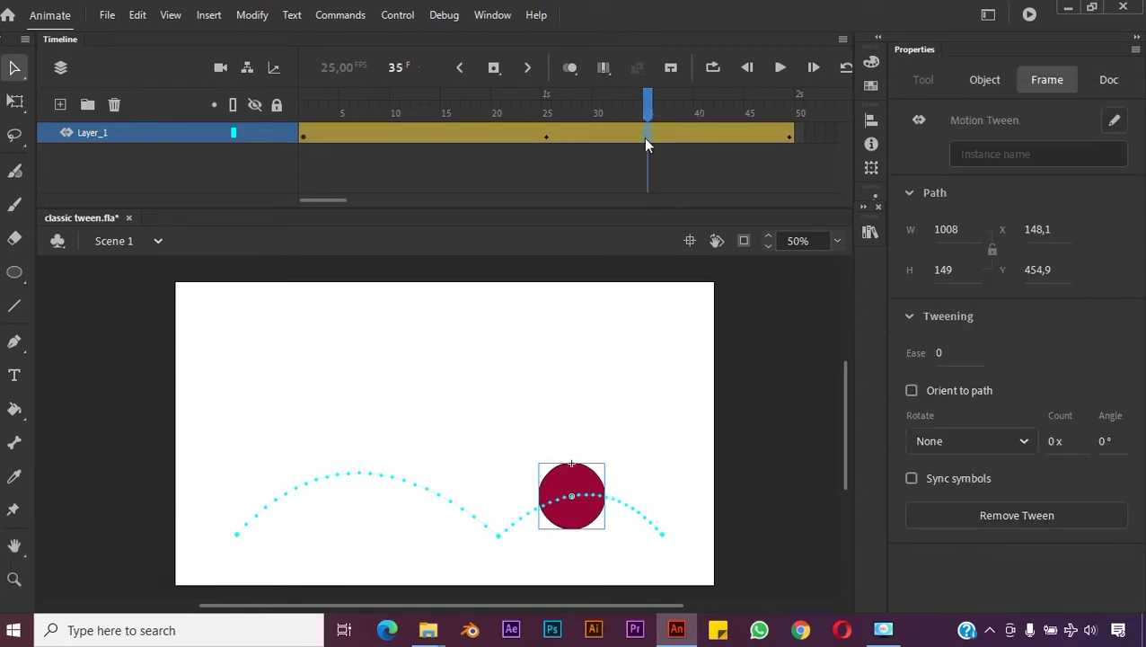
pyautogui.rightClick(643, 138)
pyautogui.click(697, 219)
pyautogui.click(626, 133)
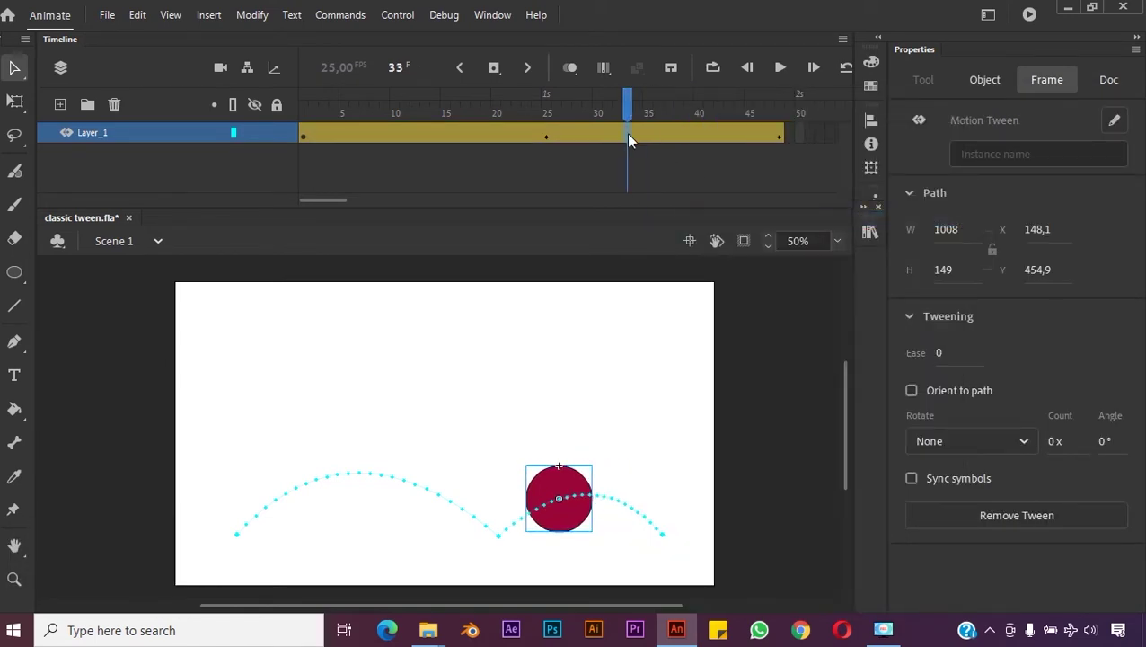
pyautogui.rightClick(628, 133)
pyautogui.click(665, 219)
pyautogui.click(667, 142)
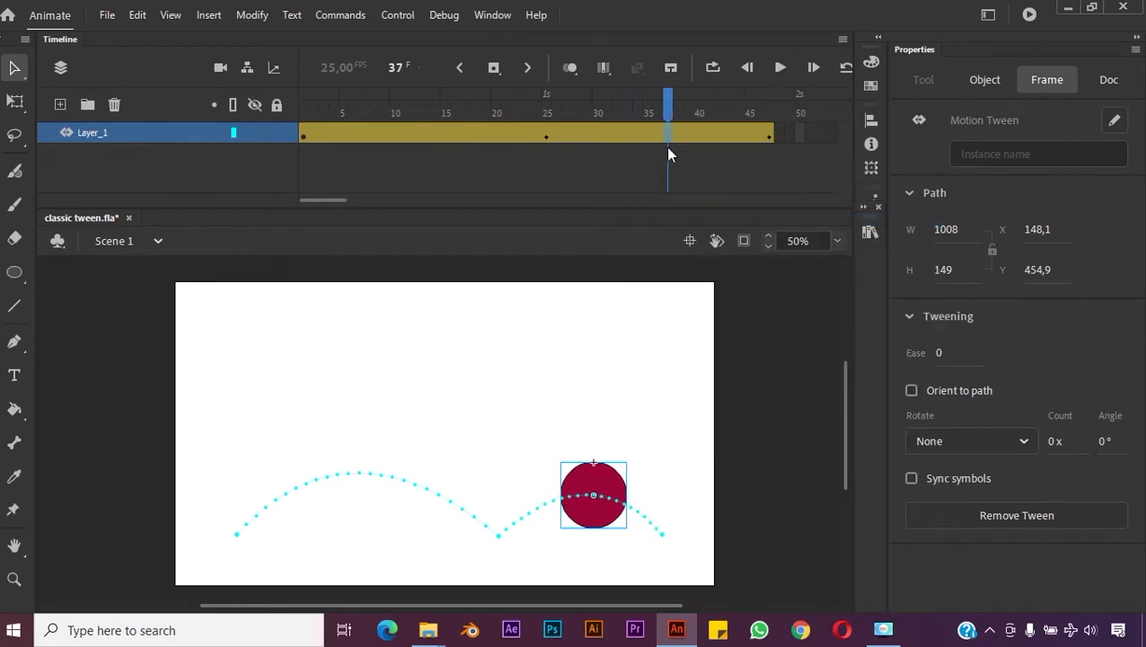
pyautogui.rightClick(669, 135)
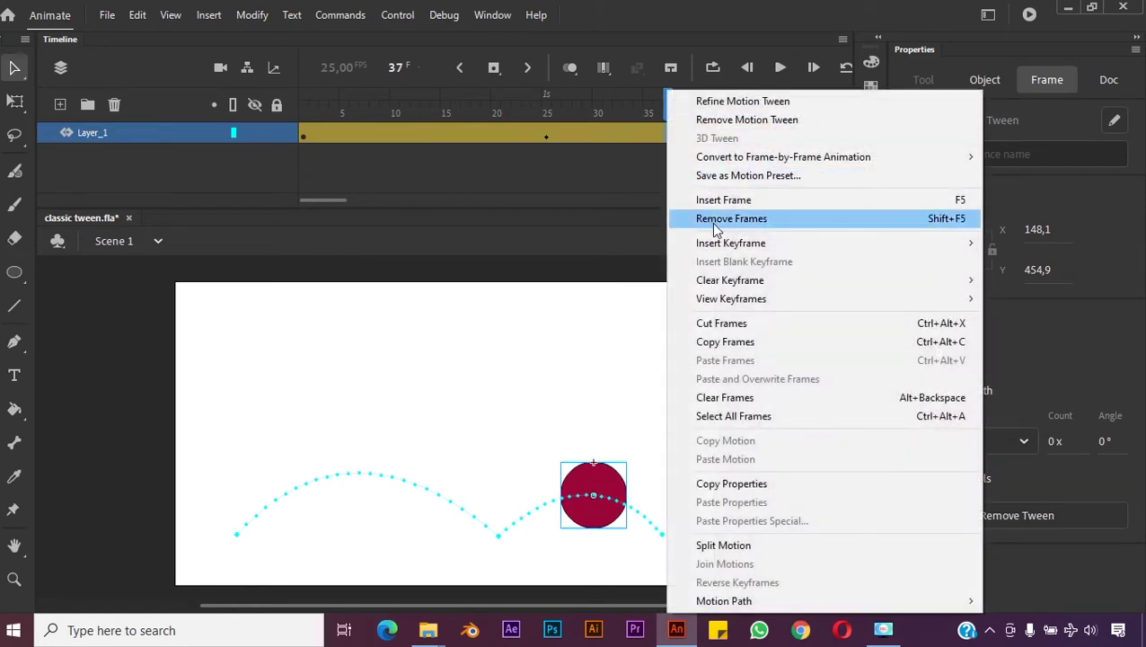
pyautogui.click(708, 219)
# Step: Remove seven frames at frame 35 so the tween ends at frame 39, and play the animation
pyautogui.click(658, 135)
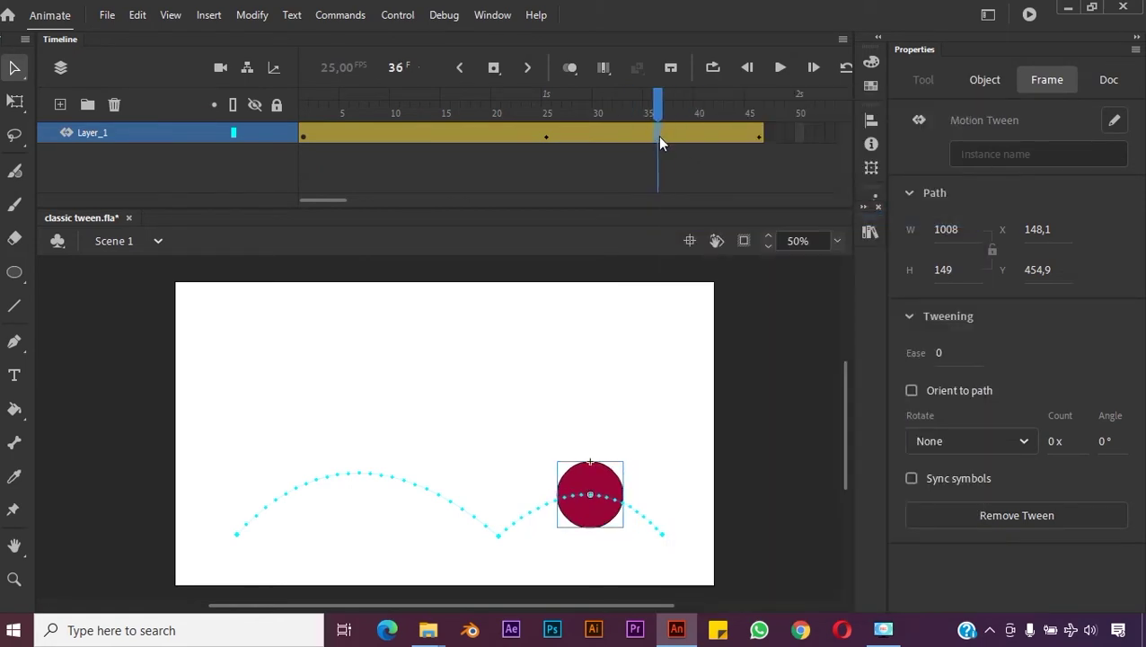
pyautogui.rightClick(659, 136)
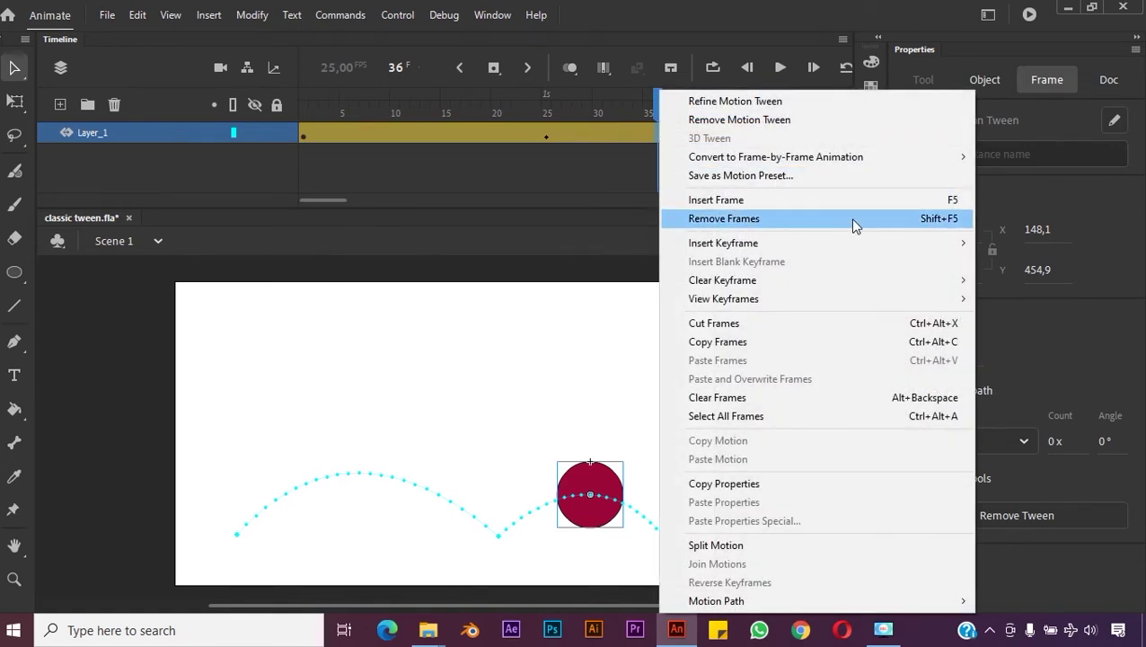
pyautogui.click(629, 177)
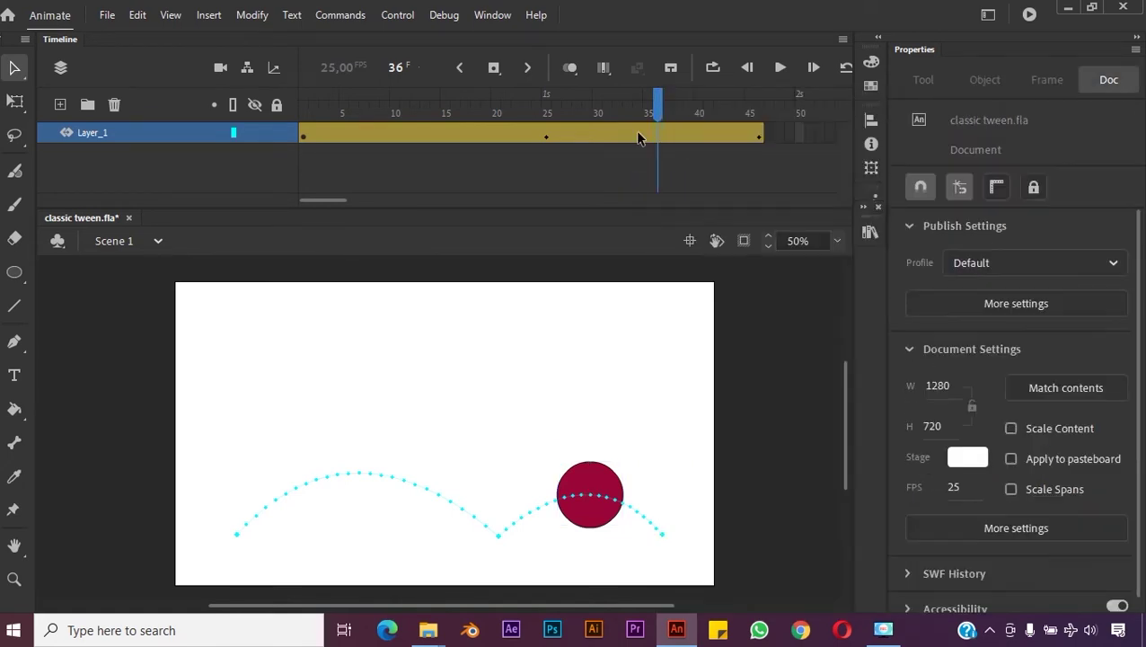
pyautogui.click(633, 136)
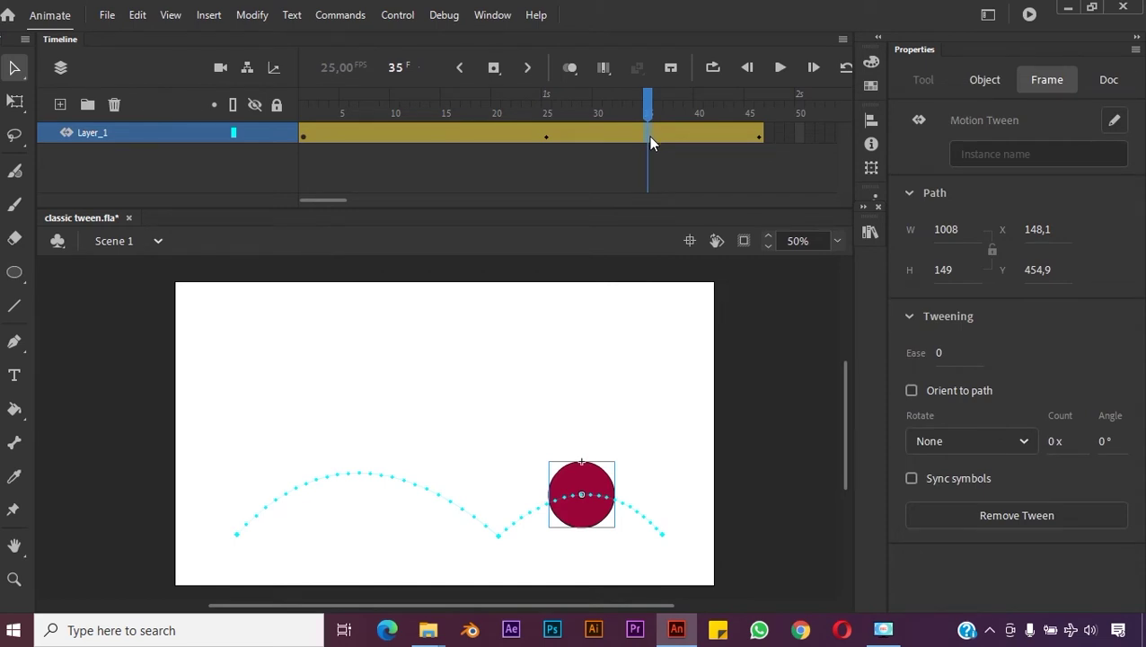
pyautogui.hotkey('shift', 'F5')
pyautogui.hotkey('shift', 'F5')
pyautogui.hotkey('shift', 'F5')
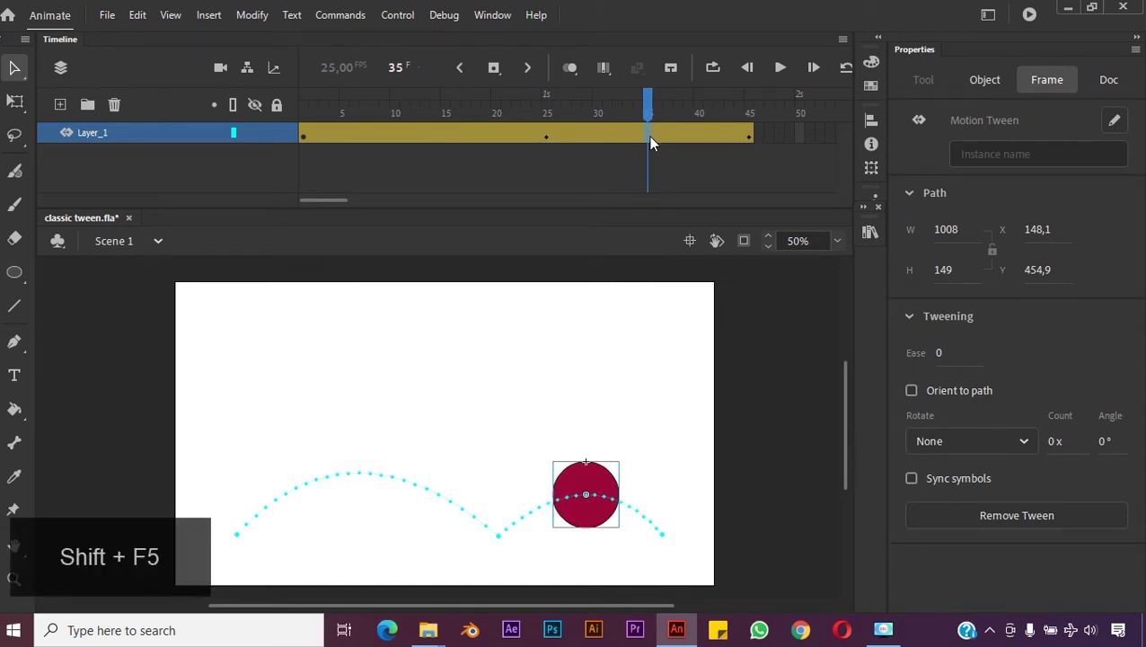
pyautogui.hotkey('shift', 'F5')
pyautogui.hotkey('shift', 'F5')
pyautogui.hotkey('shift', 'F5')
pyautogui.hotkey('shift', 'F5')
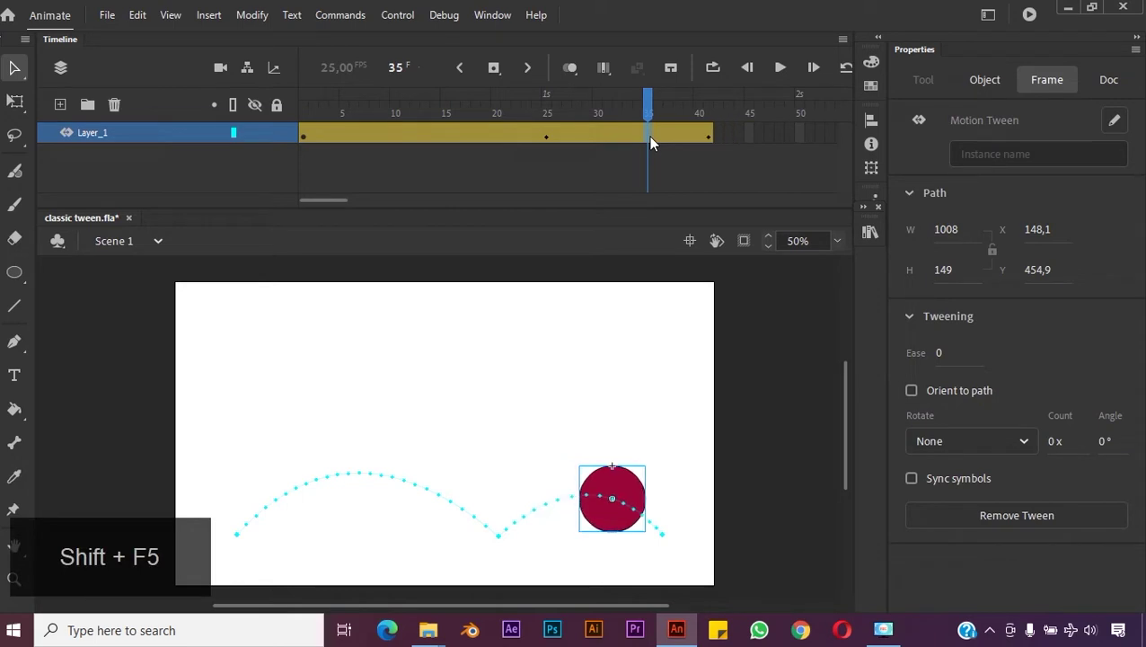
pyautogui.click(781, 71)
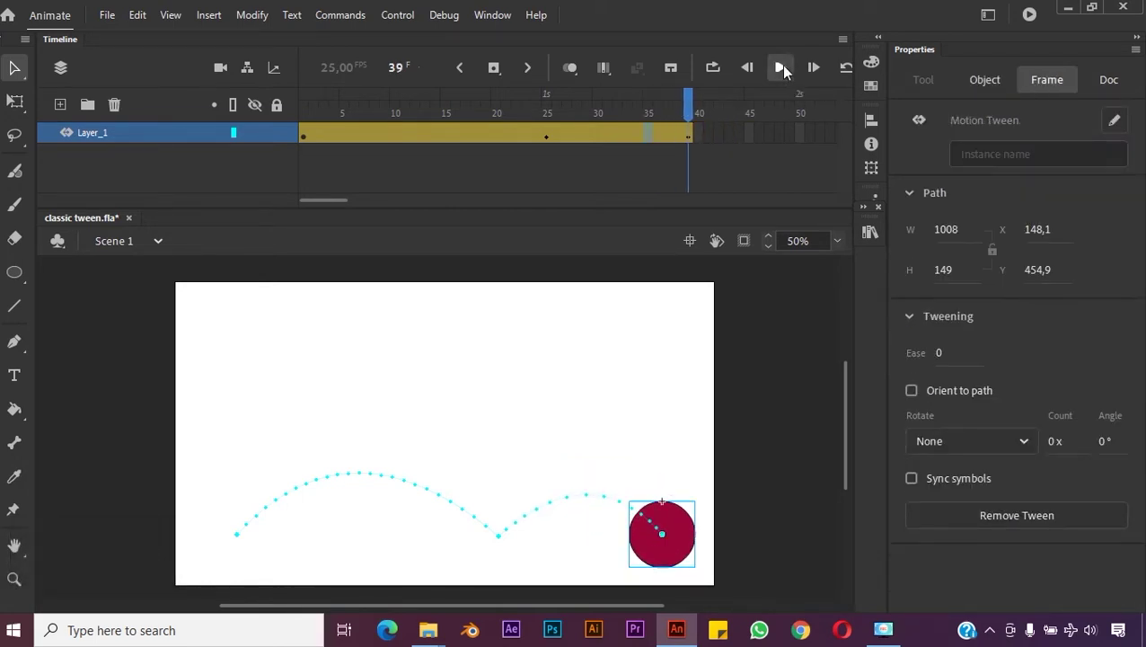
pyautogui.click(781, 69)
pyautogui.click(781, 70)
# Step: Insert three frames at frame 32 to extend the tween to frame 42, and play the animation from frame 1
pyautogui.click(626, 137)
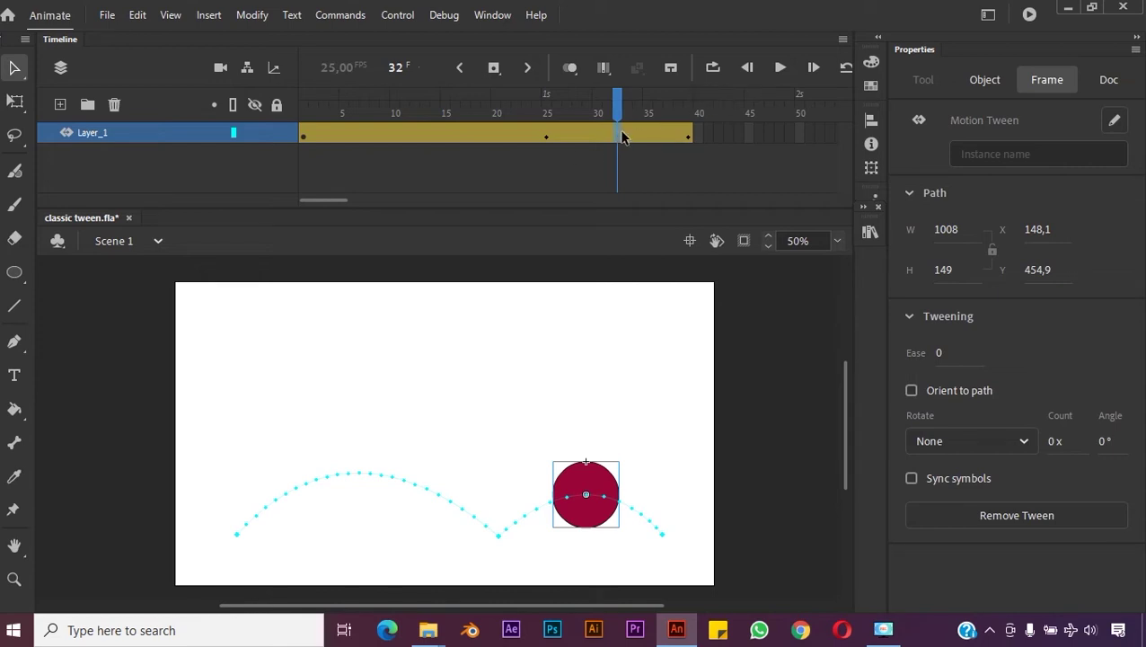
pyautogui.press('F5')
pyautogui.press('F5')
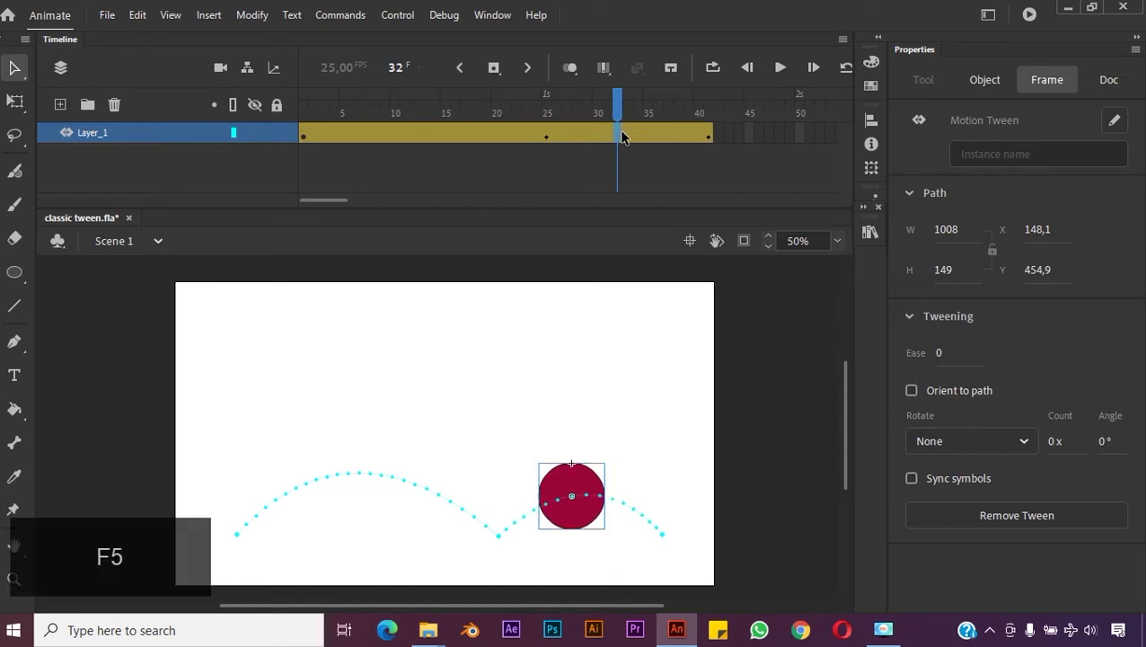
pyautogui.press('F5')
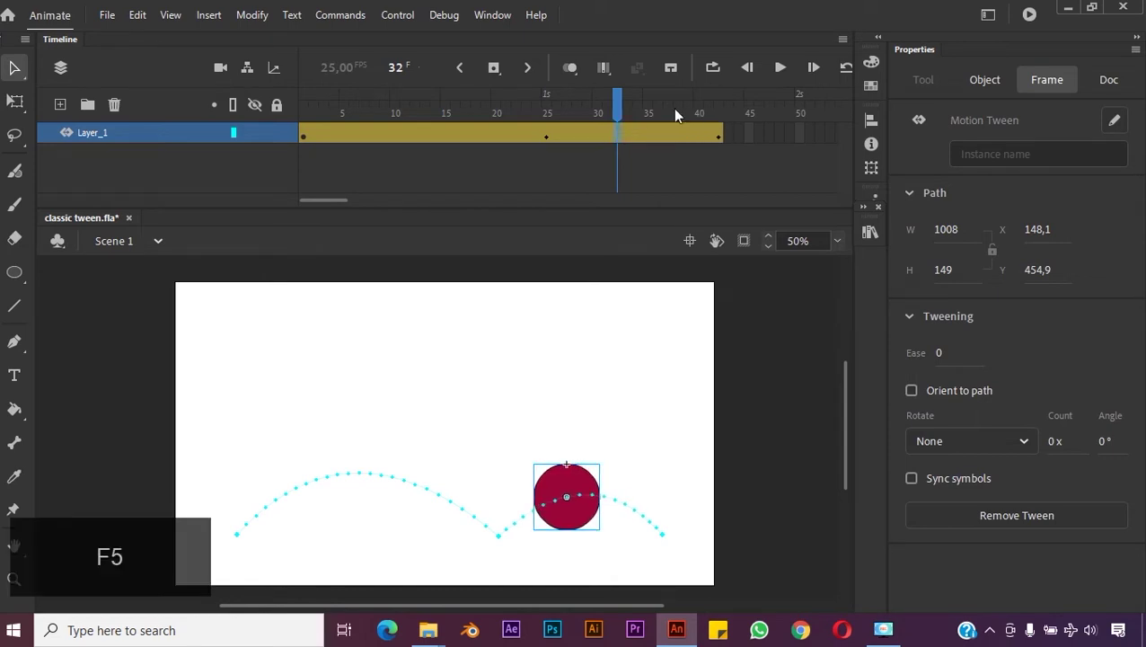
pyautogui.moveTo(617, 109); pyautogui.dragTo(304, 109)
pyautogui.click(305, 166)
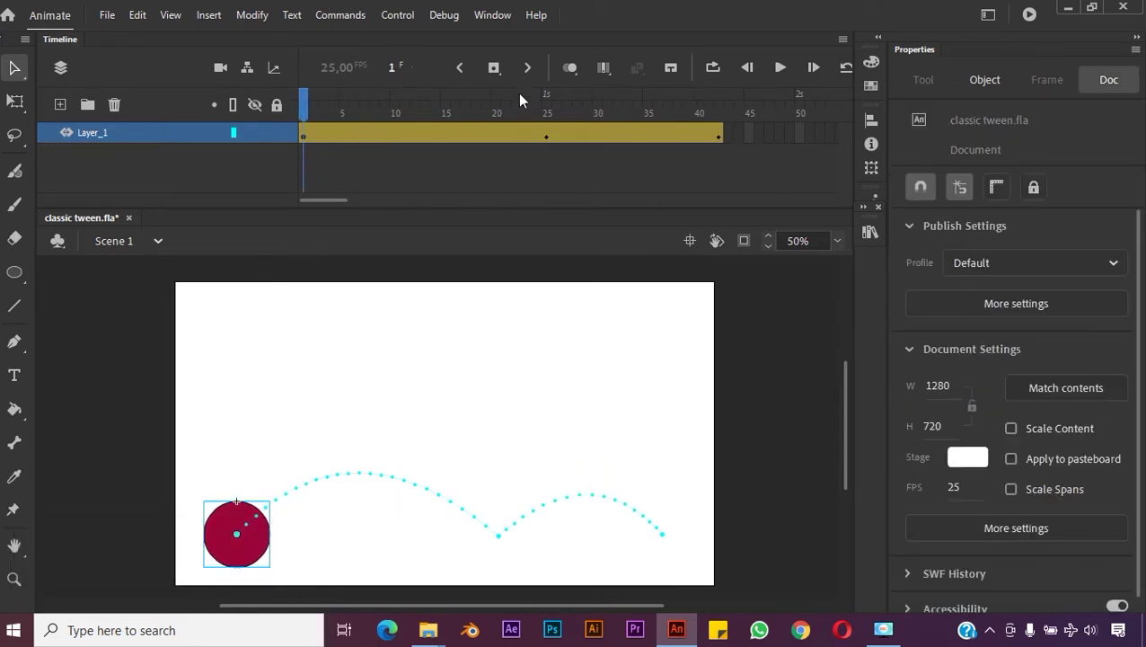
pyautogui.click(779, 70)
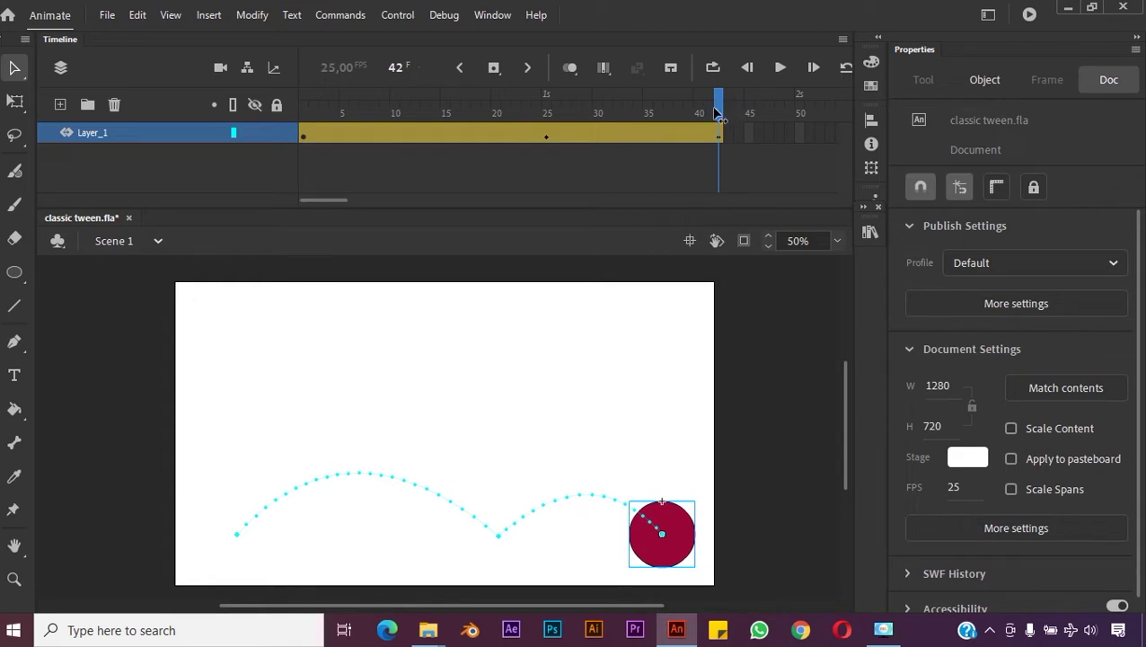
# Step: At frame 13, narrow the ball to about 124 px wide with Free Transform and tilt it slightly clockwise
pyautogui.moveTo(718, 106); pyautogui.dragTo(699, 109)
pyautogui.click(423, 141)
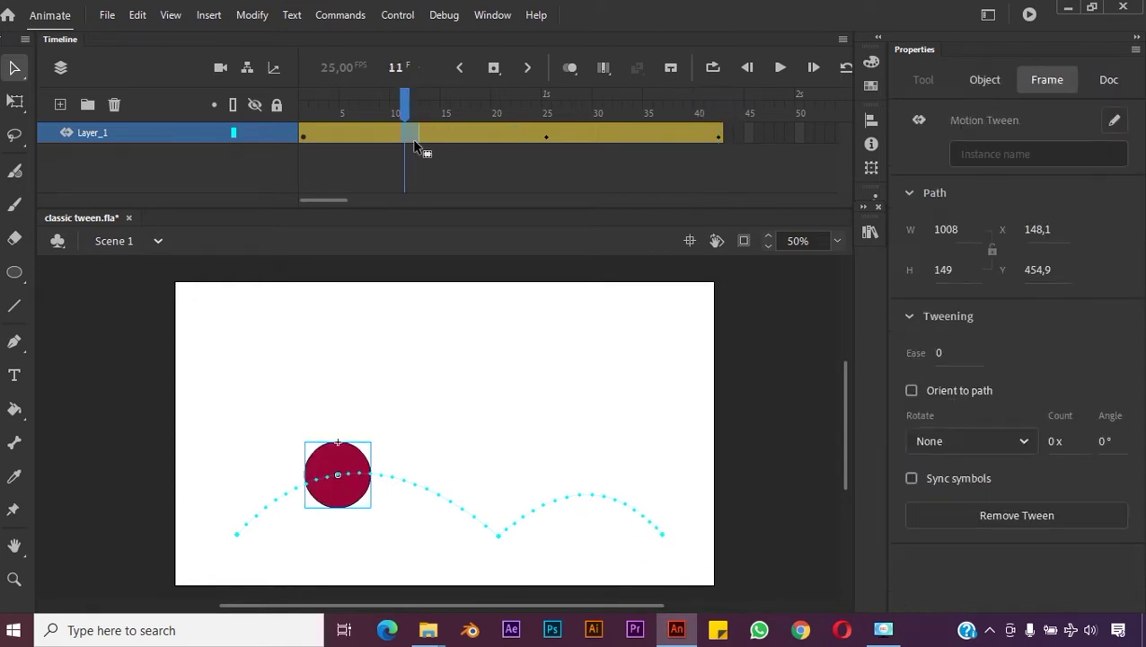
pyautogui.moveTo(423, 144); pyautogui.dragTo(450, 143)
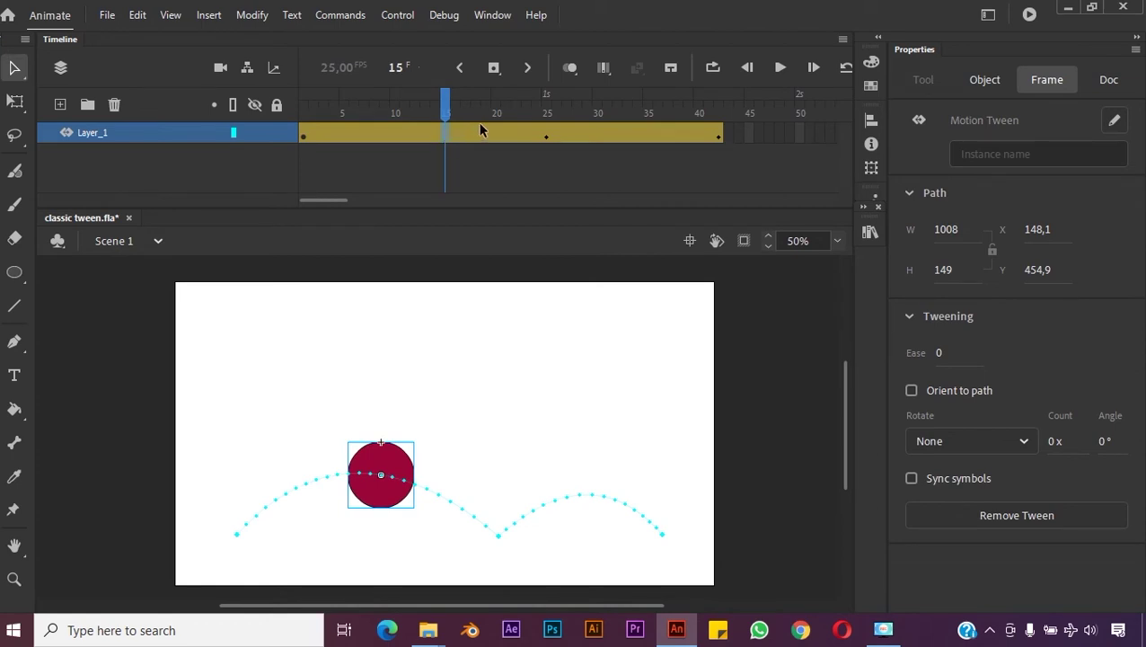
pyautogui.click(428, 139)
pyautogui.click(455, 141)
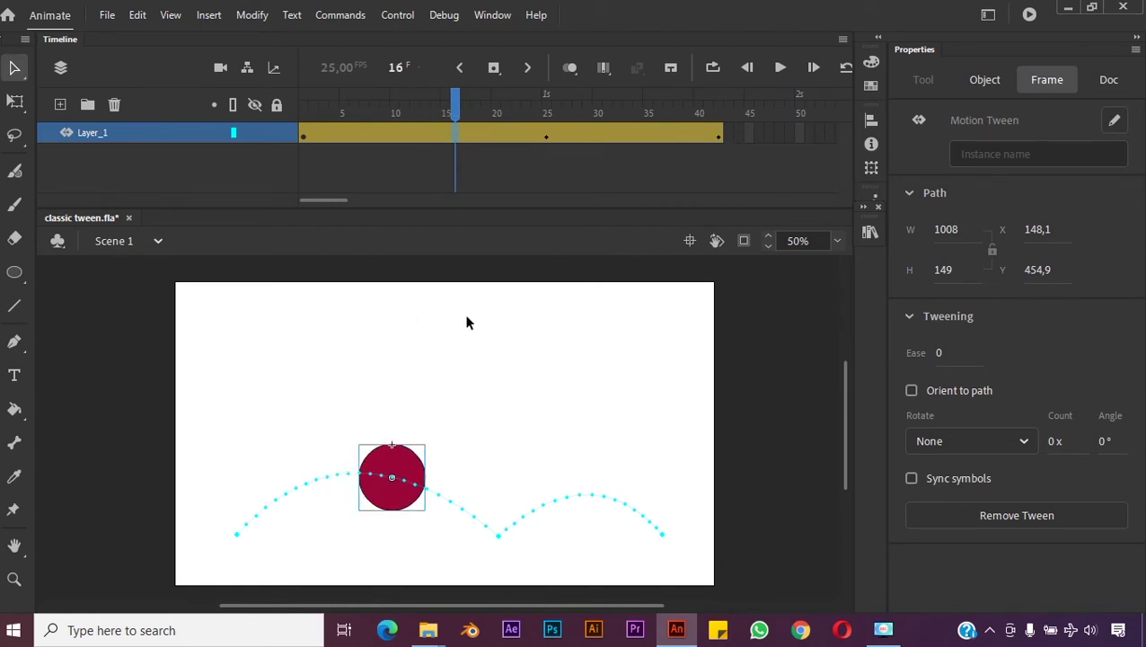
pyautogui.moveTo(456, 112); pyautogui.dragTo(432, 159)
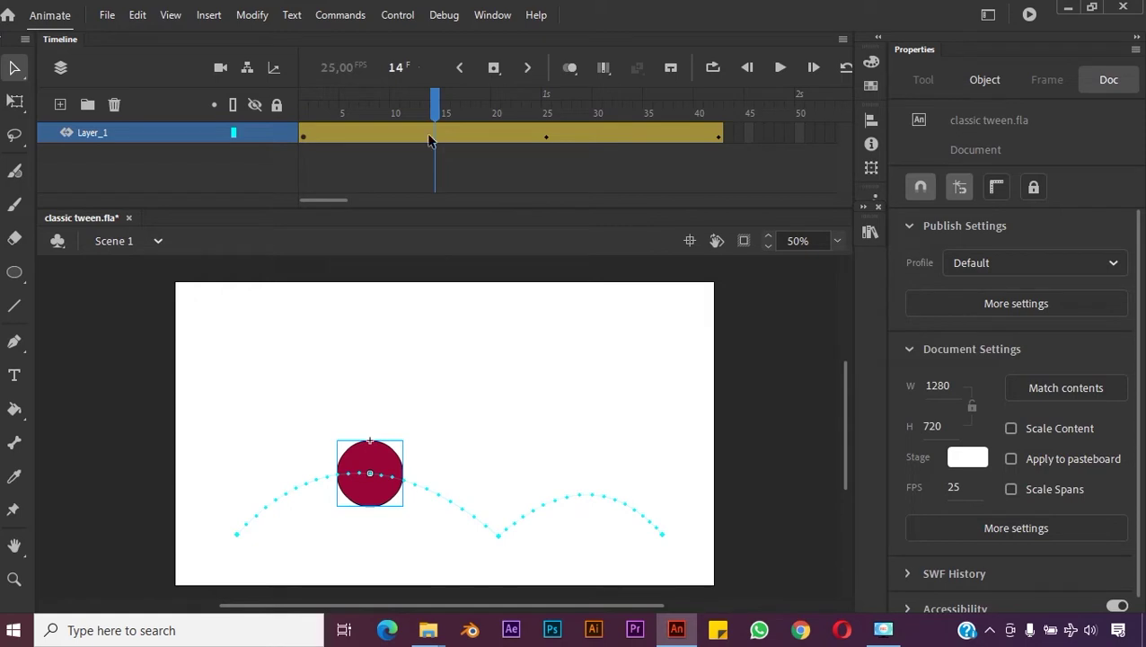
pyautogui.click(431, 134)
pyautogui.click(426, 137)
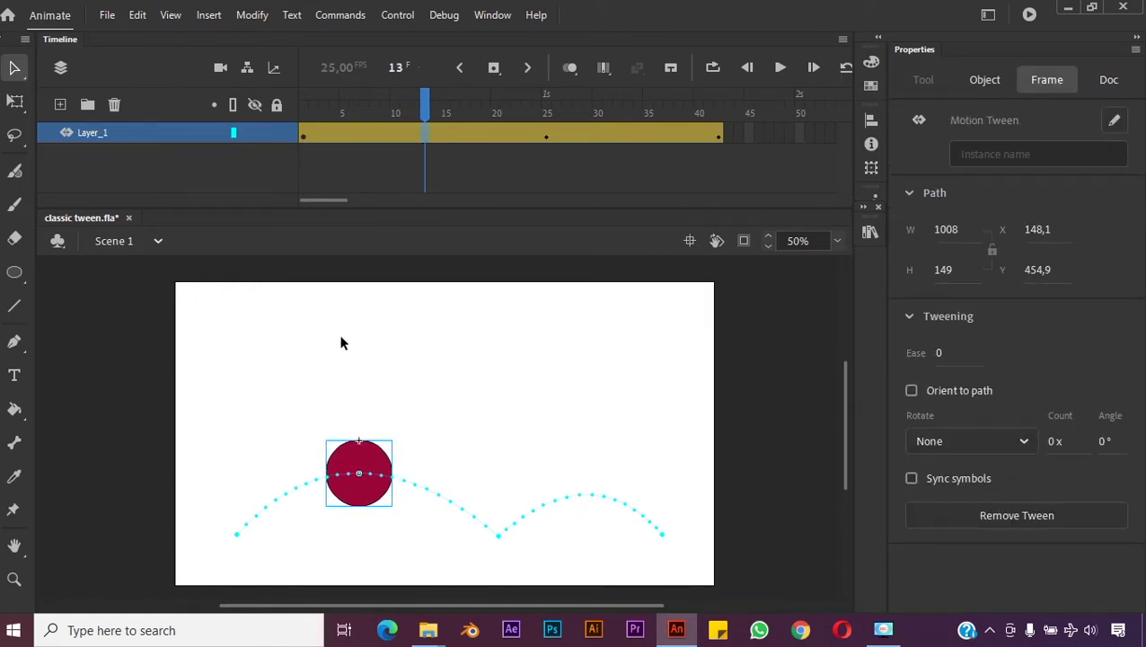
pyautogui.click(16, 103)
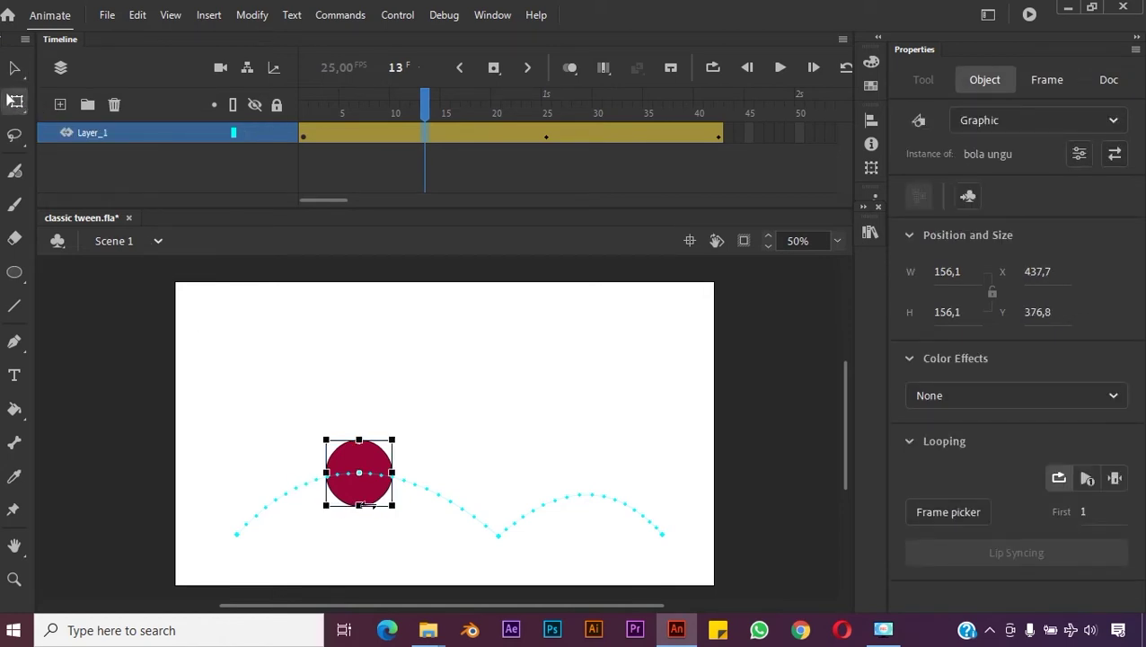
pyautogui.moveTo(327, 471); pyautogui.dragTo(333, 472)
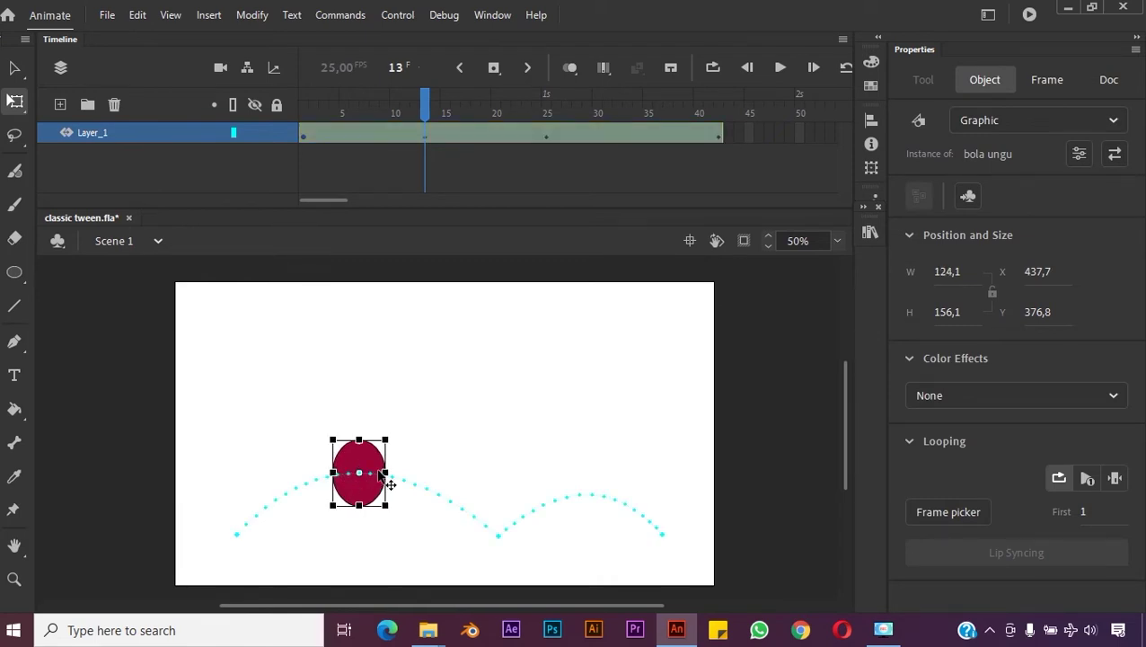
pyautogui.moveTo(397, 438); pyautogui.dragTo(403, 447)
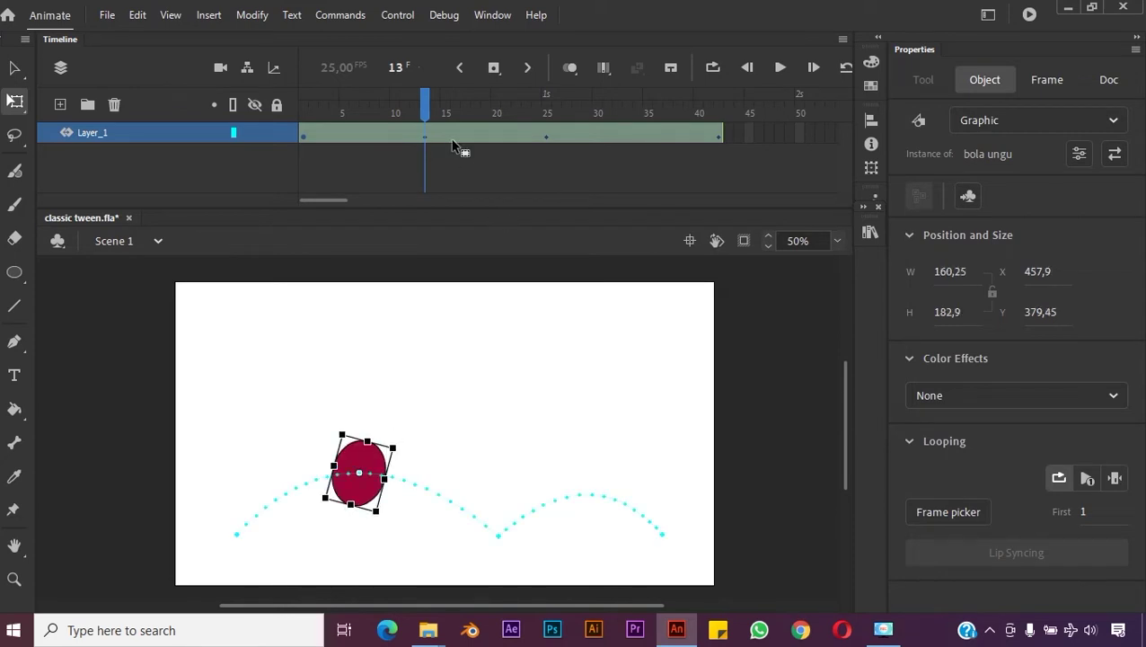
# Step: At frame 25, squash the ball vertically to about 120 px high
pyautogui.click(425, 137)
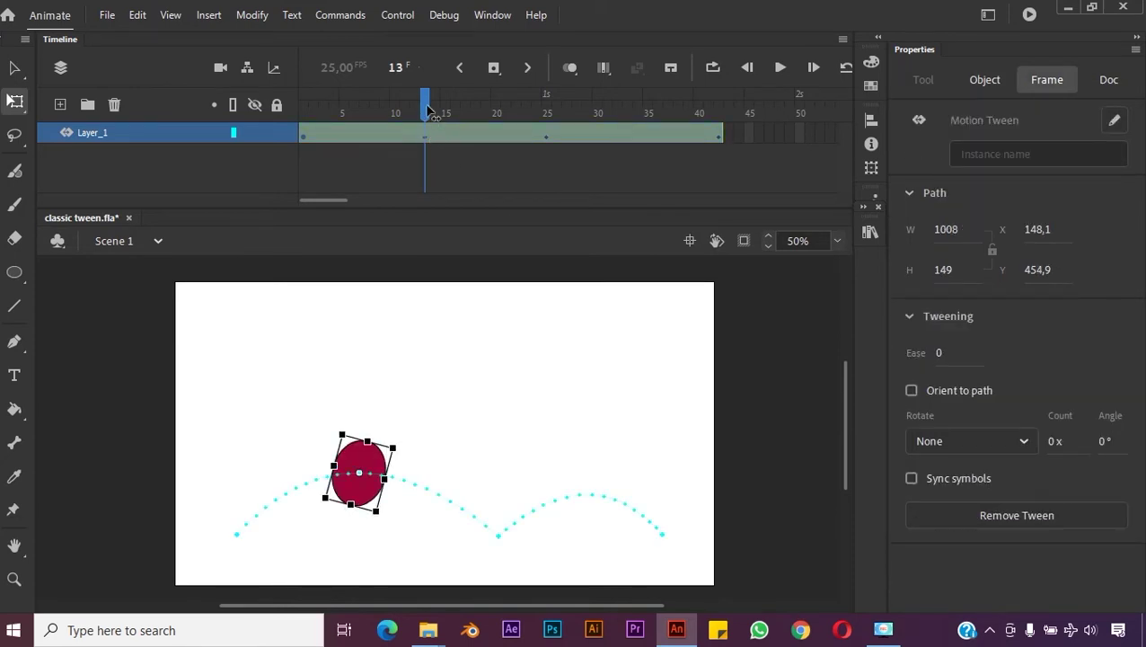
pyautogui.click(445, 112)
pyautogui.moveTo(445, 112); pyautogui.dragTo(550, 179)
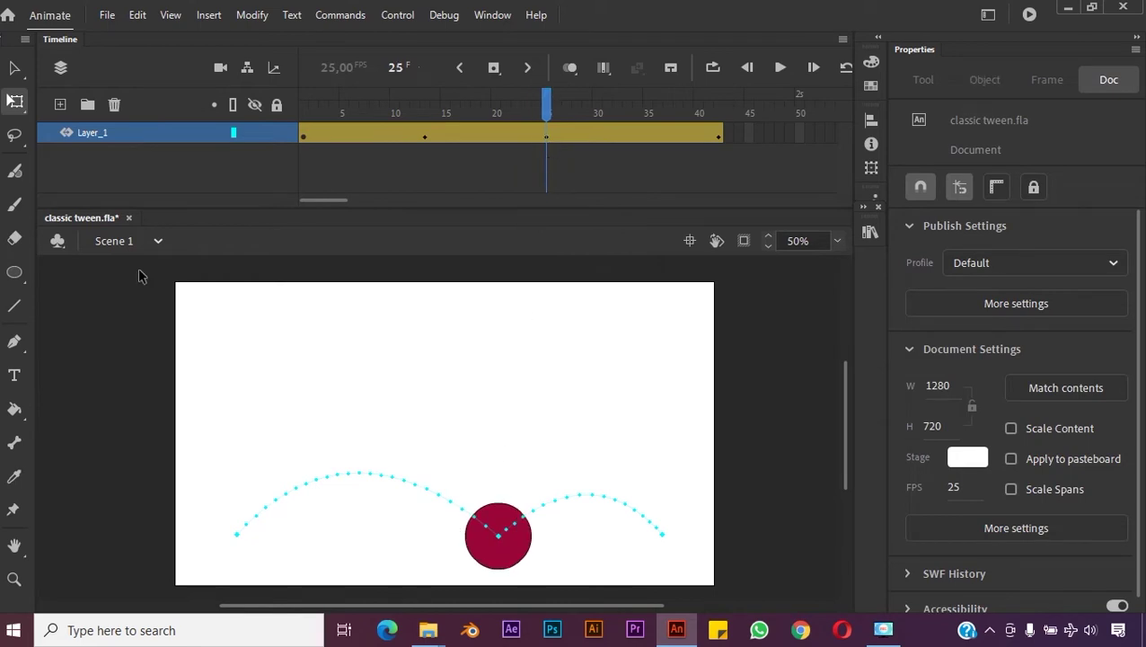
pyautogui.click(505, 557)
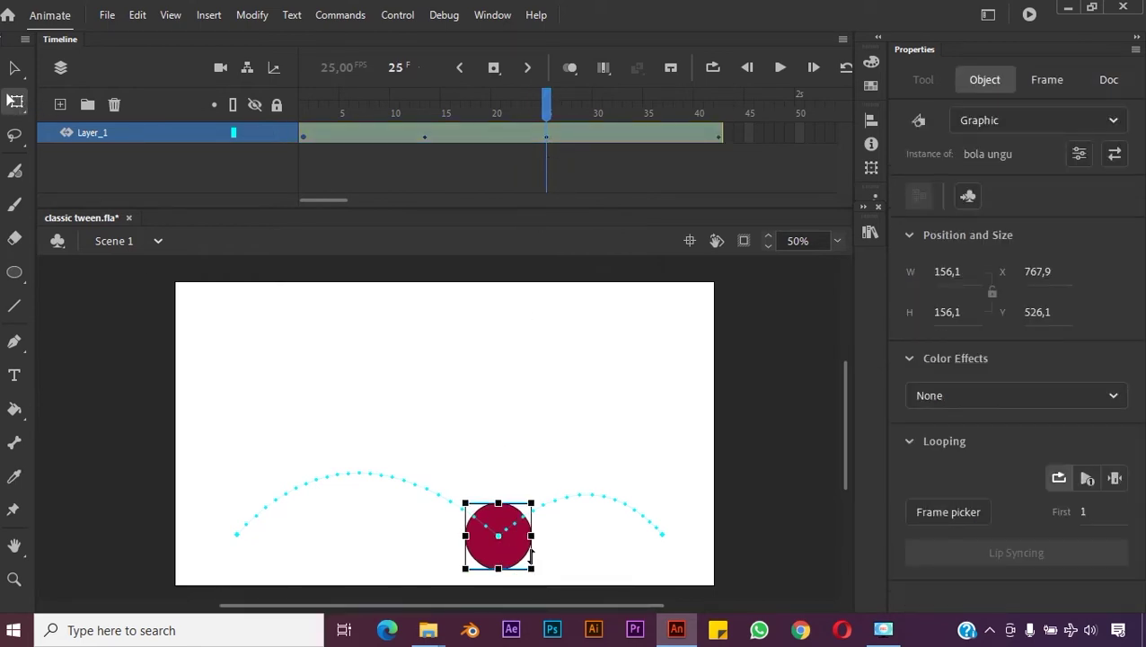
pyautogui.moveTo(500, 503); pyautogui.dragTo(499, 513)
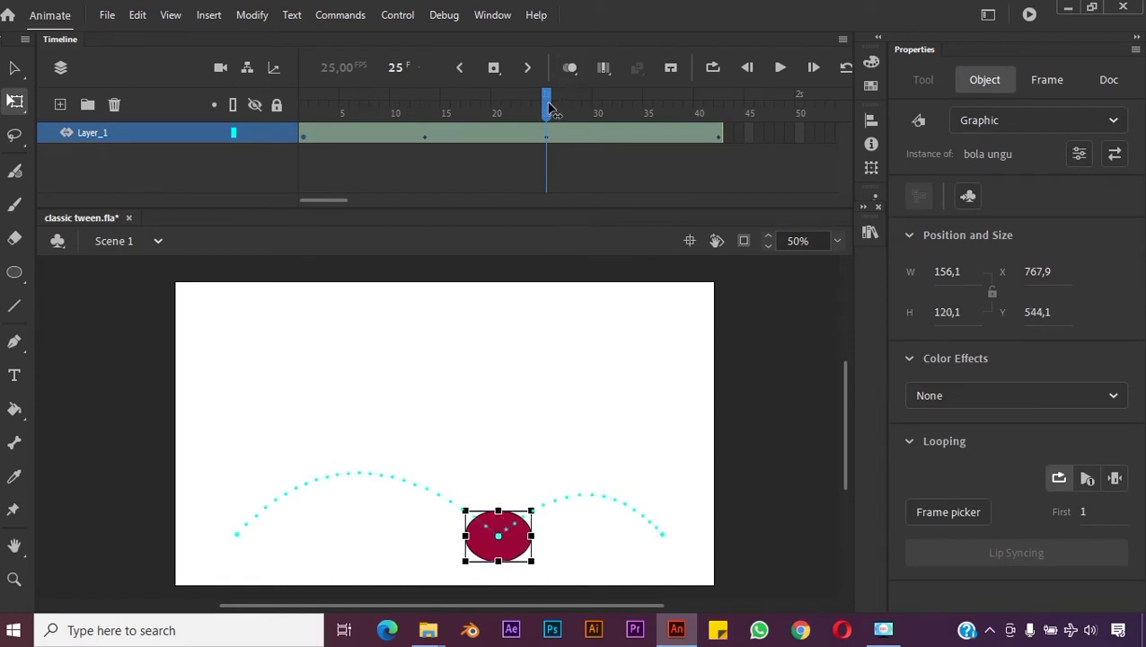
# Step: At frame 33, stretch the ball vertically to about 153 px high with Free Transform
pyautogui.moveTo(550, 109); pyautogui.dragTo(632, 114)
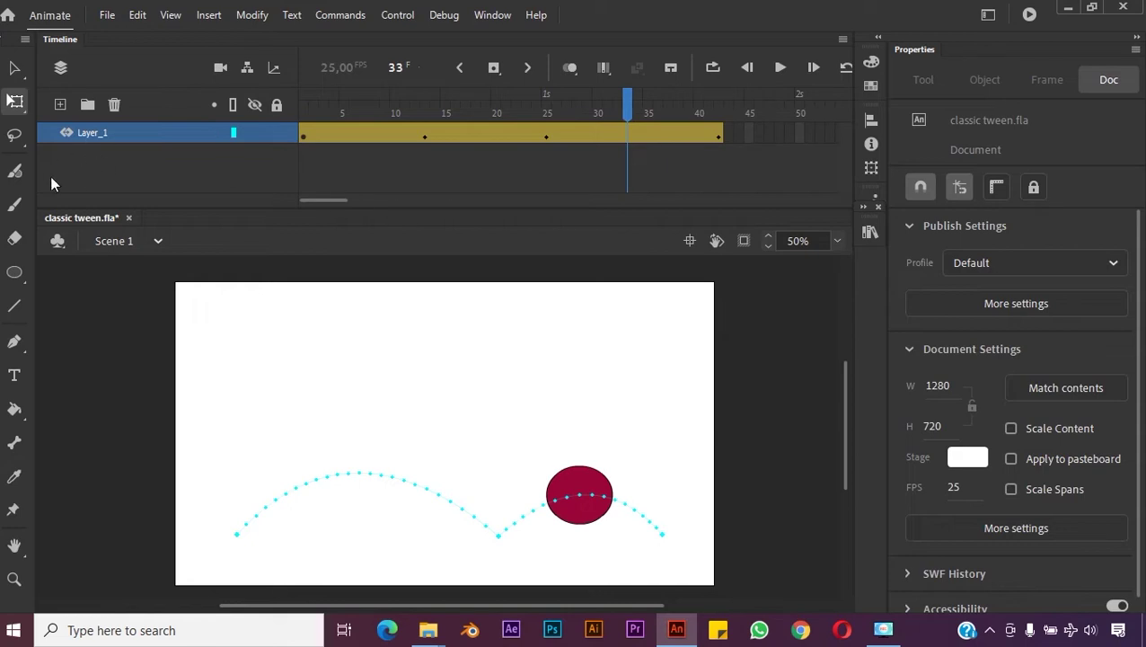
pyautogui.click(582, 483)
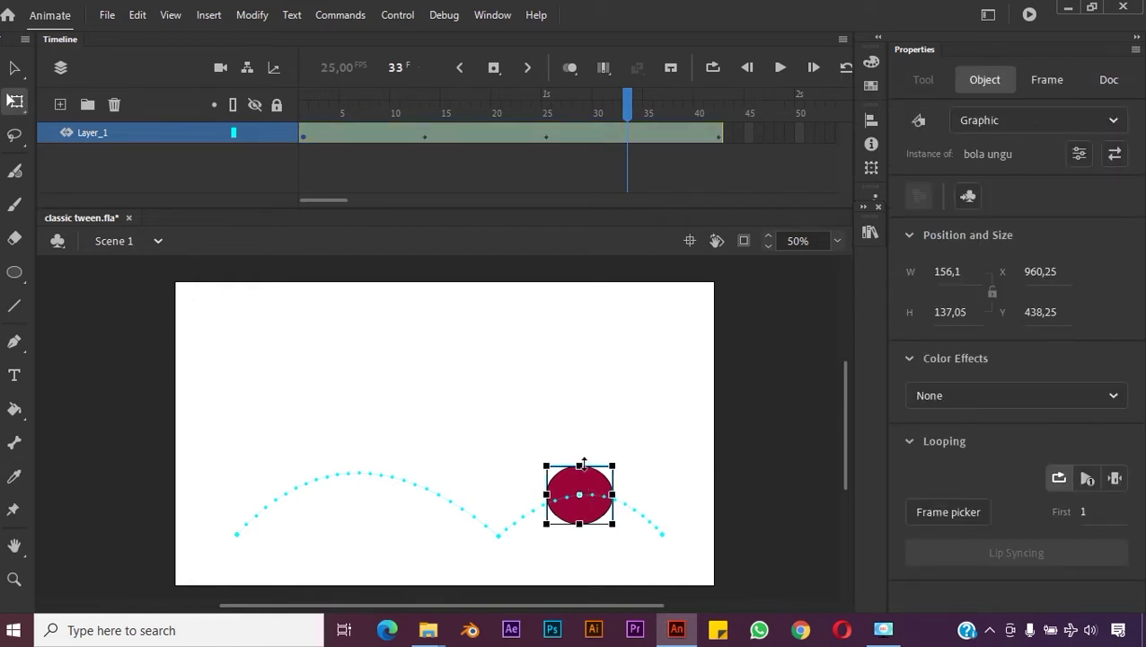
pyautogui.moveTo(584, 464); pyautogui.dragTo(584, 464)
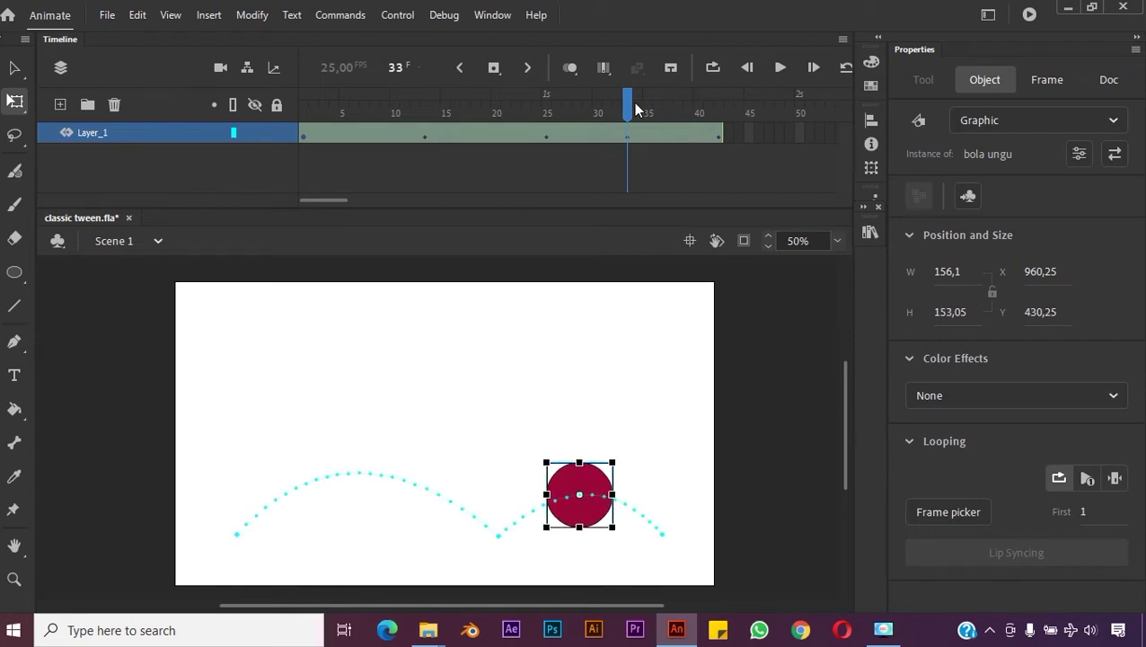
# Step: Move to frame 42, test the movie to review the bounce, close the preview and deselect the ball
pyautogui.moveTo(636, 133); pyautogui.dragTo(726, 159)
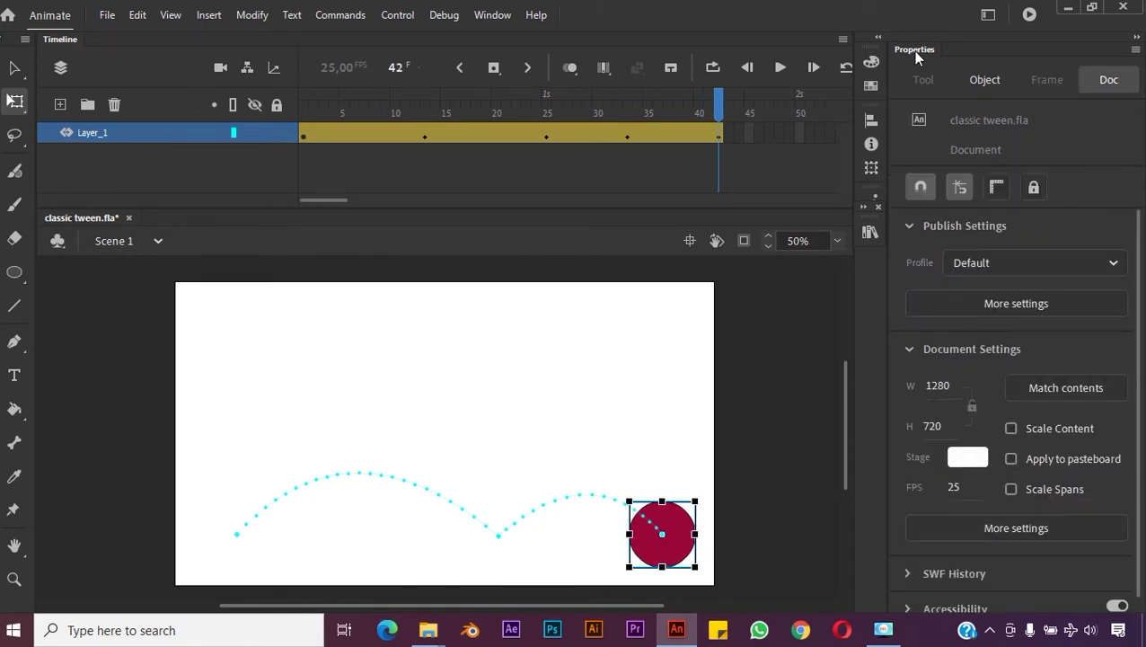
pyautogui.click(1028, 14)
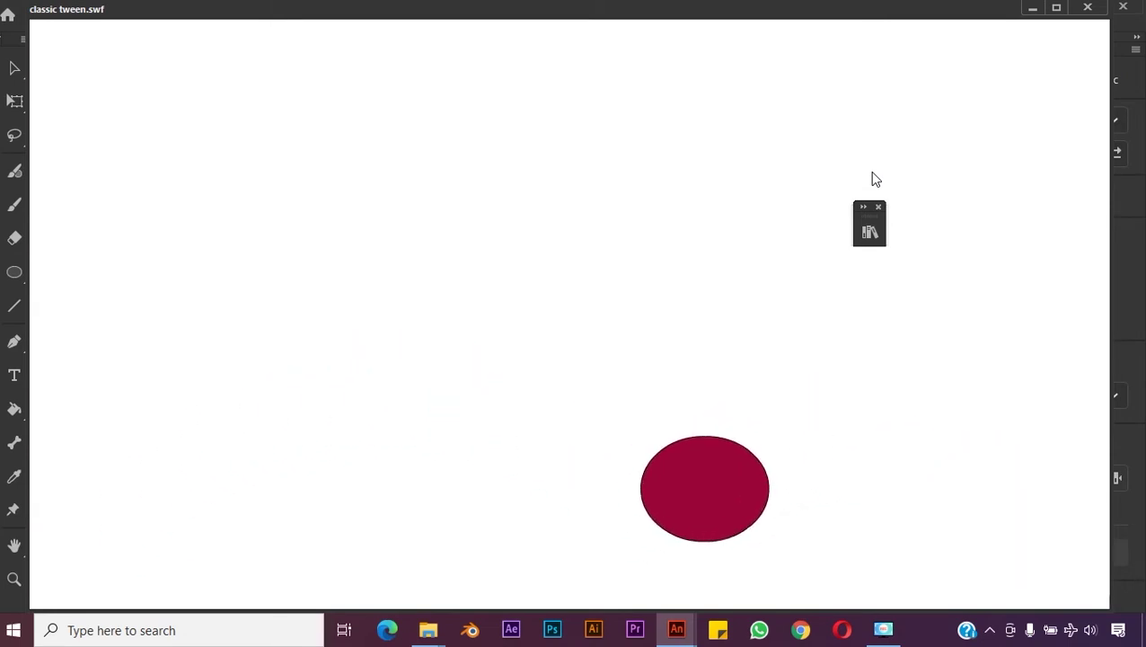
pyautogui.click(1088, 8)
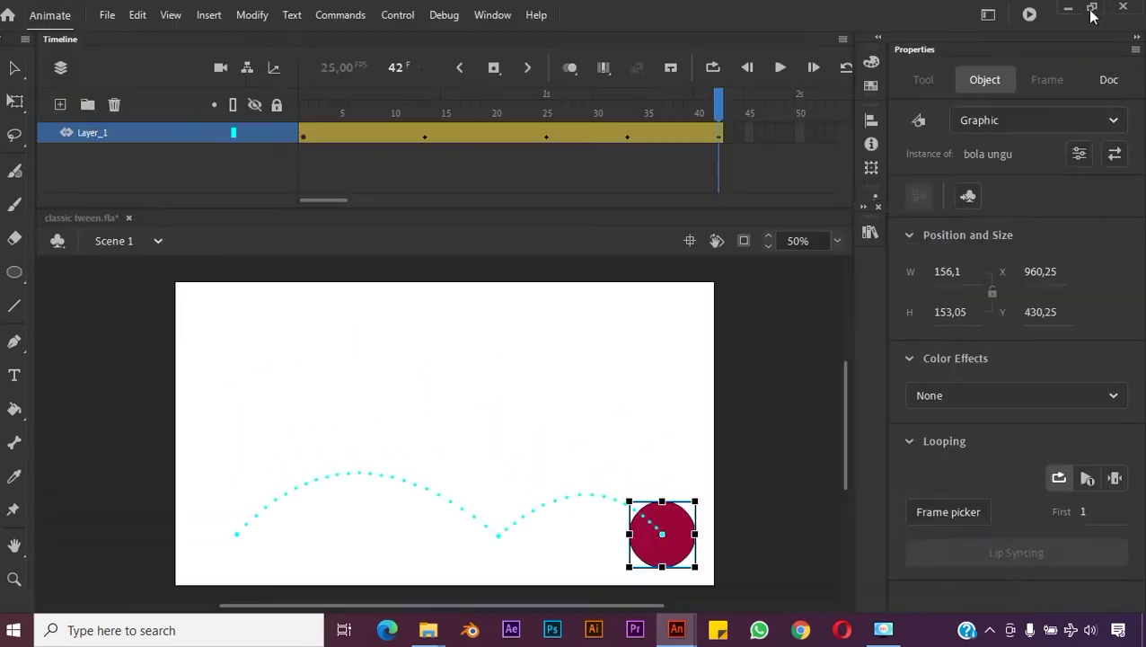
pyautogui.click(792, 419)
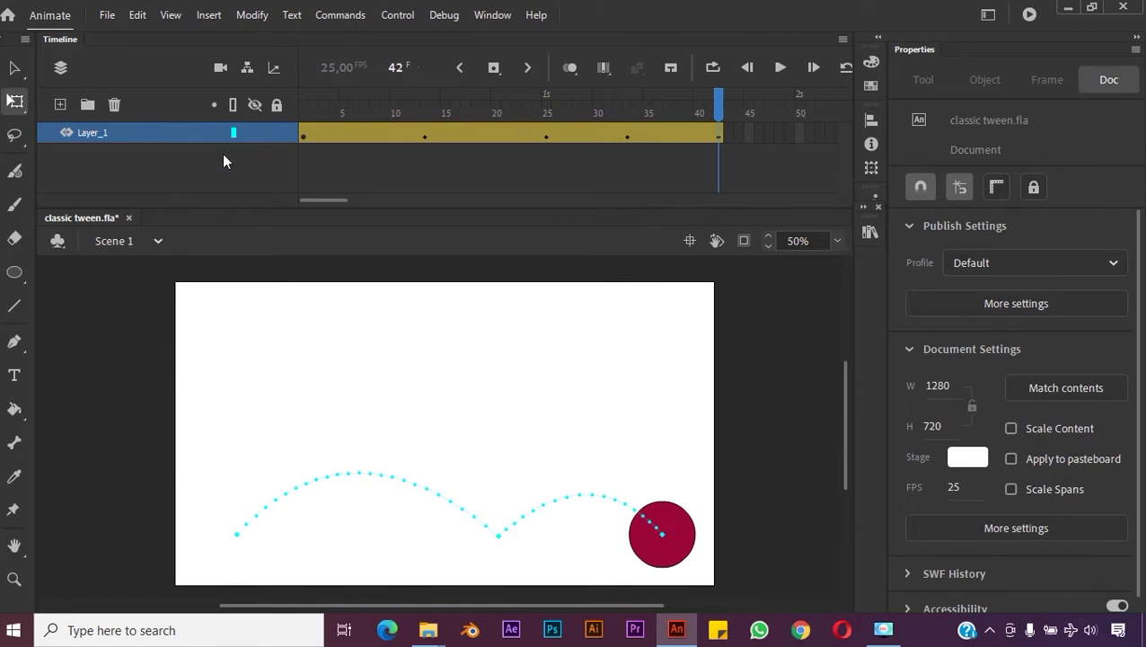
# Step: Add a new layer below the ball's layer and draw a flat oval about 142 × 22 px under the ball at frame 1
pyautogui.click(60, 106)
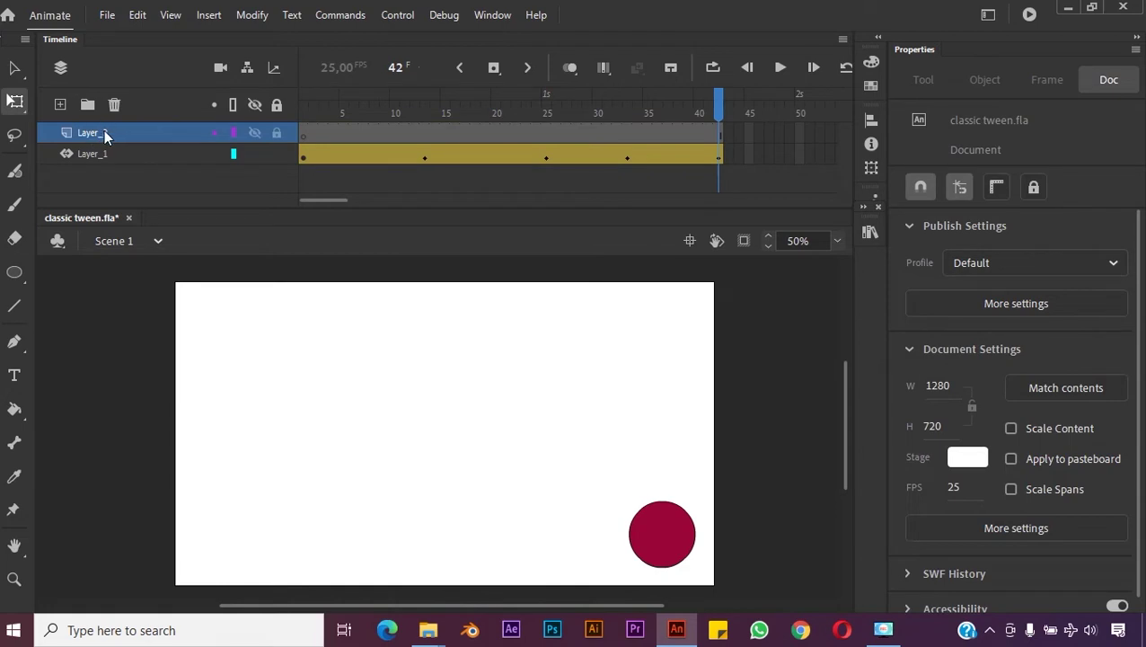
pyautogui.moveTo(94, 133); pyautogui.dragTo(93, 160)
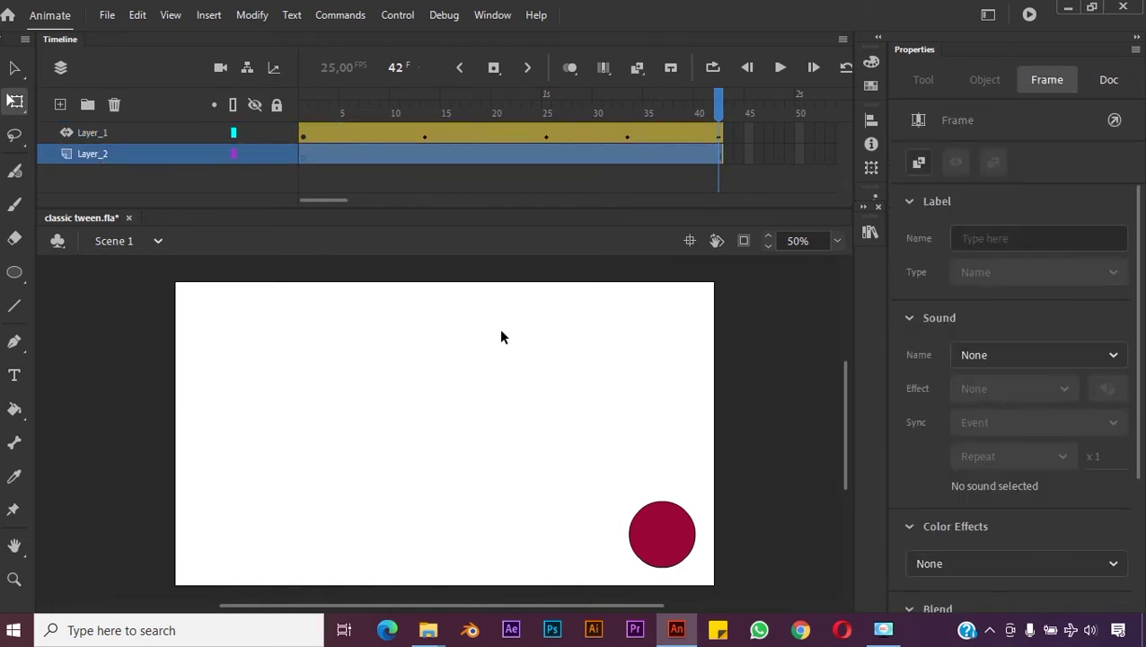
pyautogui.moveTo(719, 101); pyautogui.dragTo(304, 106)
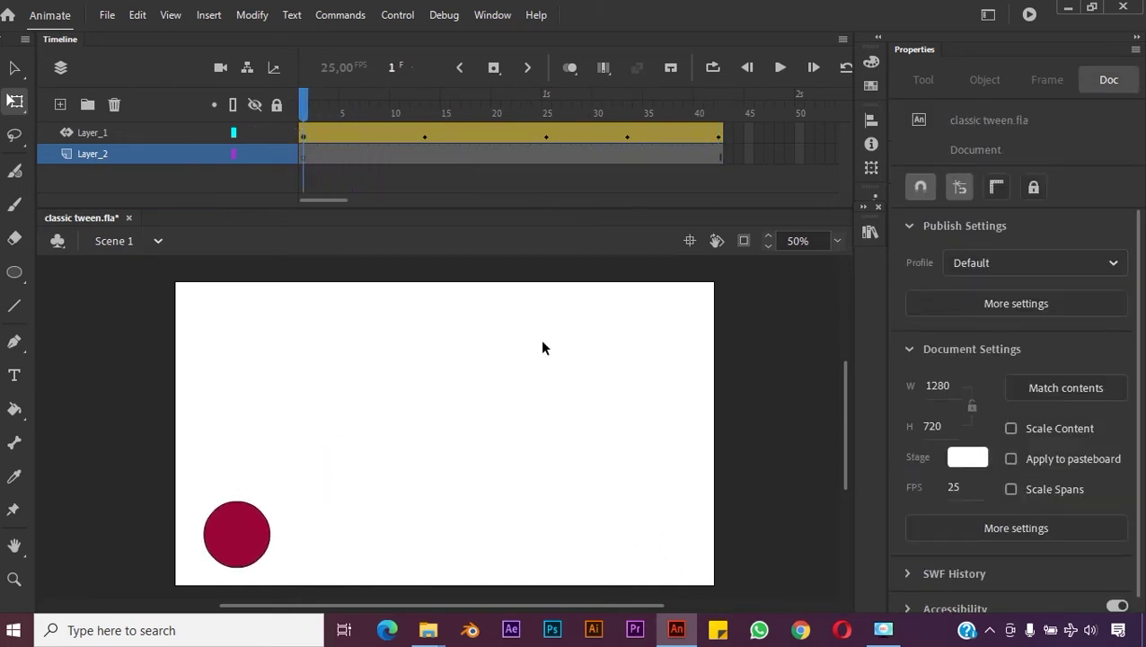
pyautogui.click(16, 273)
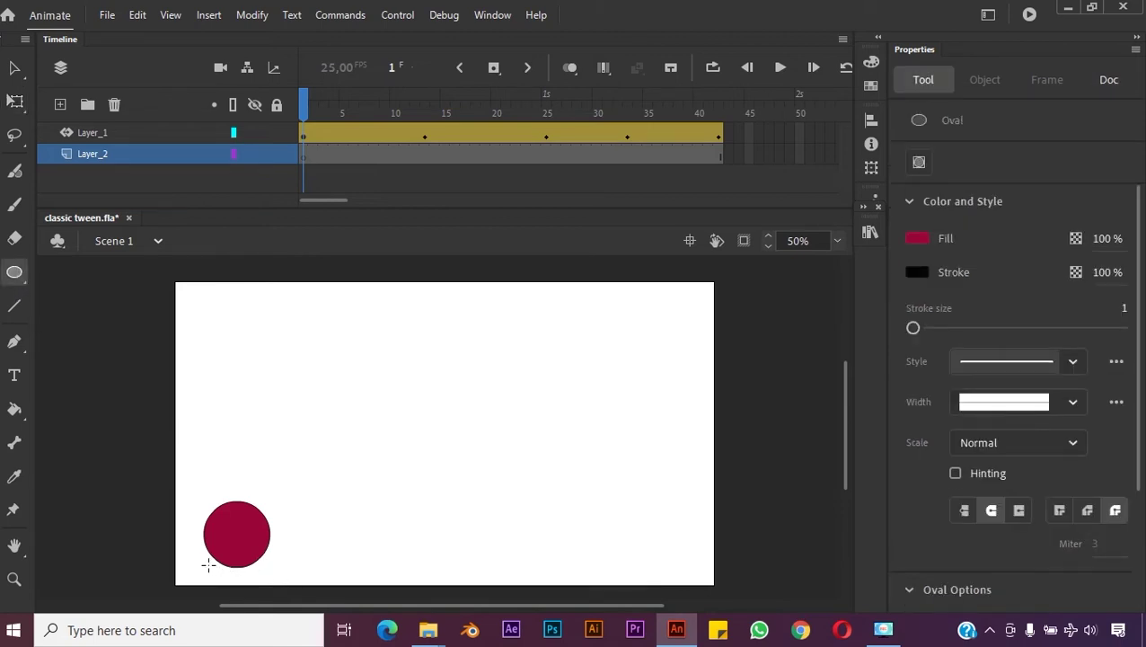
pyautogui.moveTo(253, 567)
pyautogui.mouseDown()
pyautogui.moveTo(266, 568)
pyautogui.moveTo(263, 578)
pyautogui.mouseUp()
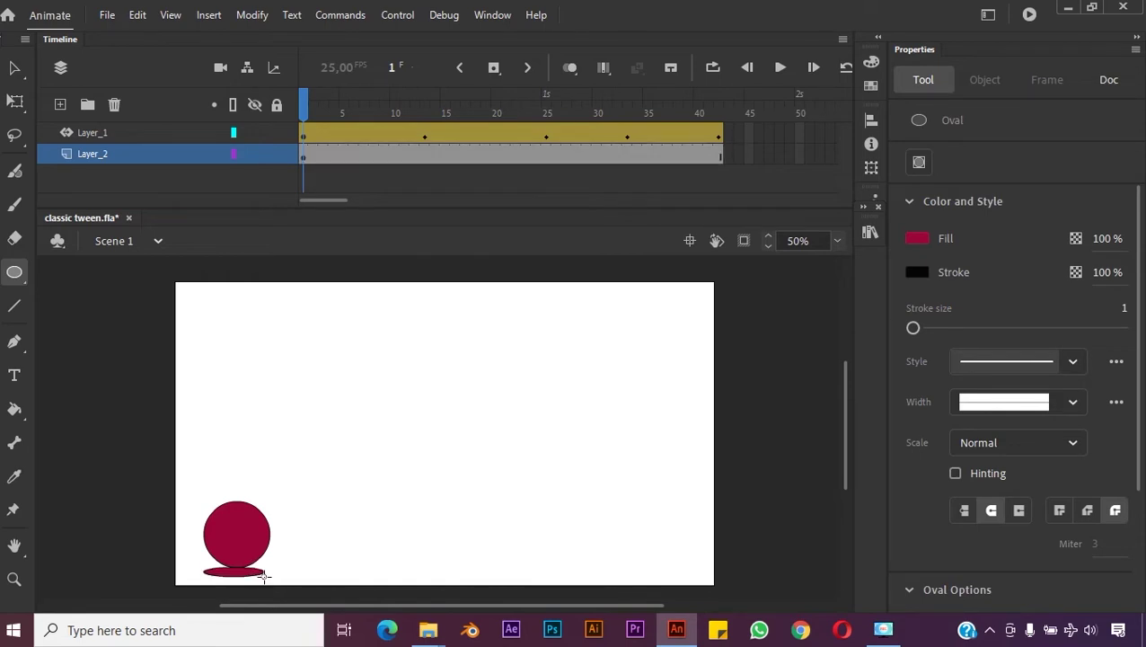
# Step: Lock Layer_1, then narrow the oval on Layer_2 to about 122 px and centre it beneath the ball
pyautogui.click(15, 69)
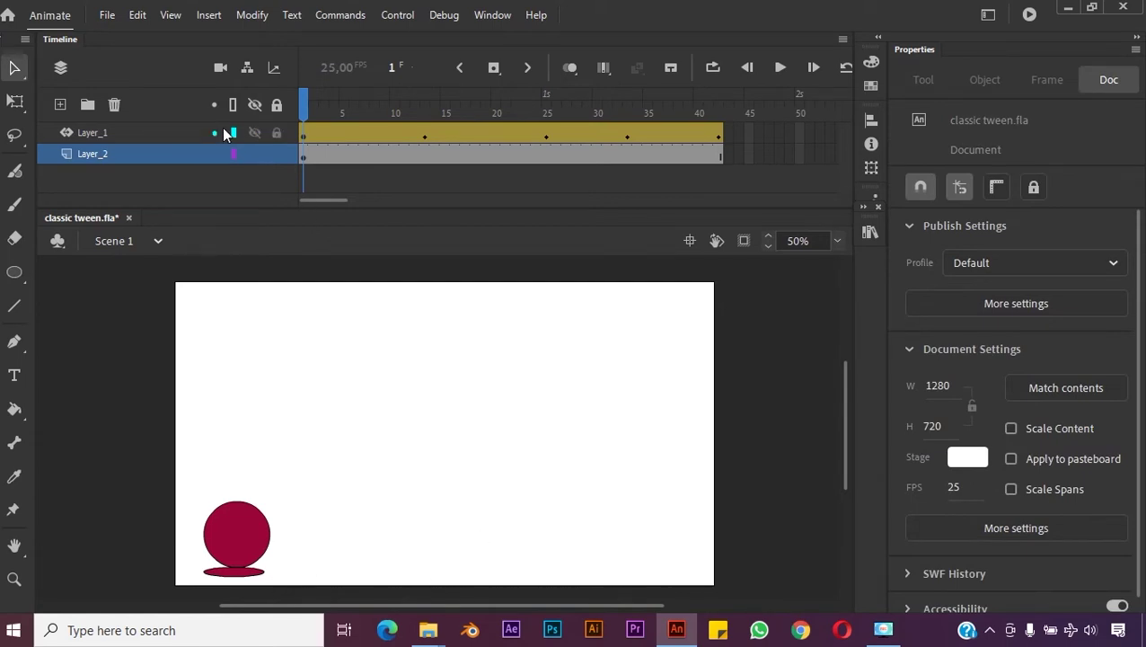
pyautogui.click(277, 133)
pyautogui.moveTo(296, 585); pyautogui.dragTo(193, 564)
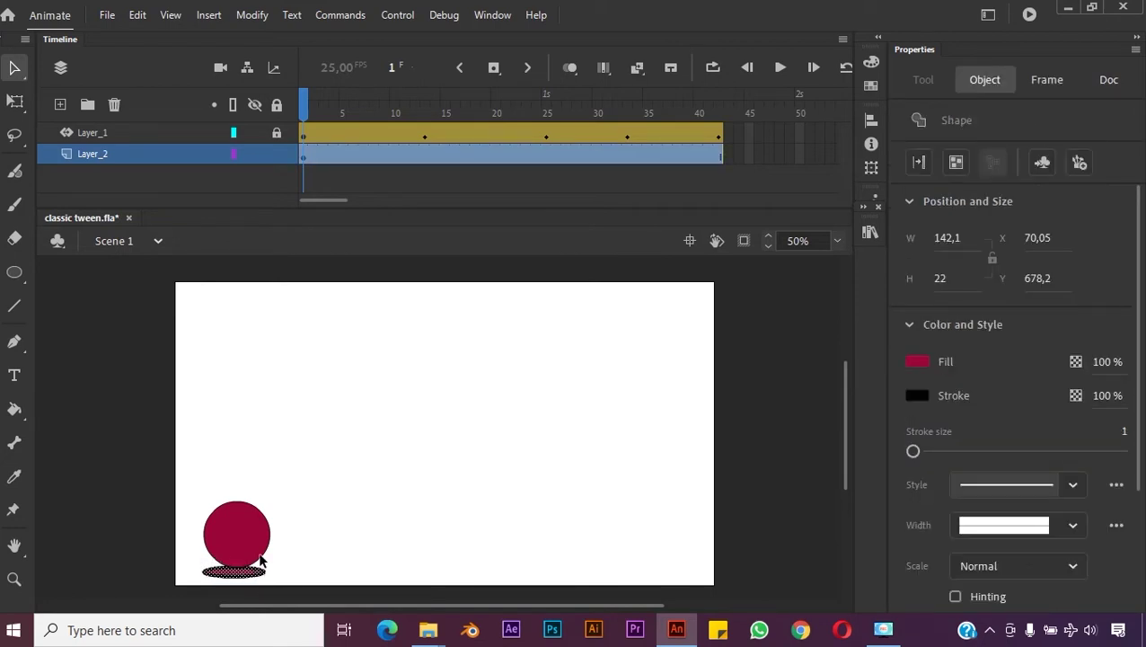
pyautogui.hotkey('ctrl', '=')
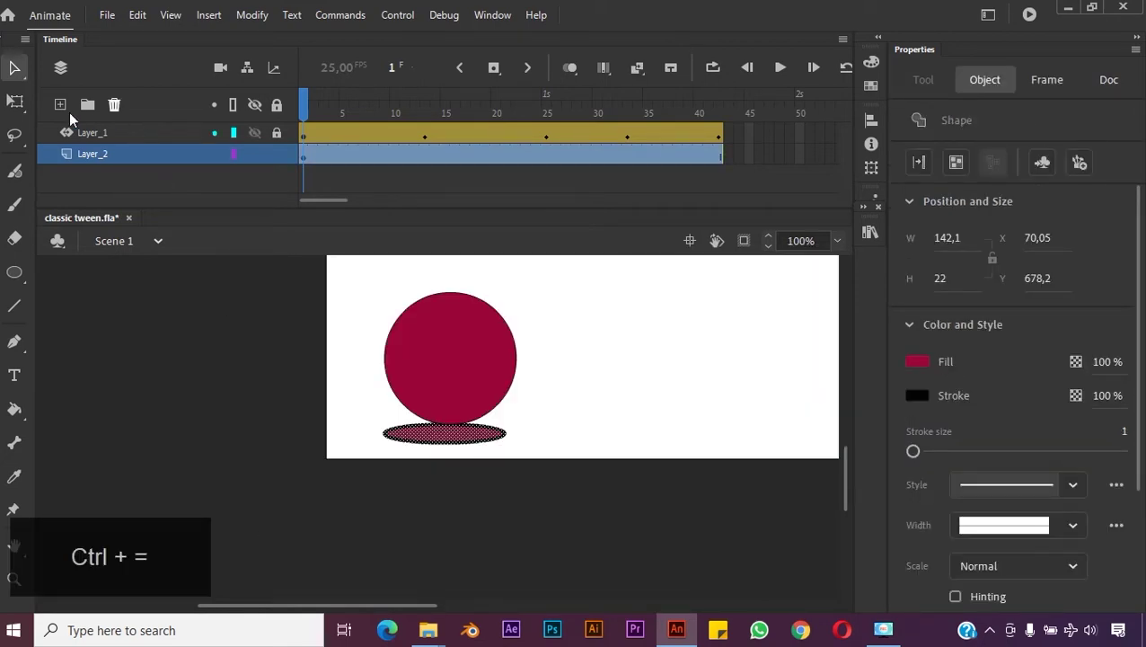
pyautogui.click(14, 100)
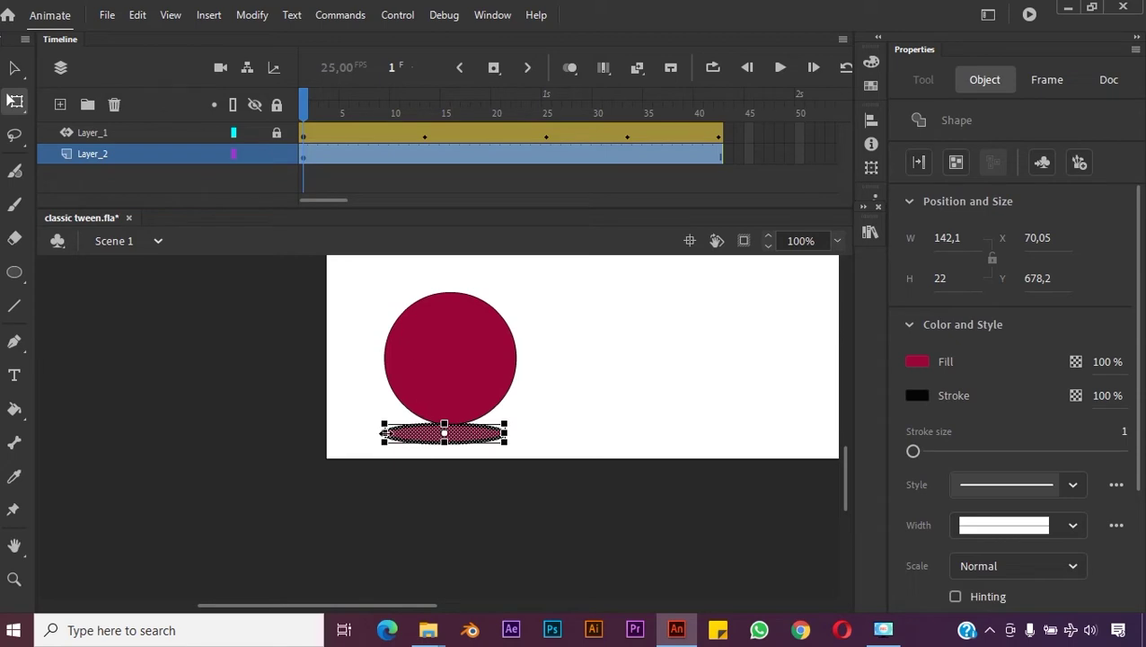
pyautogui.moveTo(384, 433); pyautogui.dragTo(391, 433)
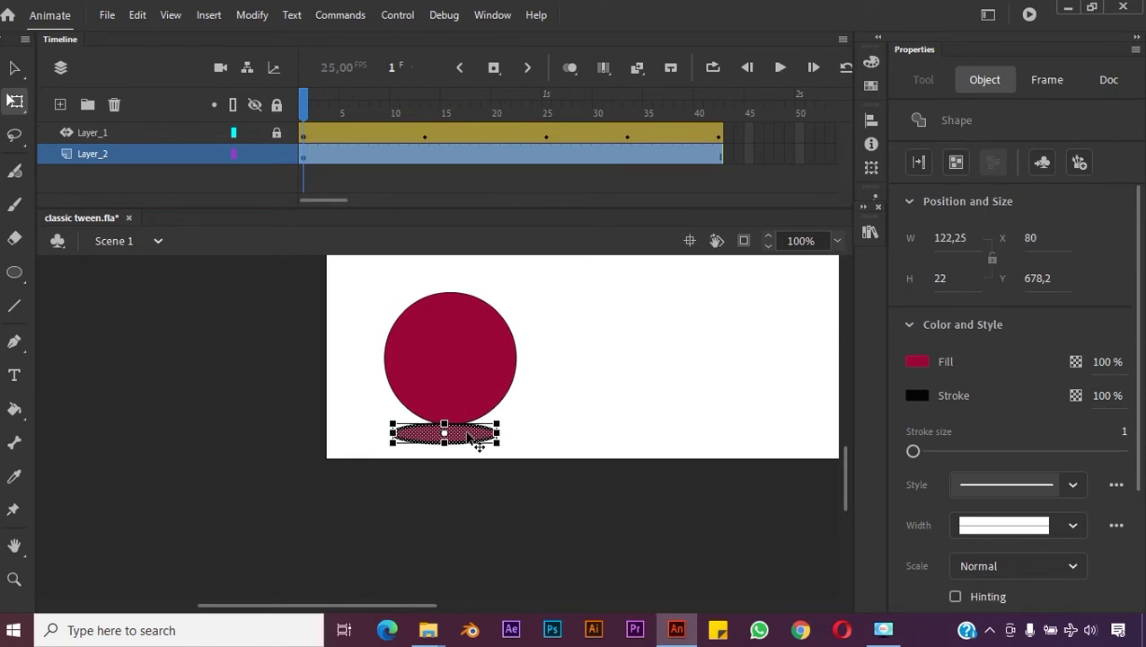
pyautogui.moveTo(474, 439); pyautogui.dragTo(487, 444)
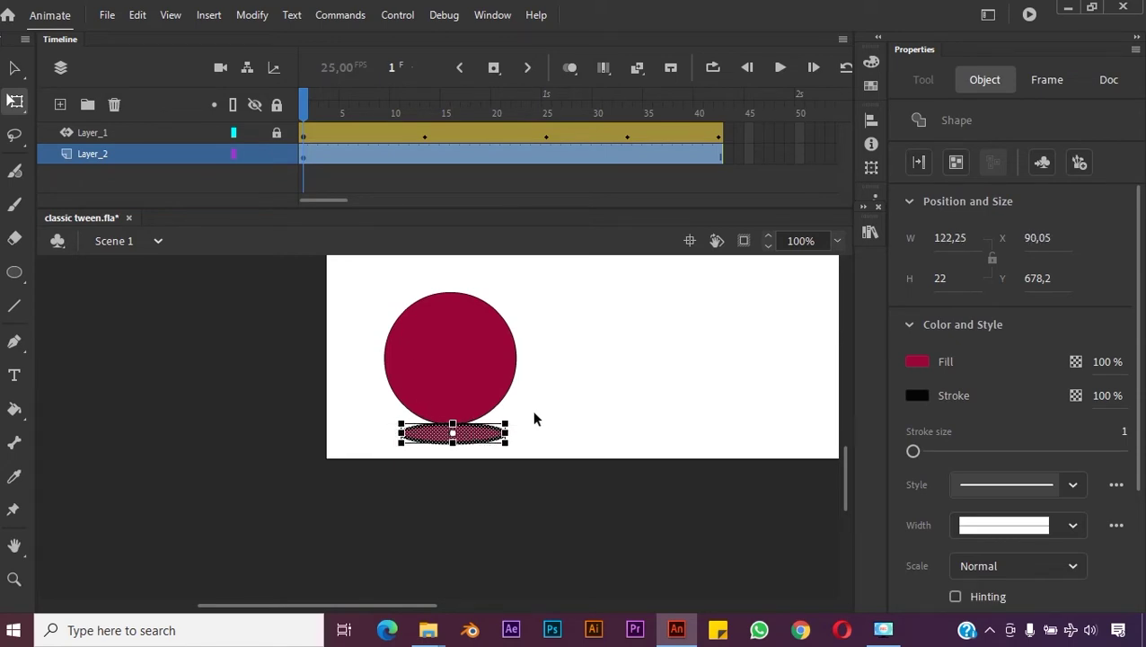
# Step: Remove the oval's stroke and set its fill to dark grey so it serves as the ball's shadow
pyautogui.click(917, 395)
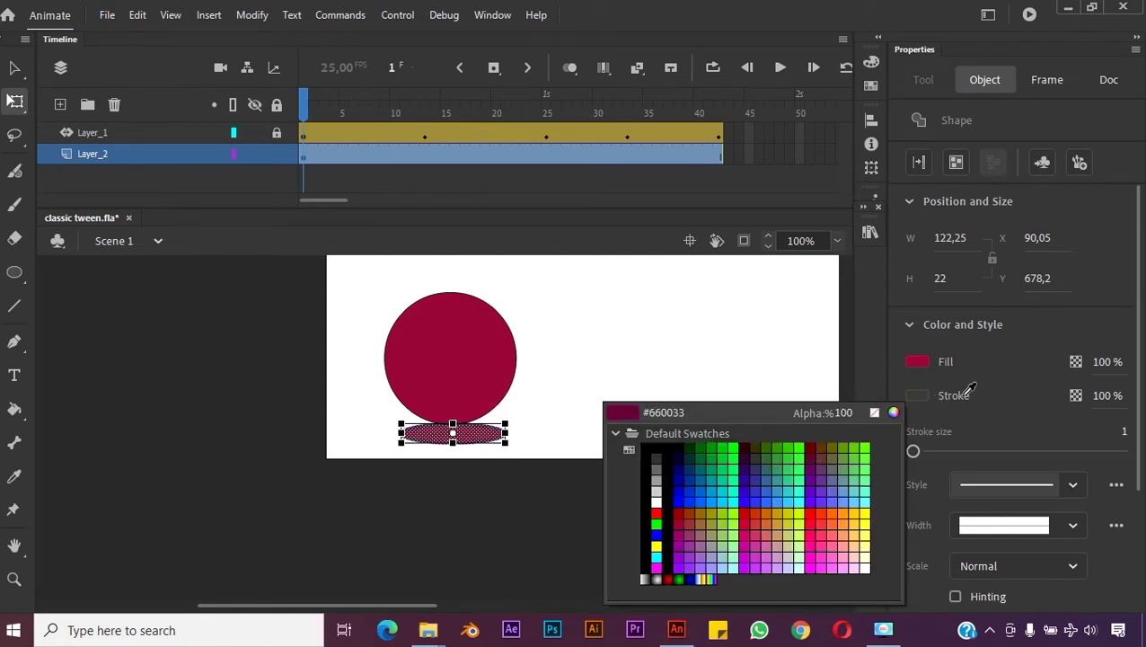
pyautogui.click(874, 413)
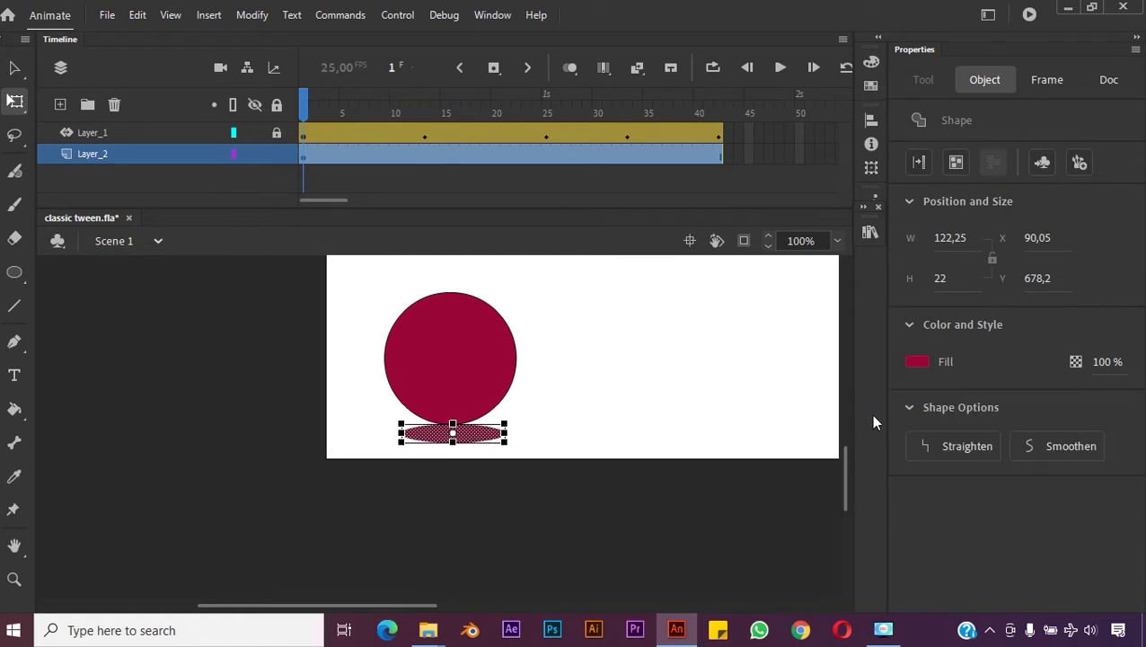
pyautogui.click(922, 362)
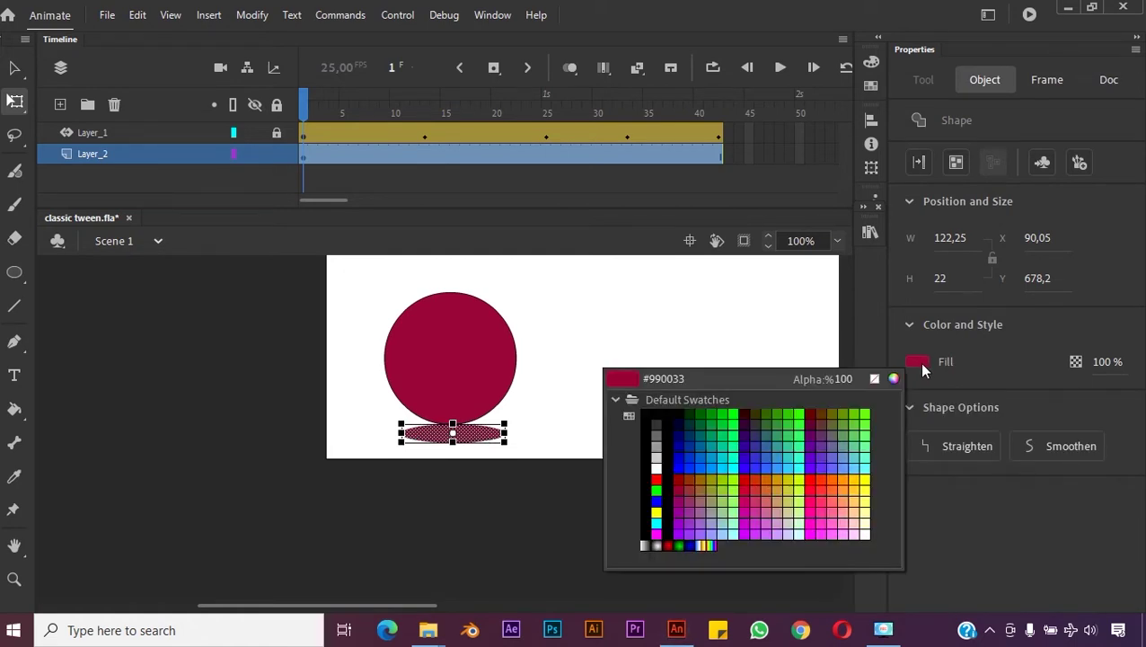
pyautogui.click(657, 423)
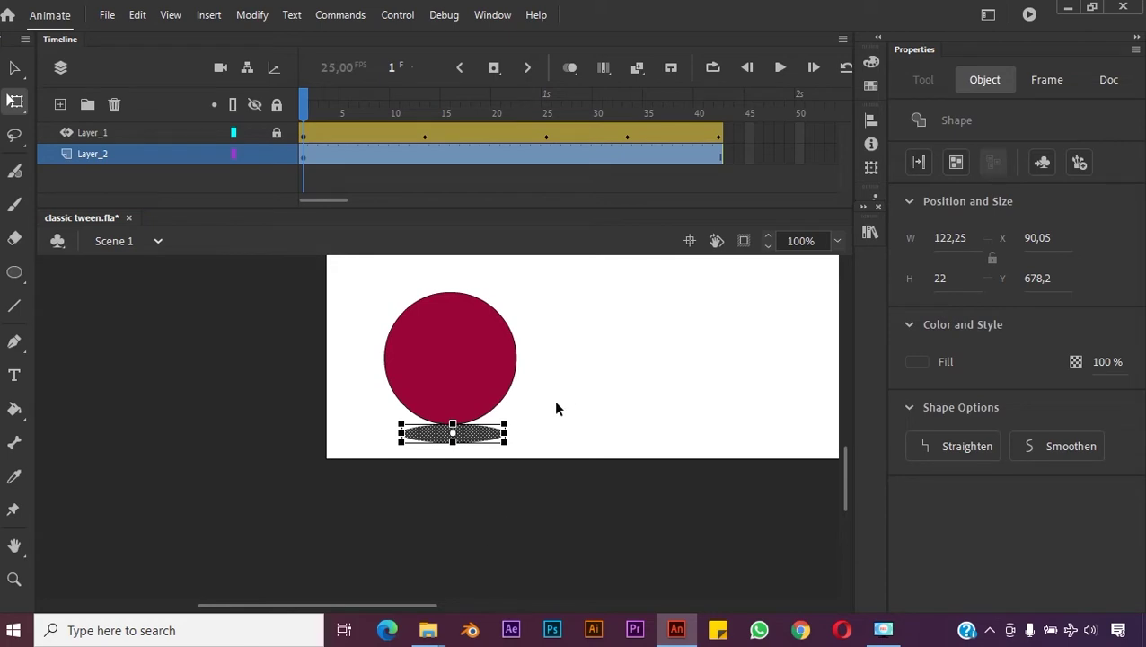
pyautogui.click(836, 240)
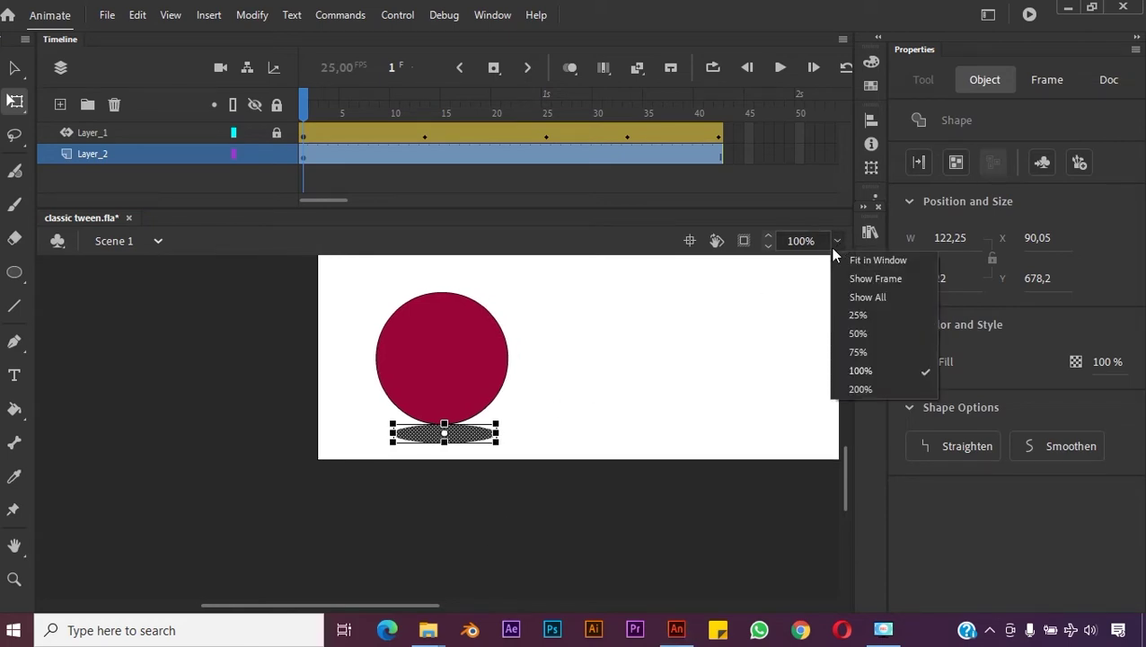
pyautogui.click(885, 261)
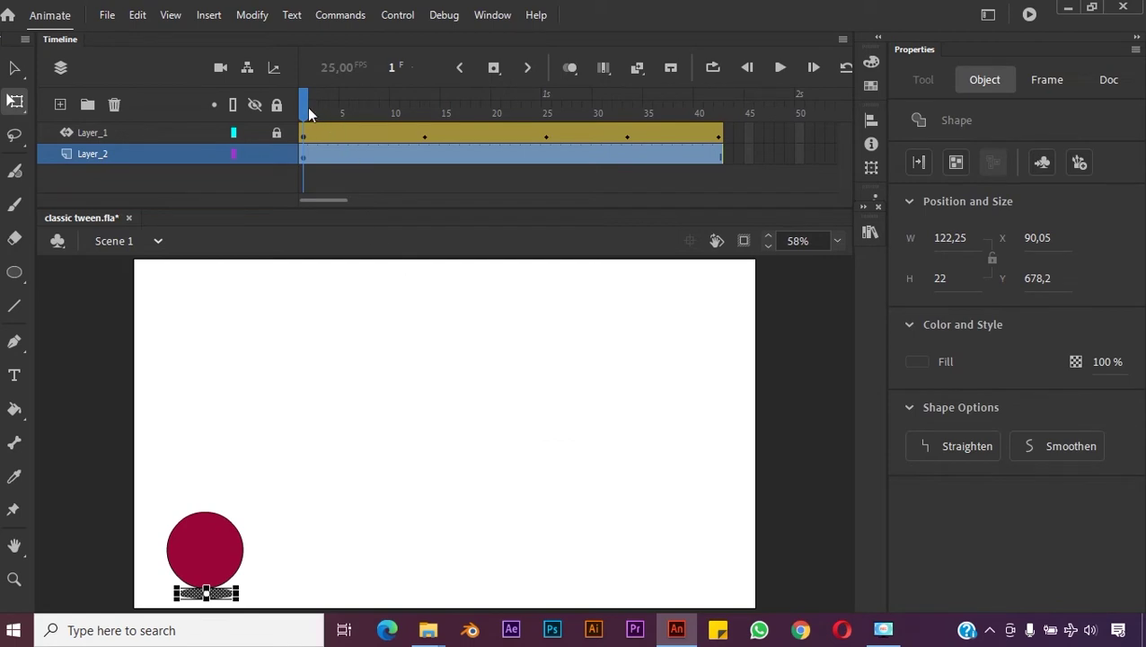
pyautogui.moveTo(308, 107); pyautogui.dragTo(419, 129)
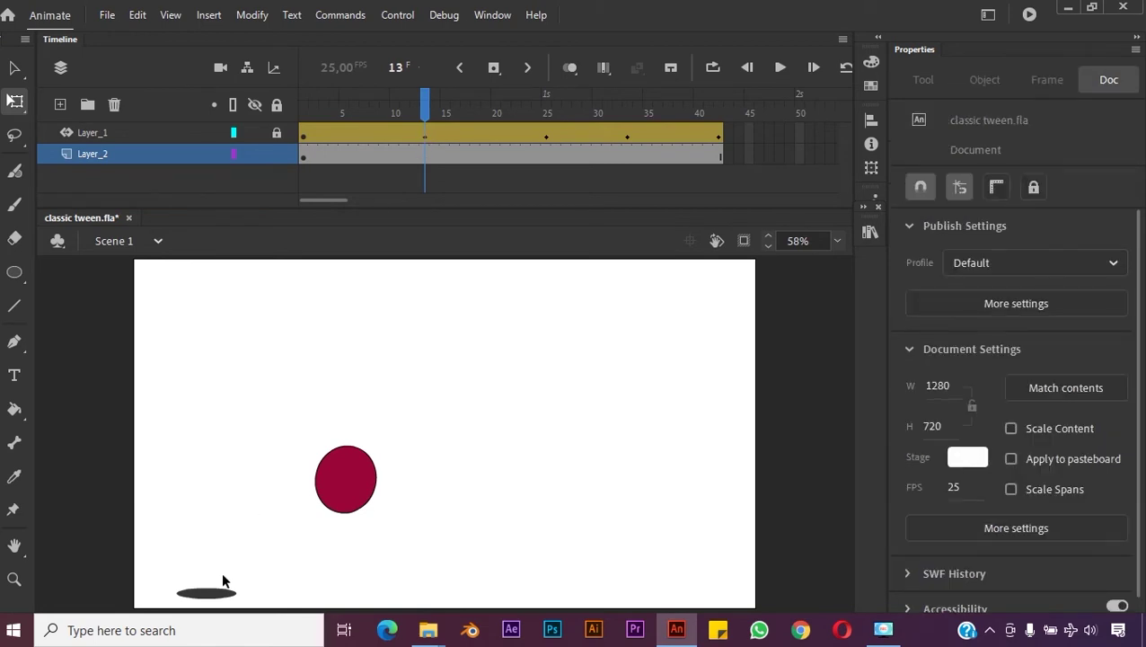
pyautogui.moveTo(160, 572); pyautogui.dragTo(254, 615)
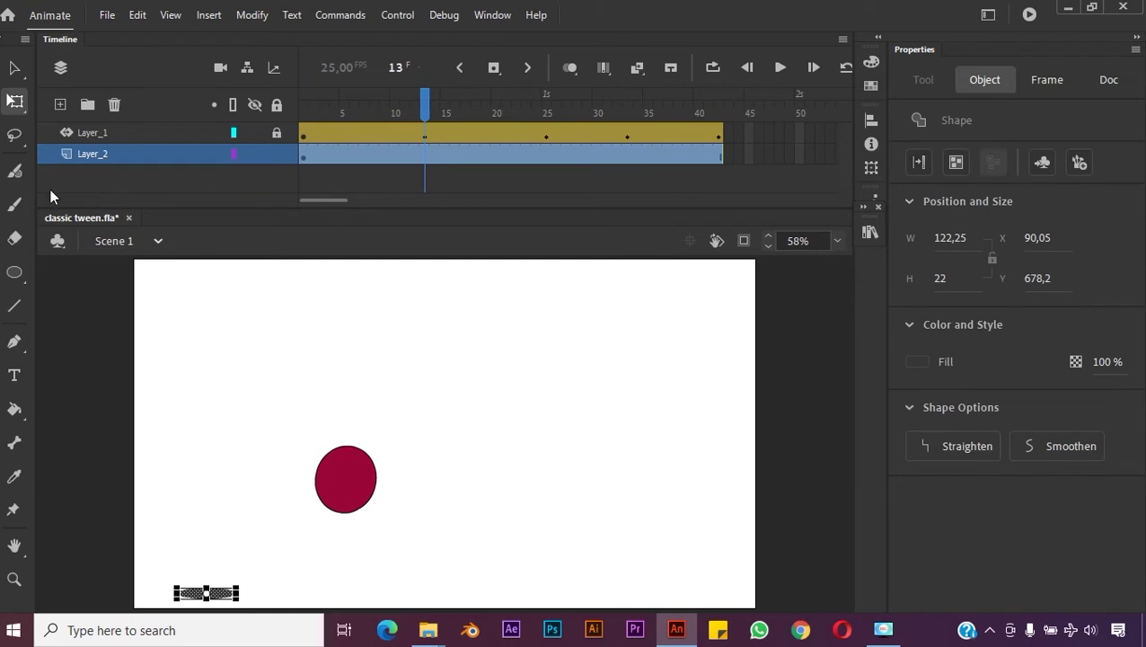
pyautogui.click(15, 71)
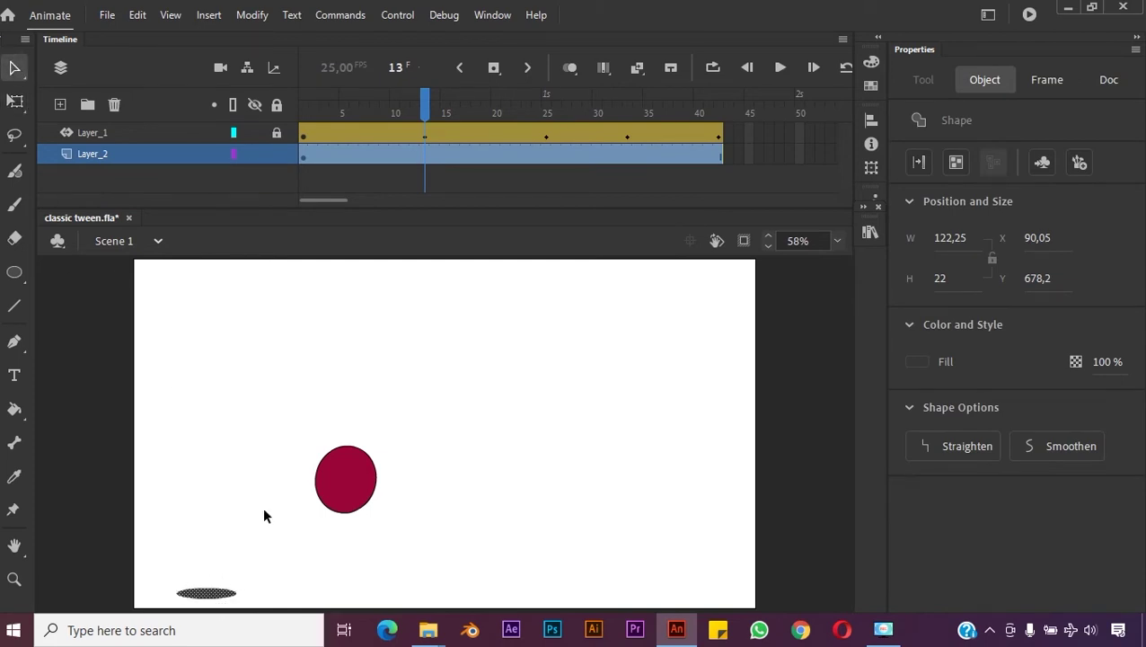
pyautogui.click(304, 158)
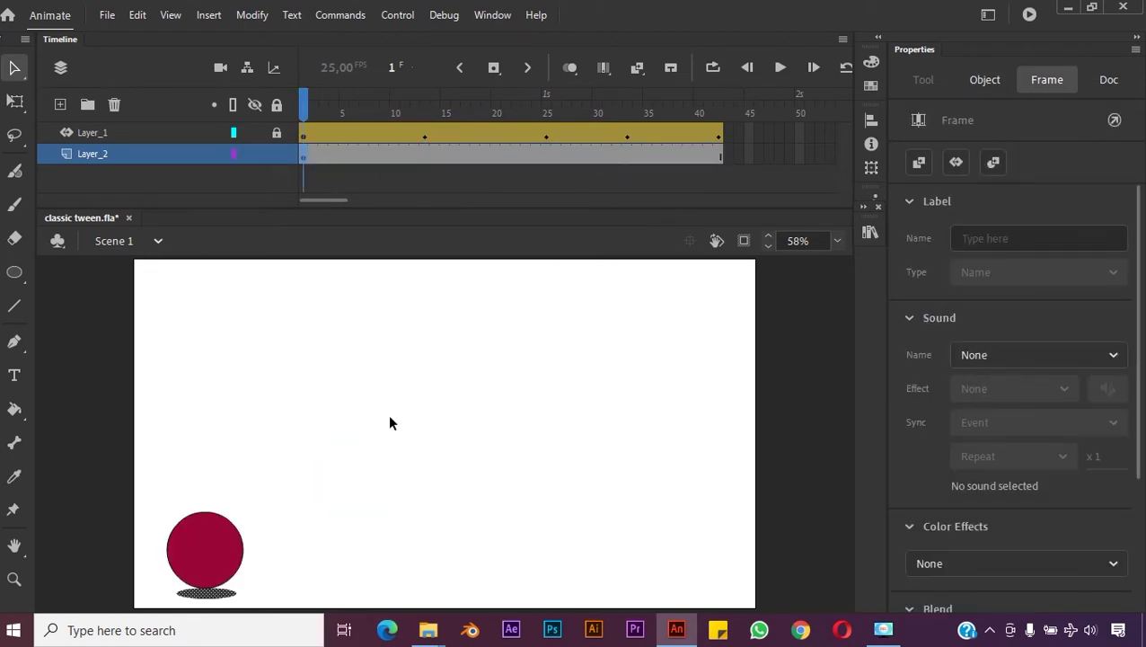
pyautogui.moveTo(316, 112); pyautogui.dragTo(291, 129)
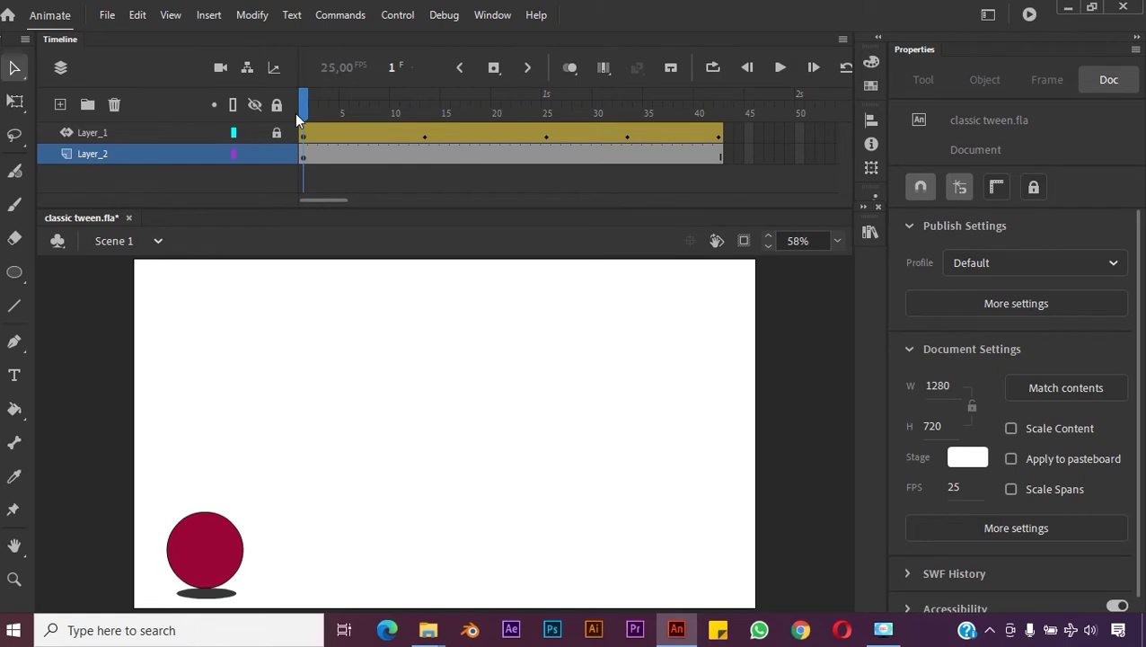
# Step: Create a motion tween on Layer_2 from frame 1, accepting the conversion of the shadow oval to a symbol
pyautogui.click(302, 156)
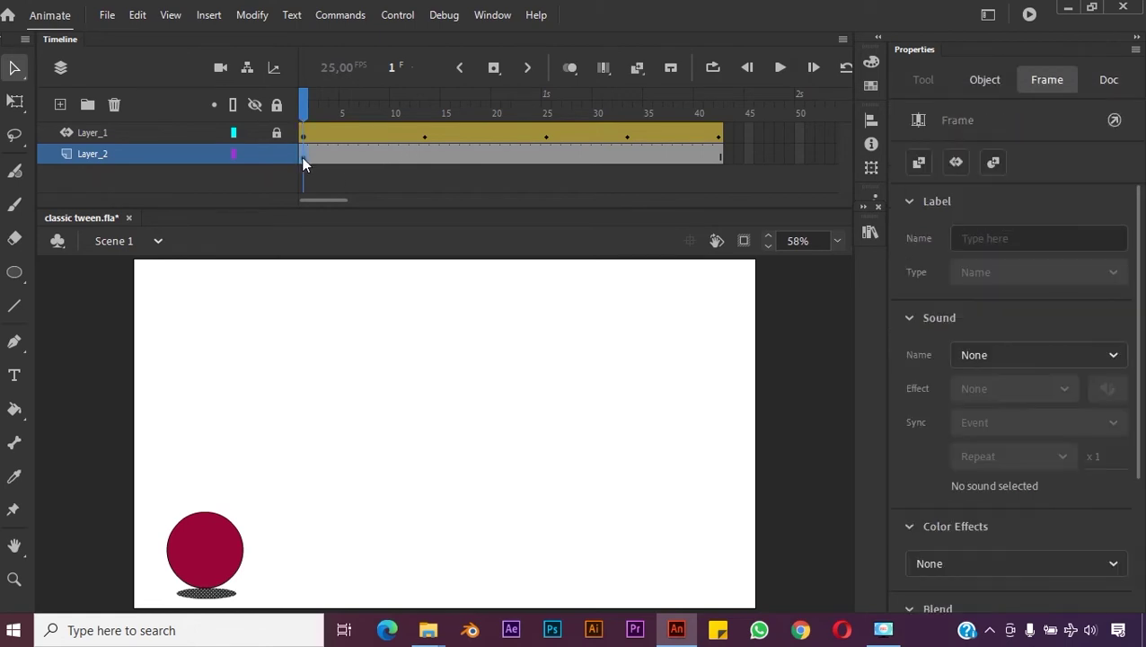
pyautogui.rightClick(304, 158)
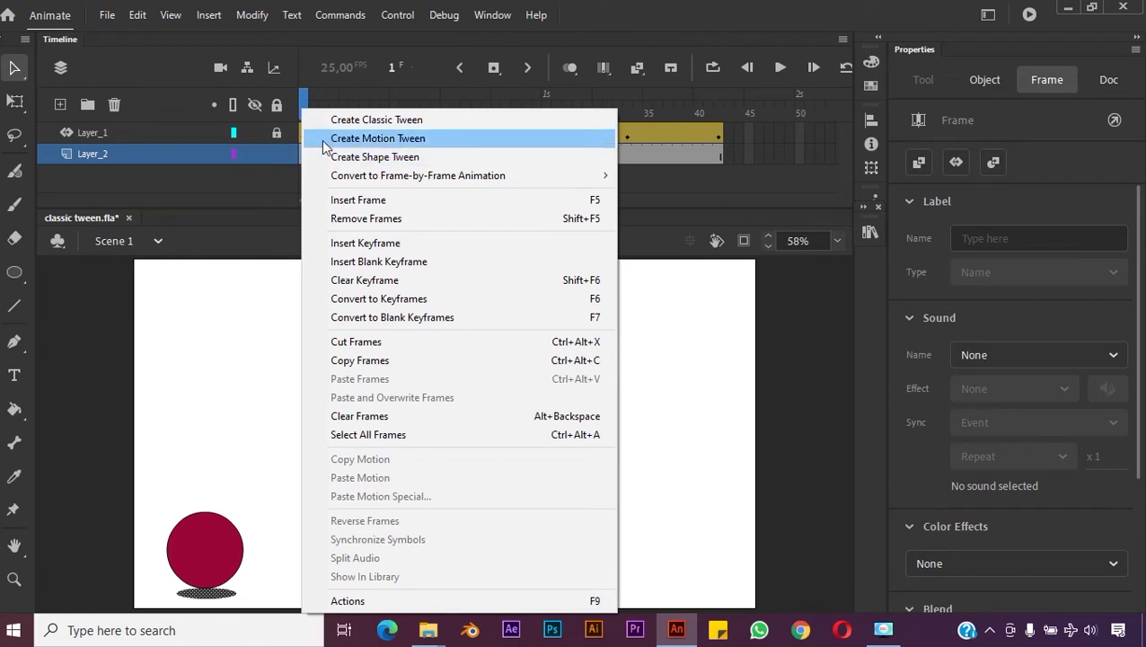
pyautogui.click(335, 140)
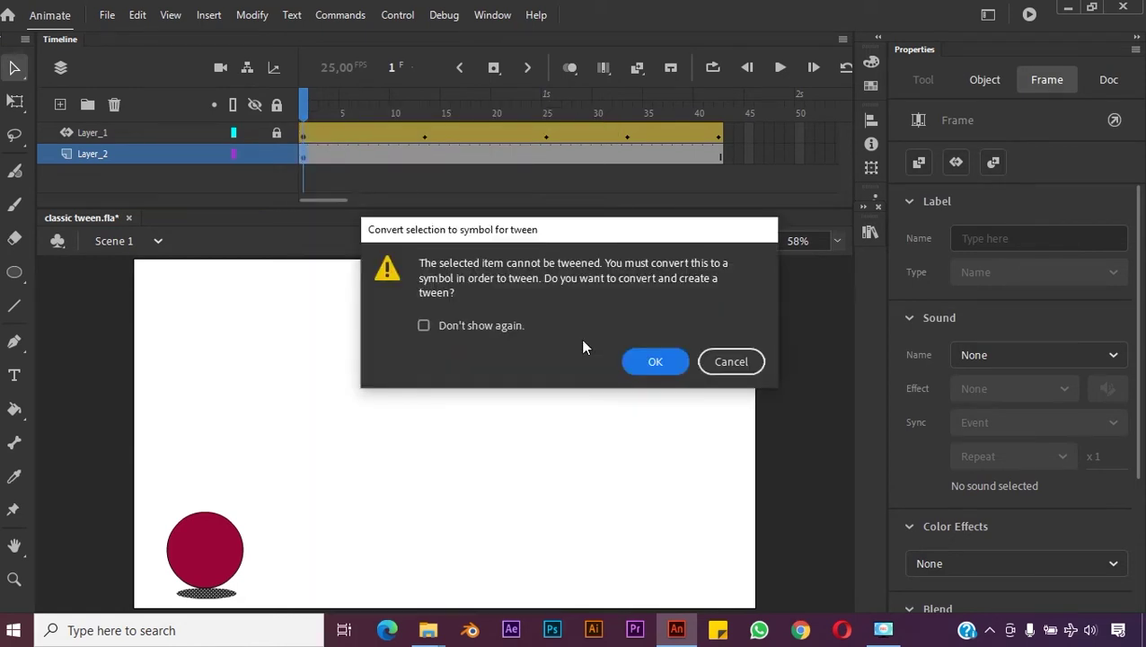
pyautogui.click(654, 362)
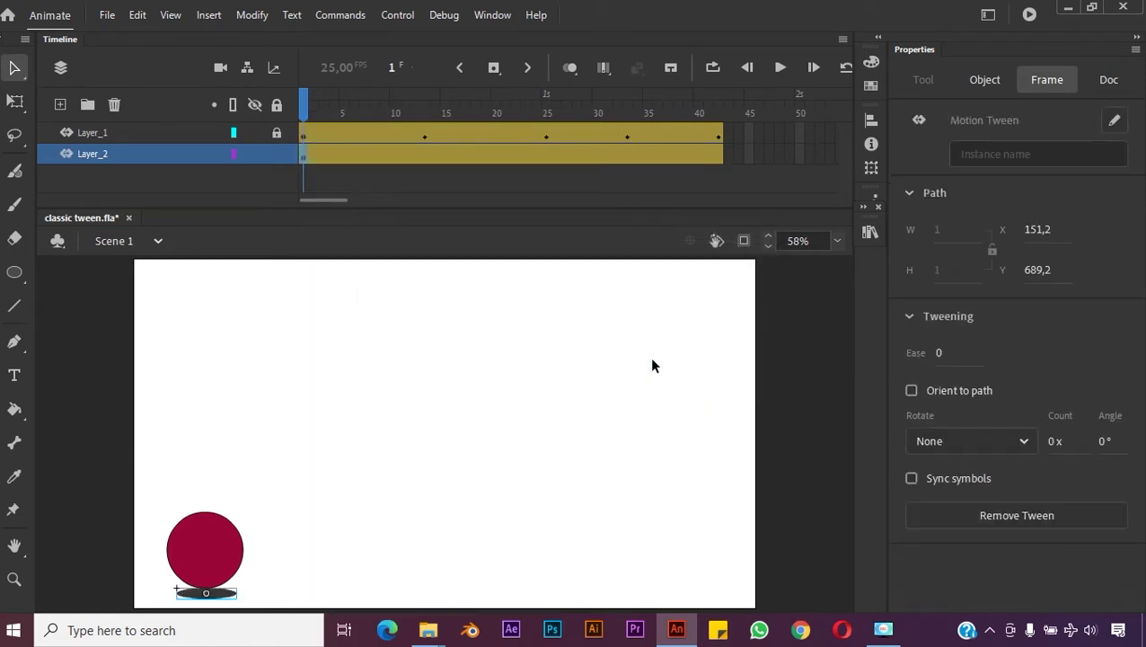
pyautogui.rightClick(303, 164)
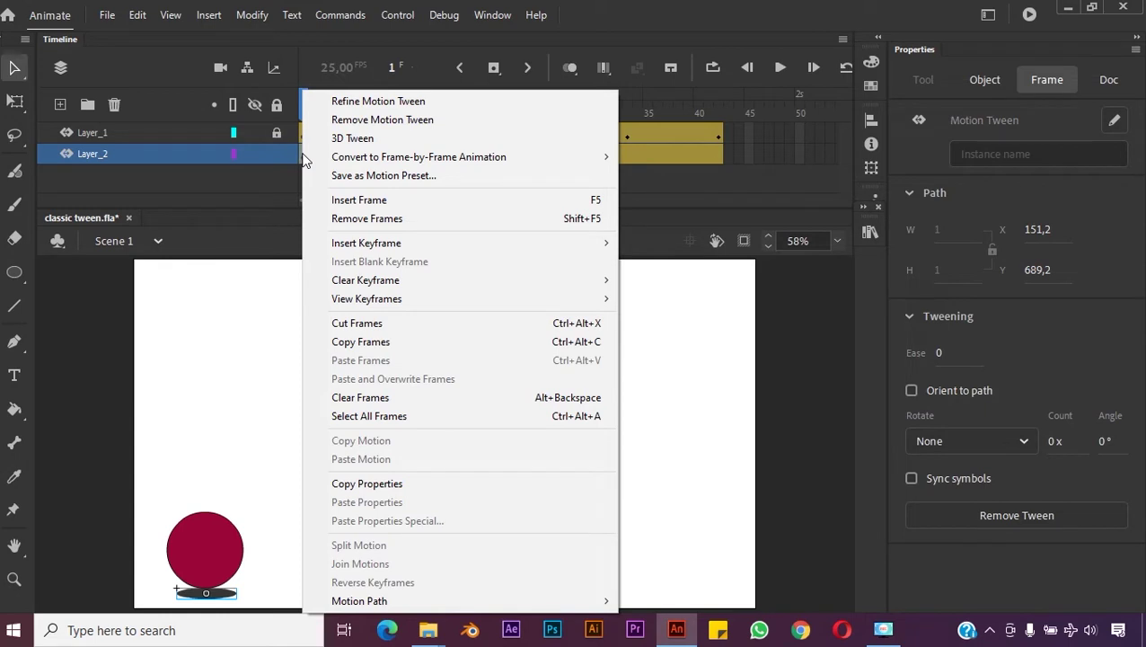
pyautogui.click(690, 199)
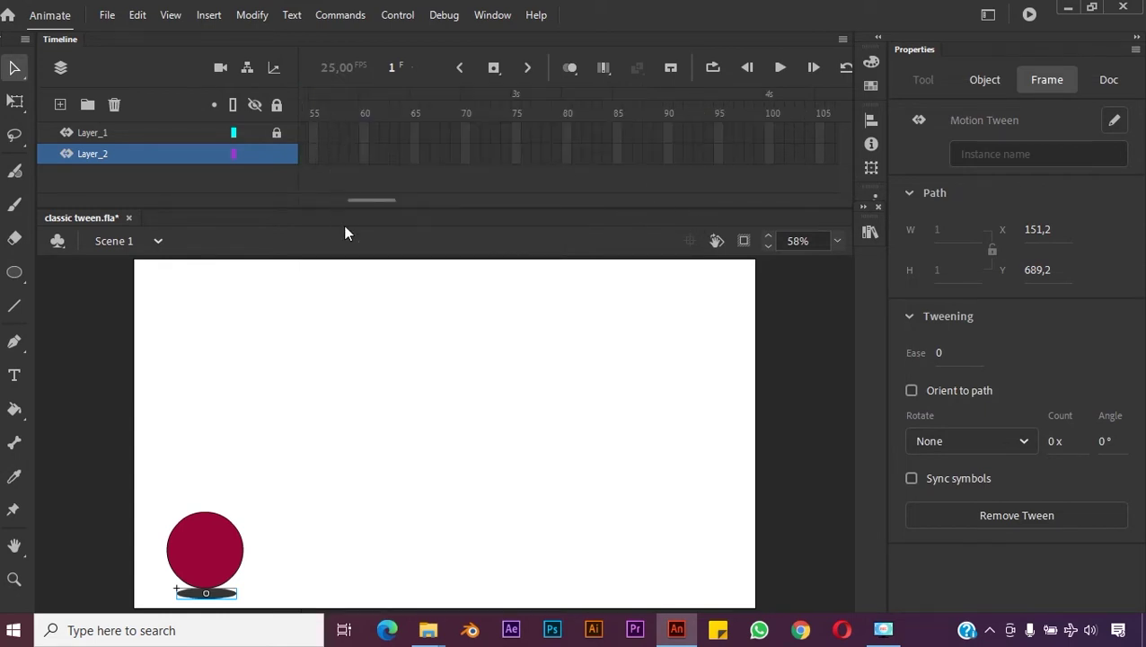
# Step: At frame 13, move the shadow horizontally to X about 380 so it sits beneath the airborne ball
pyautogui.moveTo(381, 199); pyautogui.dragTo(317, 196)
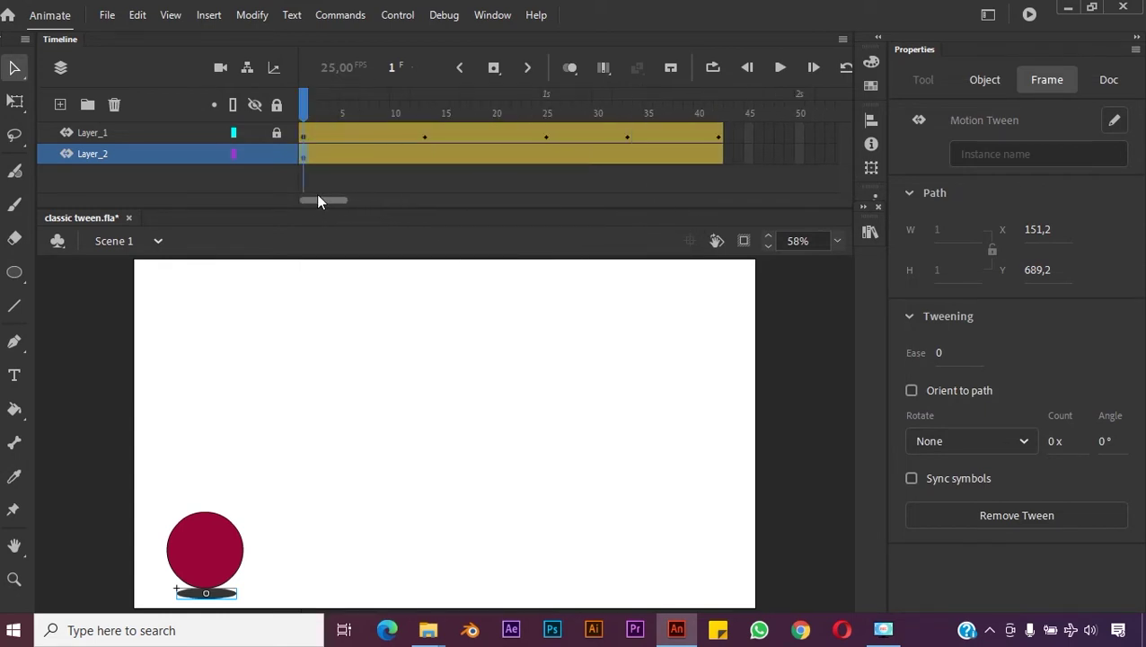
pyautogui.click(425, 139)
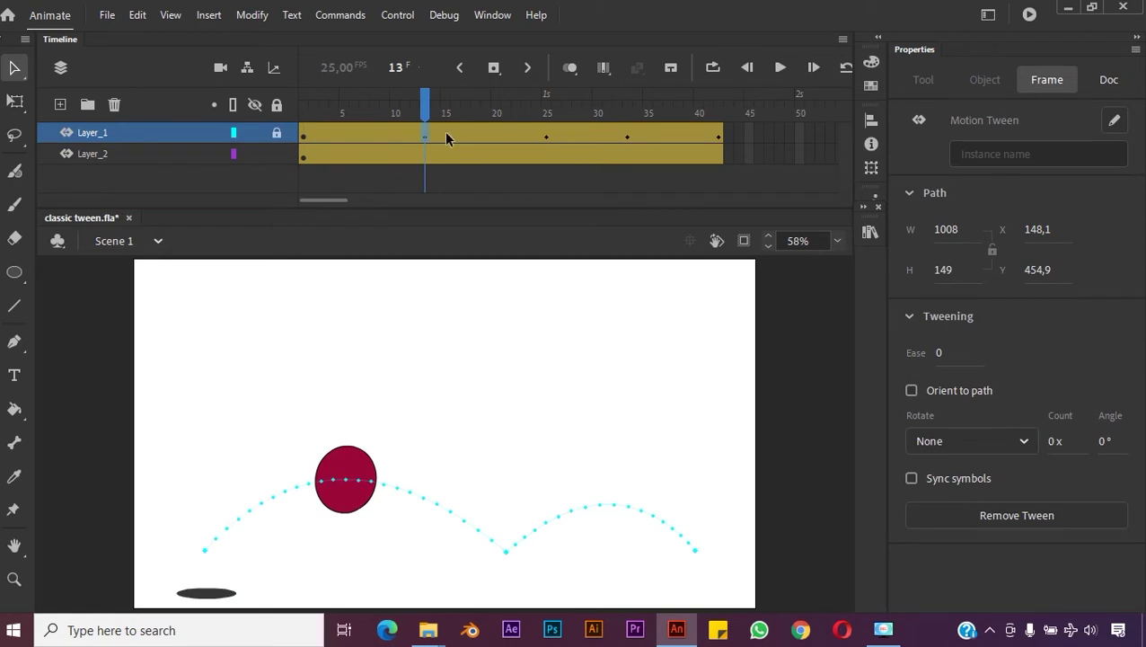
pyautogui.click(189, 573)
pyautogui.click(242, 602)
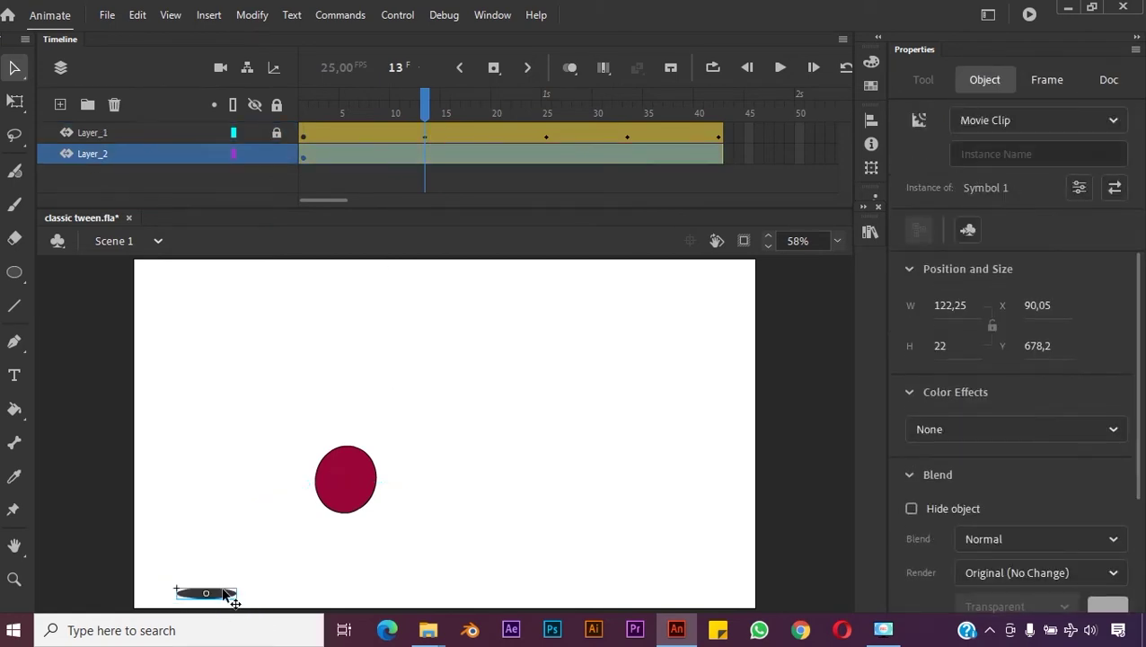
pyautogui.moveTo(245, 598); pyautogui.dragTo(366, 597)
pyautogui.press('shift')
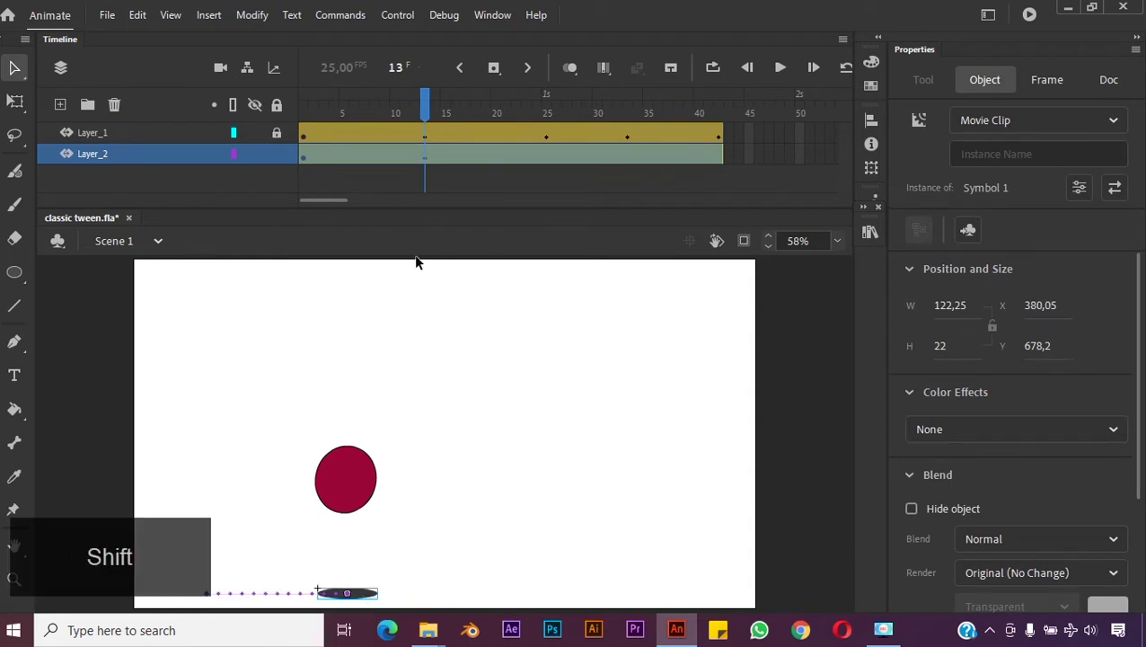
# Step: At frame 25, move the shadow horizontally to X about 705, directly beneath the squashed ball
pyautogui.click(414, 106)
pyautogui.moveTo(401, 109); pyautogui.dragTo(545, 179)
pyautogui.click(546, 183)
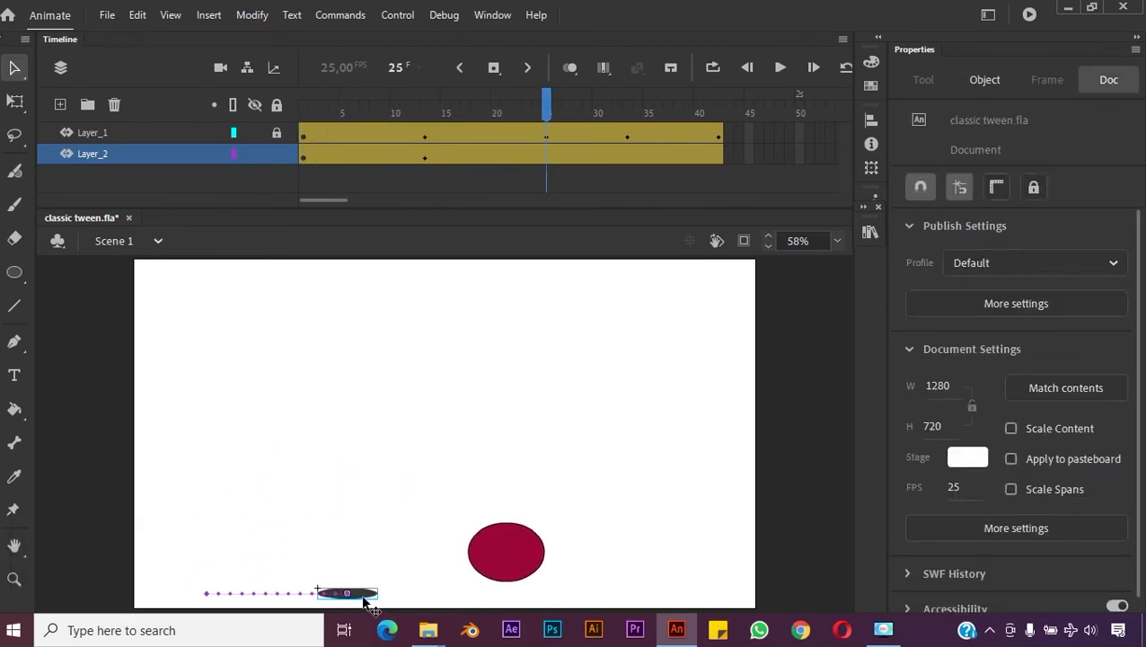
pyautogui.moveTo(374, 597); pyautogui.dragTo(509, 620)
pyautogui.press('shift')
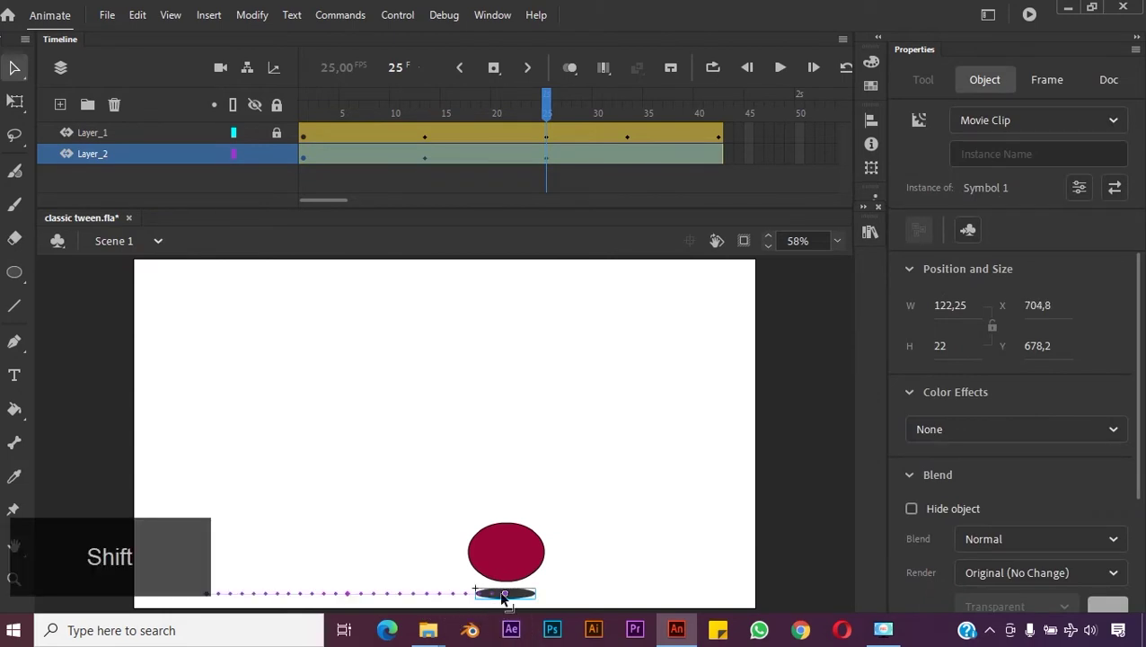
# Step: Unlock Layer_1 and lower the squashed ball at frame 25 to Y about 567 so it touches the shadow
pyautogui.click(271, 133)
pyautogui.click(517, 566)
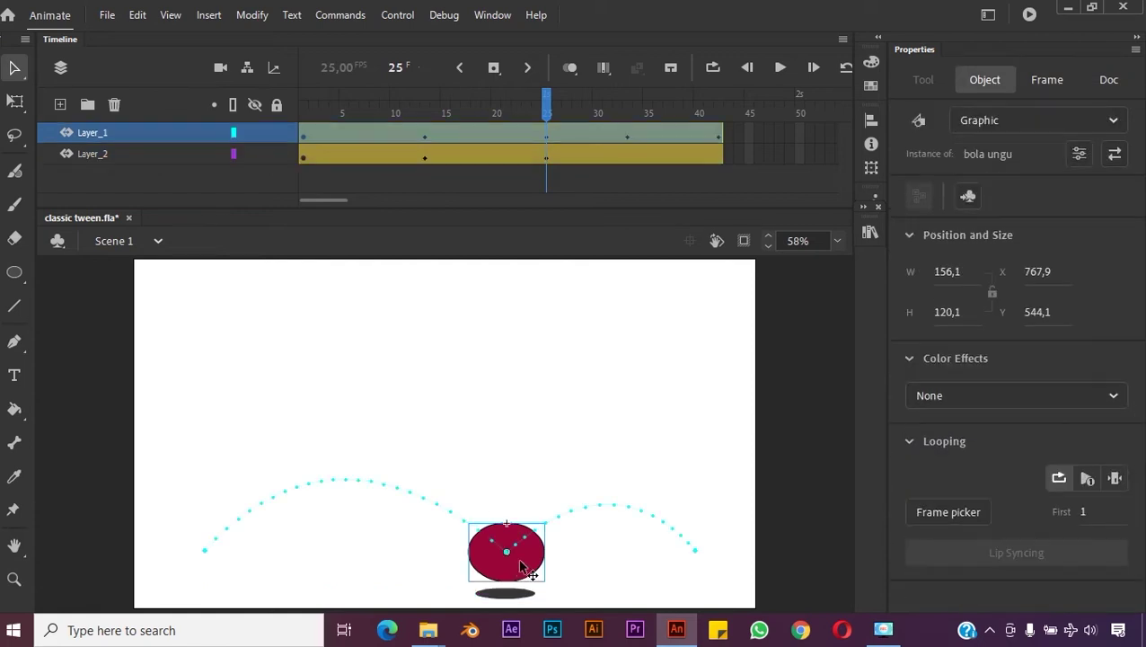
pyautogui.moveTo(511, 564); pyautogui.dragTo(509, 575)
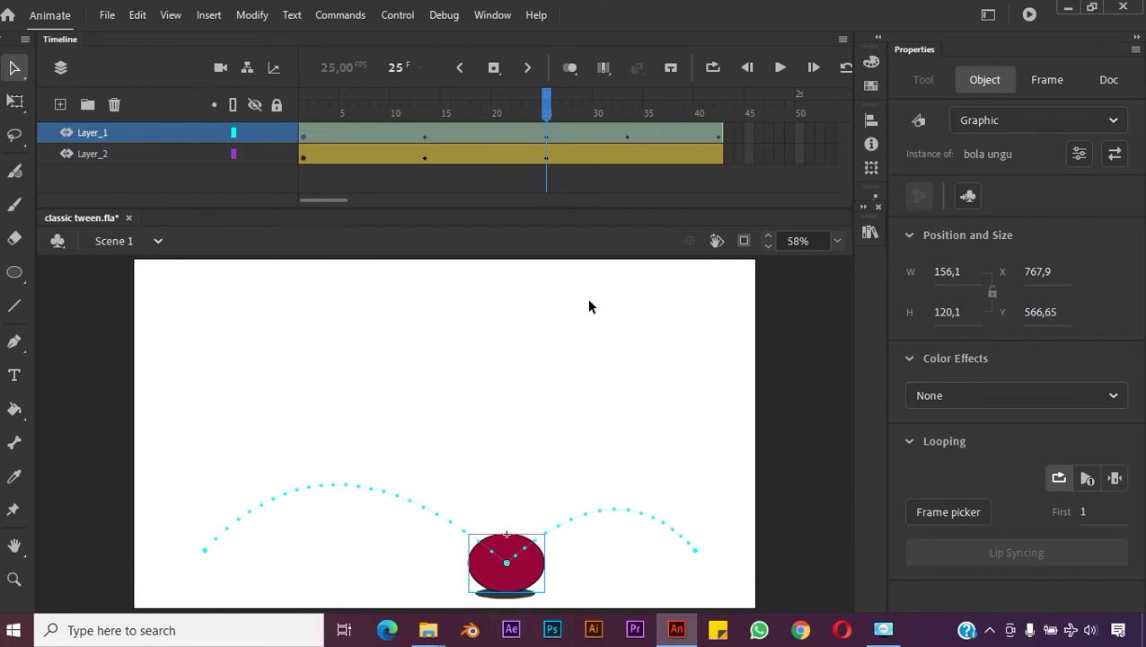
# Step: At frame 33, move the shadow horizontally to X about 899, beneath the ball on its second bounce
pyautogui.moveTo(546, 135); pyautogui.dragTo(627, 137)
pyautogui.click(617, 182)
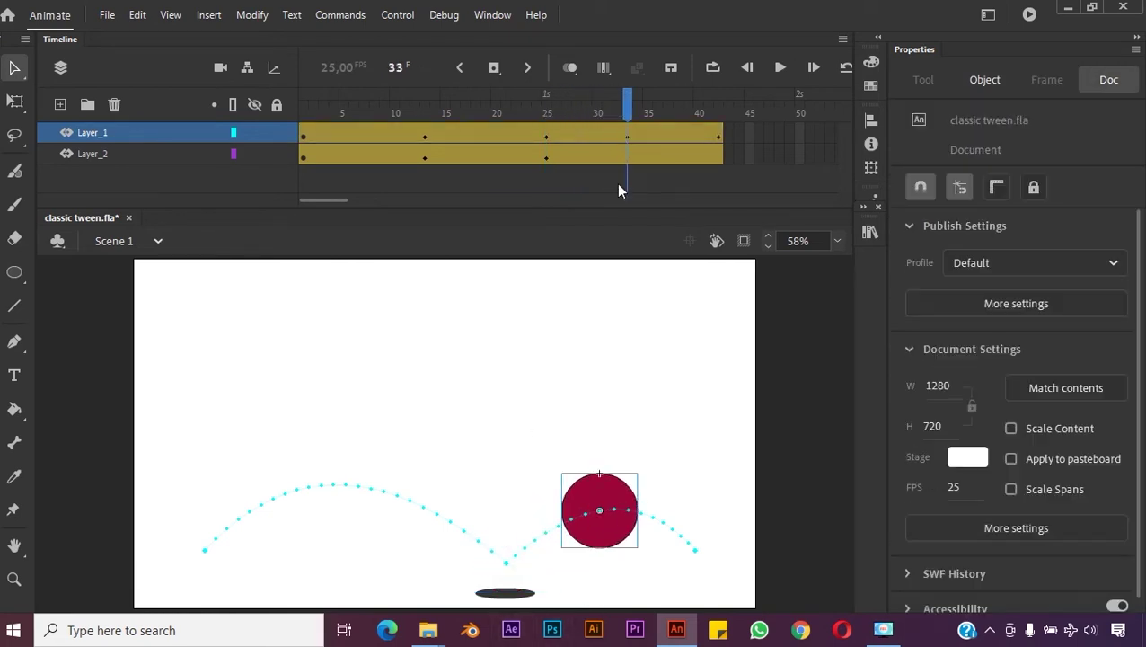
pyautogui.click(519, 598)
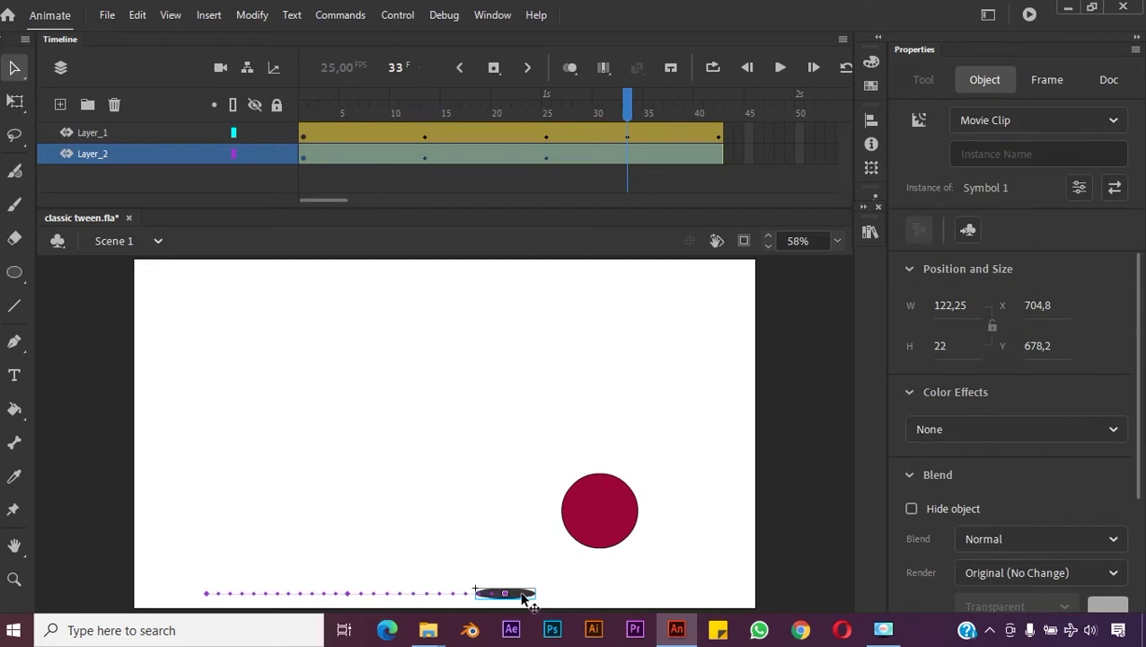
pyautogui.moveTo(523, 596); pyautogui.dragTo(619, 603)
pyautogui.press('shift')
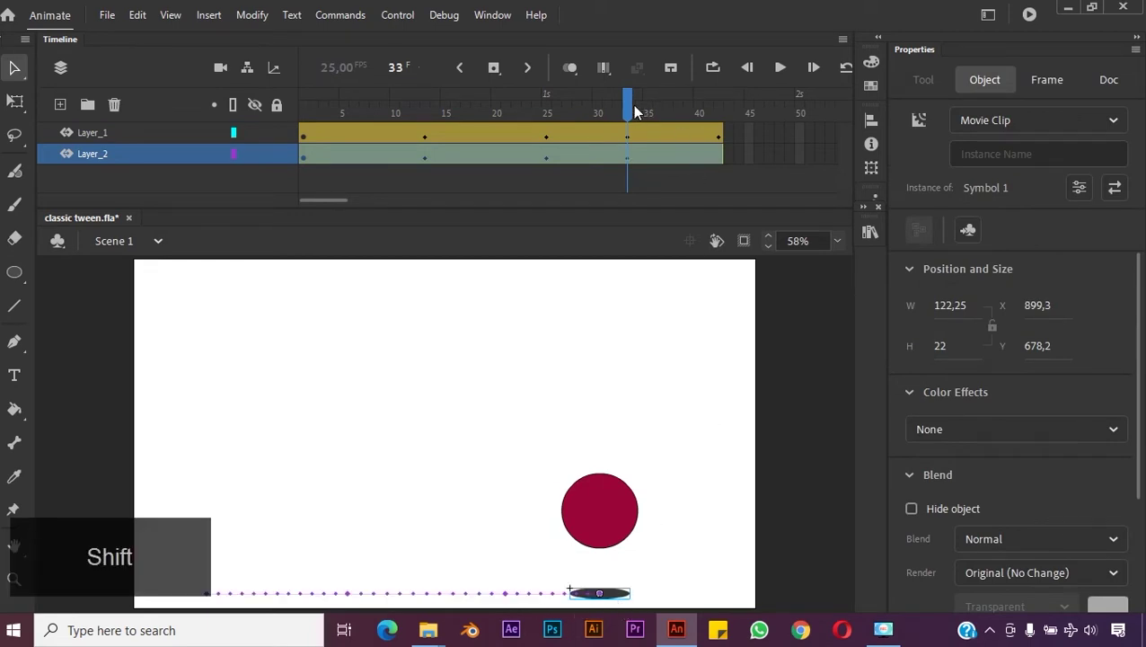
# Step: At frame 42, move the shadow under the ball's final position and nudge it right until it is centred
pyautogui.moveTo(632, 105); pyautogui.dragTo(715, 117)
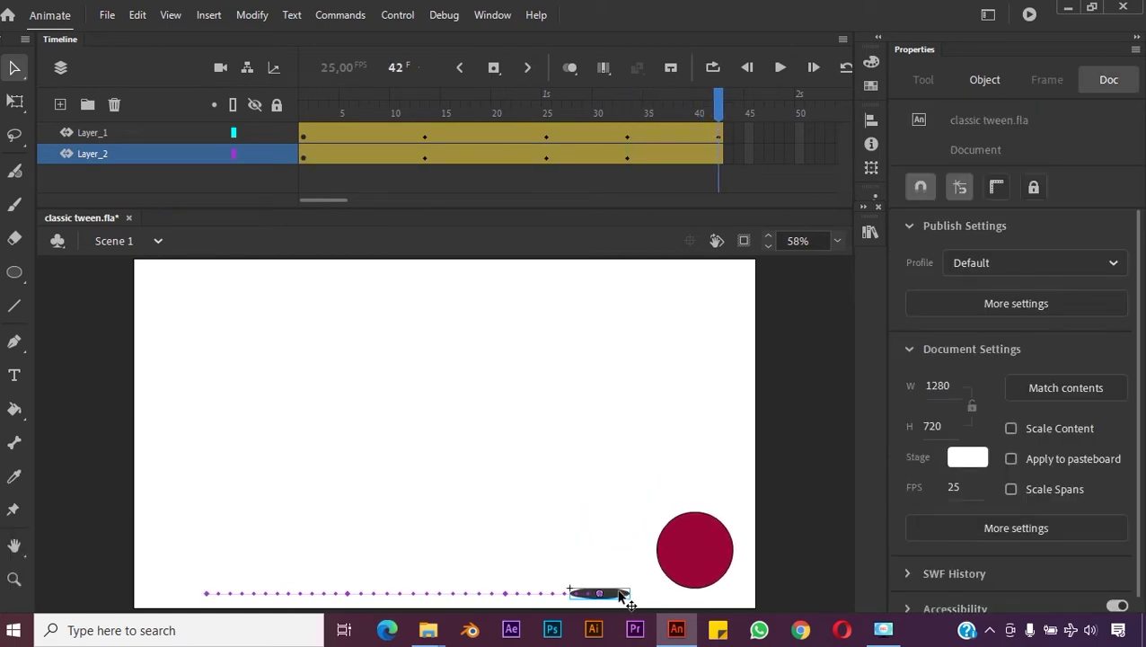
pyautogui.moveTo(619, 594); pyautogui.dragTo(699, 586)
pyautogui.hotkey('ctrl', 'z')
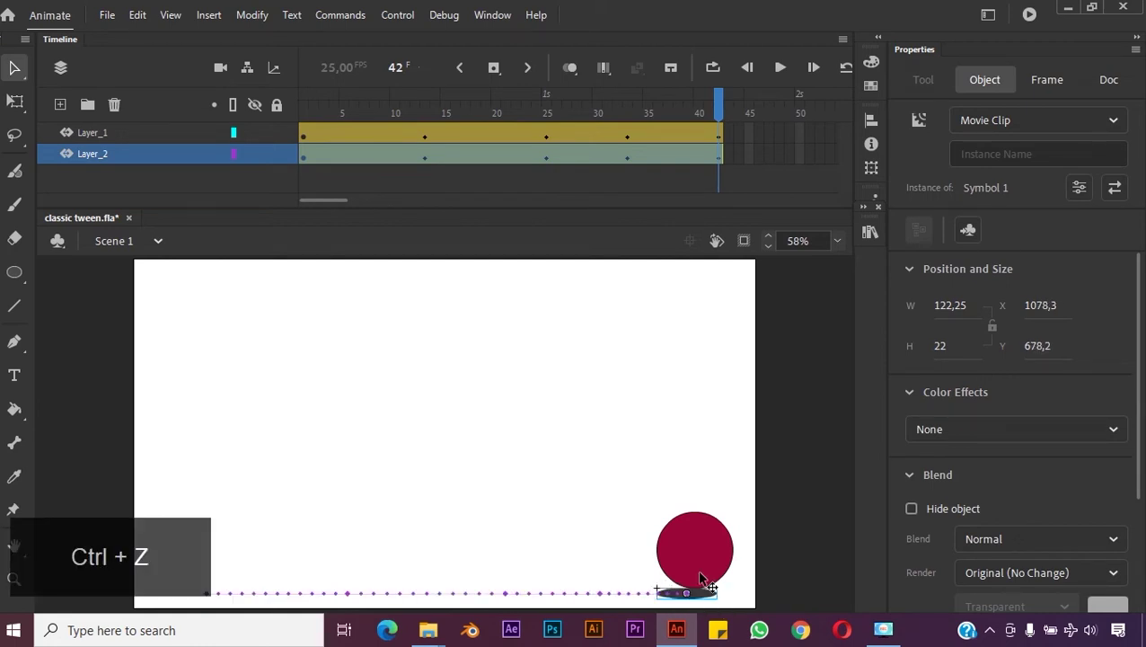
pyautogui.press('Right')
pyautogui.press('Right')
pyautogui.press('Right')
pyautogui.press('Right')
pyautogui.press('Right')
pyautogui.press('Right')
pyautogui.press('Right')
pyautogui.press('Right')
pyautogui.press('Right')
pyautogui.press('Right')
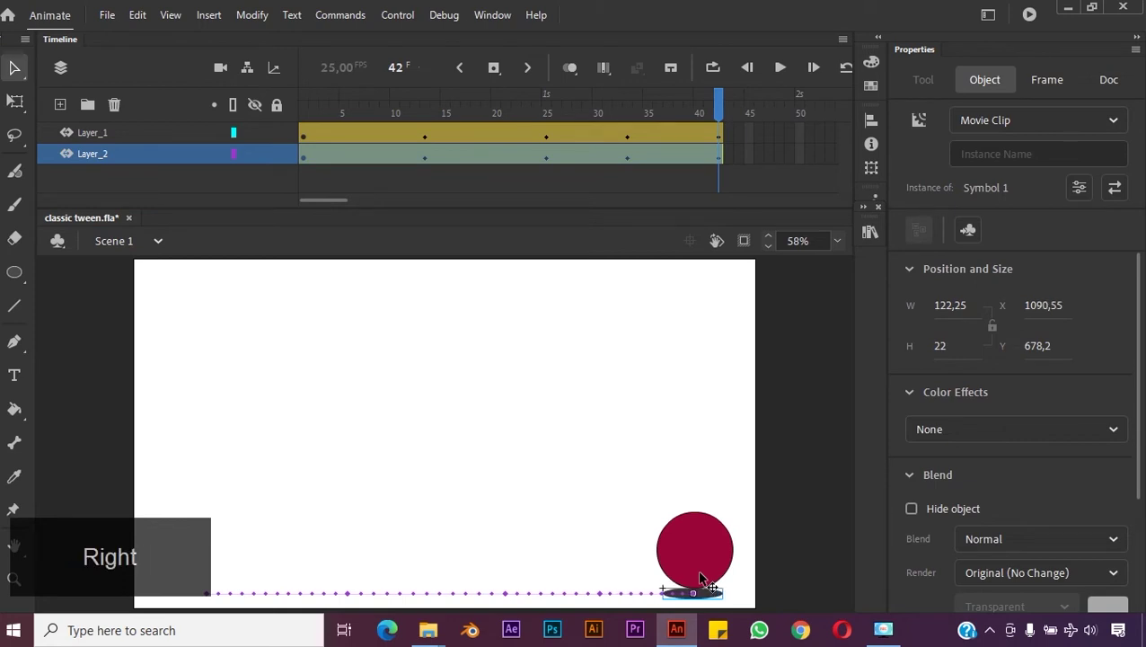
pyautogui.press('Right')
# Step: Play the animation from frame 1 to check that the shadow follows the bouncing ball, and return to the start
pyautogui.moveTo(719, 108); pyautogui.dragTo(310, 117)
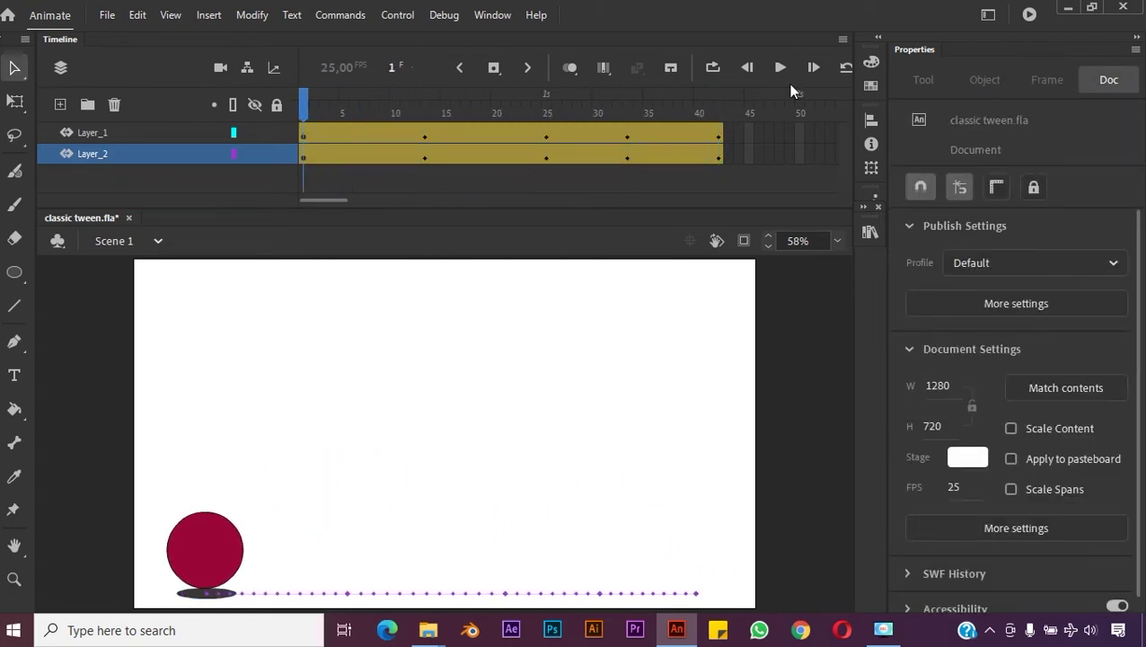
pyautogui.click(780, 69)
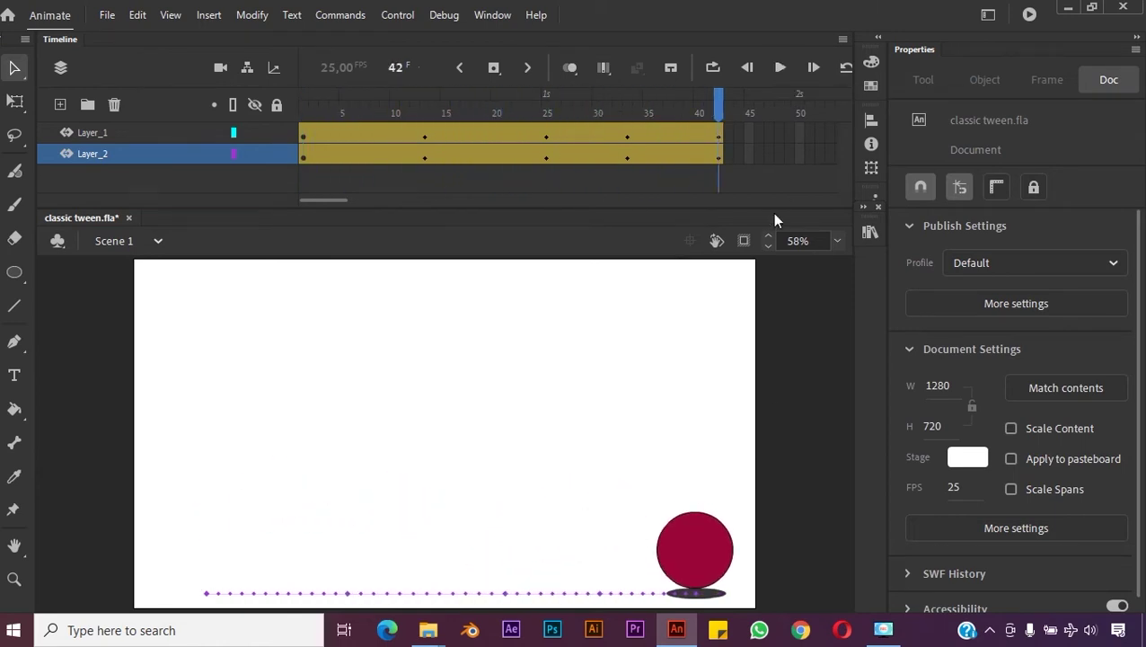
pyautogui.moveTo(721, 108); pyautogui.dragTo(301, 111)
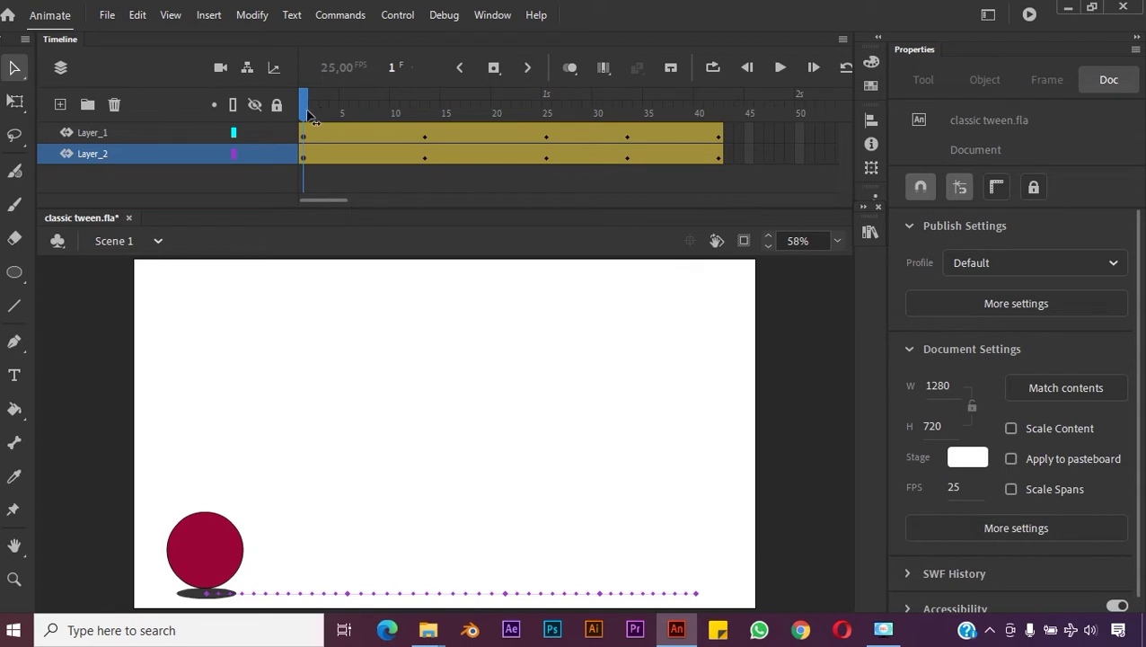
# Step: Go to the shadow's keyframe at frame 13 and lock the ball's layer, Layer_1
pyautogui.moveTo(310, 117); pyautogui.dragTo(424, 144)
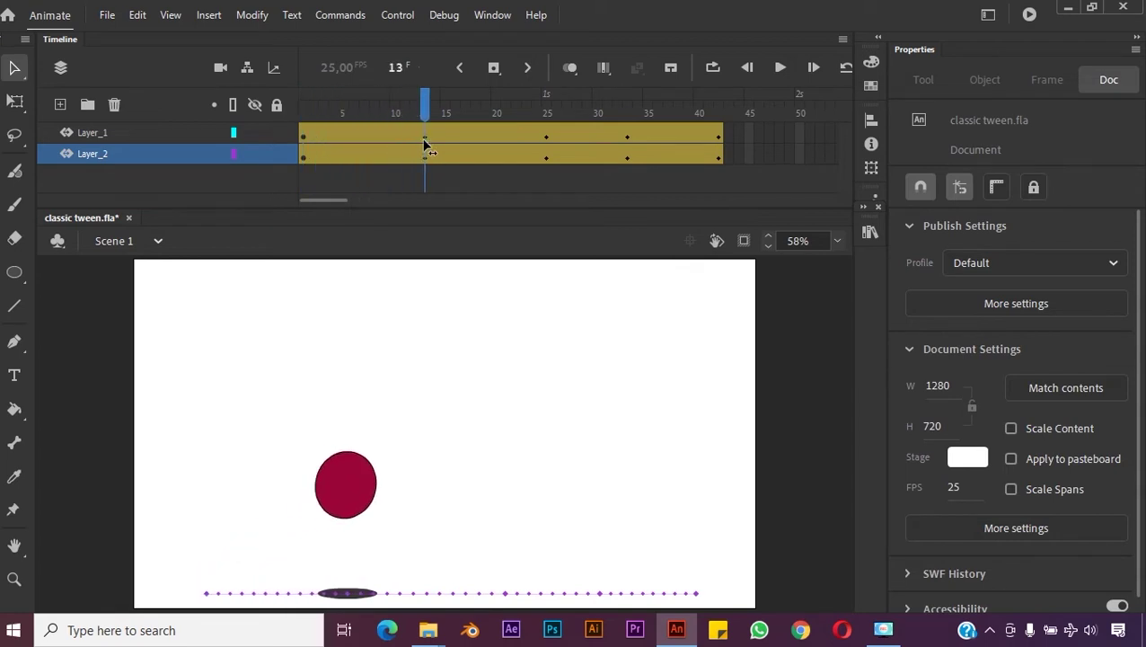
pyautogui.click(351, 594)
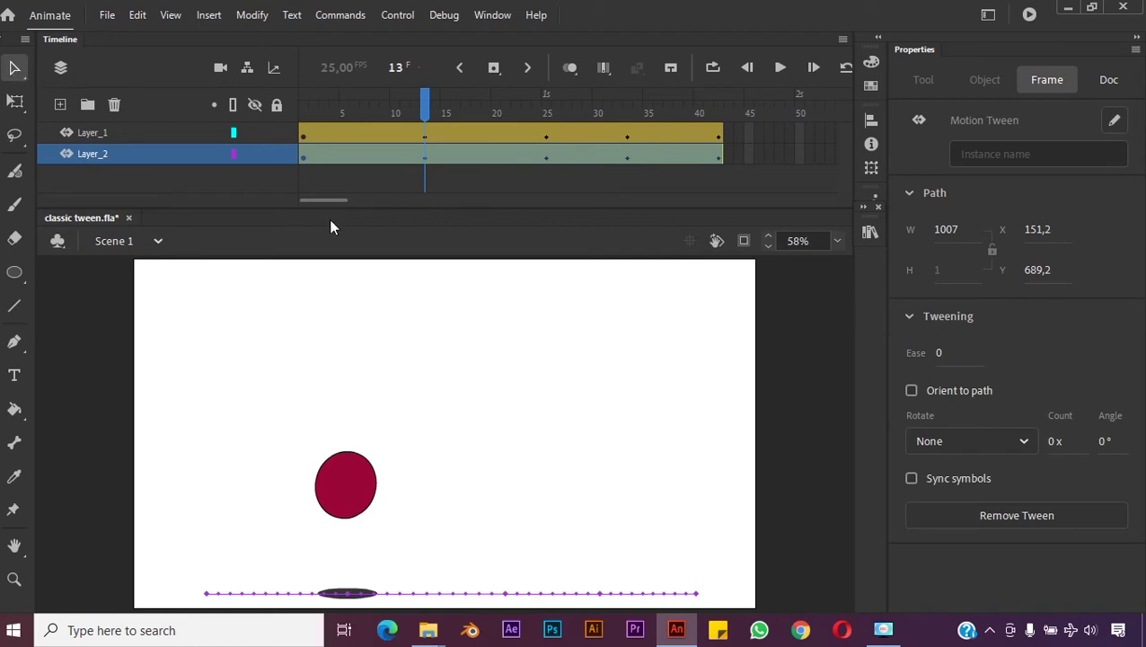
pyautogui.click(275, 134)
pyautogui.click(376, 199)
pyautogui.moveTo(373, 198); pyautogui.dragTo(289, 197)
pyautogui.click(403, 154)
pyautogui.click(425, 159)
pyautogui.click(255, 132)
pyautogui.click(253, 131)
pyautogui.click(709, 310)
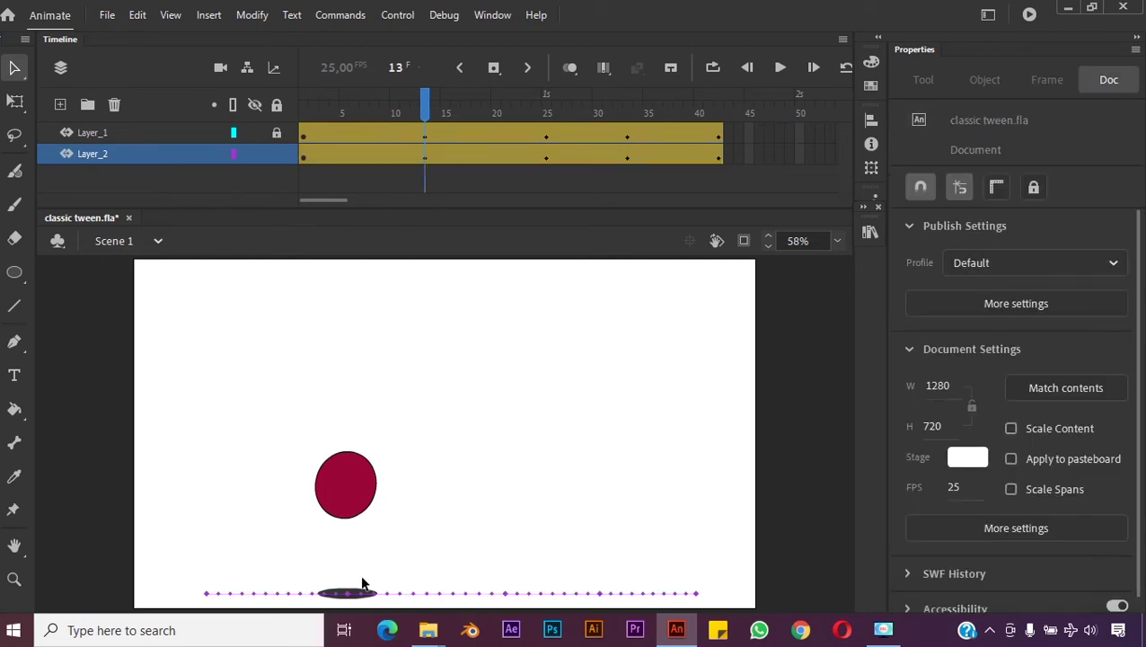
# Step: Select the shadow with its motion path at frame 13 and convert it to a graphic symbol named "shading"
pyautogui.click(356, 596)
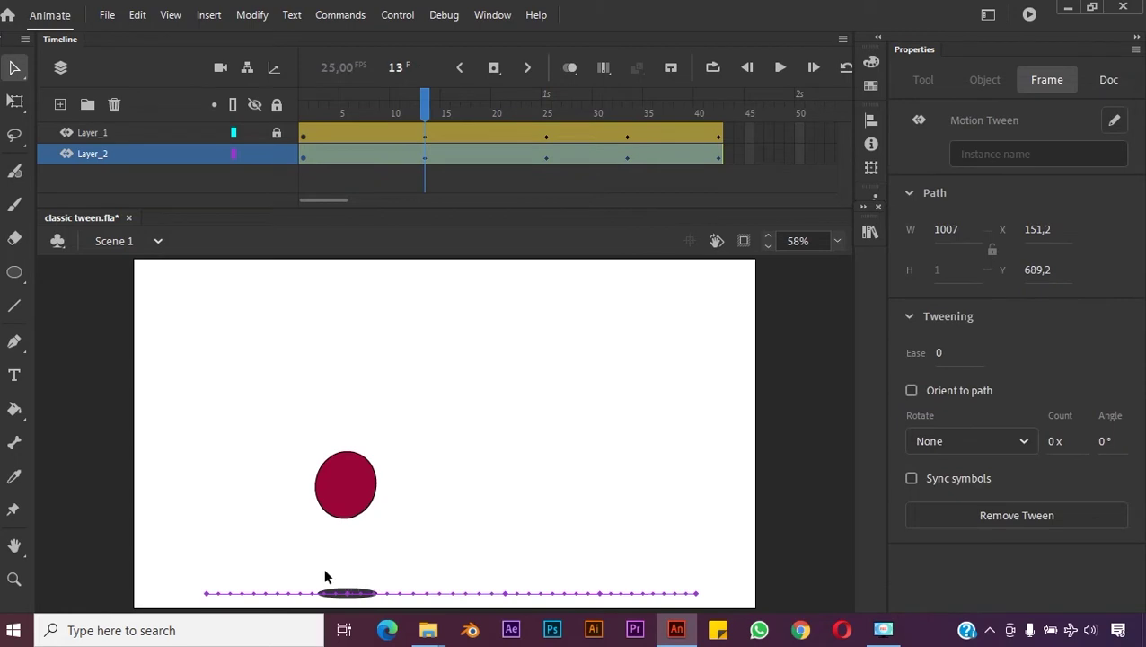
pyautogui.moveTo(299, 562); pyautogui.dragTo(394, 611)
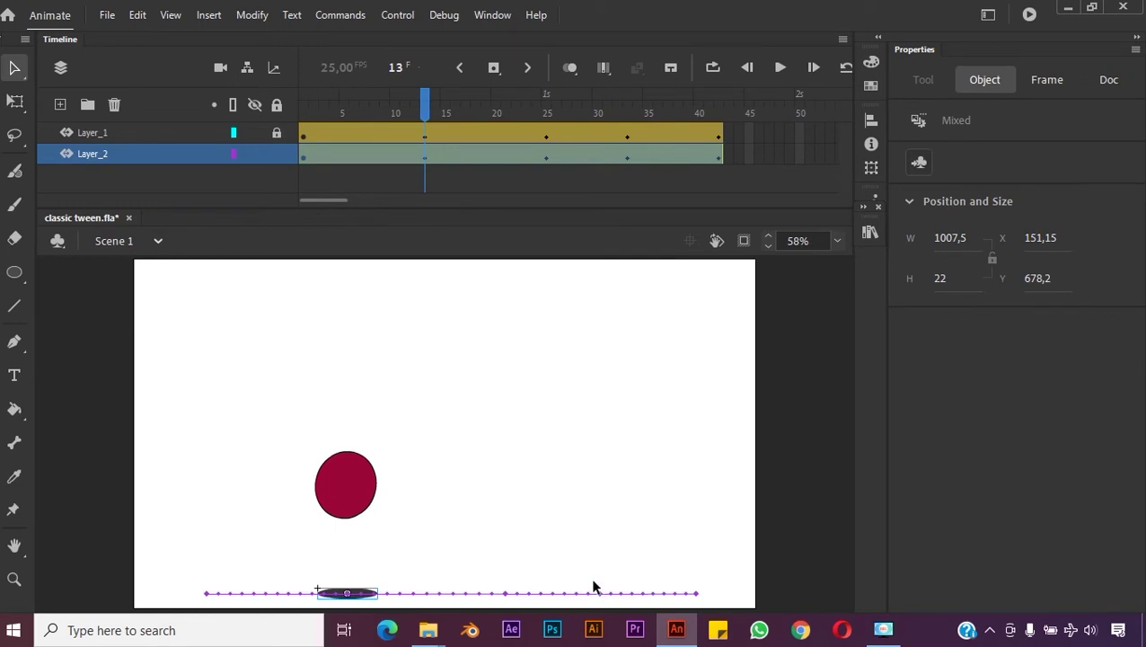
pyautogui.click(620, 524)
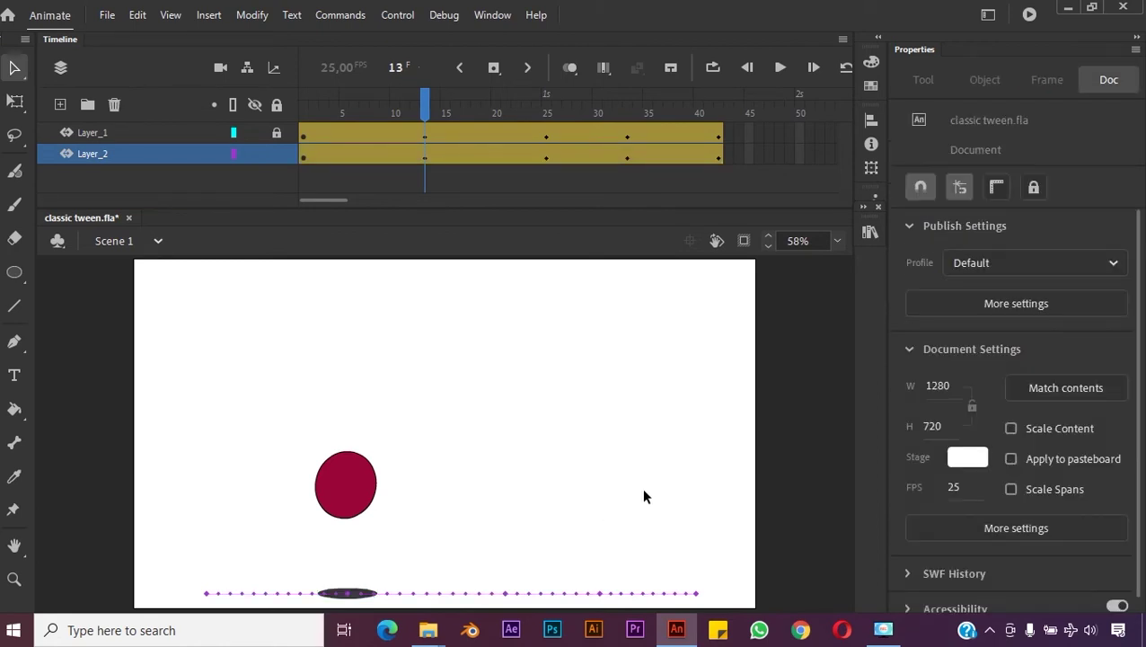
pyautogui.moveTo(303, 568); pyautogui.dragTo(412, 618)
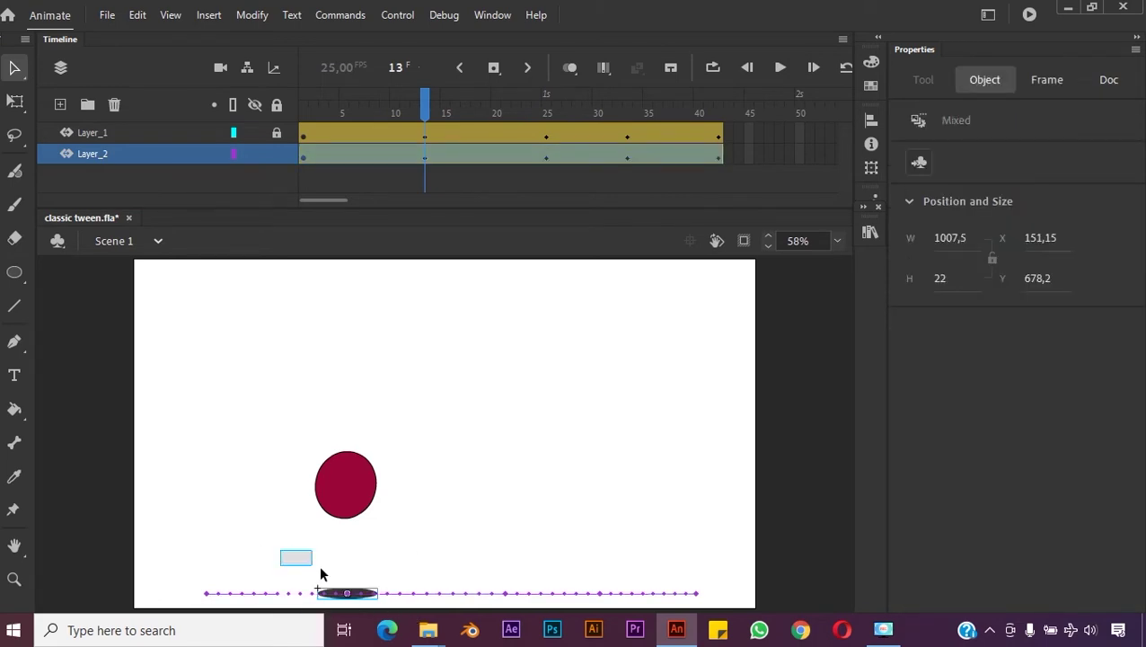
pyautogui.moveTo(321, 573); pyautogui.dragTo(404, 609)
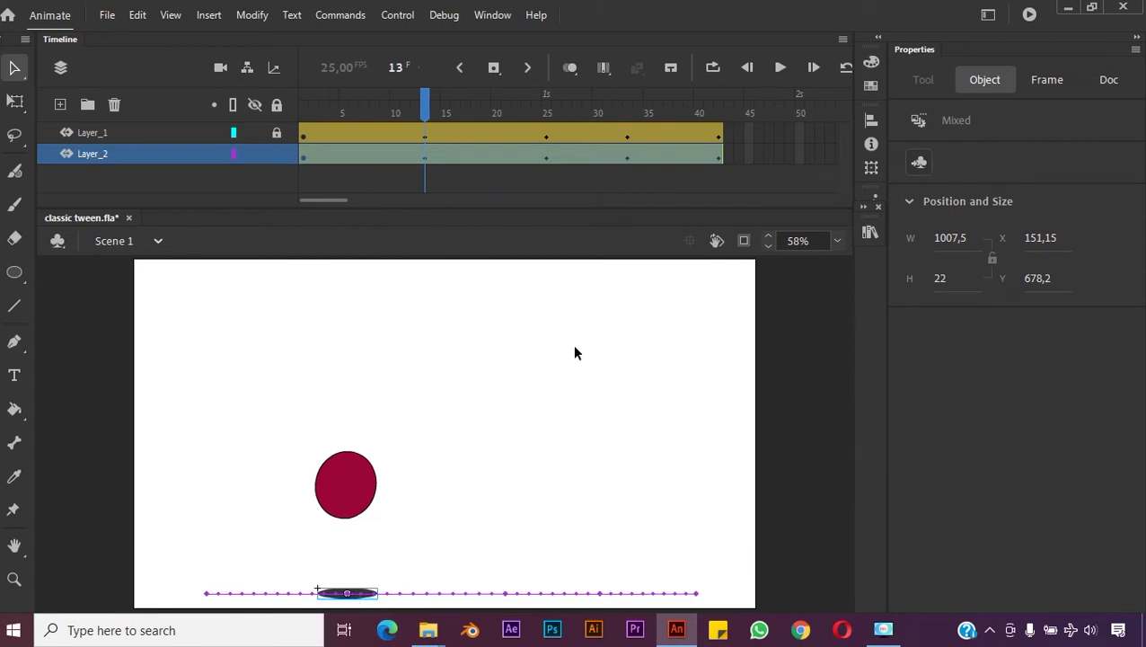
pyautogui.click(920, 164)
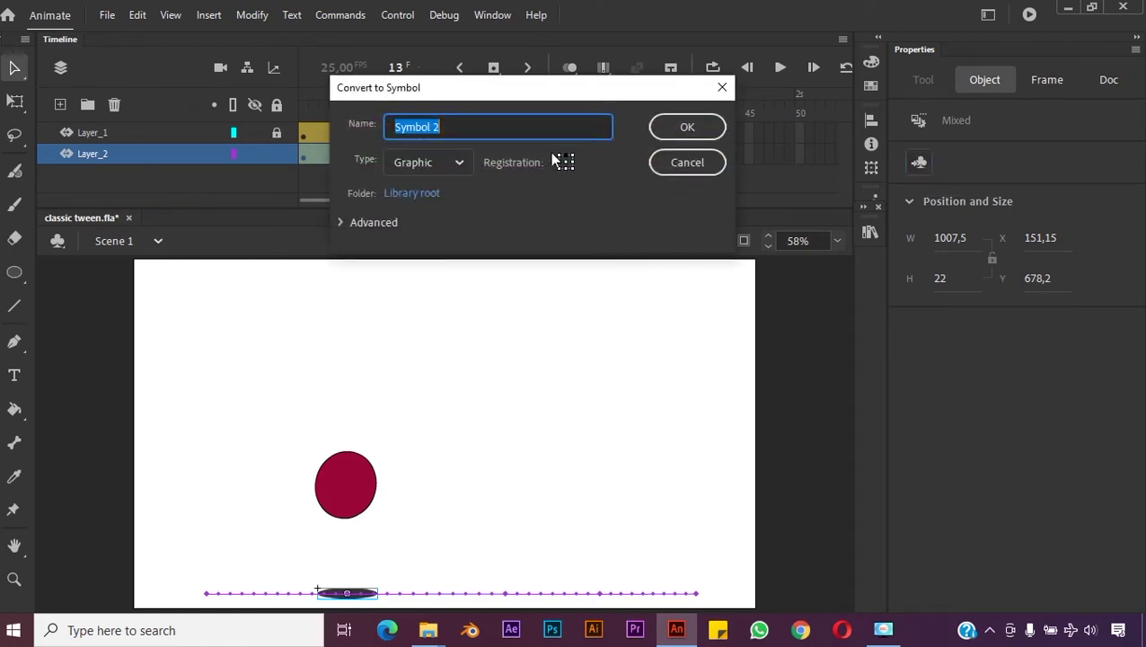
pyautogui.click(519, 130)
pyautogui.moveTo(519, 129); pyautogui.dragTo(390, 125)
pyautogui.write('shading')
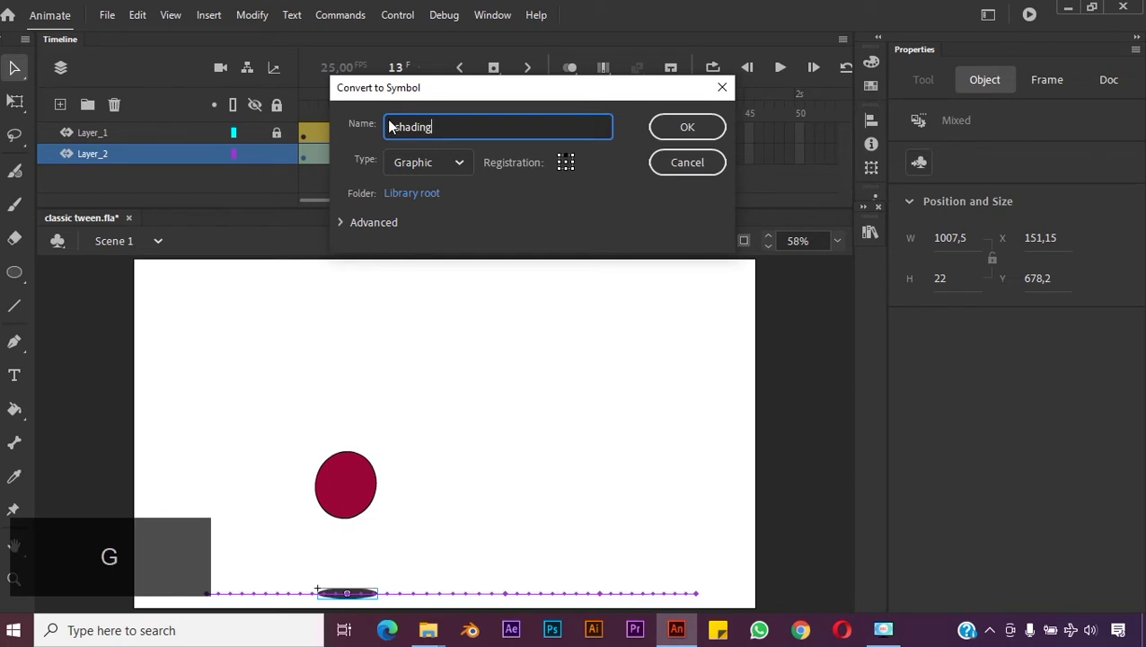
pyautogui.click(689, 128)
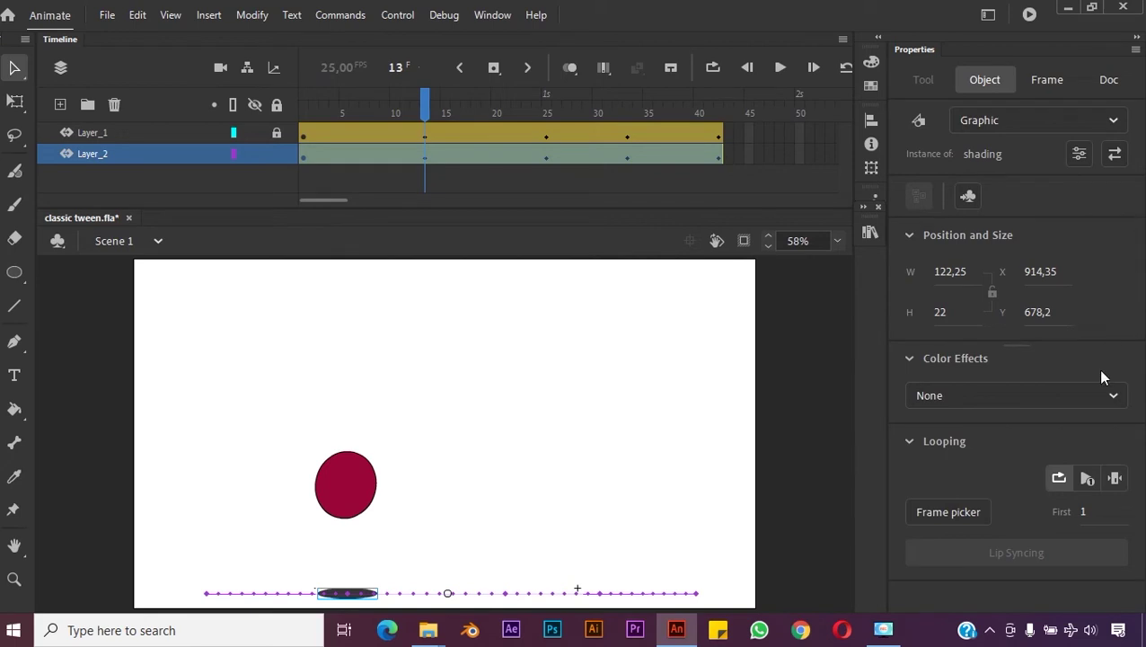
# Step: Apply an Alpha colour effect to the shadow at frame 13 and lower its opacity to a faint grey
pyautogui.click(1114, 401)
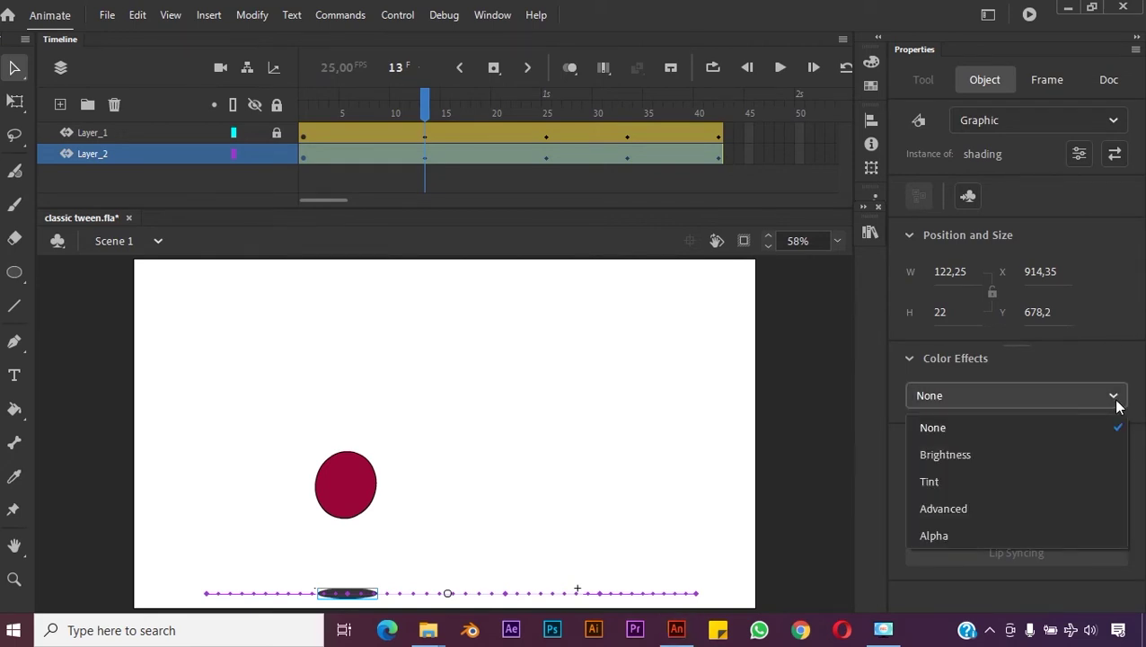
pyautogui.click(934, 536)
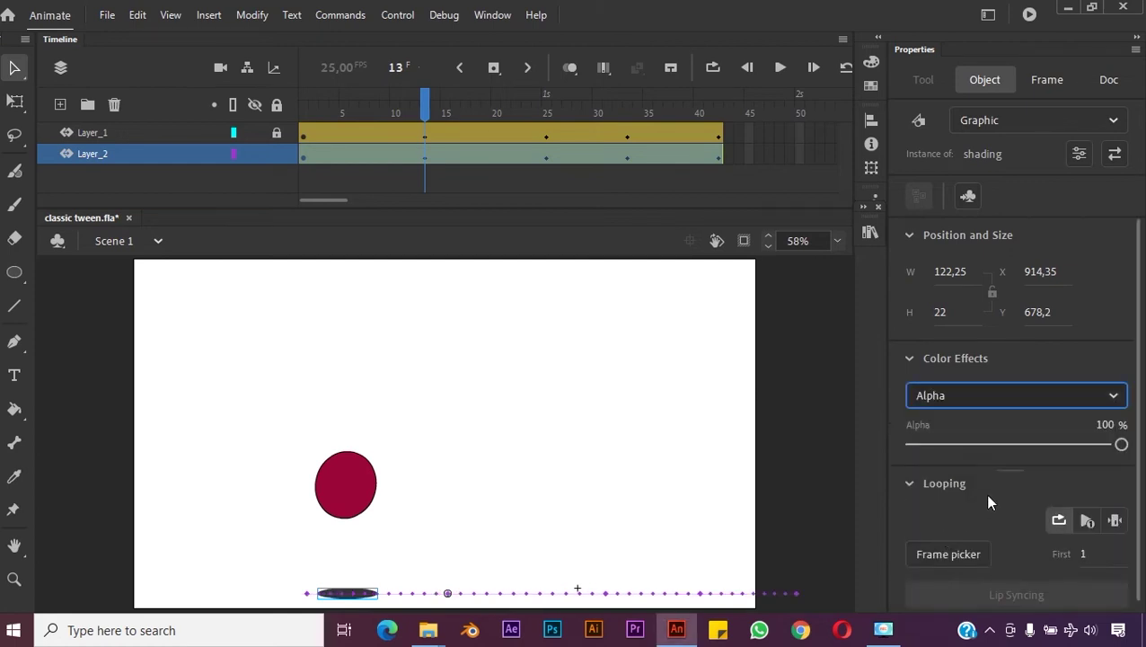
pyautogui.click(1114, 446)
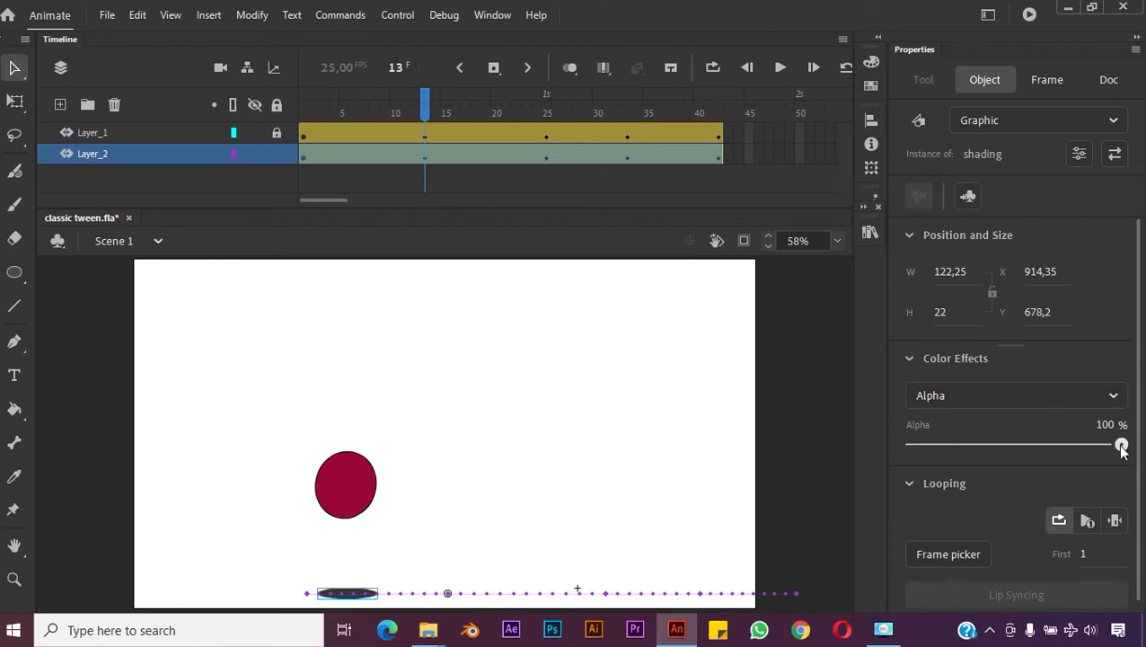
pyautogui.moveTo(1115, 446); pyautogui.dragTo(960, 445)
pyautogui.click(694, 482)
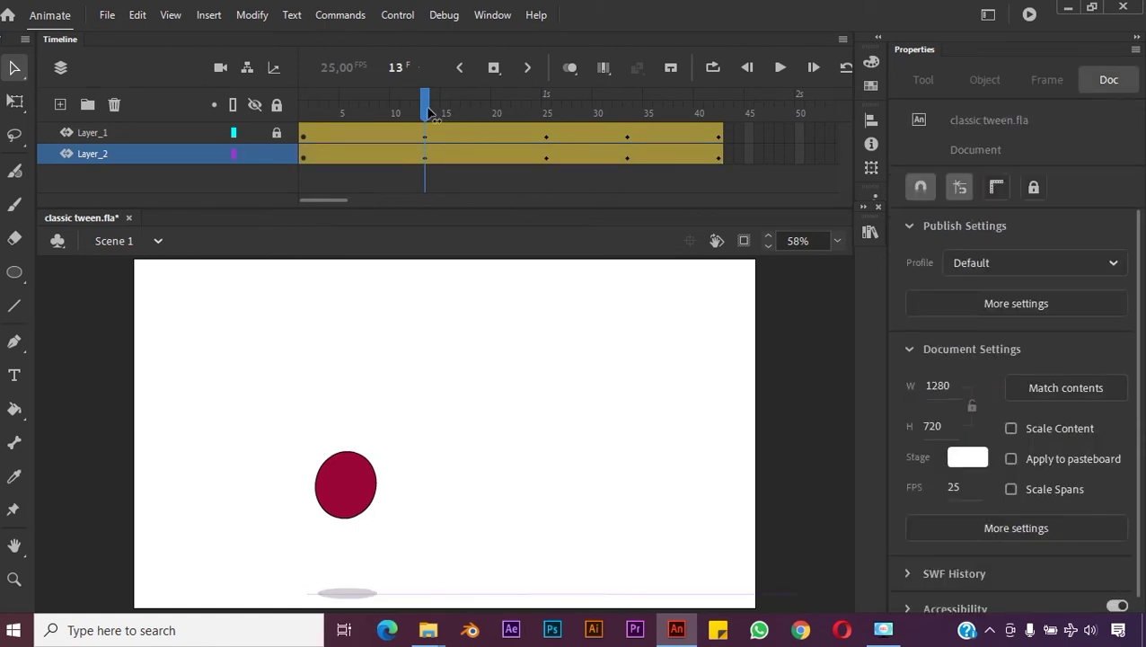
# Step: Convert the shadow with its motion path at frame 25 to a graphic symbol and set its Alpha to 100%
pyautogui.moveTo(429, 114); pyautogui.dragTo(543, 209)
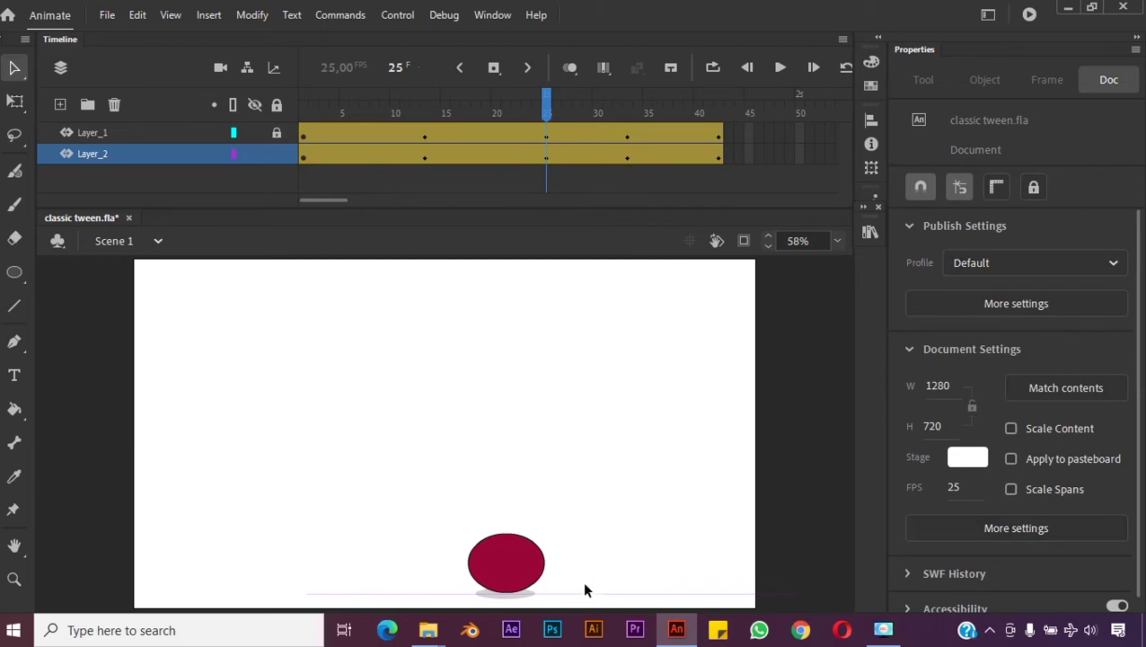
pyautogui.moveTo(443, 523); pyautogui.dragTo(566, 624)
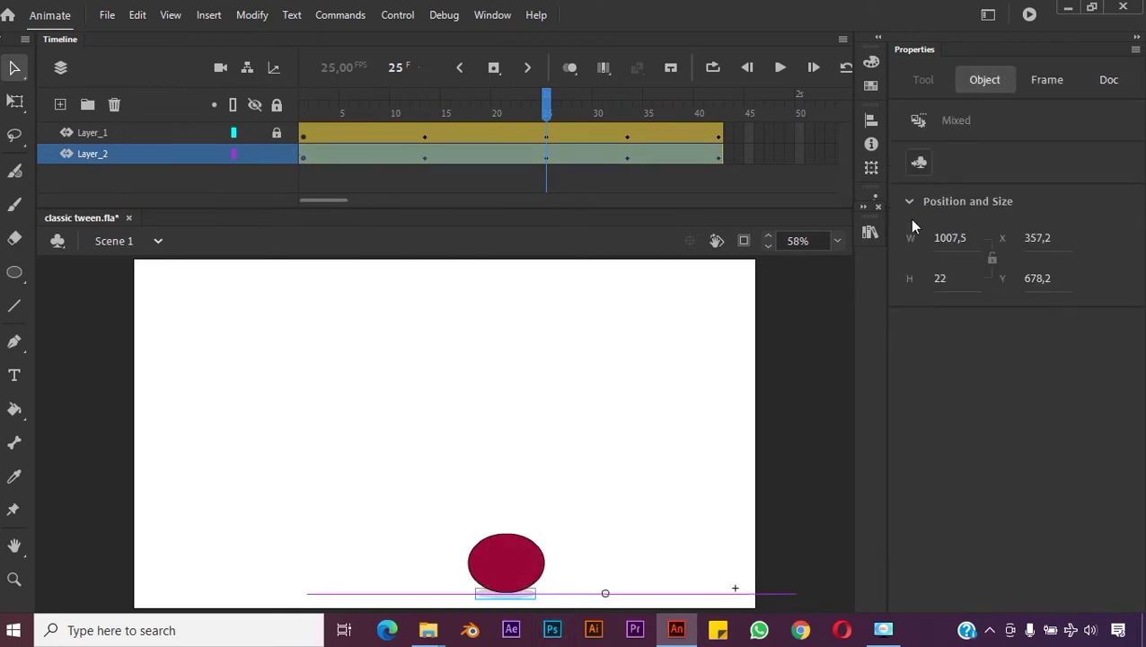
pyautogui.click(920, 164)
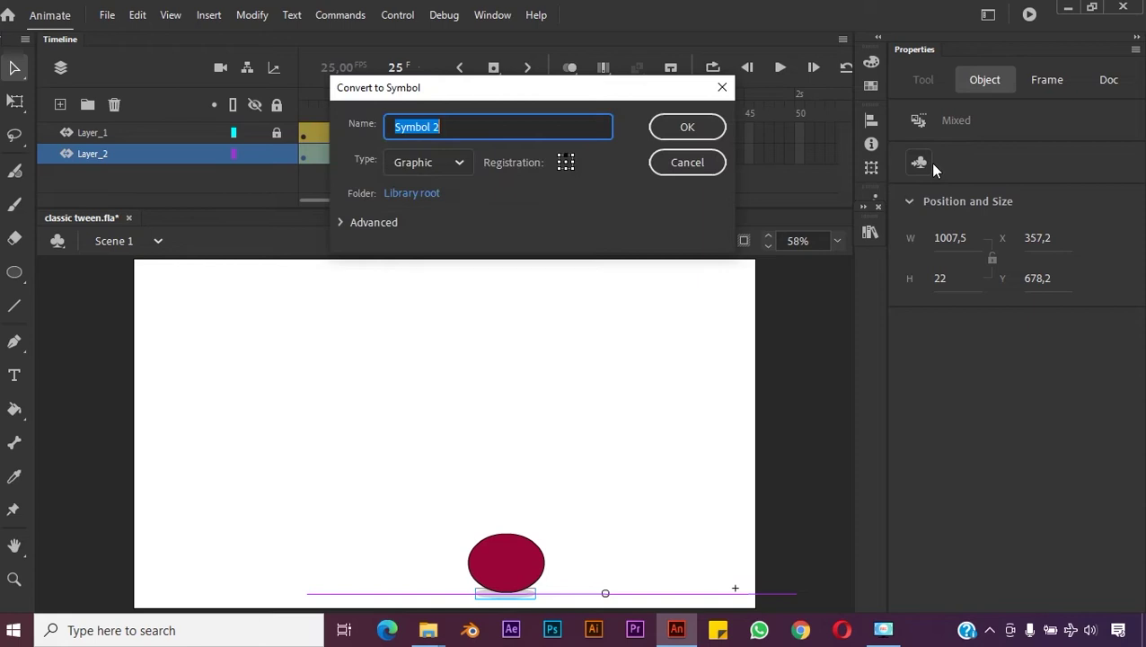
pyautogui.click(670, 133)
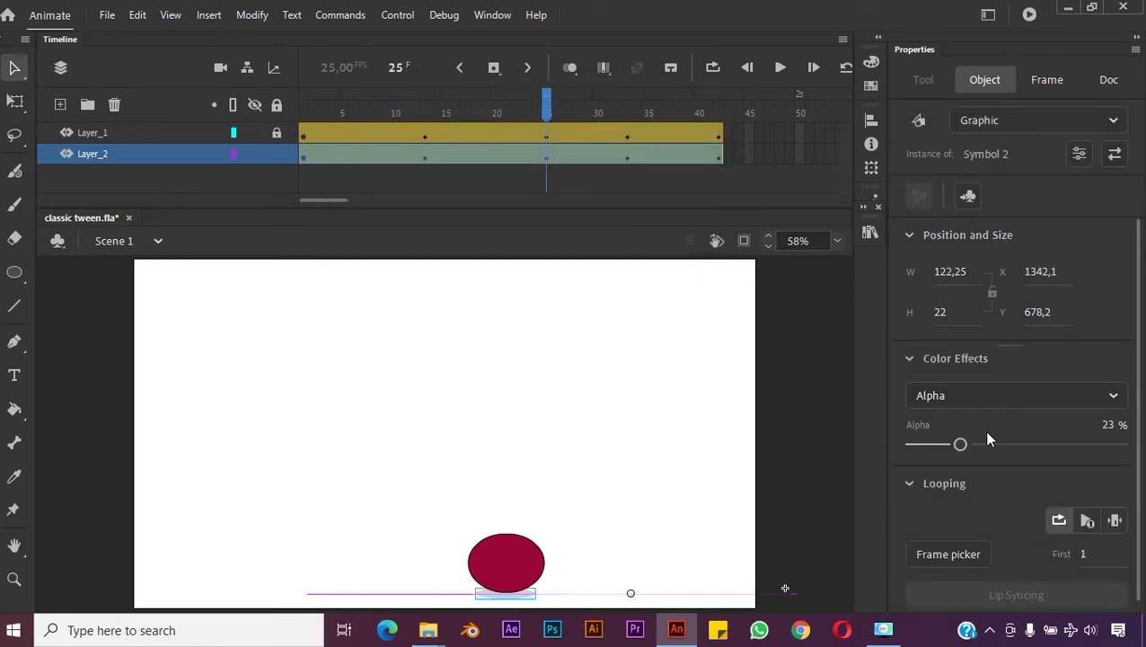
pyautogui.moveTo(961, 449); pyautogui.dragTo(1138, 481)
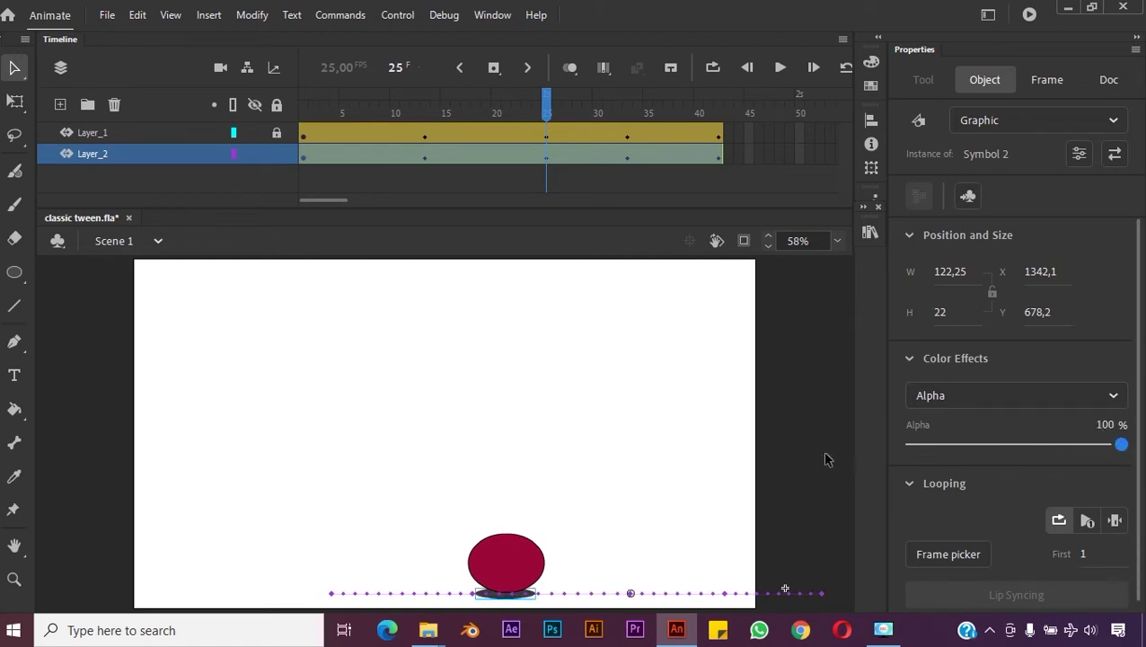
# Step: Convert the shadow with its motion path at frame 33 to a graphic symbol and lower its Alpha to 27%
pyautogui.moveTo(548, 112); pyautogui.dragTo(627, 118)
pyautogui.click(807, 223)
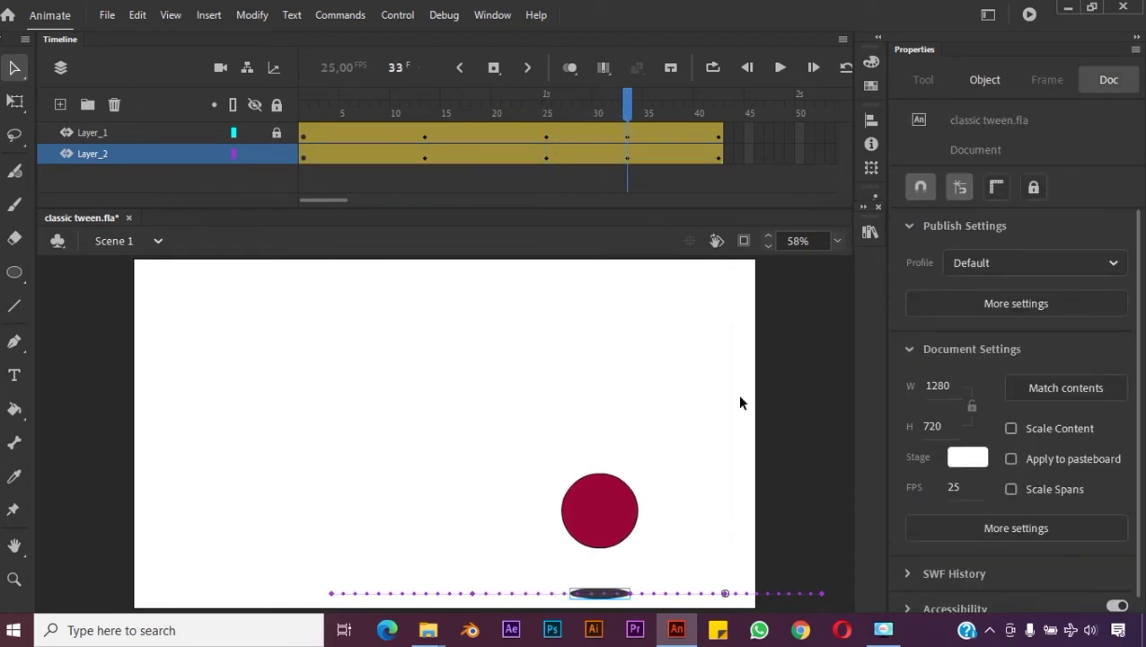
pyautogui.moveTo(554, 564); pyautogui.dragTo(655, 620)
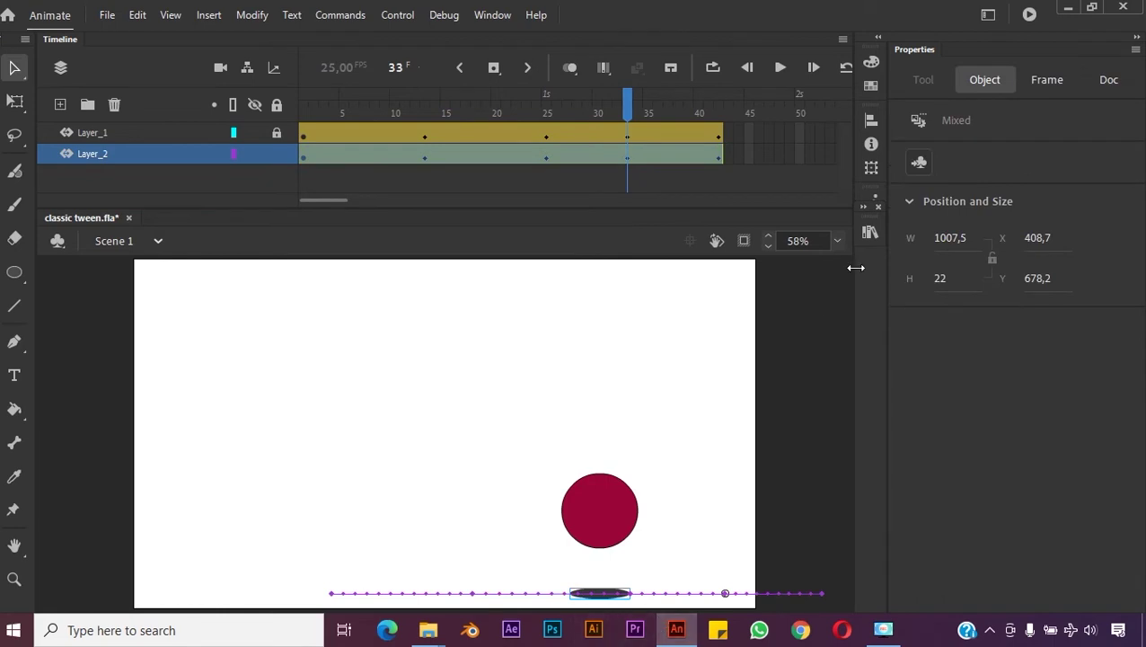
pyautogui.click(922, 163)
pyautogui.click(705, 127)
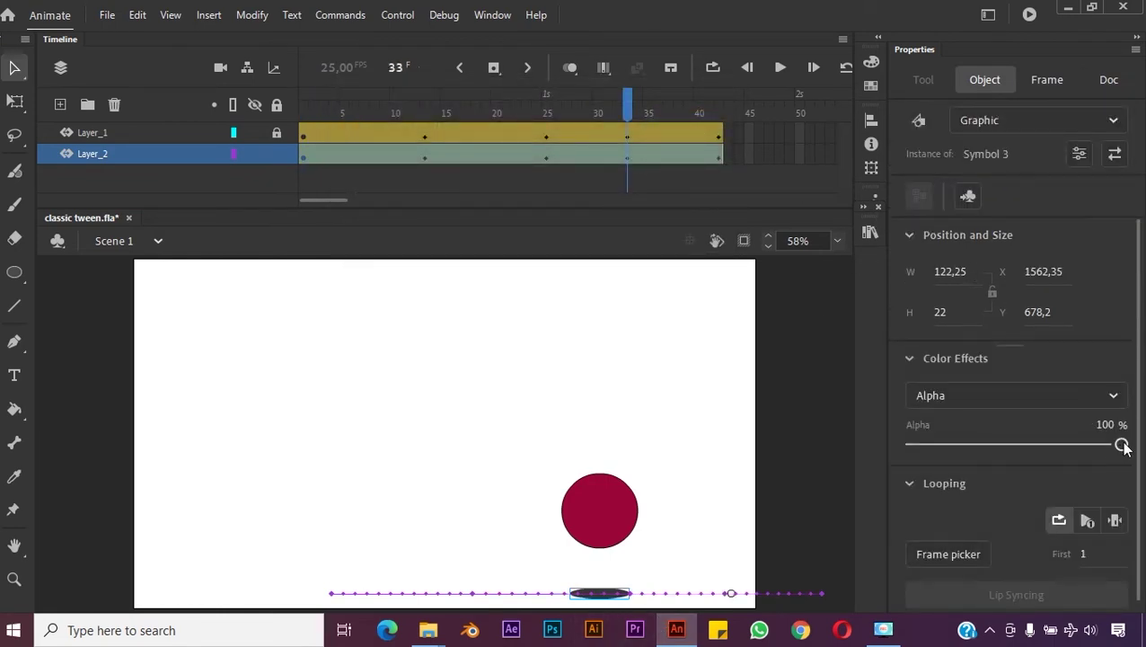
pyautogui.moveTo(1121, 444); pyautogui.dragTo(969, 443)
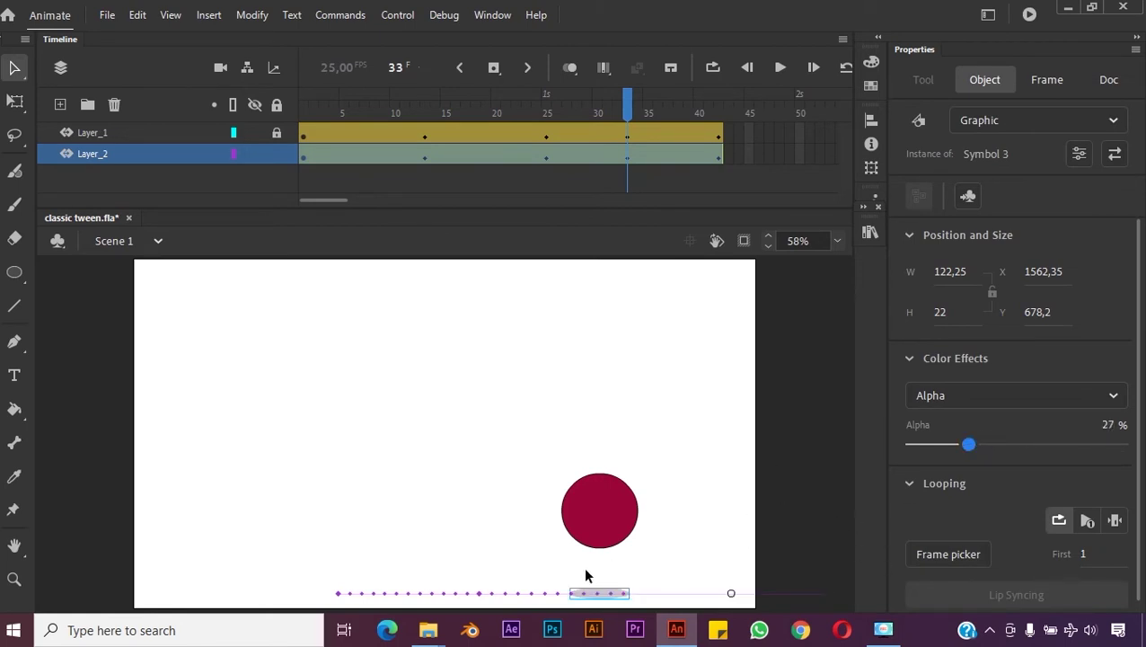
# Step: Convert the shadow with its motion path at frame 42 to a graphic symbol and raise its Alpha to 100%
pyautogui.moveTo(632, 115); pyautogui.dragTo(719, 112)
pyautogui.moveTo(639, 542); pyautogui.dragTo(756, 607)
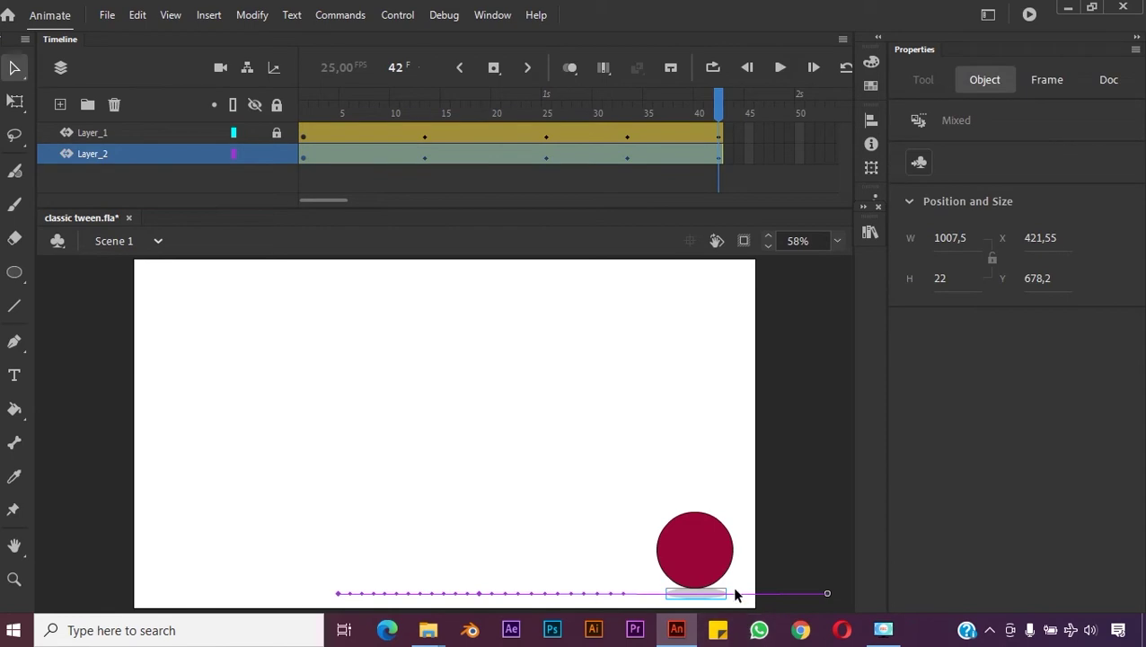
pyautogui.click(735, 593)
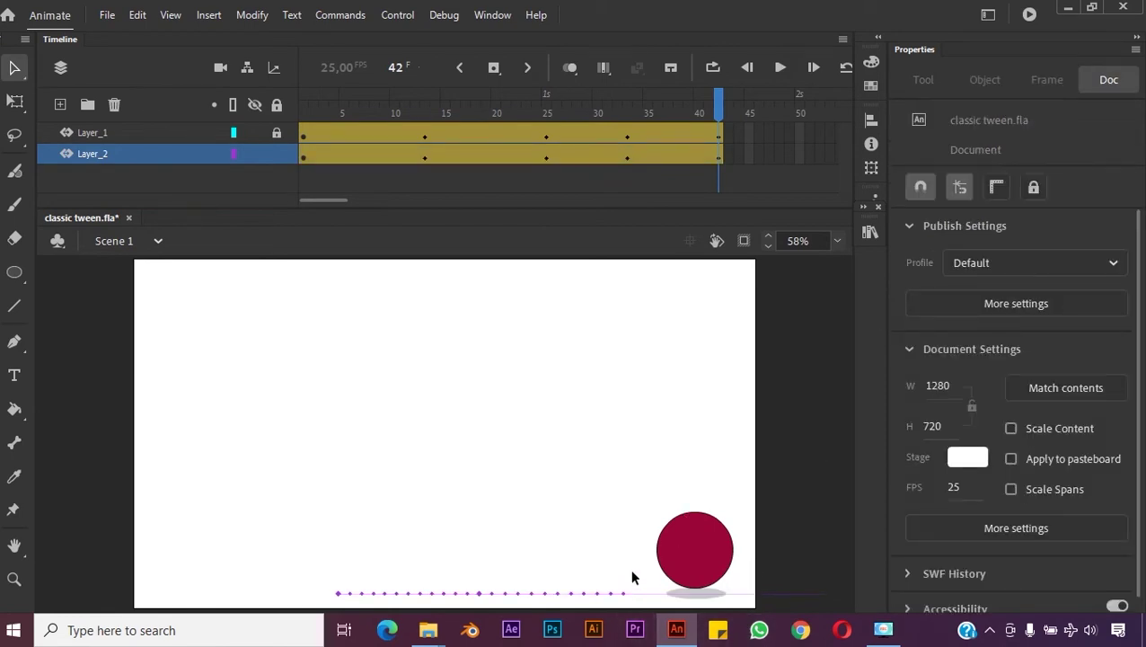
pyautogui.moveTo(632, 562); pyautogui.dragTo(774, 616)
pyautogui.click(918, 162)
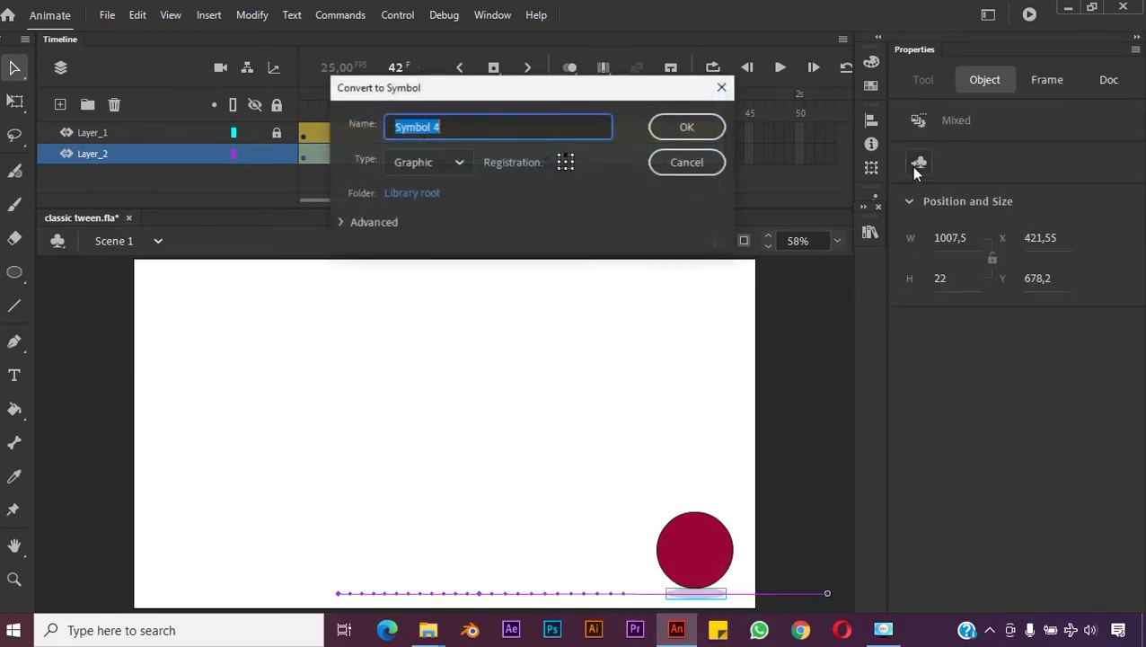
pyautogui.click(686, 128)
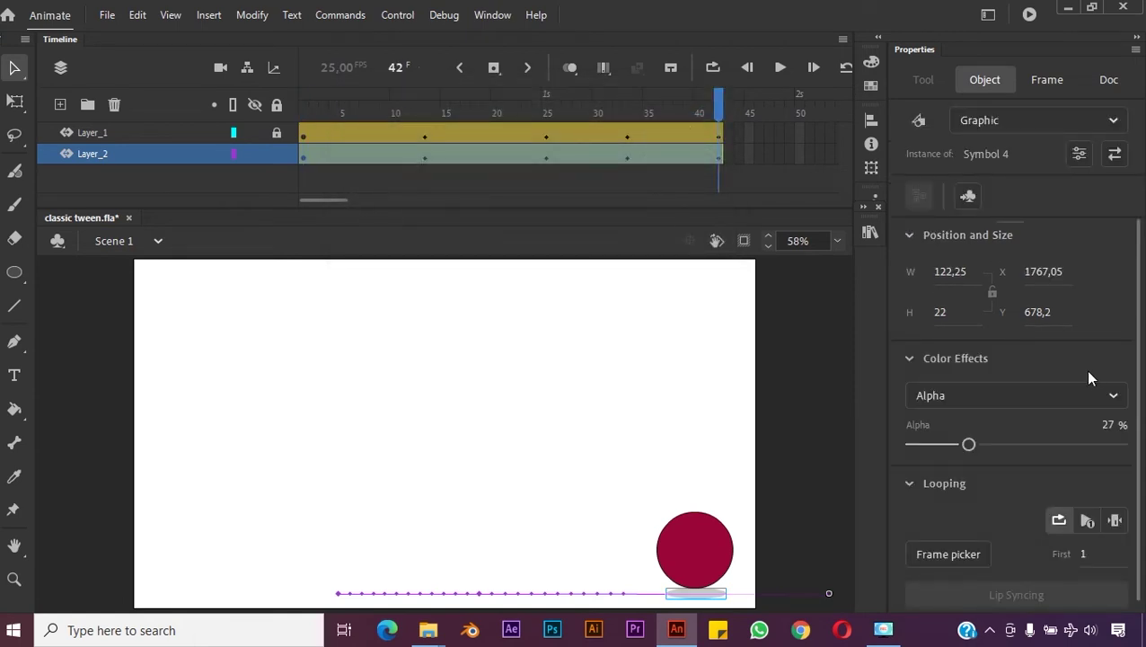
pyautogui.moveTo(969, 444); pyautogui.dragTo(1121, 444)
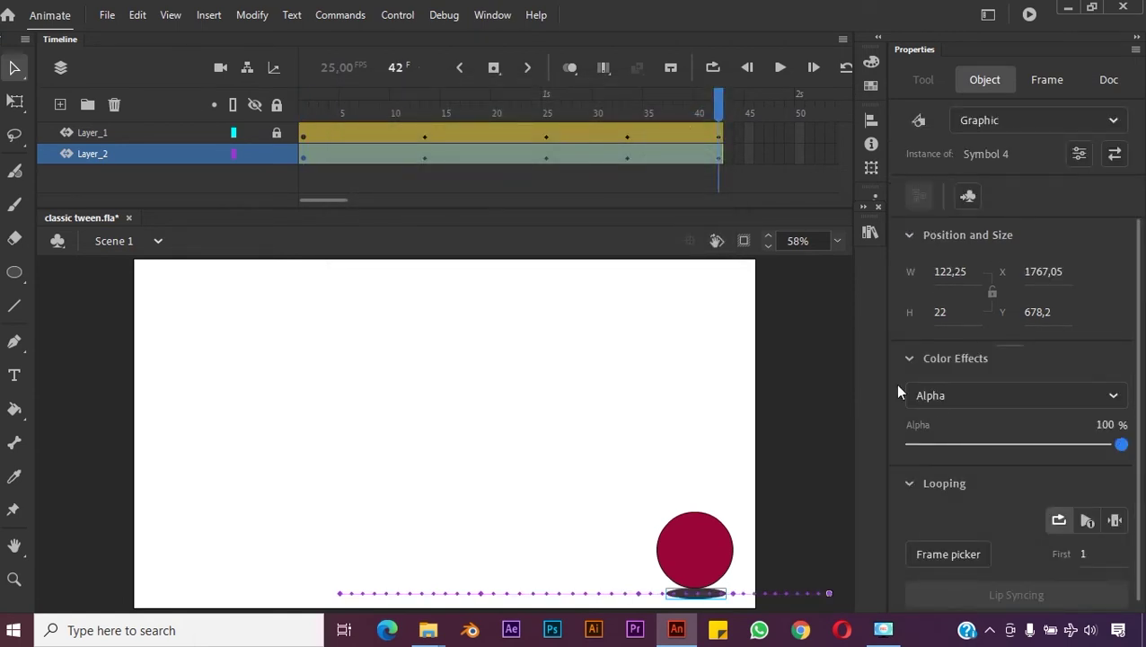
# Step: Scrub through the timeline between frames 1 and 42 to check the shadow's fading, and return to frame 1
pyautogui.moveTo(722, 113); pyautogui.dragTo(721, 199)
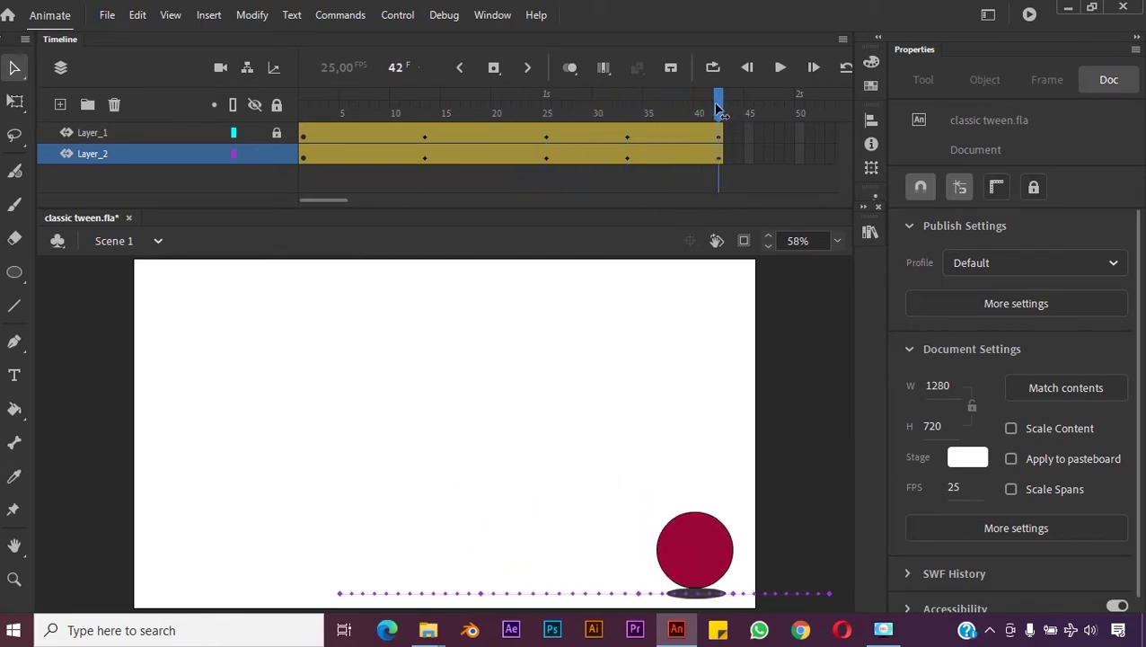
pyautogui.moveTo(719, 108); pyautogui.dragTo(306, 110)
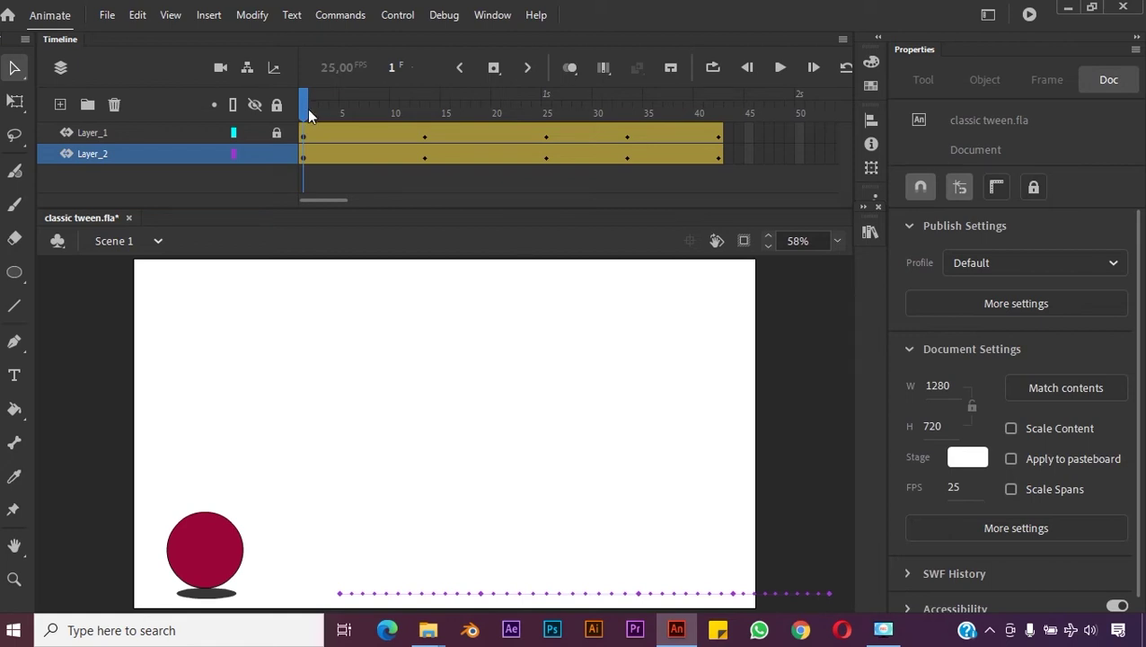
pyautogui.moveTo(304, 125); pyautogui.dragTo(303, 161)
pyautogui.moveTo(316, 115); pyautogui.dragTo(550, 178)
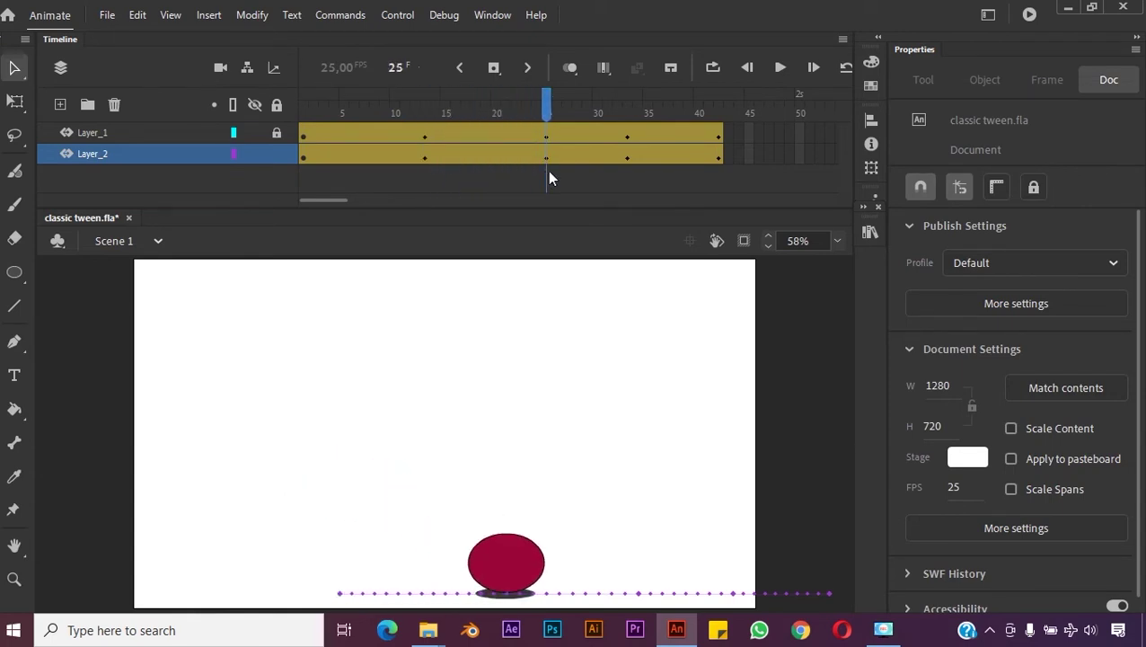
pyautogui.moveTo(552, 112); pyautogui.dragTo(293, 126)
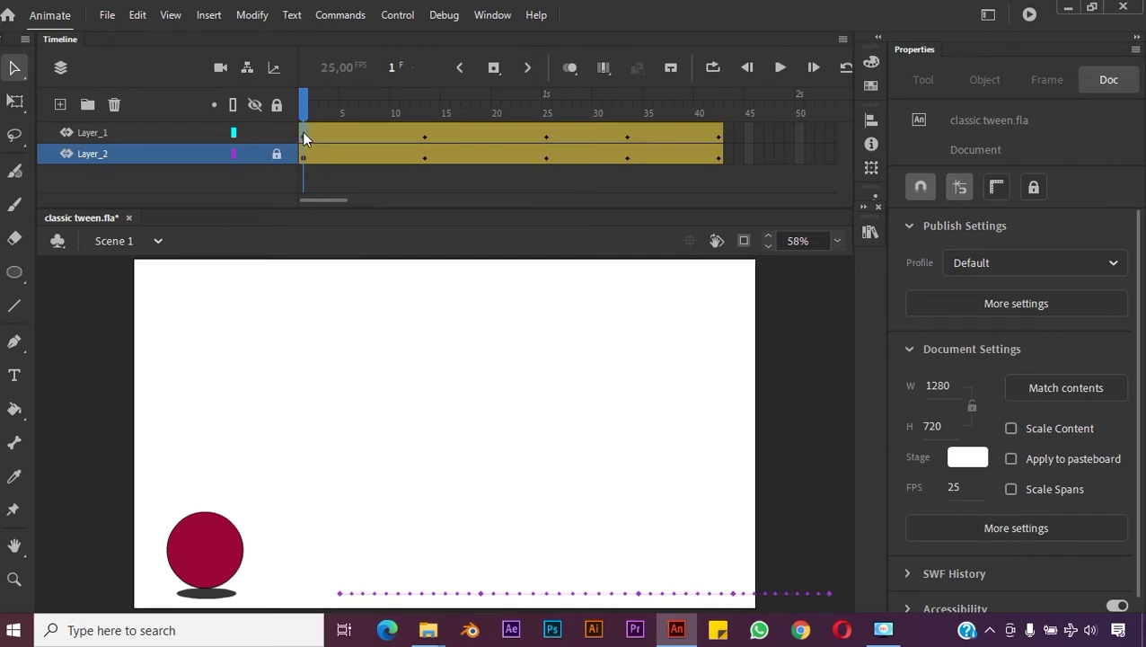
# Step: Review the ball's keyframes at frames 1 and 13 on Layer_1 and select the one at frame 13
pyautogui.click(302, 131)
pyautogui.moveTo(302, 114); pyautogui.dragTo(424, 137)
pyautogui.click(425, 137)
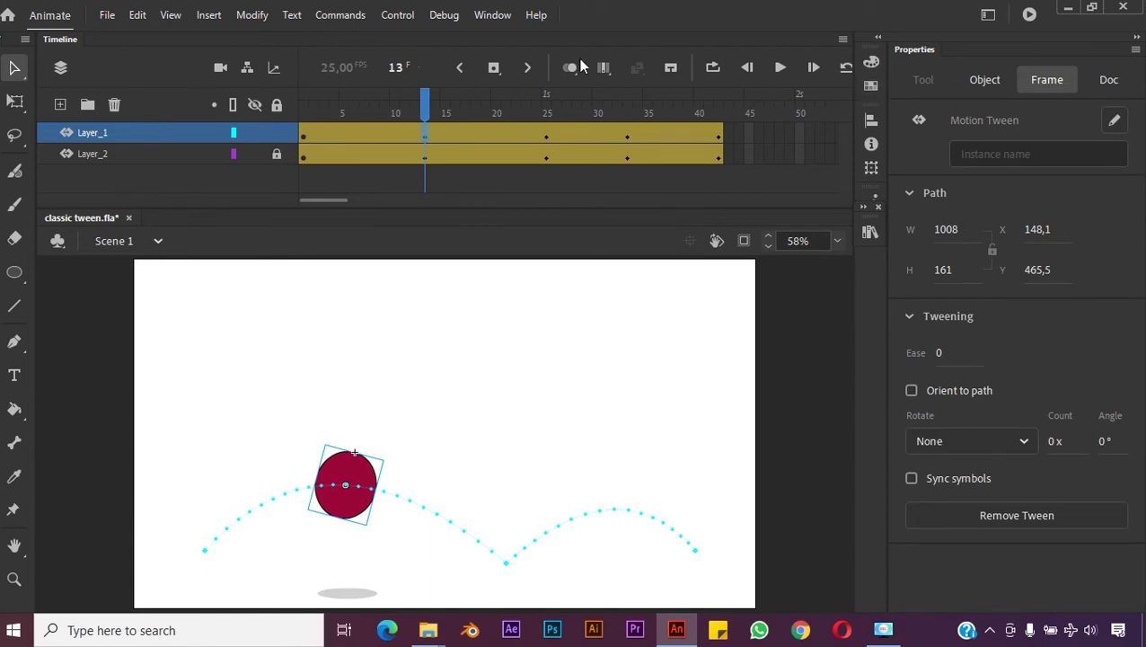
pyautogui.moveTo(428, 106); pyautogui.dragTo(304, 126)
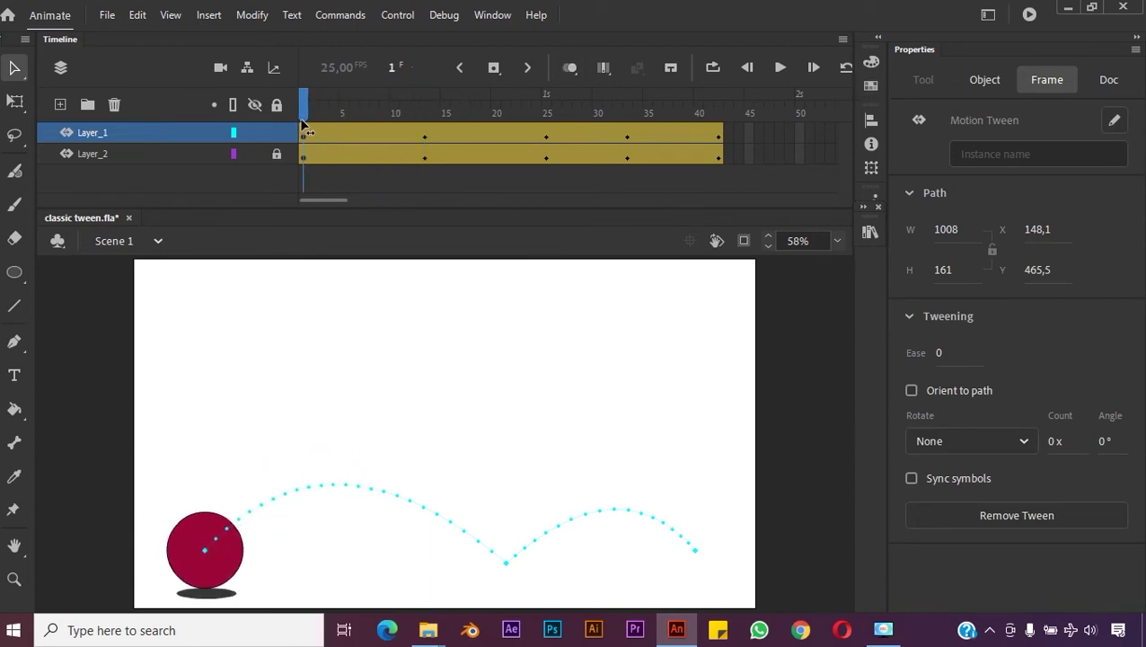
pyautogui.click(304, 119)
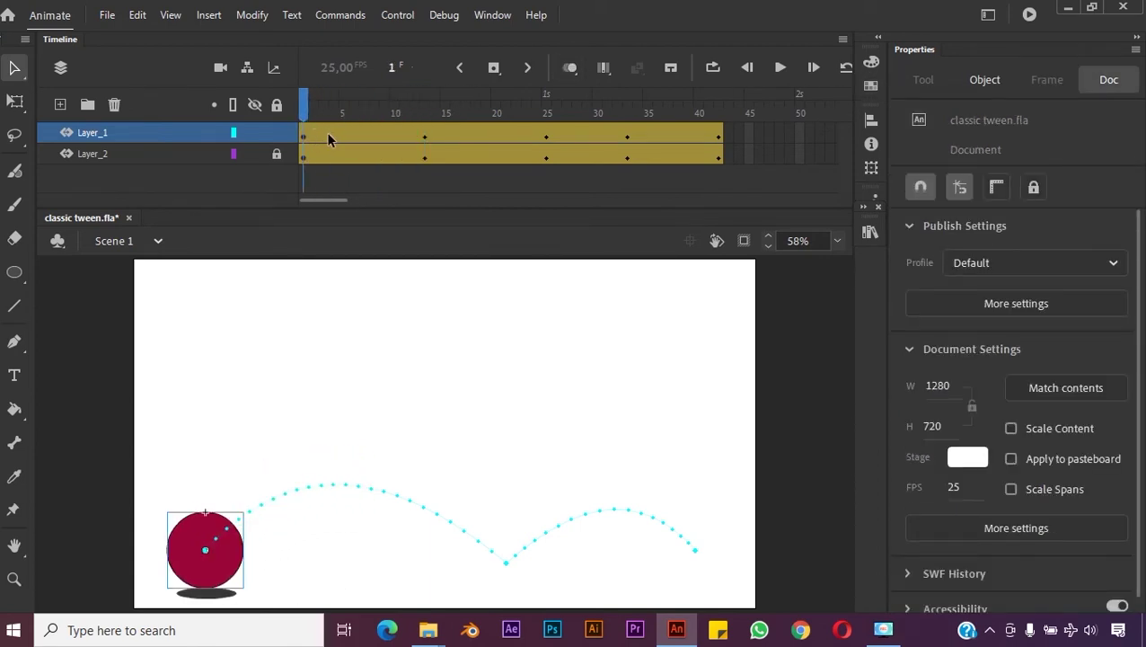
pyautogui.click(306, 136)
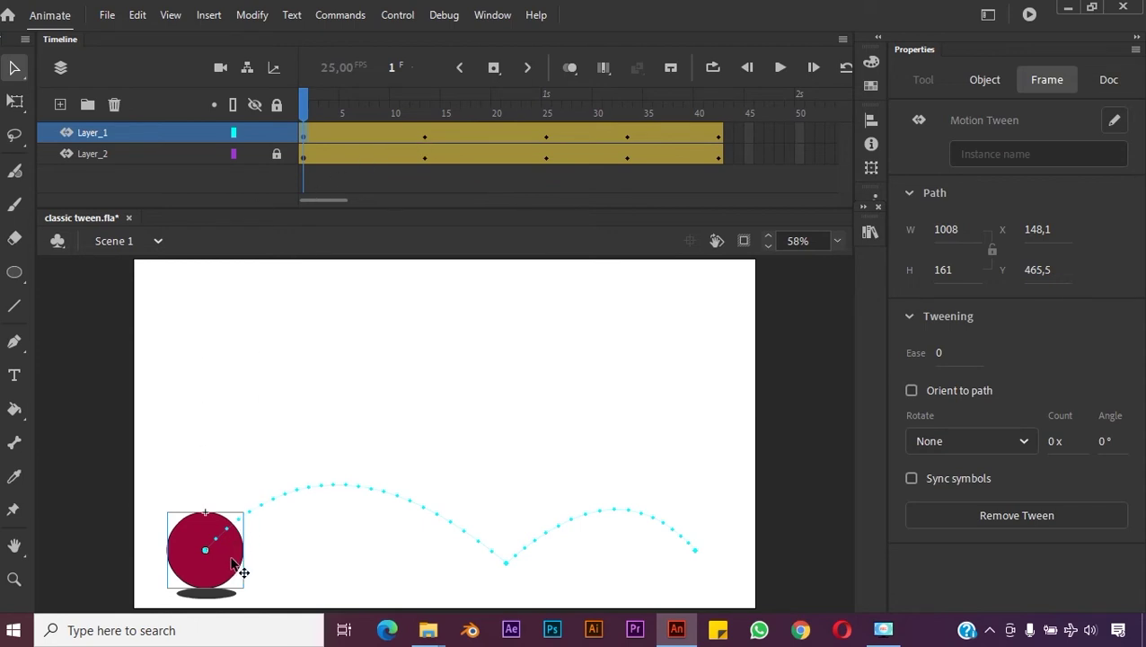
pyautogui.moveTo(305, 105); pyautogui.dragTo(416, 144)
pyautogui.click(426, 136)
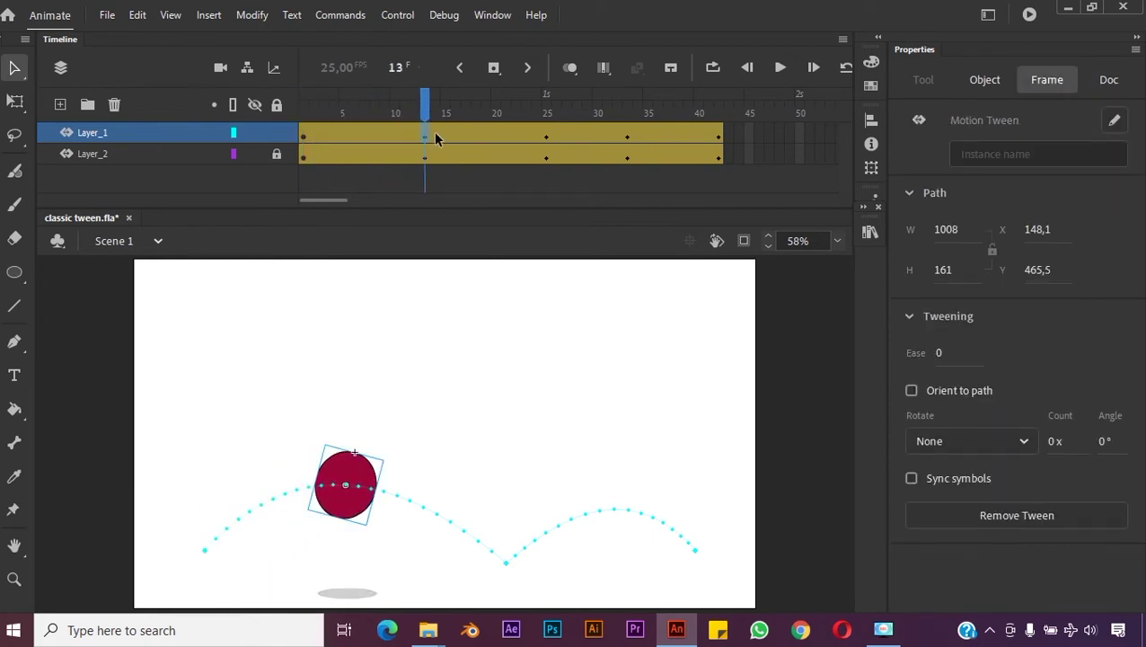
# Step: Apply a 100% Tint colour effect to the ball at frame 13 in dark blue (red 0, green 0, blue 153)
pyautogui.click(985, 81)
pyautogui.click(970, 393)
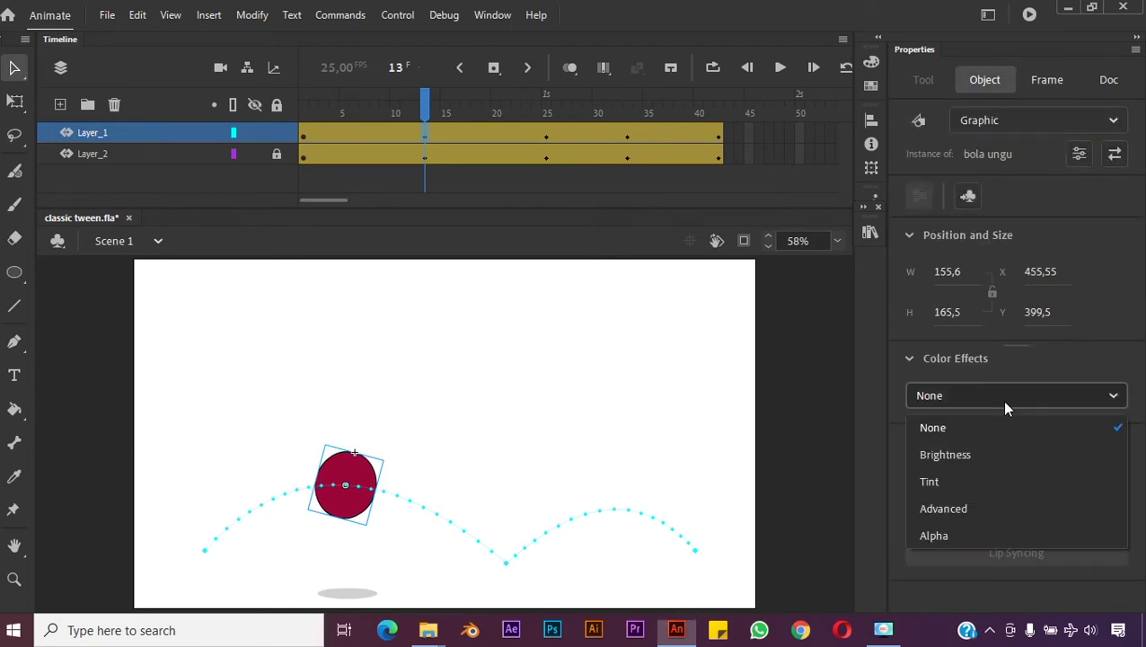
pyautogui.click(970, 479)
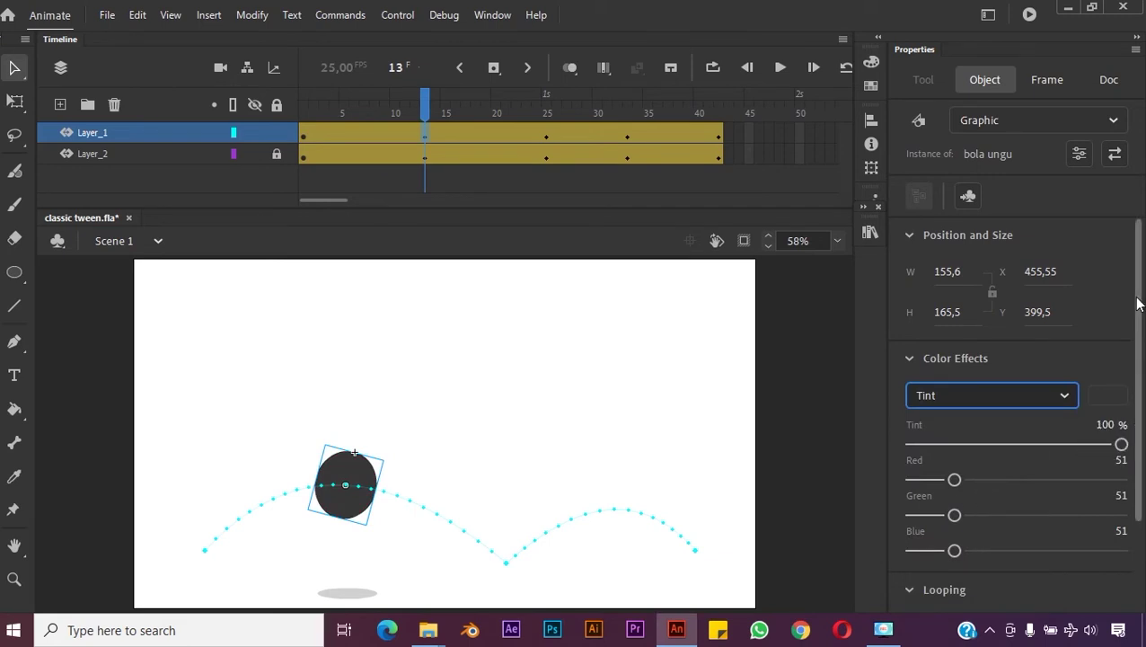
pyautogui.moveTo(1139, 304)
pyautogui.mouseDown()
pyautogui.moveTo(1134, 392)
pyautogui.moveTo(1140, 282)
pyautogui.mouseUp()
pyautogui.moveTo(1122, 444)
pyautogui.mouseDown()
pyautogui.moveTo(949, 434)
pyautogui.moveTo(1120, 442)
pyautogui.mouseUp()
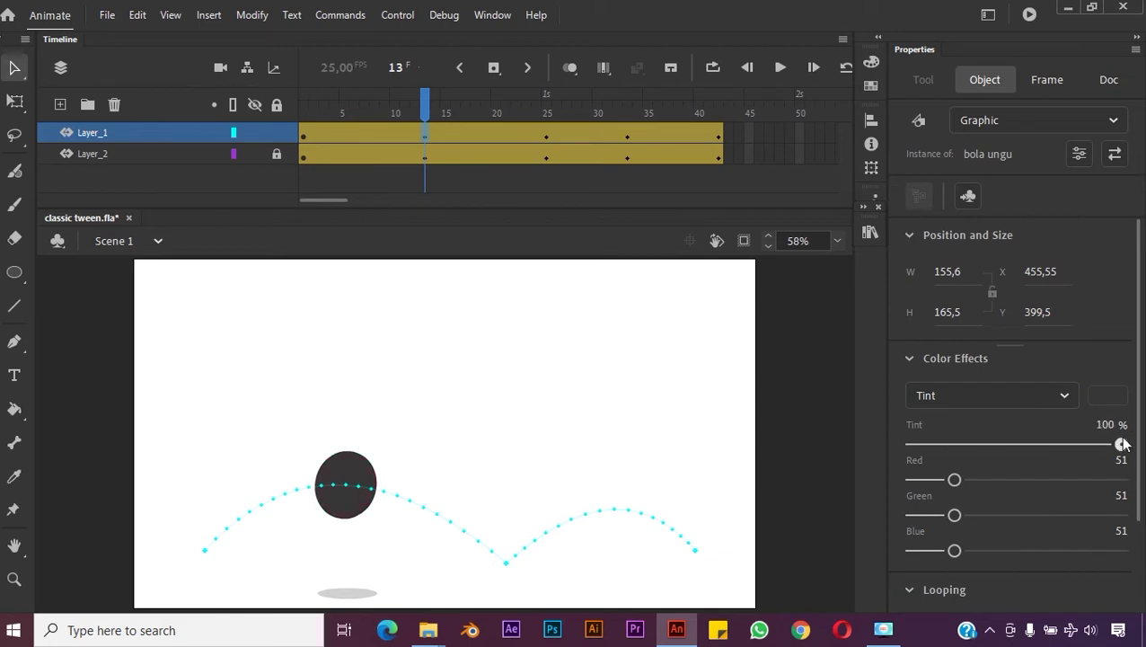
pyautogui.click(1111, 395)
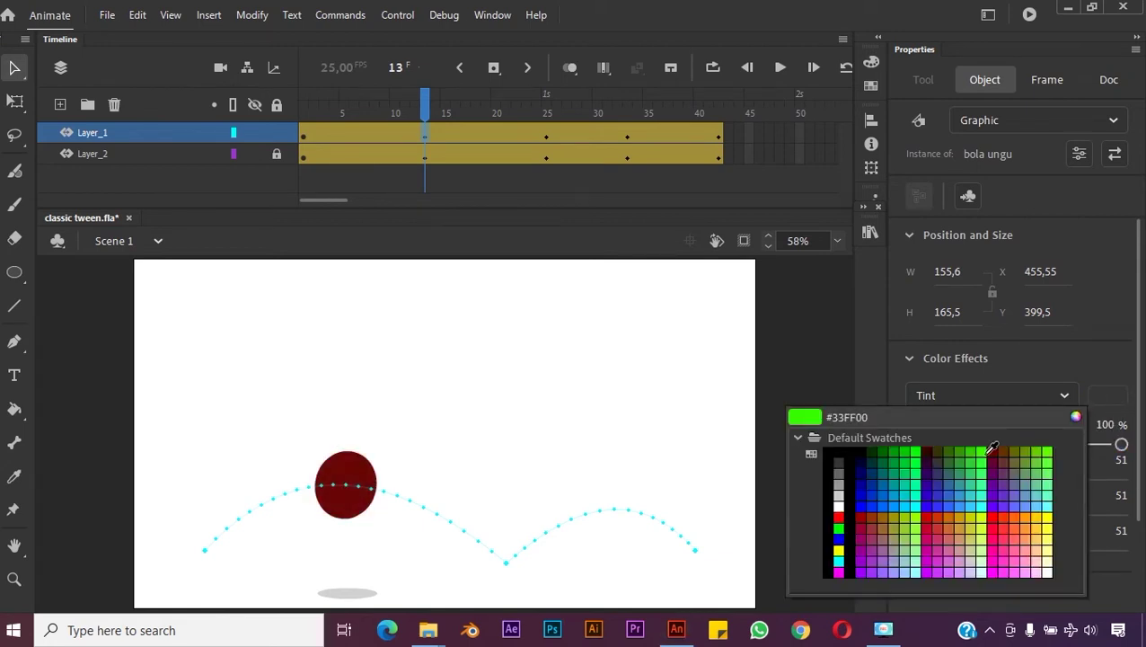
pyautogui.click(862, 489)
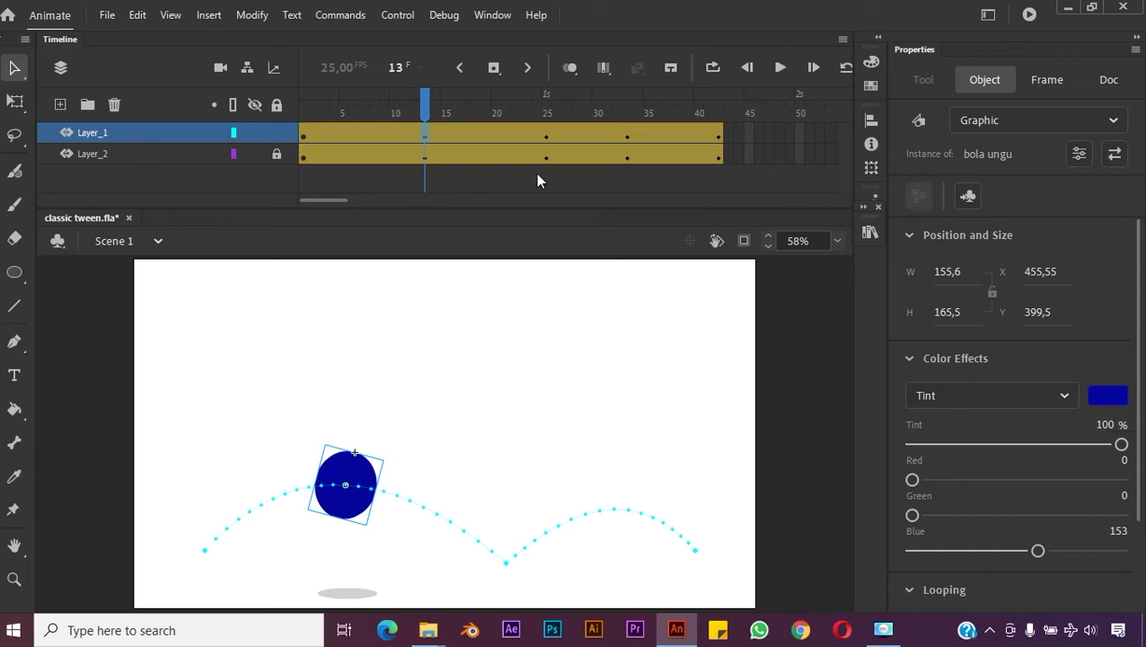
# Step: Change the ball's tint at the frame 25 keyframe to yellow (red 255, green 255, blue 0)
pyautogui.moveTo(426, 110); pyautogui.dragTo(549, 137)
pyautogui.click(549, 137)
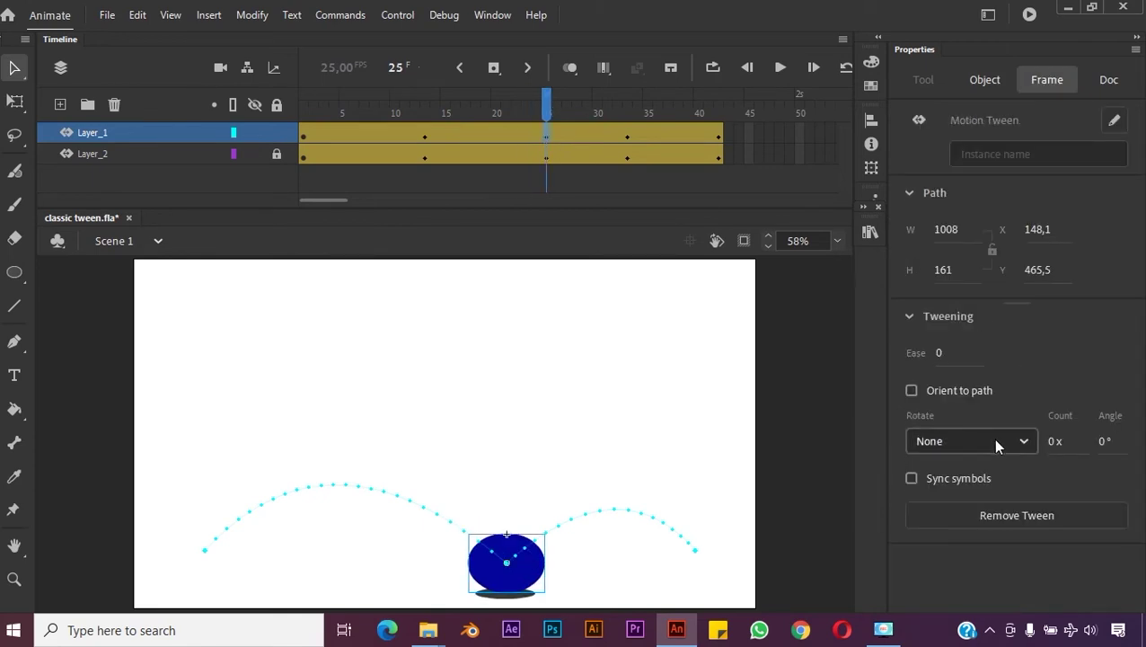
pyautogui.click(986, 79)
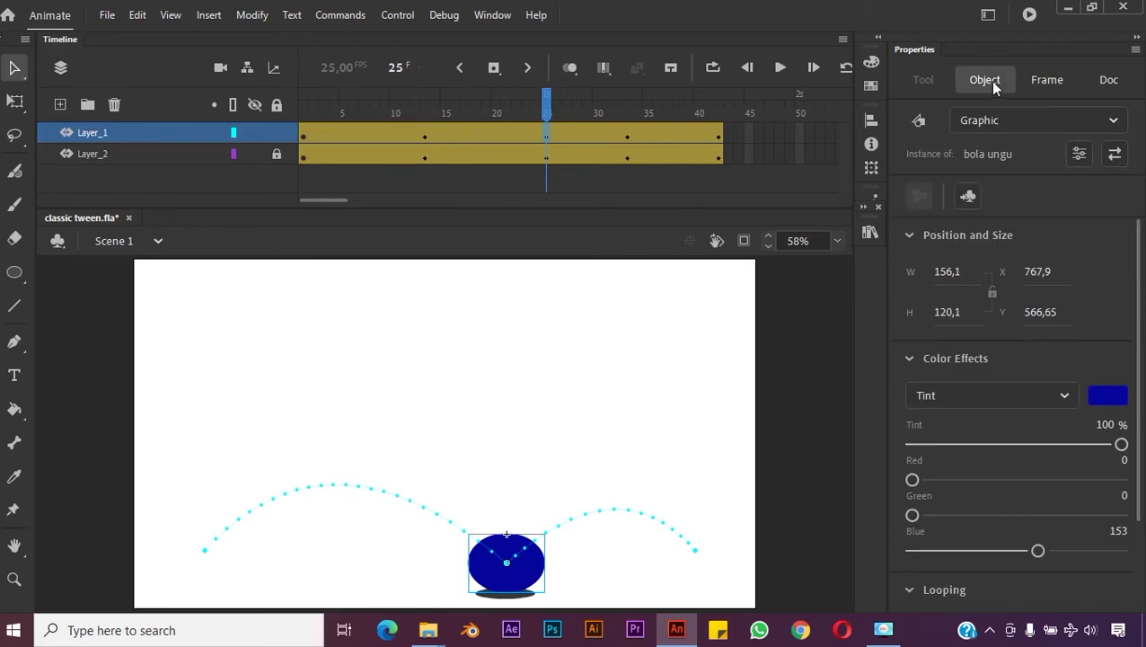
pyautogui.click(1052, 396)
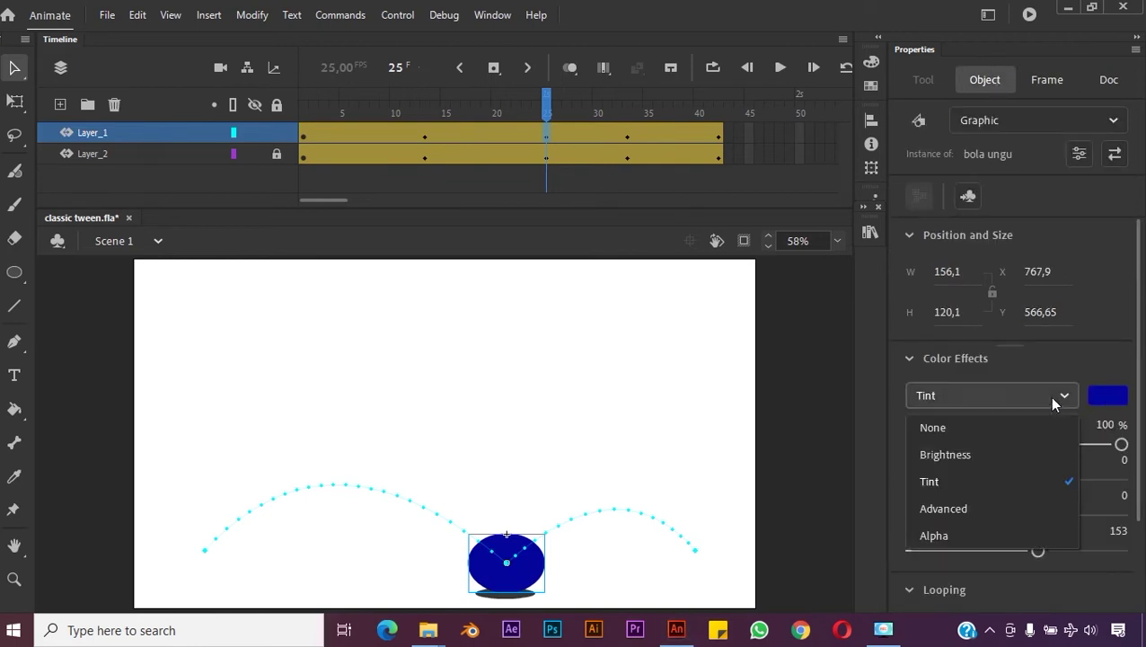
pyautogui.click(1066, 396)
pyautogui.click(1117, 399)
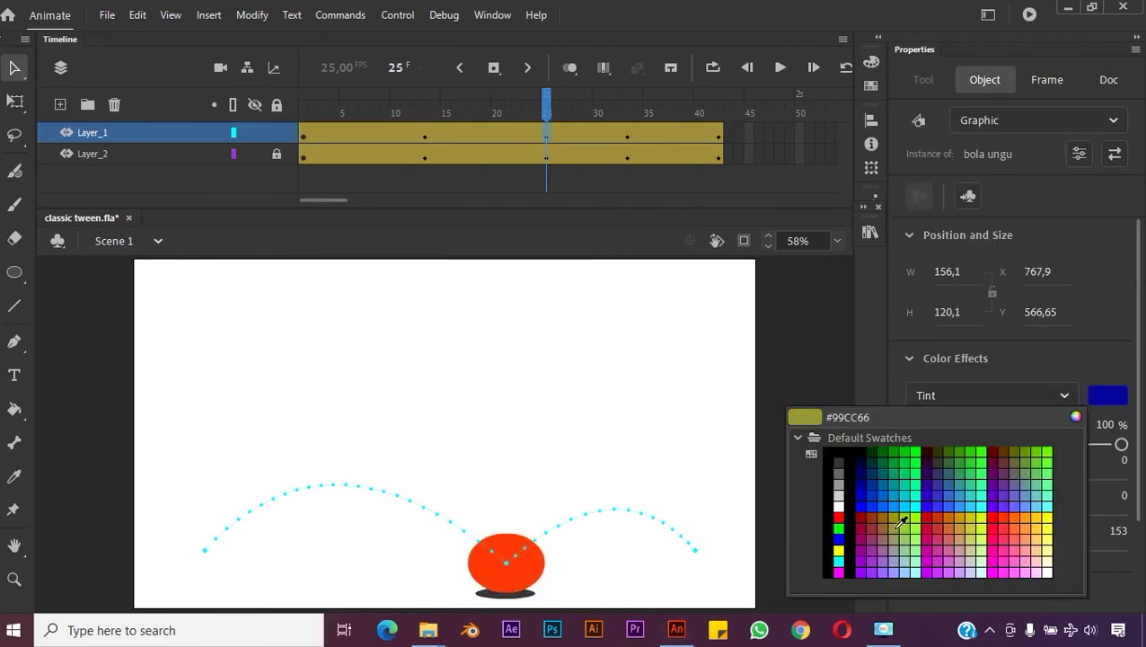
pyautogui.click(838, 550)
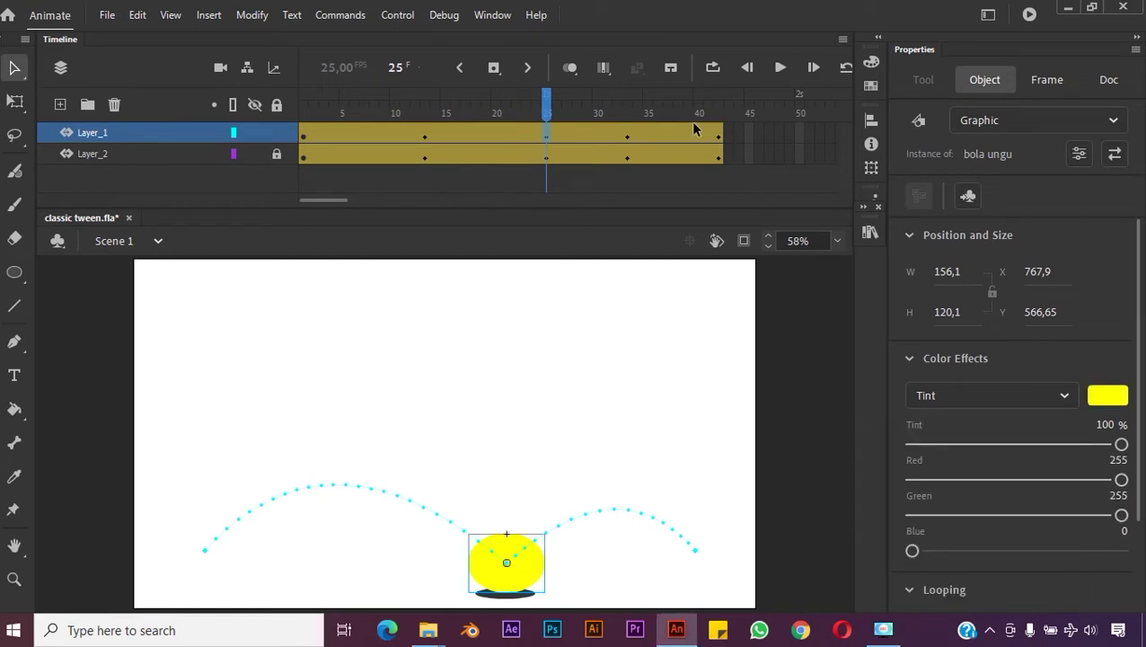
# Step: Change the ball's tint at the frame 42 keyframe to red (red 255, green 0, blue 0)
pyautogui.moveTo(547, 108); pyautogui.dragTo(737, 179)
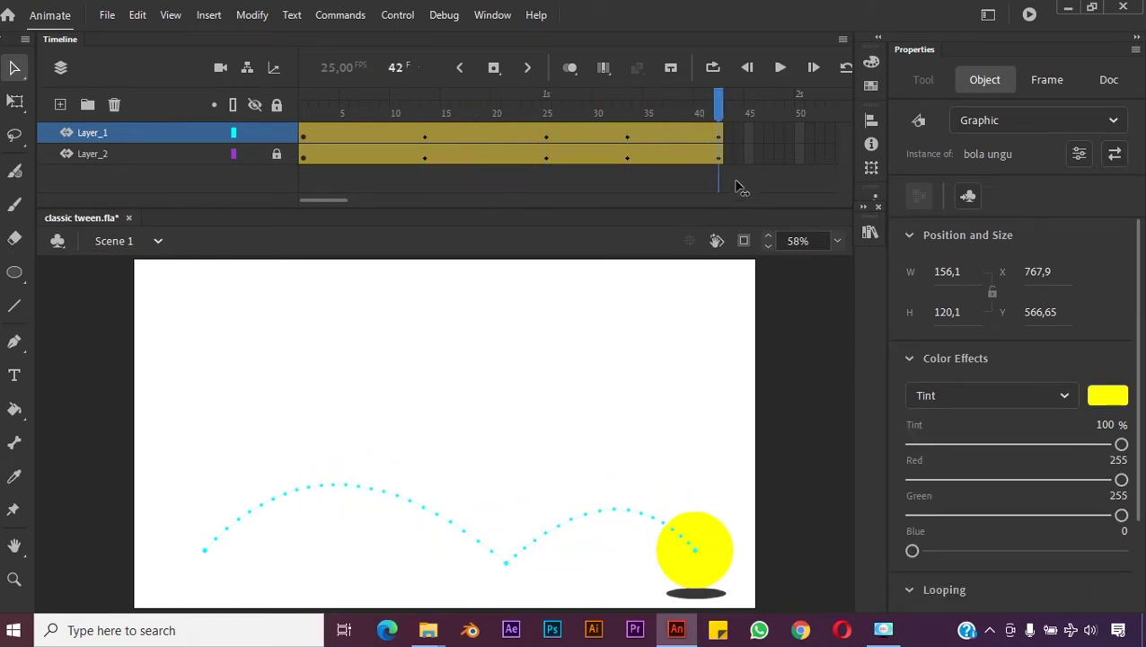
pyautogui.click(739, 182)
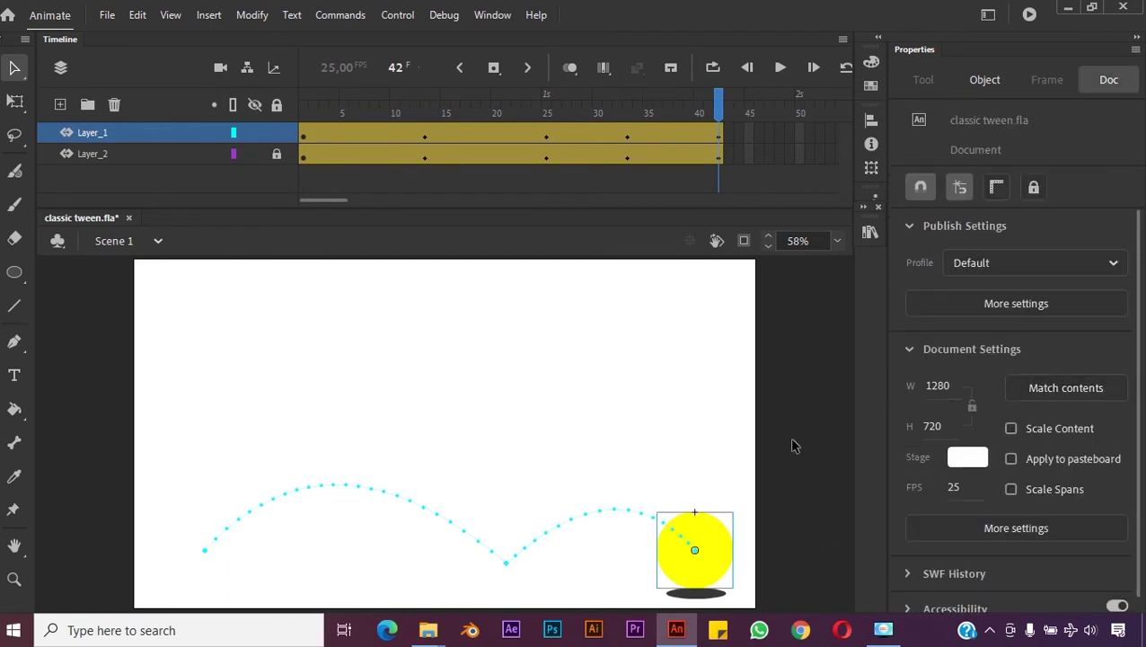
pyautogui.click(987, 81)
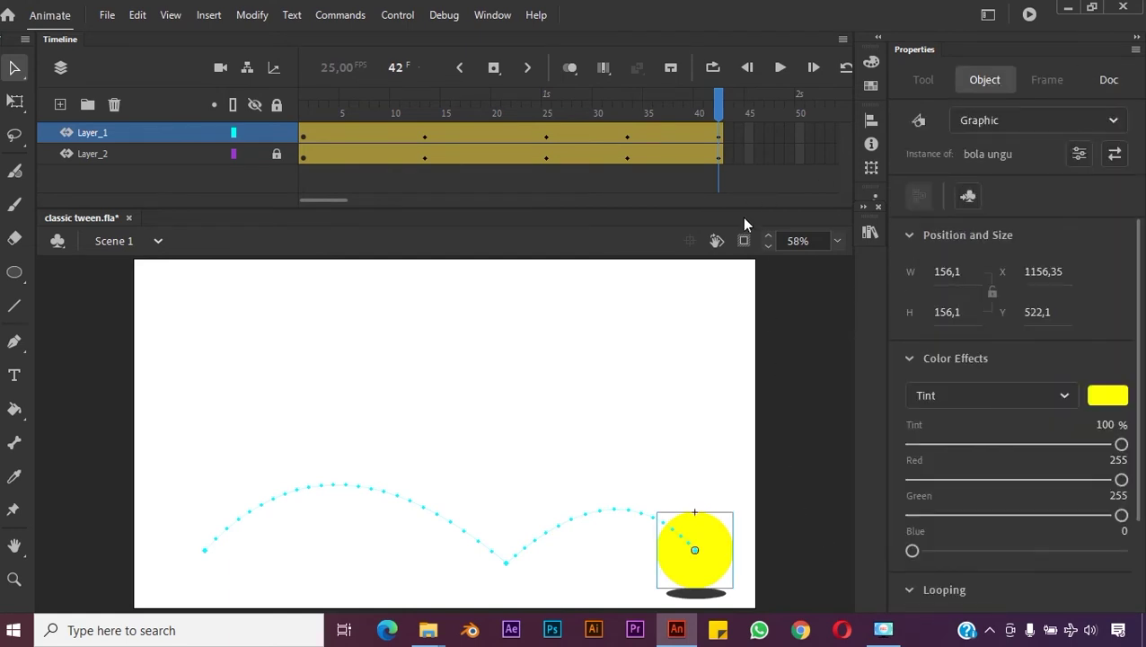
pyautogui.click(721, 558)
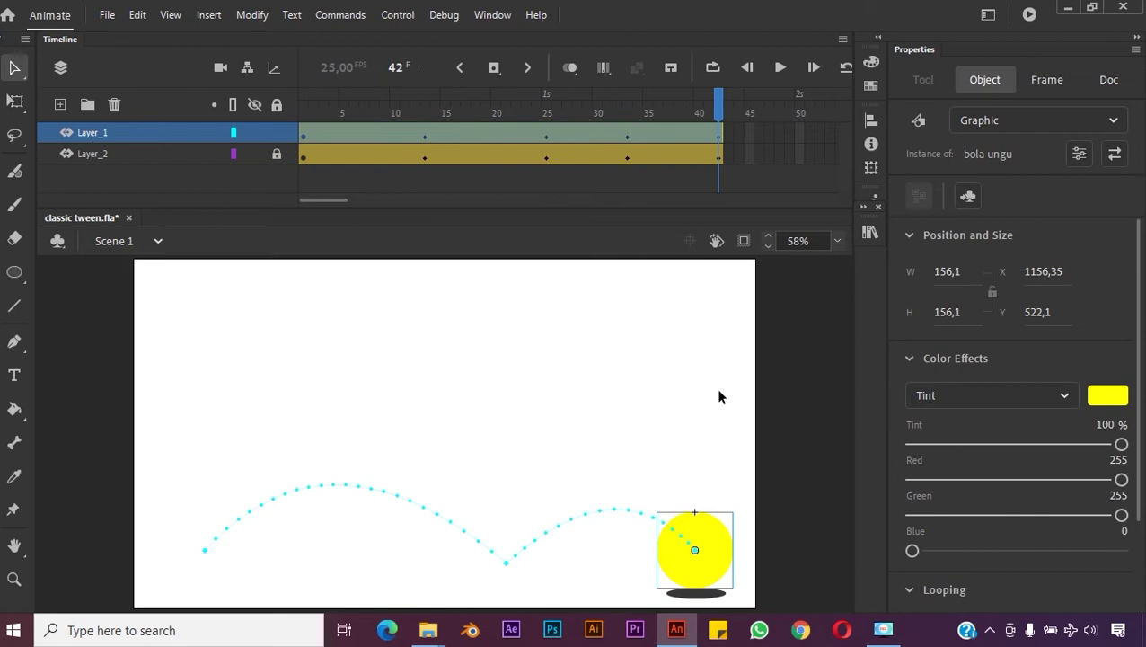
pyautogui.click(718, 137)
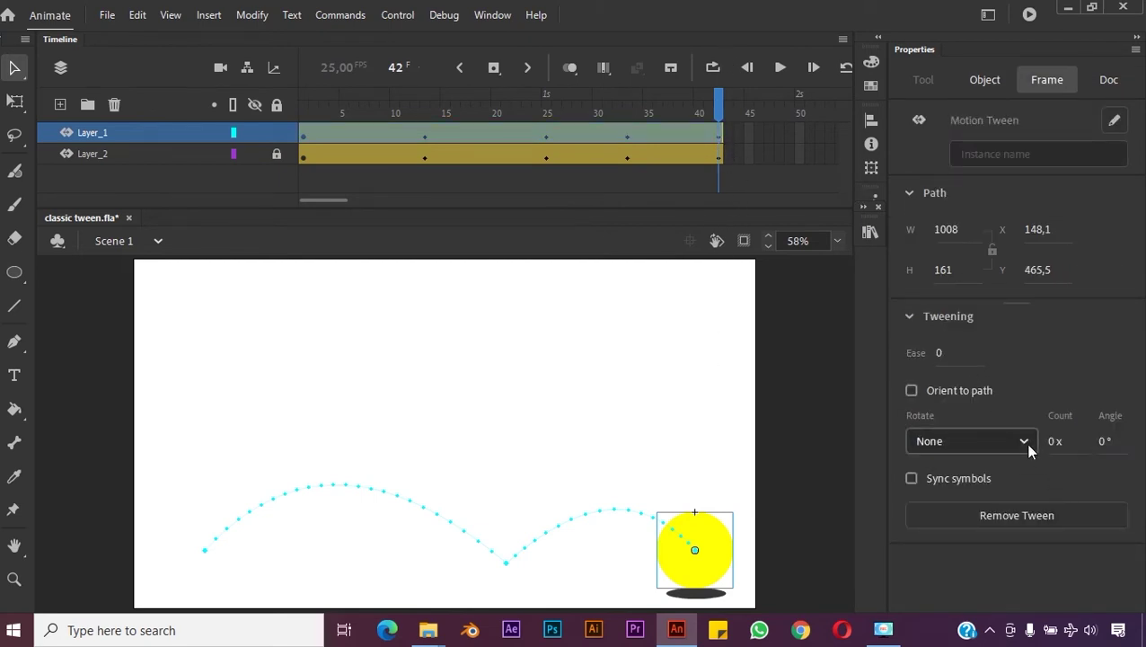
pyautogui.click(988, 81)
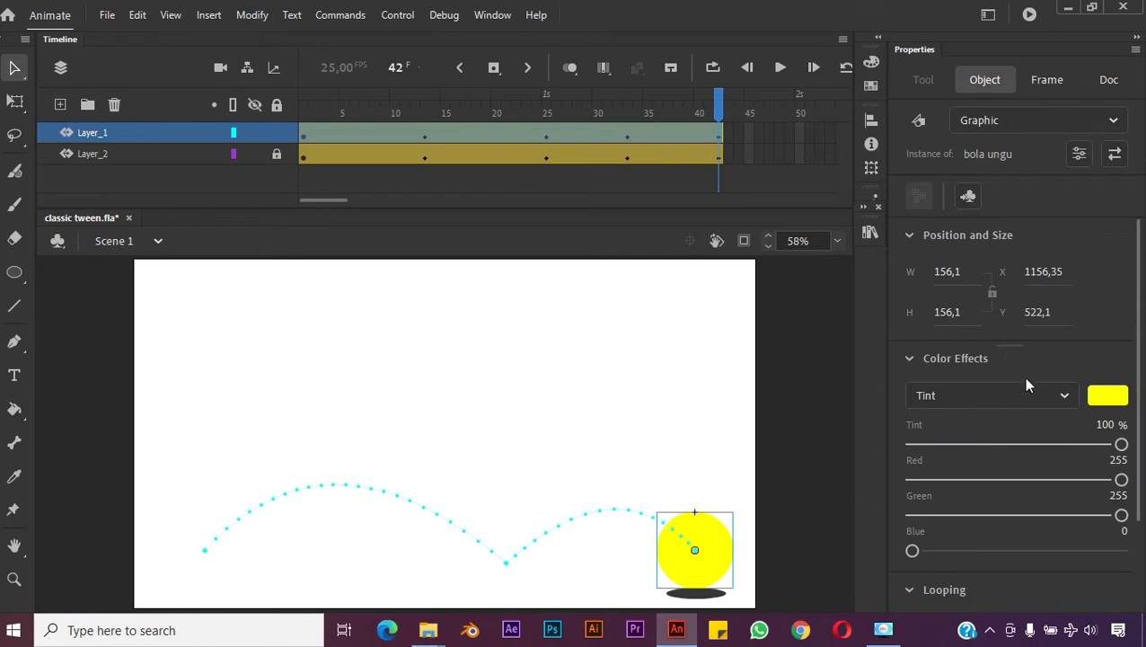
pyautogui.click(1108, 395)
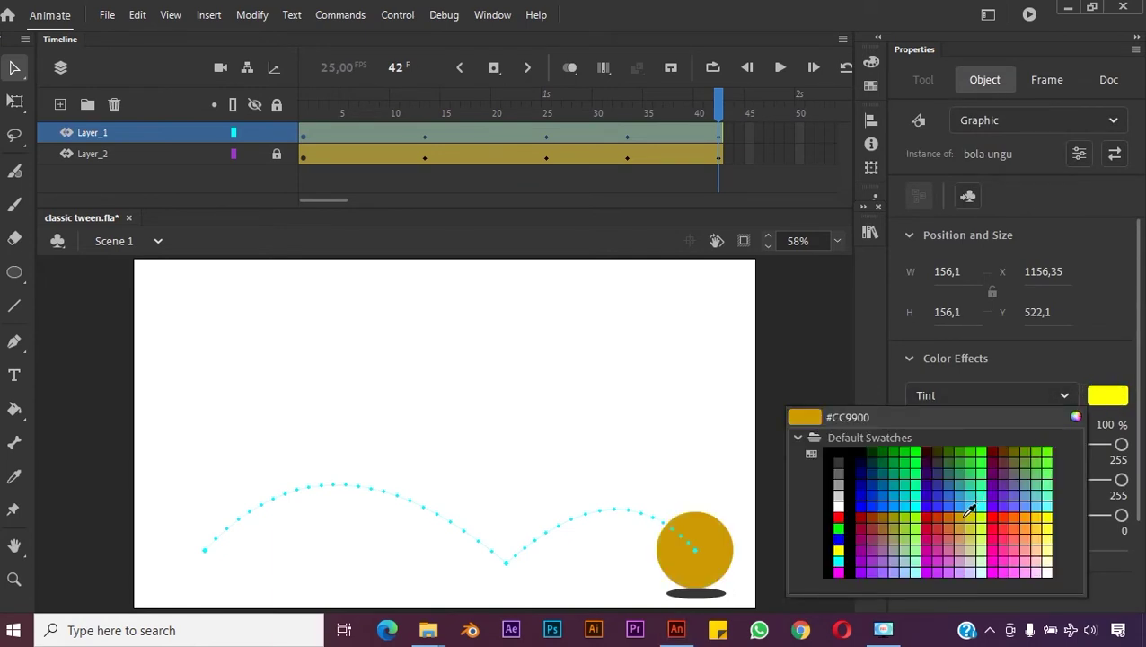
pyautogui.click(841, 517)
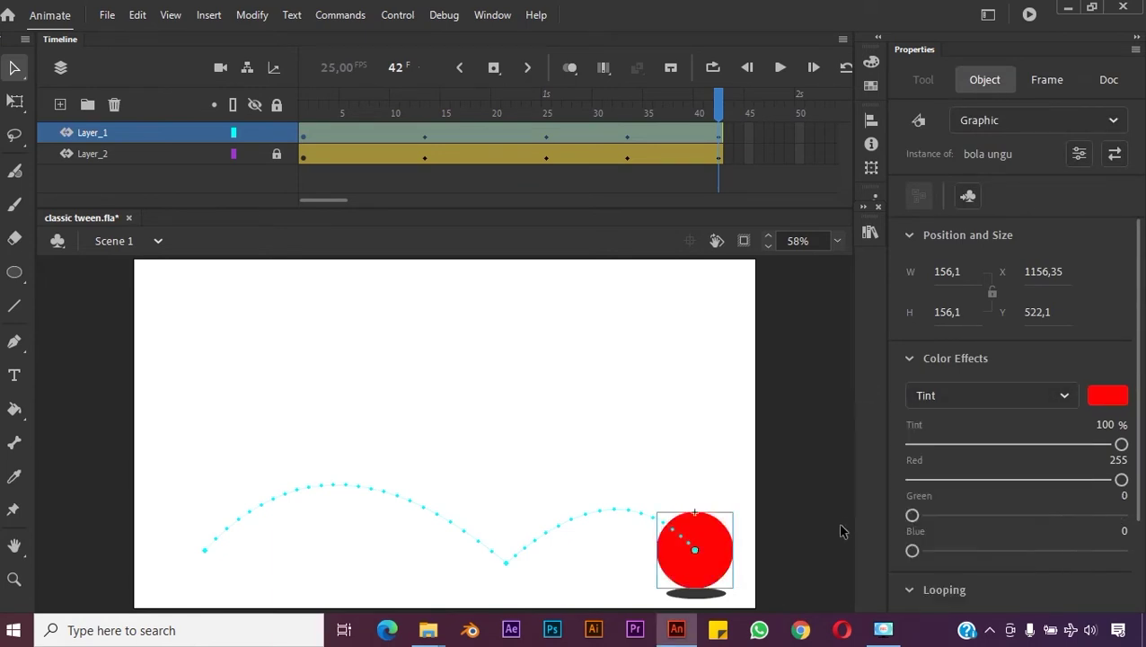
# Step: Play back the bouncing ball animation to check its colour changes, and save classic tween.fla
pyautogui.click(782, 68)
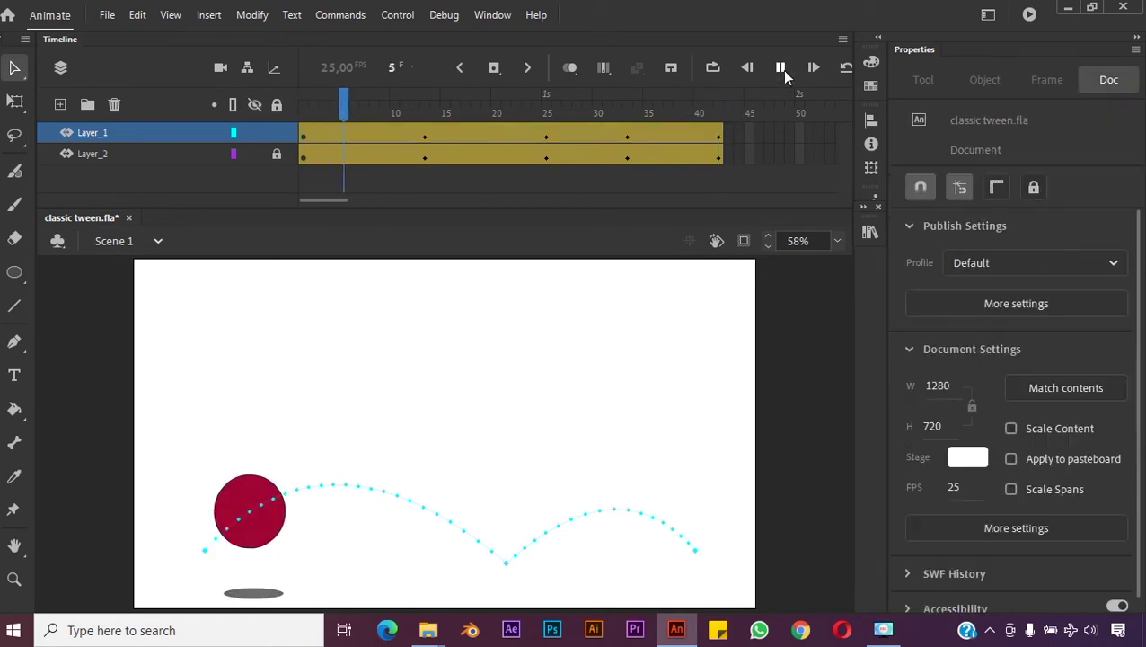
pyautogui.click(781, 70)
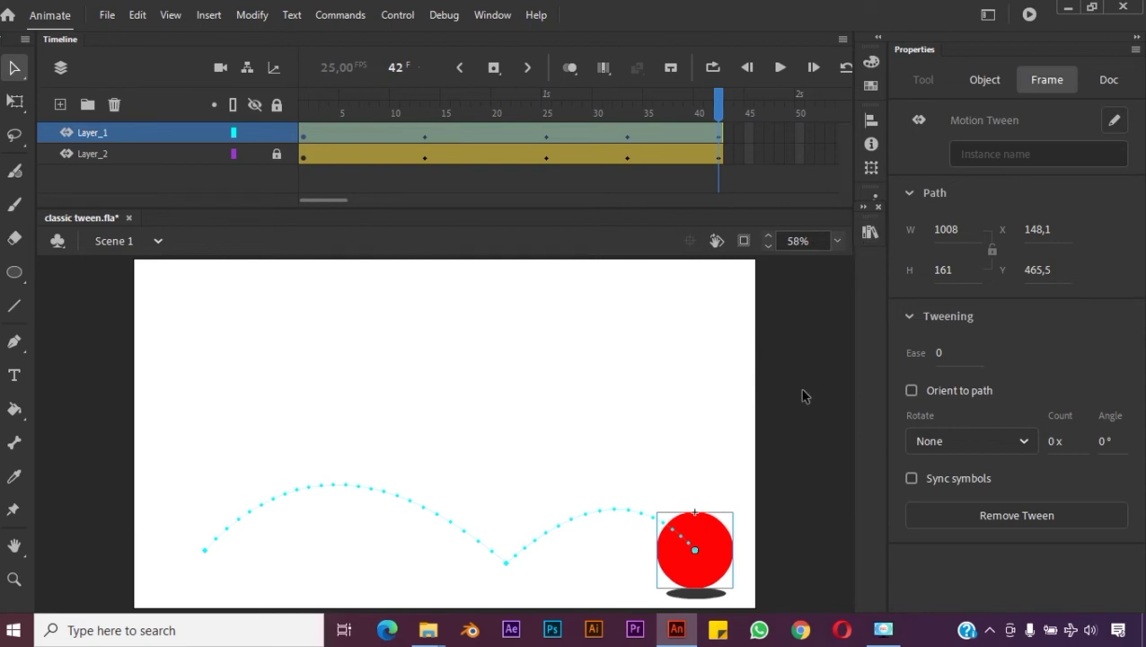
pyautogui.click(988, 81)
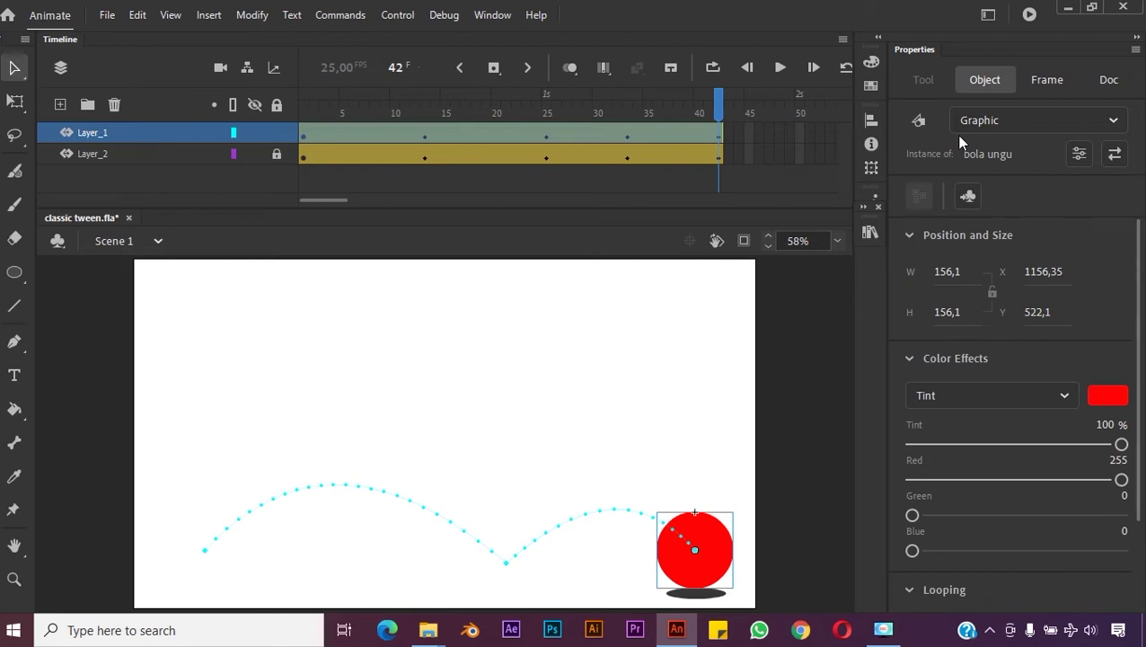
pyautogui.click(107, 14)
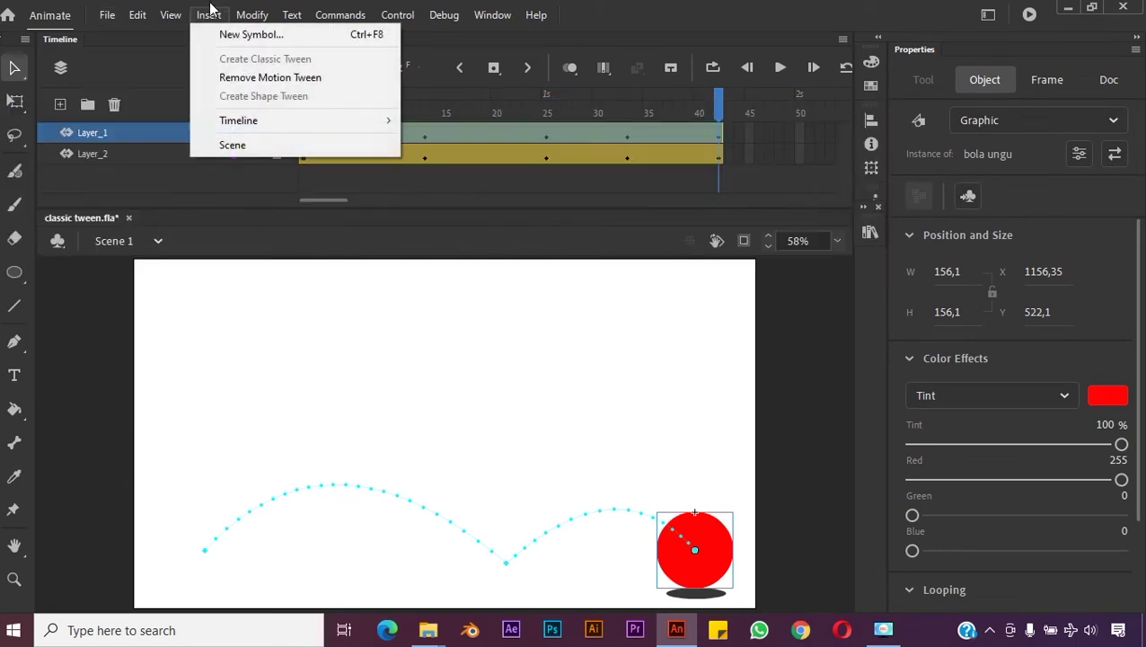
pyautogui.click(144, 164)
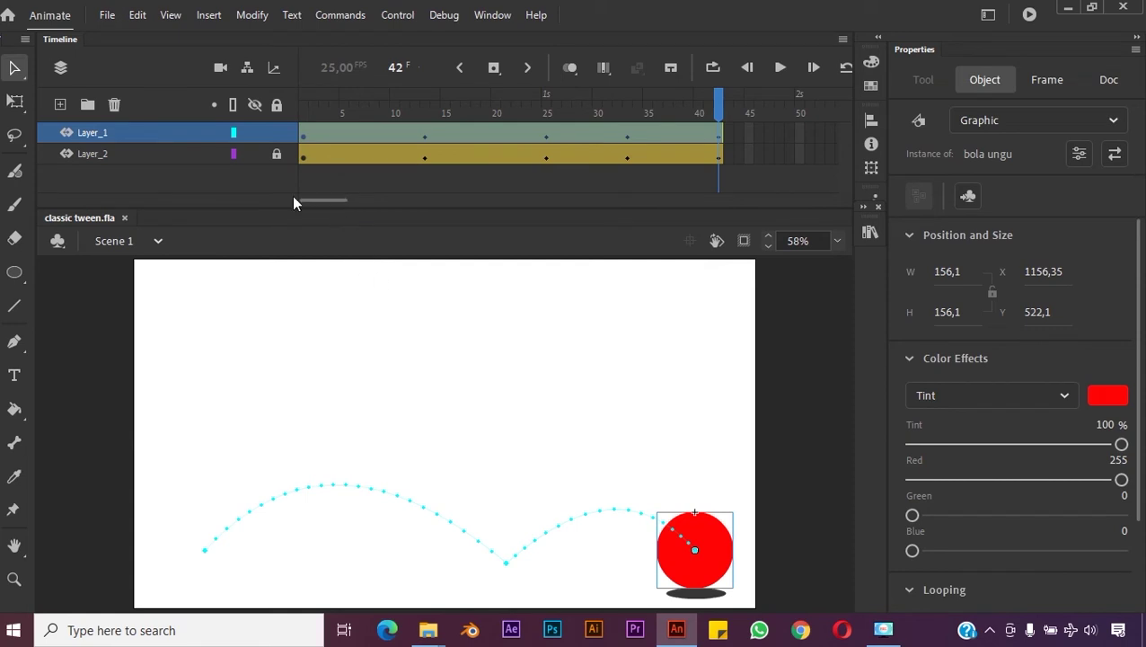
pyautogui.click(108, 15)
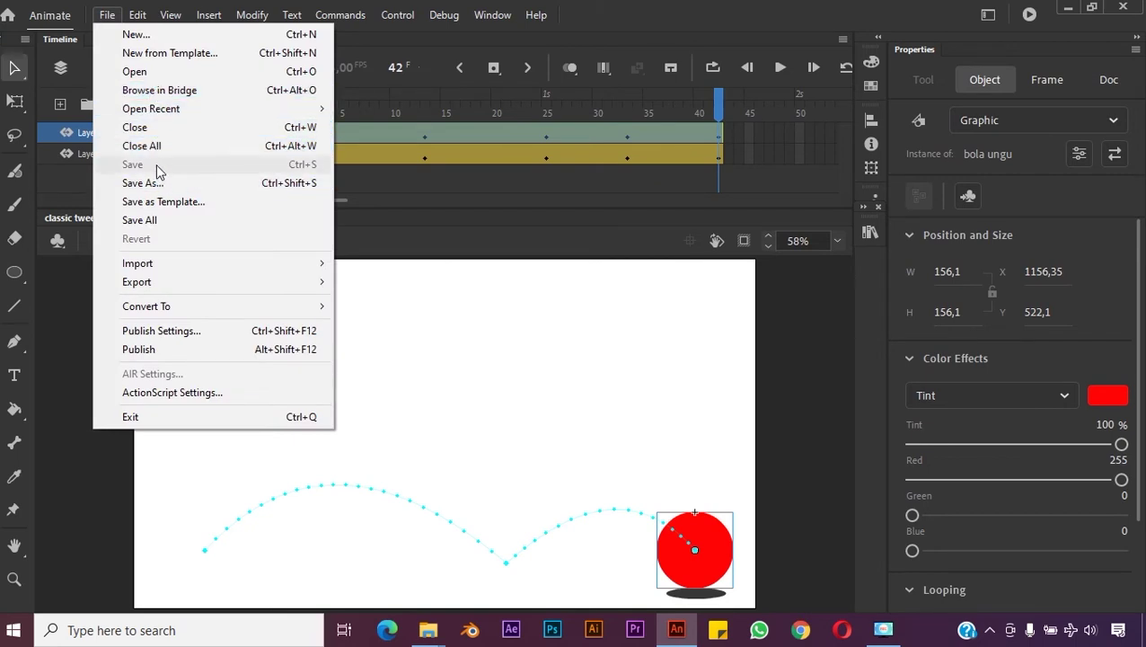
pyautogui.click(473, 250)
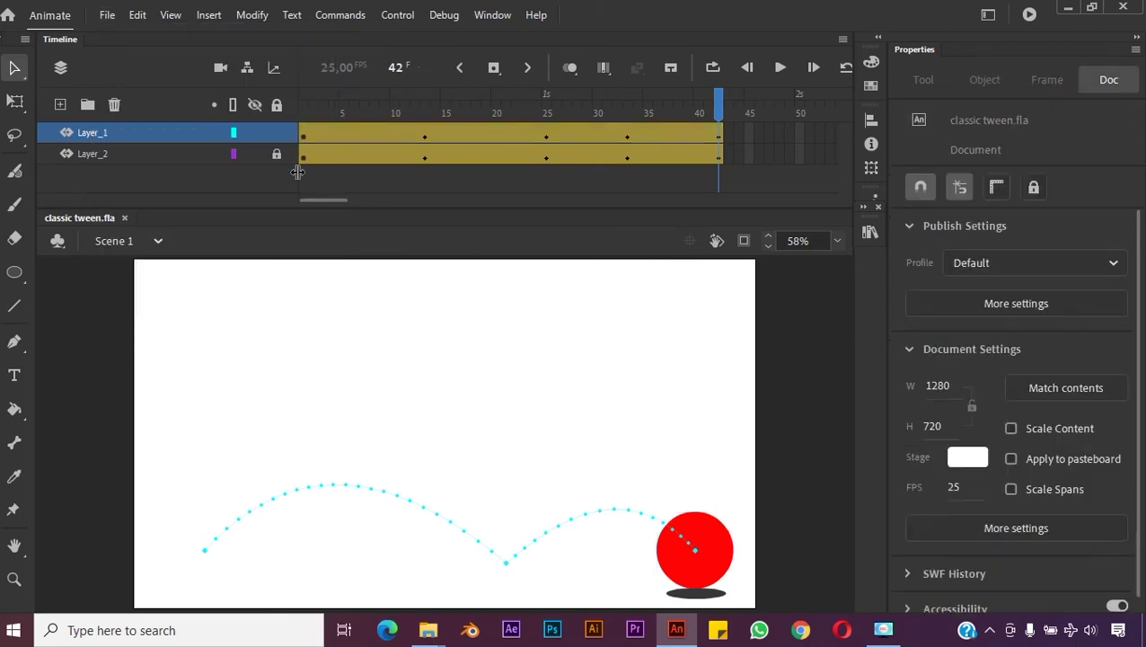
# Step: Delete the ball layer and the shadow layer to leave one empty layer in the timeline
pyautogui.click(113, 106)
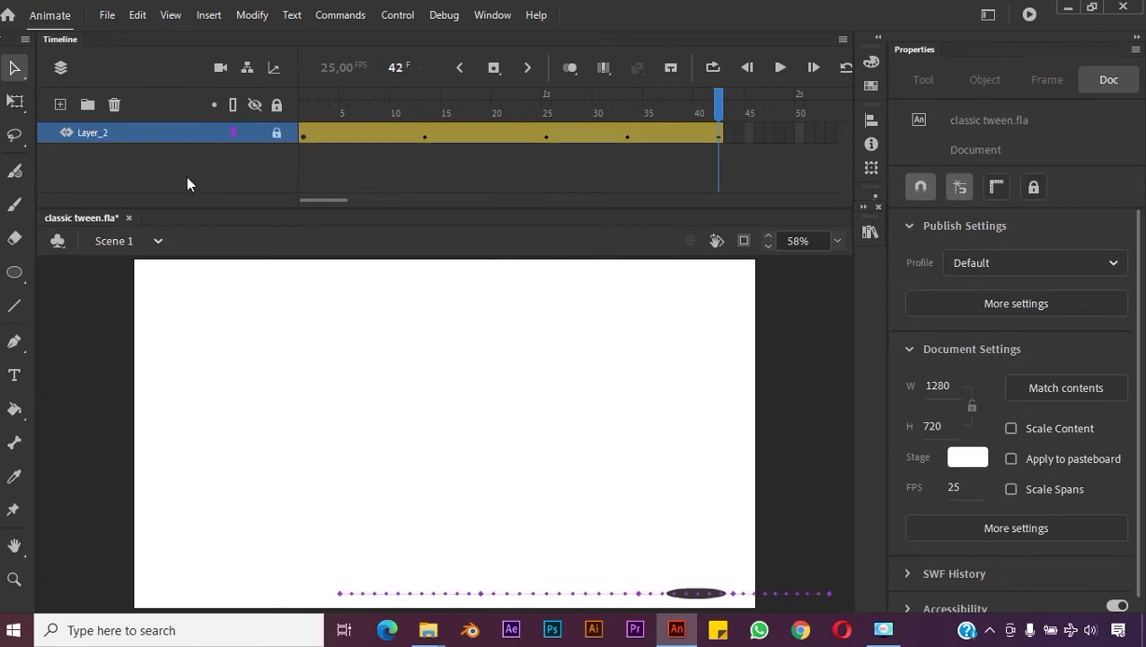
pyautogui.click(119, 137)
pyautogui.click(115, 105)
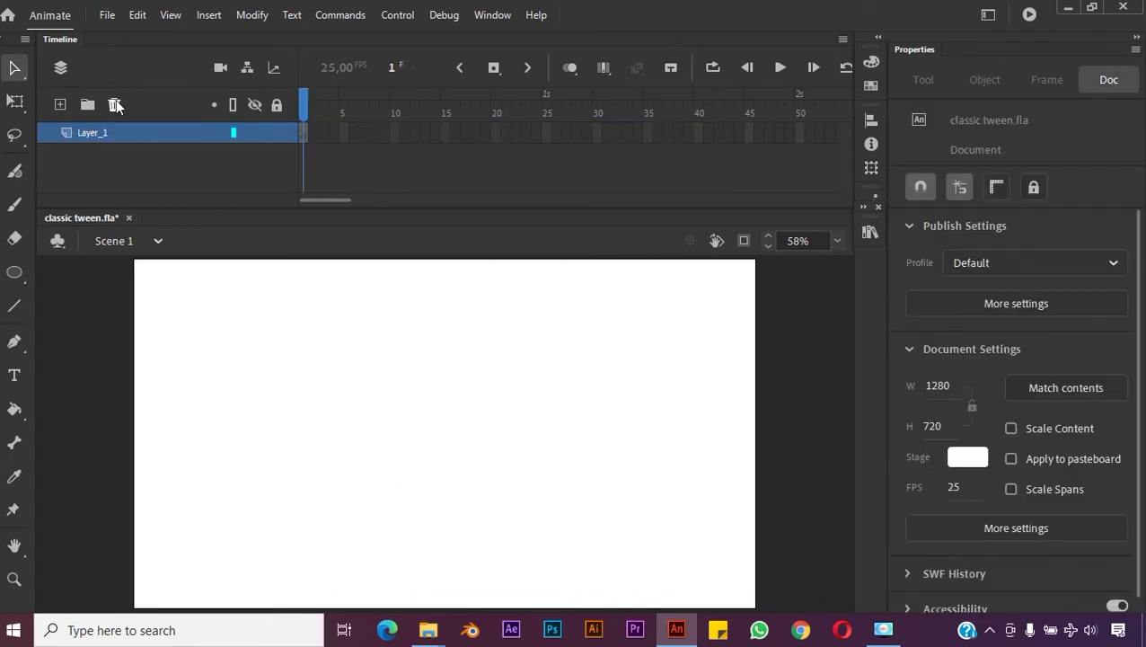
pyautogui.click(110, 133)
# Step: Save the emptied document as a new file named "latihan set animasi dengan classic tween dan ,otion tween" in the GALIH BLOKING folder
pyautogui.click(107, 14)
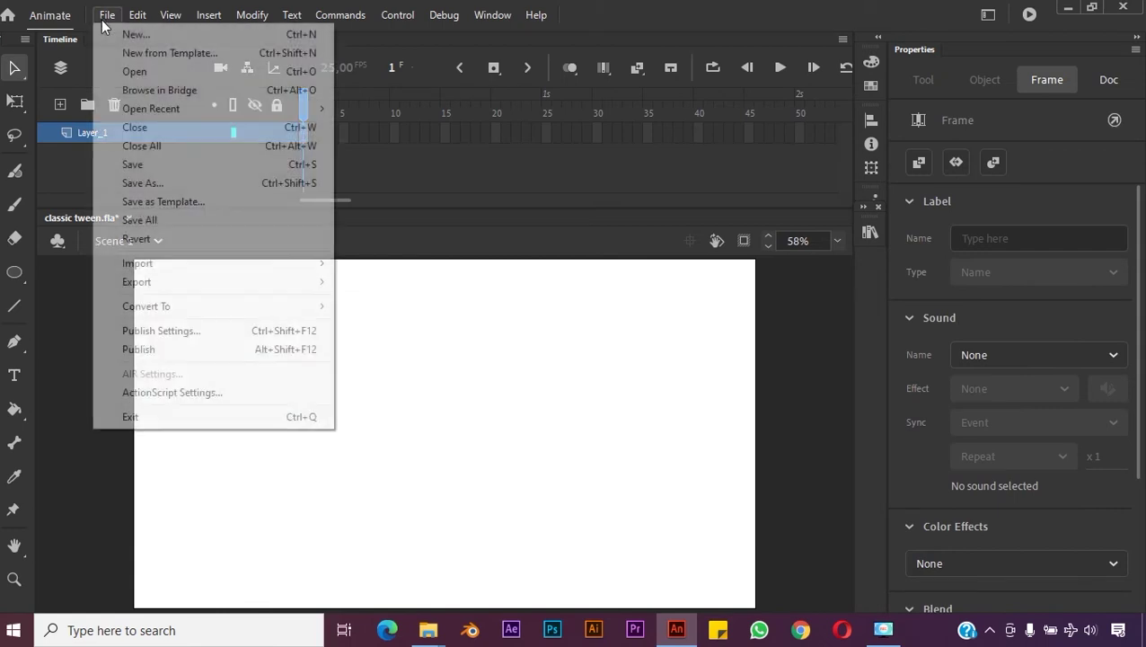
pyautogui.click(166, 182)
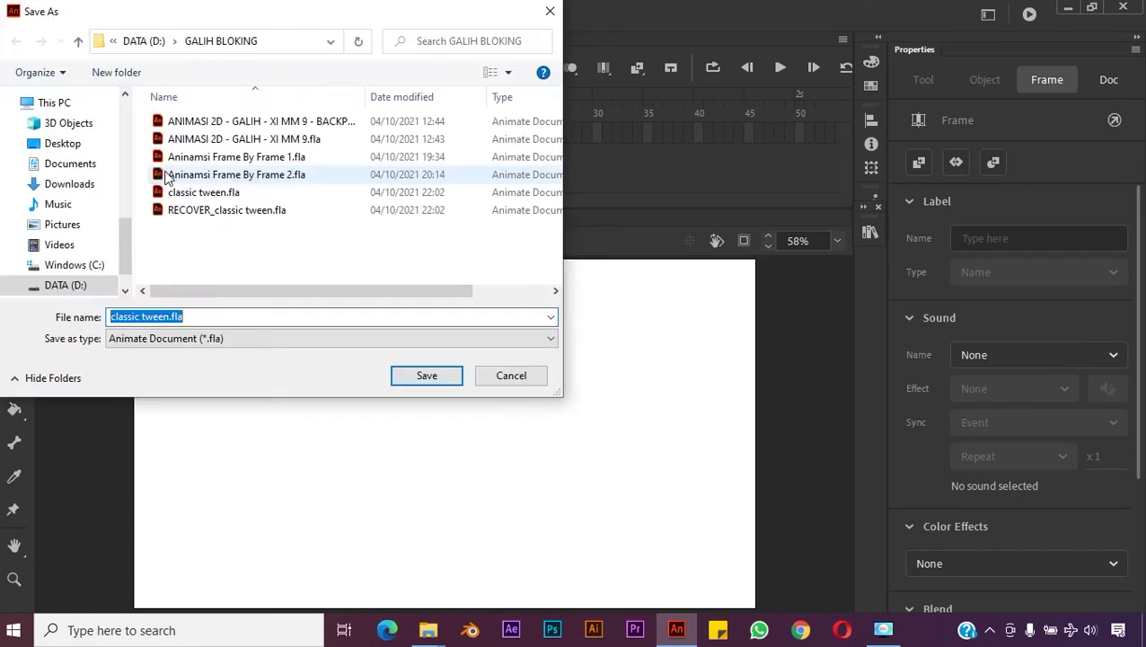
pyautogui.click(209, 314)
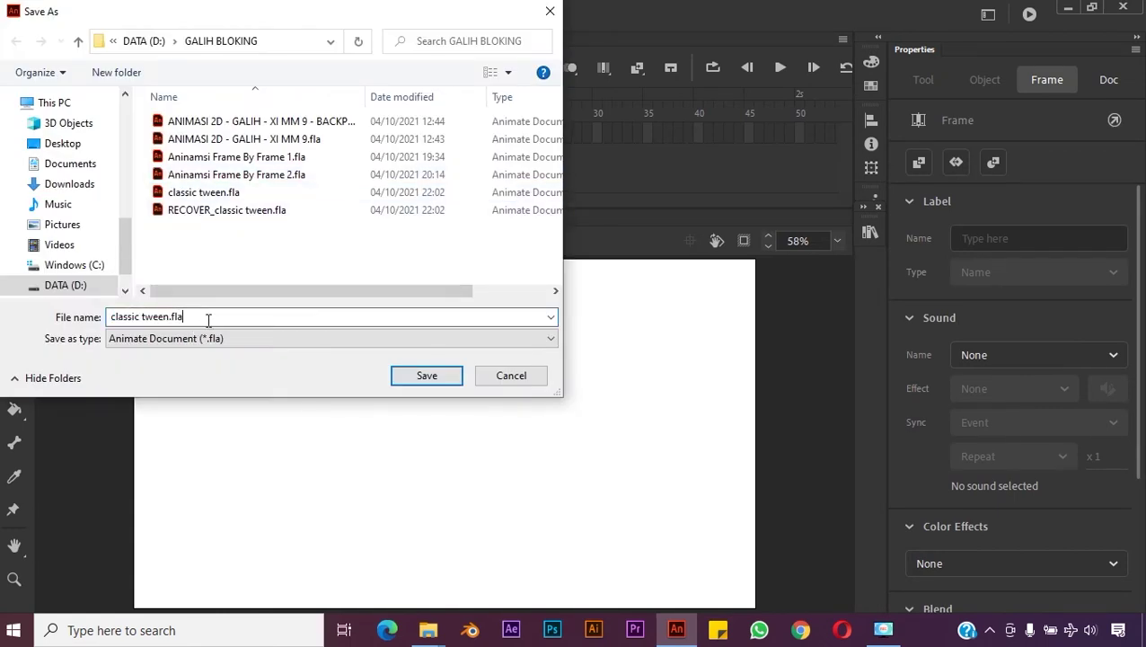
pyautogui.moveTo(209, 314); pyautogui.dragTo(83, 297)
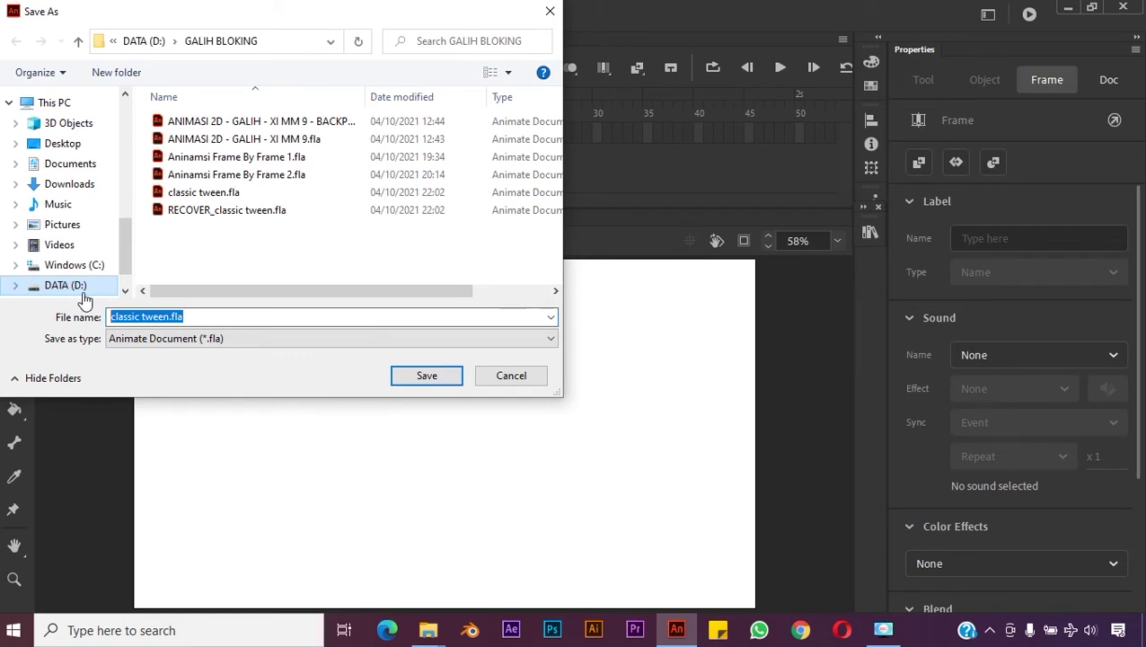
pyautogui.write('lait')
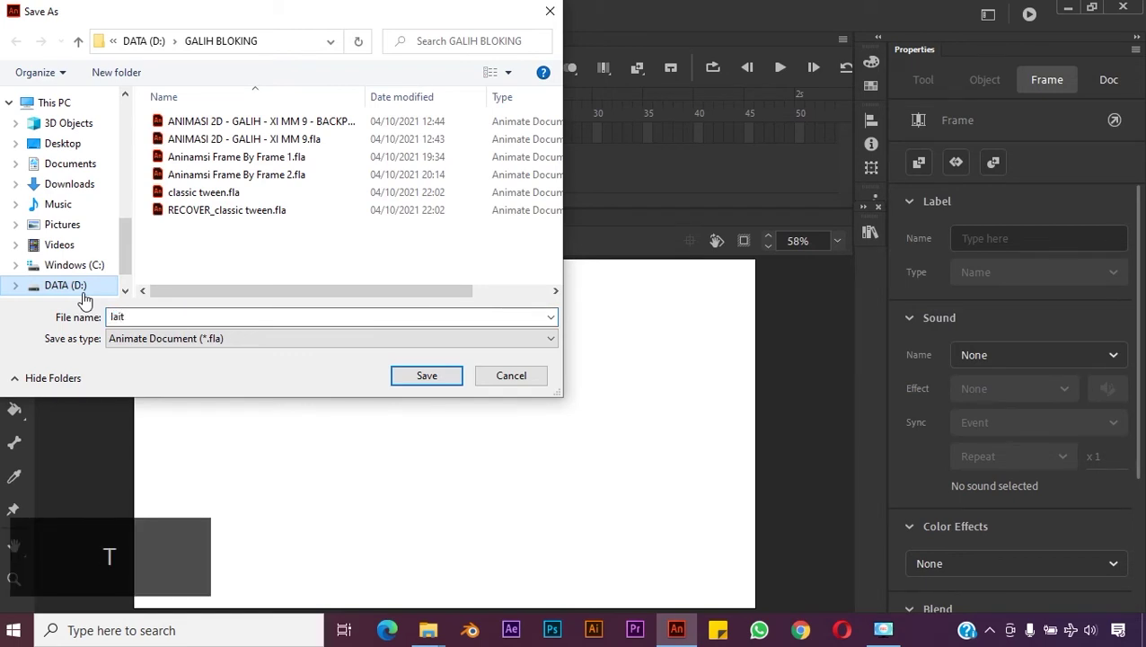
pyautogui.press('BackSpace')
pyautogui.press('BackSpace')
pyautogui.write('tihan set animasi ')
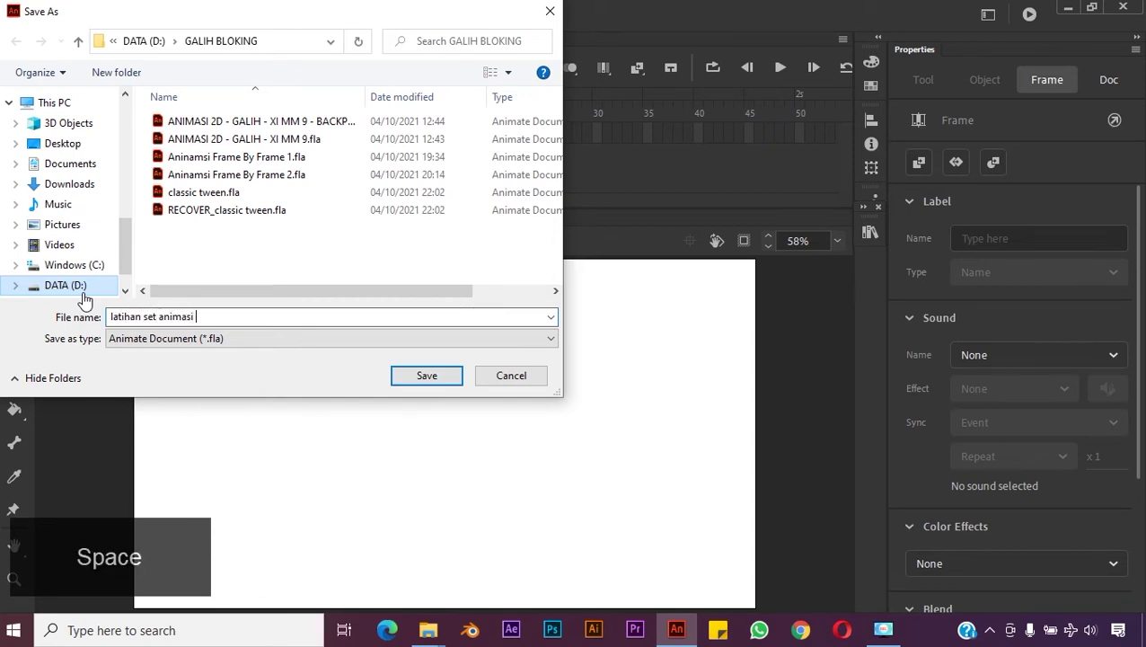
pyautogui.write('dengan cla')
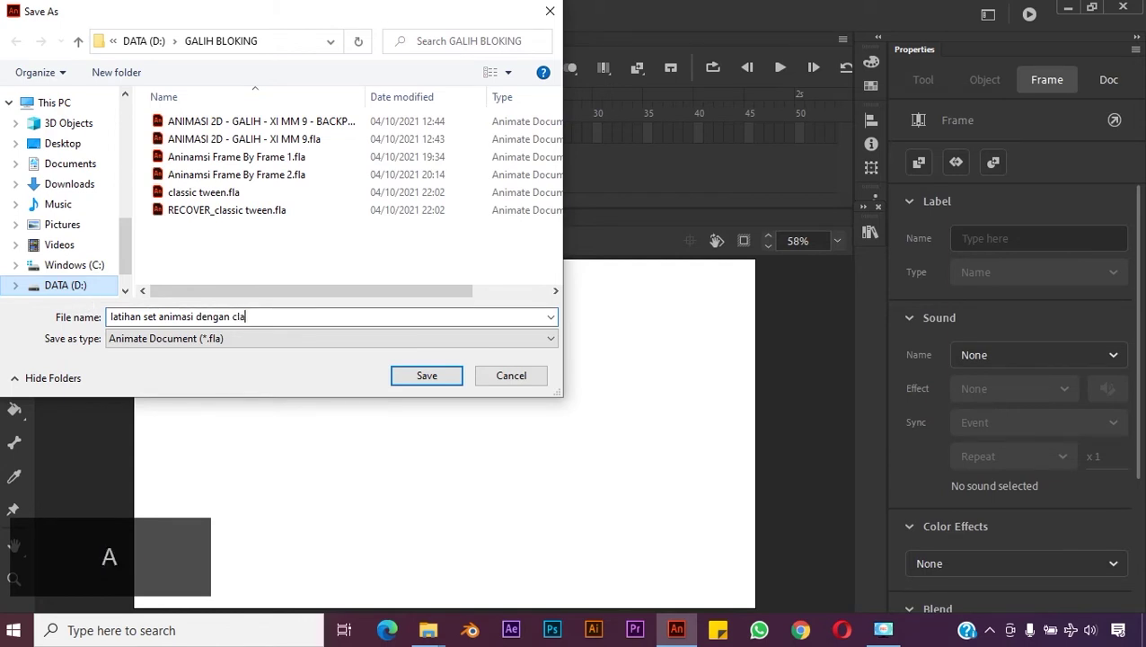
pyautogui.write('ssic tween dan ,otion')
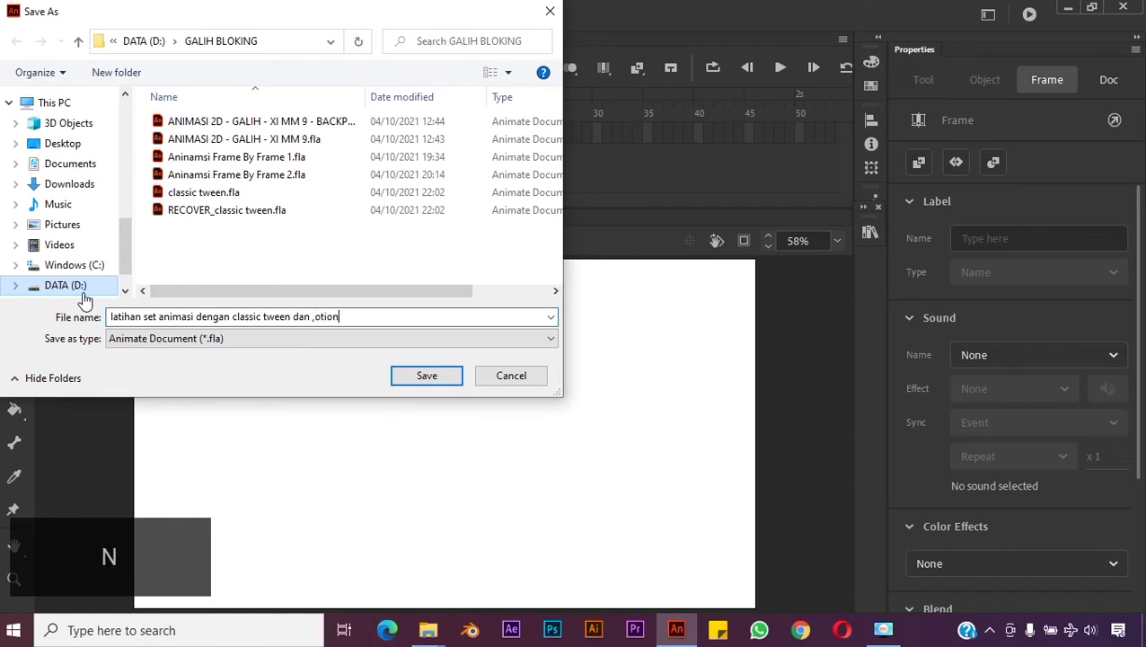
pyautogui.write(' tween')
pyautogui.press('Return')
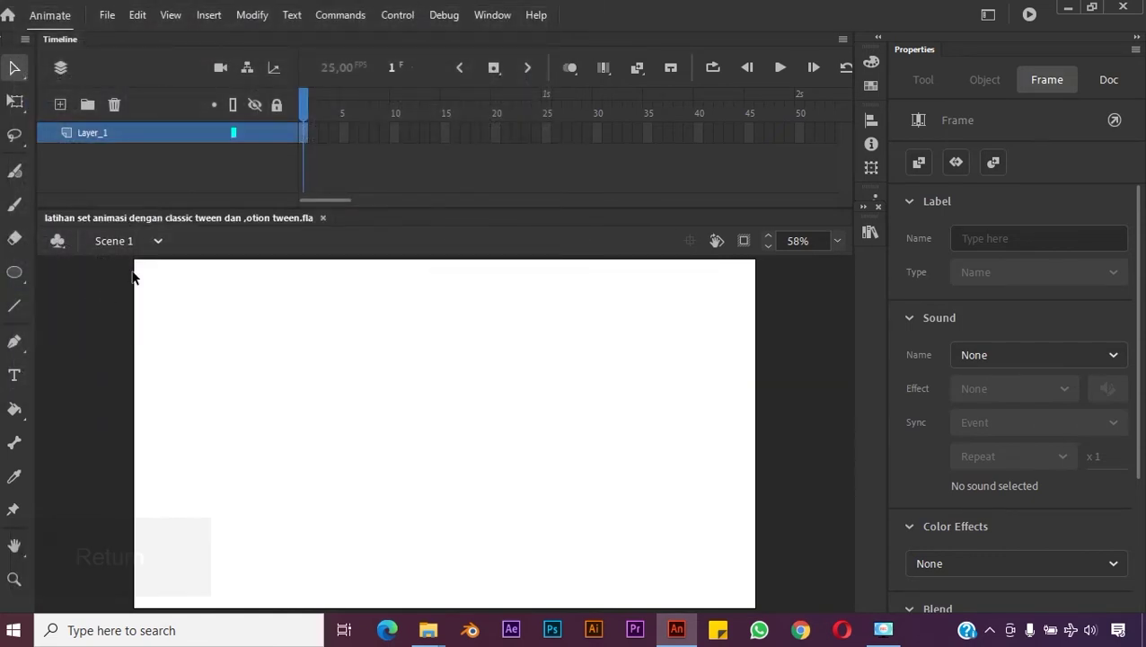
# Step: Delete all items from the document library, from bola hijau through Symbol 4
pyautogui.click(254, 366)
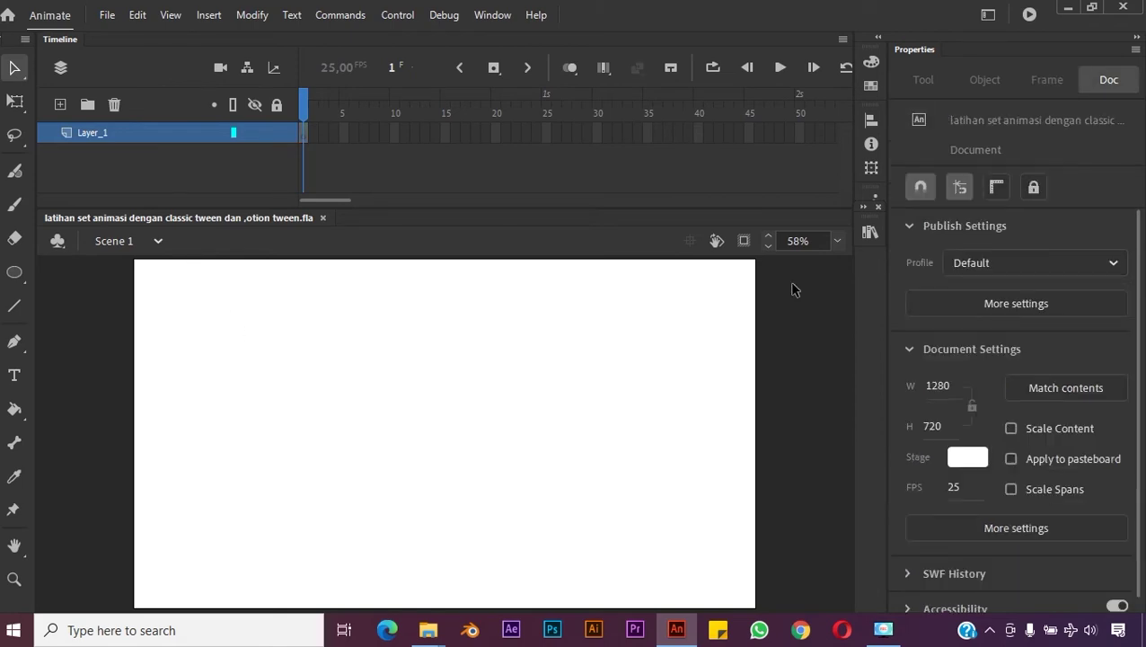
pyautogui.click(868, 233)
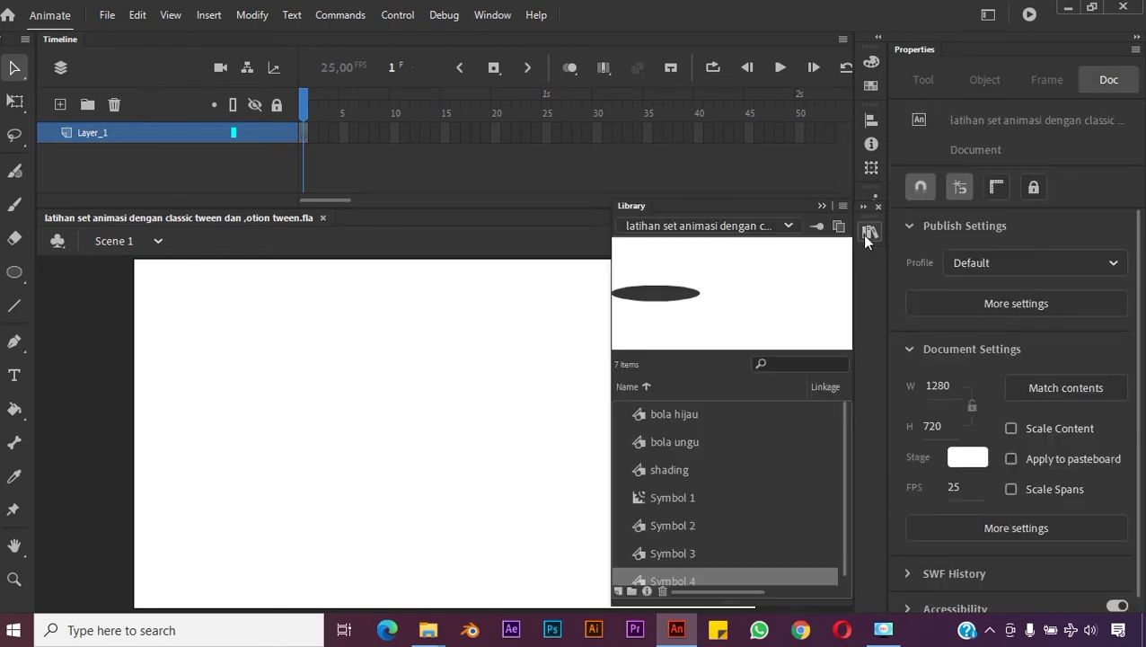
pyautogui.click(723, 421)
pyautogui.moveTo(842, 422); pyautogui.dragTo(835, 466)
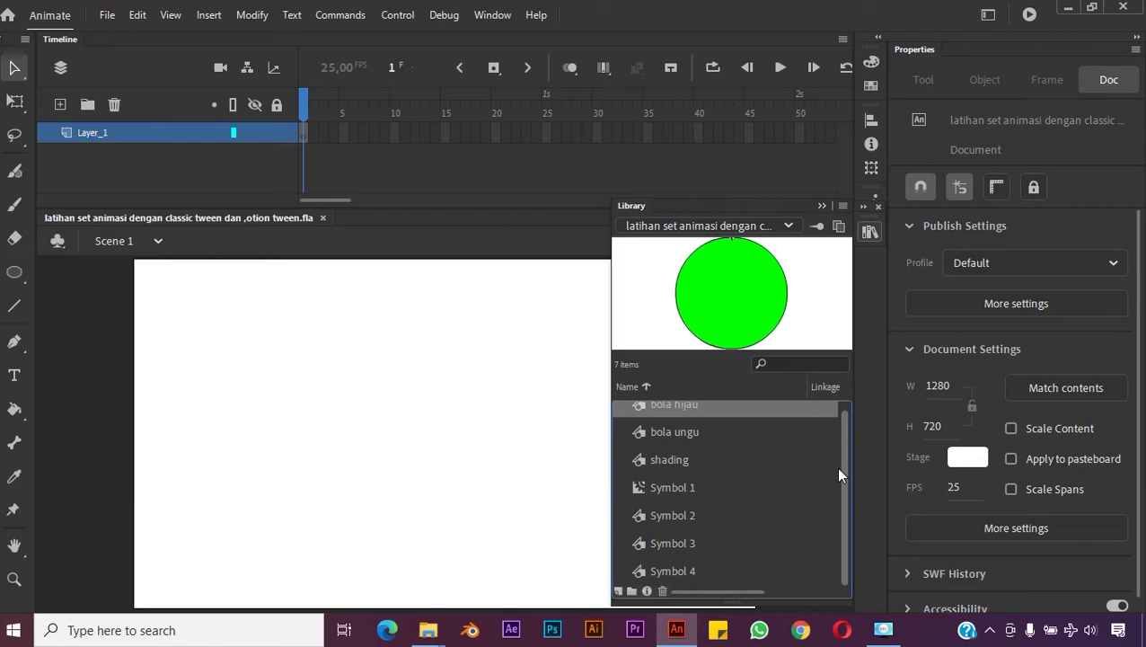
pyautogui.keyDown('shift'); pyautogui.click(717, 570); pyautogui.keyUp('shift')
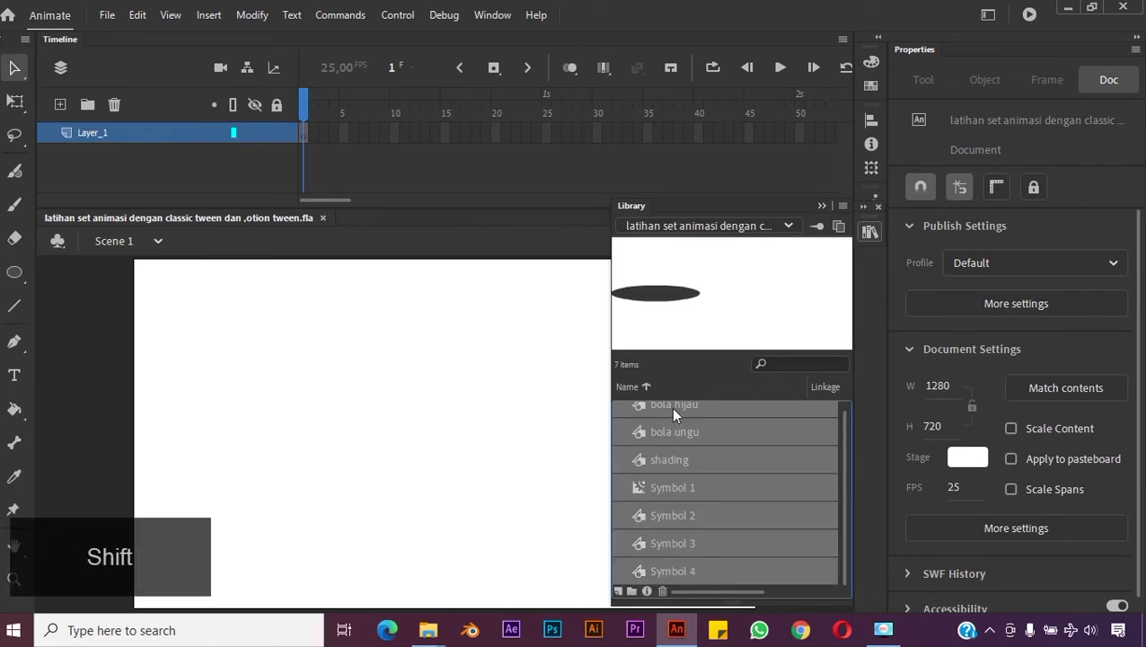
pyautogui.click(662, 591)
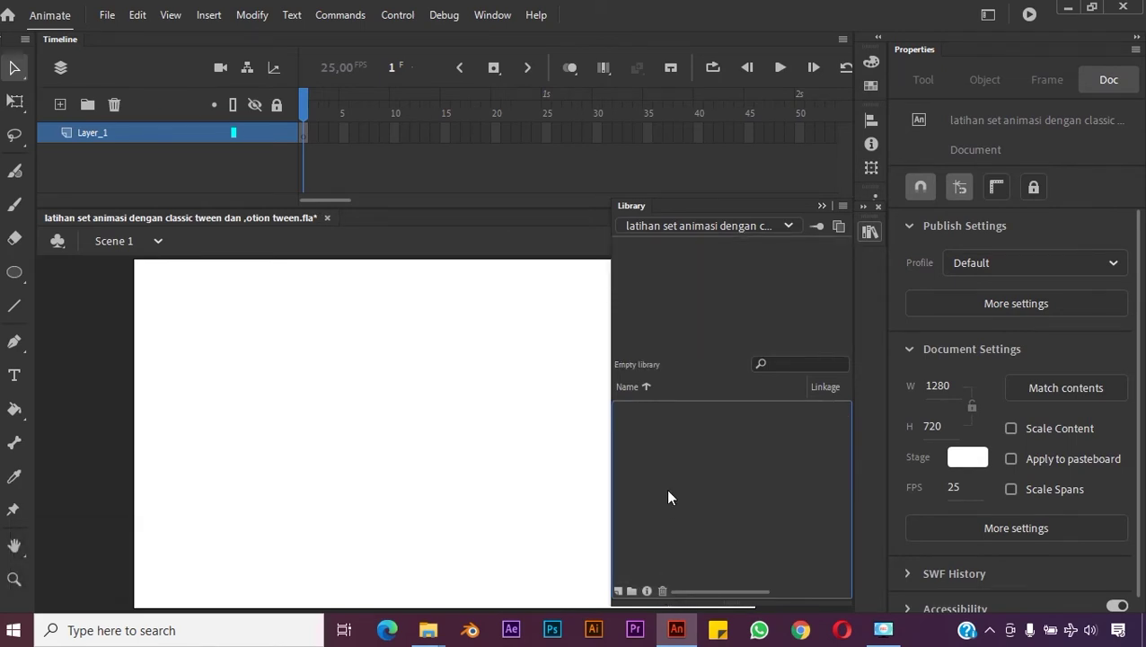
# Step: Start an import to the library and open the CLASSIC DAN MOTION TWEEN folder inside BLOKING ANIMASI
pyautogui.click(107, 15)
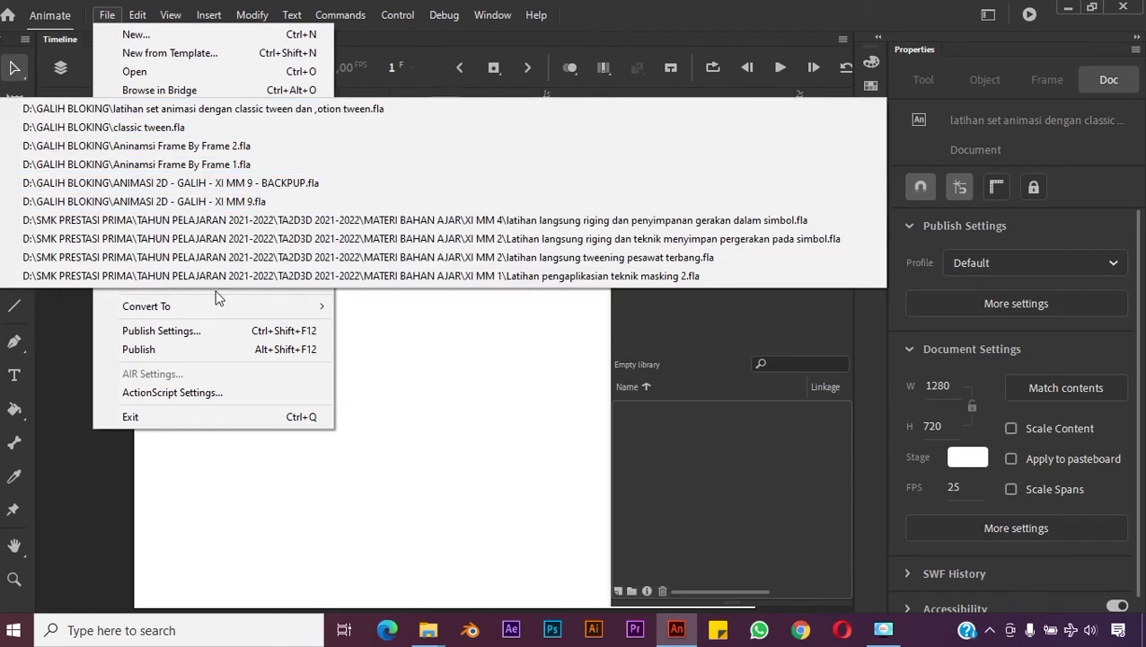
pyautogui.moveTo(319, 270)
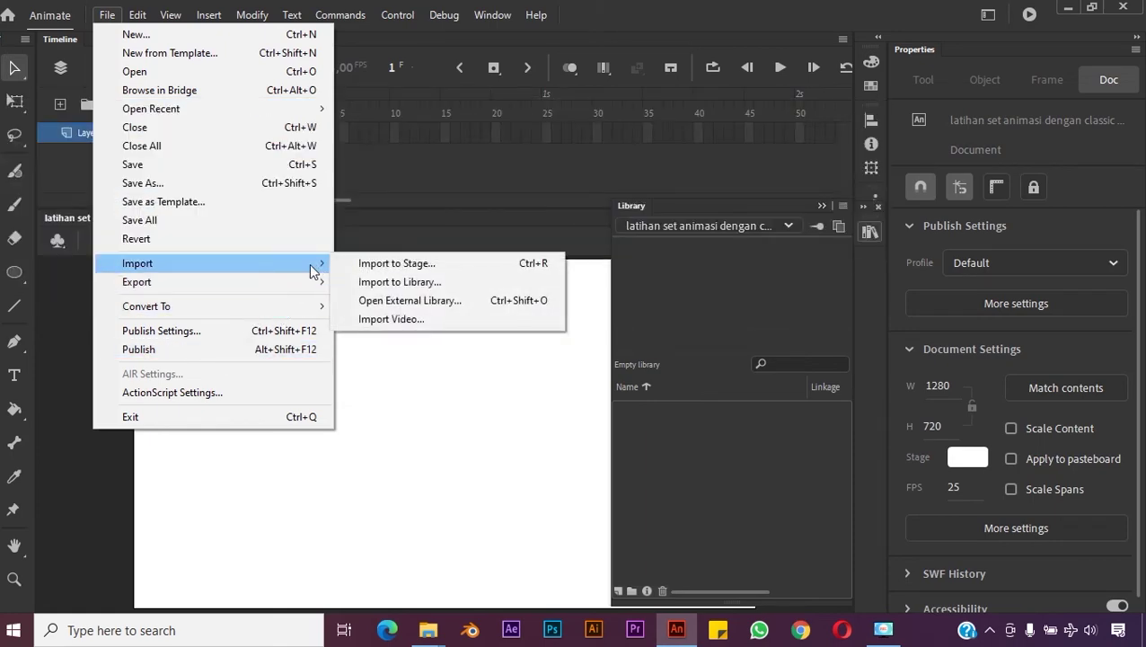
pyautogui.click(393, 281)
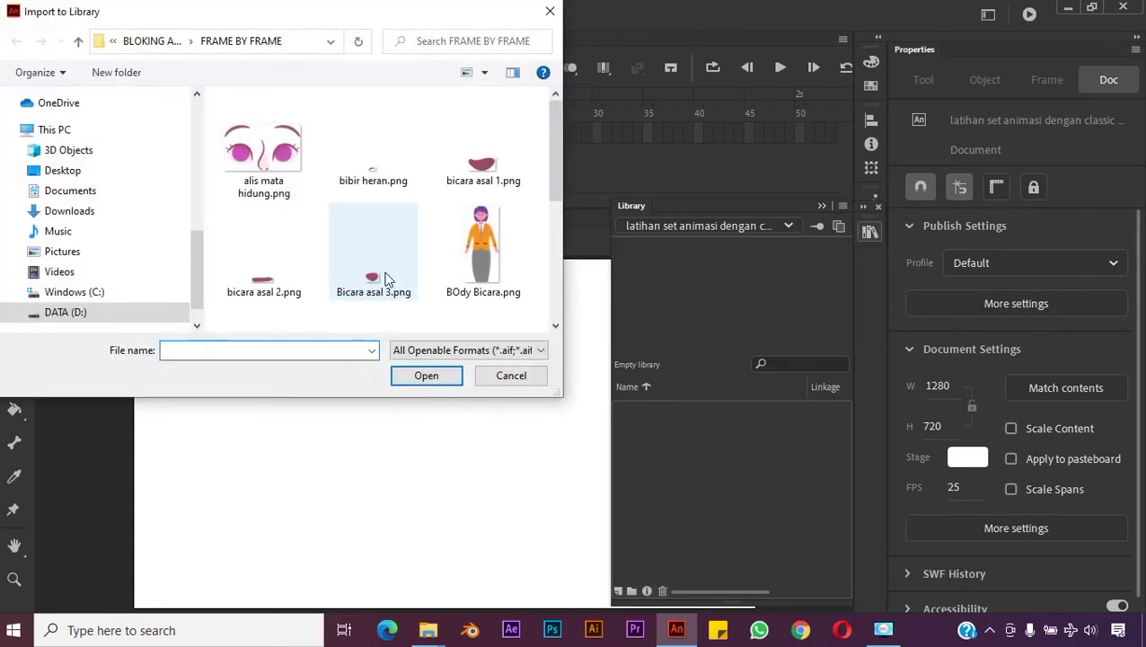
pyautogui.click(152, 41)
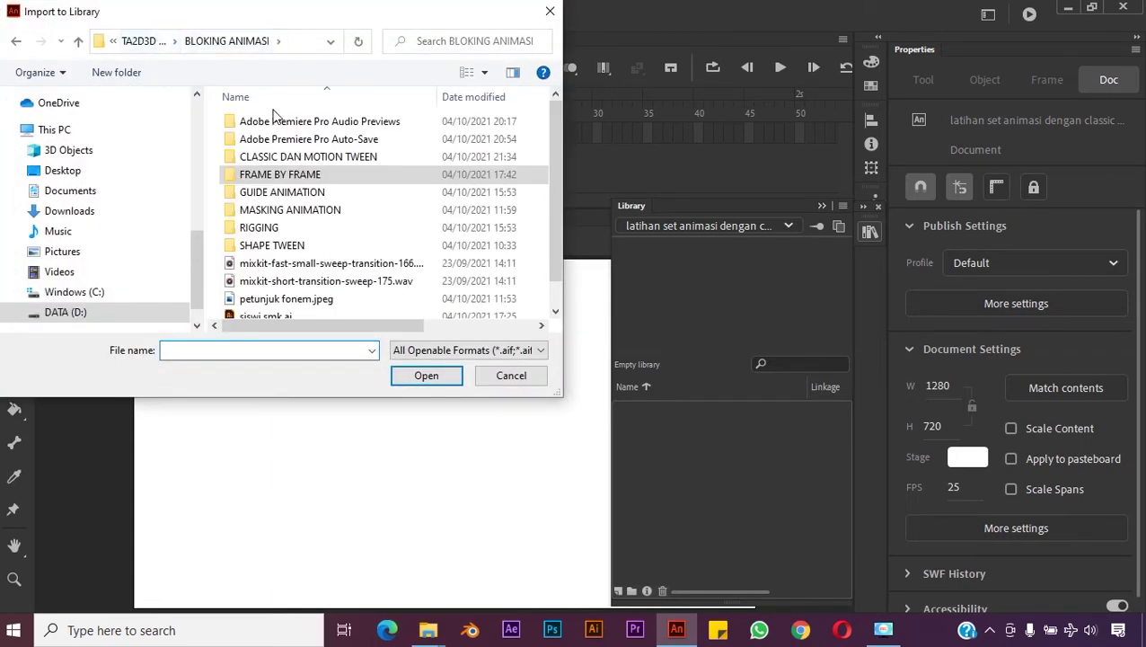
pyautogui.click(305, 158)
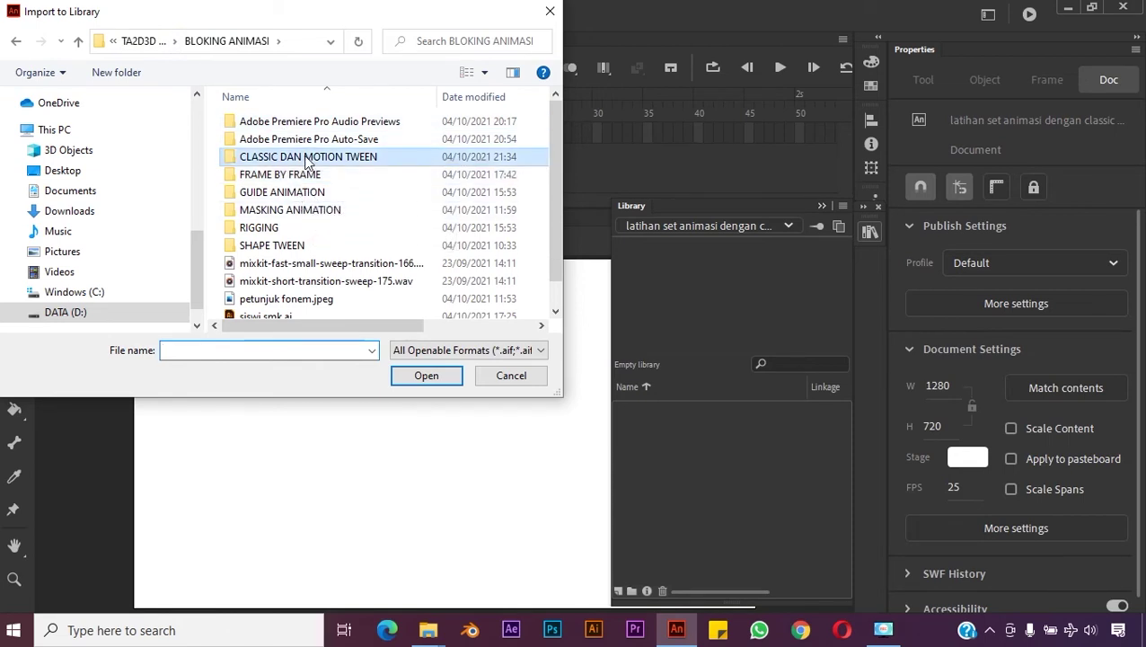
pyautogui.doubleClick(305, 158)
# Step: Import all files of the folder into the library except BAHAN ASET MOTION TWEENING.ai and BALL BLUE.png
pyautogui.click(295, 160)
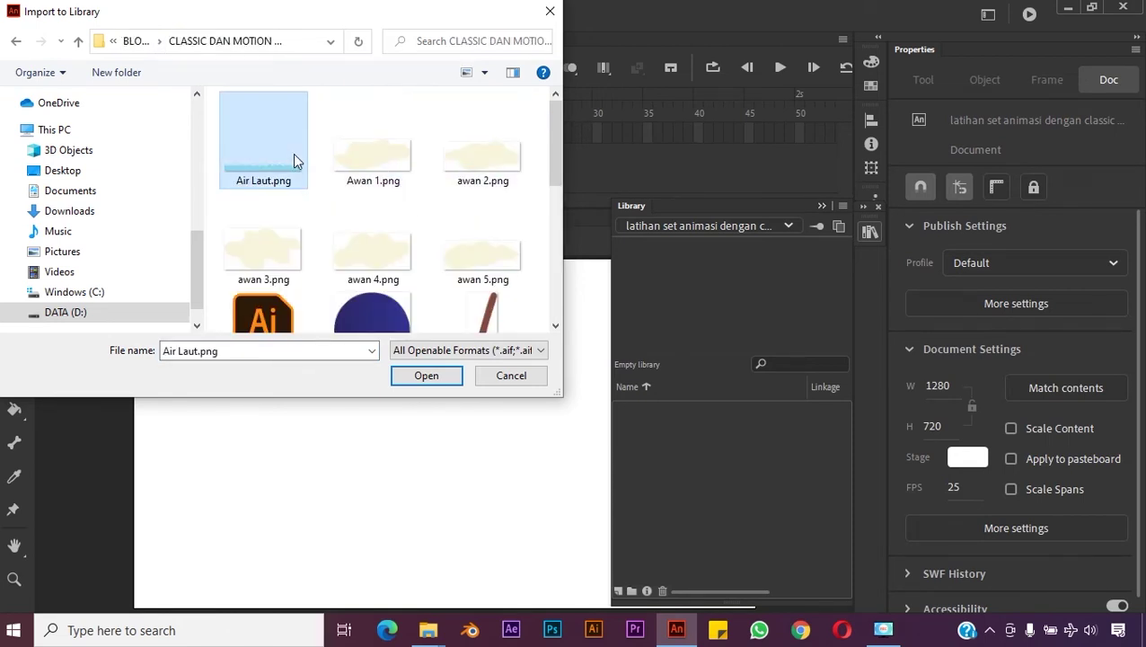
pyautogui.click(378, 164)
pyautogui.click(454, 171)
pyautogui.click(368, 261)
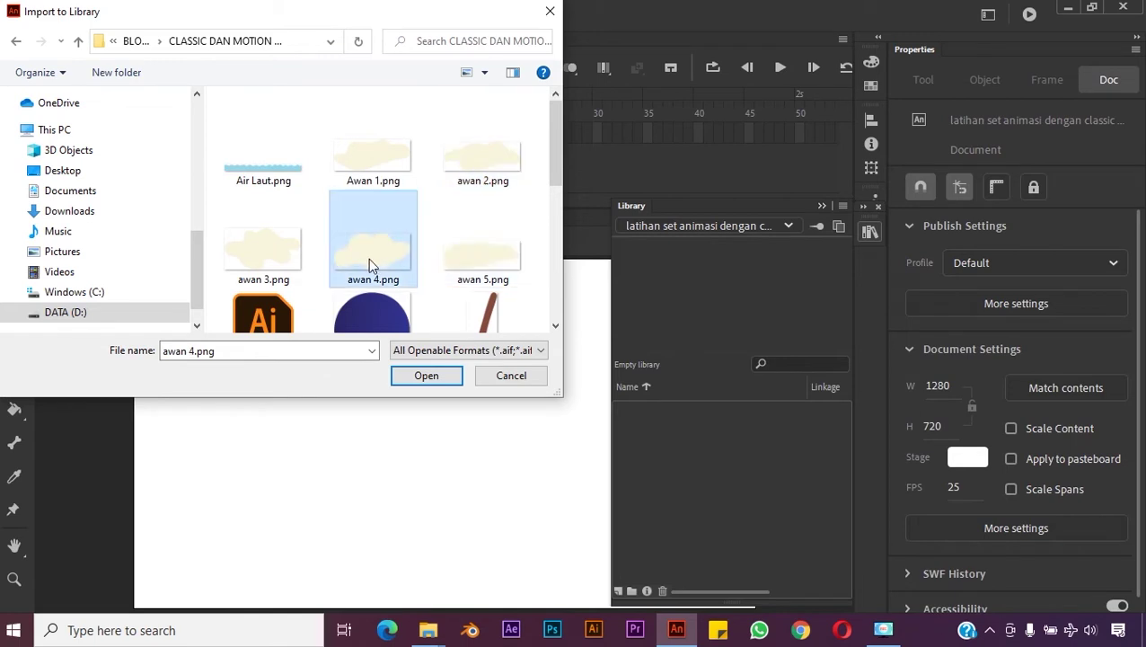
pyautogui.press('Left')
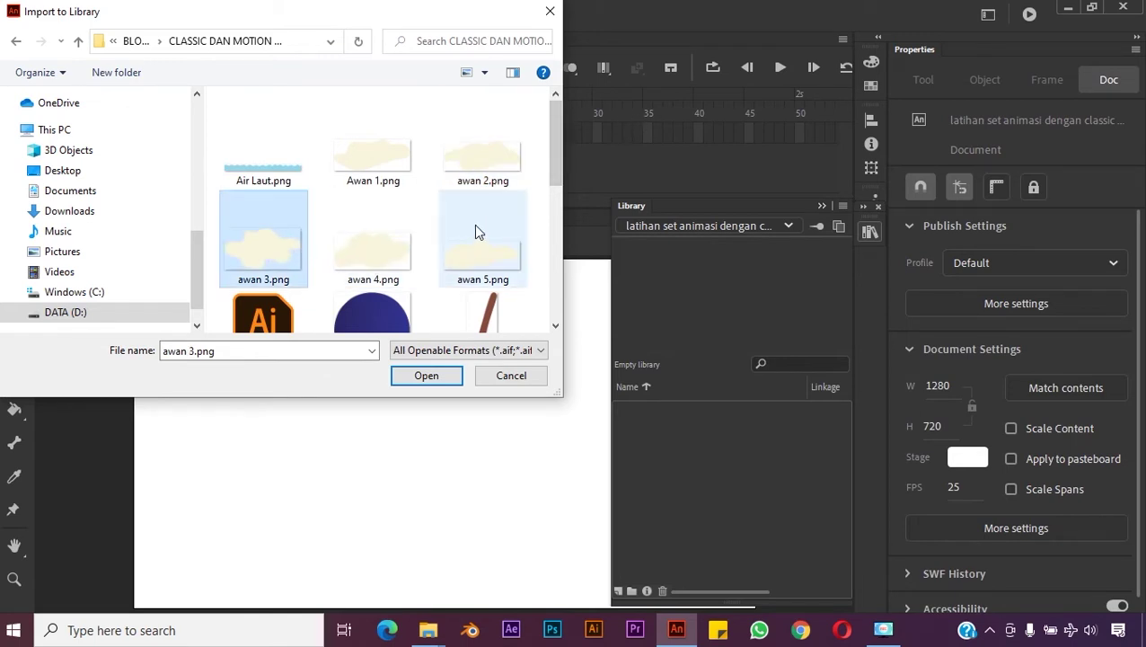
pyautogui.hotkey('ctrl', 'a')
pyautogui.moveTo(555, 170); pyautogui.dragTo(554, 203)
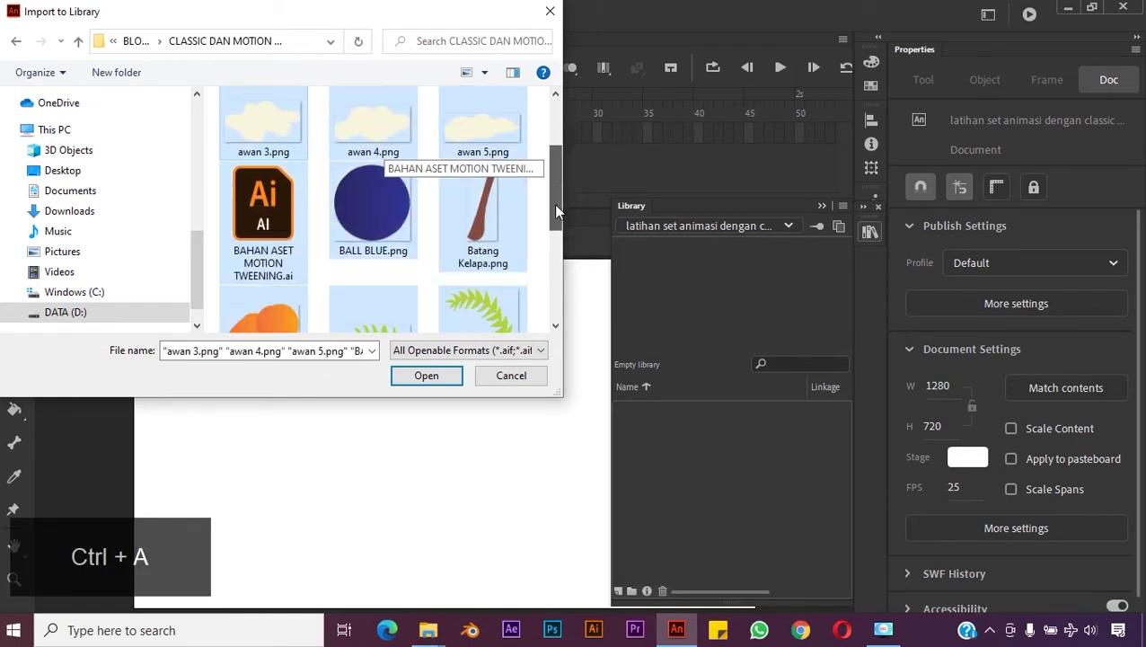
pyautogui.keyDown('ctrl'); pyautogui.click(261, 221); pyautogui.keyUp('ctrl')
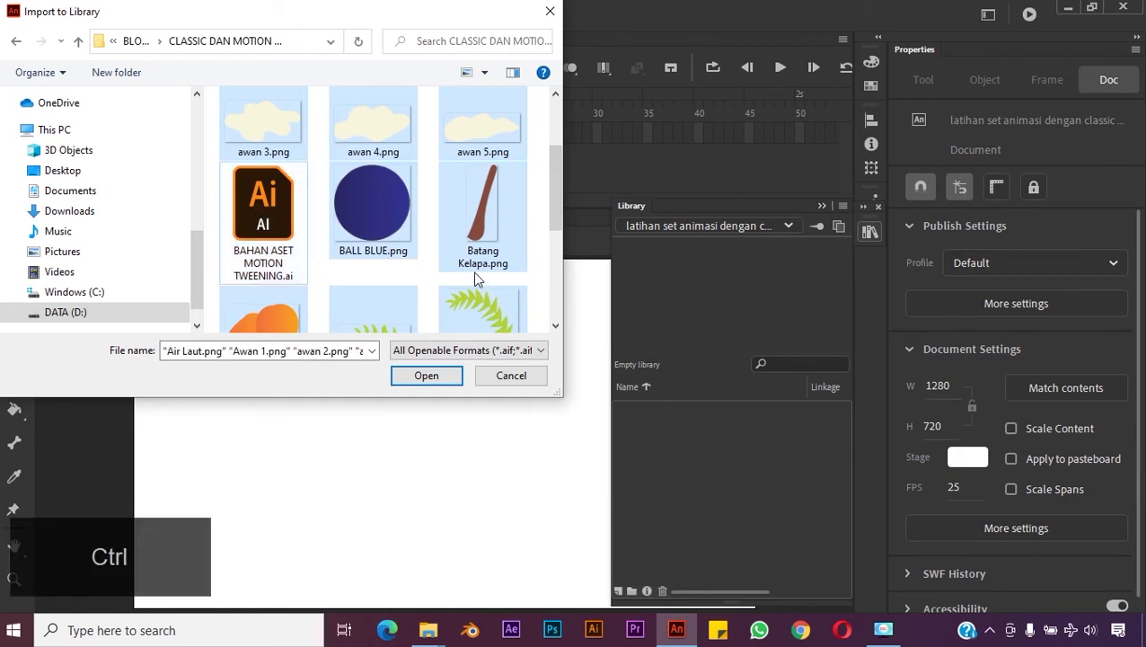
pyautogui.keyDown('ctrl'); pyautogui.click(384, 202); pyautogui.keyUp('ctrl')
pyautogui.moveTo(555, 211); pyautogui.dragTo(545, 310)
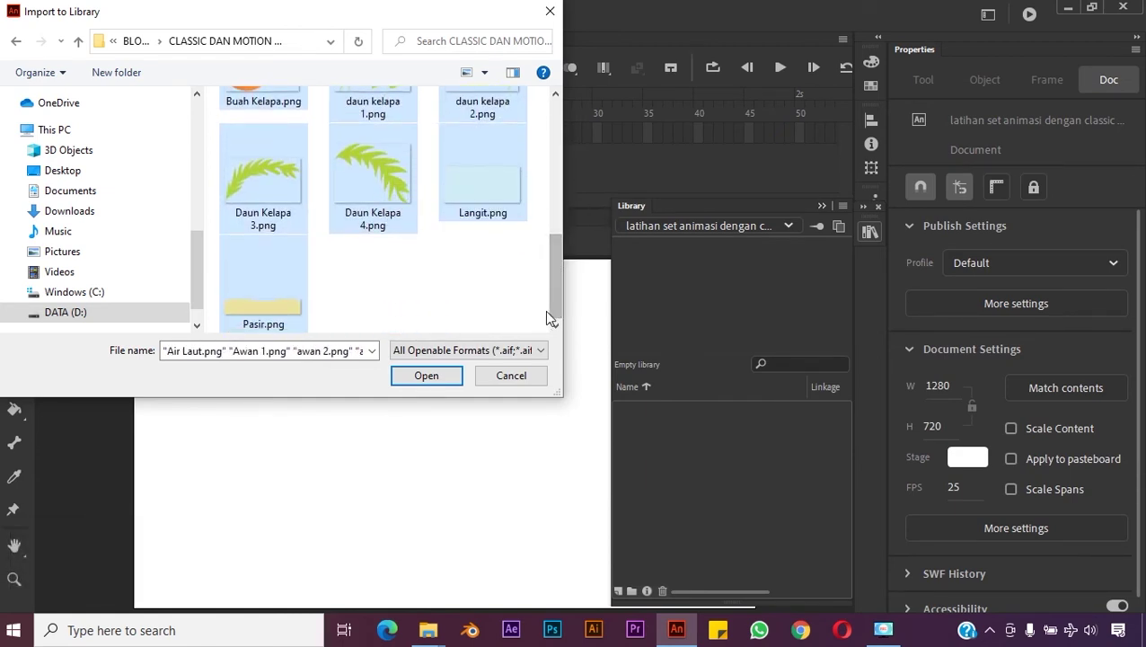
pyautogui.click(430, 380)
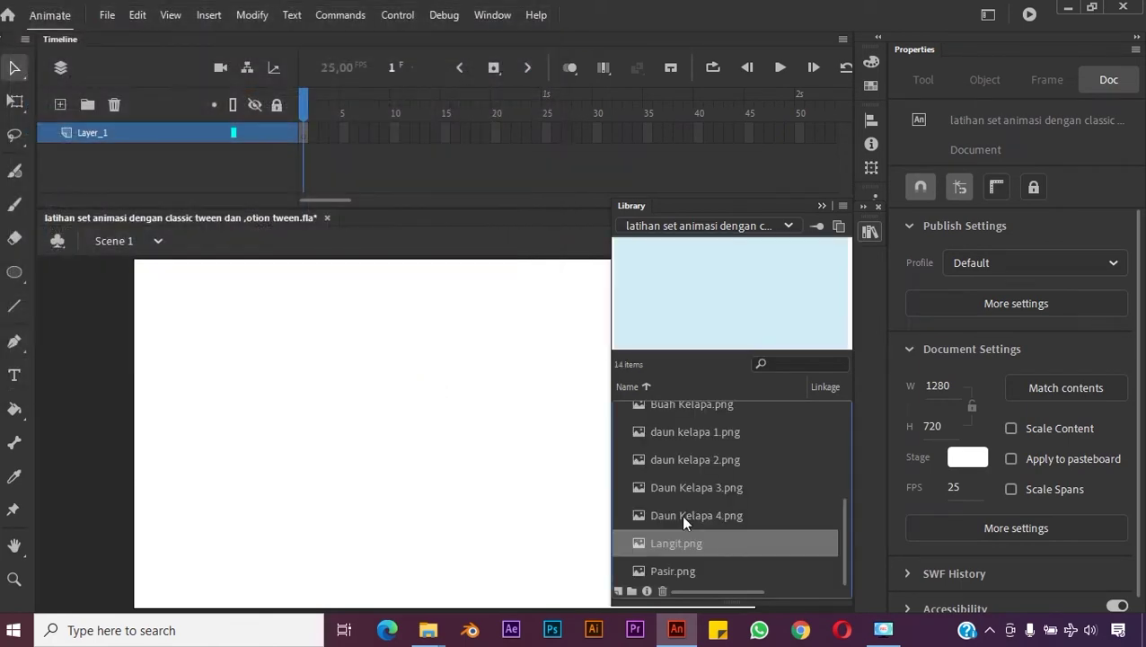
# Step: Place the Langit.png bitmap from the library over the stage at about X -209, Y 0
pyautogui.click(554, 465)
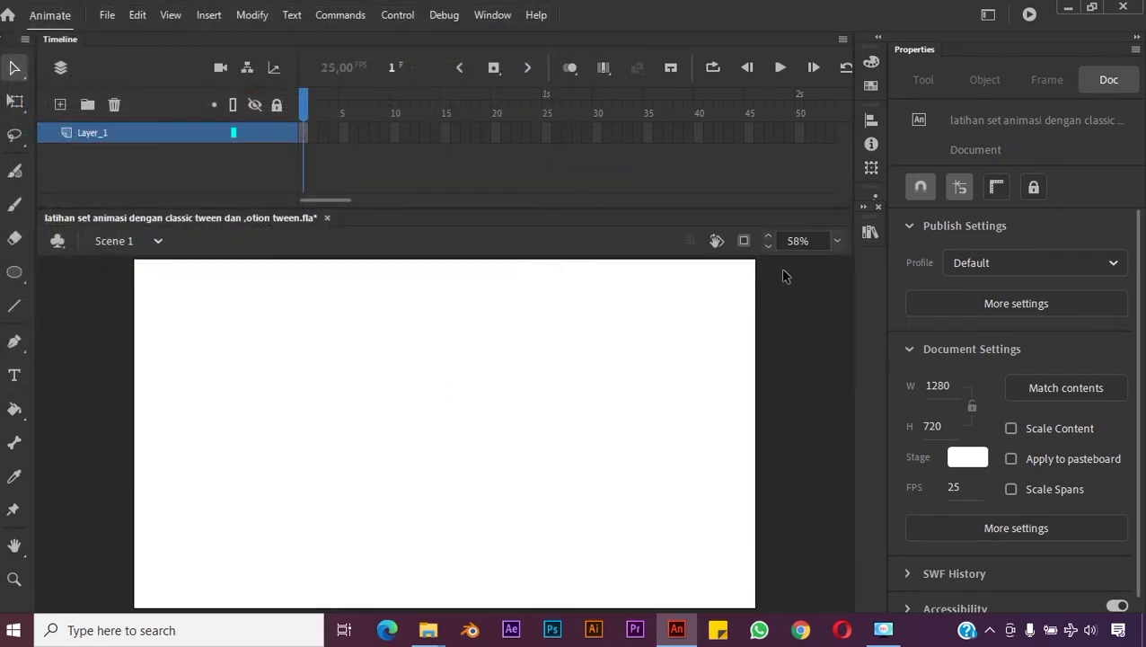
pyautogui.click(838, 243)
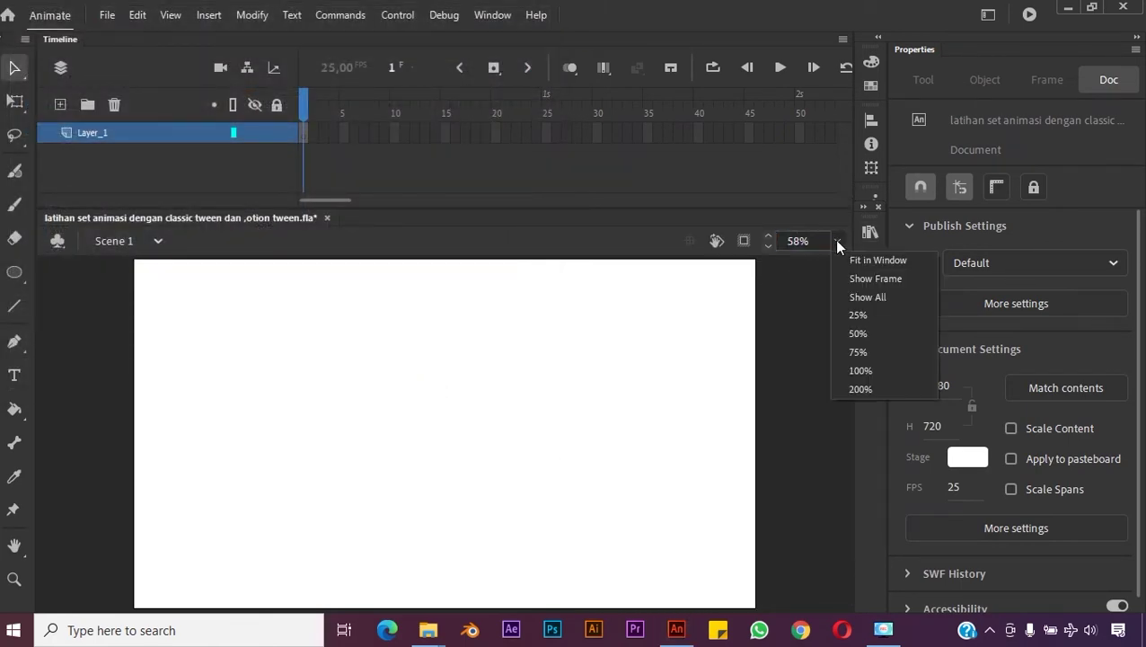
pyautogui.click(865, 332)
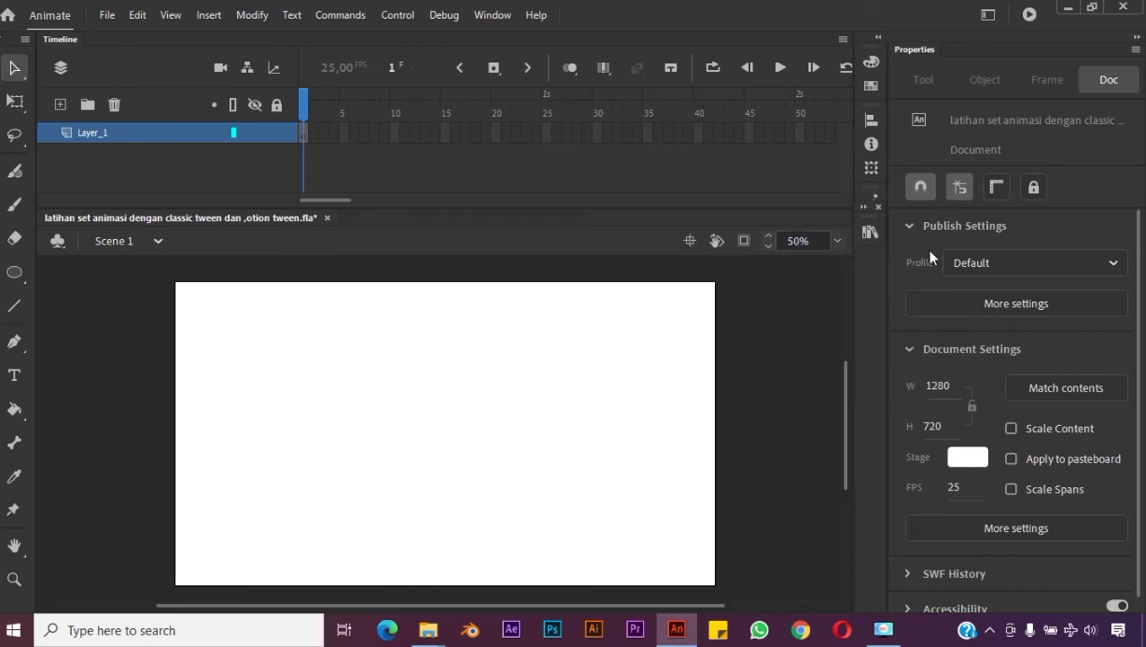
pyautogui.click(871, 233)
pyautogui.click(749, 431)
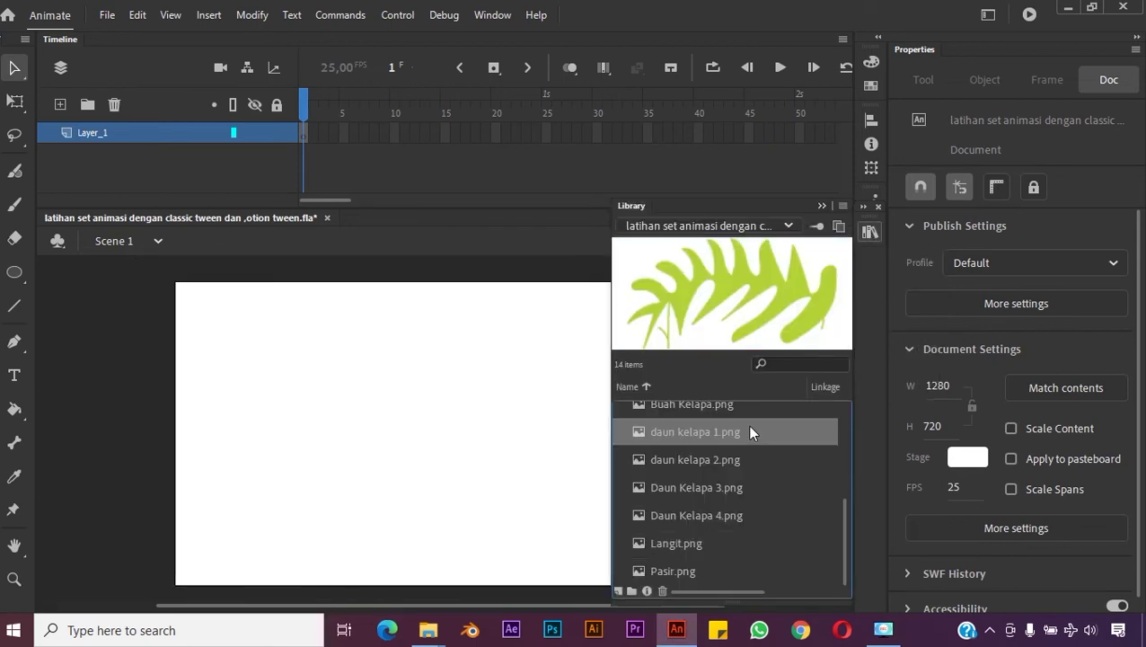
pyautogui.click(717, 483)
pyautogui.click(732, 435)
pyautogui.scroll(3, 725, 449)
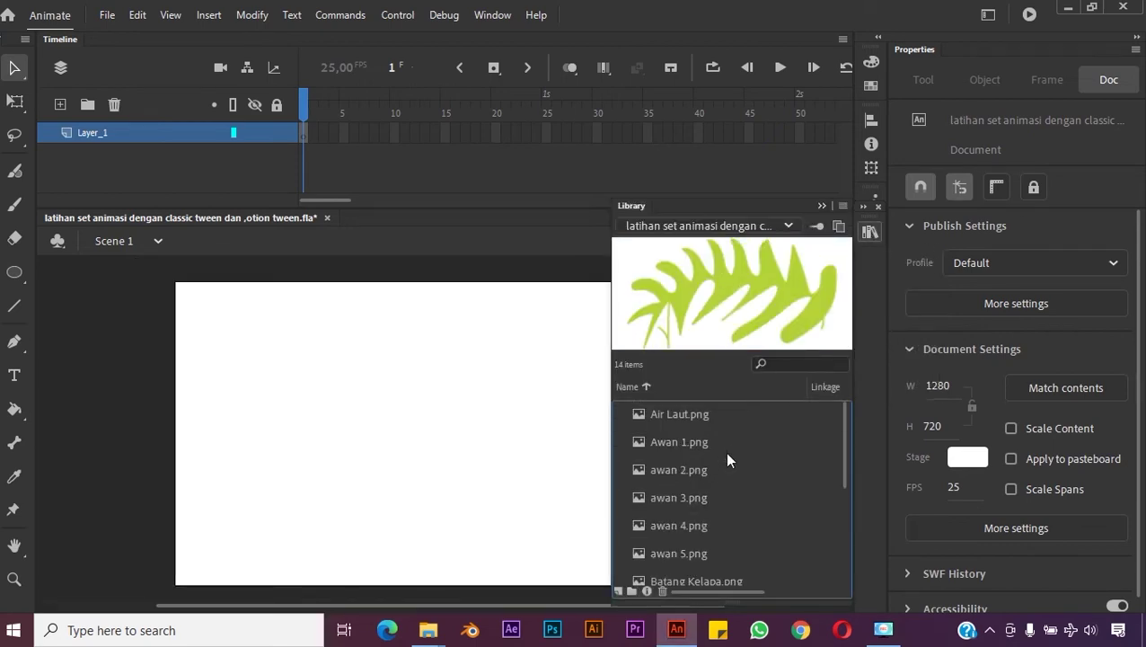
pyautogui.scroll(-3, 724, 451)
pyautogui.click(671, 561)
pyautogui.click(685, 545)
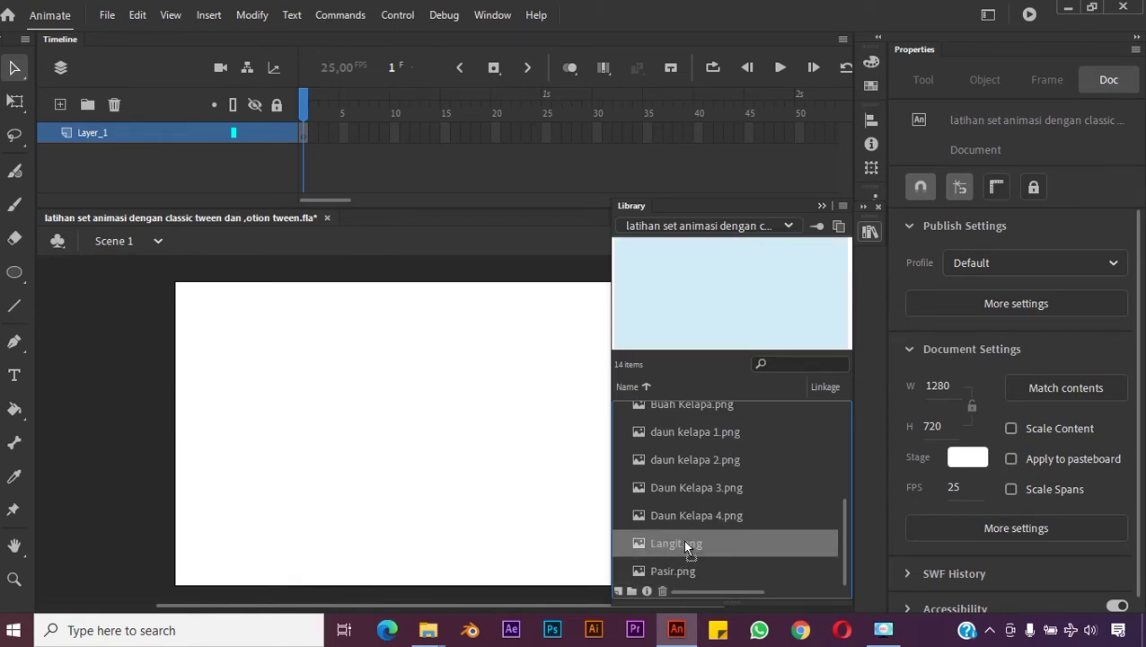
pyautogui.moveTo(684, 543); pyautogui.dragTo(442, 440)
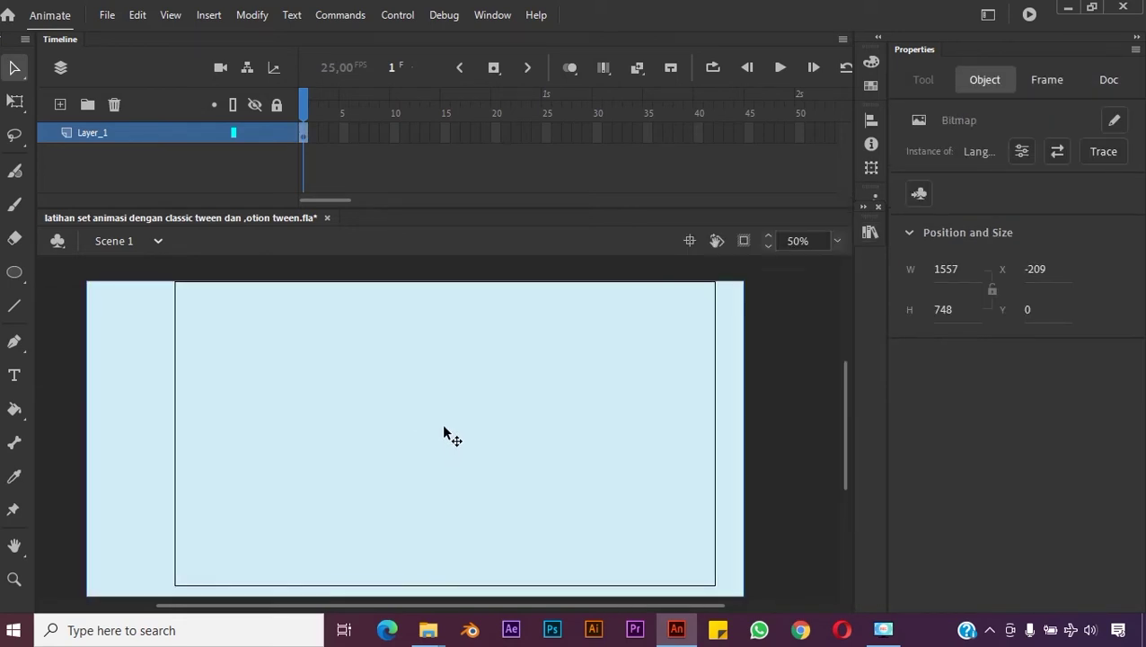
# Step: Move the sky bitmap slightly up to about Y -15 so it extends past the stage's upper and lower edges
pyautogui.click(837, 241)
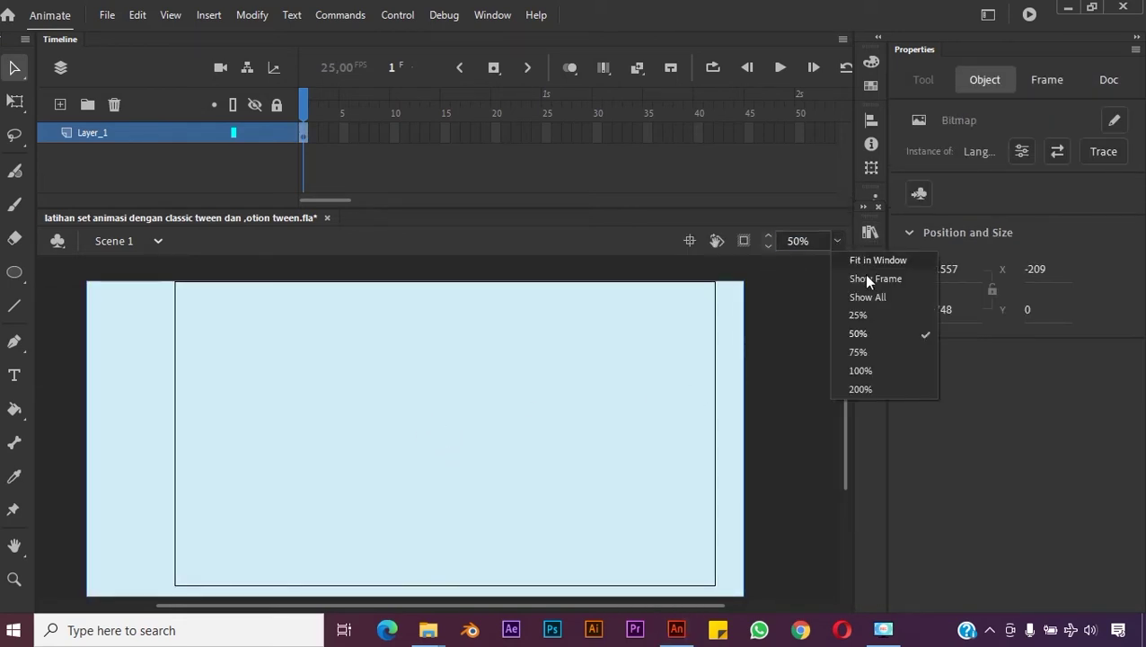
pyautogui.click(777, 297)
pyautogui.click(781, 299)
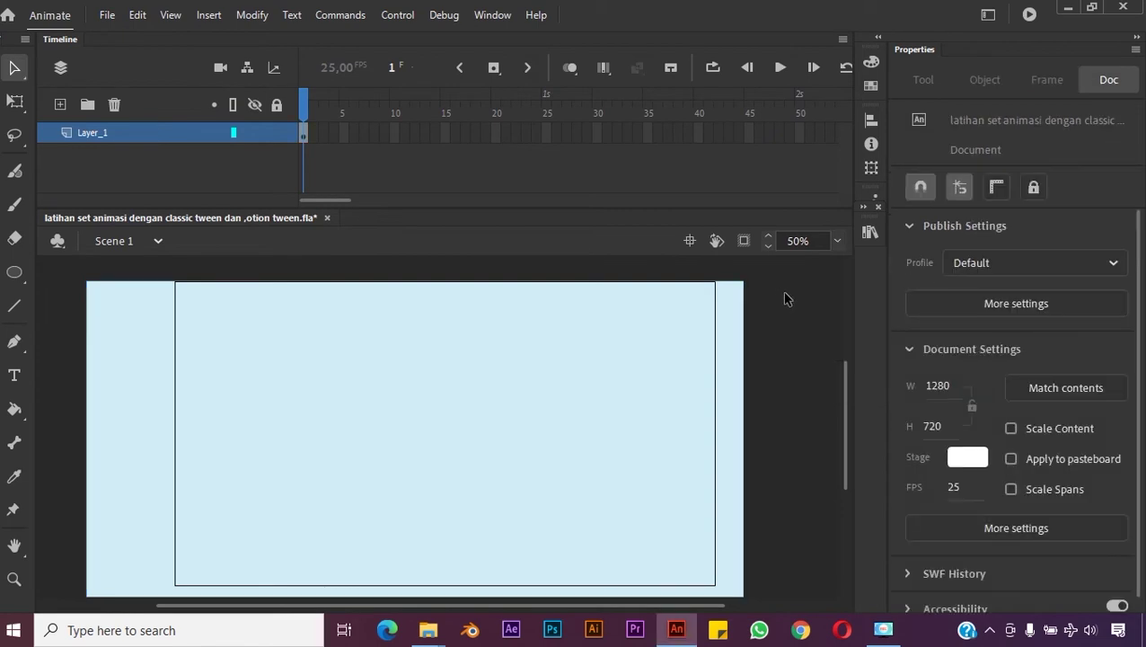
pyautogui.hotkey('ctrl', '-')
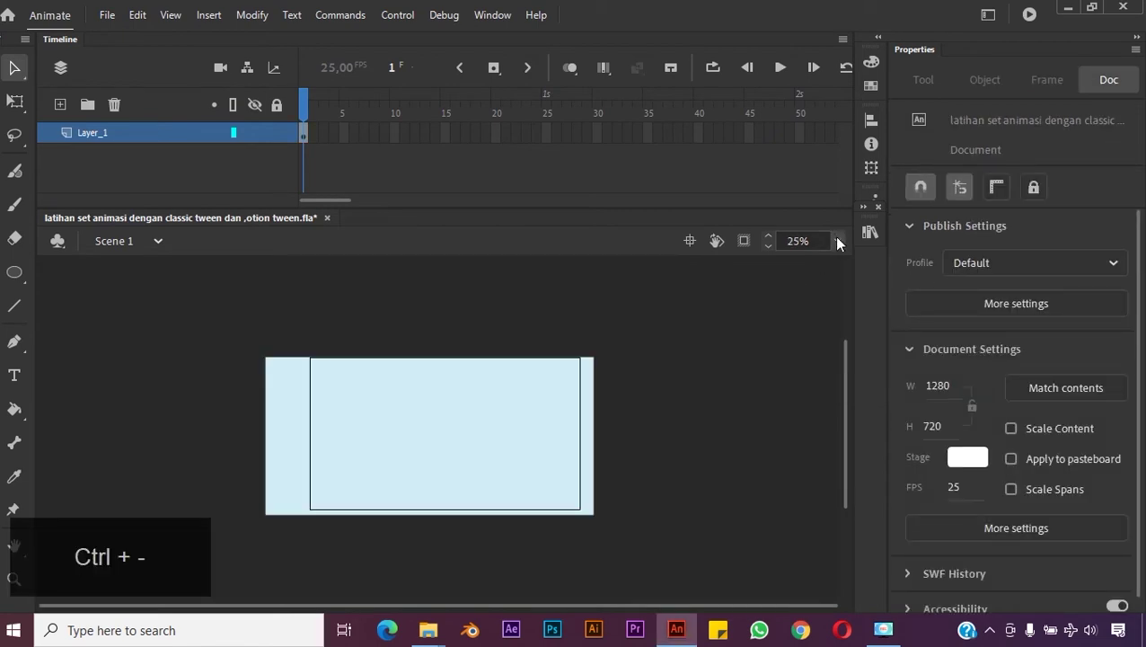
pyautogui.click(804, 240)
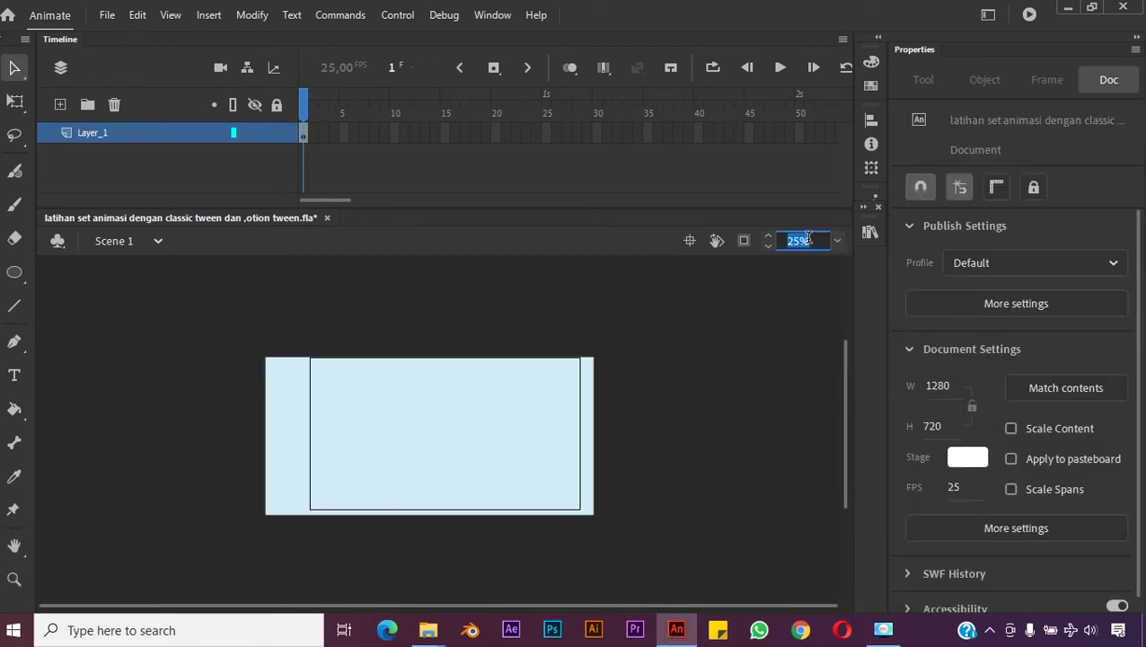
pyautogui.write('30')
pyautogui.press('Return')
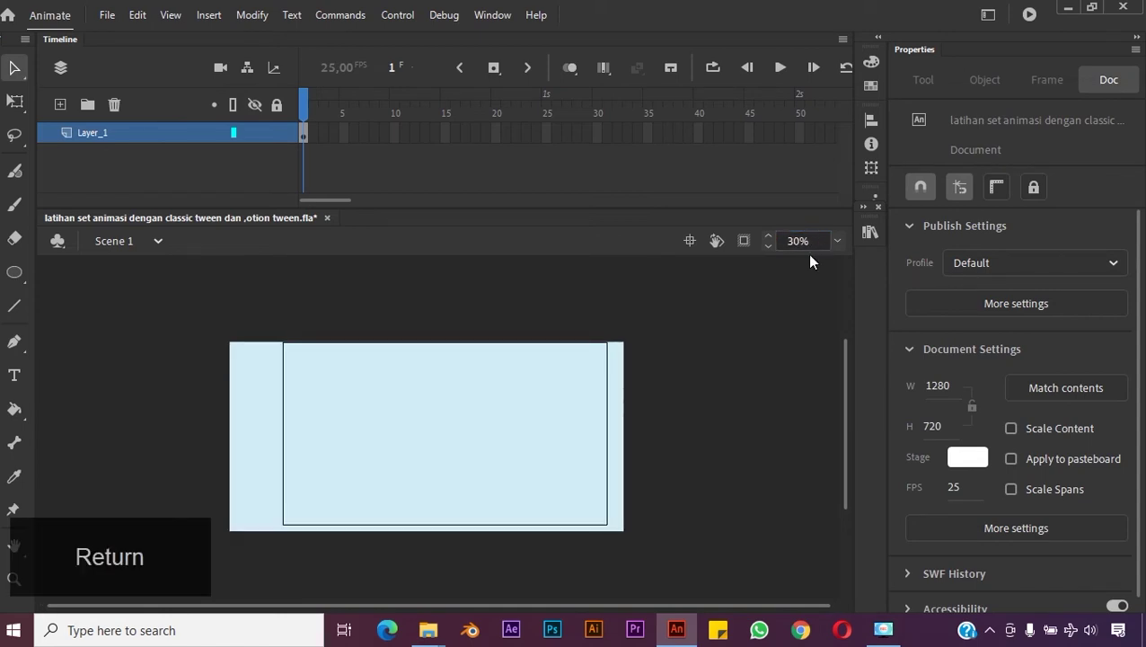
pyautogui.click(781, 240)
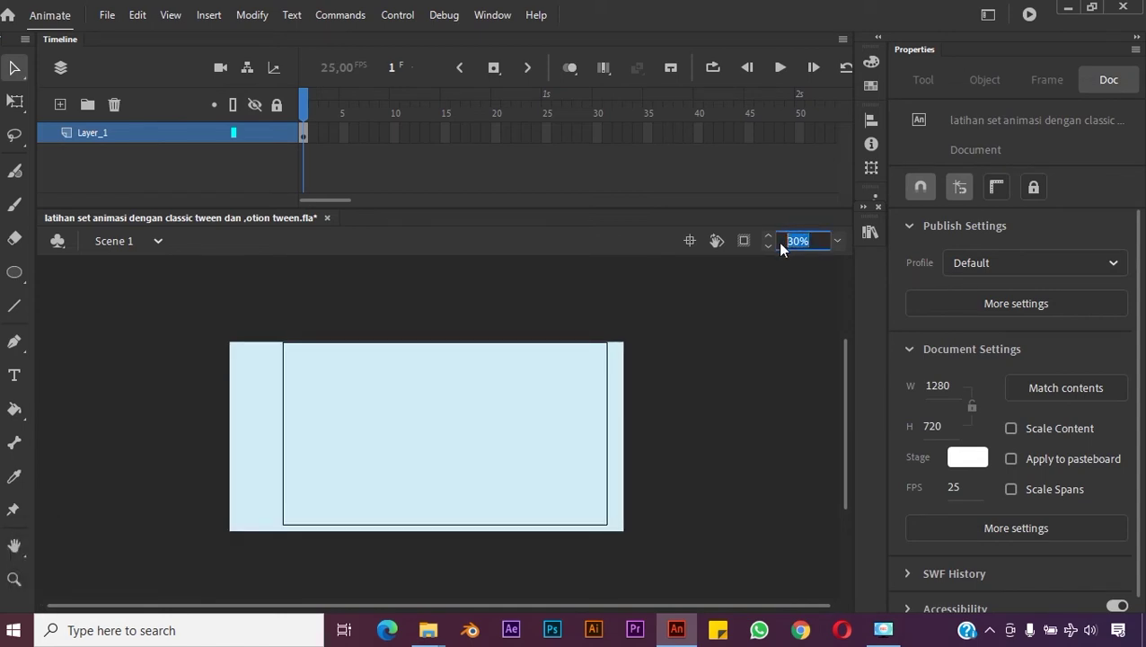
pyautogui.write('40')
pyautogui.press('Return')
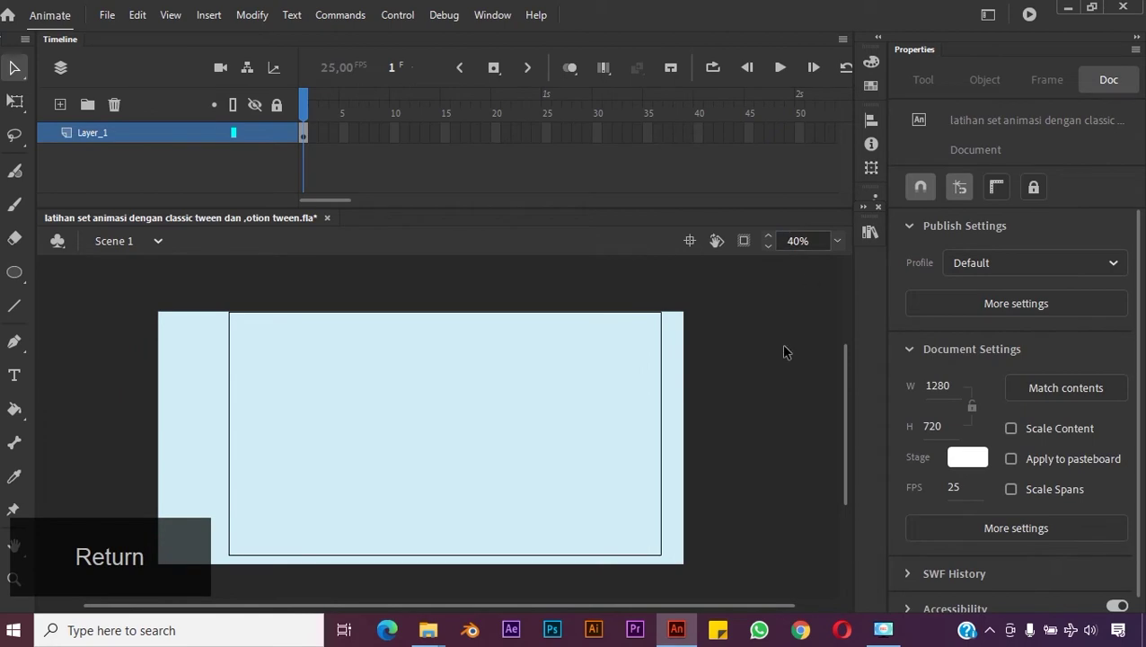
pyautogui.moveTo(674, 414); pyautogui.dragTo(675, 408)
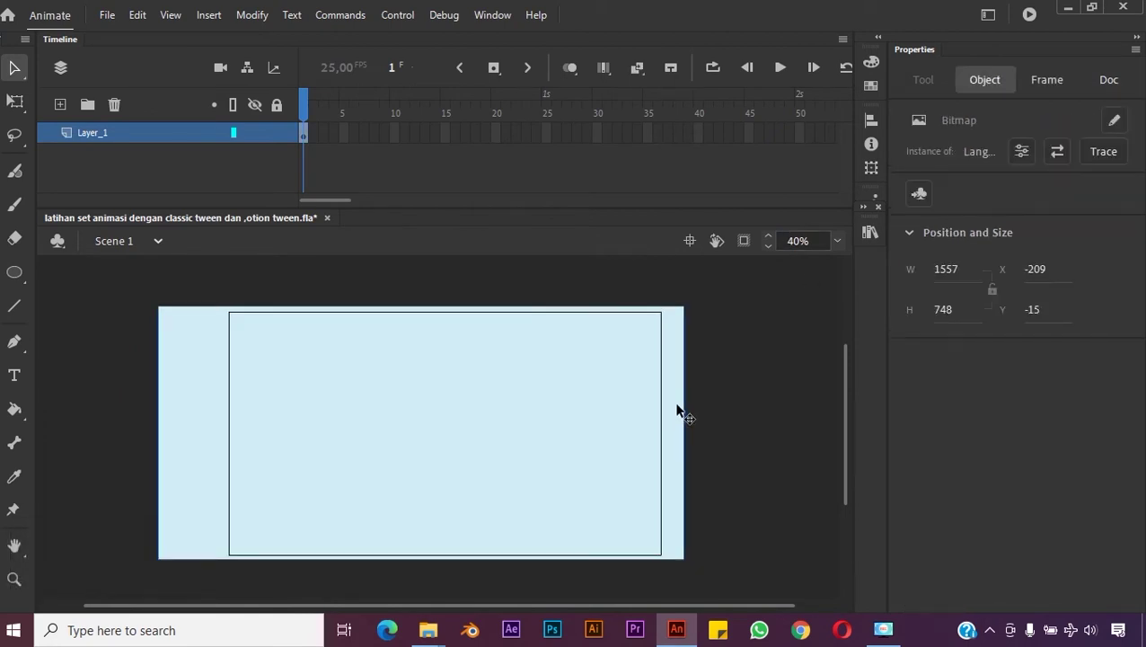
pyautogui.click(762, 377)
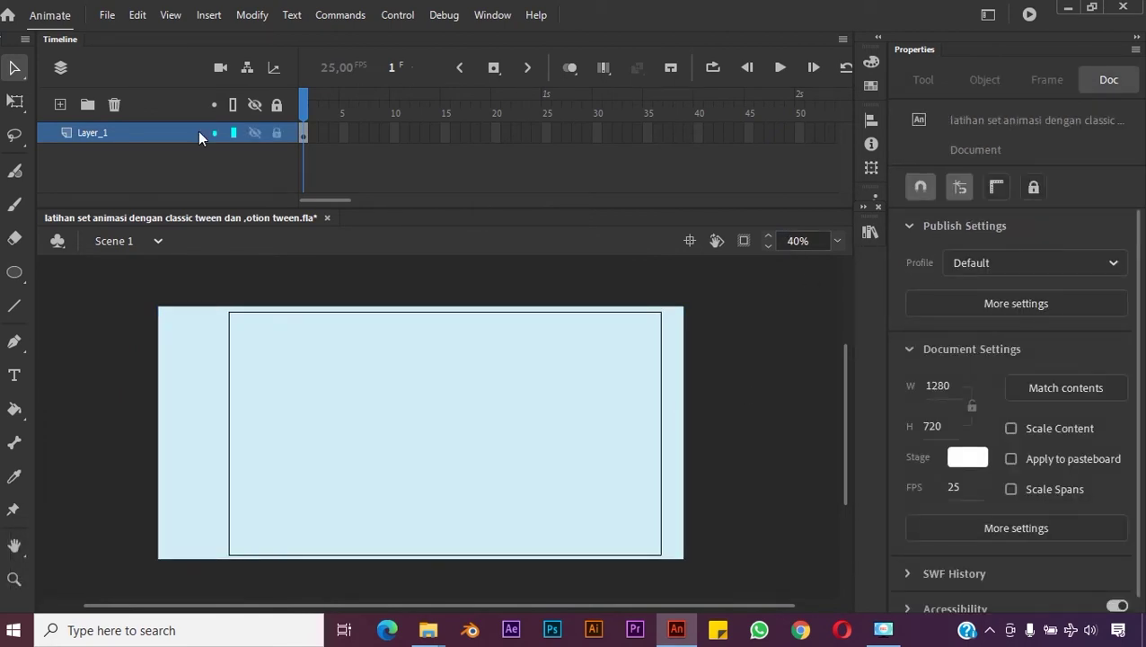
# Step: Rename the layer holding the sky bitmap as Langit
pyautogui.click(95, 130)
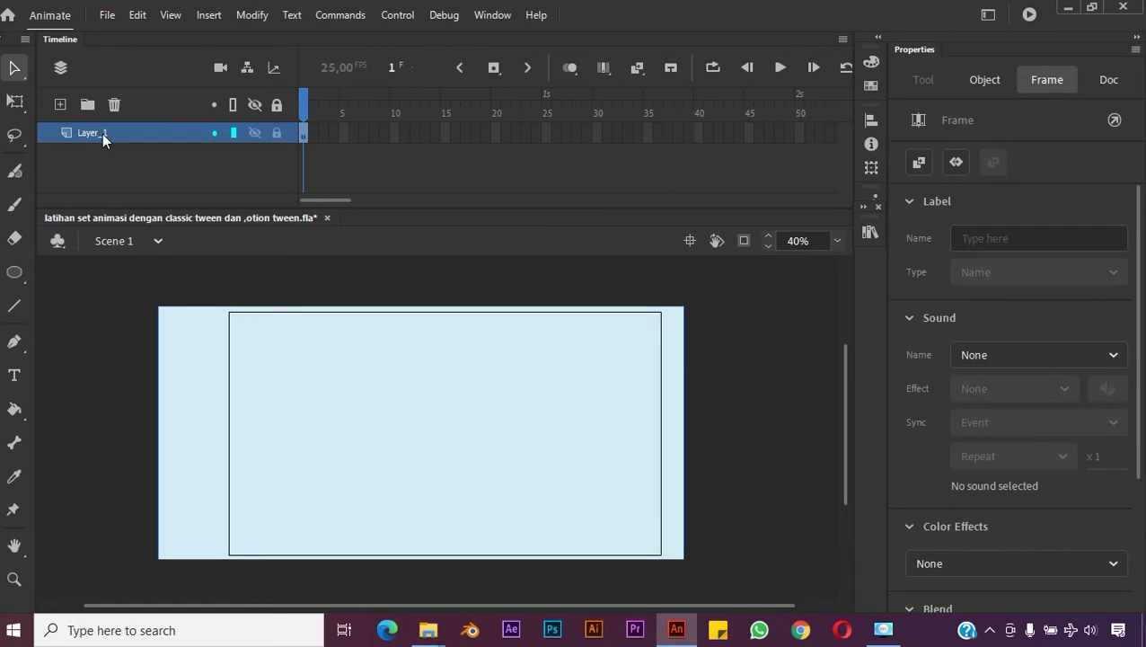
pyautogui.doubleClick(106, 134)
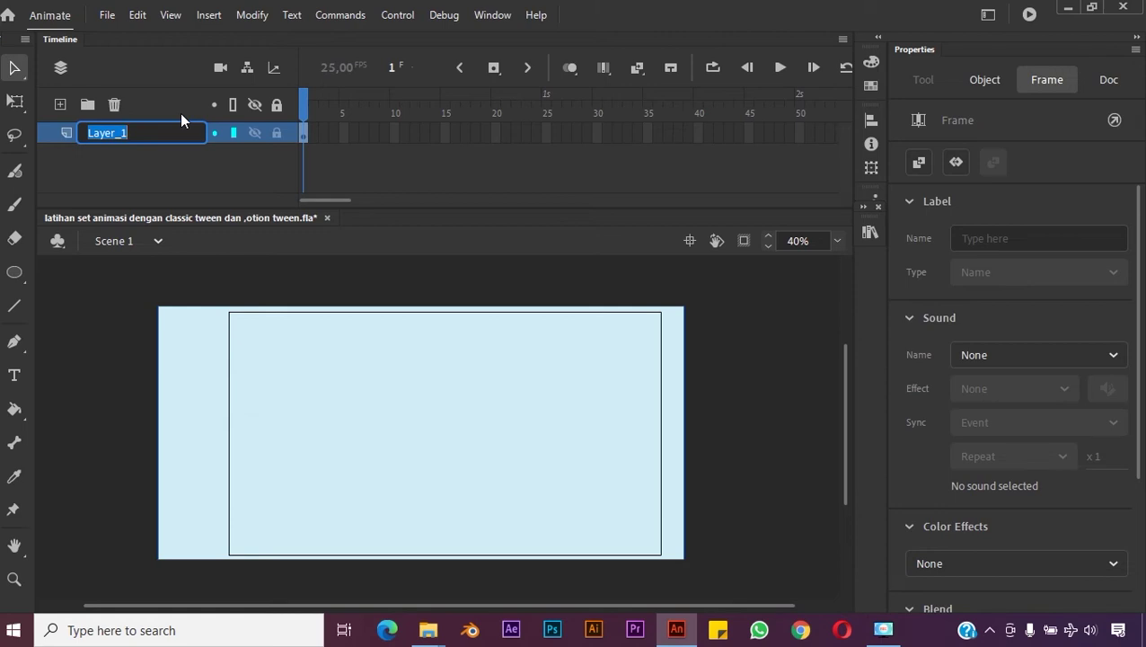
pyautogui.write('L')
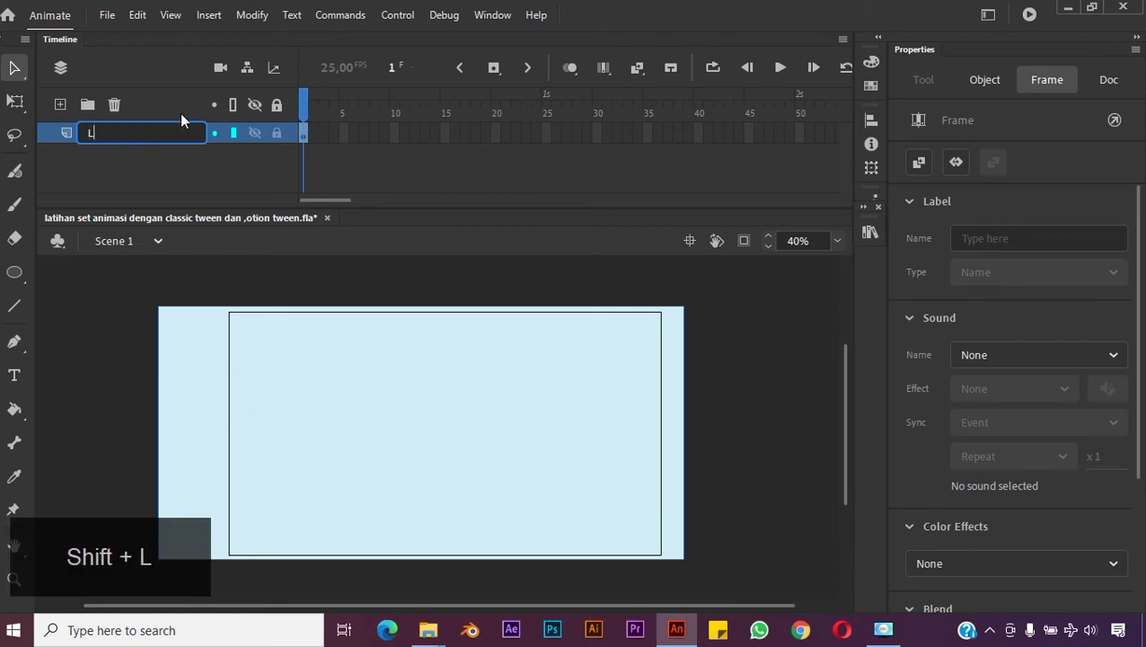
pyautogui.write('ayar')
pyautogui.press('BackSpace')
pyautogui.press('BackSpace')
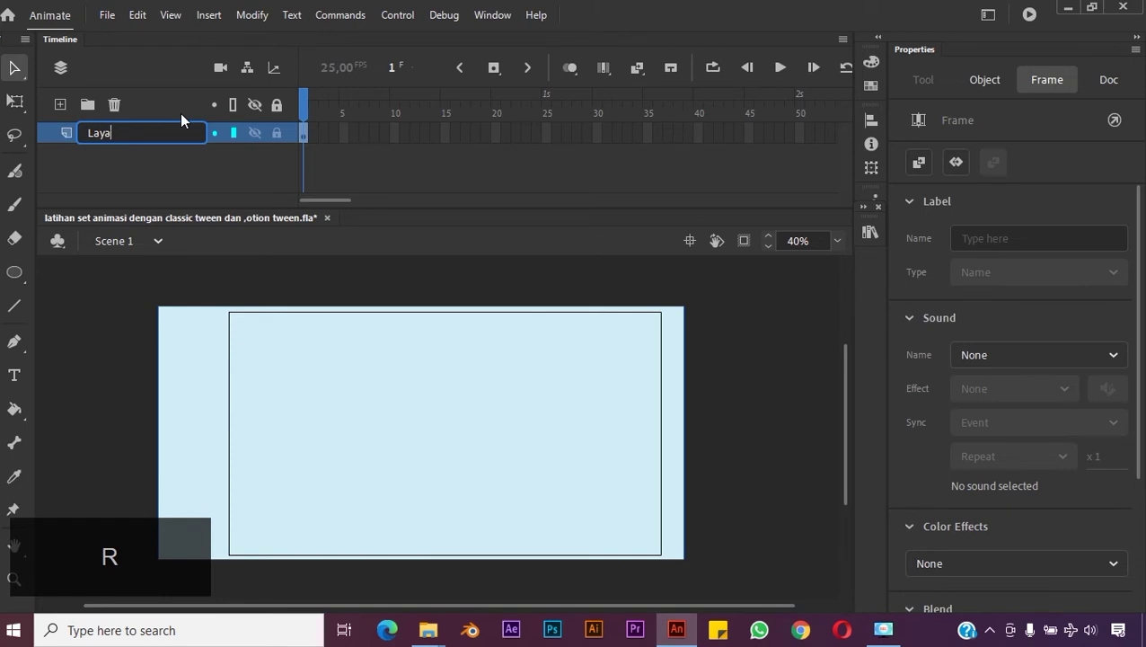
pyautogui.write('er')
pyautogui.press('BackSpace')
pyautogui.press('BackSpace')
pyautogui.press('BackSpace')
pyautogui.press('BackSpace')
pyautogui.press('BackSpace')
pyautogui.write('Langit')
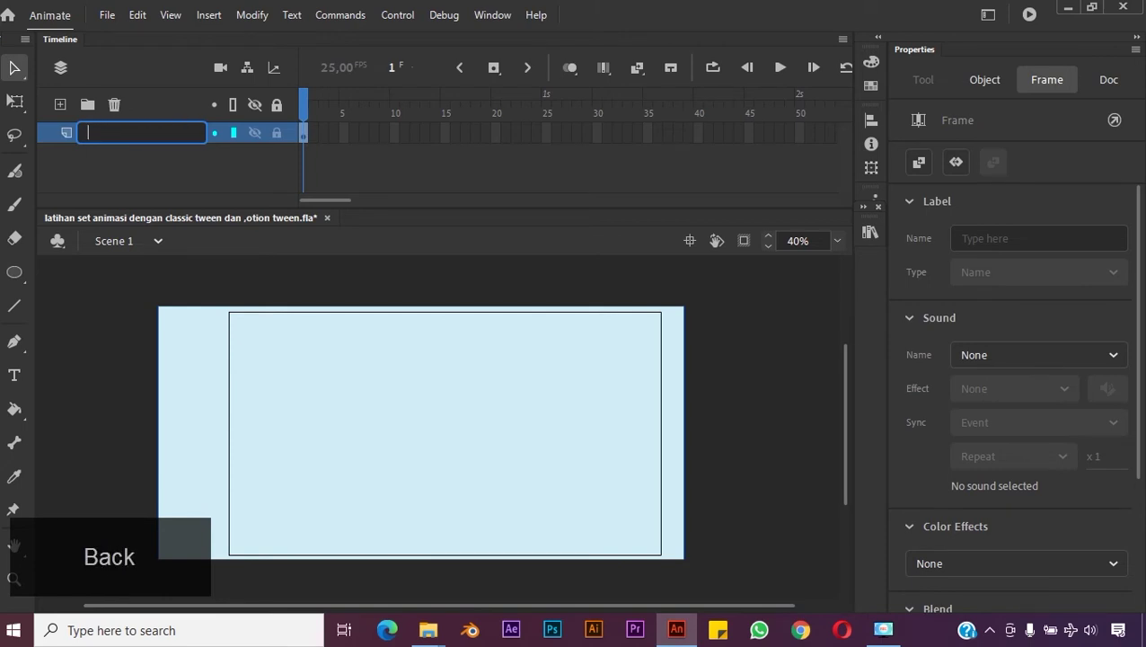
pyautogui.press('Return')
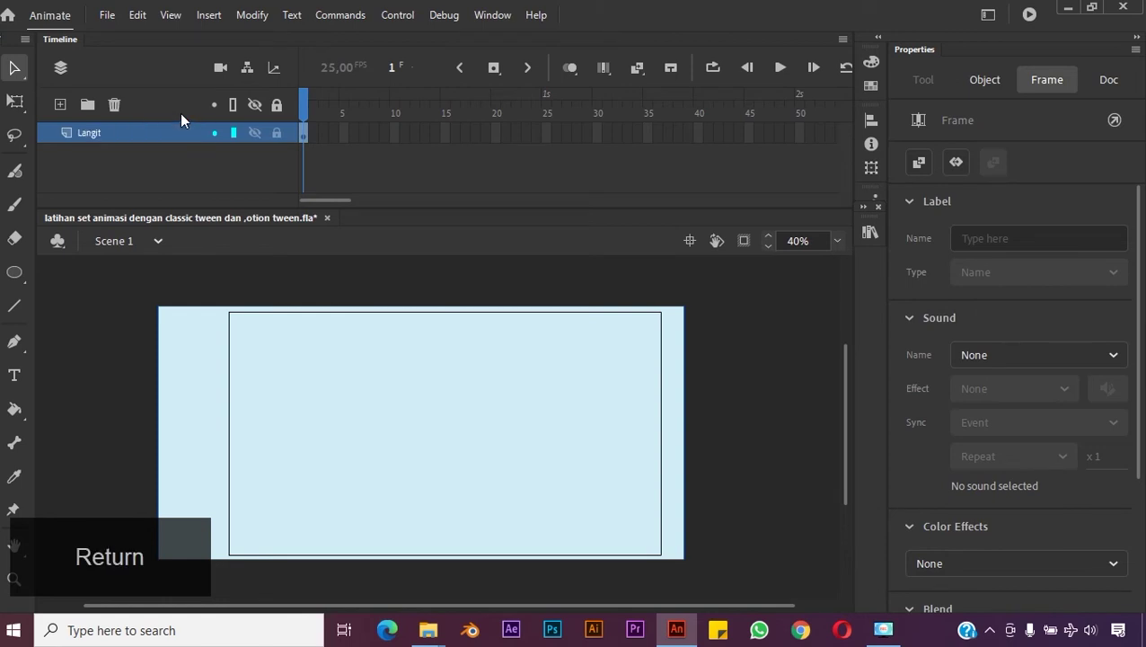
pyautogui.click(868, 238)
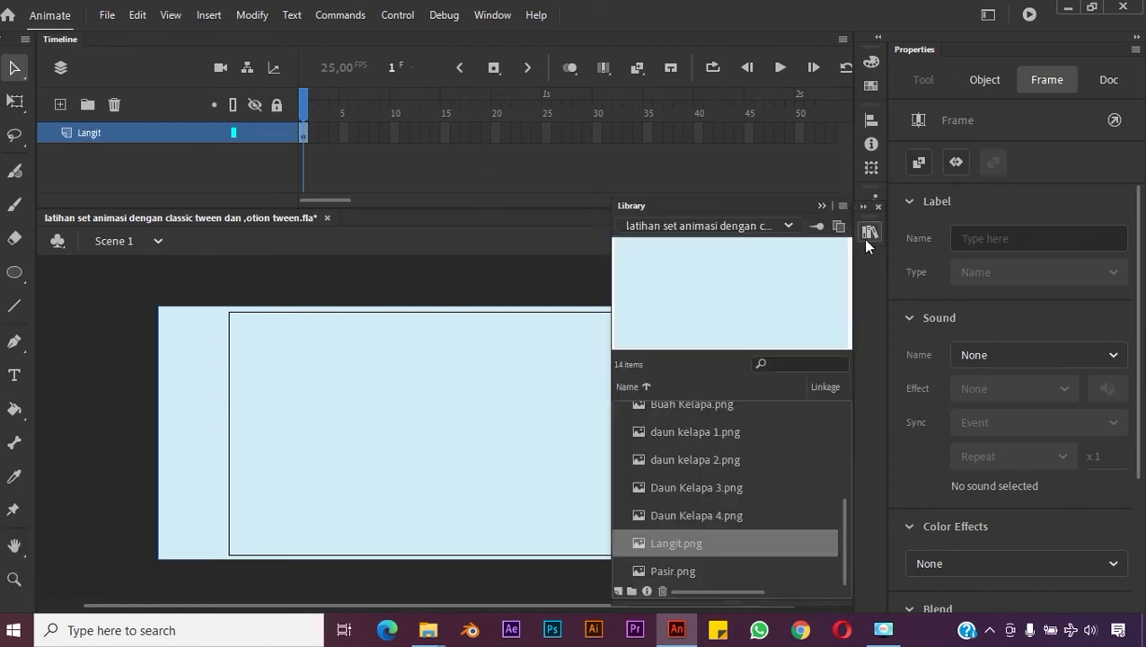
pyautogui.click(729, 518)
pyautogui.click(442, 401)
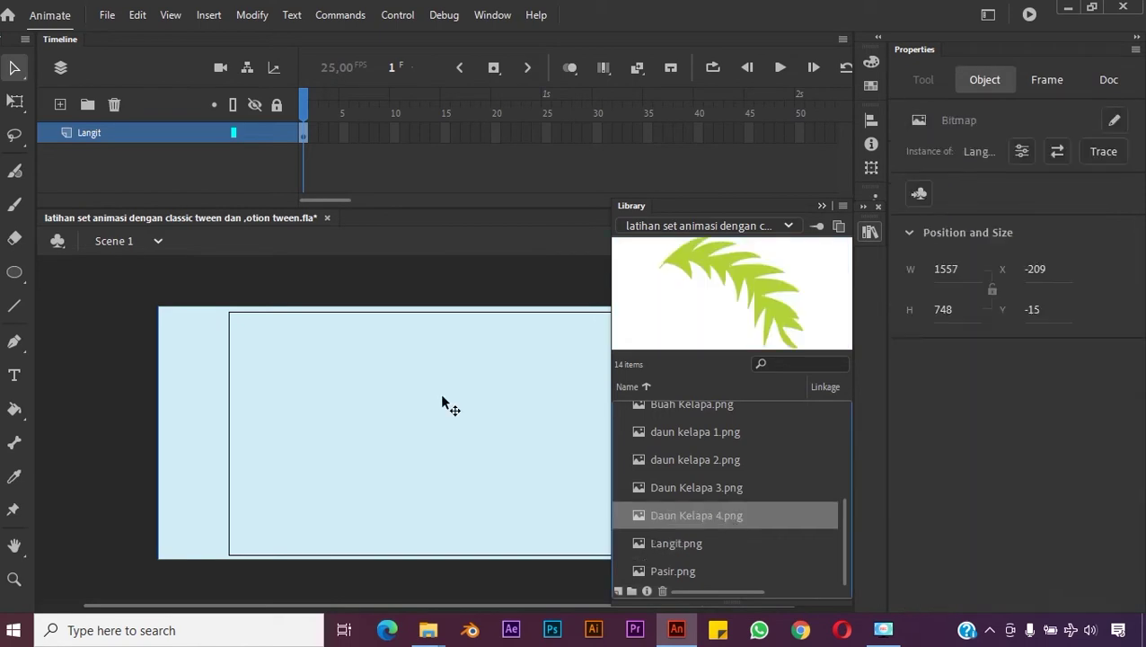
# Step: Add a new layer above the Langit layer and name it "air Laut"
pyautogui.click(60, 105)
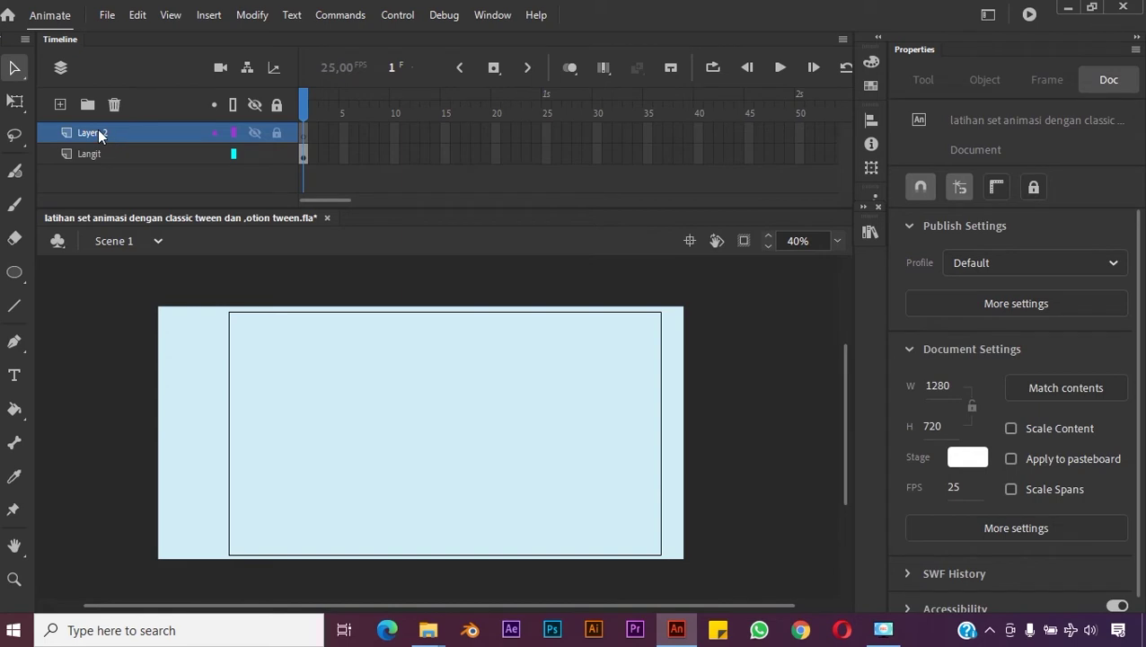
pyautogui.doubleClick(99, 133)
pyautogui.write('a')
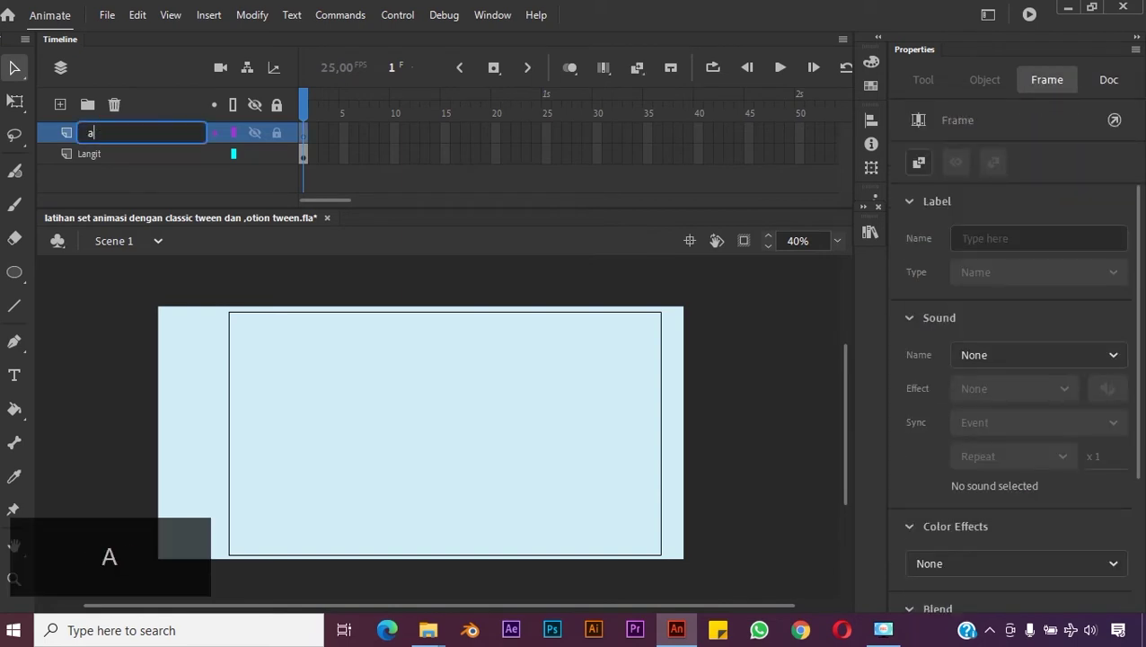
pyautogui.write('ir Laut')
pyautogui.press('Return')
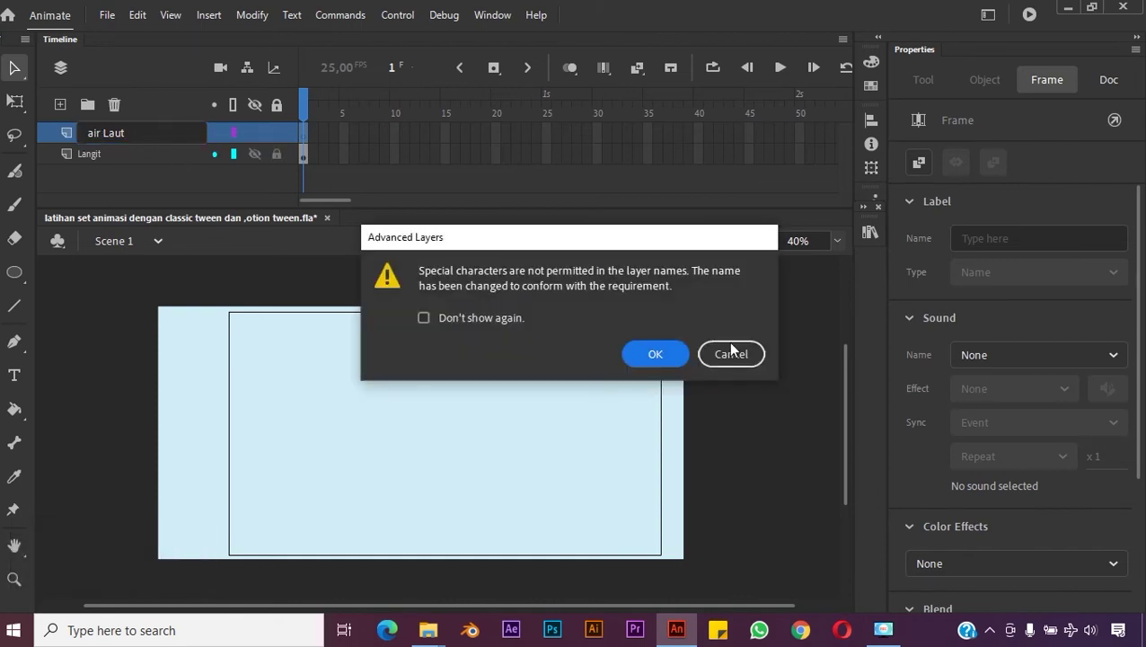
# Step: Accept the adjusted air_Laut layer name and move the Langit layer above air_Laut
pyautogui.click(673, 354)
pyautogui.moveTo(202, 153); pyautogui.dragTo(108, 133)
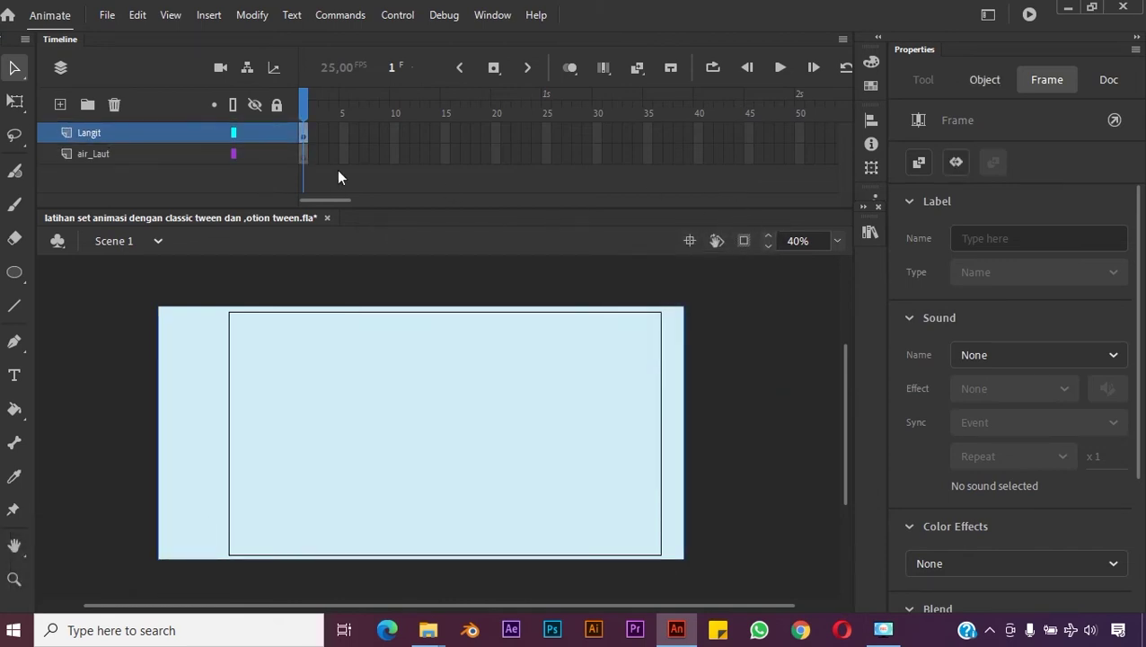
# Step: Place Air Laut.png from the library across the lower part of the stage at about X -1351, Y 468
pyautogui.click(870, 232)
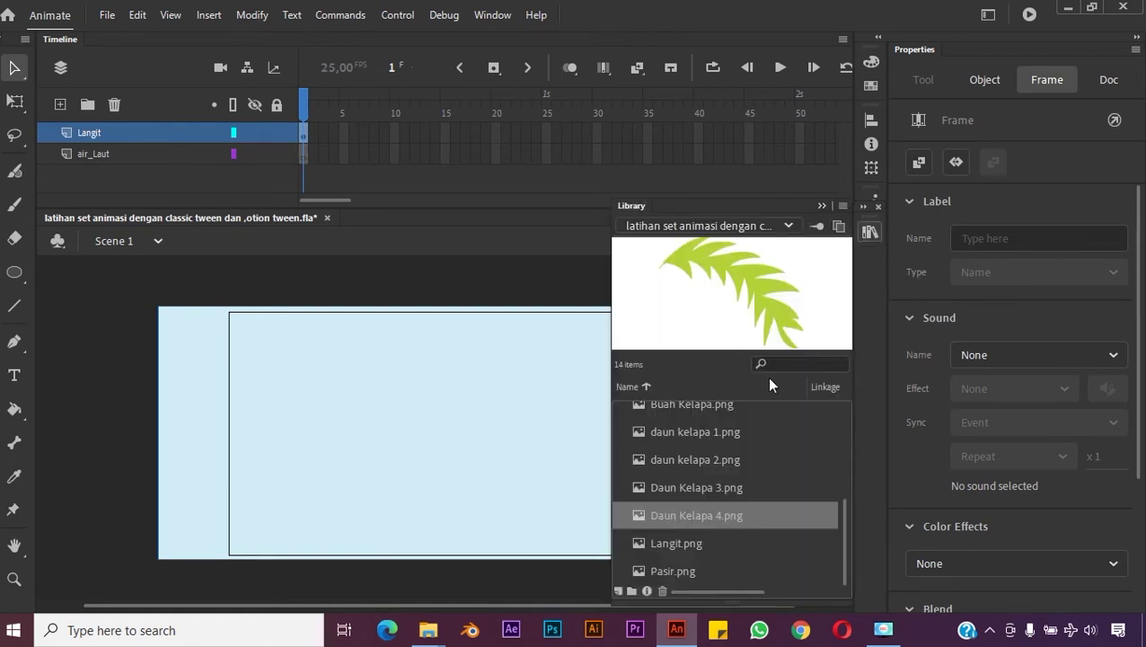
pyautogui.click(680, 542)
pyautogui.scroll(3, 706, 498)
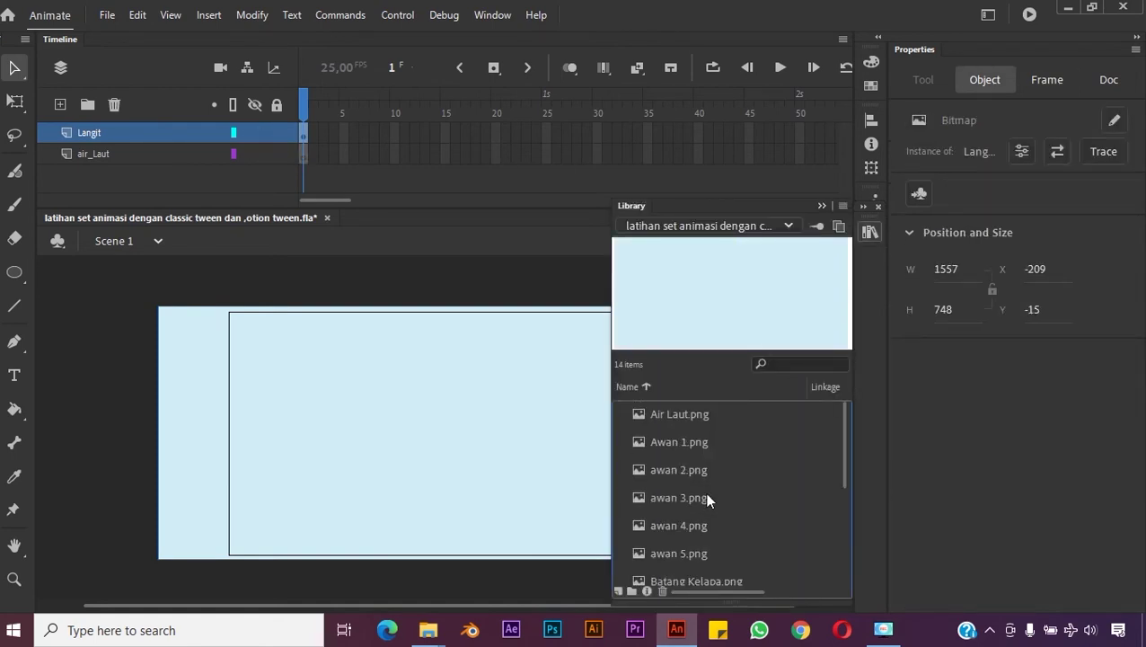
pyautogui.click(679, 415)
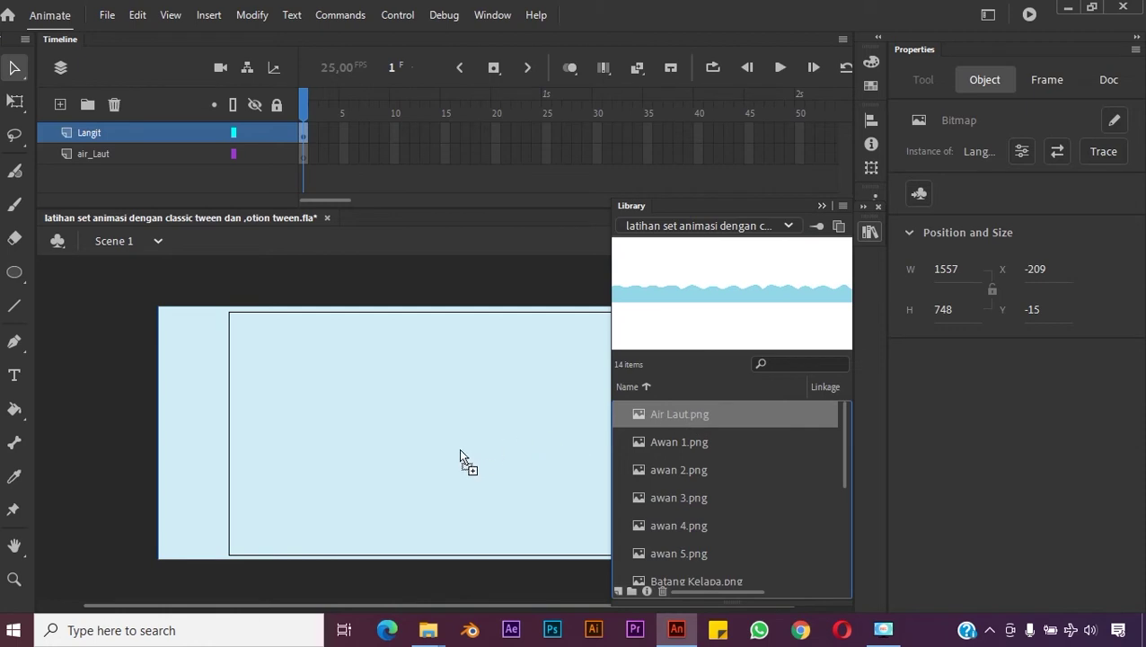
pyautogui.moveTo(460, 451); pyautogui.dragTo(333, 501)
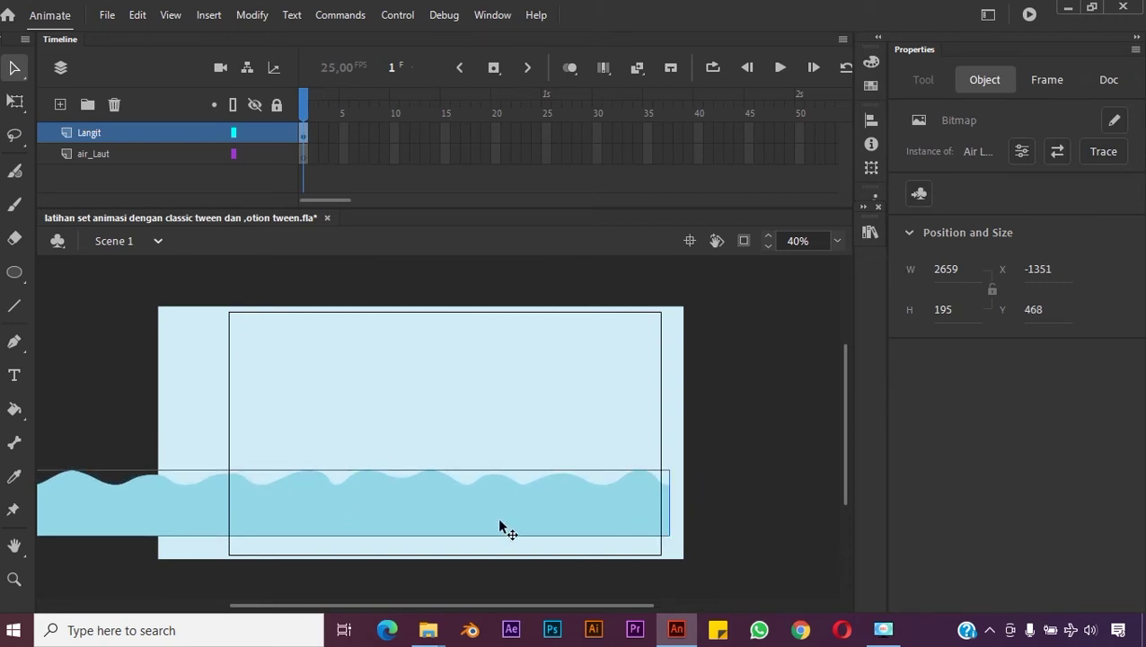
# Step: Preview the sky, palm leaf and cloud images in the library, ending with Awan 1.png
pyautogui.click(870, 232)
pyautogui.click(716, 470)
pyautogui.scroll(-3, 717, 467)
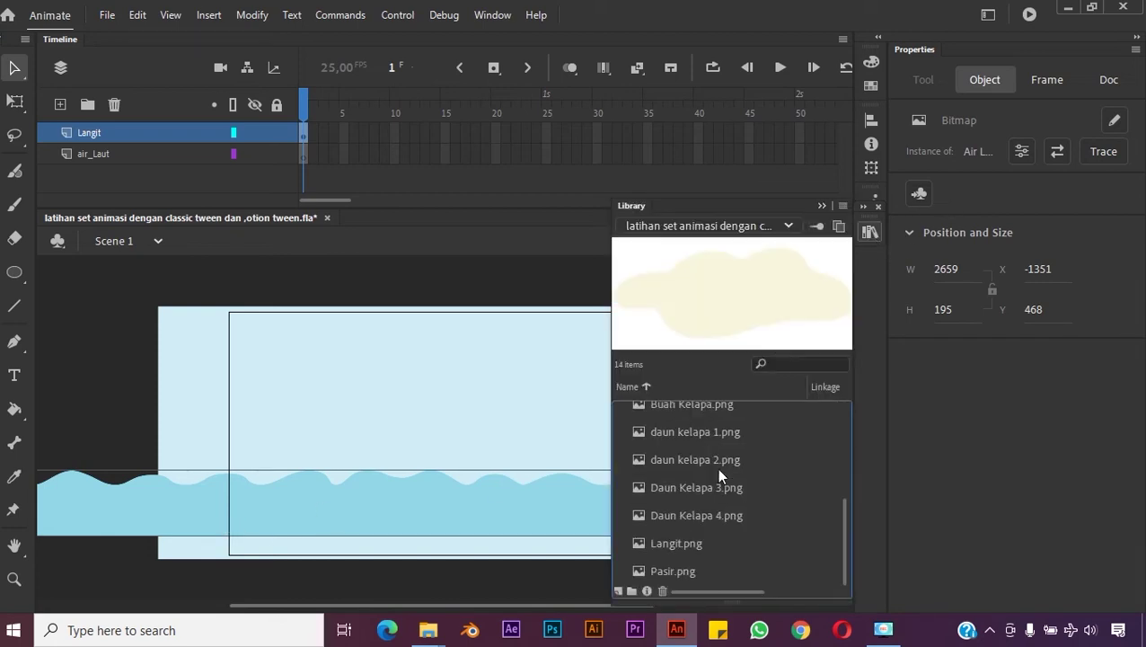
pyautogui.click(696, 541)
pyautogui.click(710, 514)
pyautogui.click(715, 485)
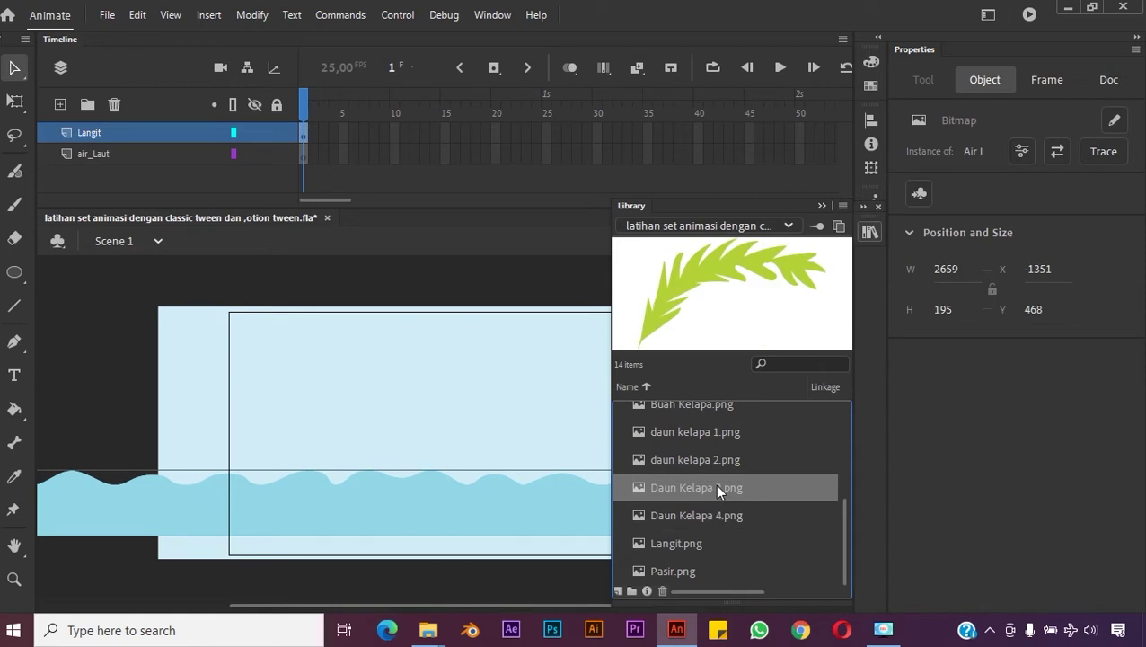
pyautogui.scroll(5, 716, 485)
pyautogui.click(708, 496)
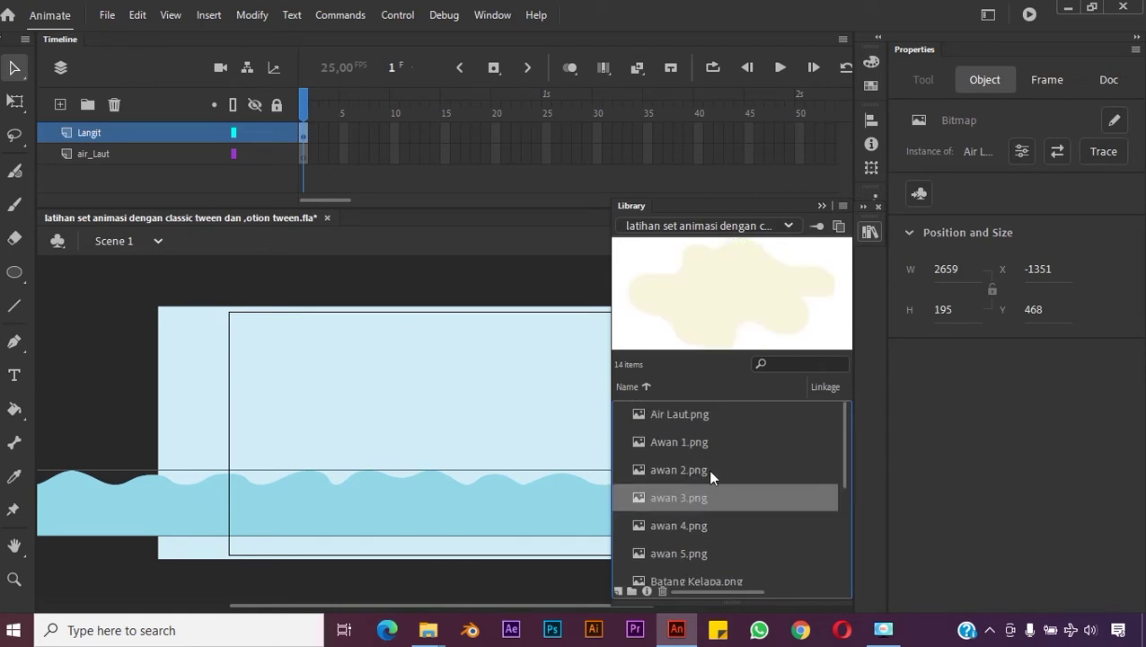
pyautogui.click(708, 469)
pyautogui.click(683, 442)
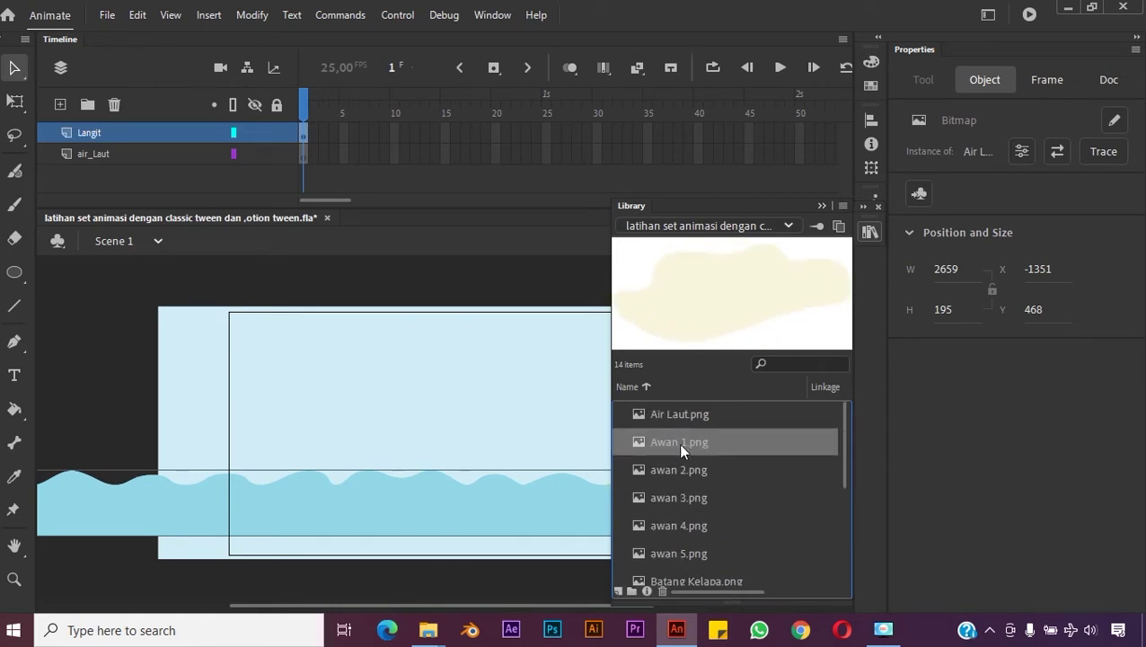
# Step: Add four new layers above the Langit layer for the clouds
pyautogui.click(61, 105)
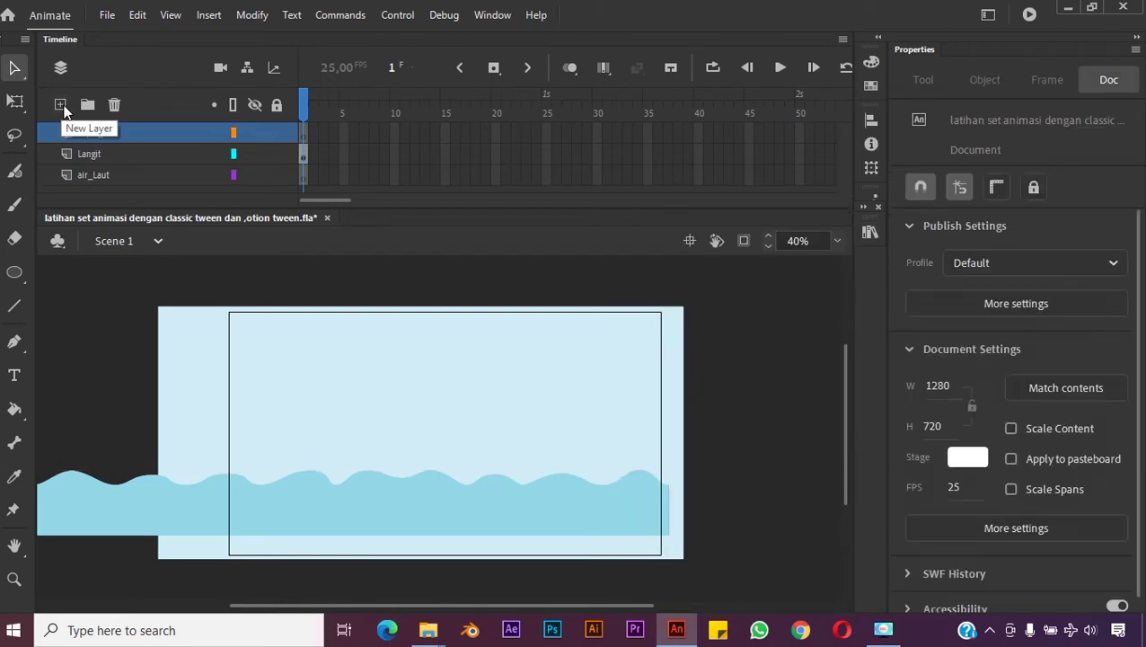
pyautogui.click(59, 105)
pyautogui.click(59, 105)
pyautogui.click(60, 105)
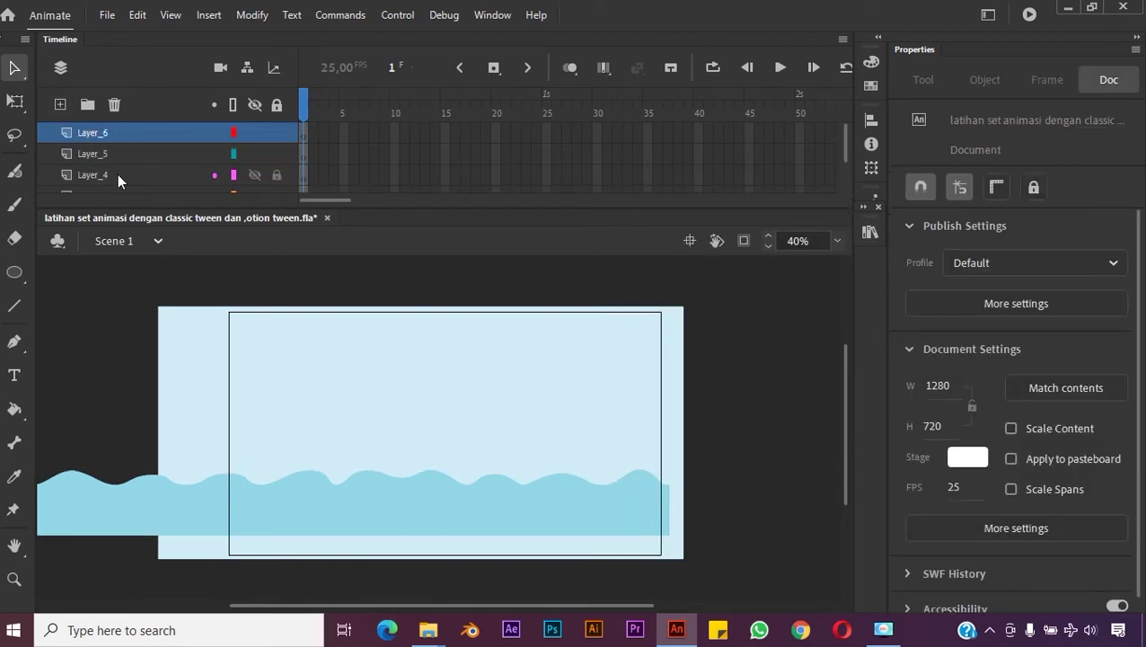
# Step: Rename Layer_3 as "awan 1" and accept the adjusted layer name
pyautogui.click(118, 173)
pyautogui.scroll(-2, 132, 173)
pyautogui.click(106, 133)
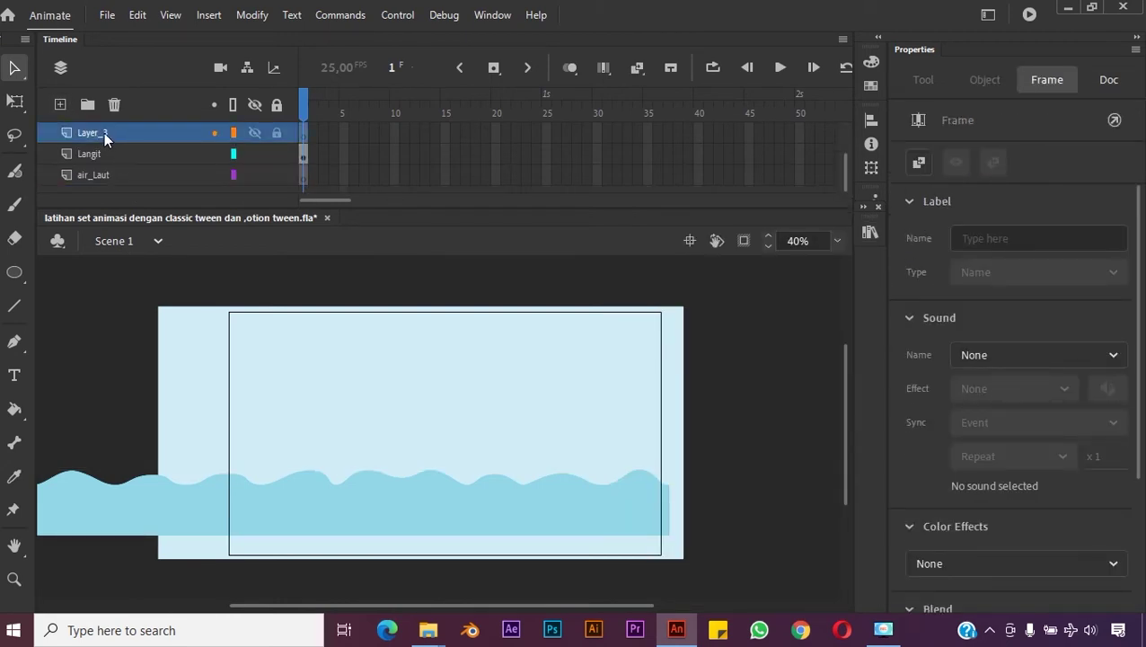
pyautogui.doubleClick(102, 133)
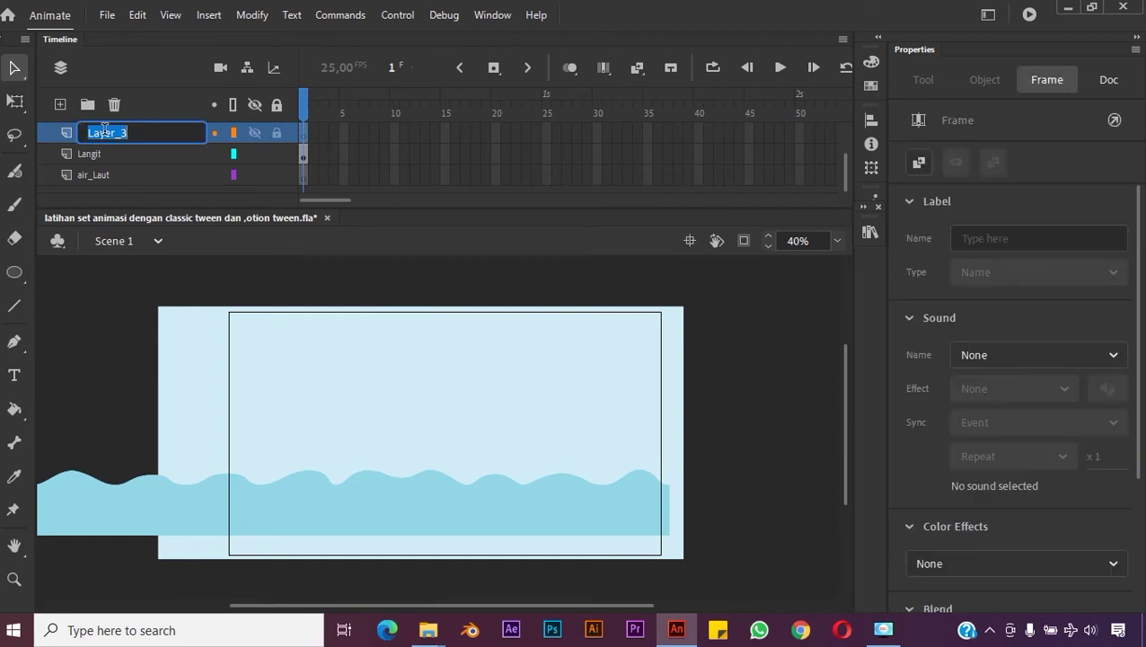
pyautogui.write('a')
pyautogui.press('BackSpace')
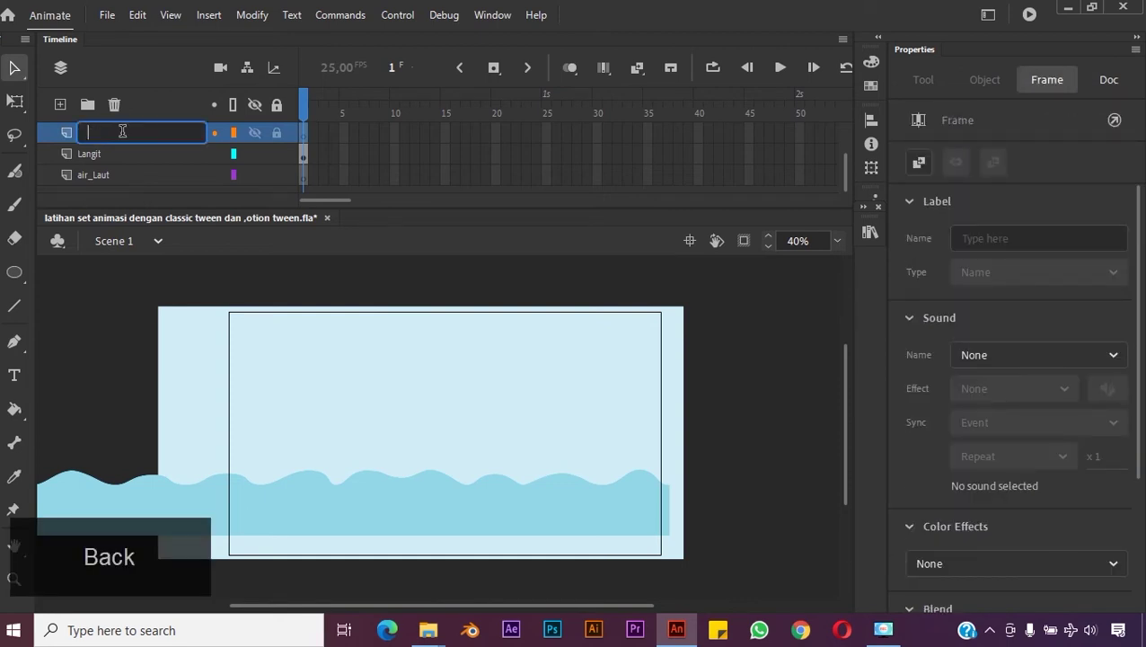
pyautogui.write('awan 1')
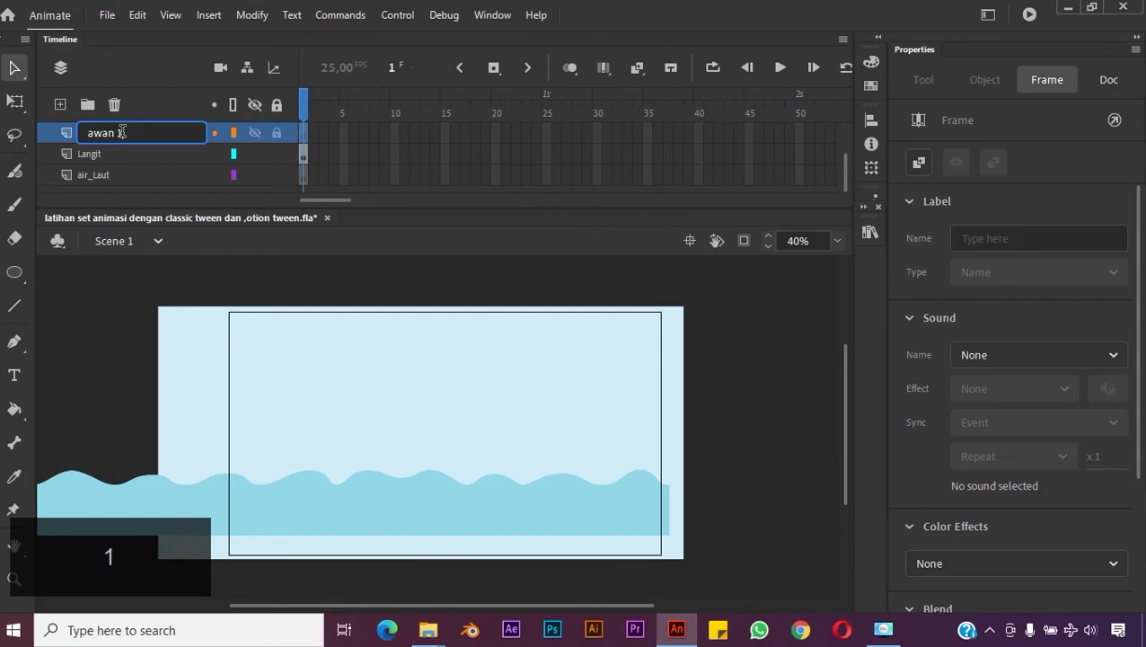
pyautogui.press('Return')
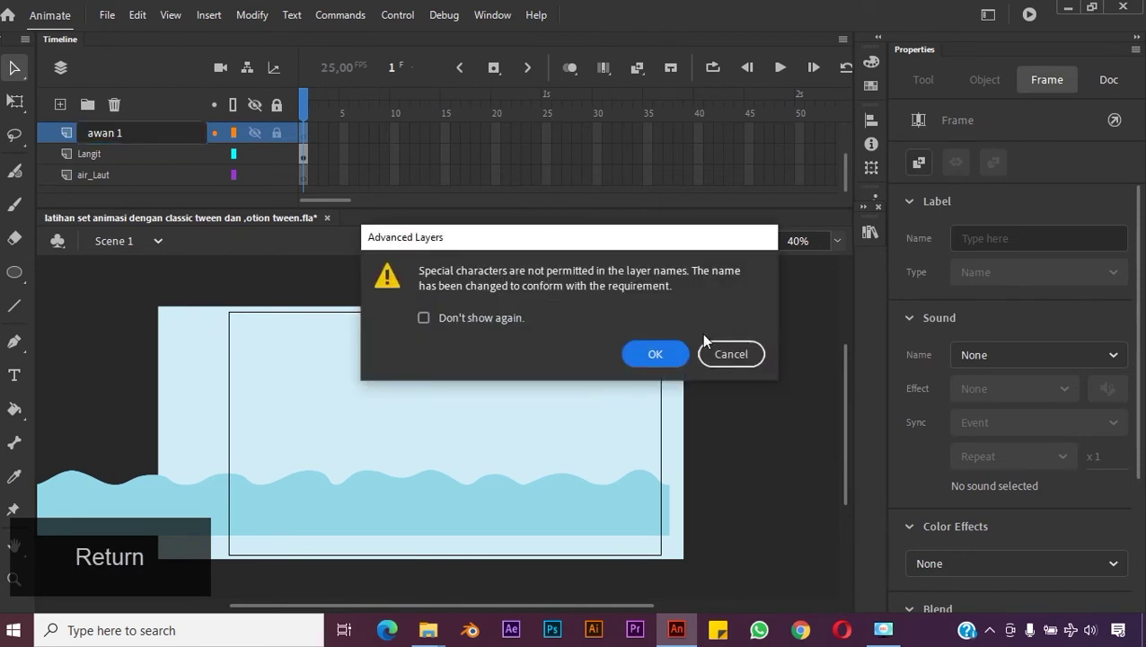
pyautogui.click(672, 354)
# Step: Rename Layer_4 as "awan 2", accepting the adjusted name, and move Layer_5 directly above Langit
pyautogui.scroll(3, 139, 139)
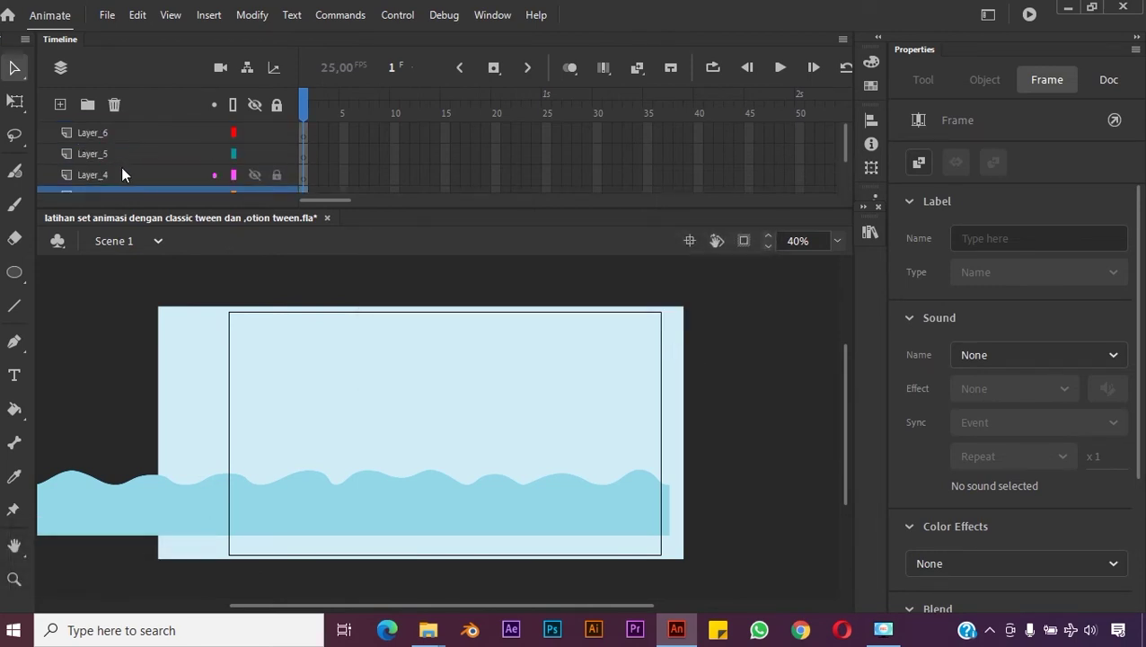
pyautogui.click(118, 170)
pyautogui.doubleClick(113, 173)
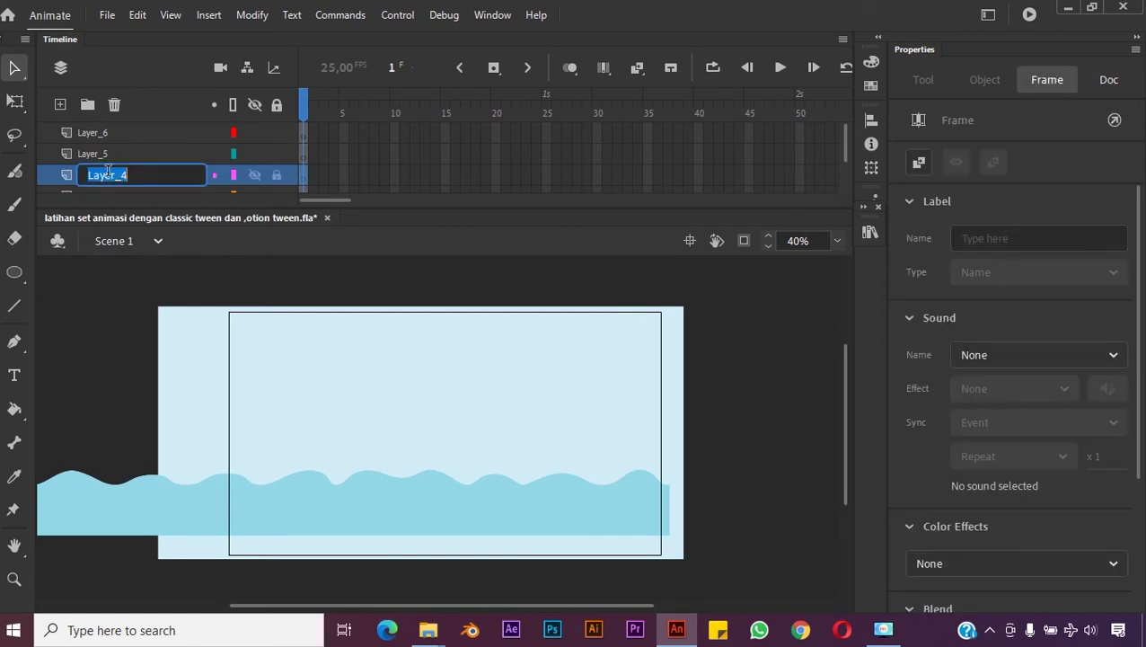
pyautogui.write('awan ')
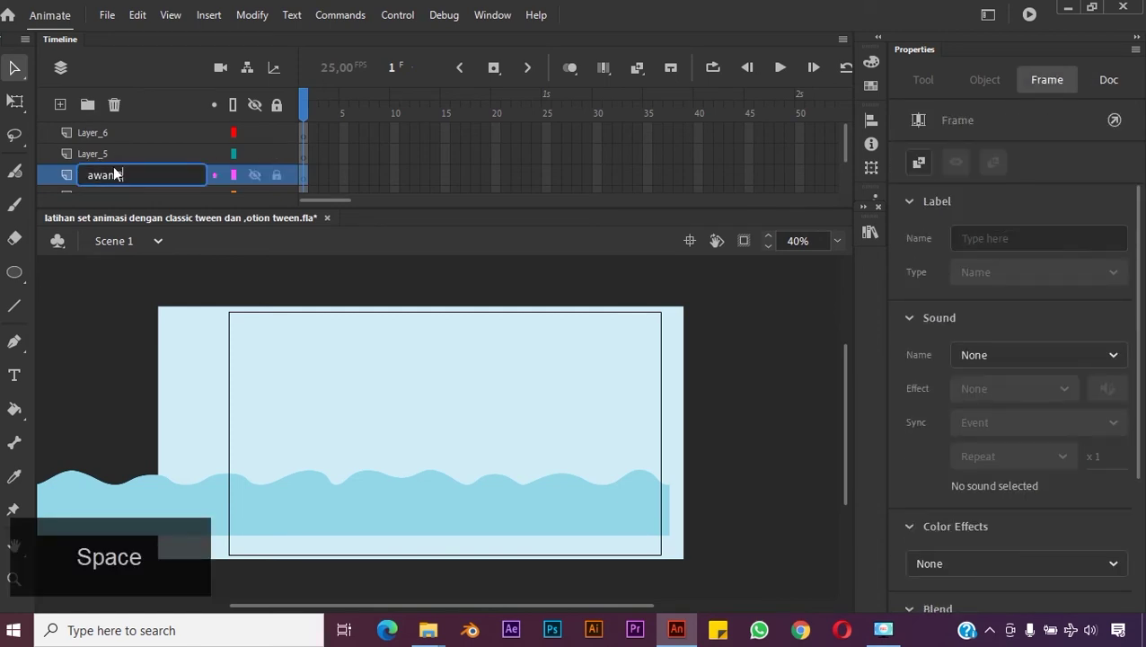
pyautogui.write('2')
pyautogui.press('Return')
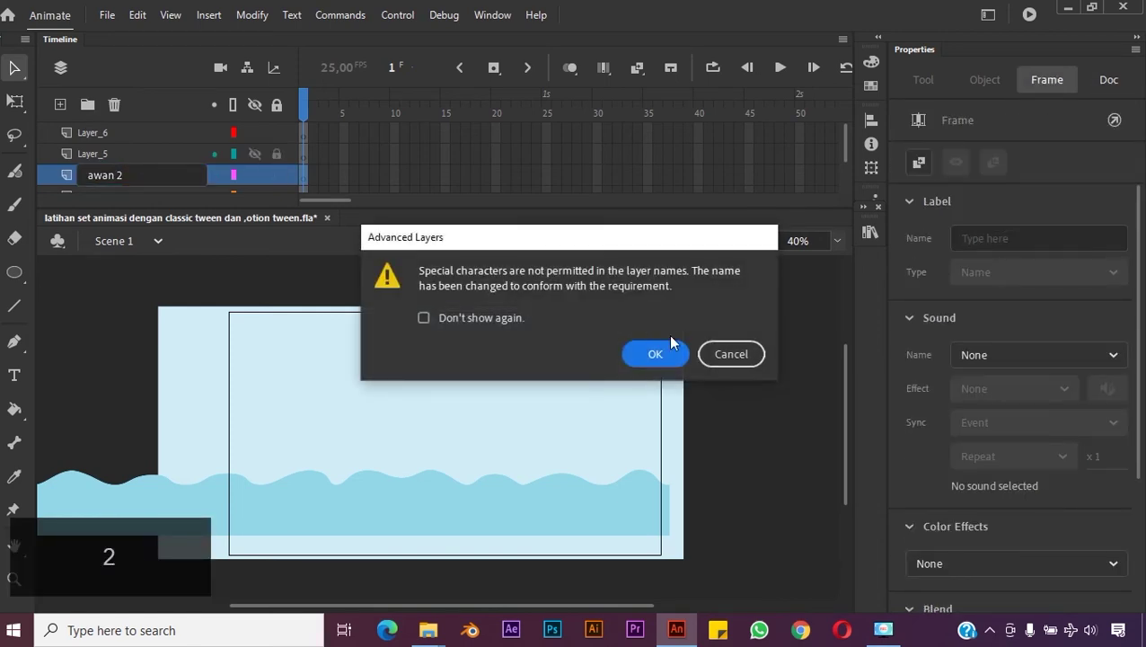
pyautogui.click(660, 353)
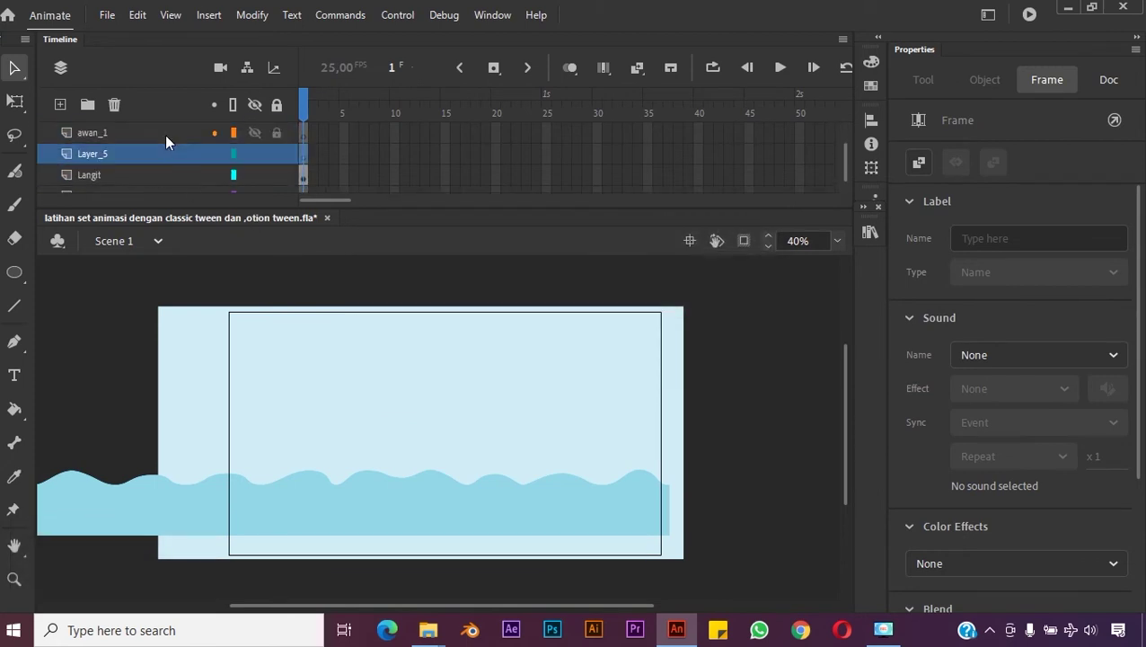
# Step: Rename Layer_6 as "awan 3" and accept the adjusted layer name
pyautogui.press('Up')
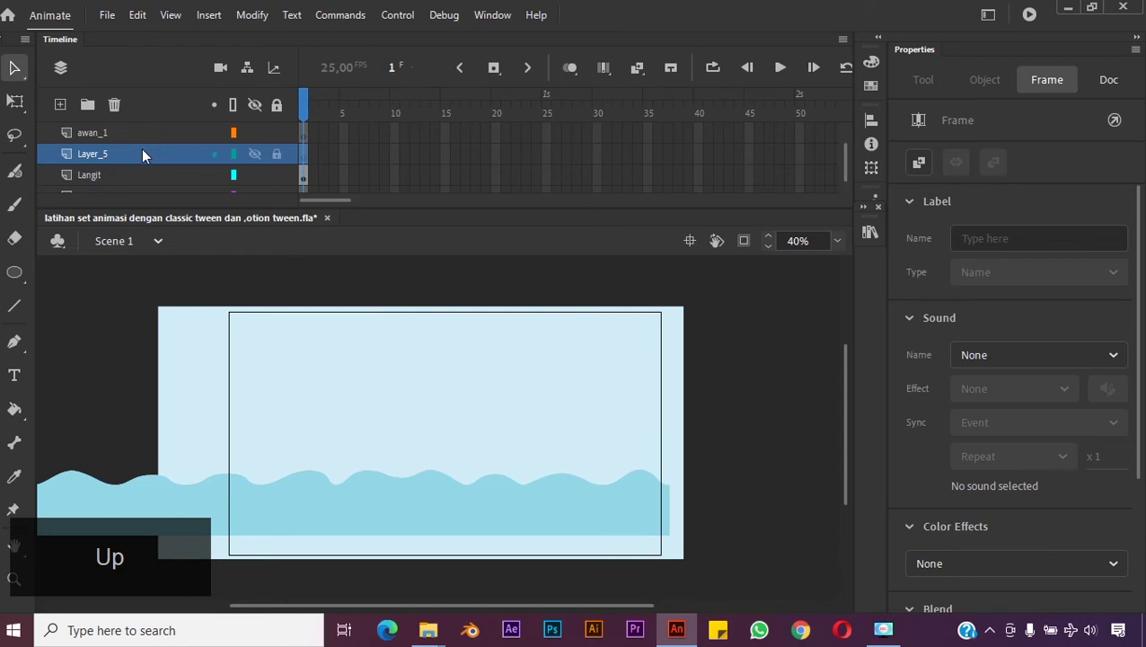
pyautogui.scroll(1, 142, 148)
pyautogui.click(125, 132)
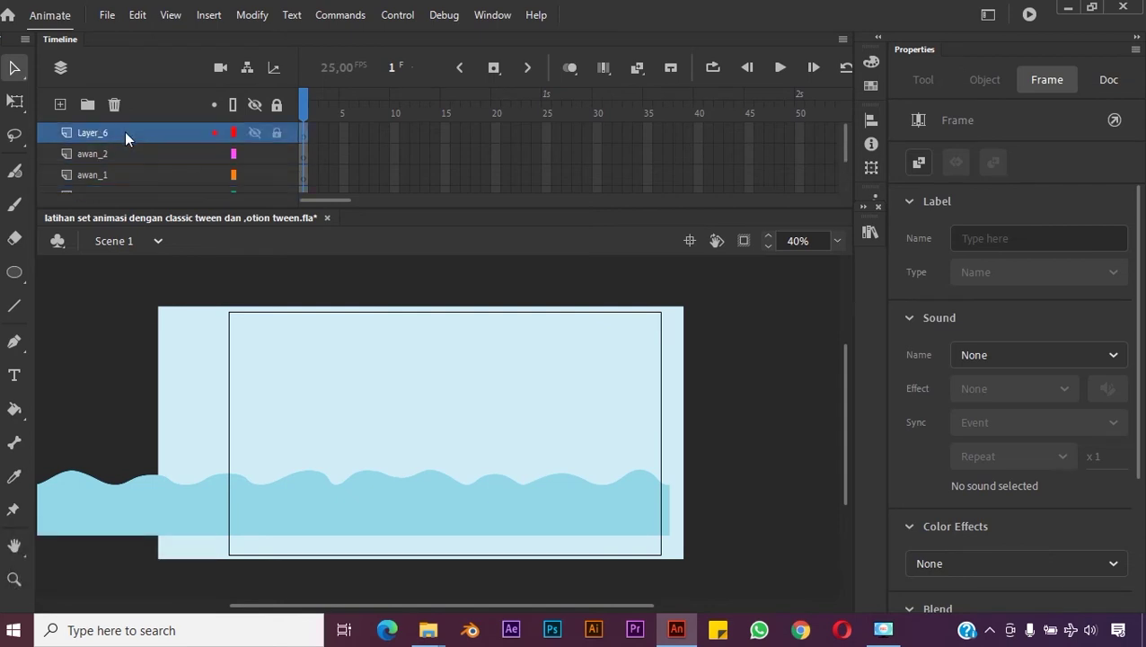
pyautogui.doubleClick(105, 131)
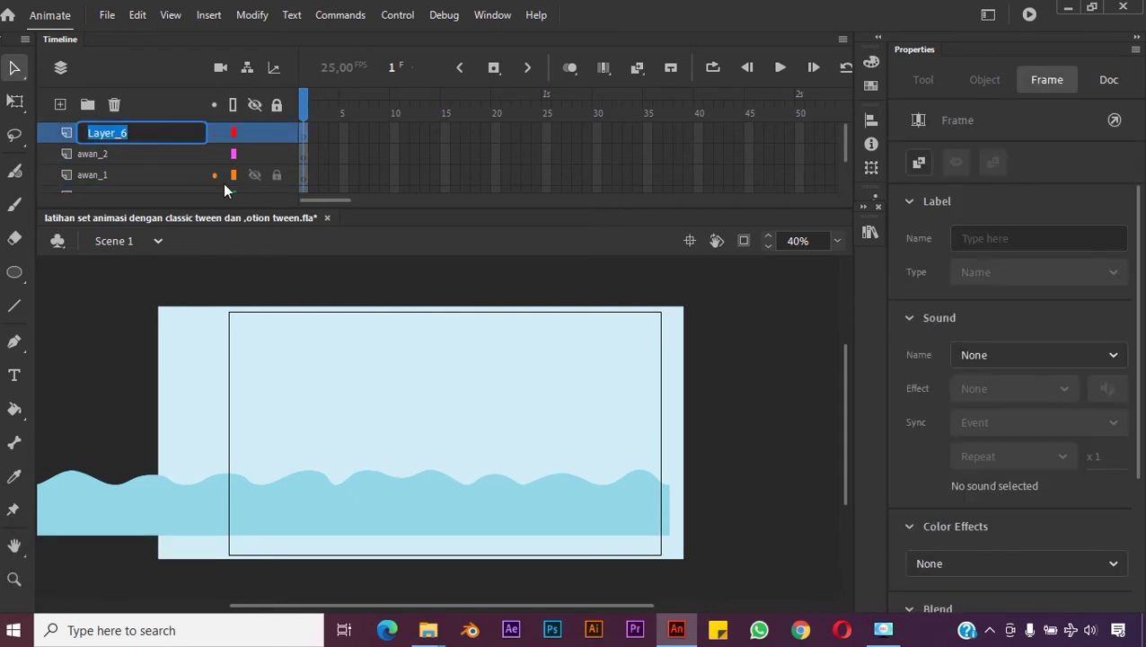
pyautogui.write('awan 3')
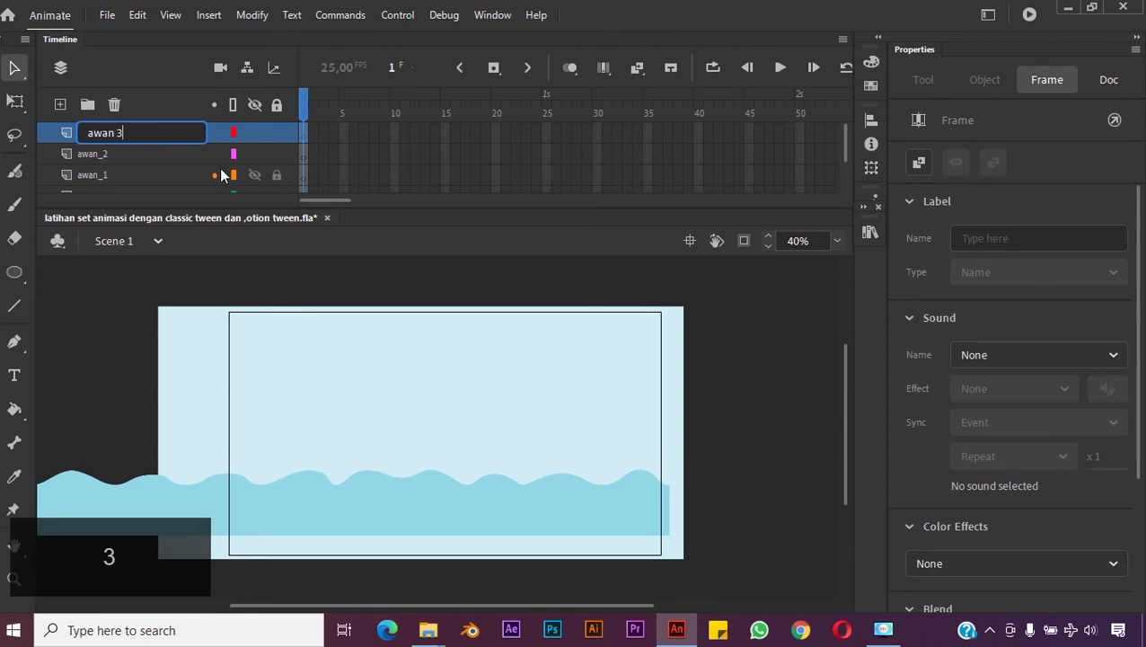
pyautogui.click(151, 158)
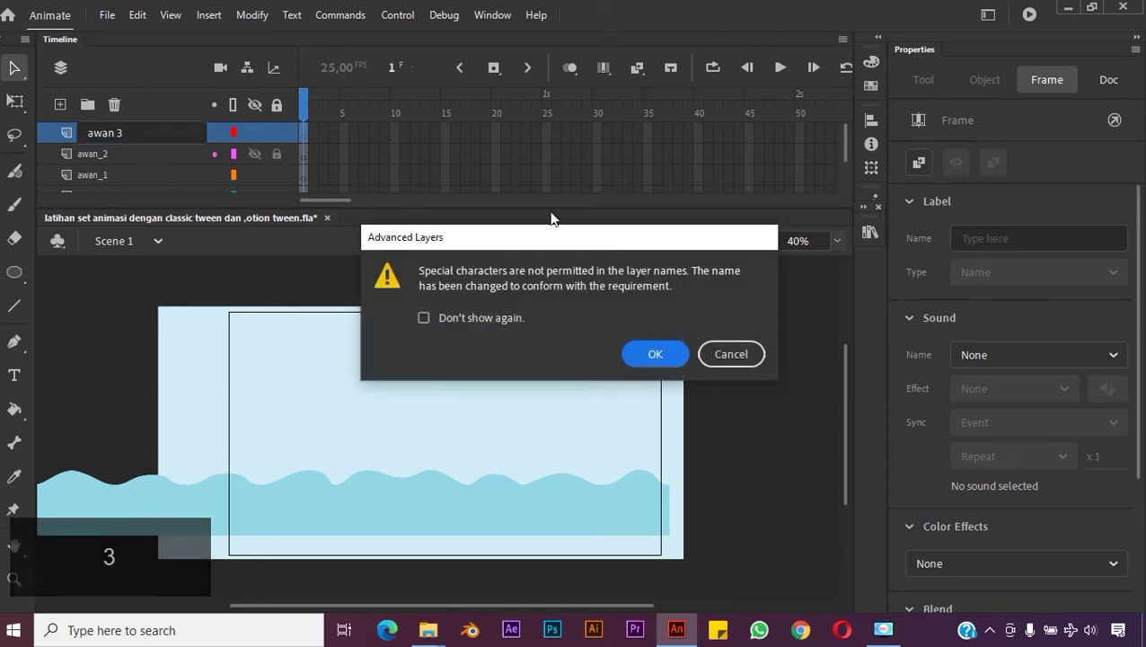
pyautogui.click(651, 353)
# Step: Move the awan_2 layer below awan_1, and return awan_1 to its place beneath awan_2
pyautogui.scroll(-1, 136, 162)
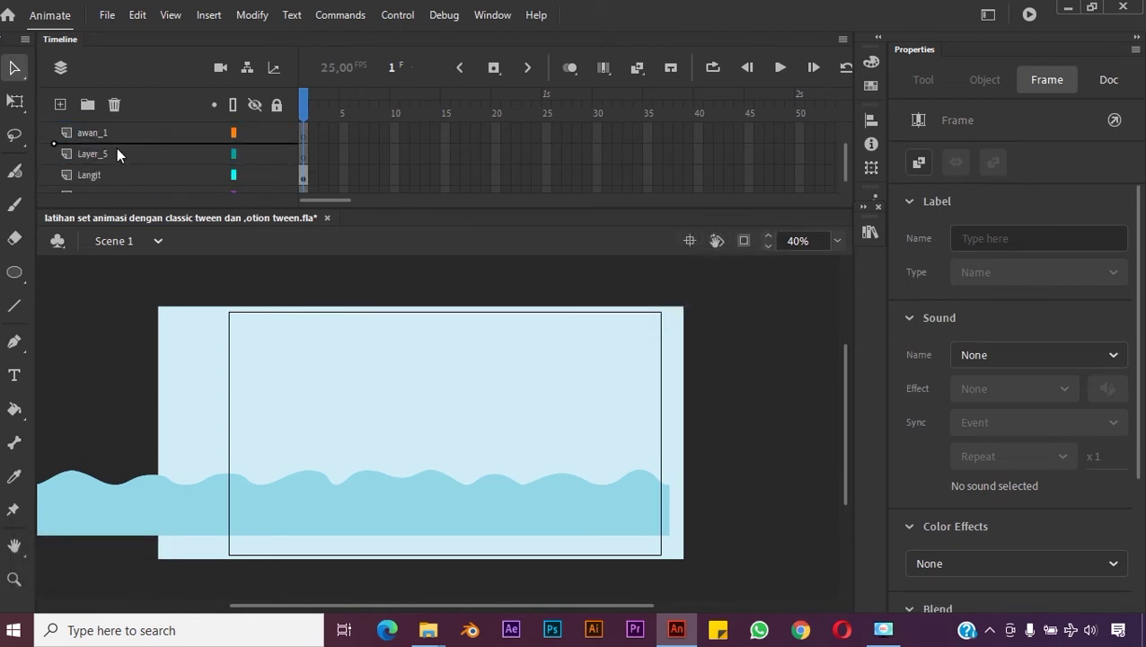
pyautogui.moveTo(115, 148); pyautogui.dragTo(118, 148)
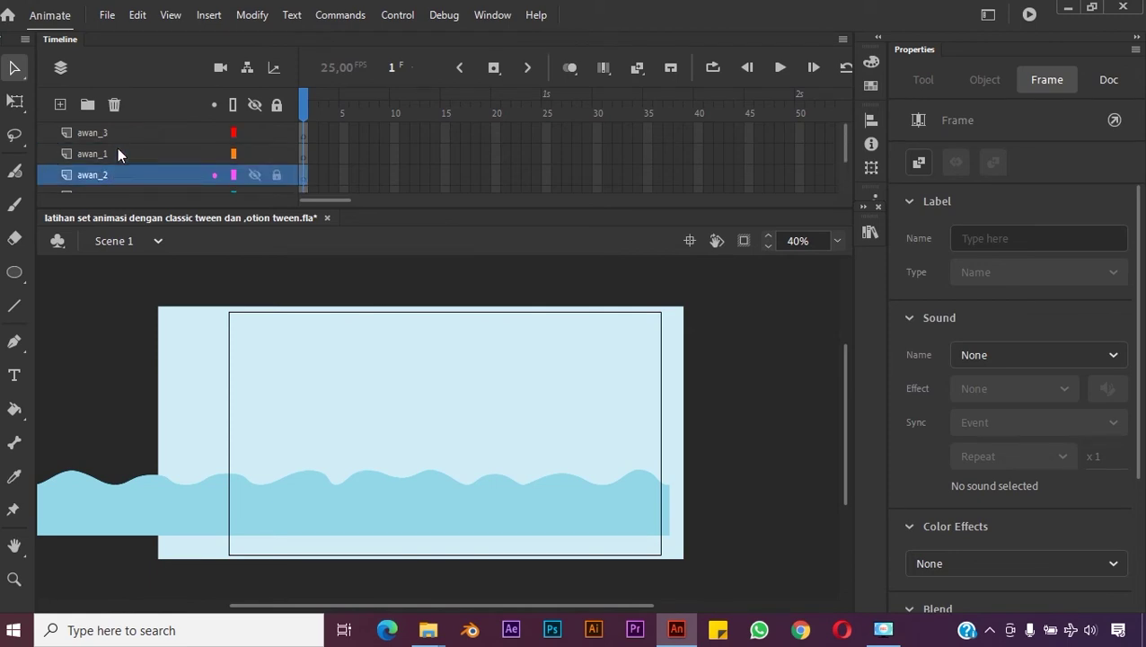
pyautogui.scroll(-1, 118, 152)
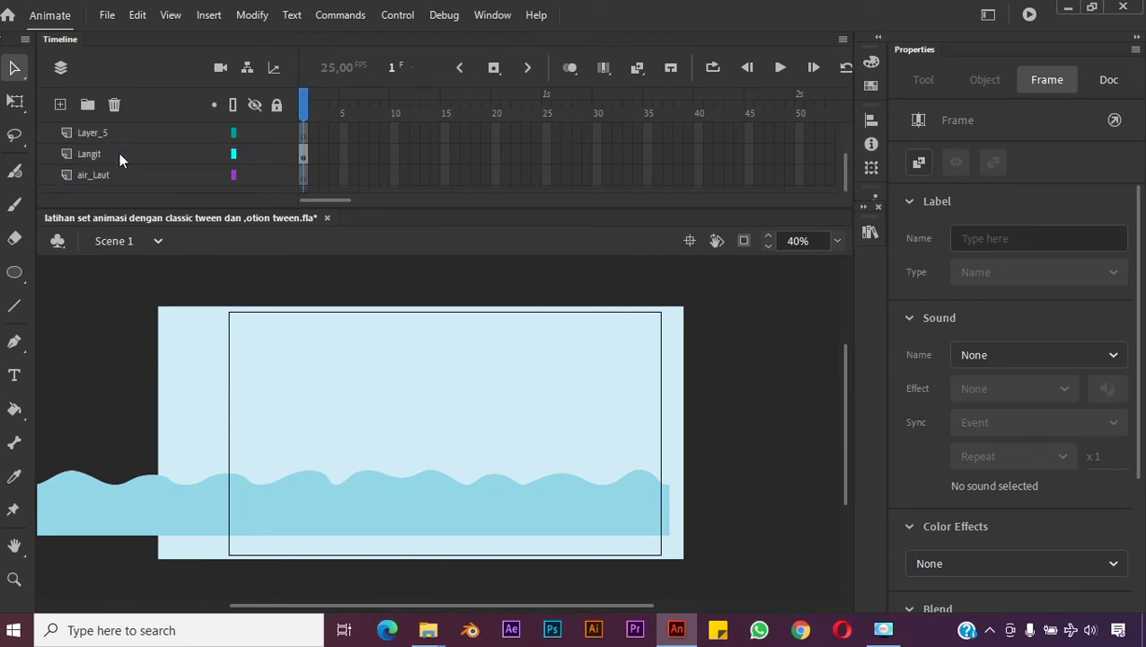
pyautogui.scroll(1, 119, 157)
pyautogui.scroll(-1, 120, 152)
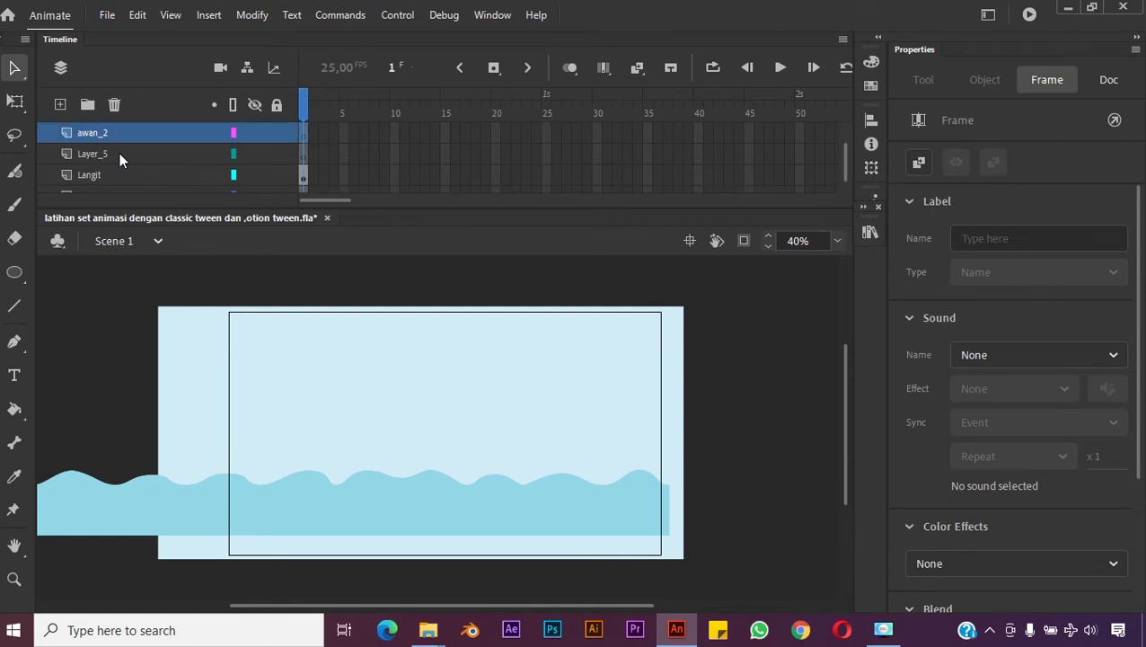
pyautogui.scroll(1, 119, 152)
pyautogui.scroll(-1, 115, 151)
pyautogui.moveTo(110, 160); pyautogui.dragTo(112, 133)
pyautogui.click(133, 152)
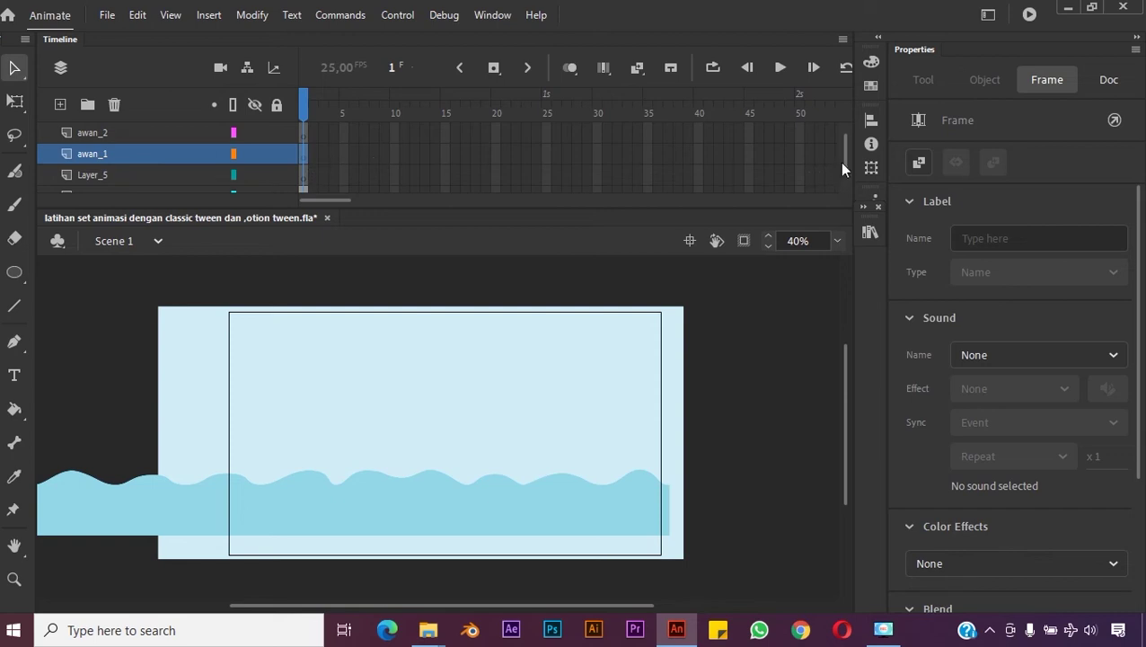
# Step: Rename Layer_5 as "awan 4", accept the adjusted layer name, and move the layer directly above awan_3
pyautogui.moveTo(847, 157)
pyautogui.mouseDown()
pyautogui.moveTo(850, 144)
pyautogui.moveTo(844, 172)
pyautogui.mouseUp()
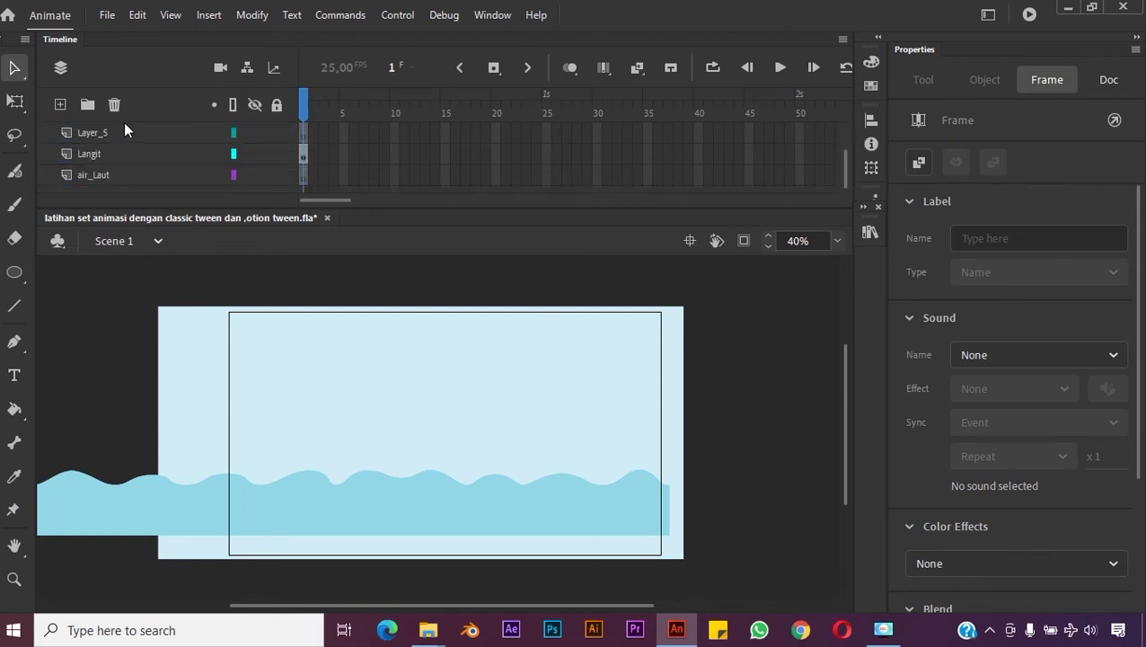
pyautogui.doubleClick(122, 132)
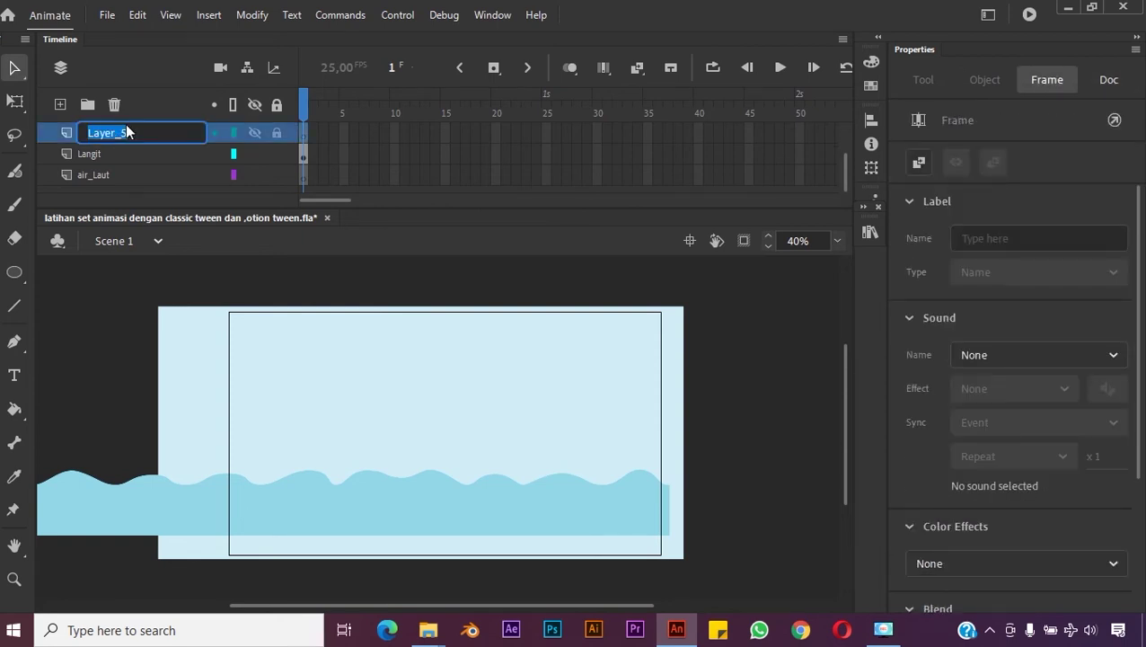
pyautogui.write('awan 4')
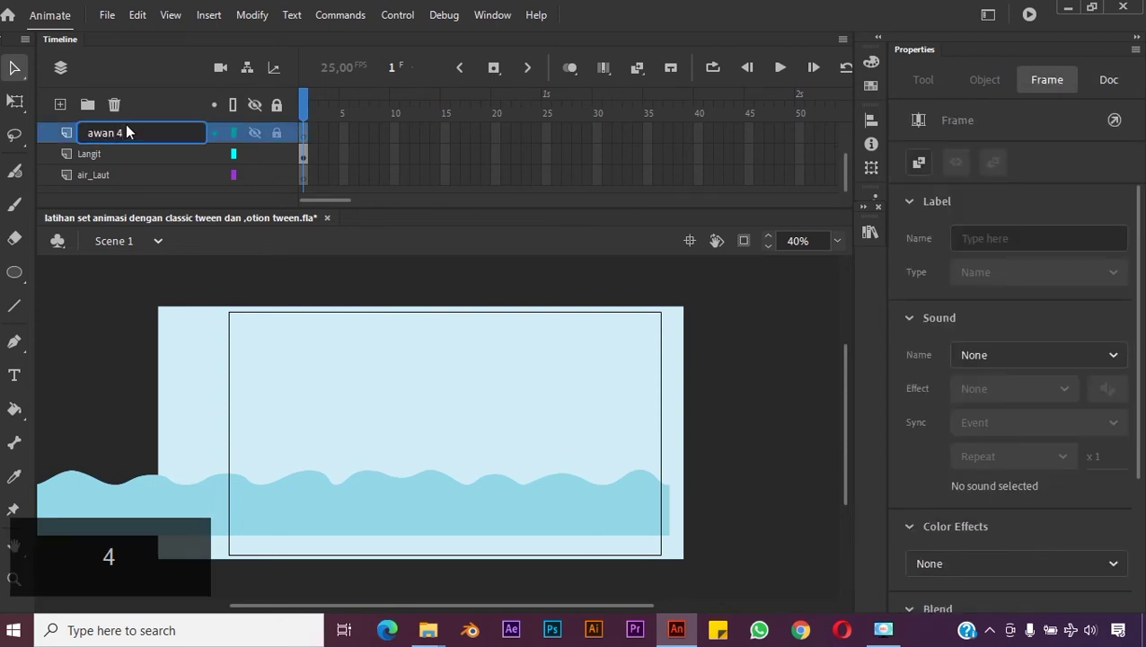
pyautogui.press('Return')
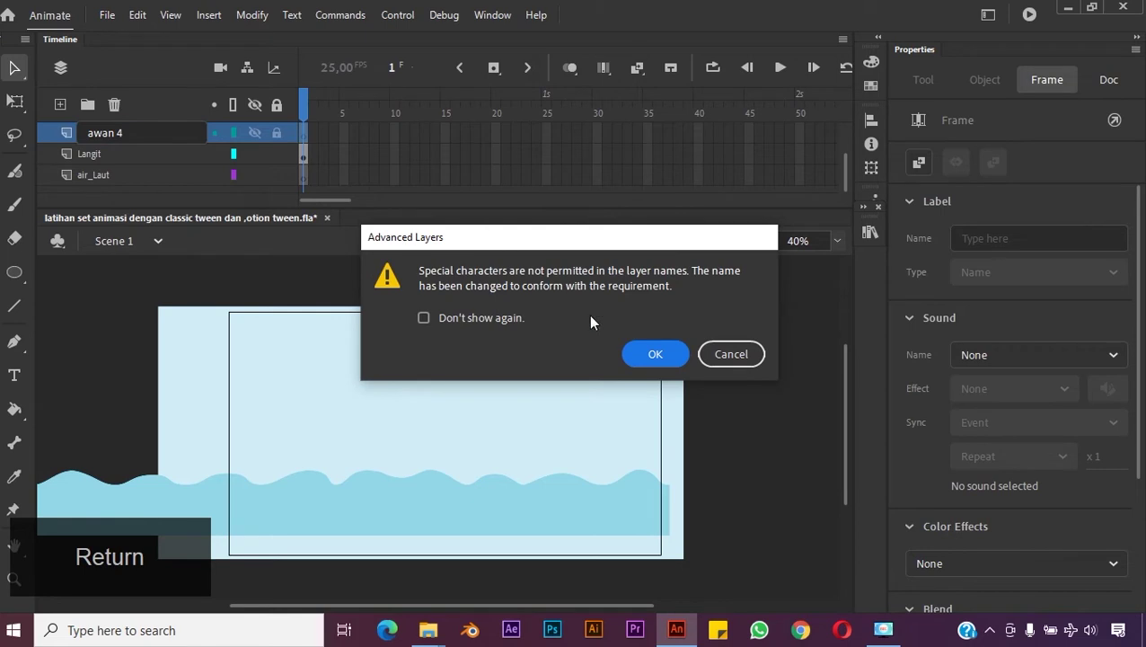
pyautogui.click(653, 356)
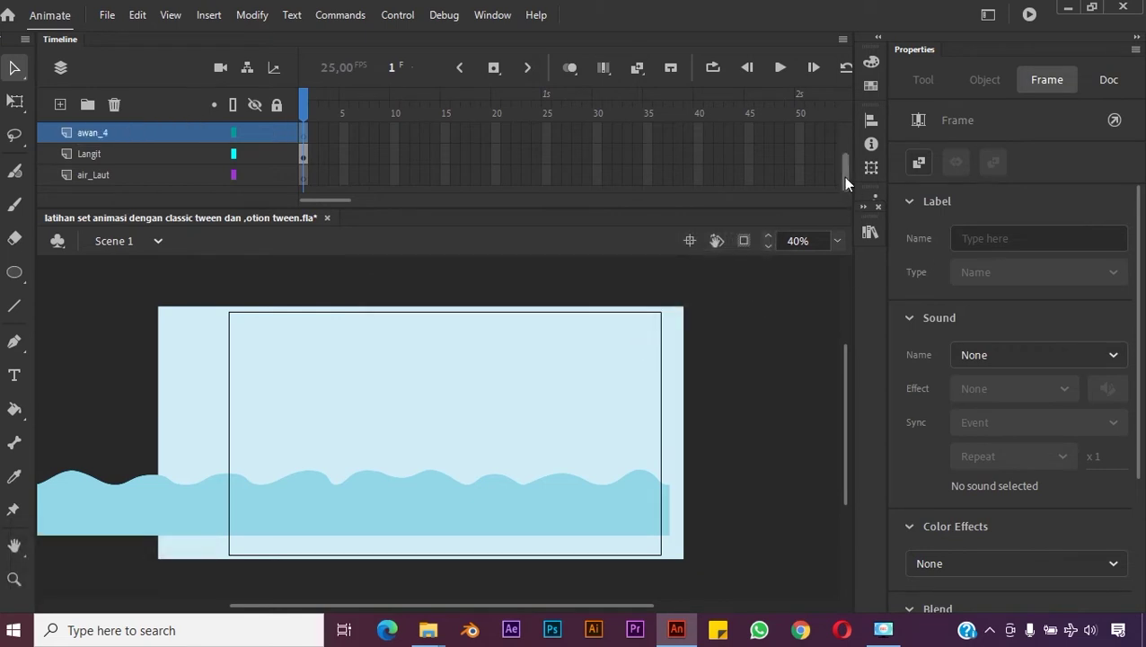
pyautogui.moveTo(845, 174); pyautogui.dragTo(845, 168)
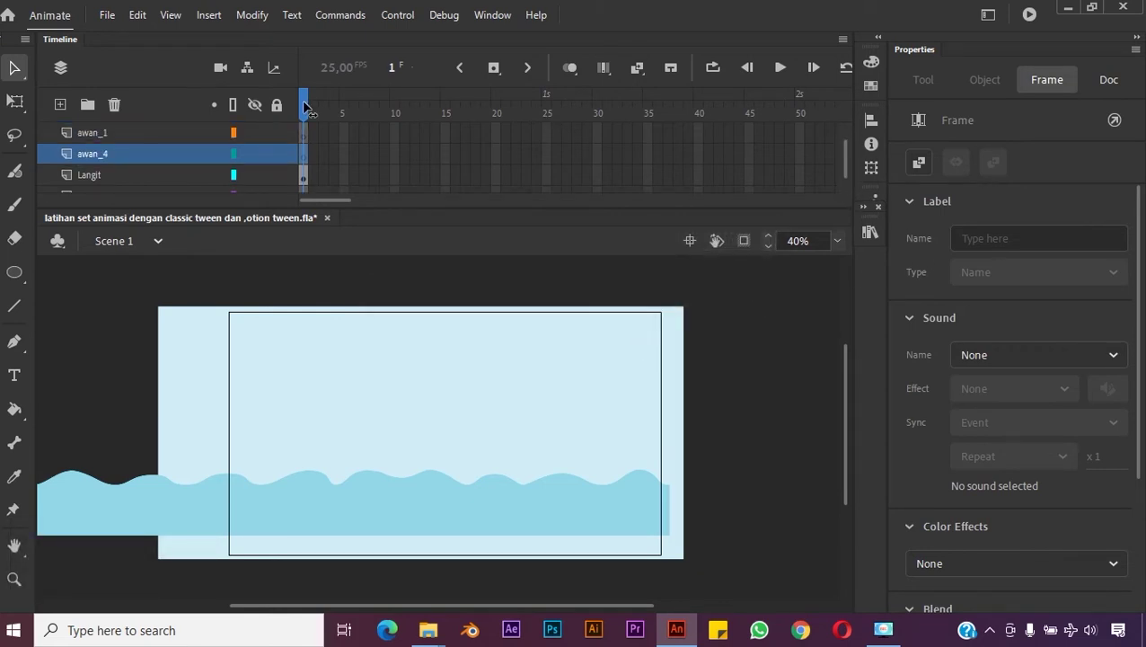
pyautogui.moveTo(70, 147); pyautogui.dragTo(108, 121)
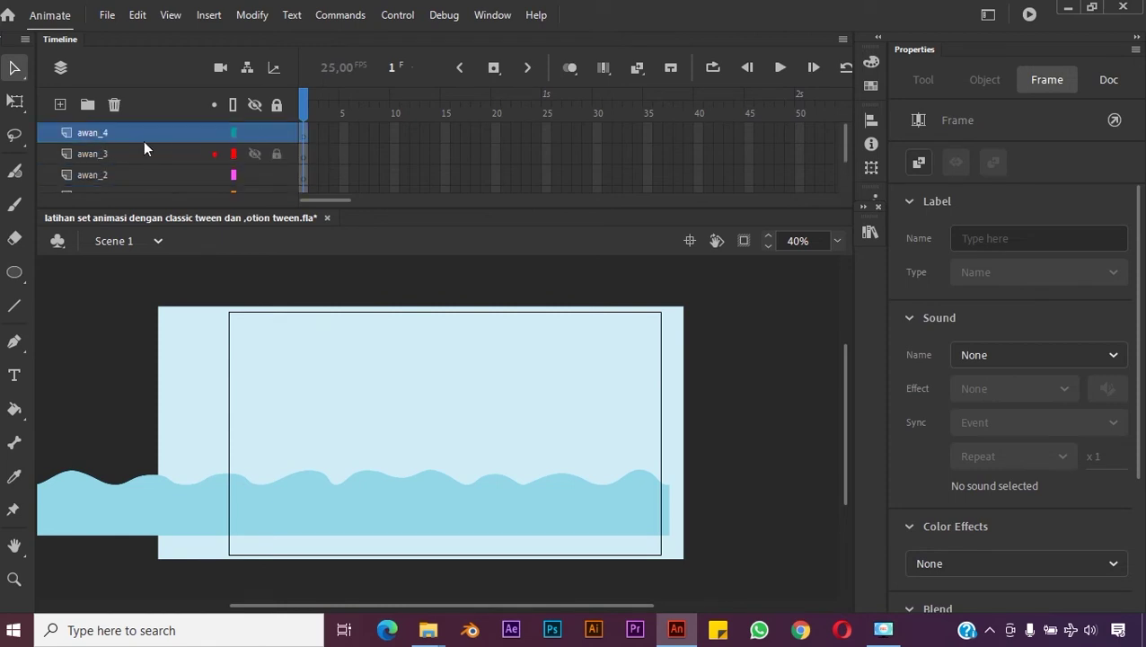
# Step: Add a new layer above awan_4 and name it awan_5
pyautogui.click(61, 104)
pyautogui.doubleClick(98, 133)
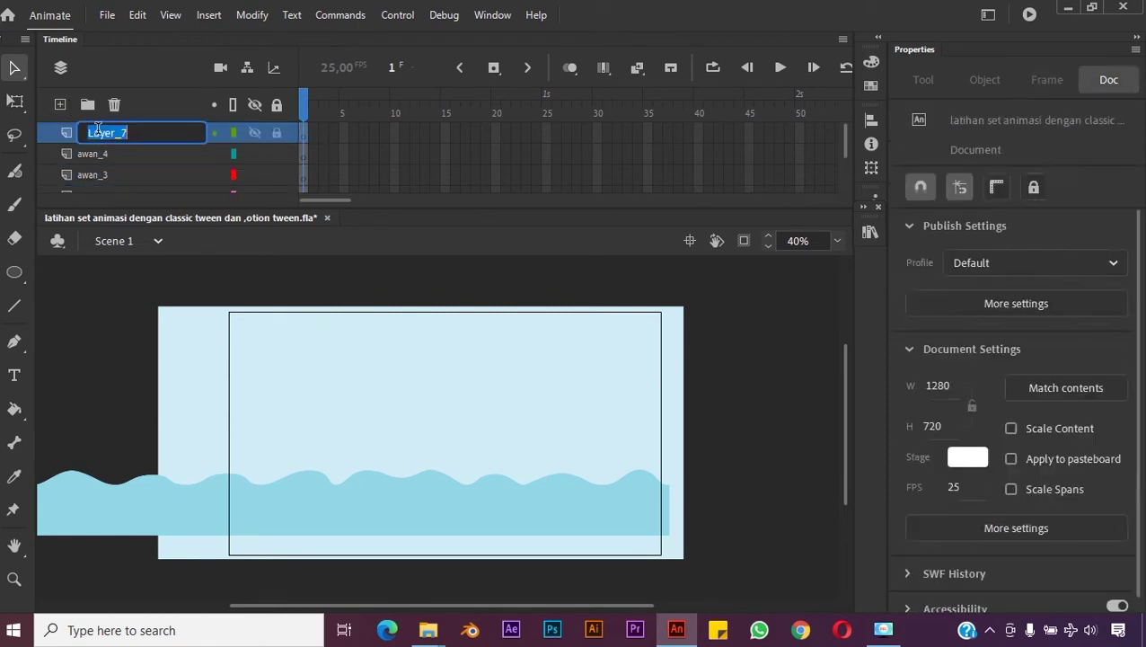
pyautogui.write('awan_5')
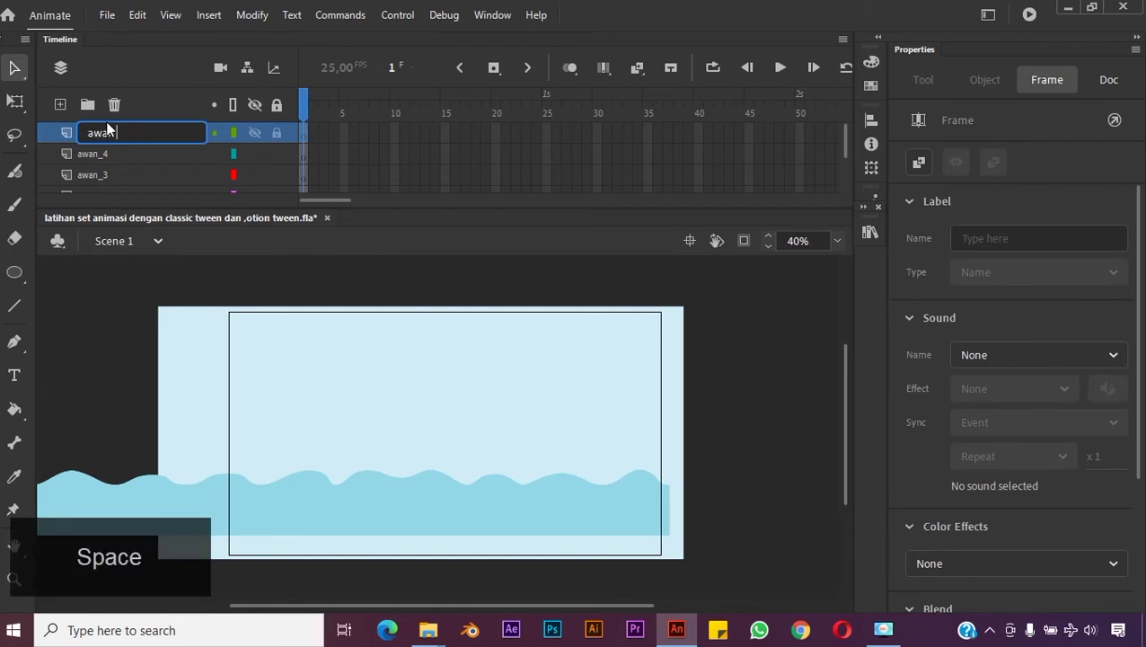
pyautogui.press('Return')
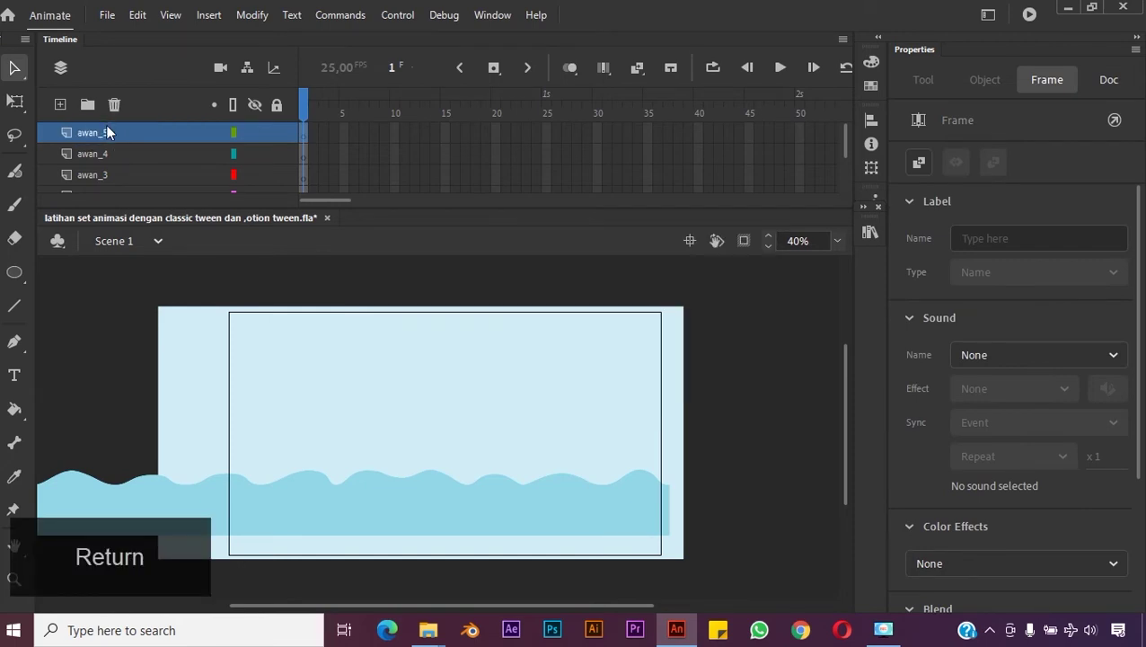
pyautogui.click(338, 279)
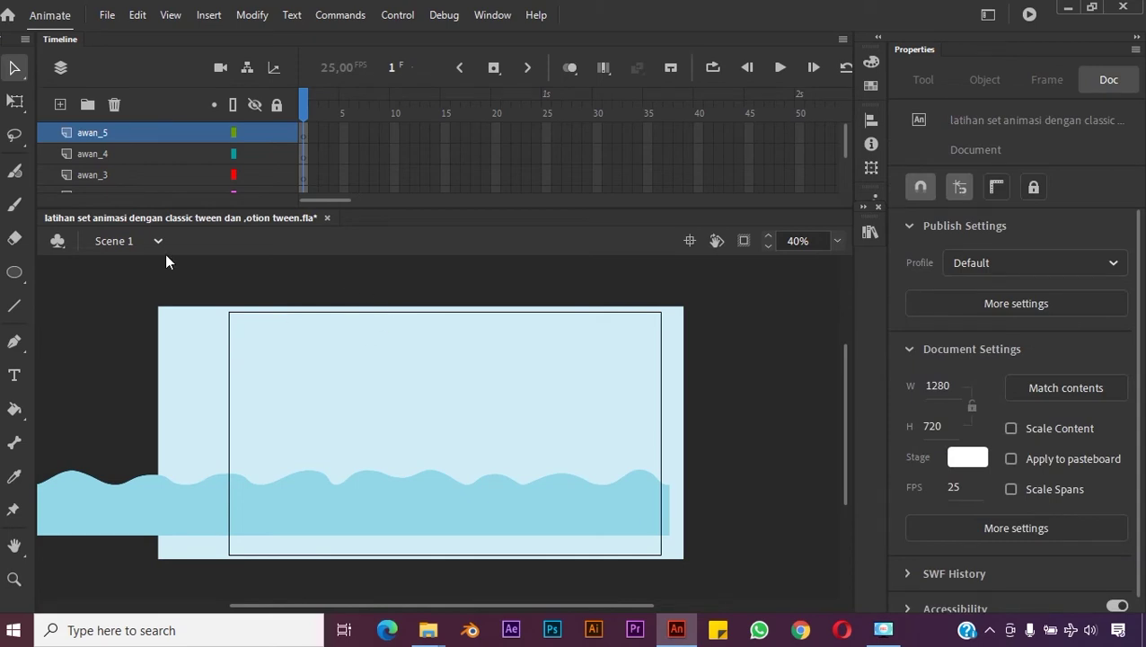
# Step: Place Awan 1.png from the library on the awan_1 layer, near the stage's right edge at about X 1011, Y 179
pyautogui.click(126, 175)
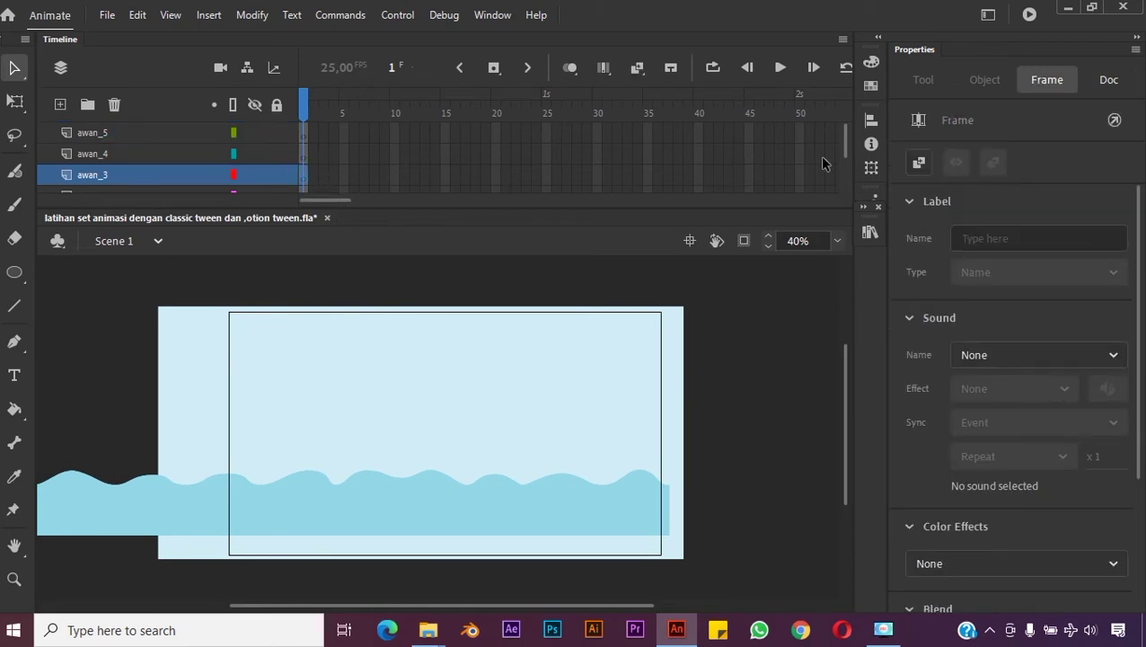
pyautogui.moveTo(843, 148); pyautogui.dragTo(846, 166)
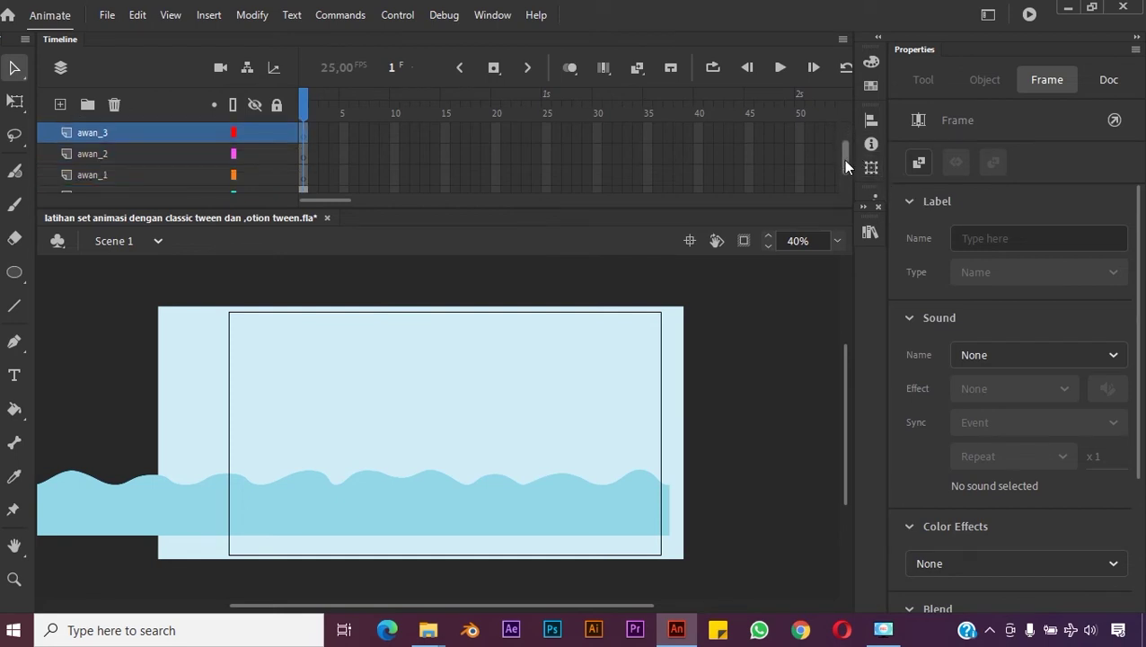
pyautogui.click(110, 175)
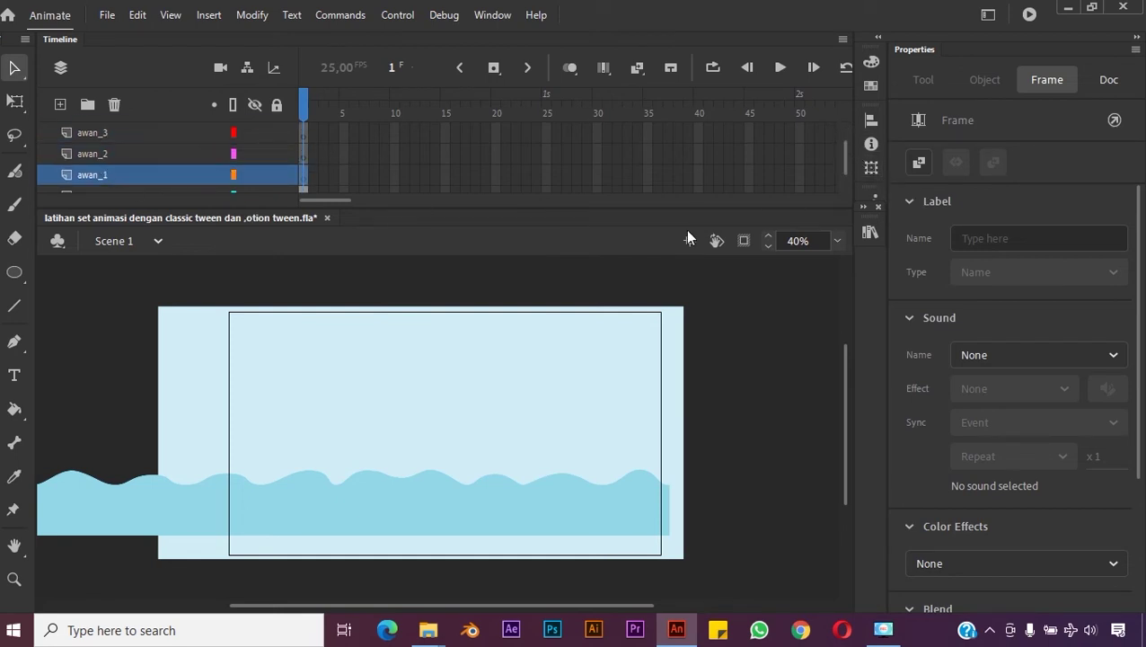
pyautogui.click(869, 231)
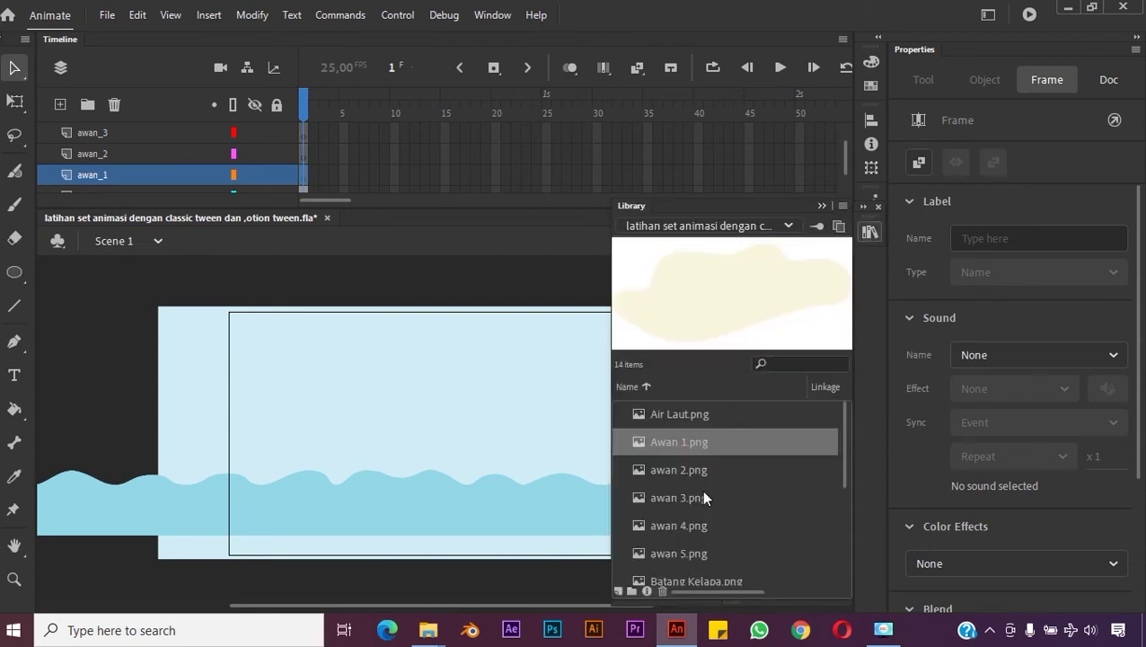
pyautogui.moveTo(672, 444); pyautogui.dragTo(618, 392)
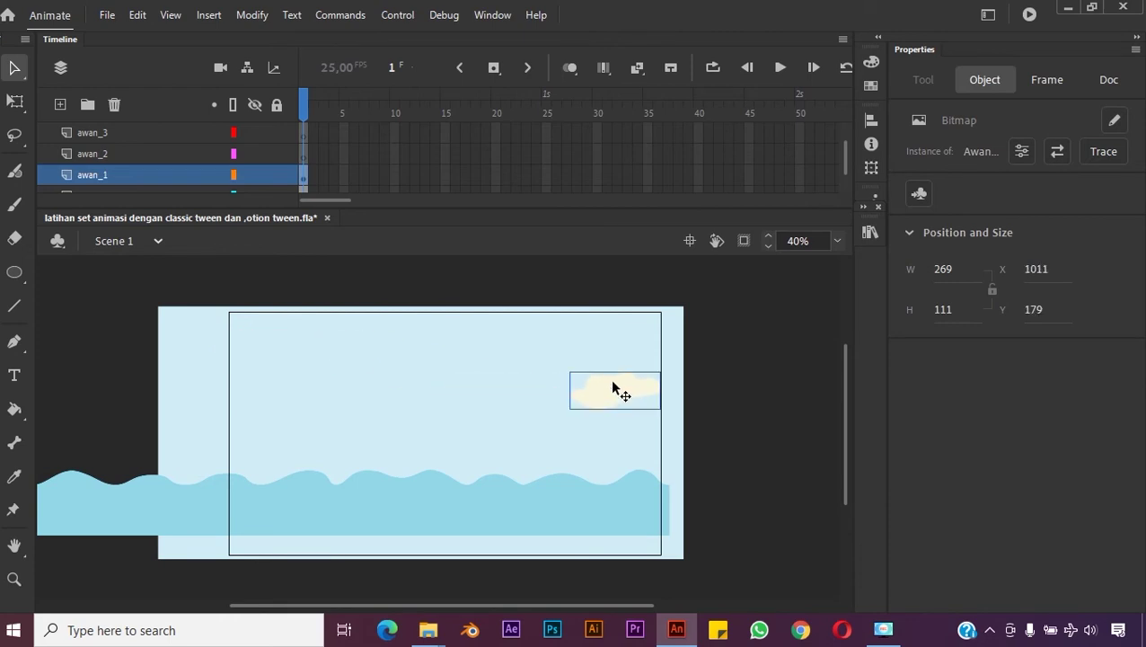
# Step: Place awan 2.png from the library on the awan_2 layer, in the upper sky just right of the stage's centre
pyautogui.click(870, 233)
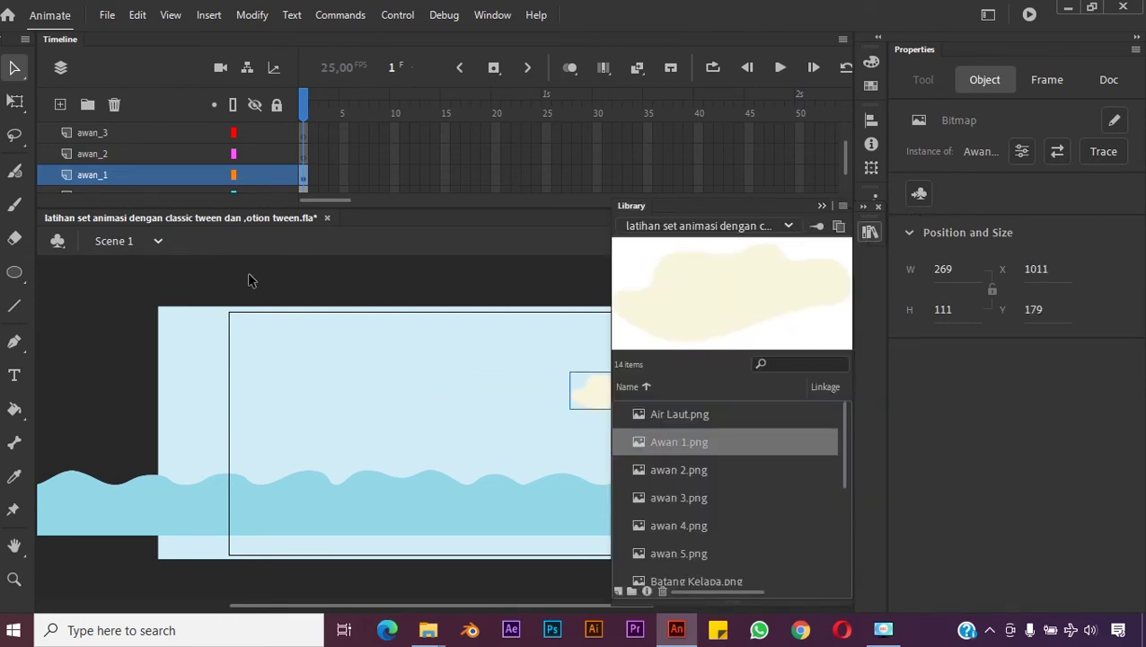
pyautogui.click(157, 153)
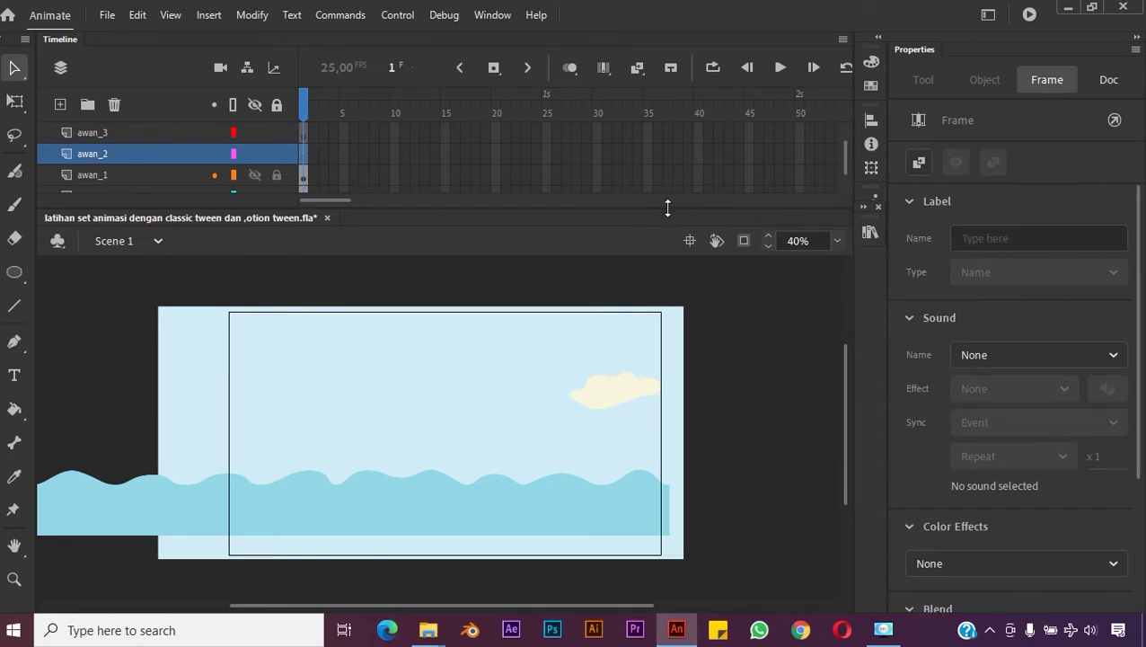
pyautogui.click(870, 232)
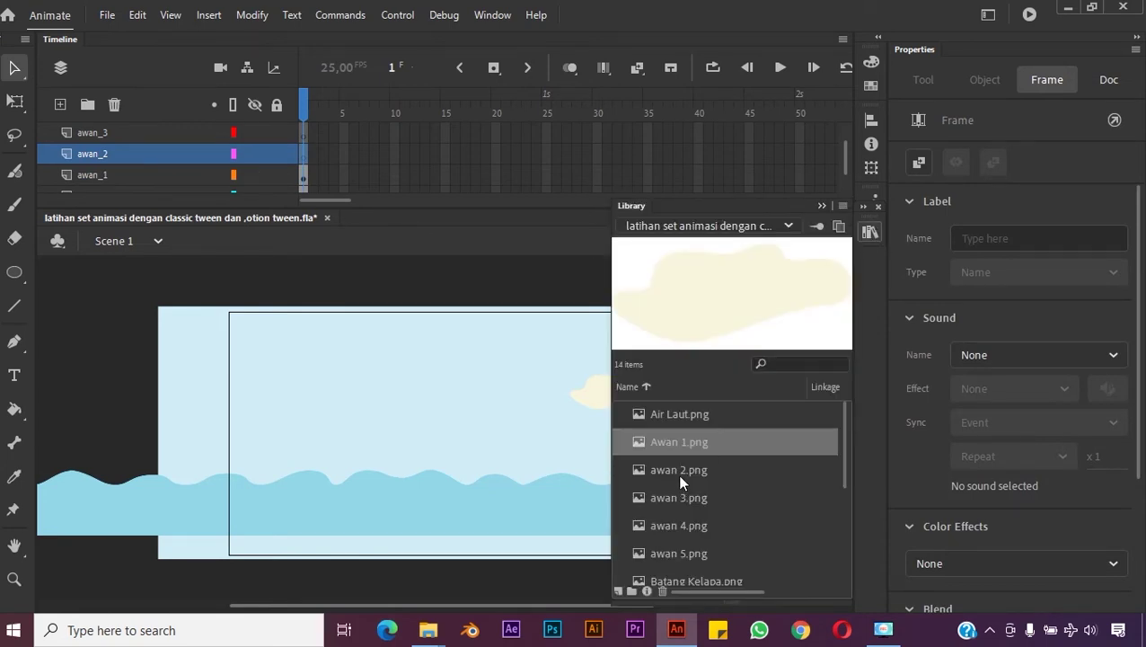
pyautogui.moveTo(680, 476); pyautogui.dragTo(485, 348)
# Step: Place awan 3.png from the library on the awan_3 layer, in the left part of the sky at about X 205, Y 155
pyautogui.click(98, 134)
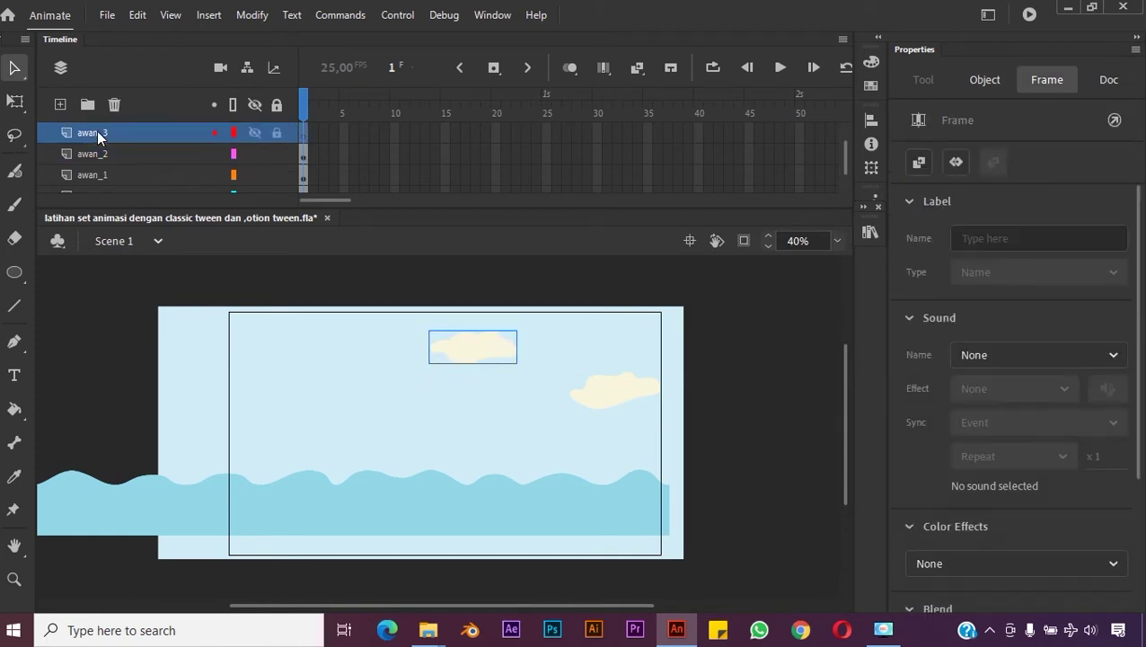
pyautogui.click(870, 232)
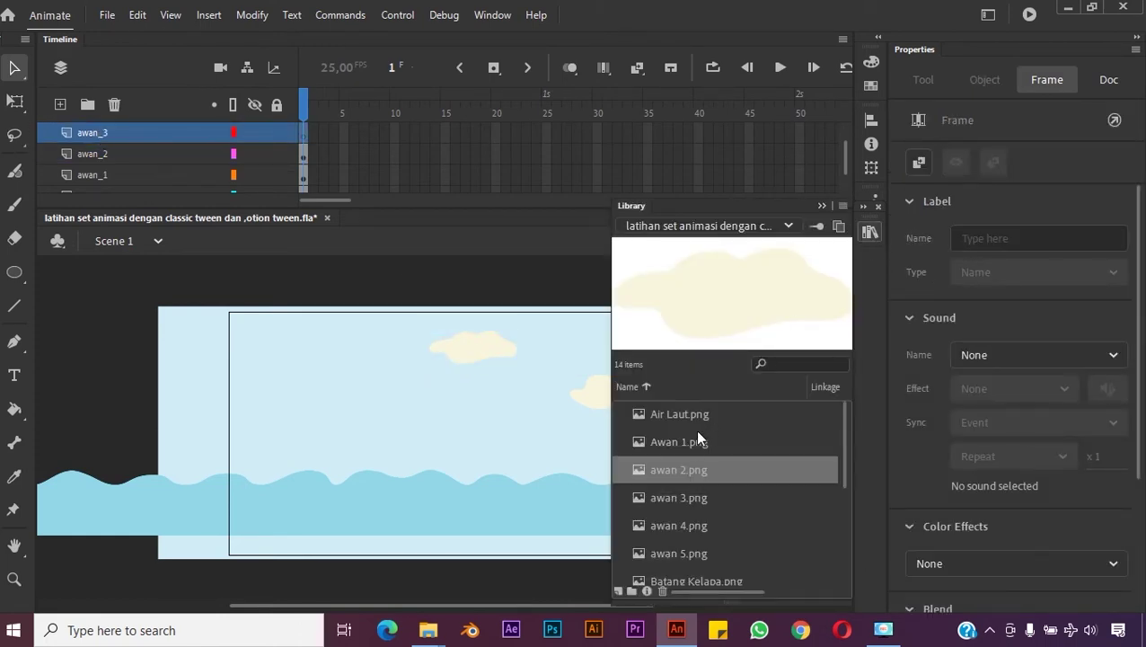
pyautogui.moveTo(685, 504); pyautogui.dragTo(317, 391)
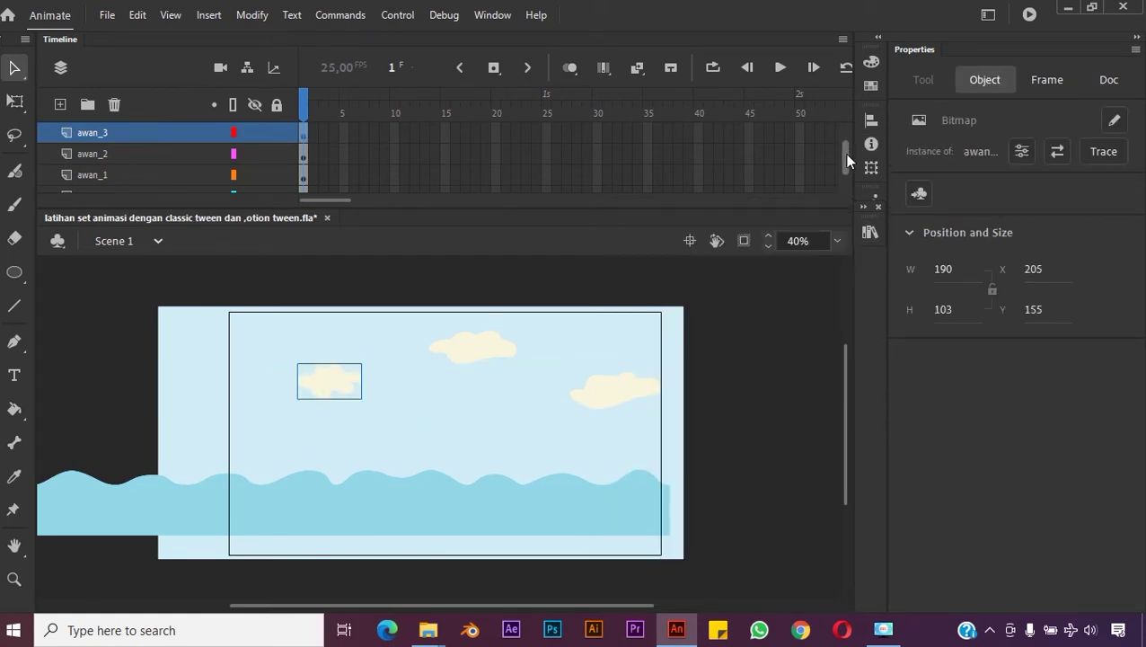
# Step: Place awan 4.png from the library on the awan_4 layer, across the stage's left edge at about X -121, Y 56
pyautogui.moveTo(850, 160); pyautogui.dragTo(849, 139)
pyautogui.click(152, 155)
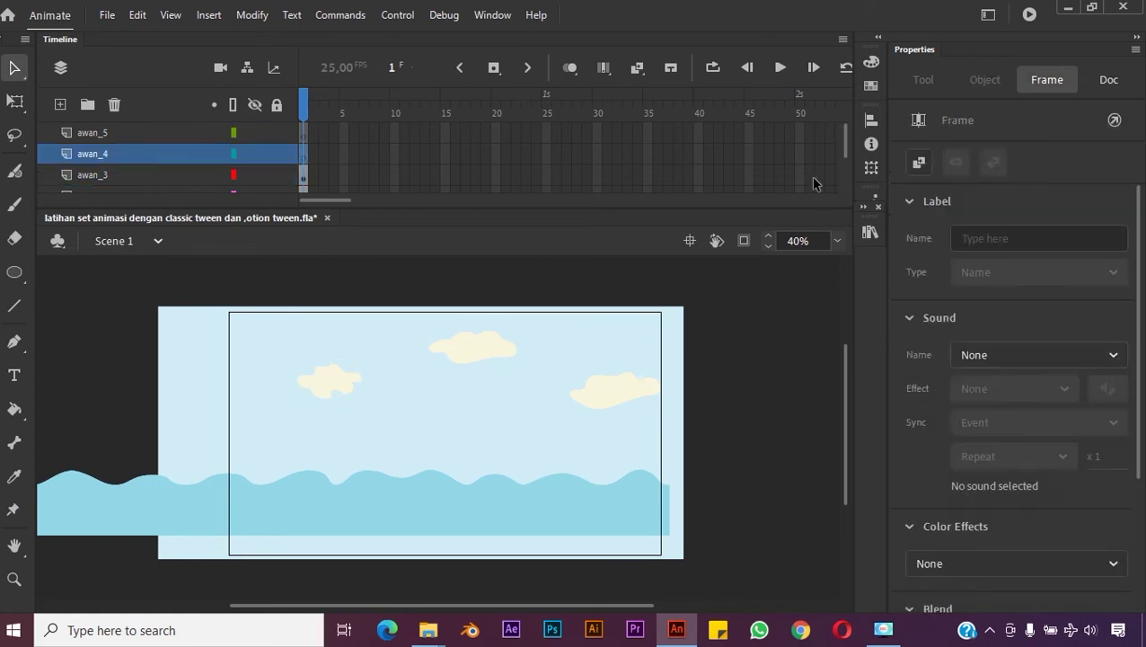
pyautogui.click(870, 232)
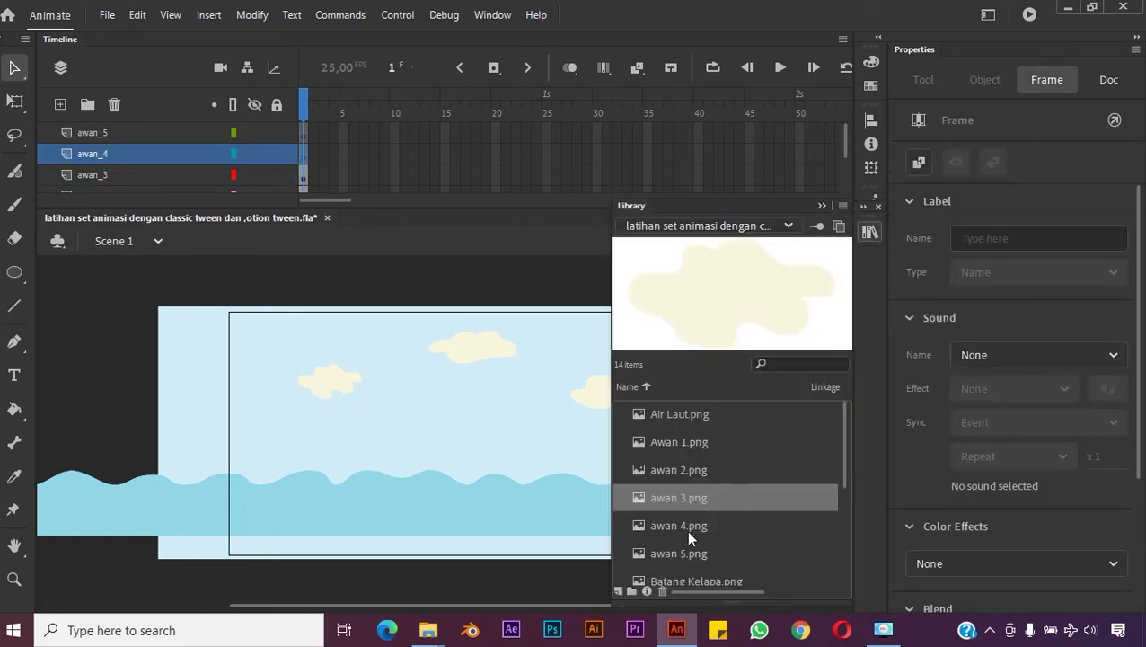
pyautogui.moveTo(689, 536); pyautogui.dragTo(218, 350)
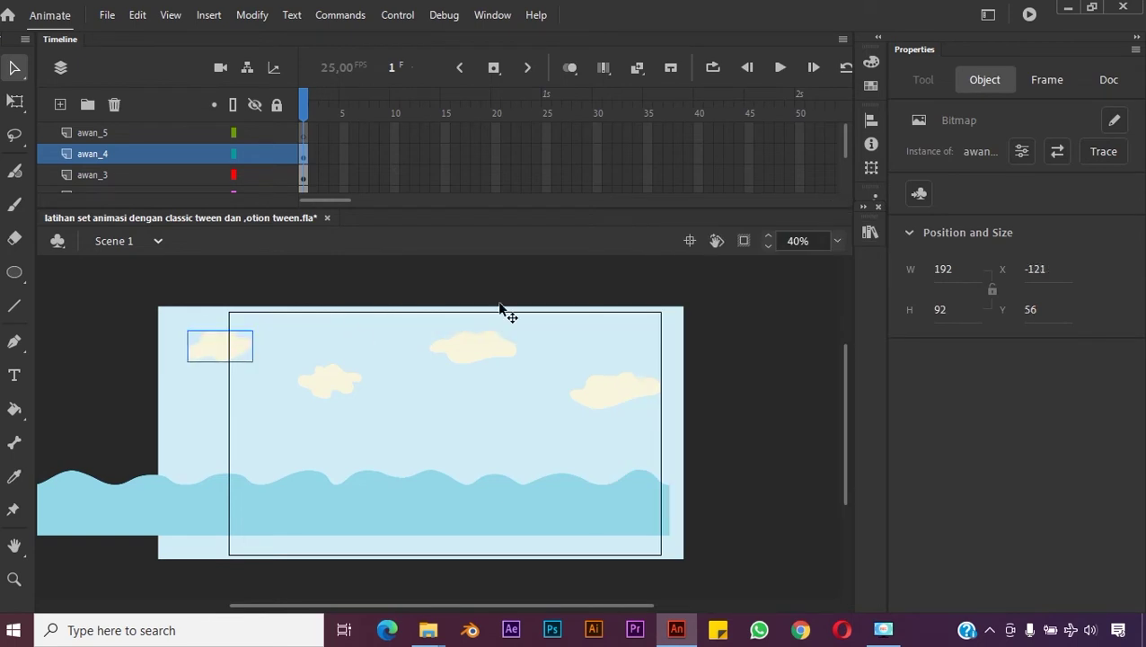
# Step: Place awan 5.png from the library on the awan_5 layer, beyond the sky's left edge at about X -500, Y 155
pyautogui.click(95, 133)
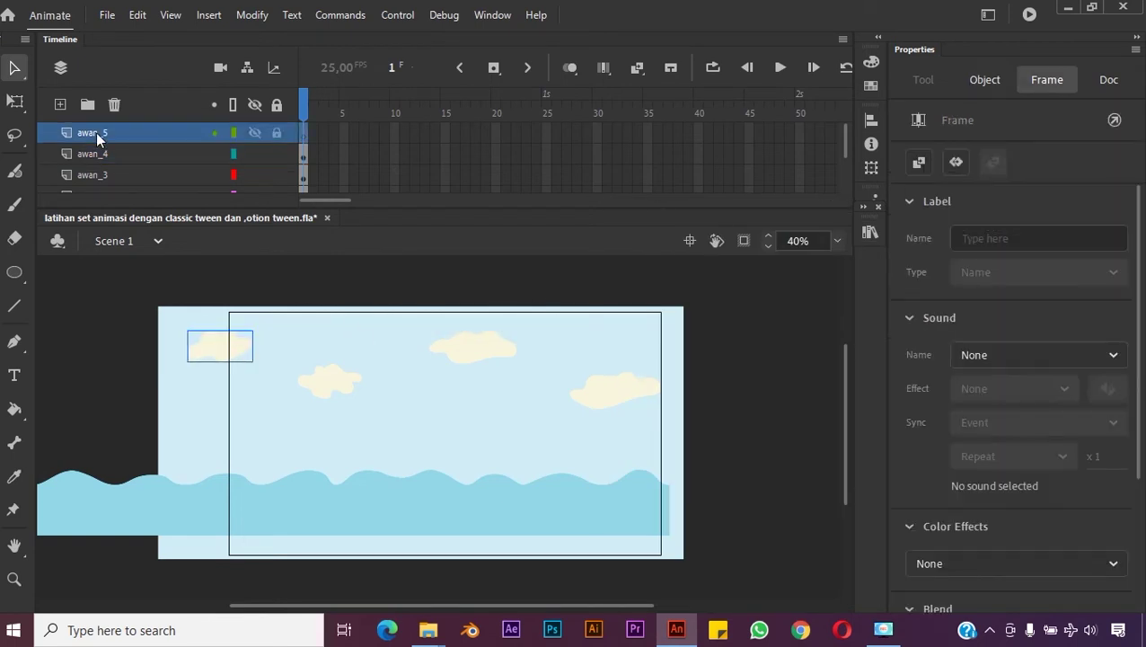
pyautogui.click(870, 233)
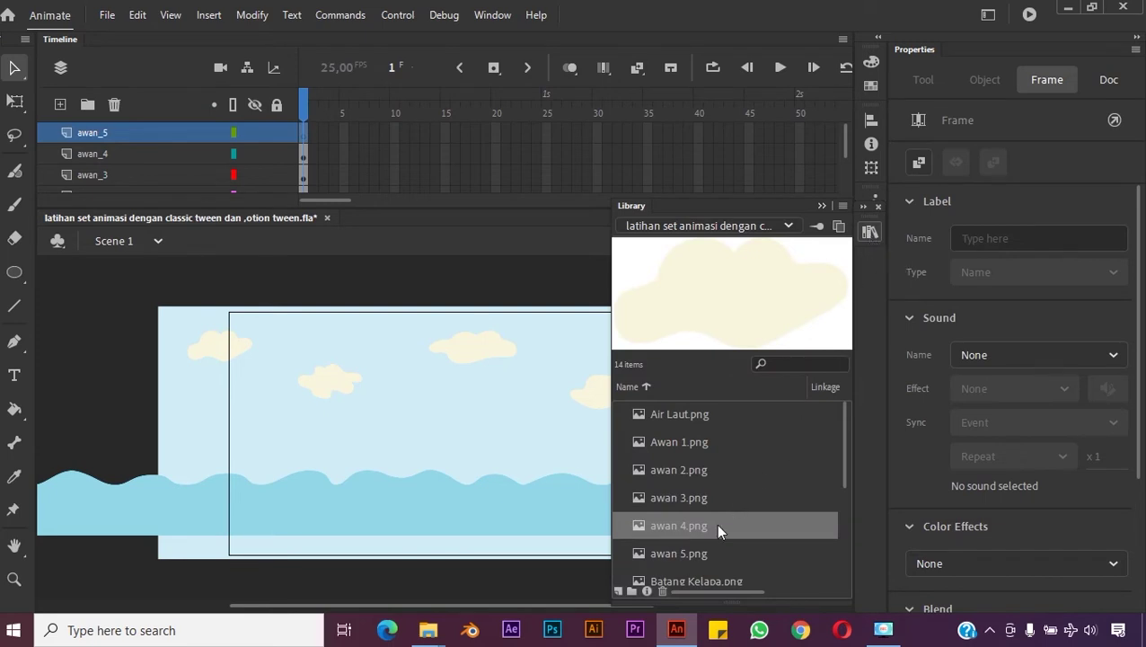
pyautogui.click(700, 556)
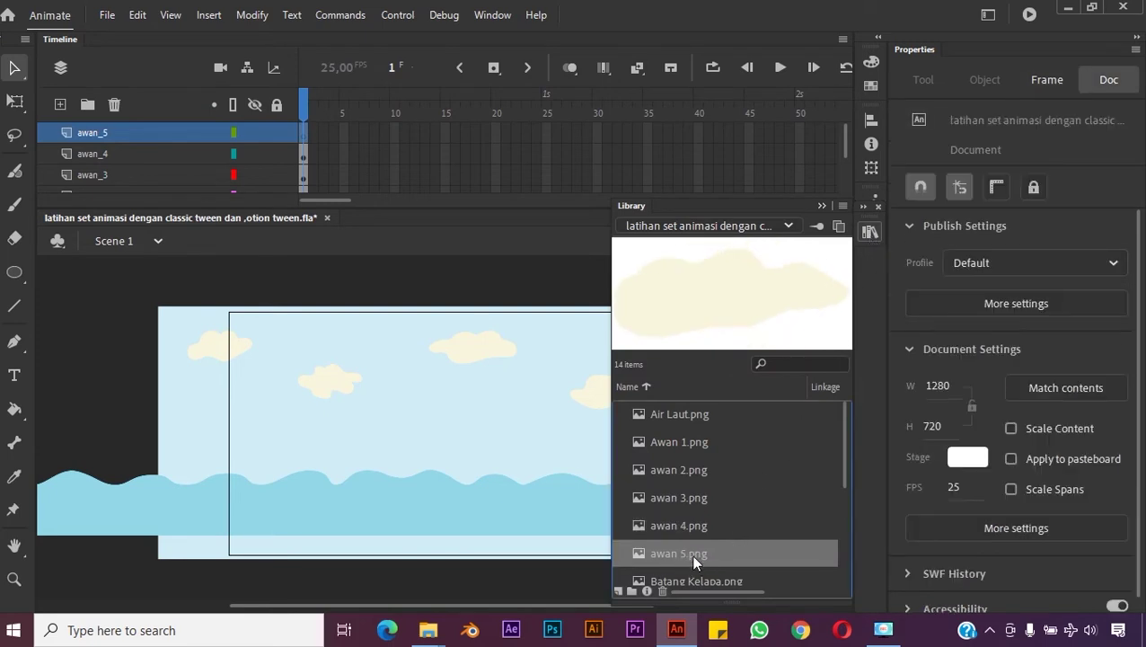
pyautogui.moveTo(223, 415); pyautogui.dragTo(136, 389)
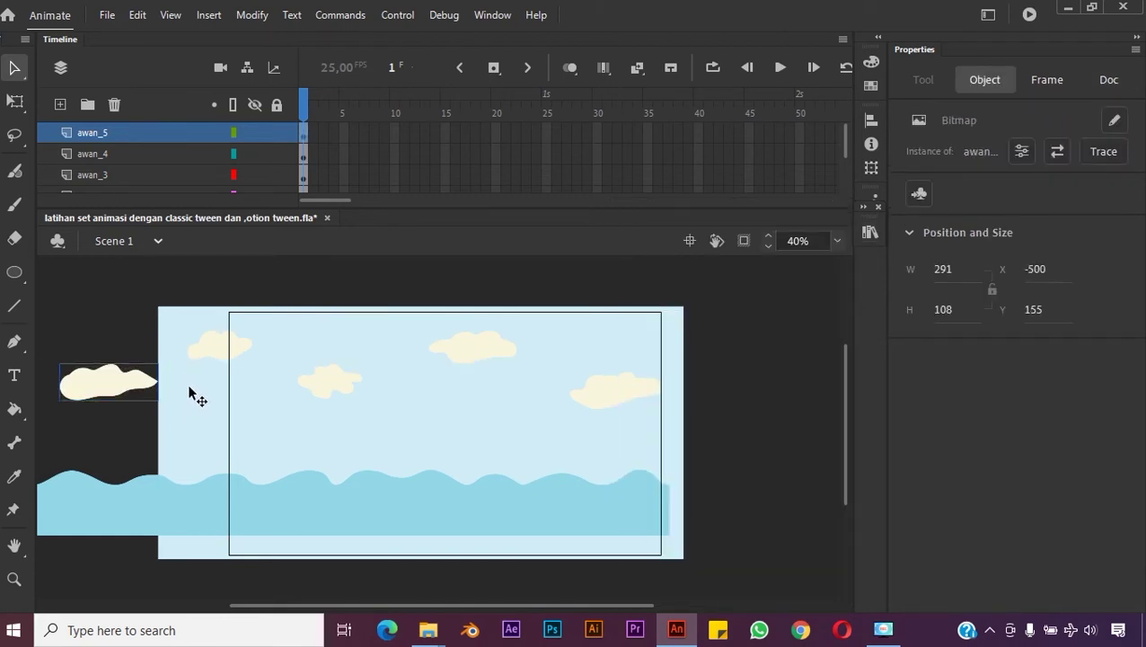
# Step: Shift the clouds leftwards for wider spacing: awan_4 to about X -184, awan_5 slightly further out, and awan_3 to about X 180
pyautogui.moveTo(205, 352); pyautogui.dragTo(165, 357)
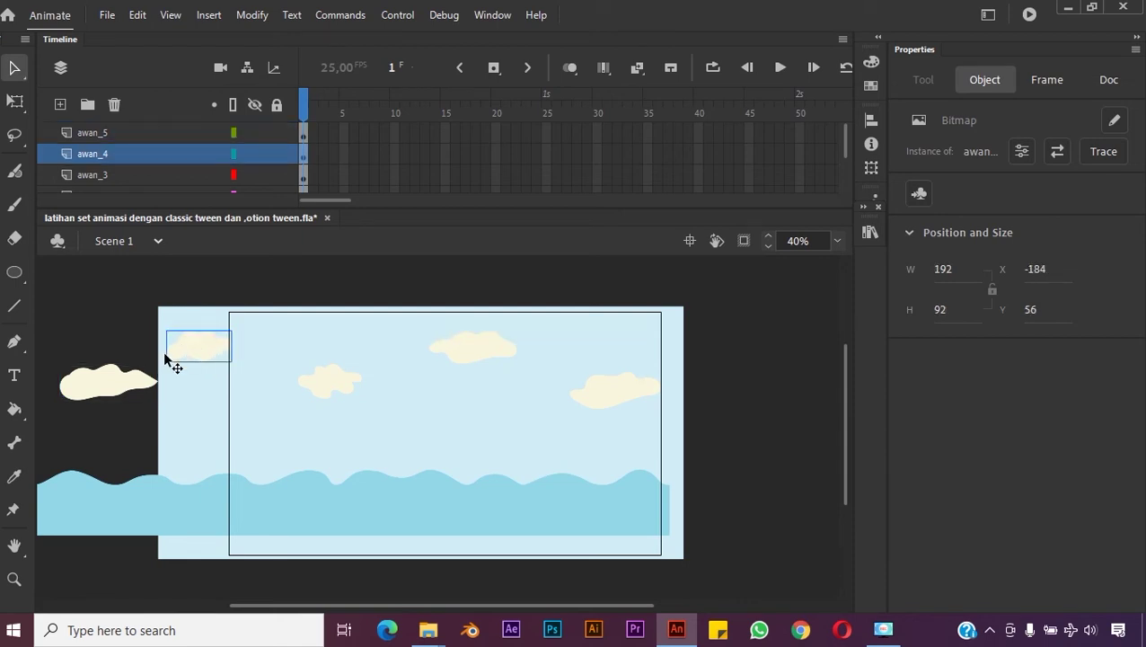
pyautogui.moveTo(111, 384); pyautogui.dragTo(88, 383)
pyautogui.moveTo(326, 388); pyautogui.dragTo(317, 386)
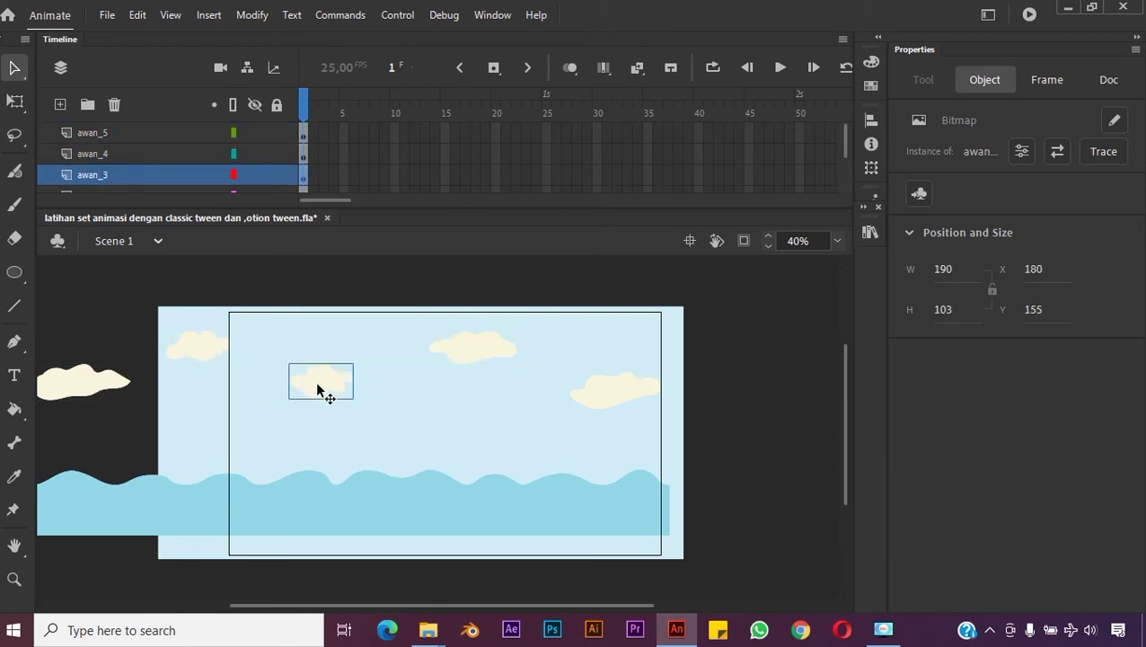
pyautogui.click(476, 352)
pyautogui.click(772, 377)
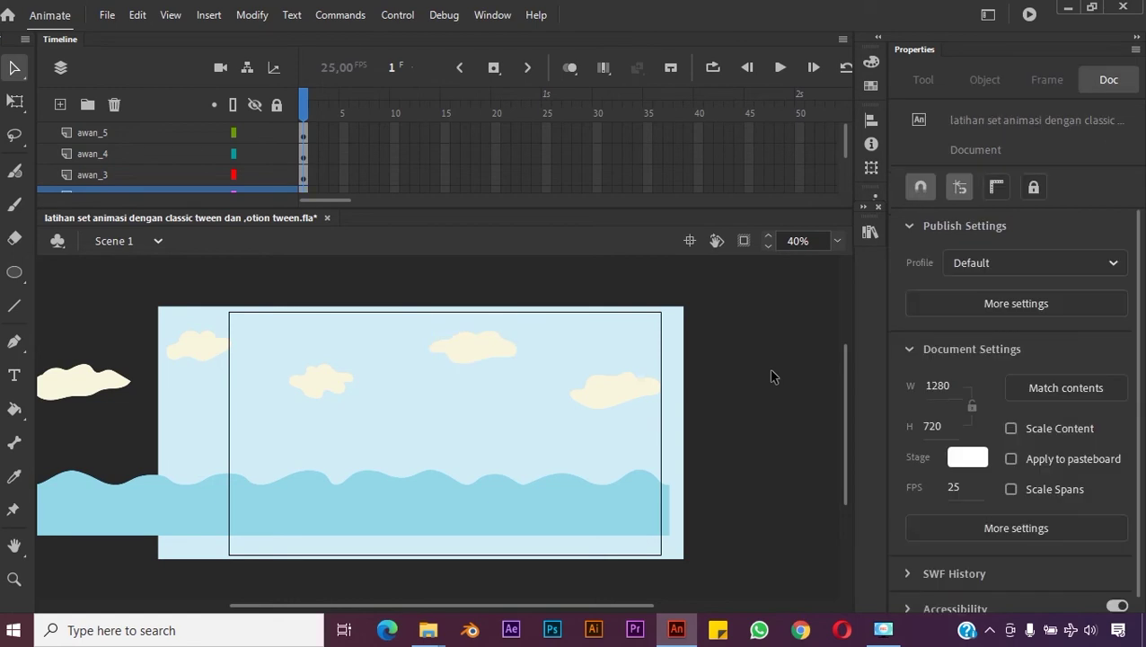
# Step: Add a new layer above awan_5 and name it pasir
pyautogui.click(102, 132)
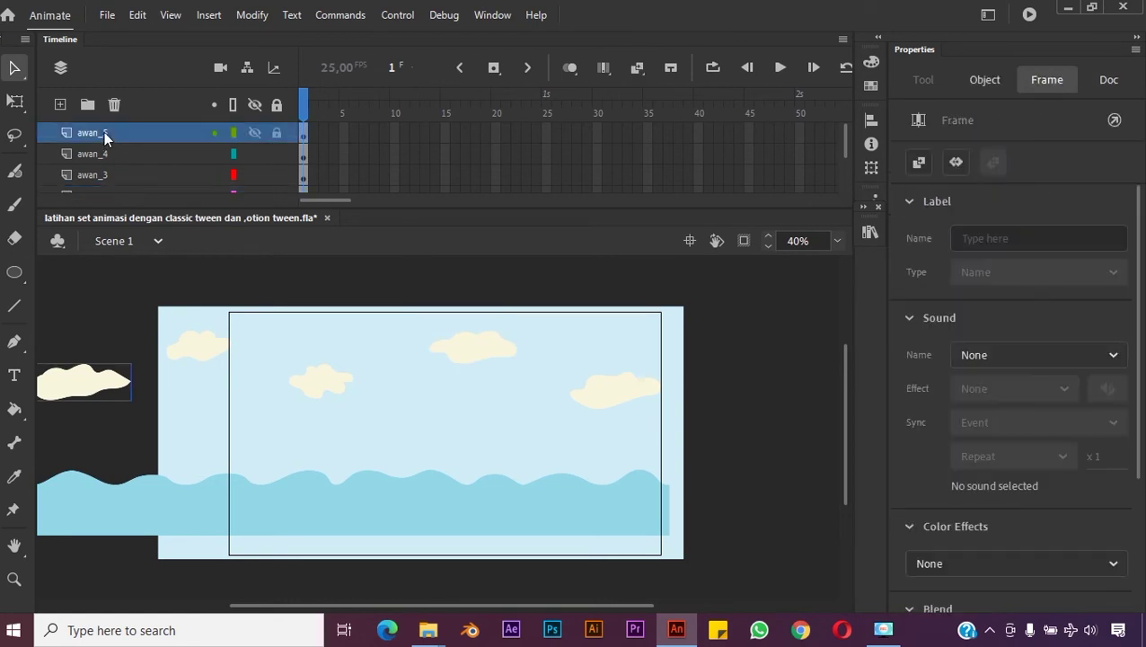
pyautogui.click(61, 104)
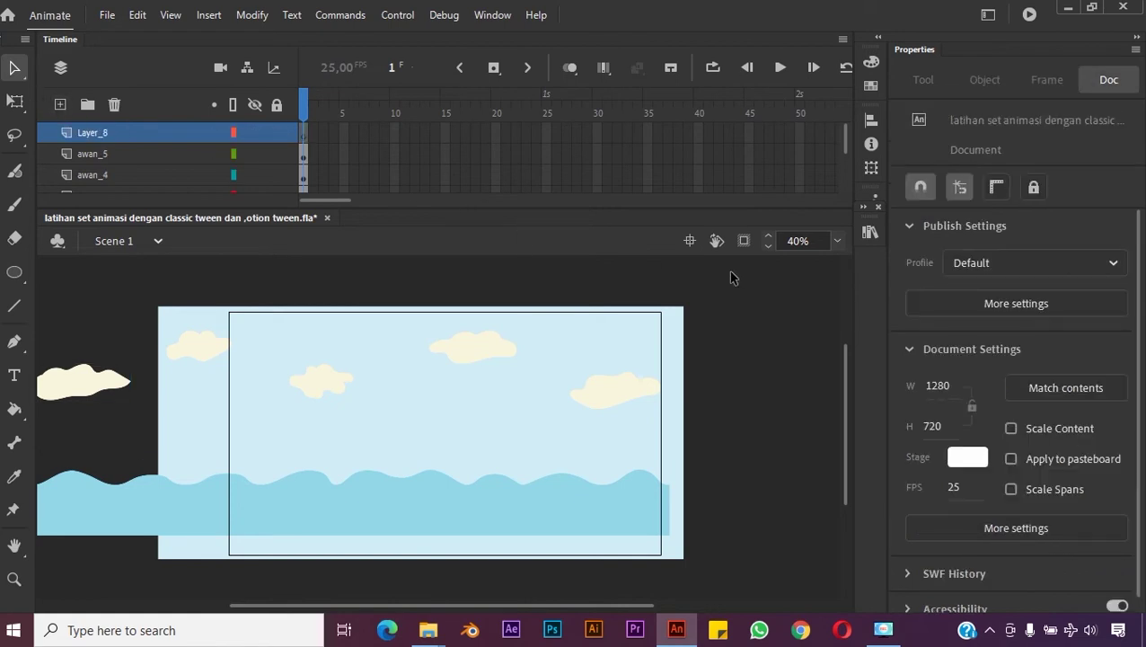
pyautogui.doubleClick(96, 130)
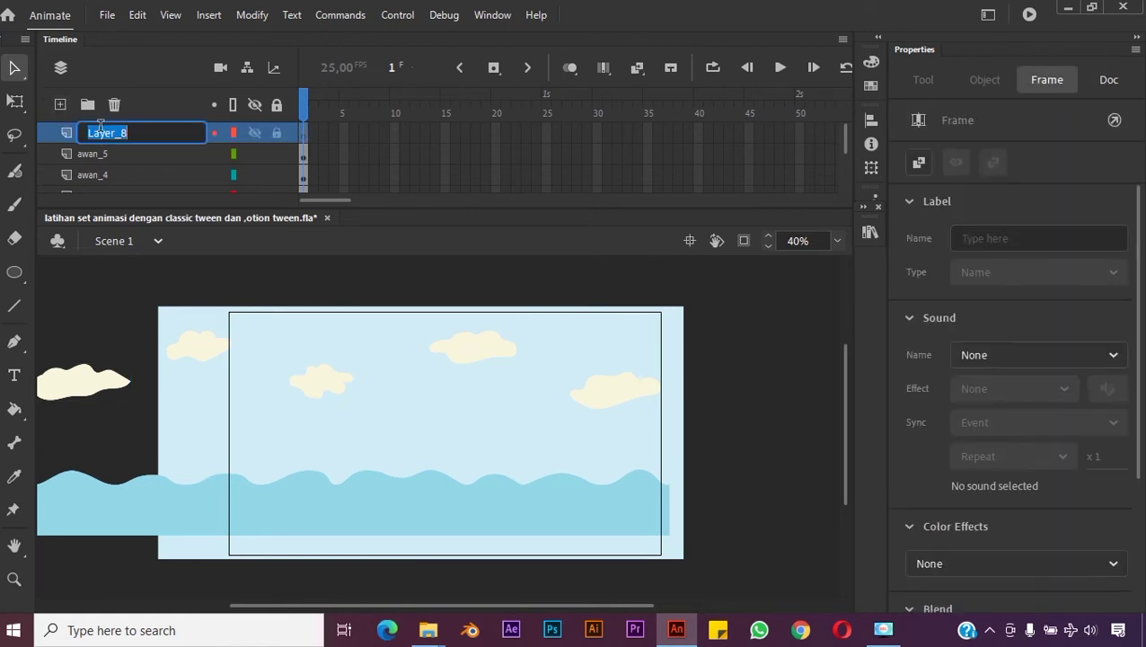
pyautogui.write('par')
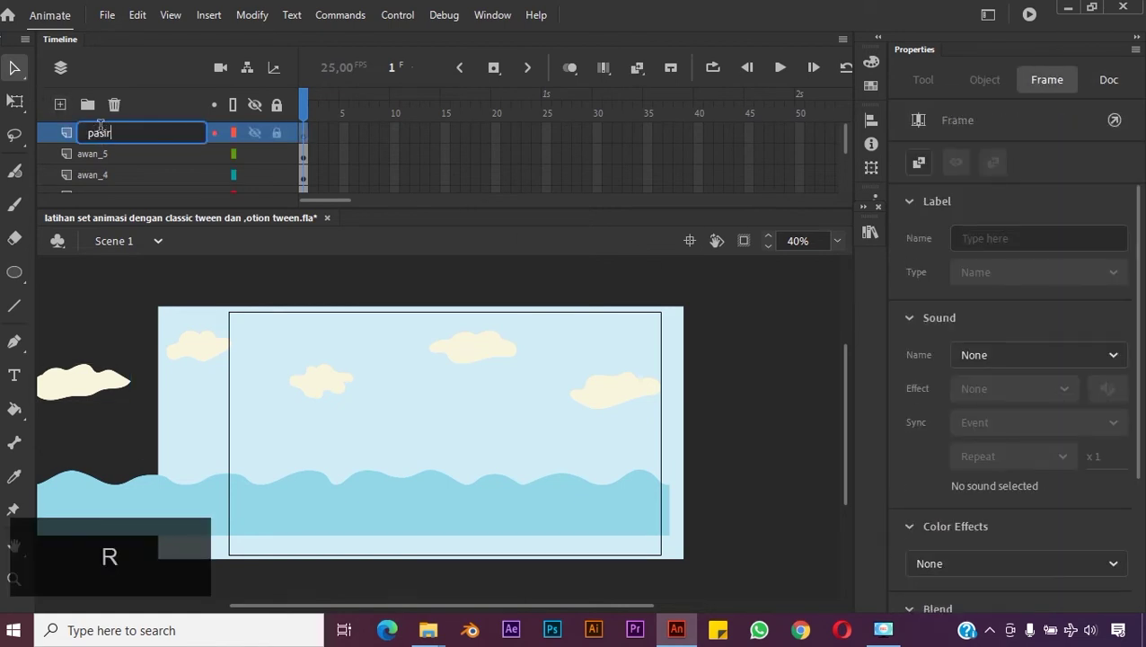
pyautogui.press('Return')
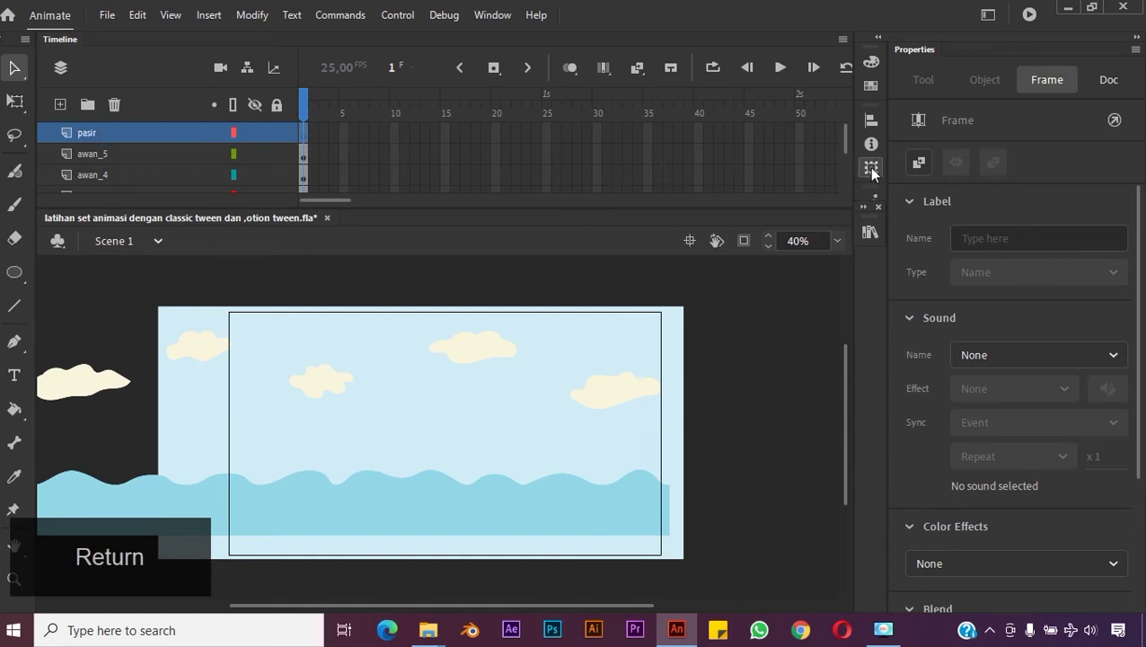
# Step: Place Pasir.png from the library on the pasir layer, across the bottom of the stage at about X -164, Y 513
pyautogui.click(871, 232)
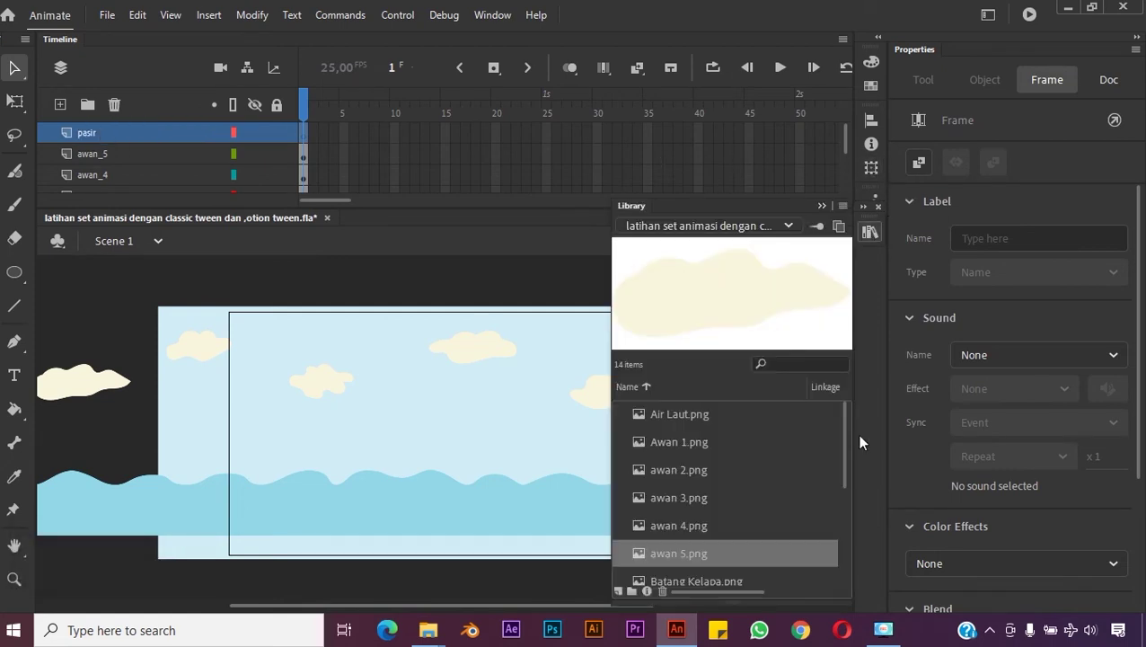
pyautogui.moveTo(843, 477); pyautogui.dragTo(840, 569)
pyautogui.click(740, 566)
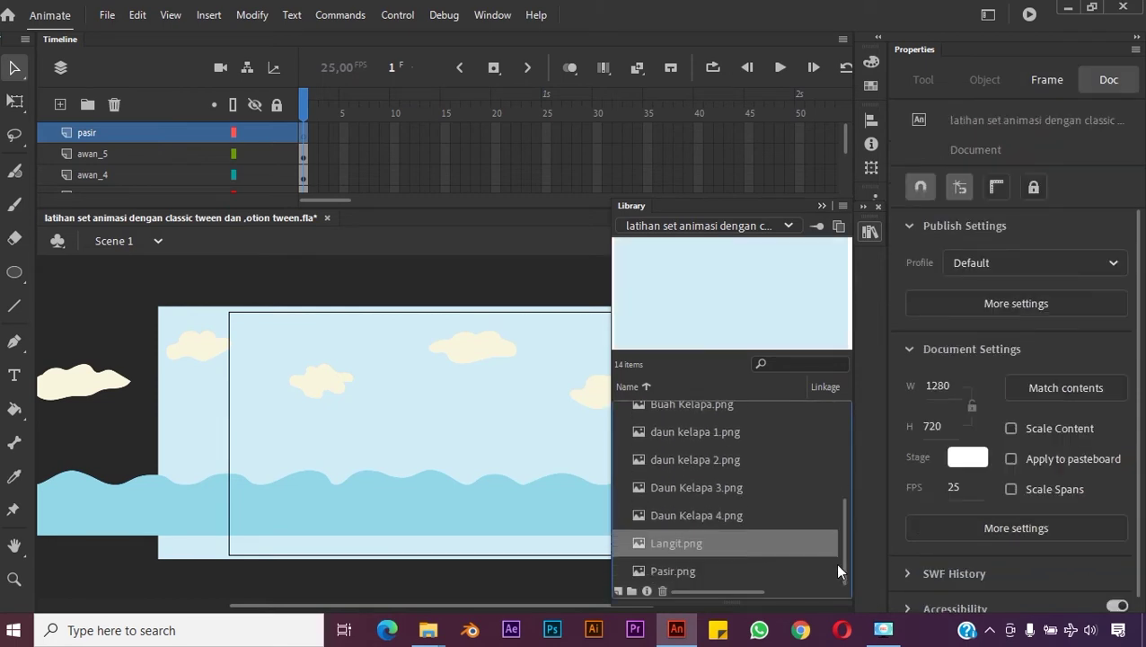
pyautogui.moveTo(689, 573); pyautogui.dragTo(510, 527)
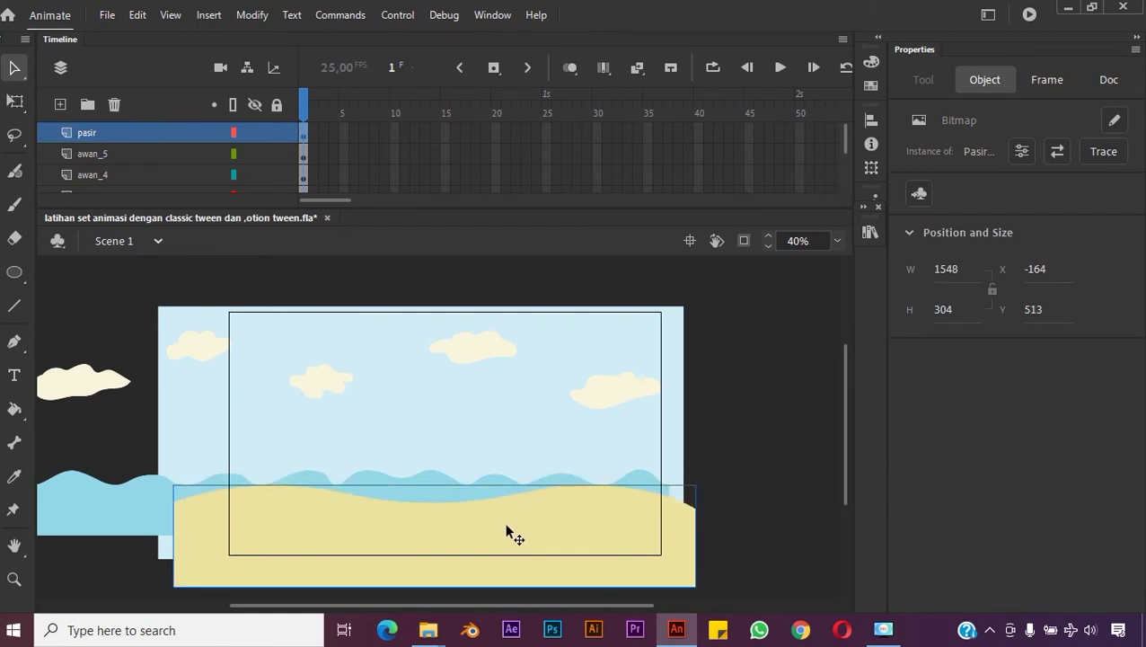
pyautogui.click(762, 450)
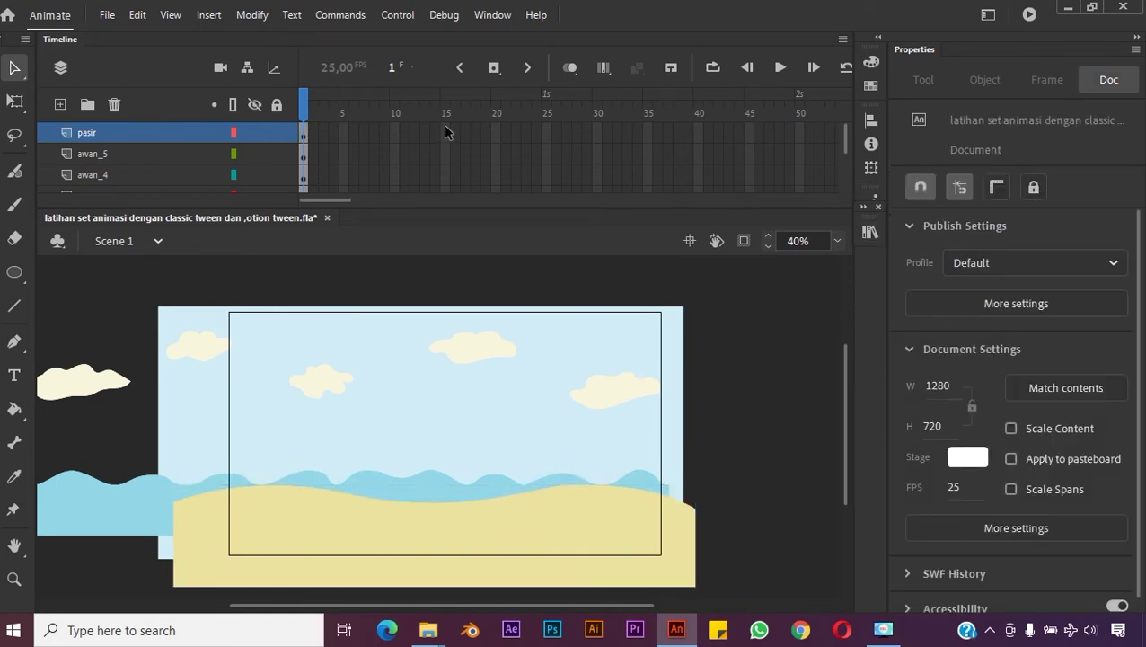
# Step: Add a layer above pasir and place Batang Kelapa.png on it, standing in the sand at about X 48, Y 258
pyautogui.click(60, 105)
pyautogui.click(870, 232)
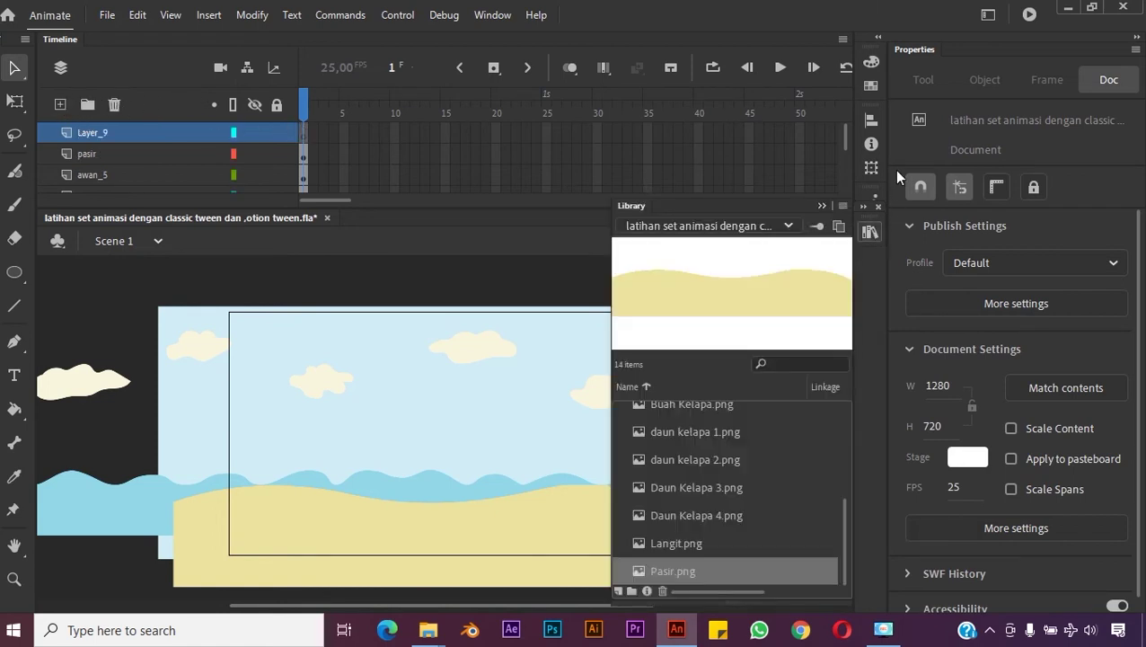
pyautogui.click(759, 537)
pyautogui.scroll(2, 842, 511)
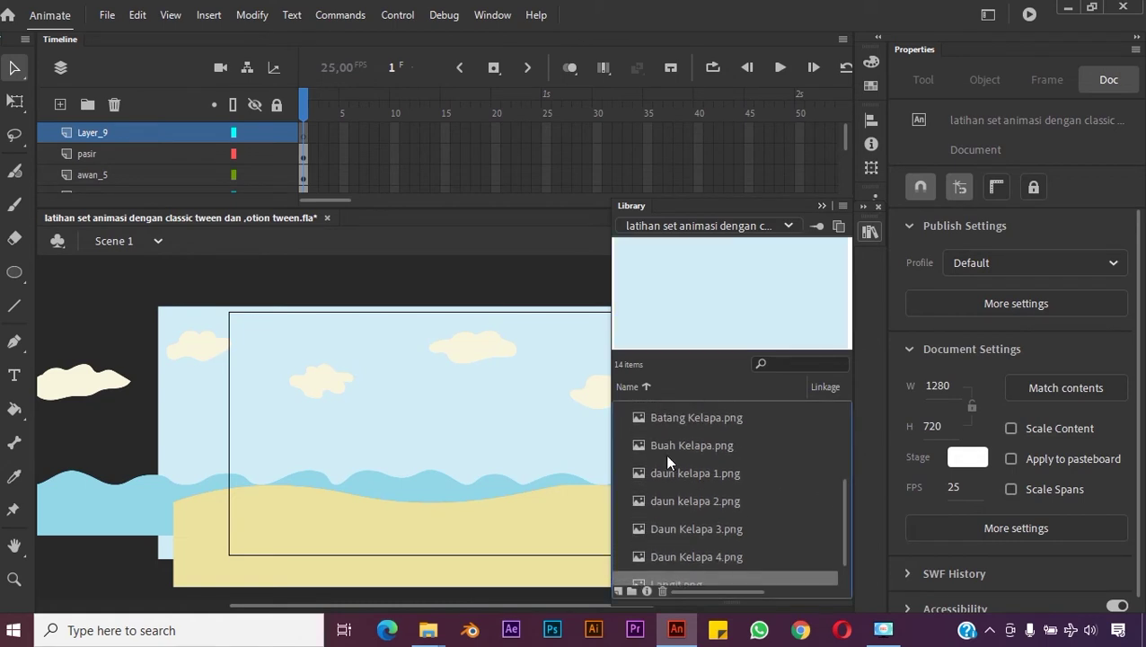
pyautogui.click(692, 446)
pyautogui.moveTo(845, 490); pyautogui.dragTo(832, 443)
pyautogui.click(704, 510)
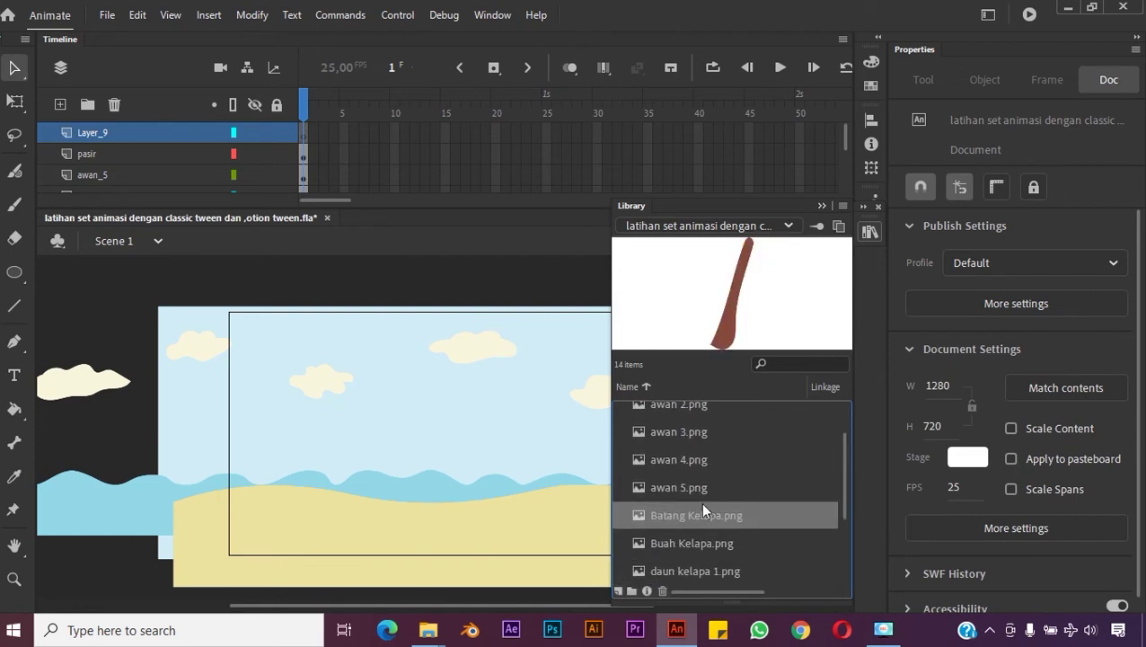
pyautogui.moveTo(707, 519); pyautogui.dragTo(273, 478)
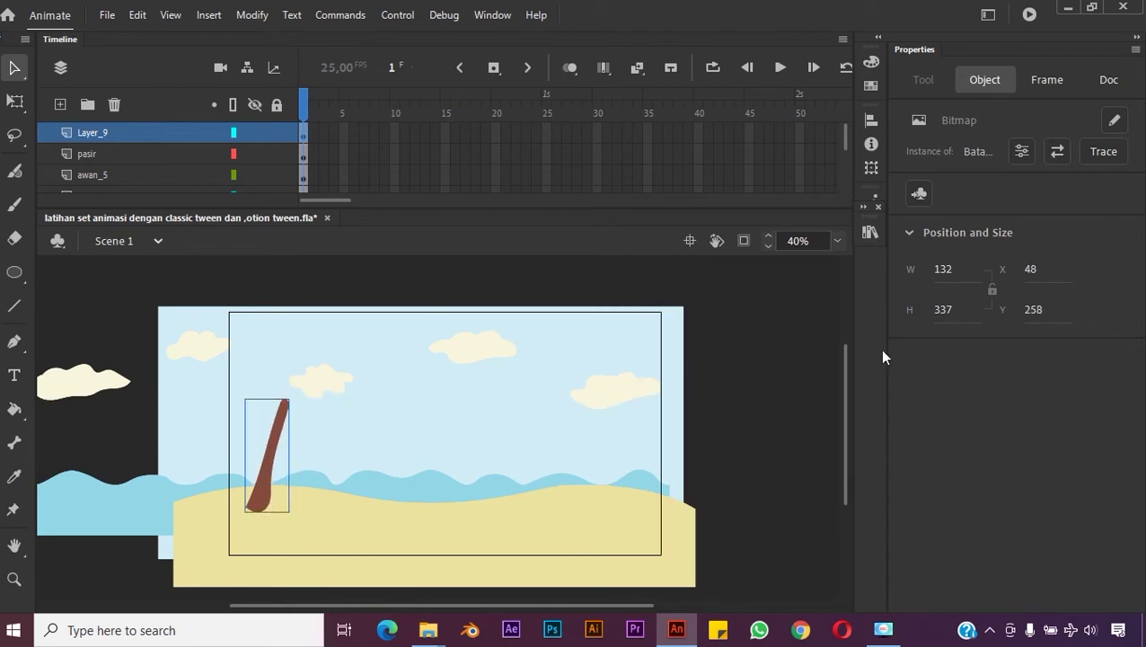
pyautogui.click(869, 233)
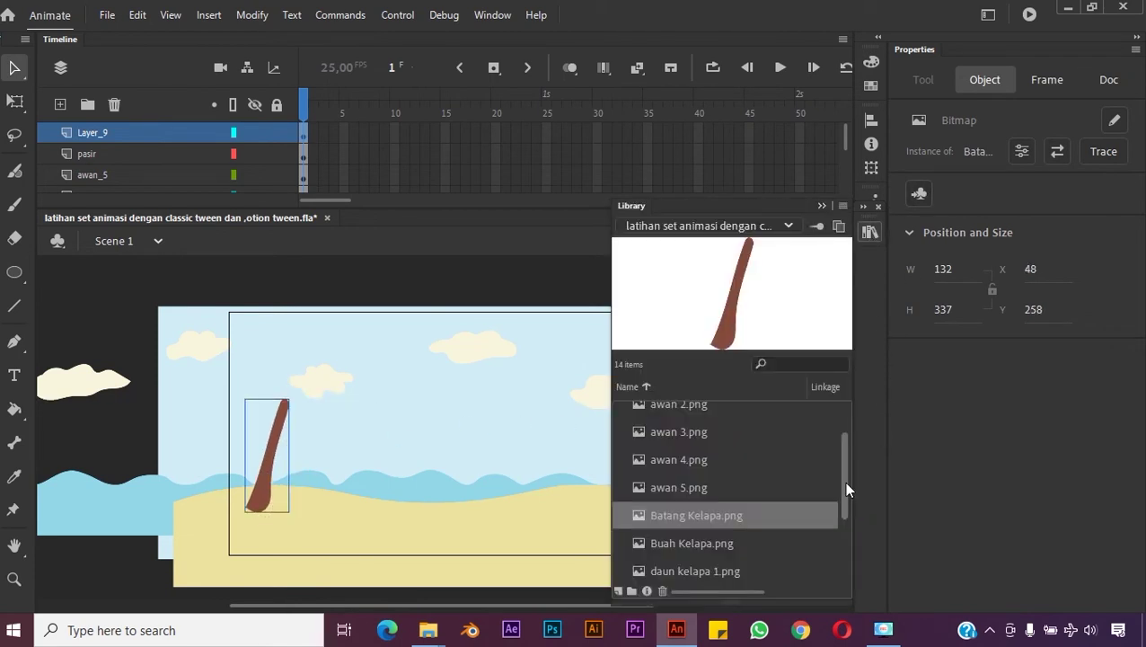
pyautogui.moveTo(844, 480); pyautogui.dragTo(839, 506)
pyautogui.click(718, 494)
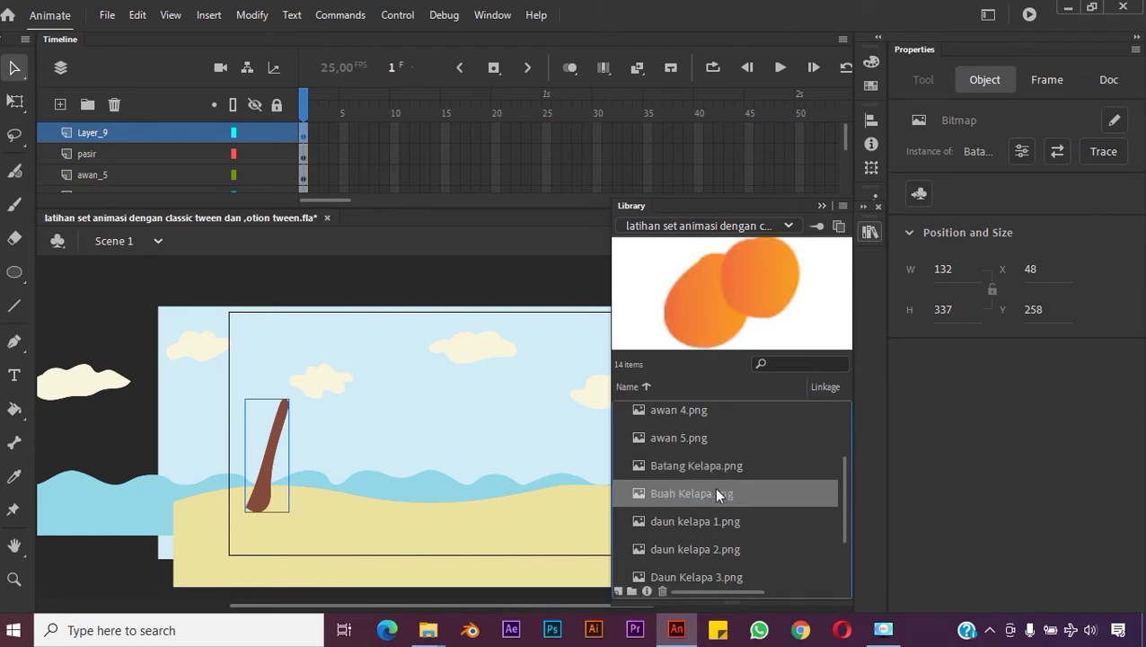
# Step: Rename the palm trunk's layer to batang kelapa and accept the corrected layer name batang_kelapa
pyautogui.doubleClick(89, 132)
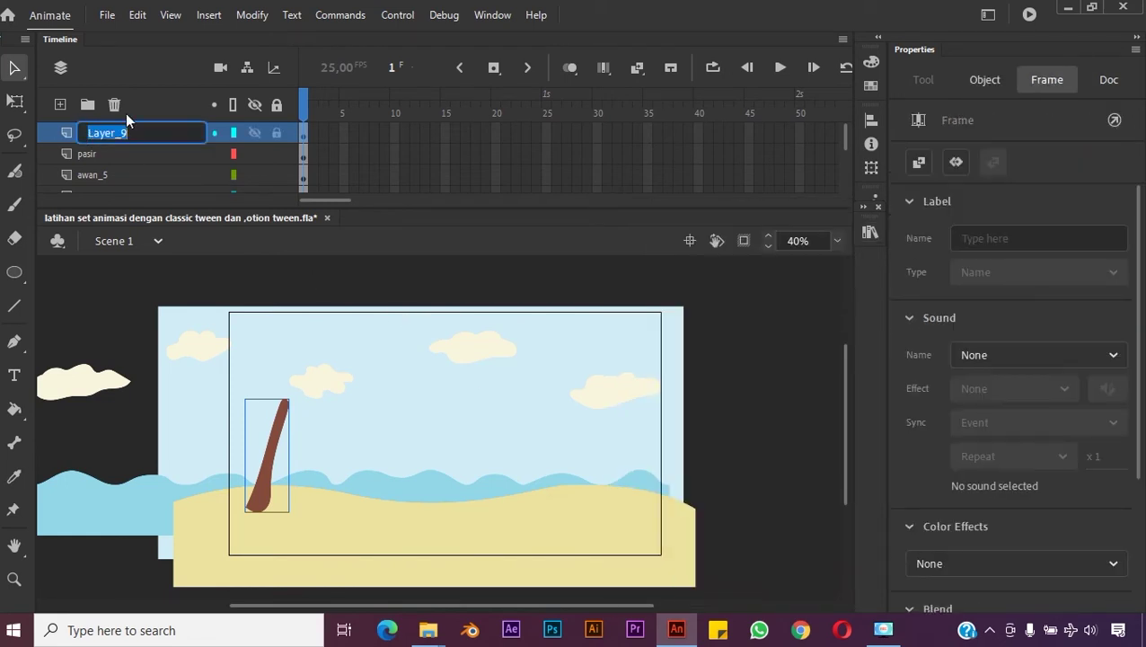
pyautogui.write('batang ')
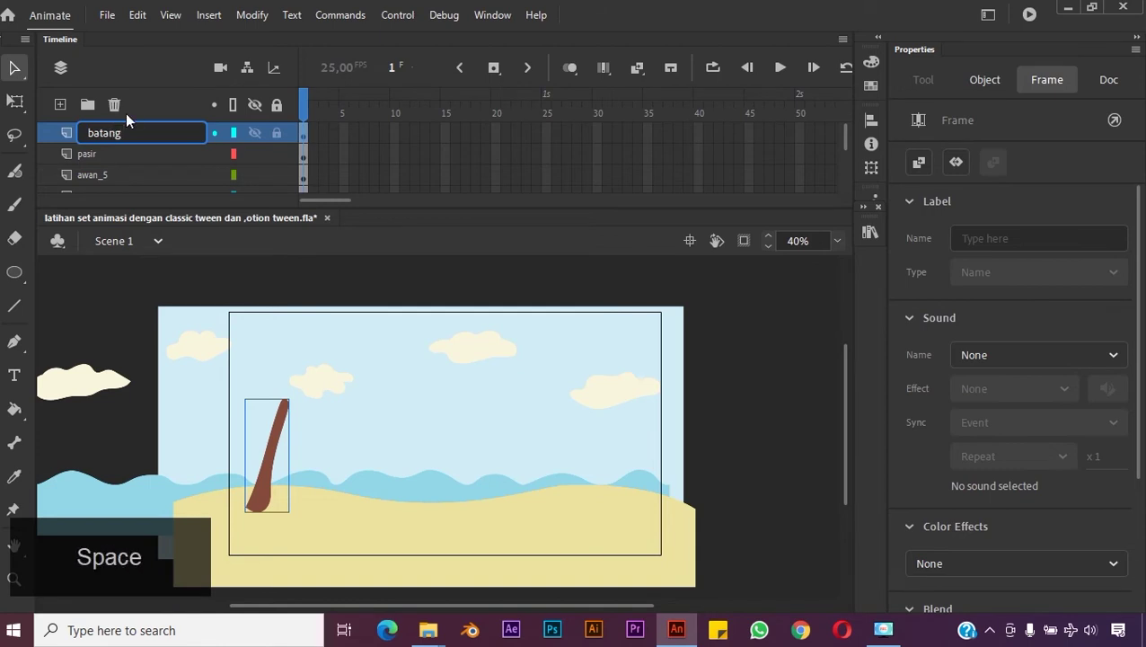
pyautogui.write('kelapa')
pyautogui.press('Return')
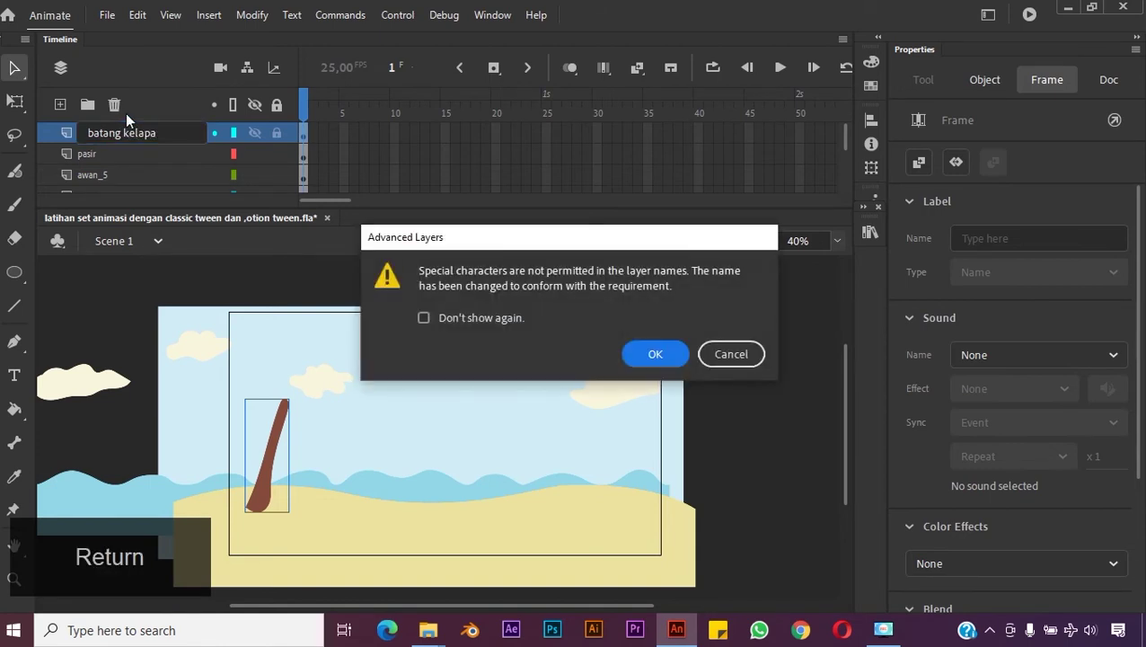
pyautogui.click(646, 353)
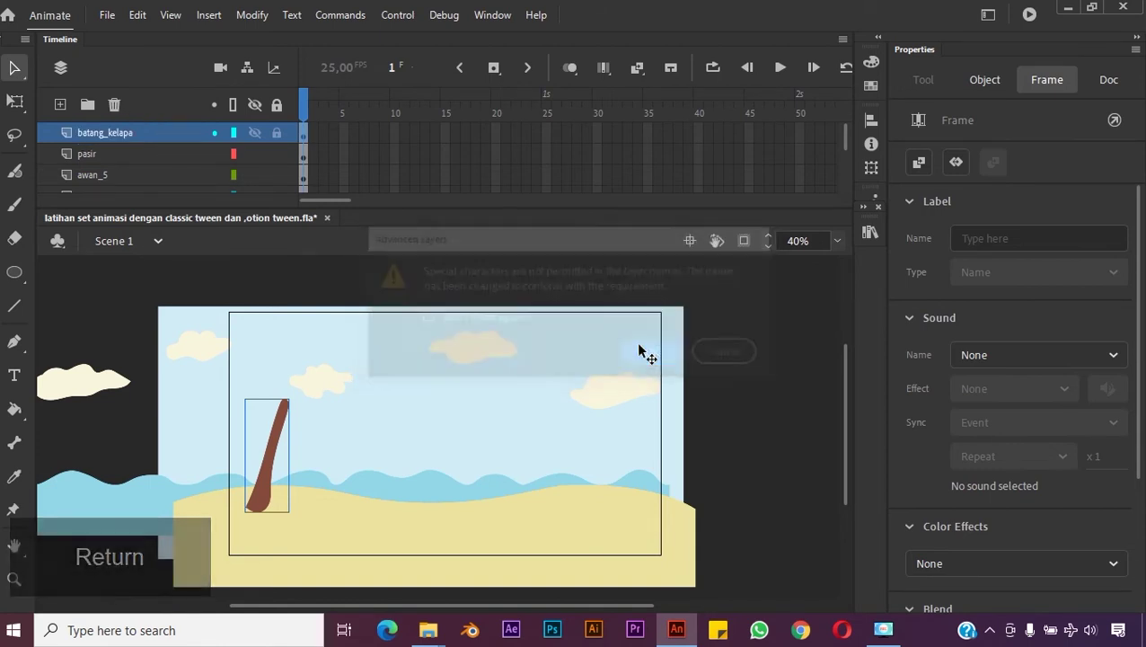
# Step: Try placing Buah Kelapa.png at the top of the palm trunk on the batang_kelapa layer, and cut it away again
pyautogui.click(871, 232)
pyautogui.moveTo(841, 469); pyautogui.dragTo(844, 456)
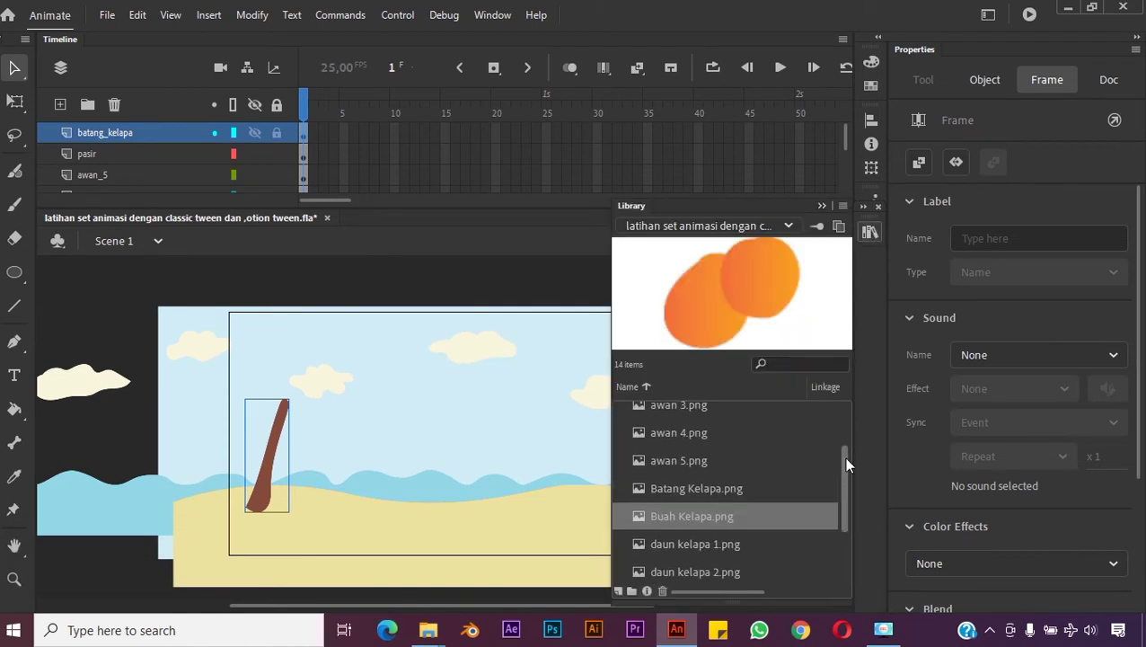
pyautogui.click(738, 492)
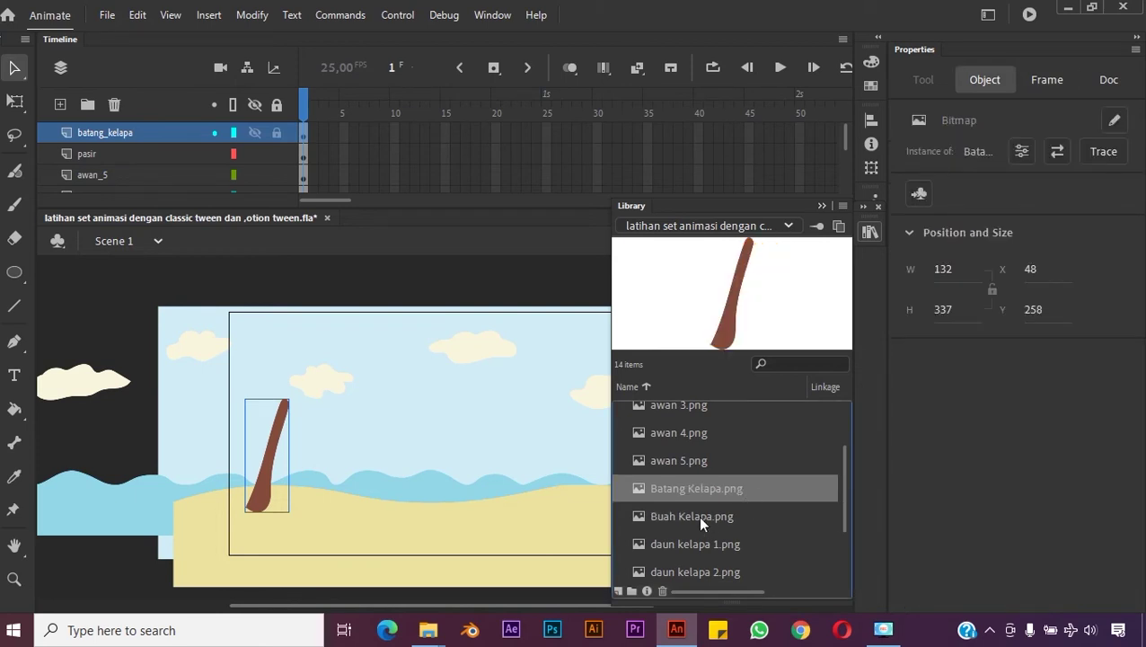
pyautogui.moveTo(701, 519); pyautogui.dragTo(292, 412)
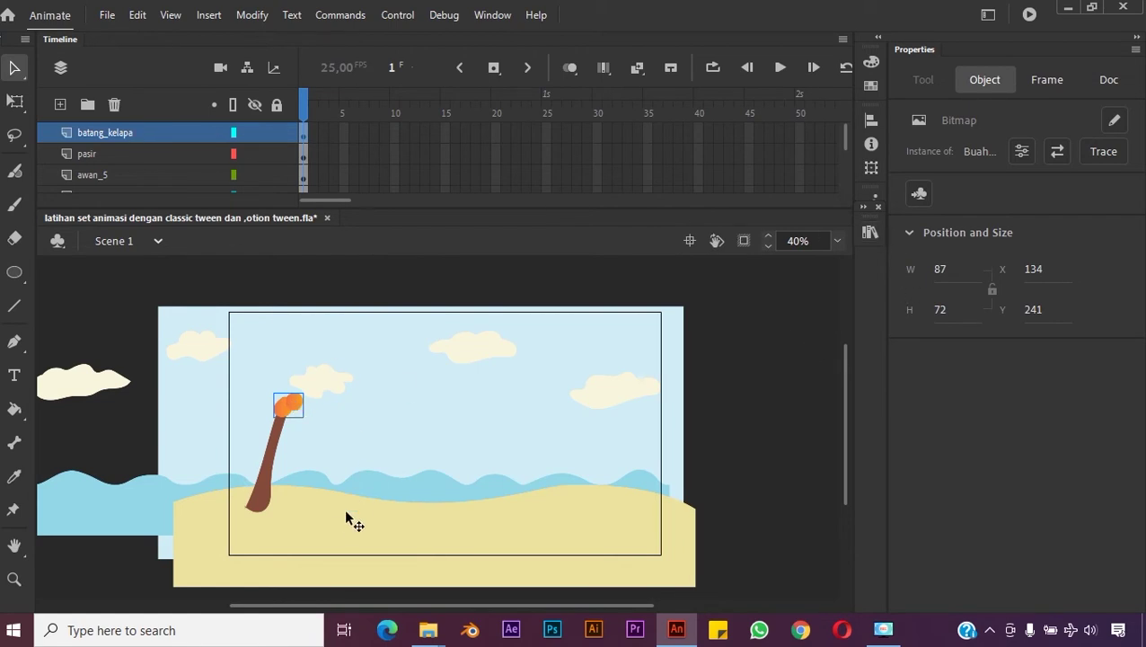
pyautogui.hotkey('ctrl', 'x')
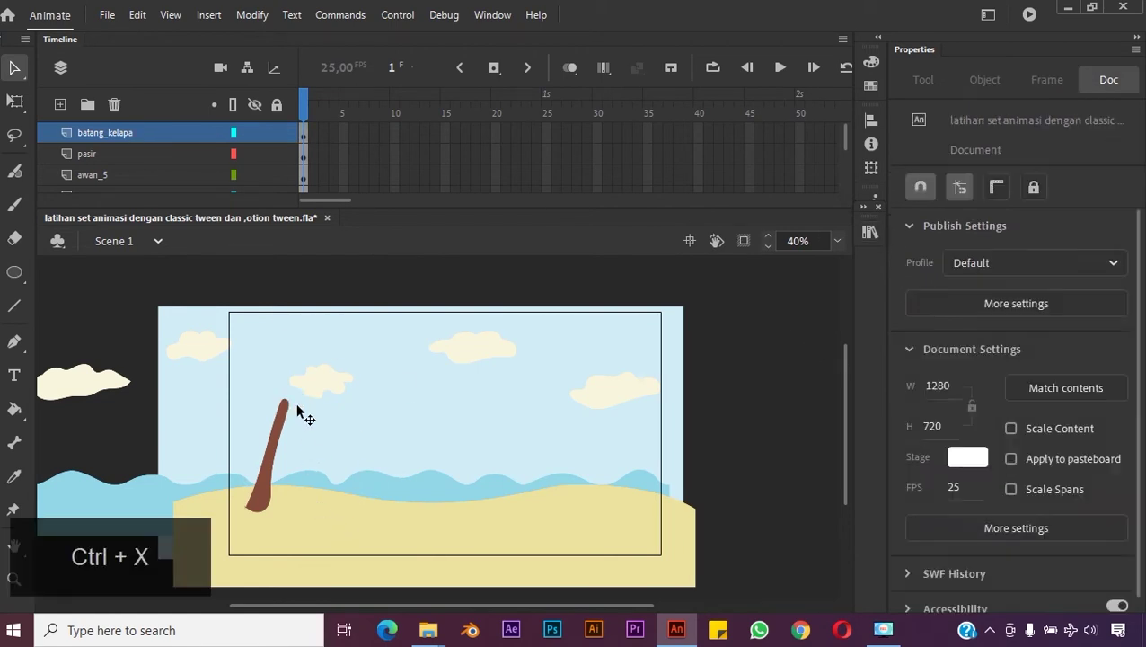
# Step: Add a layer above batang_kelapa, name it buah kelapa and accept the corrected layer name buah_kelapa
pyautogui.click(65, 105)
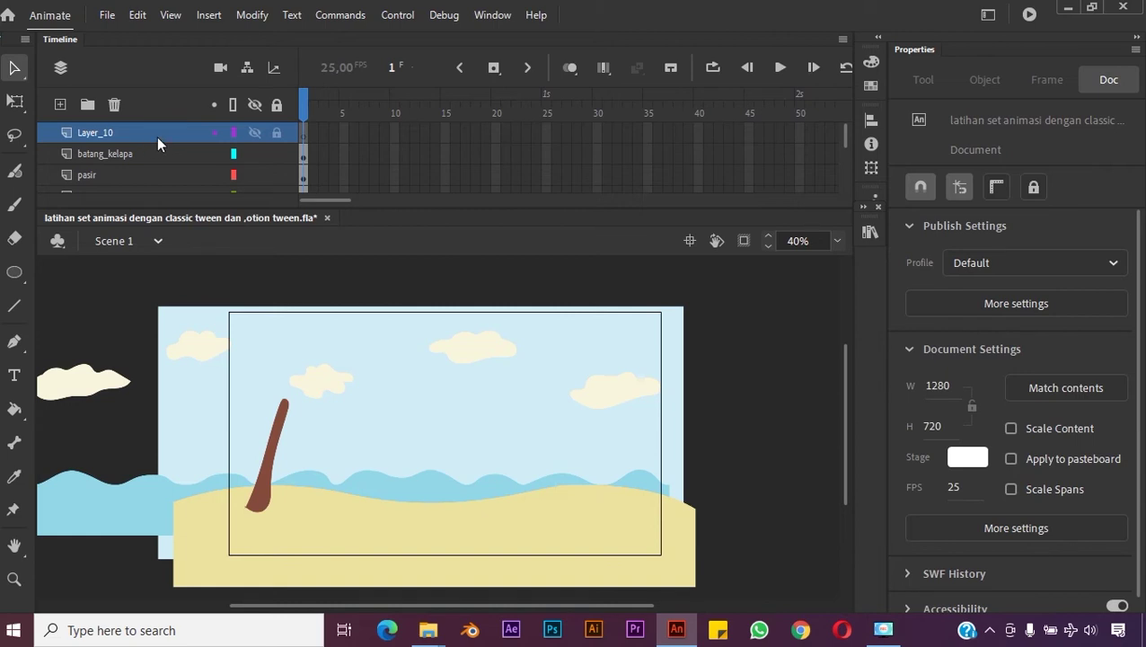
pyautogui.click(101, 131)
pyautogui.doubleClick(109, 133)
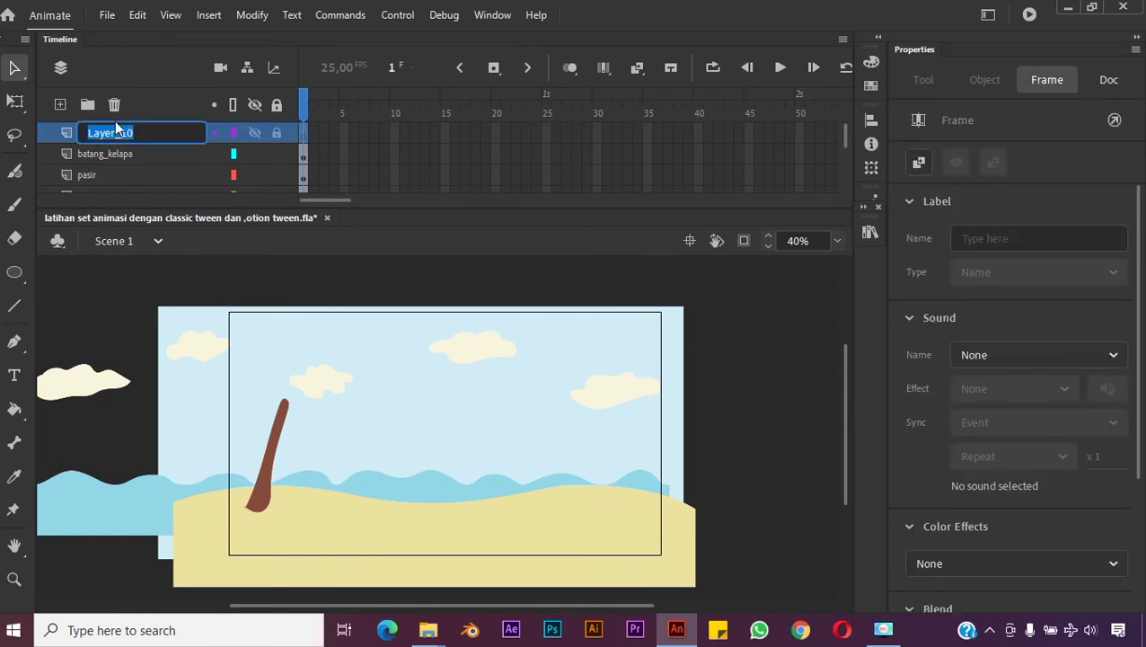
pyautogui.write('buah kelapa')
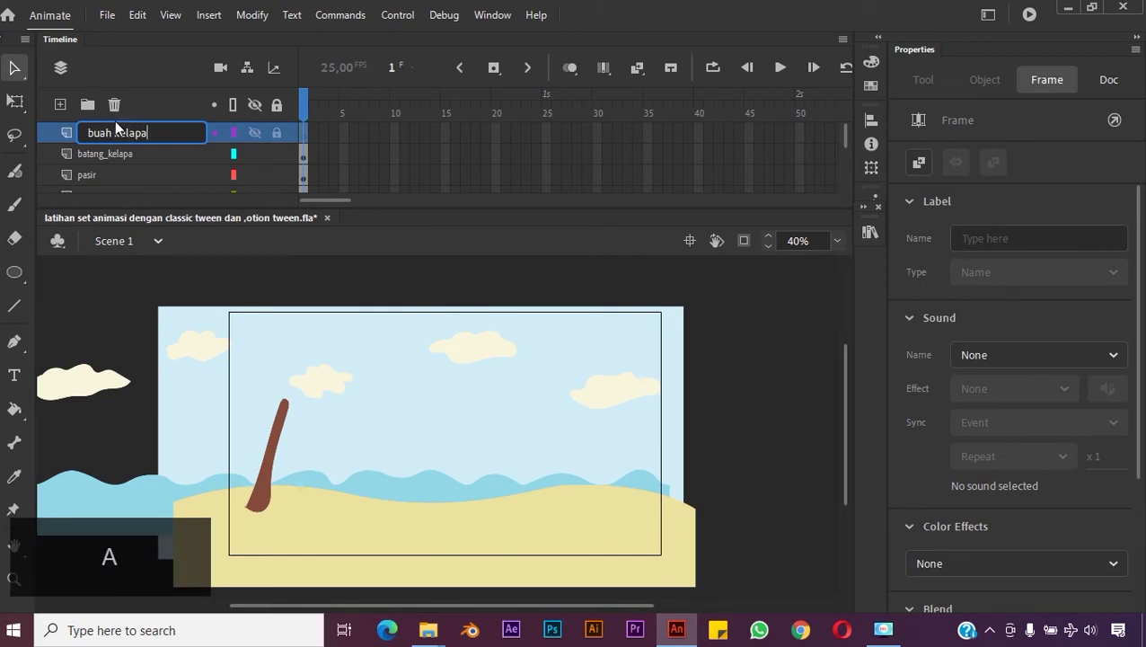
pyautogui.press('Return')
pyautogui.click(653, 354)
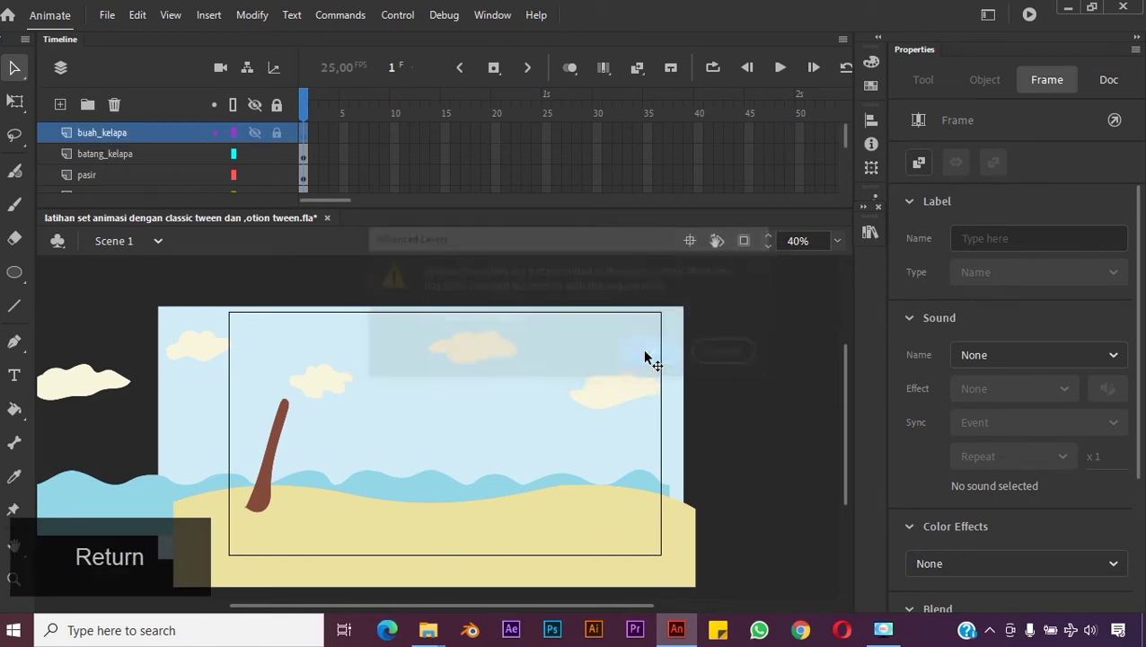
# Step: Place Buah Kelapa.png from the library on the buah_kelapa layer, at the trunk's top at about X 137, Y 258
pyautogui.click(870, 232)
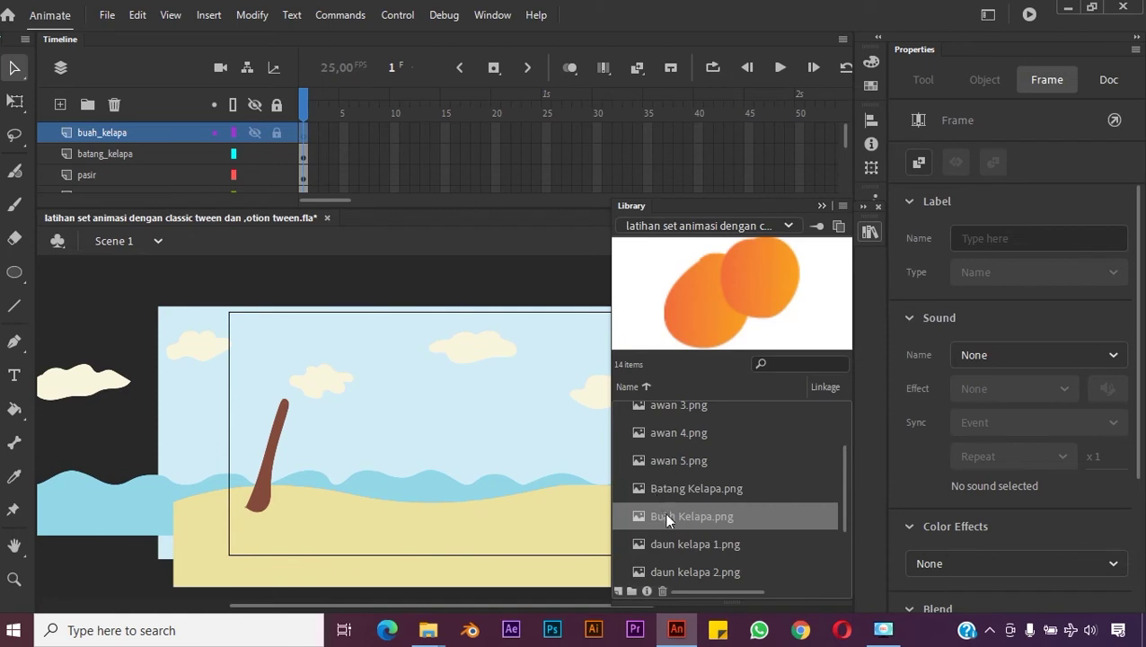
pyautogui.moveTo(667, 516); pyautogui.dragTo(323, 447)
pyautogui.moveTo(285, 412); pyautogui.dragTo(289, 411)
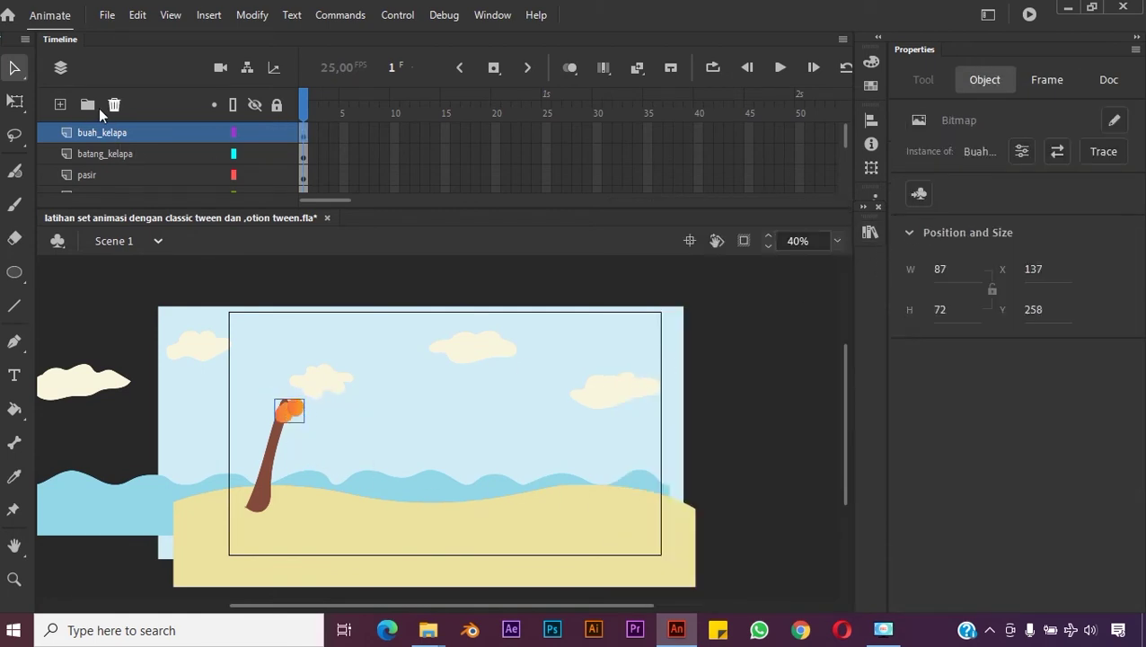
# Step: Add a layer above buah_kelapa, name it daun kelapa 1 and accept the corrected layer name daun_kelapa_1
pyautogui.click(60, 105)
pyautogui.doubleClick(105, 131)
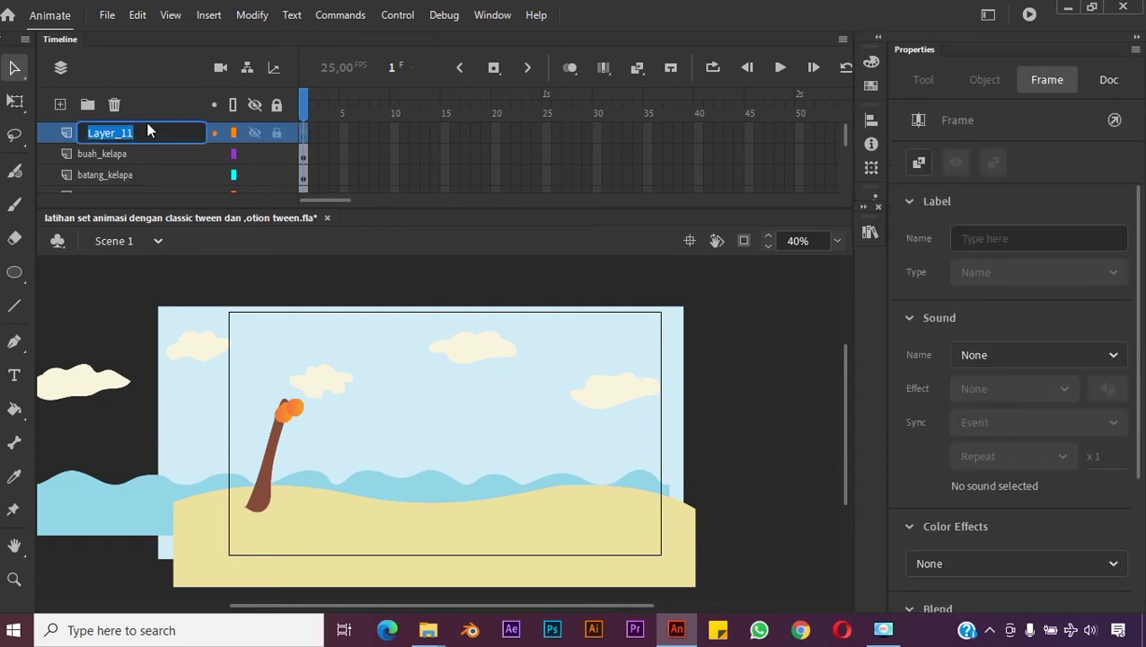
pyautogui.click(871, 232)
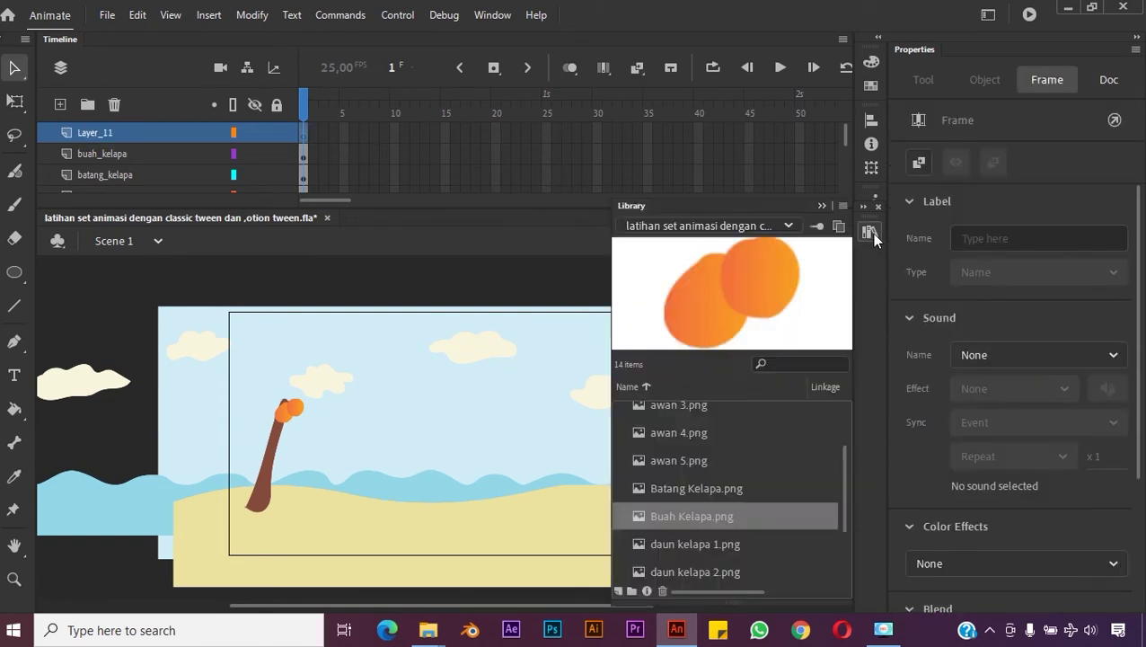
pyautogui.moveTo(843, 455); pyautogui.dragTo(845, 516)
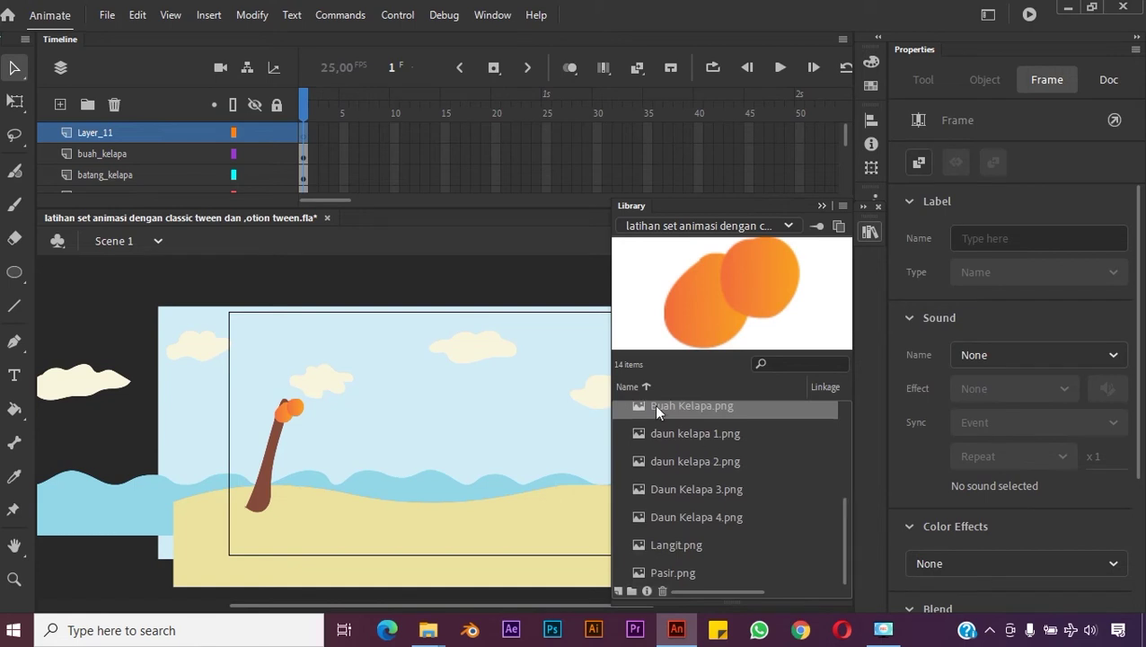
pyautogui.click(109, 131)
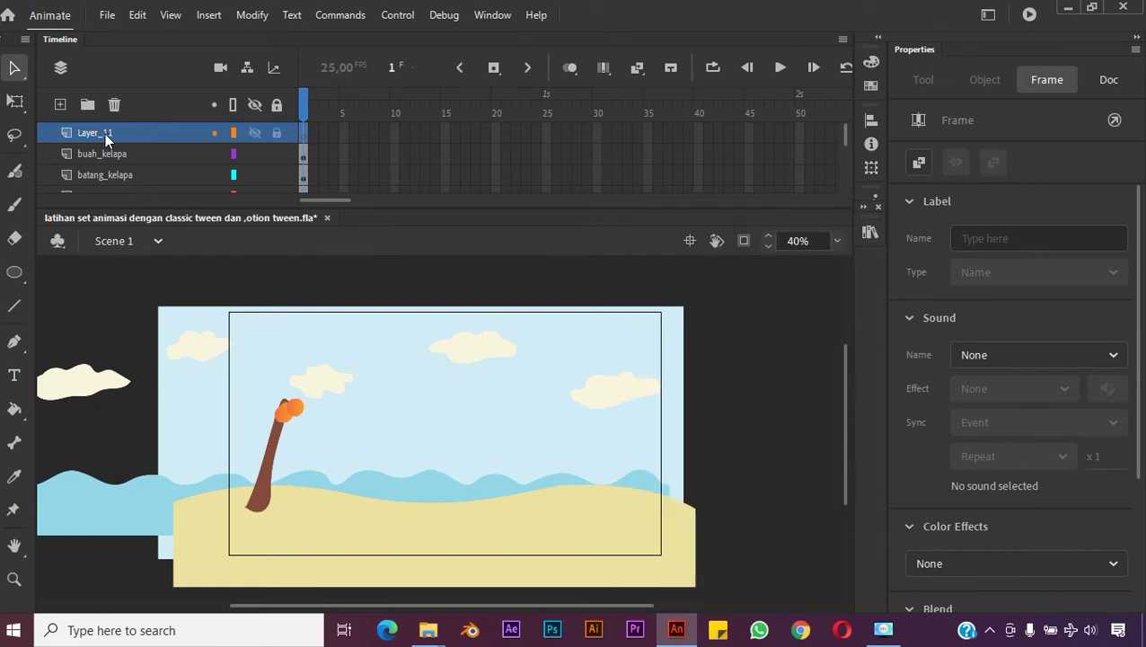
pyautogui.doubleClick(105, 134)
pyautogui.write('daun')
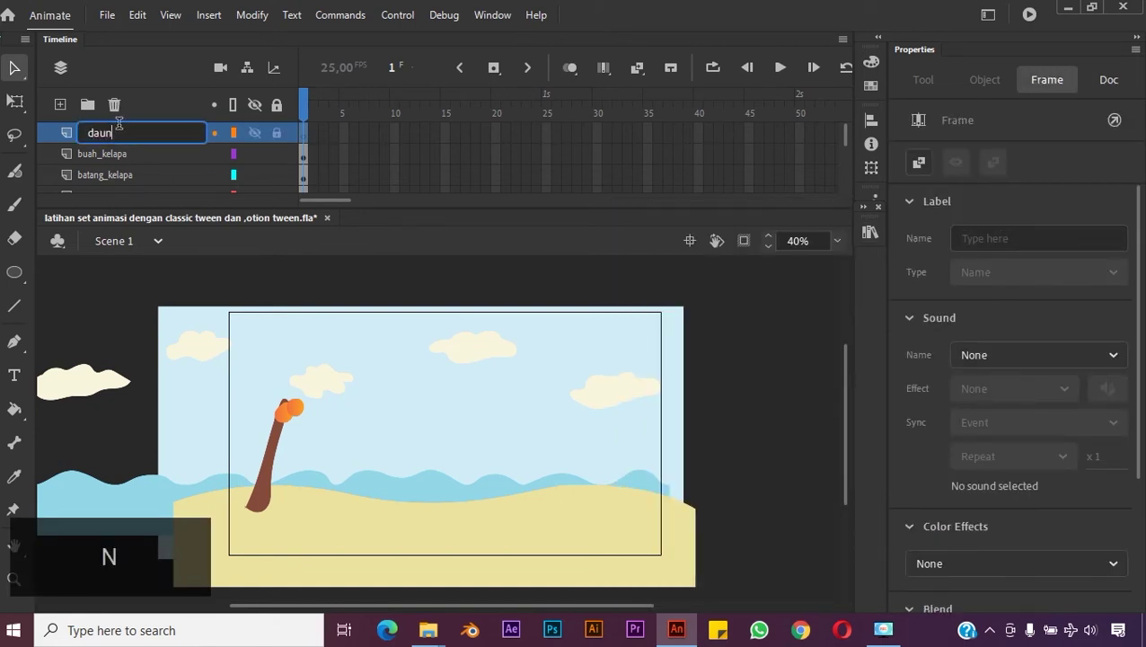
pyautogui.write(' kelapa 1')
pyautogui.press('Return')
pyautogui.press('Return')
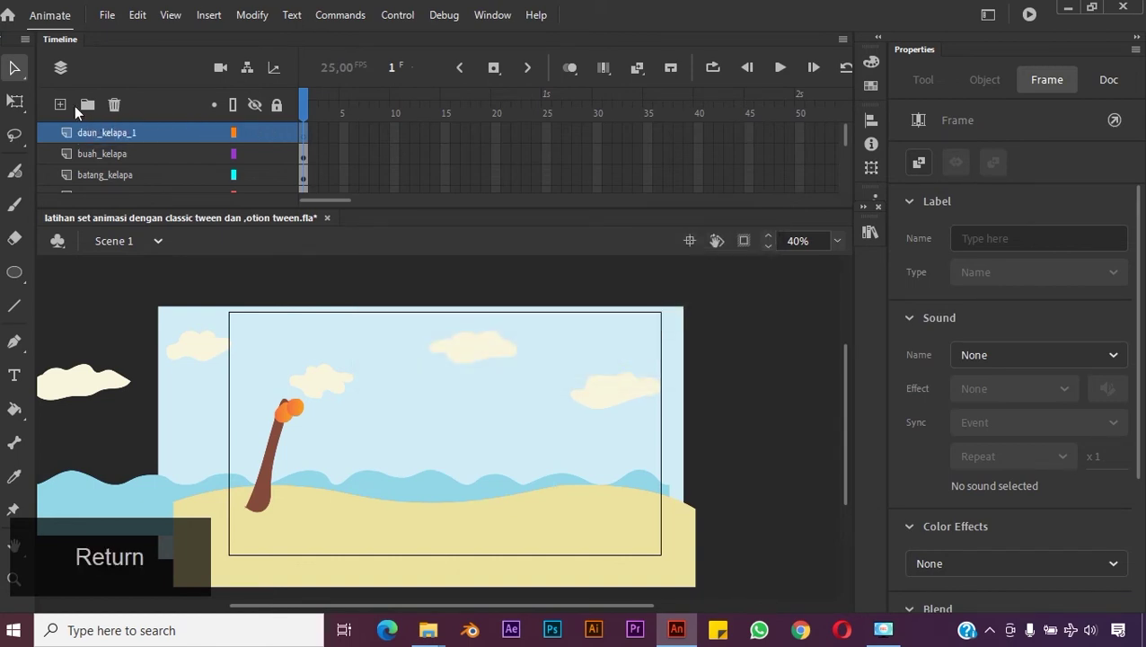
# Step: Add a layer above daun_kelapa_1, name it daun kelapa 2 and accept the corrected layer name daun_kelapa_2
pyautogui.click(61, 105)
pyautogui.click(123, 132)
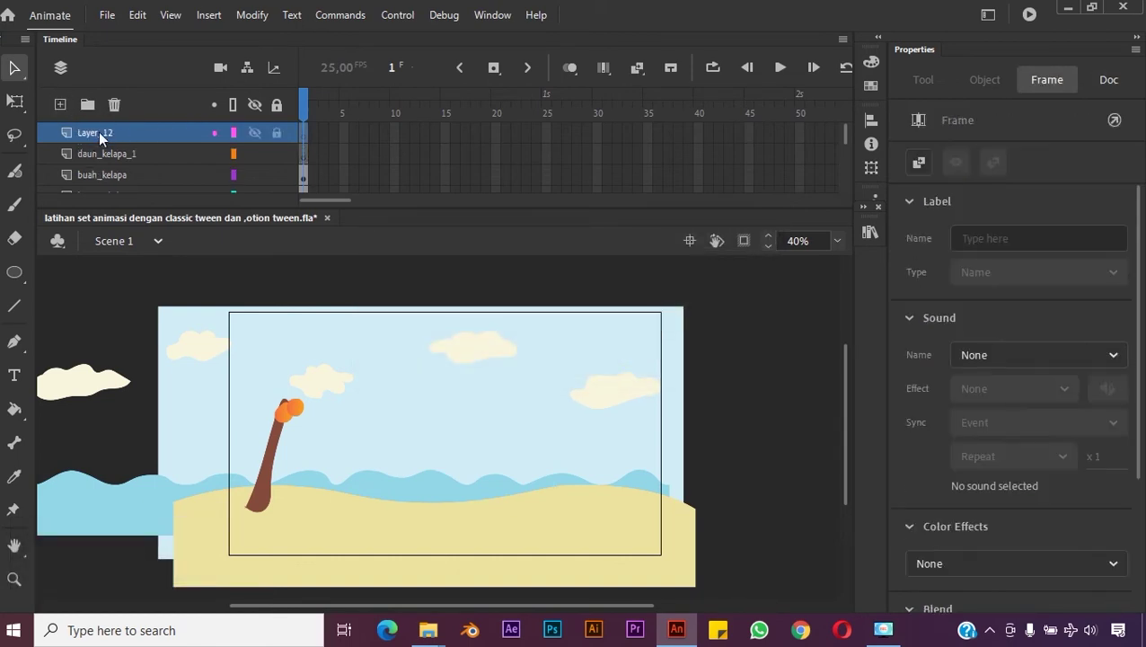
pyautogui.doubleClick(98, 132)
pyautogui.write('dau')
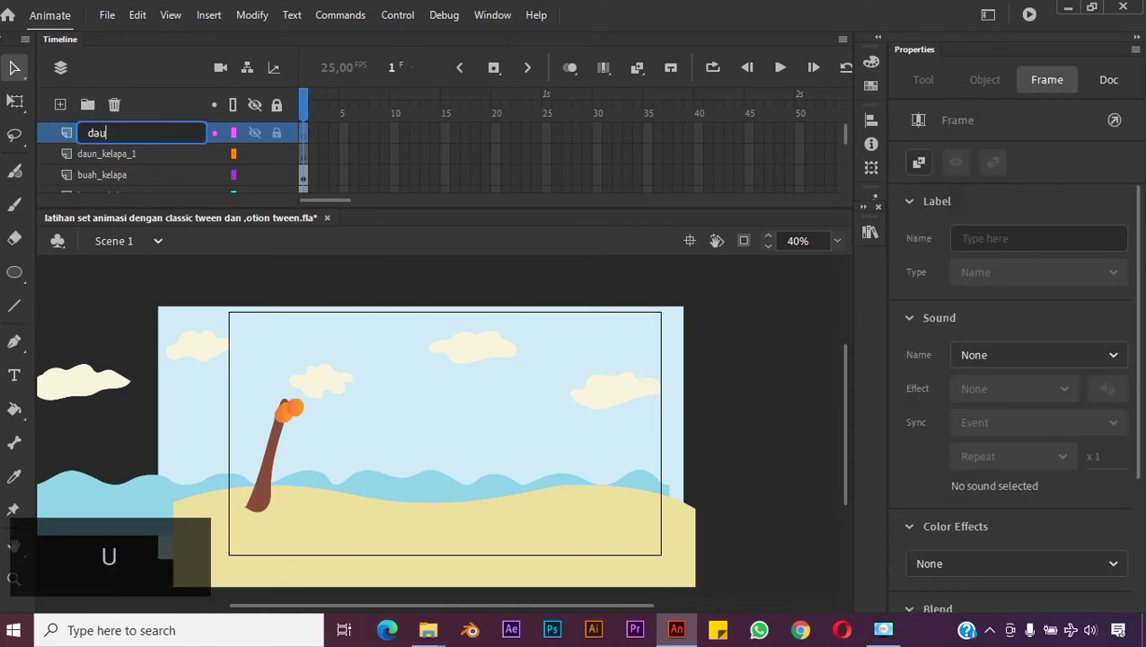
pyautogui.write('n kelapa 2')
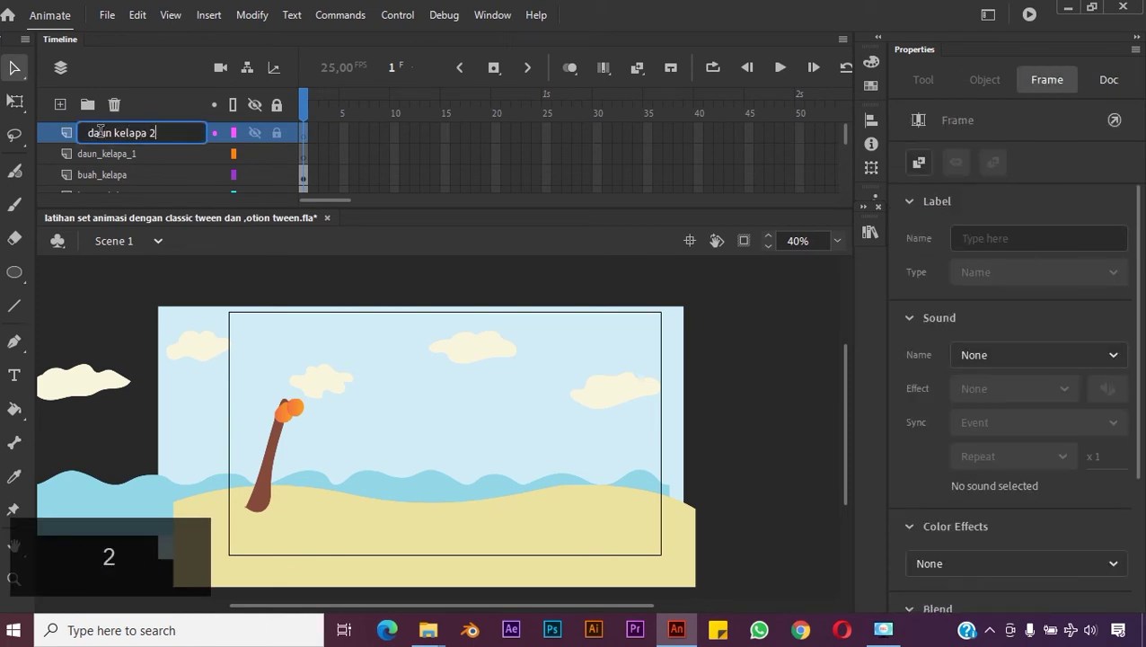
pyautogui.press('Return')
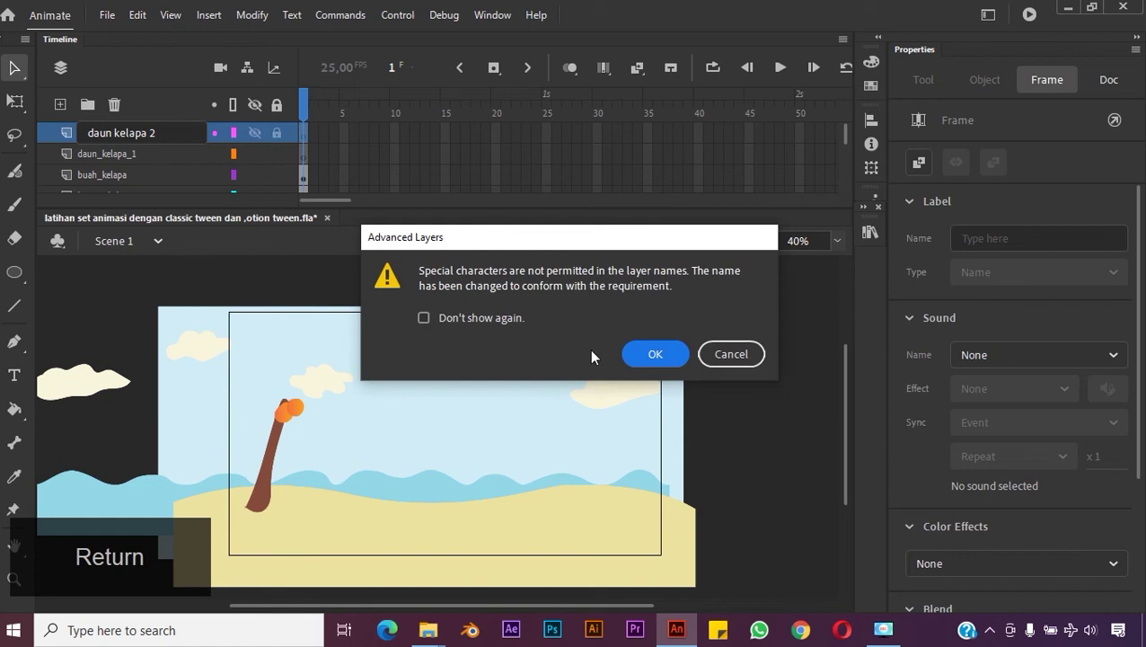
pyautogui.click(640, 354)
# Step: Add a layer above daun_kelapa_2, name it daun kelapa 3 and accept the corrected layer name daun_kelapa_3
pyautogui.click(60, 104)
pyautogui.click(104, 133)
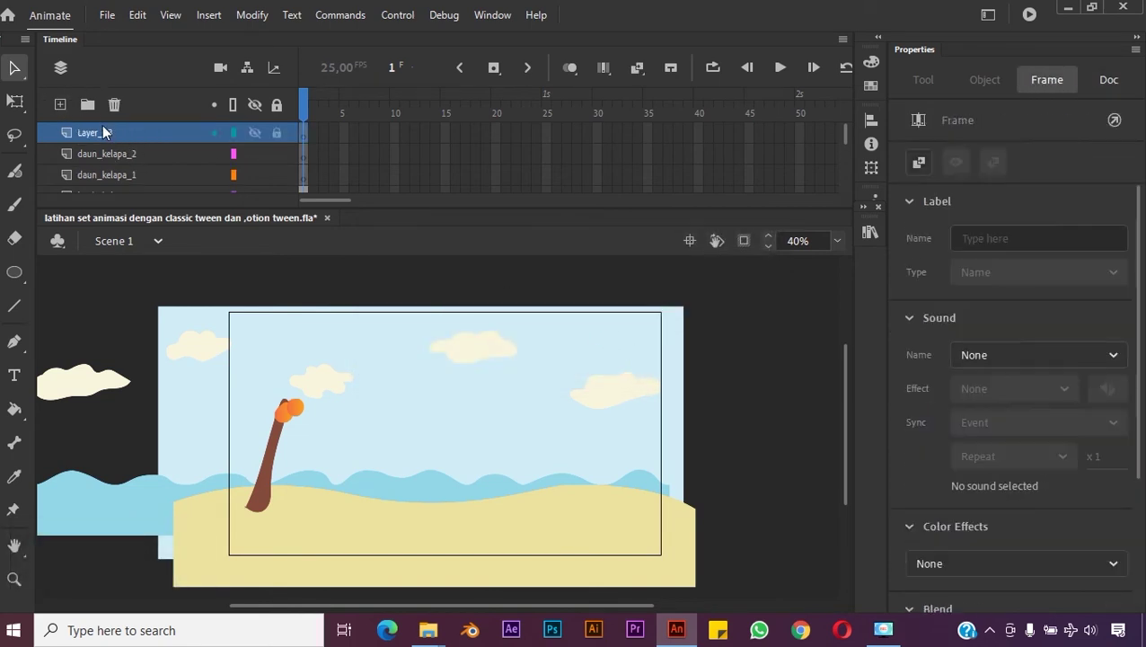
pyautogui.doubleClick(98, 131)
pyautogui.write('da')
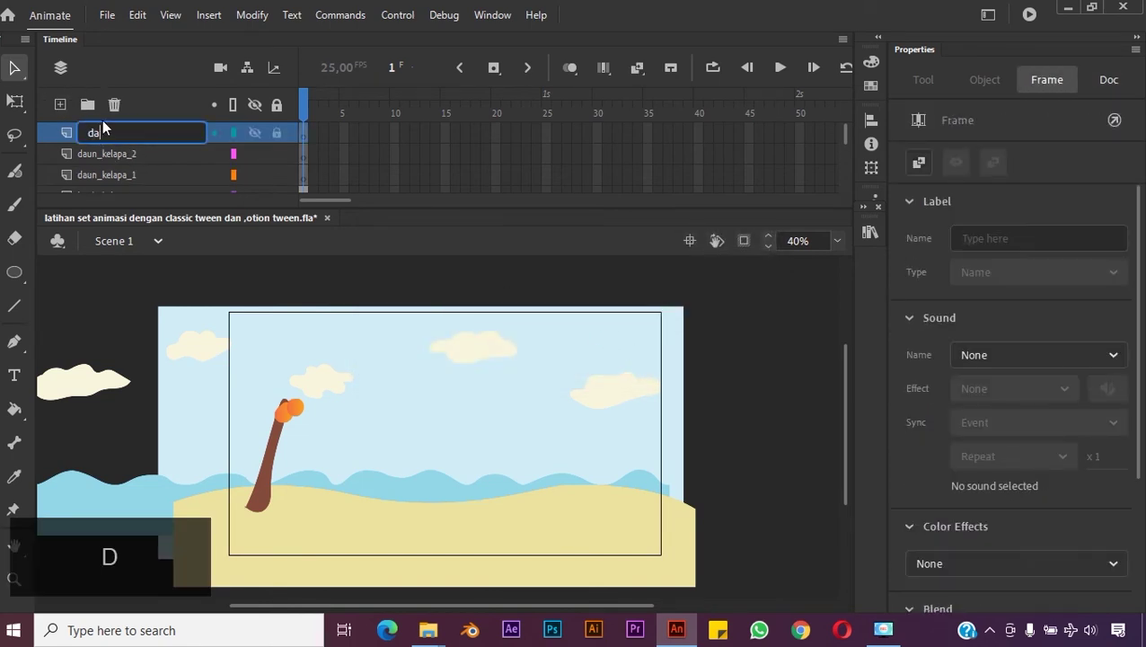
pyautogui.write('un kelapa 3')
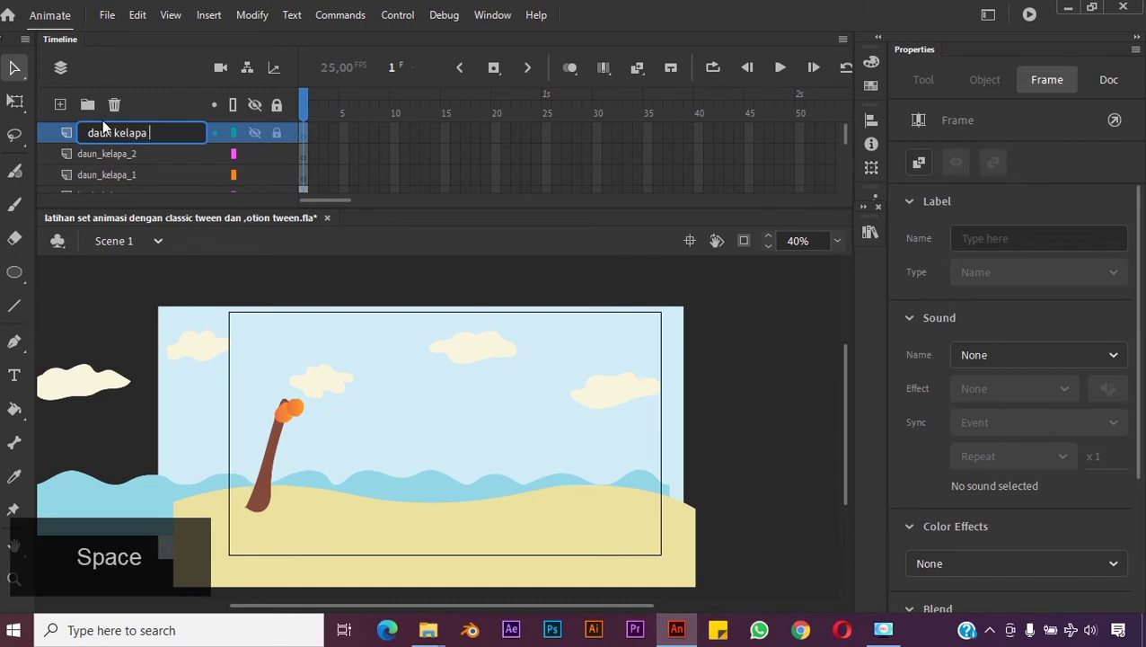
pyautogui.press('Return')
pyautogui.click(661, 354)
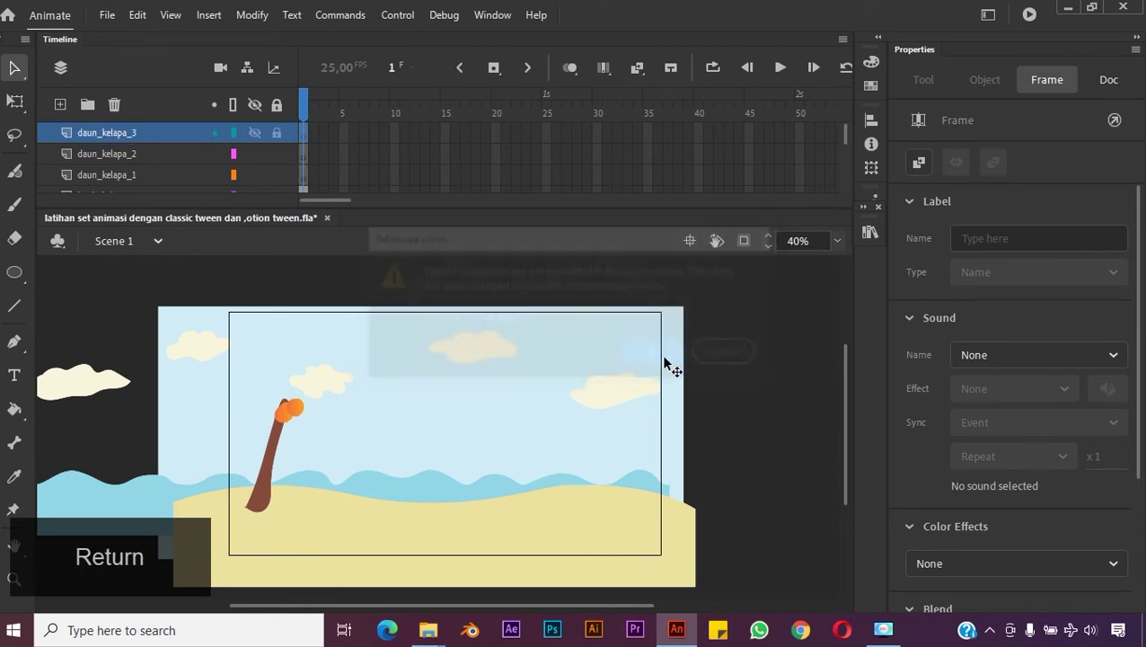
# Step: Add a layer above daun_kelapa_3, name it daun kelapa 4 and accept the corrected layer name daun_kelapa_4
pyautogui.click(60, 104)
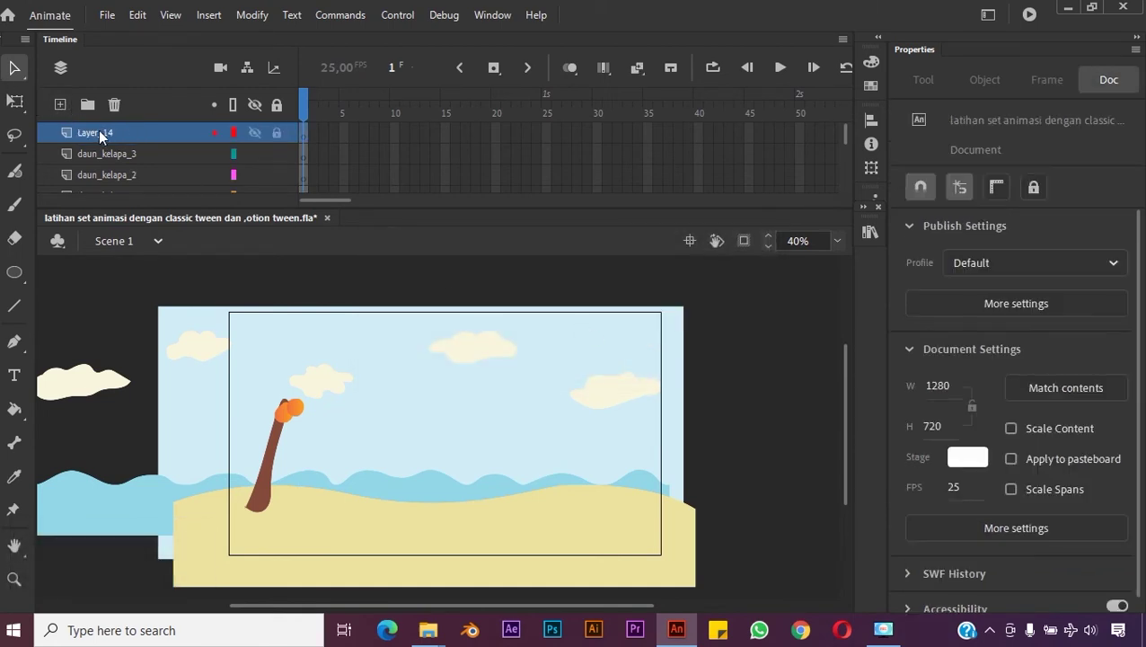
pyautogui.doubleClick(99, 131)
pyautogui.write('daun k')
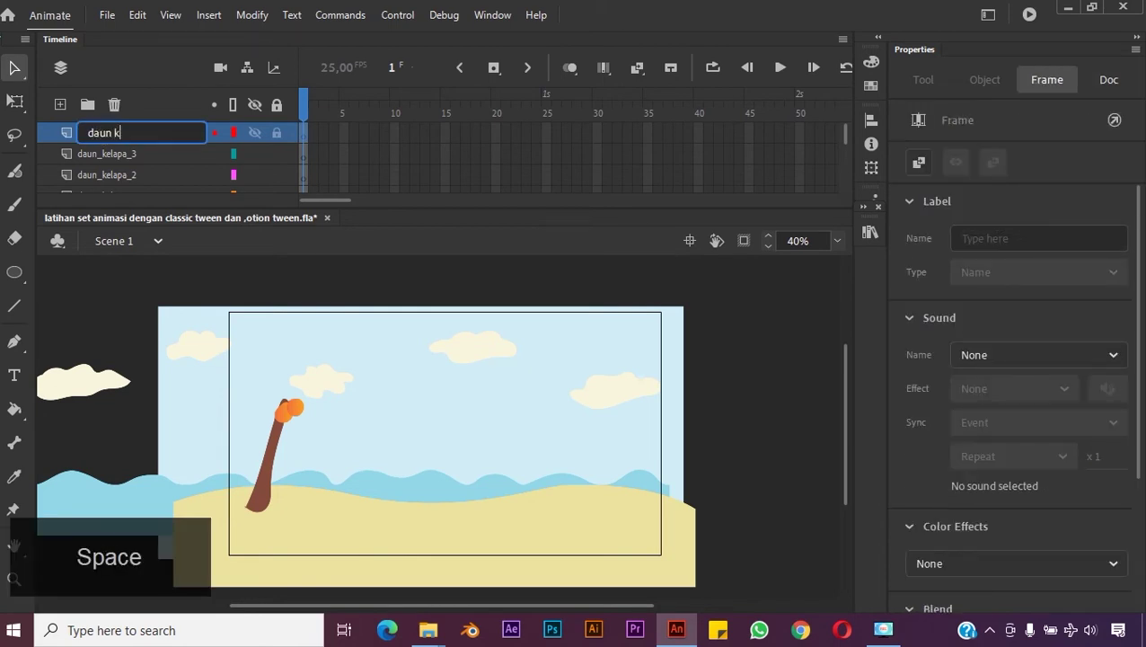
pyautogui.write('elapa 4')
pyautogui.press('Return')
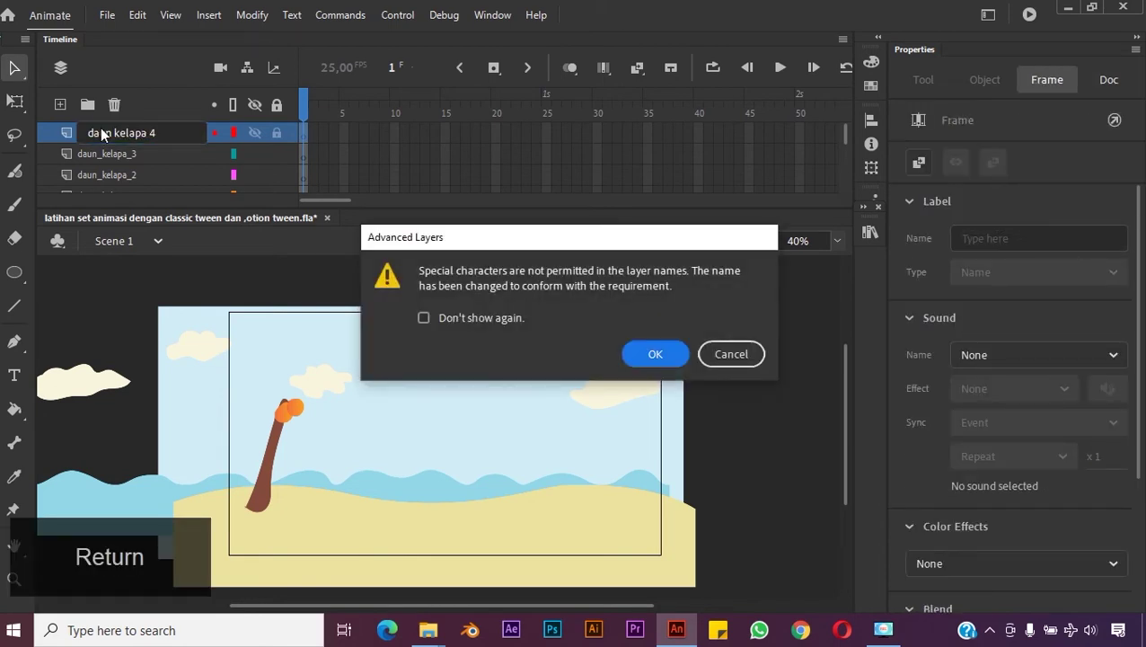
pyautogui.click(652, 354)
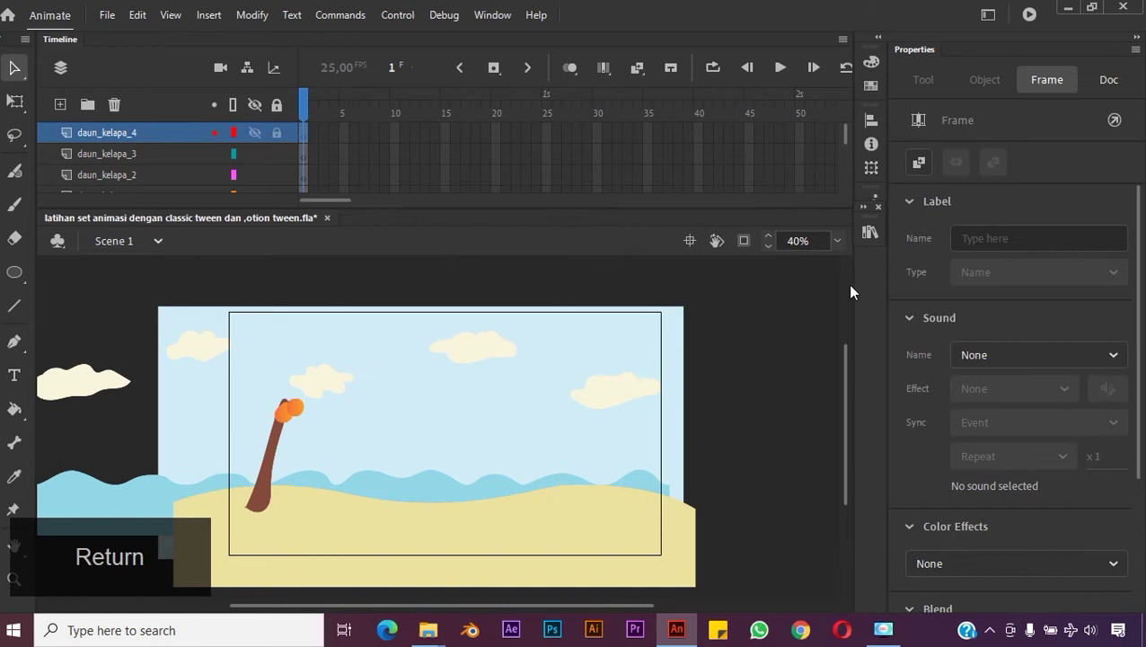
# Step: Place daun kelapa 1.png from the library on the daun_kelapa_1 layer, left of the trunk's top at about X 0, Y 217
pyautogui.click(870, 232)
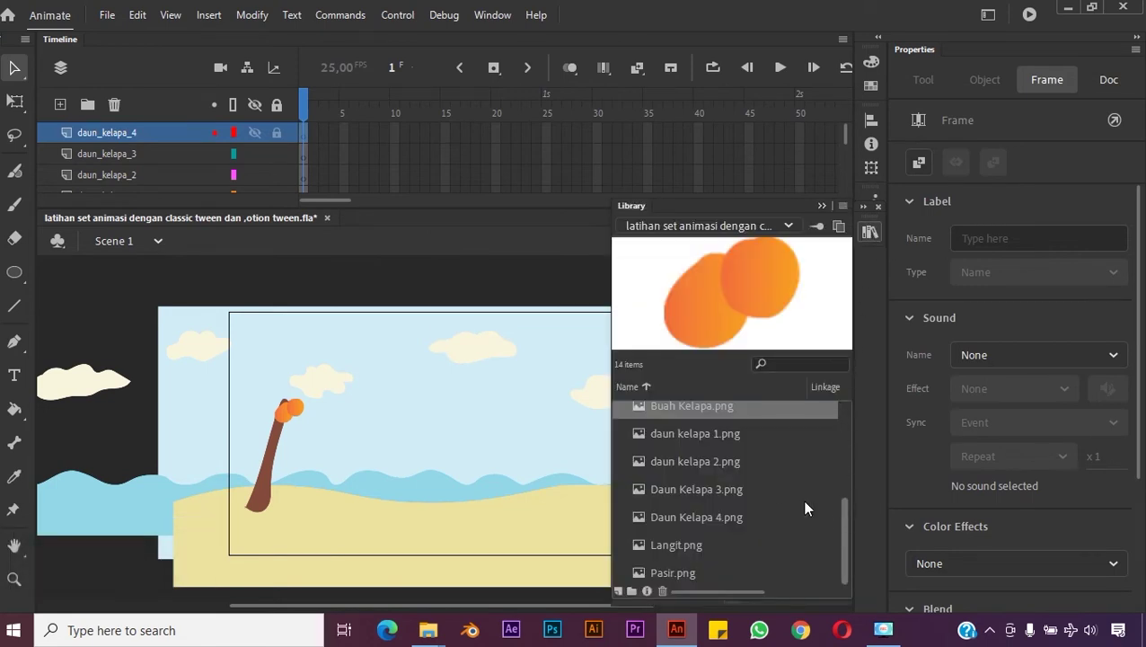
pyautogui.click(140, 174)
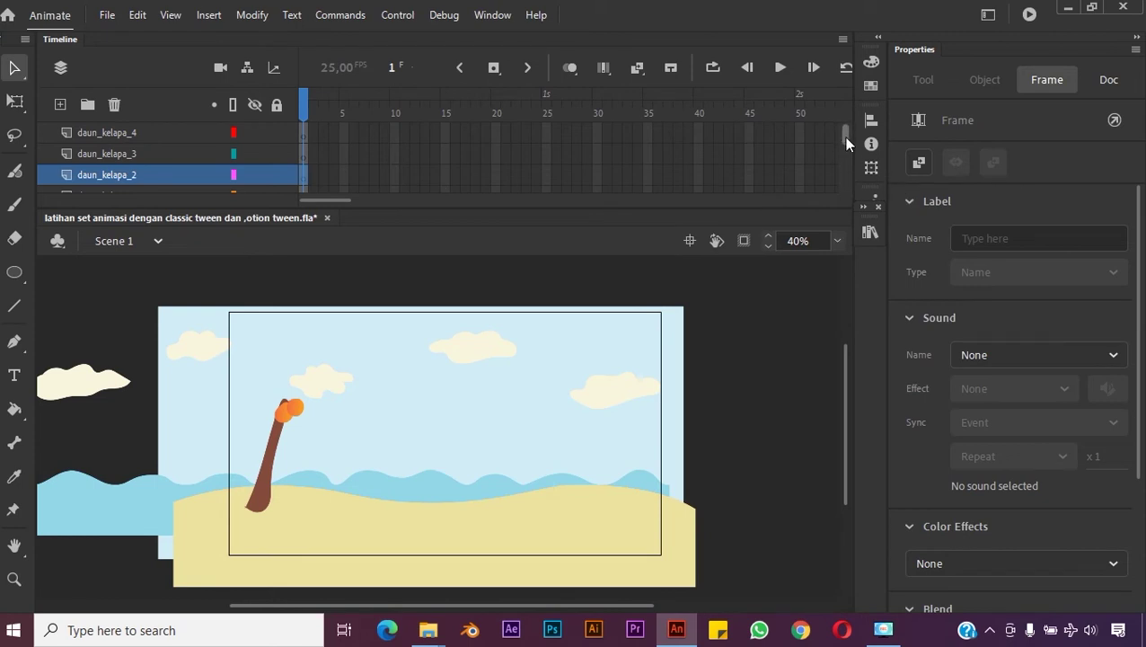
pyautogui.scroll(-1, 845, 139)
pyautogui.click(146, 172)
pyautogui.click(870, 232)
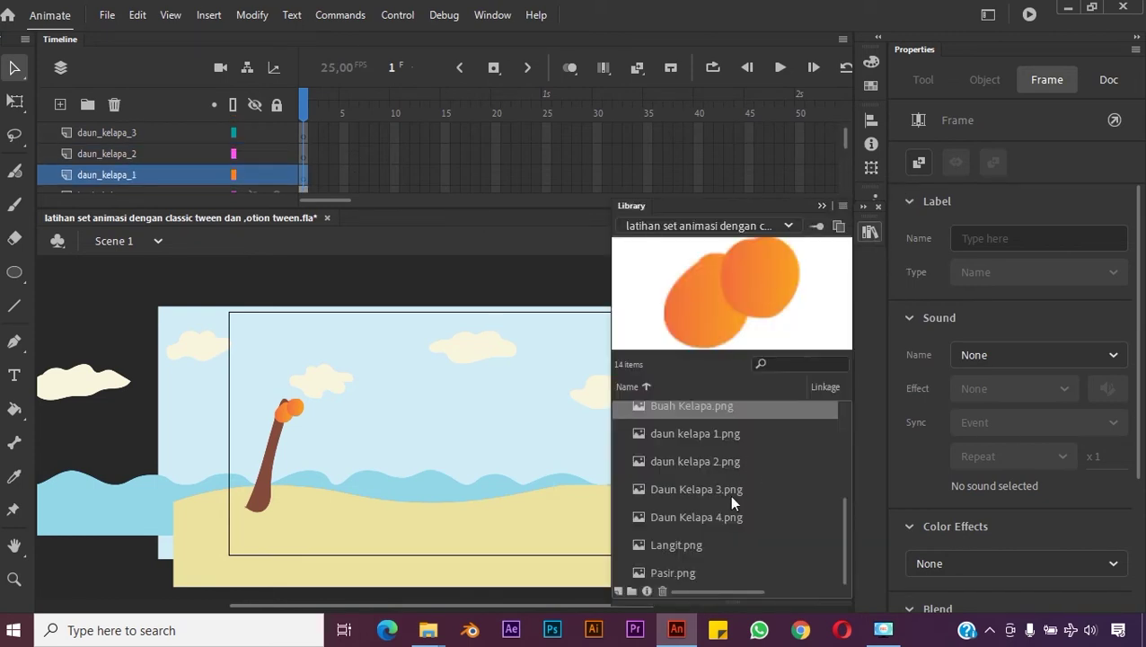
pyautogui.click(725, 434)
pyautogui.moveTo(724, 433); pyautogui.dragTo(260, 396)
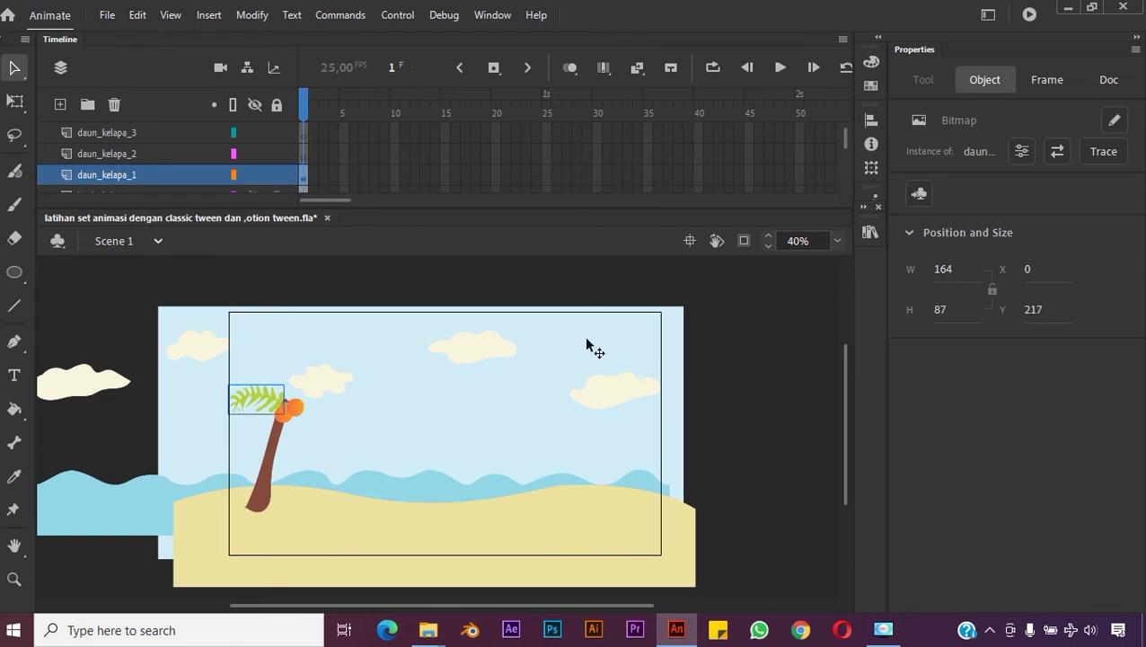
# Step: Place daun kelapa 2.png on the daun_kelapa_1 layer as the upper left palm leaf, at about X 24, Y 128
pyautogui.click(871, 232)
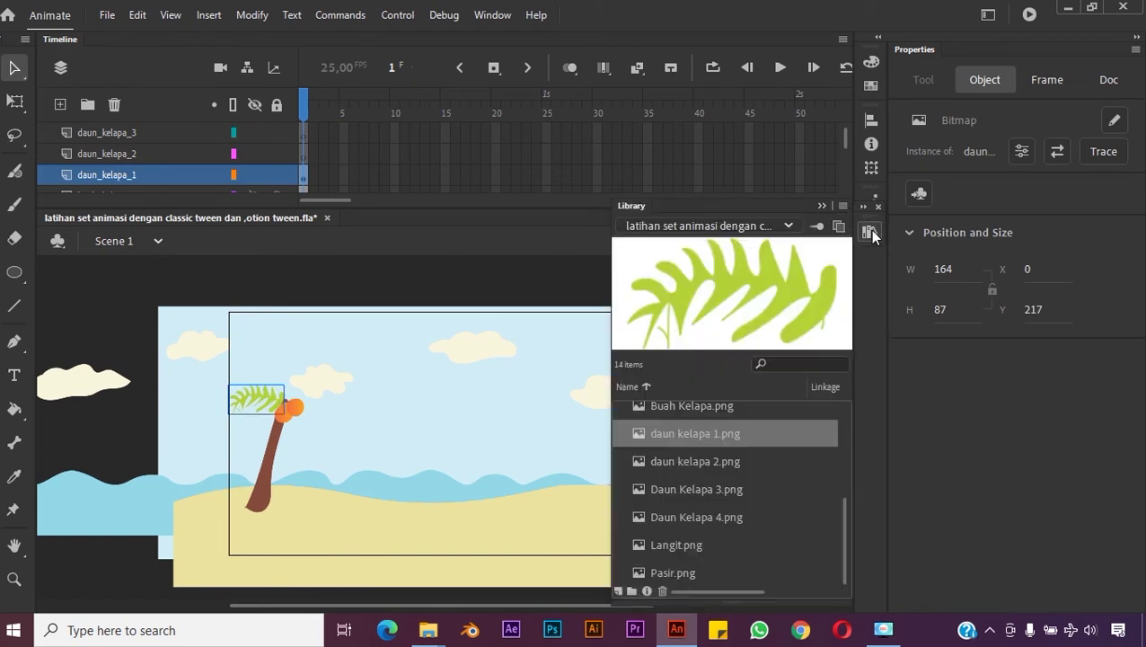
pyautogui.click(706, 461)
pyautogui.moveTo(707, 458); pyautogui.dragTo(286, 371)
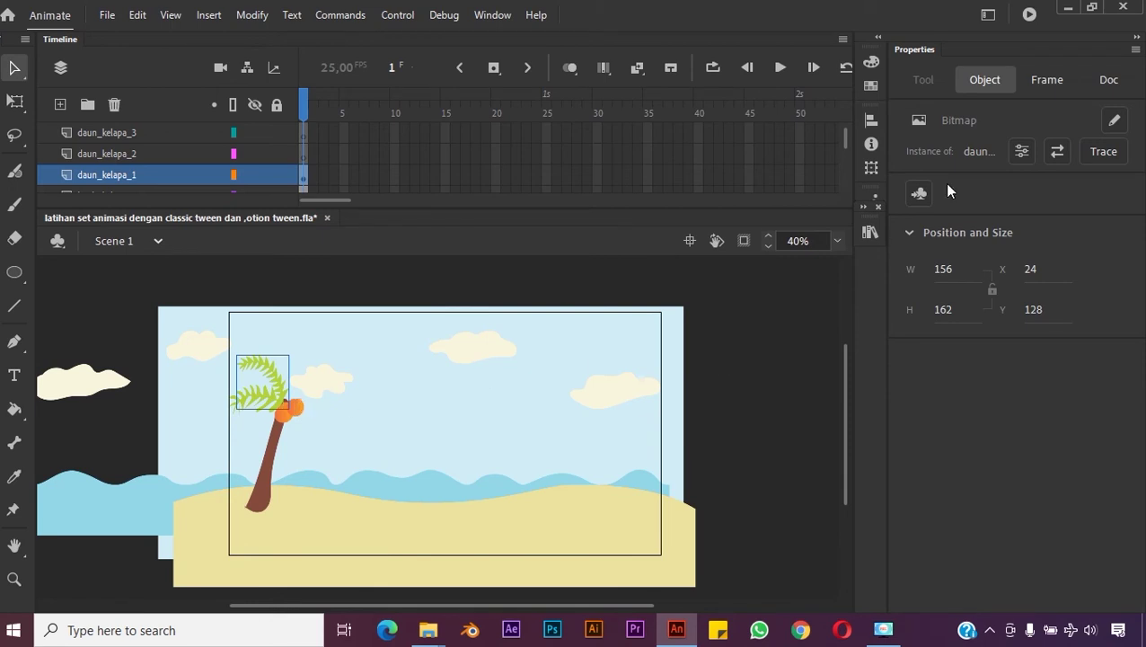
# Step: Place Daun Kelapa 3.png on the daun_kelapa_1 layer as the upper right palm leaf and nudge it left to about X 161, Y 124
pyautogui.click(869, 232)
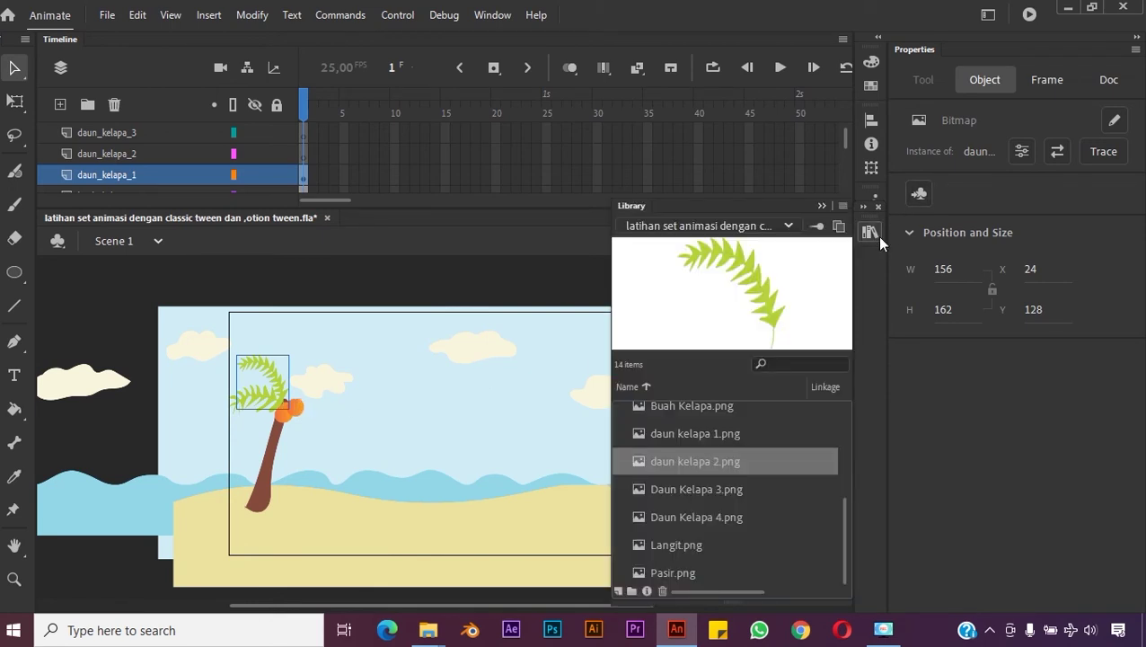
pyautogui.click(696, 493)
pyautogui.moveTo(699, 493); pyautogui.dragTo(325, 380)
pyautogui.press('Left')
pyautogui.press('Left')
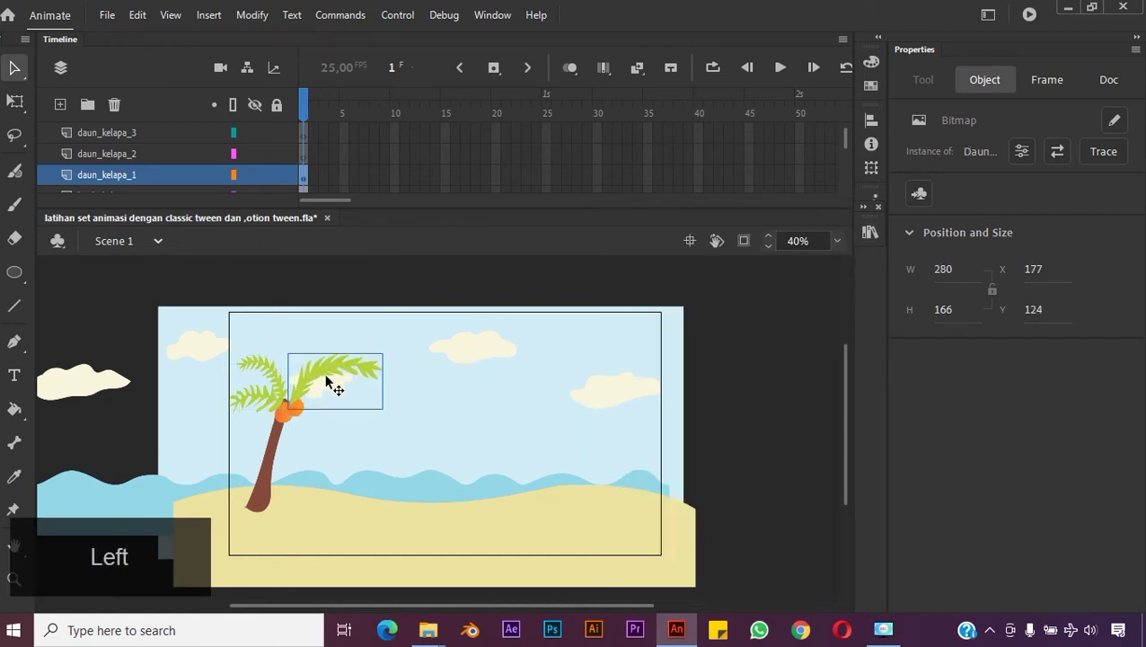
pyautogui.press('Left')
pyautogui.press('Left')
pyautogui.press('Left')
pyautogui.press('Left')
pyautogui.press('Left')
pyautogui.press('Left')
pyautogui.press('Left')
pyautogui.press('Left')
pyautogui.press('Left')
pyautogui.press('Left')
pyautogui.press('Left')
pyautogui.press('Left')
pyautogui.press('Left')
pyautogui.press('Left')
pyautogui.press('Left')
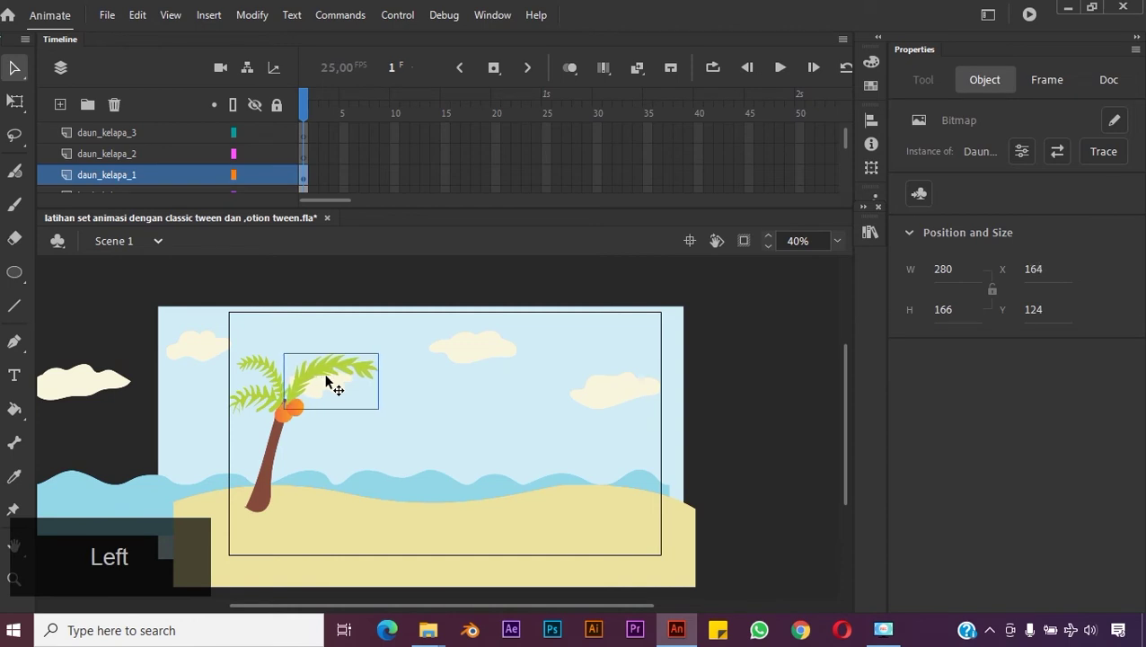
# Step: Place Daun Kelapa 4.png on the daun_kelapa_1 layer as the lower right palm leaf beside the coconuts, and deselect it
pyautogui.click(869, 232)
pyautogui.click(706, 517)
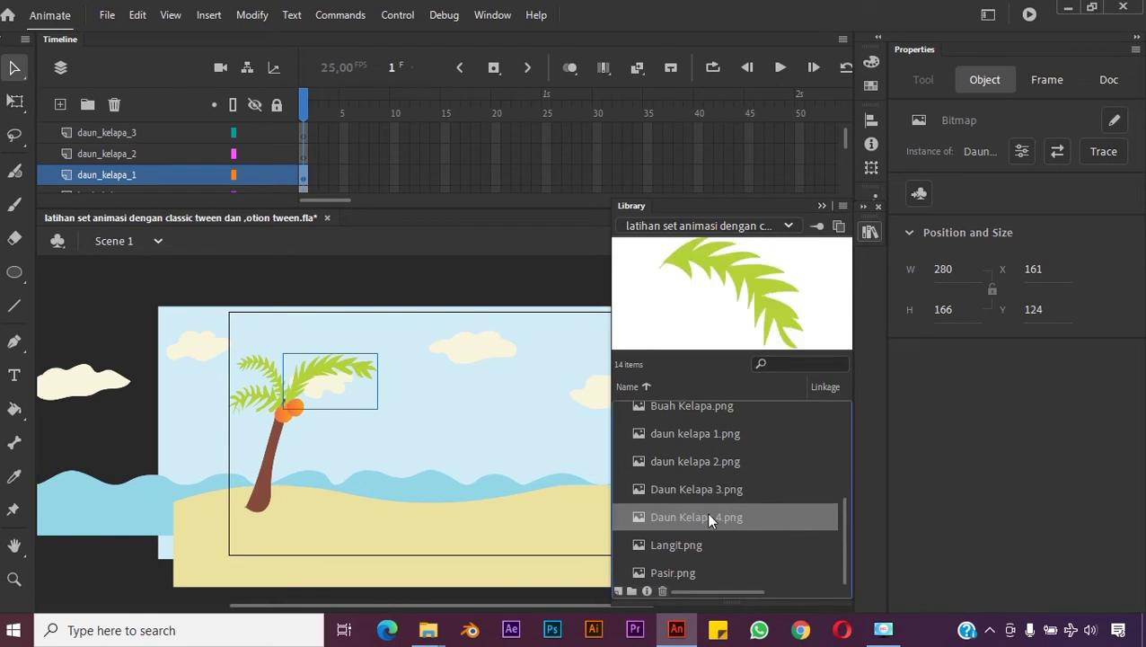
pyautogui.moveTo(333, 409); pyautogui.dragTo(346, 412)
pyautogui.click(758, 433)
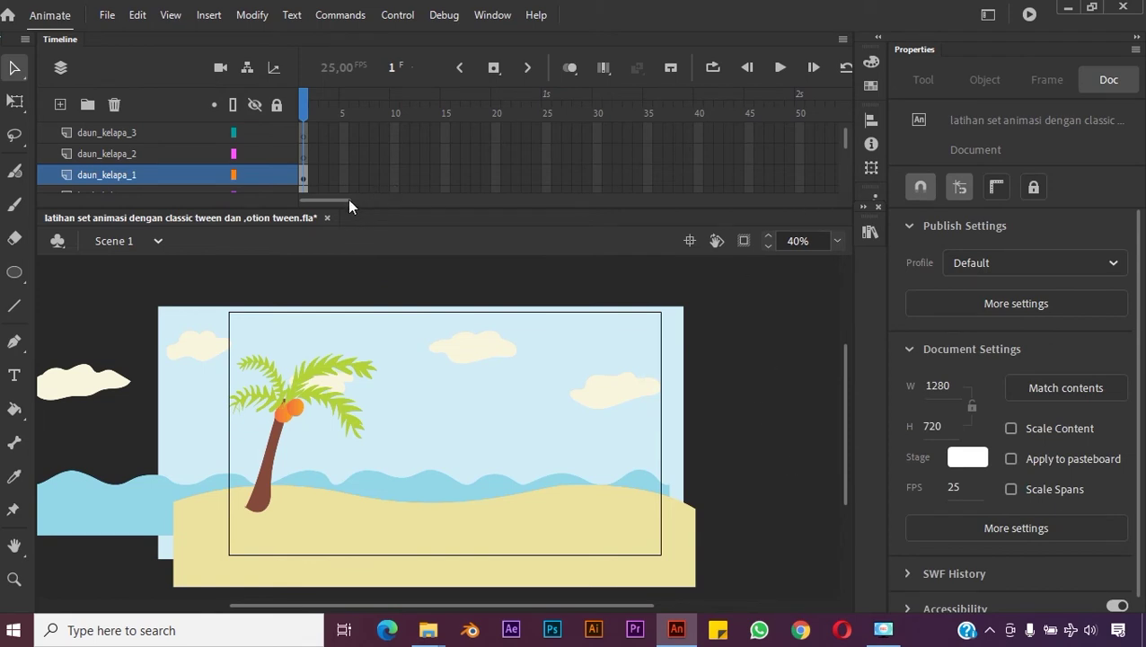
# Step: Find frame 250 in the timeline and select it in turn on the daun_kelapa_3, daun_kelapa_2, daun_kelapa_1 and air_Laut layers
pyautogui.moveTo(347, 198); pyautogui.dragTo(342, 197)
pyautogui.moveTo(348, 199); pyautogui.dragTo(517, 247)
pyautogui.moveTo(501, 198); pyautogui.dragTo(560, 201)
pyautogui.click(608, 131)
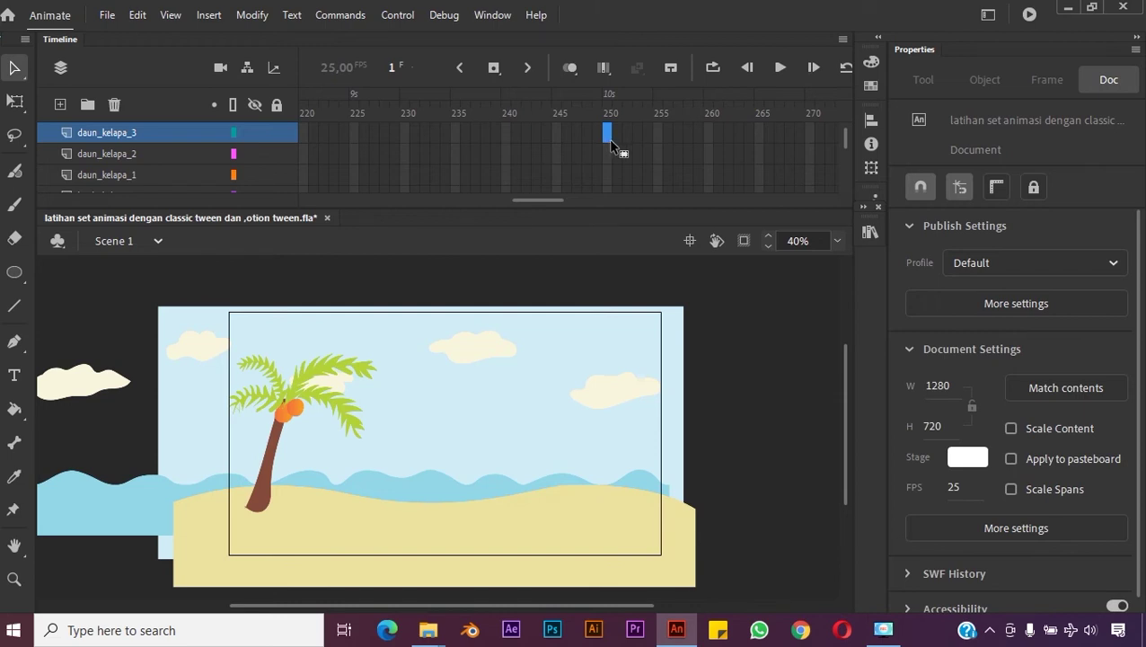
pyautogui.moveTo(611, 144); pyautogui.dragTo(600, 153)
pyautogui.hotkey('ctrl', 'z')
pyautogui.click(604, 157)
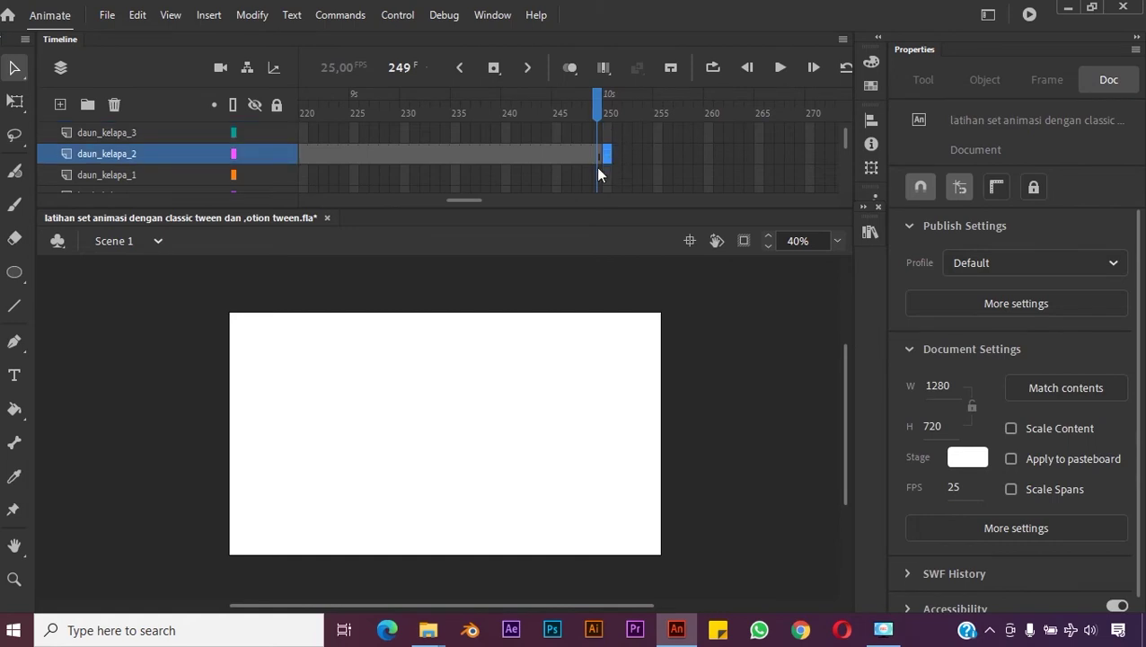
pyautogui.hscroll(2, 472, 198)
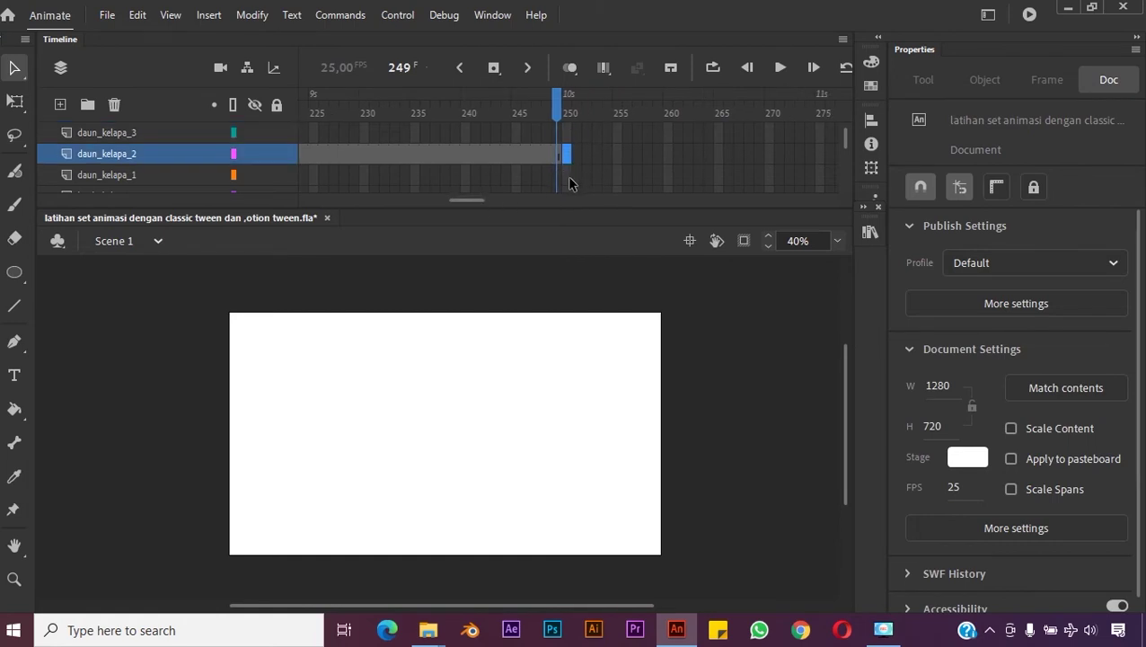
pyautogui.click(567, 175)
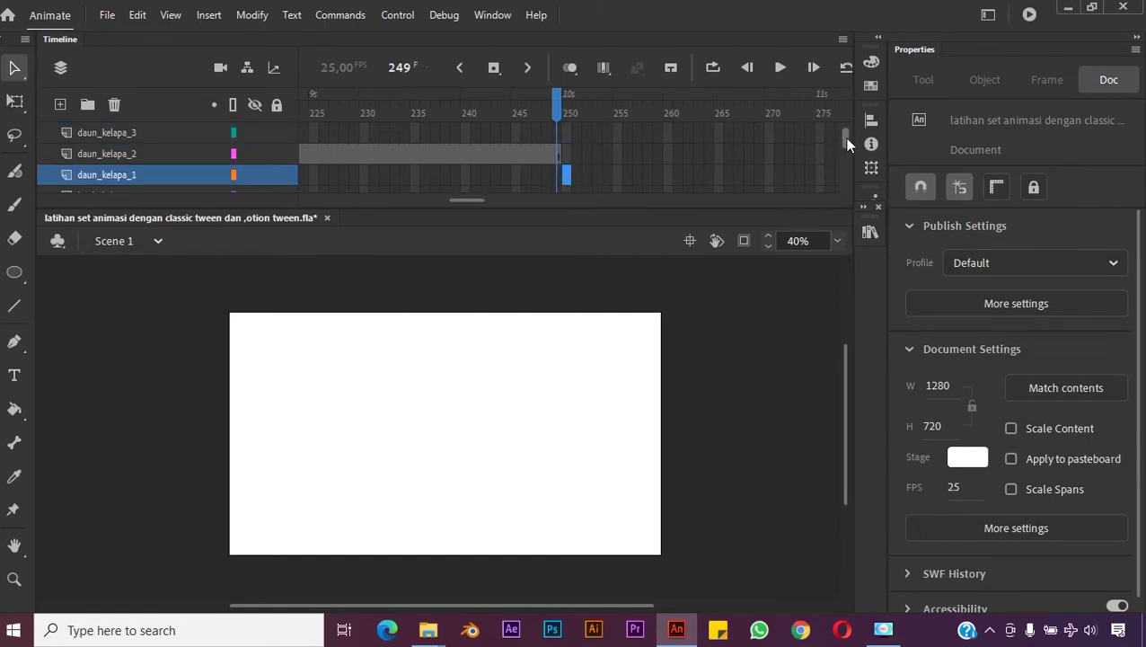
pyautogui.moveTo(847, 143); pyautogui.dragTo(845, 188)
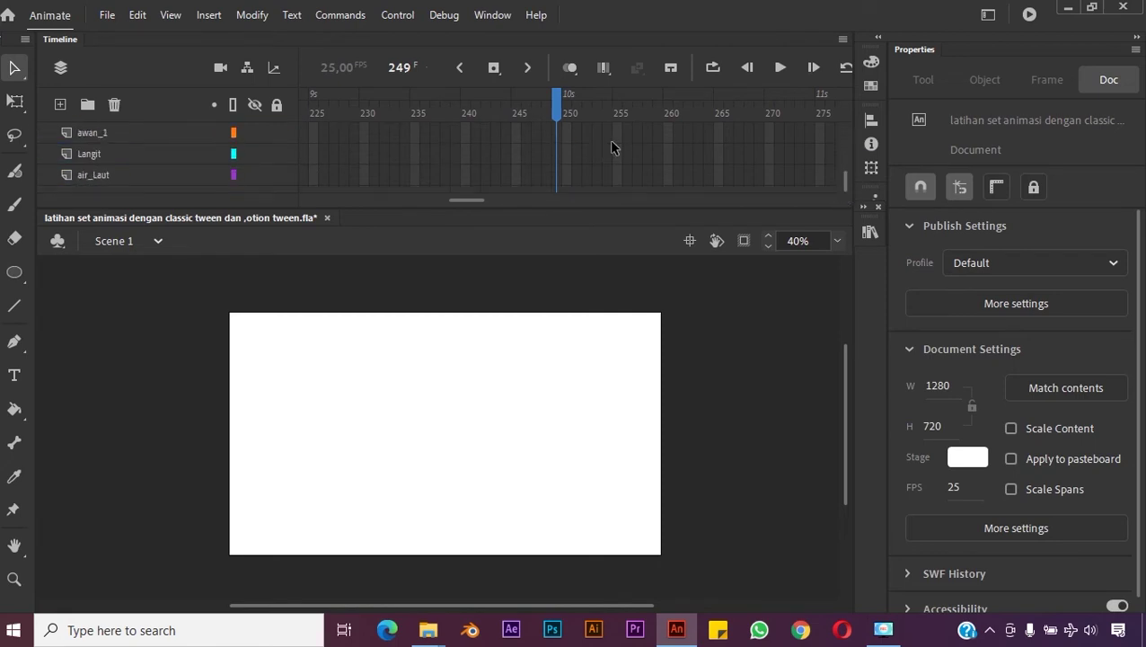
pyautogui.click(568, 175)
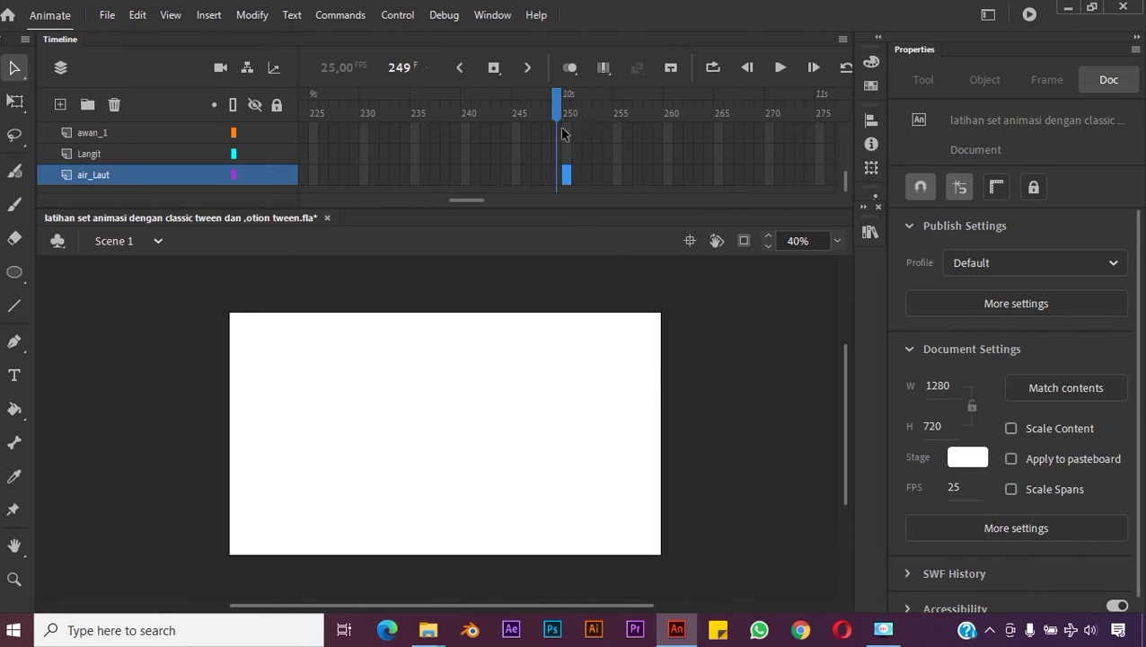
# Step: Create a classic tween from frame 1 of the air_Laut layer
pyautogui.moveTo(468, 199); pyautogui.dragTo(297, 194)
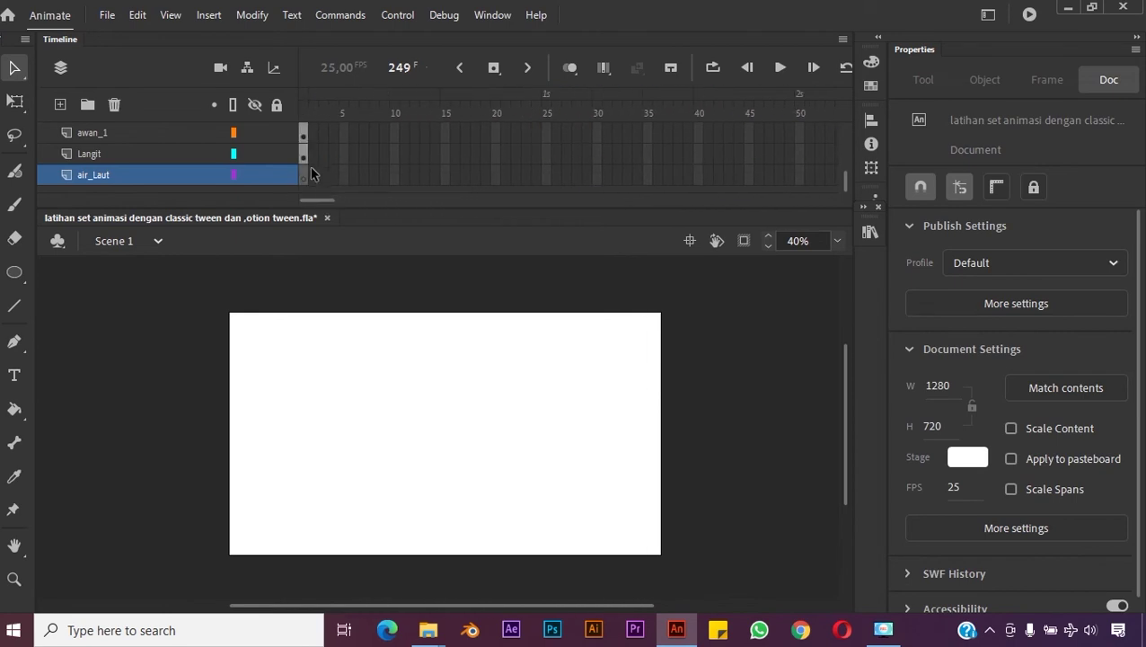
pyautogui.click(303, 175)
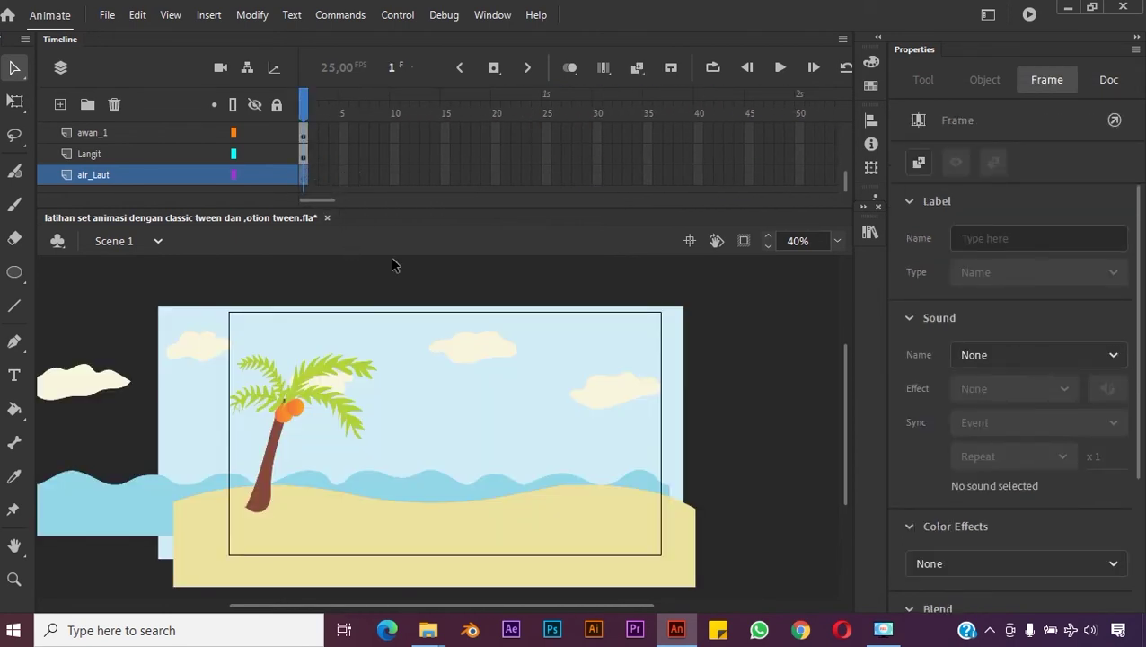
pyautogui.click(380, 270)
pyautogui.click(306, 176)
pyautogui.rightClick(303, 180)
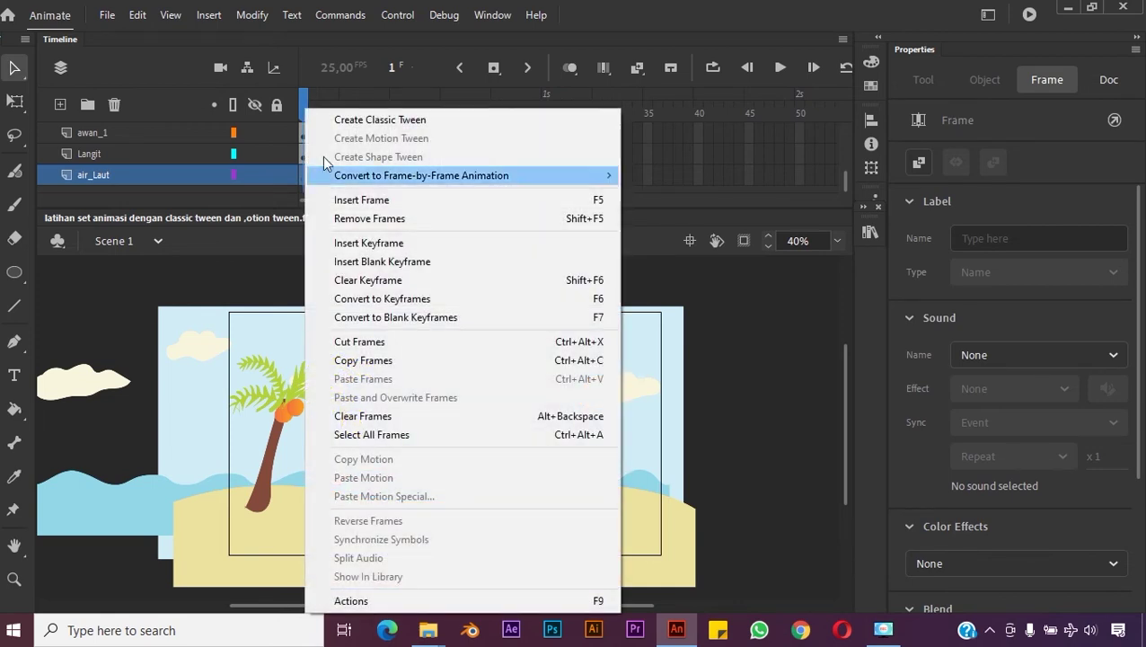
pyautogui.click(350, 125)
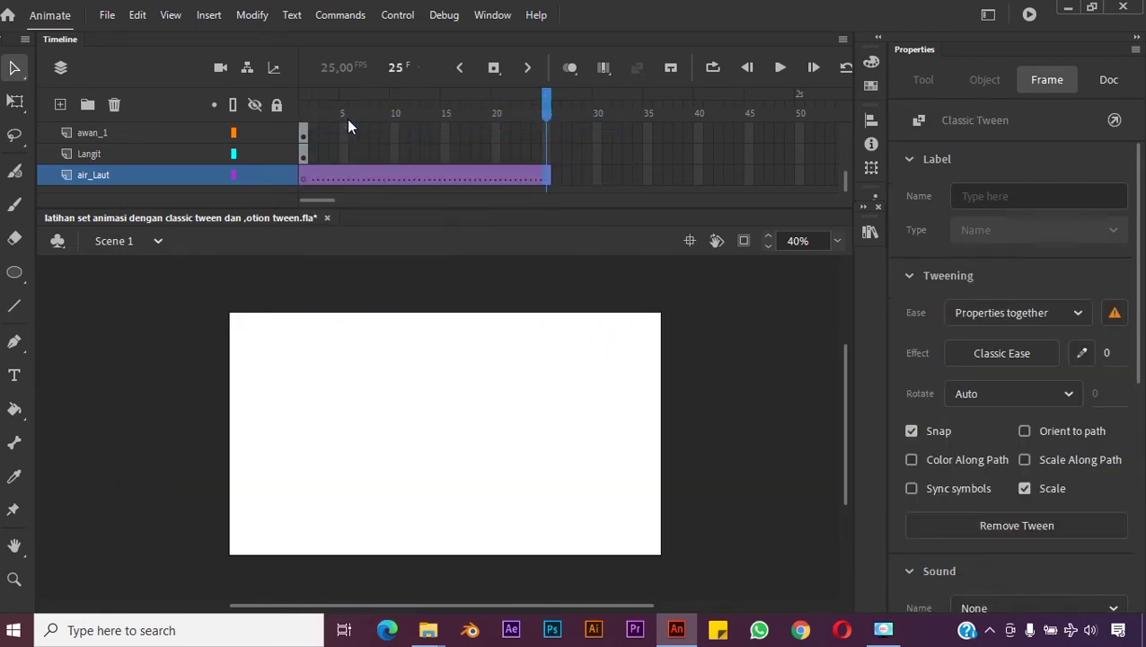
# Step: Insert a keyframe at frame 250 on the air_Laut layer
pyautogui.moveTo(330, 200); pyautogui.dragTo(482, 227)
pyautogui.click(525, 174)
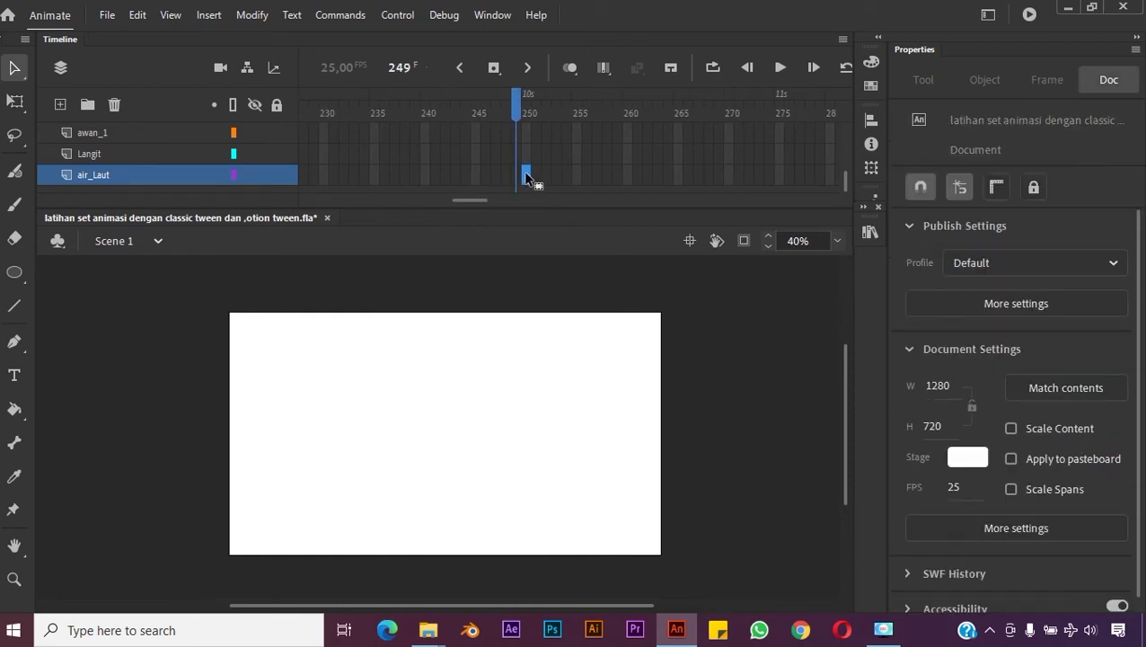
pyautogui.rightClick(526, 177)
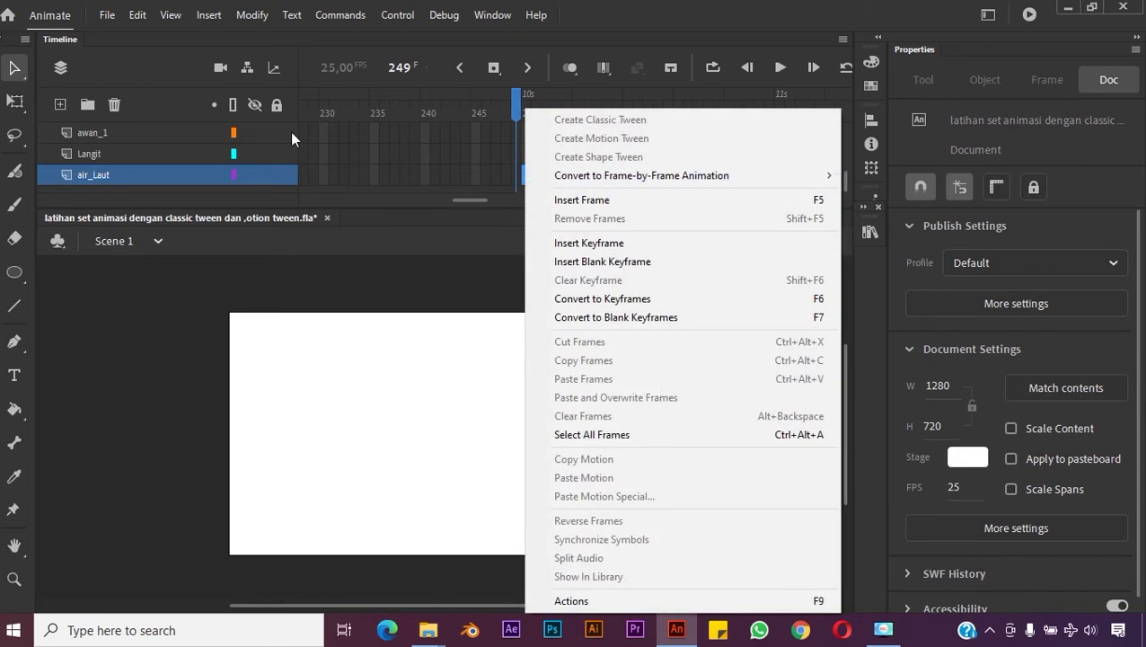
pyautogui.click(614, 241)
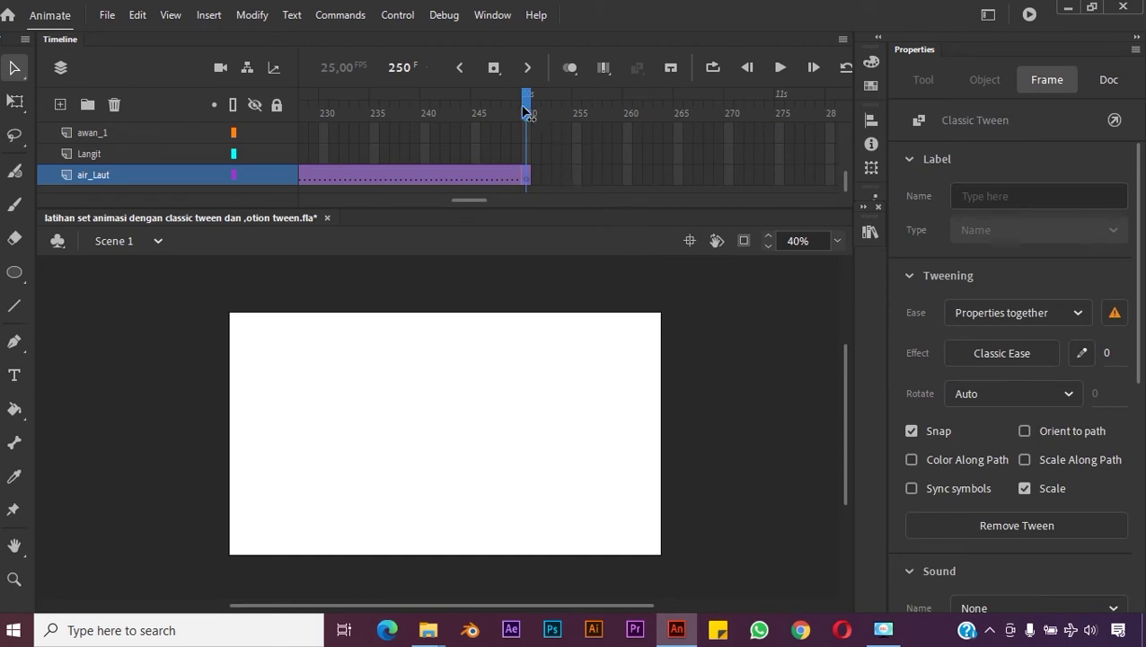
# Step: Check at frame 1 which layers the sea and sky images are on by selecting them on the stage
pyautogui.moveTo(528, 111); pyautogui.dragTo(281, 101)
pyautogui.click(159, 493)
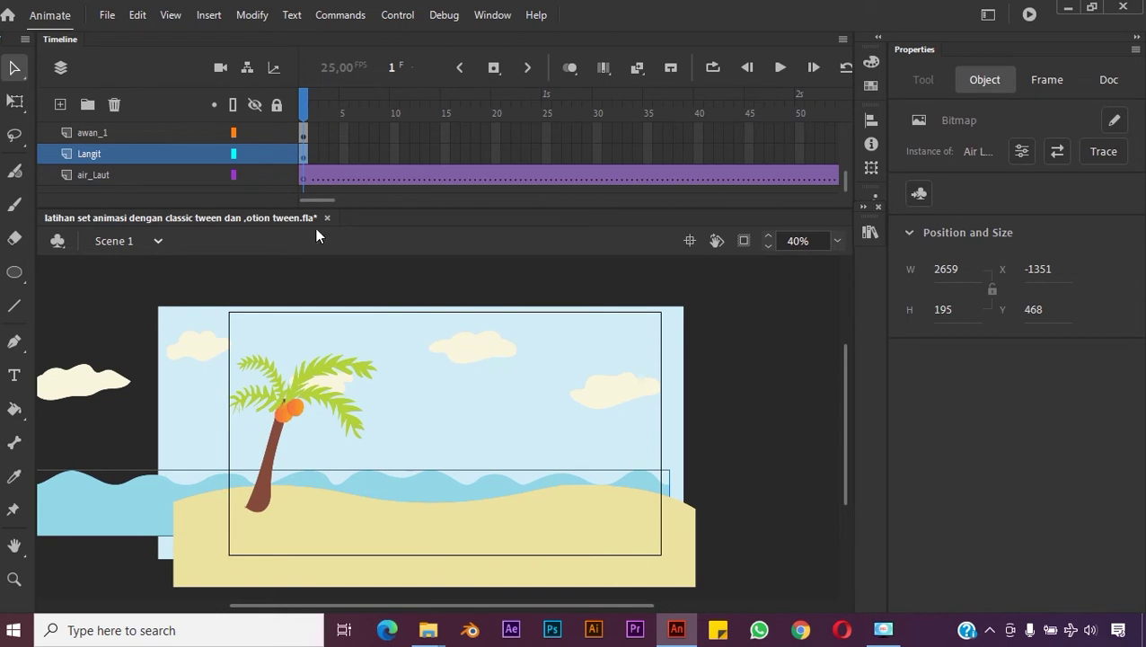
pyautogui.click(135, 562)
pyautogui.click(139, 504)
pyautogui.click(173, 425)
pyautogui.click(140, 408)
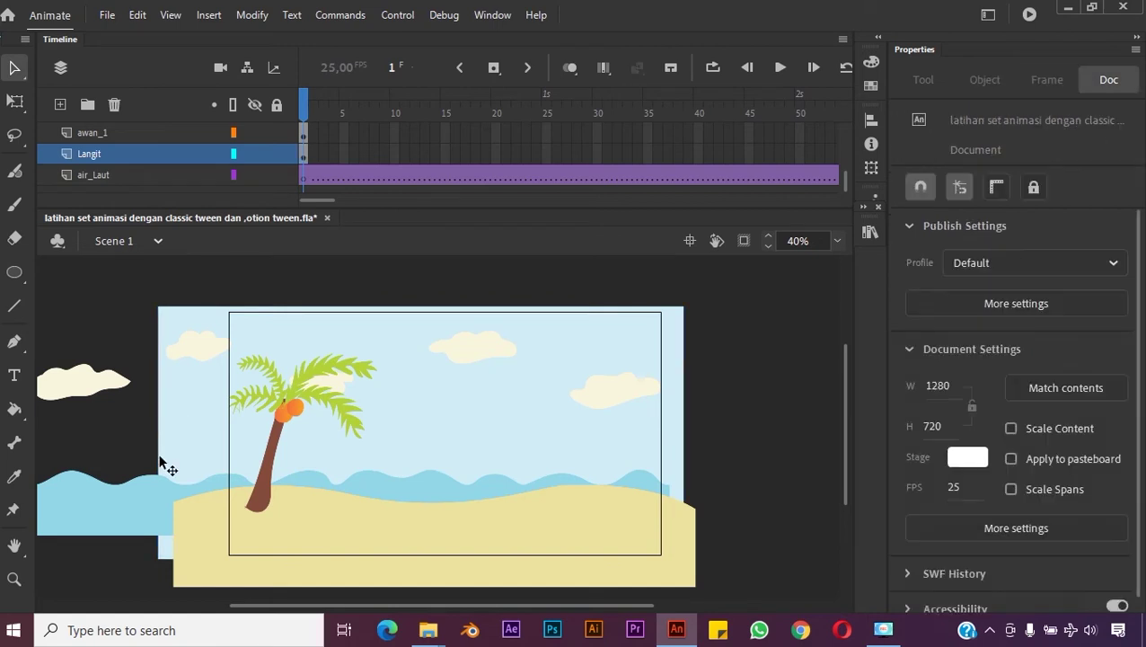
pyautogui.click(158, 493)
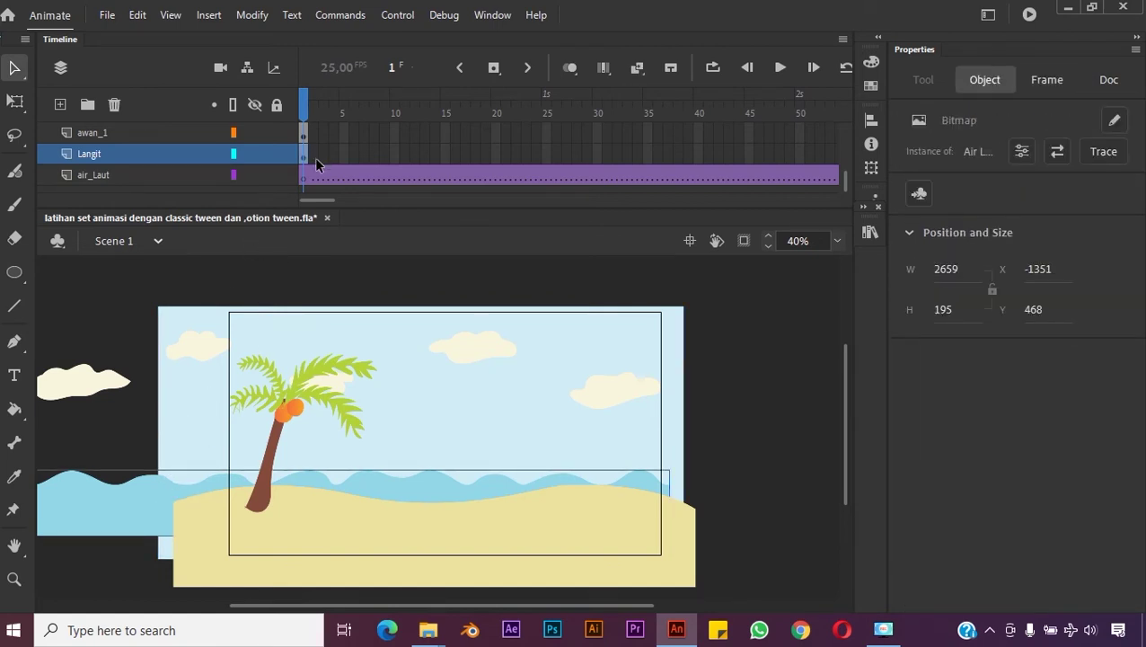
pyautogui.click(349, 333)
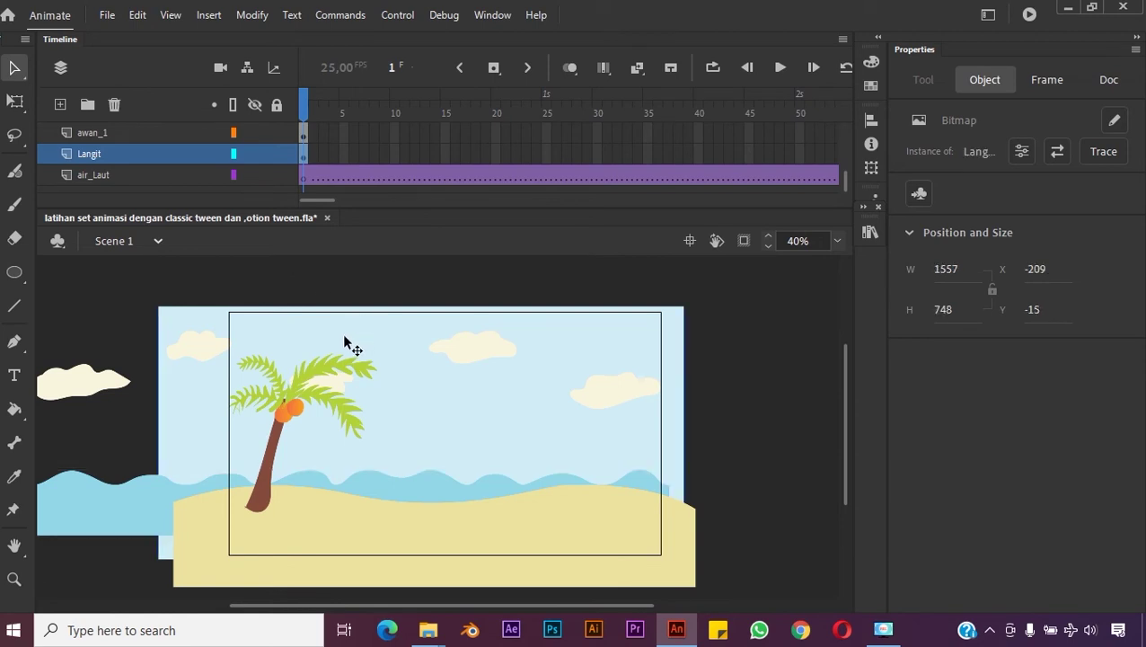
pyautogui.click(102, 453)
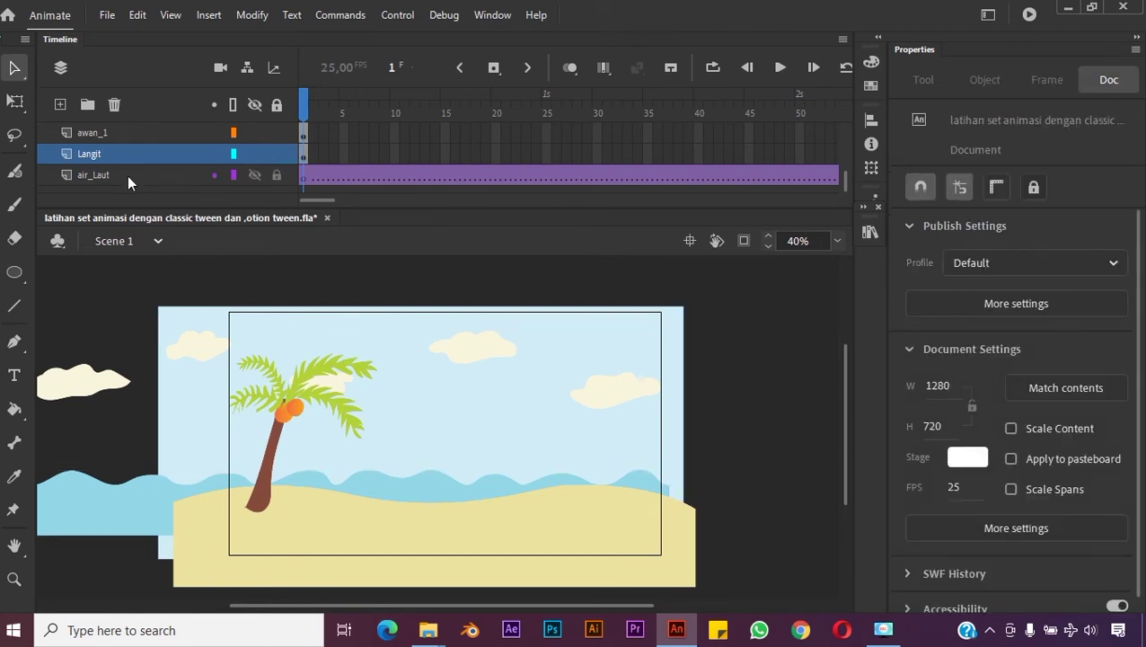
# Step: Cut the sea image from the Langit layer and paste it in place at frame 1 of the air_Laut layer
pyautogui.click(127, 175)
pyautogui.click(125, 498)
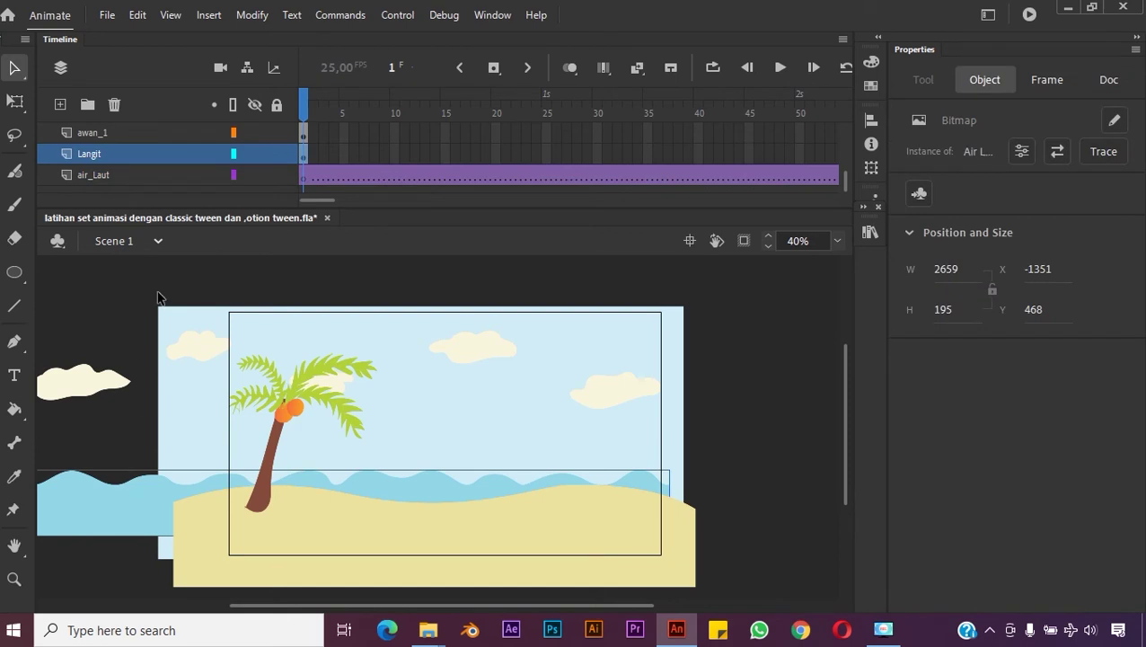
pyautogui.hotkey('ctrl', 'x')
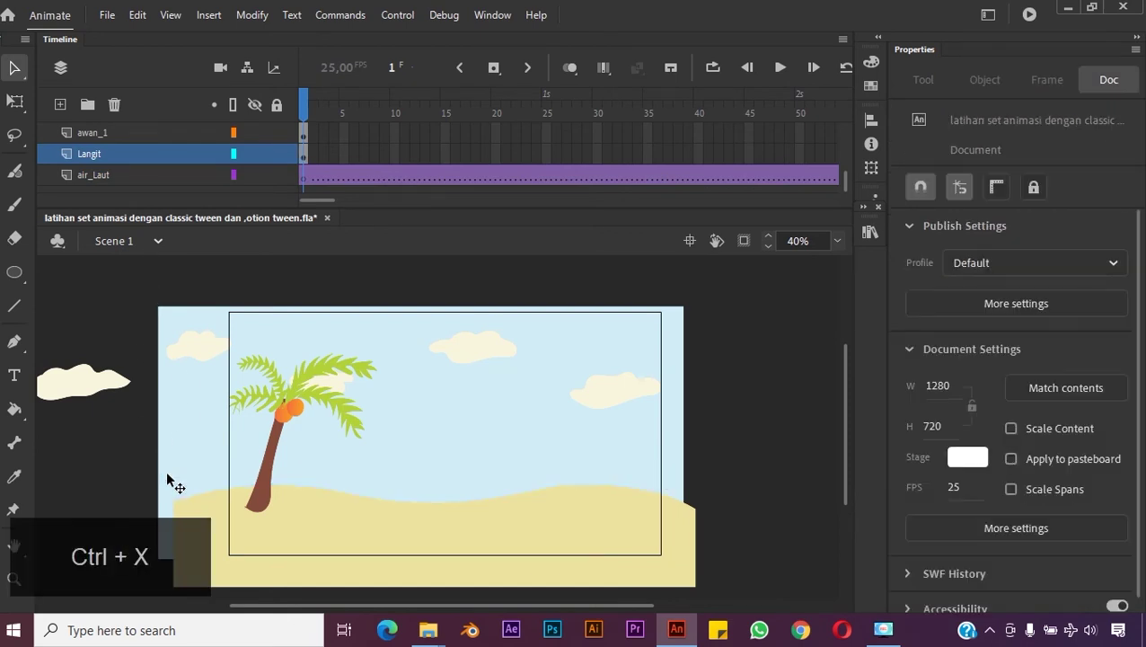
pyautogui.click(129, 174)
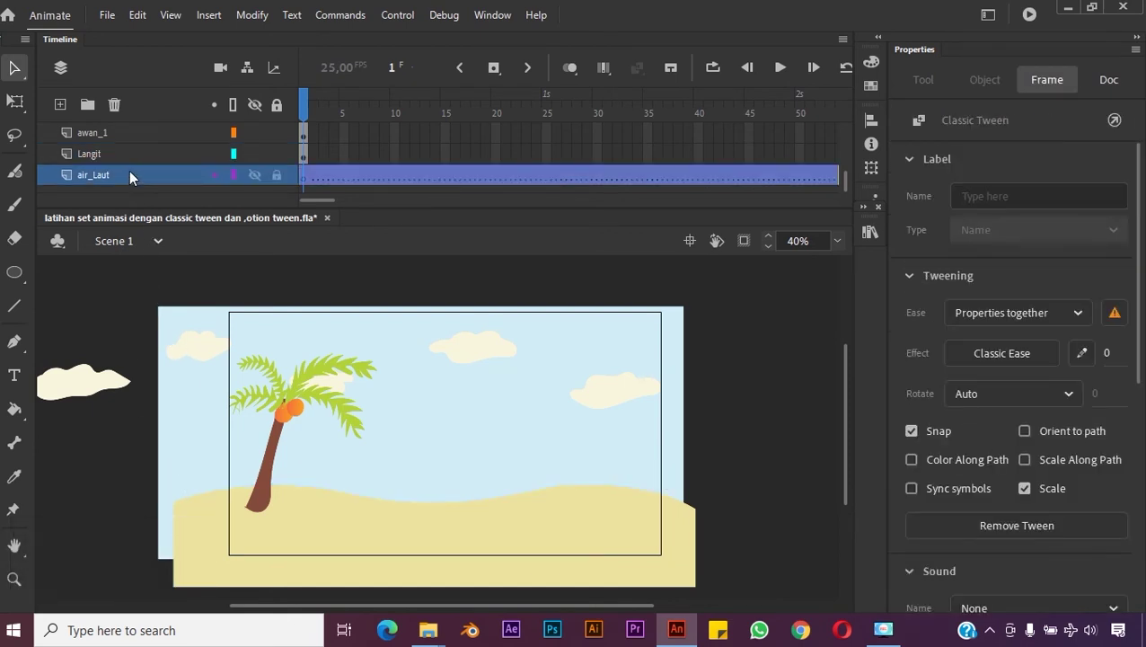
pyautogui.click(304, 177)
pyautogui.click(138, 15)
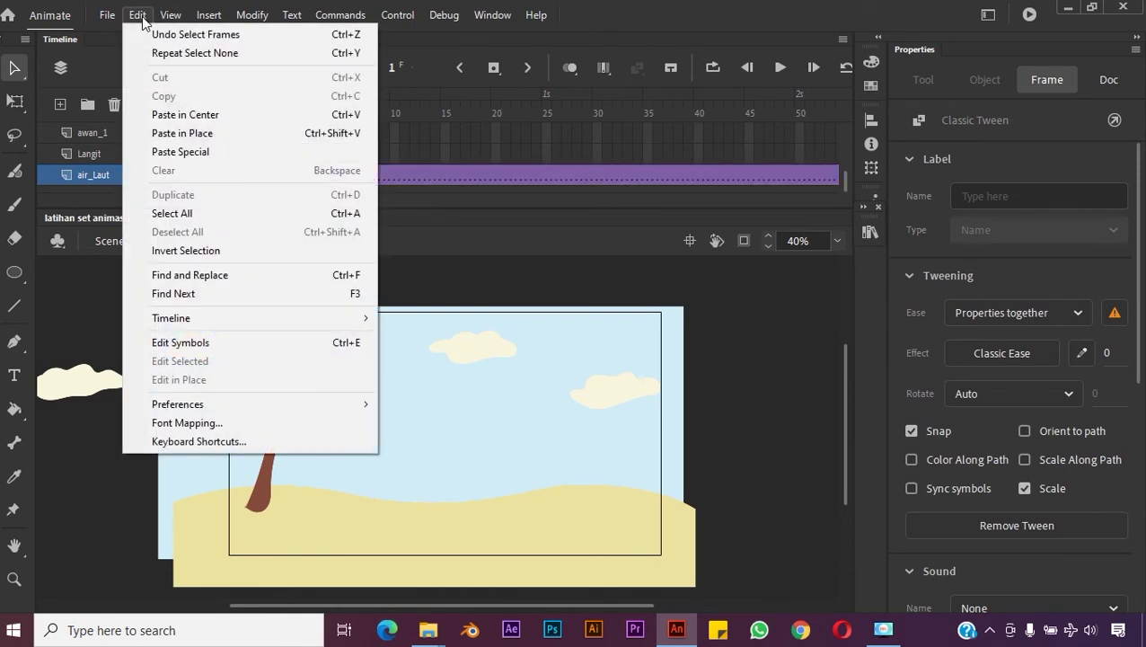
pyautogui.click(189, 135)
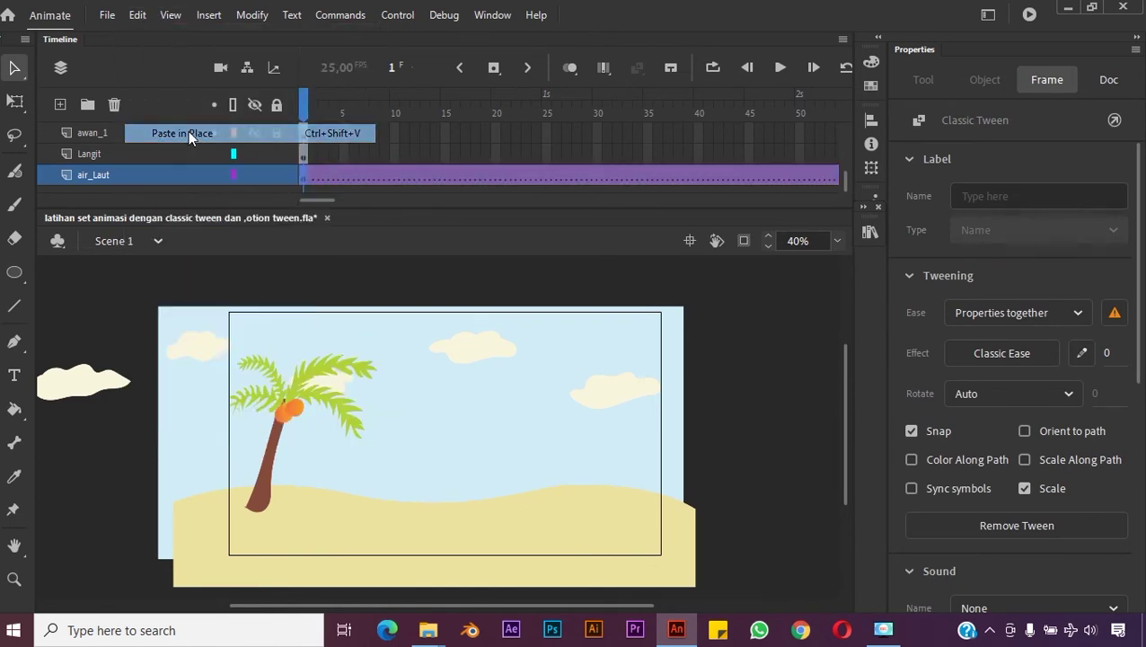
pyautogui.click(101, 448)
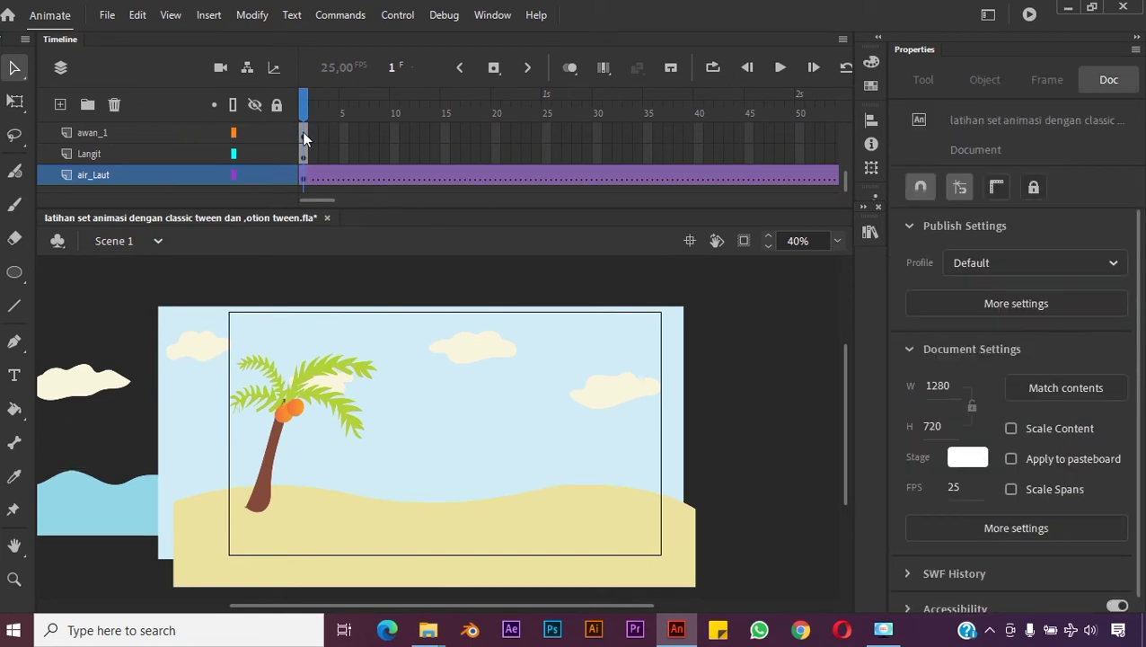
# Step: Go to the end of the air_Laut tween and compare the stage contents at frames 249 and 250
pyautogui.moveTo(310, 109); pyautogui.dragTo(729, 184)
pyautogui.moveTo(317, 202); pyautogui.dragTo(461, 255)
pyautogui.click(660, 117)
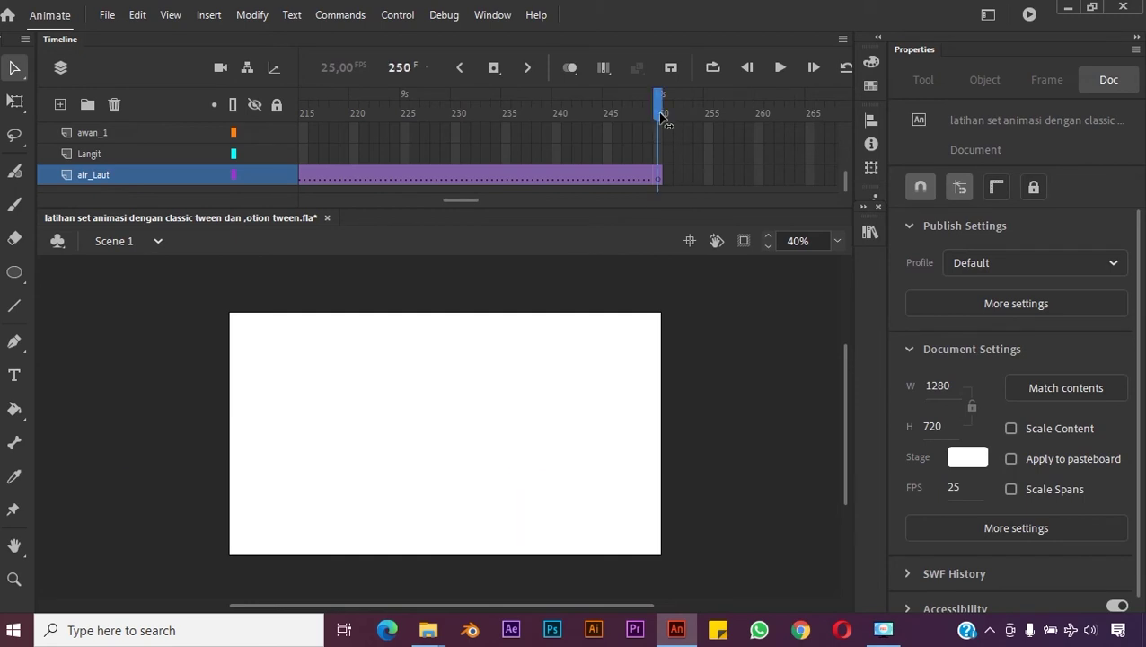
pyautogui.click(656, 178)
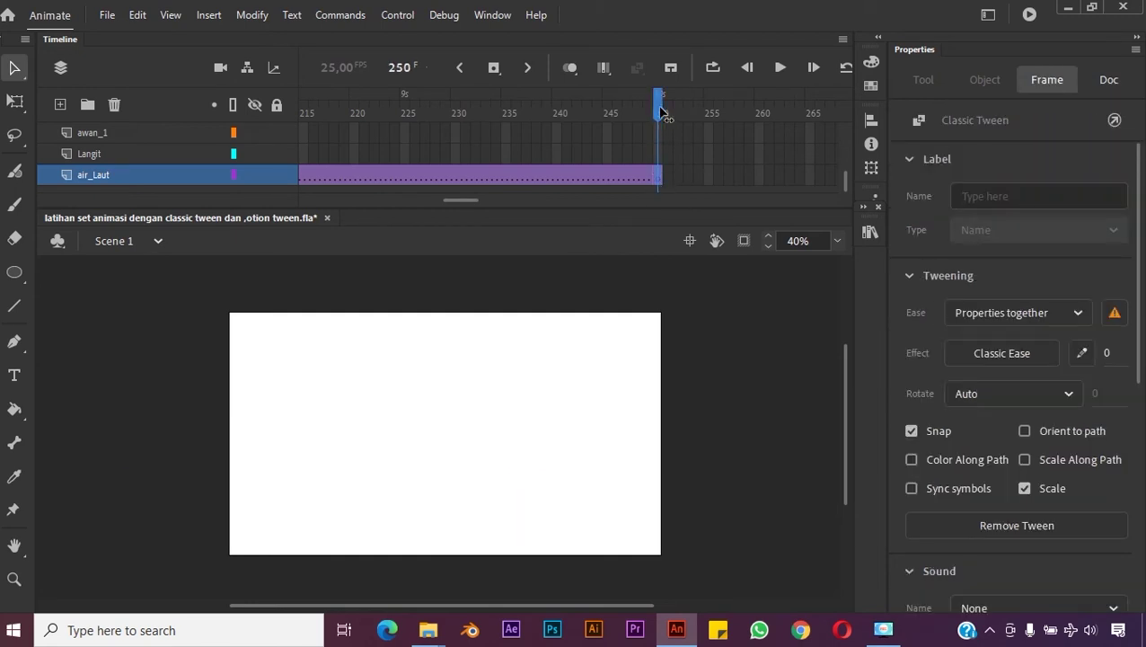
pyautogui.click(602, 109)
pyautogui.moveTo(607, 108); pyautogui.dragTo(654, 120)
pyautogui.click(642, 206)
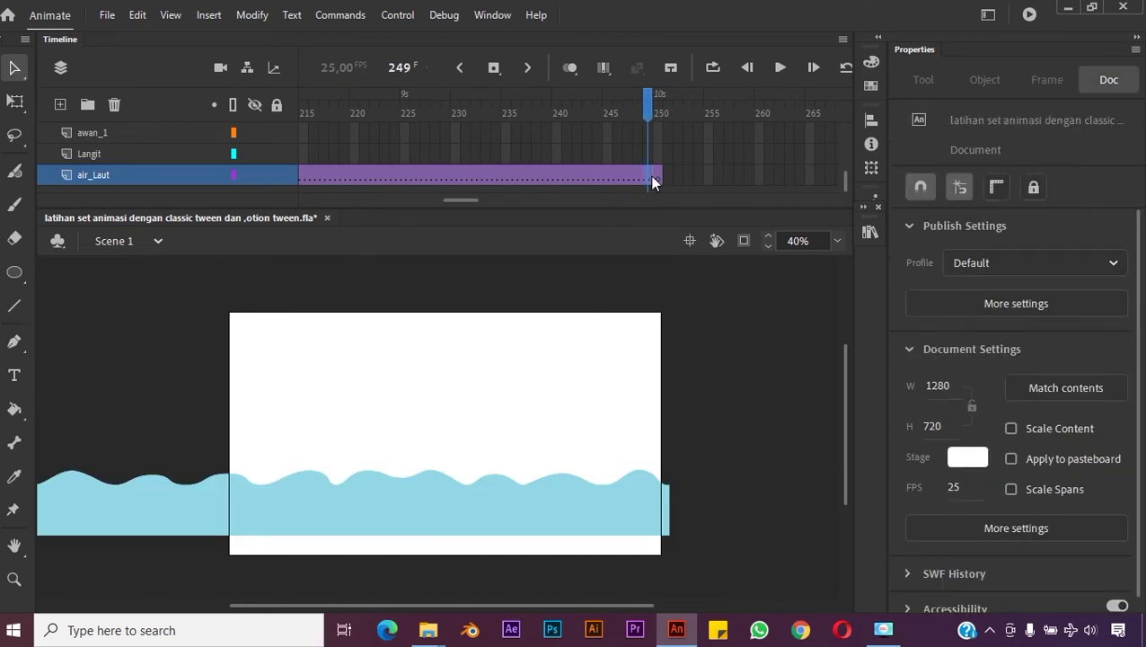
pyautogui.click(649, 176)
pyautogui.click(656, 180)
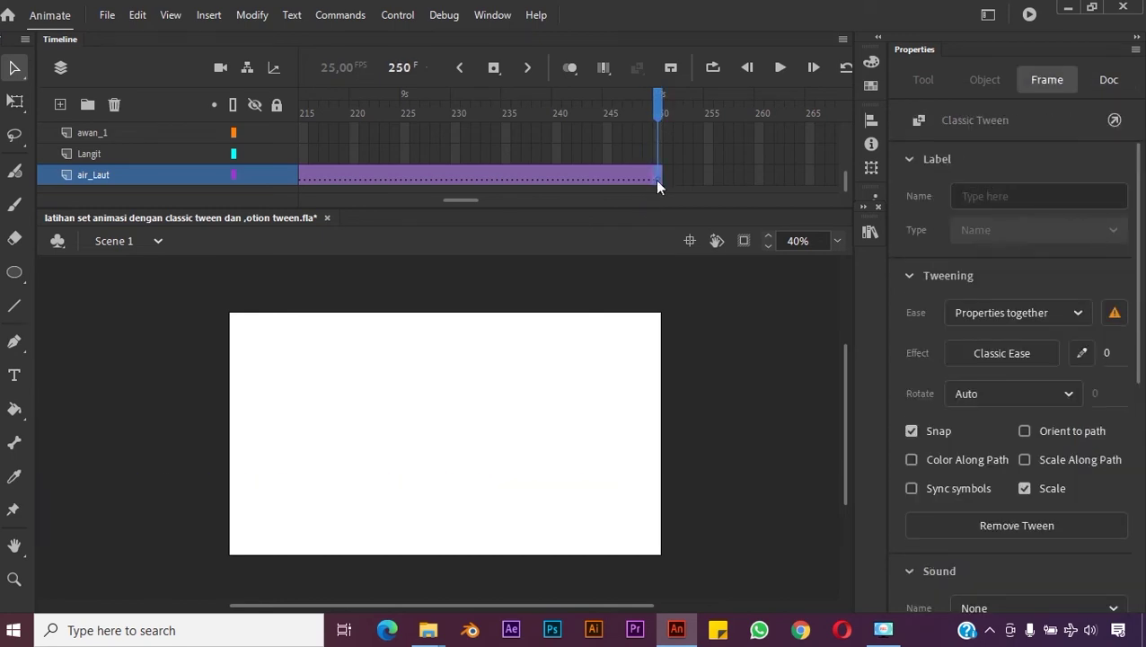
pyautogui.click(649, 180)
pyautogui.click(657, 180)
pyautogui.click(651, 179)
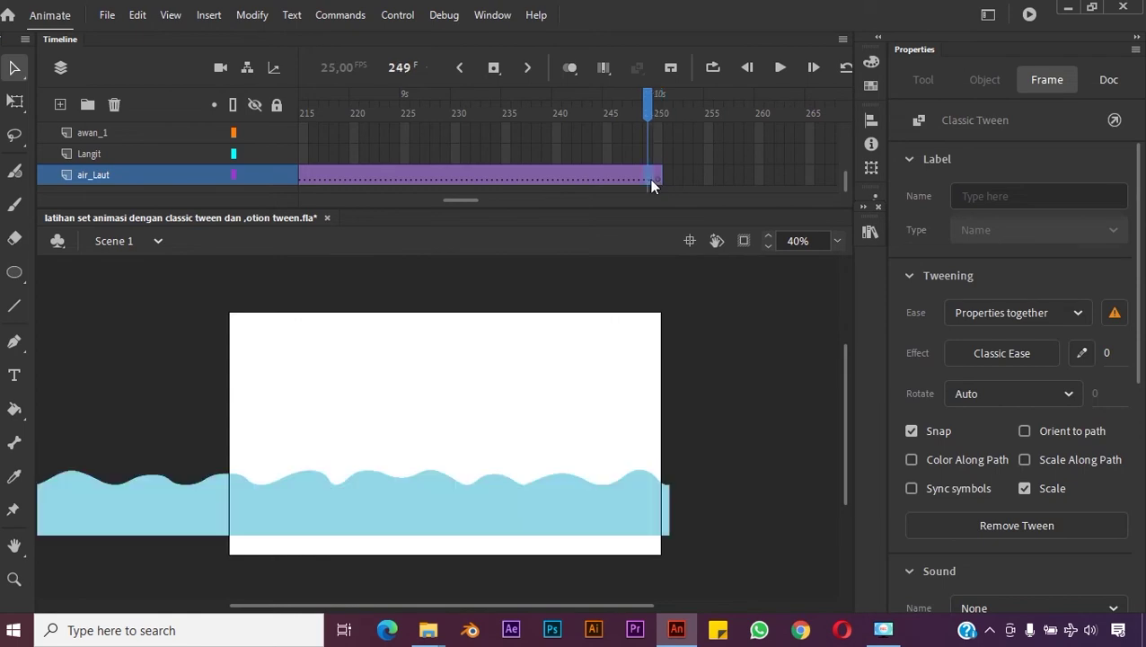
pyautogui.click(657, 178)
# Step: Insert a keyframe at frame 249 of the air_Laut layer and remove the empty frame 250
pyautogui.click(649, 178)
pyautogui.rightClick(650, 180)
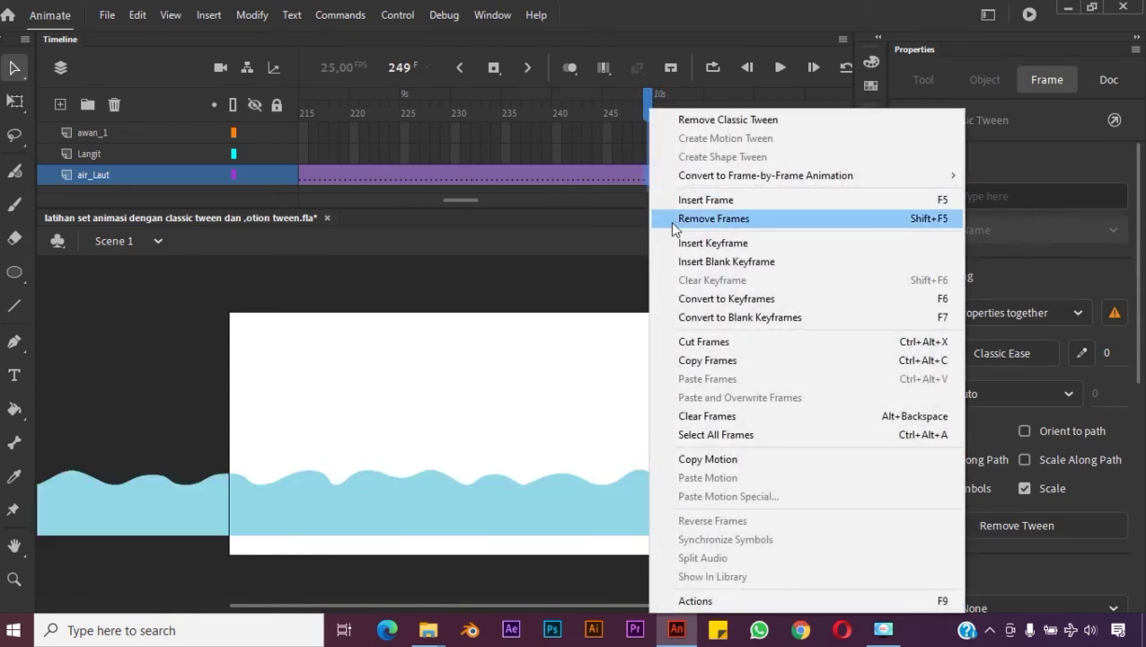
pyautogui.click(684, 242)
pyautogui.click(659, 177)
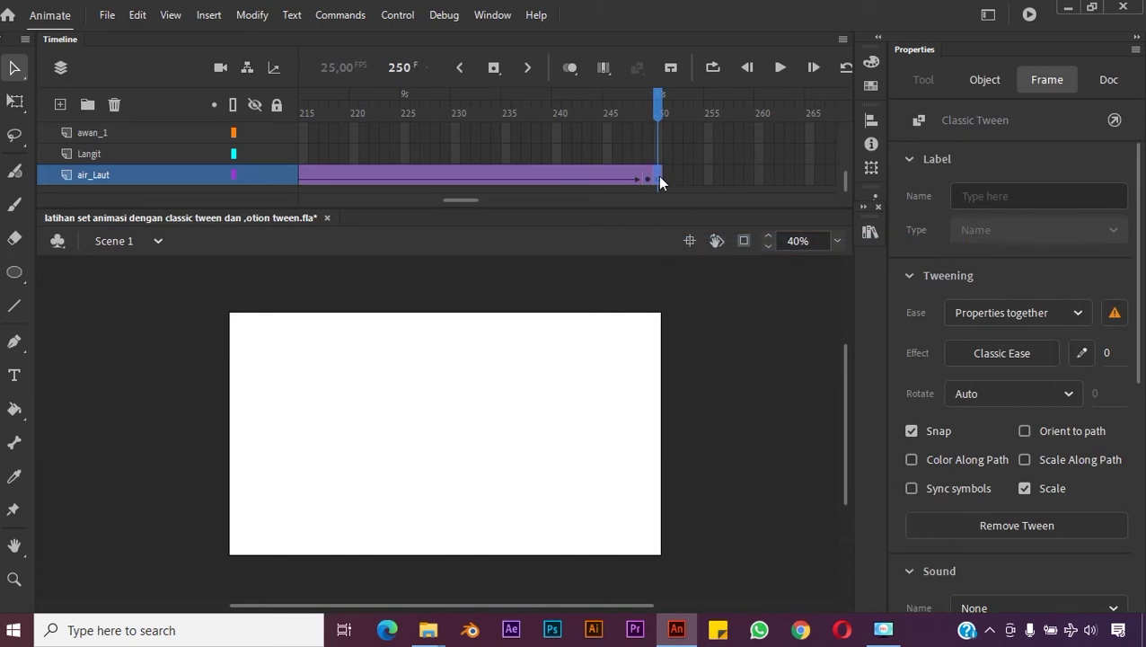
pyautogui.rightClick(659, 178)
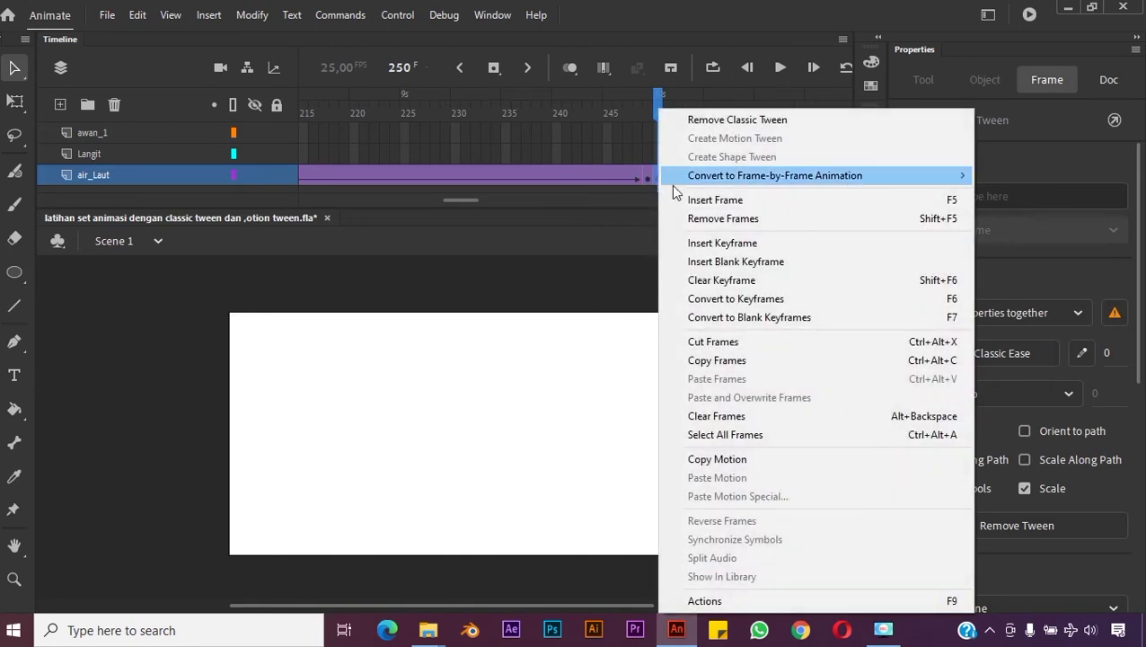
pyautogui.click(679, 219)
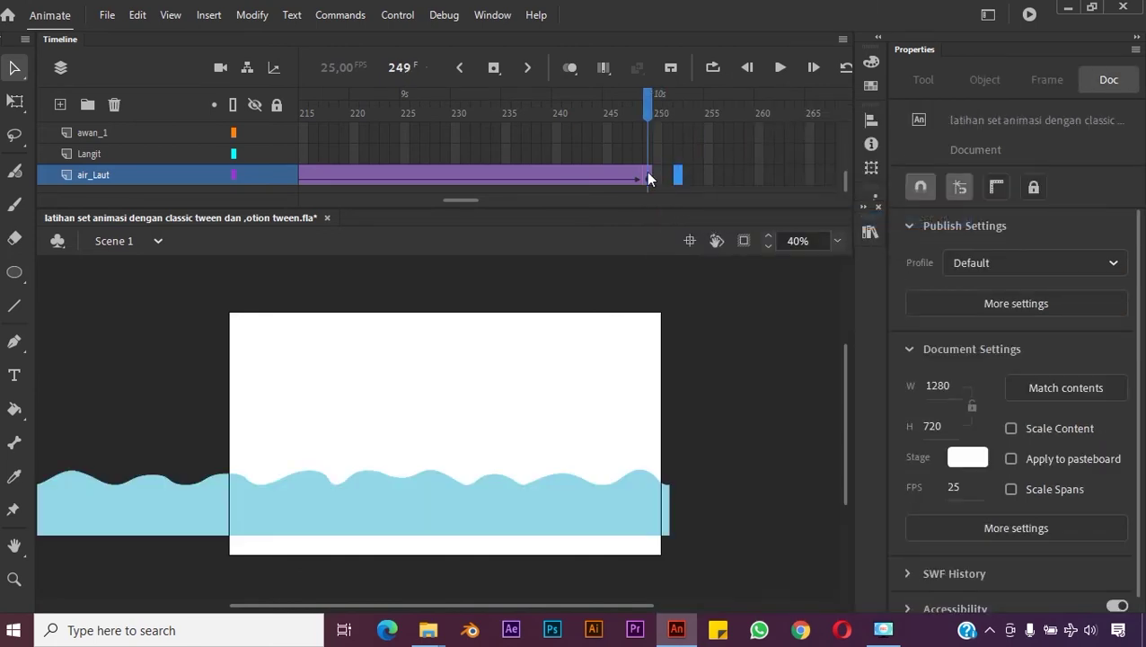
# Step: Move the air_Laut keyframe from frame 249 to frame 250 and shift the sea image horizontally right to about X -12 there
pyautogui.click(646, 175)
pyautogui.moveTo(653, 179); pyautogui.dragTo(657, 186)
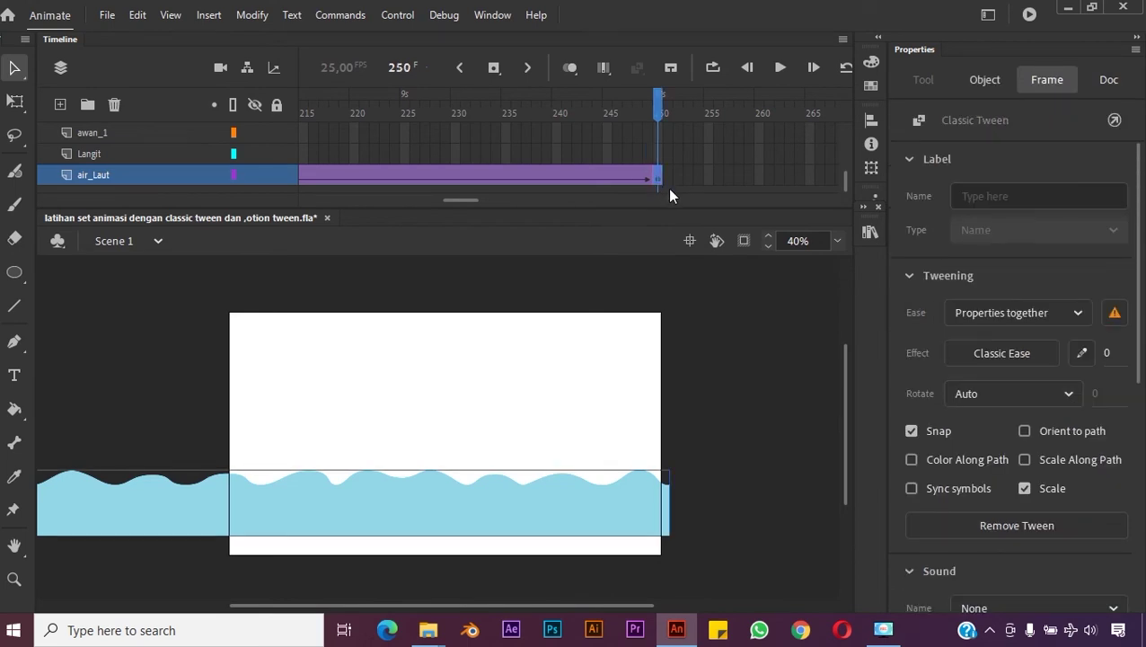
pyautogui.click(651, 180)
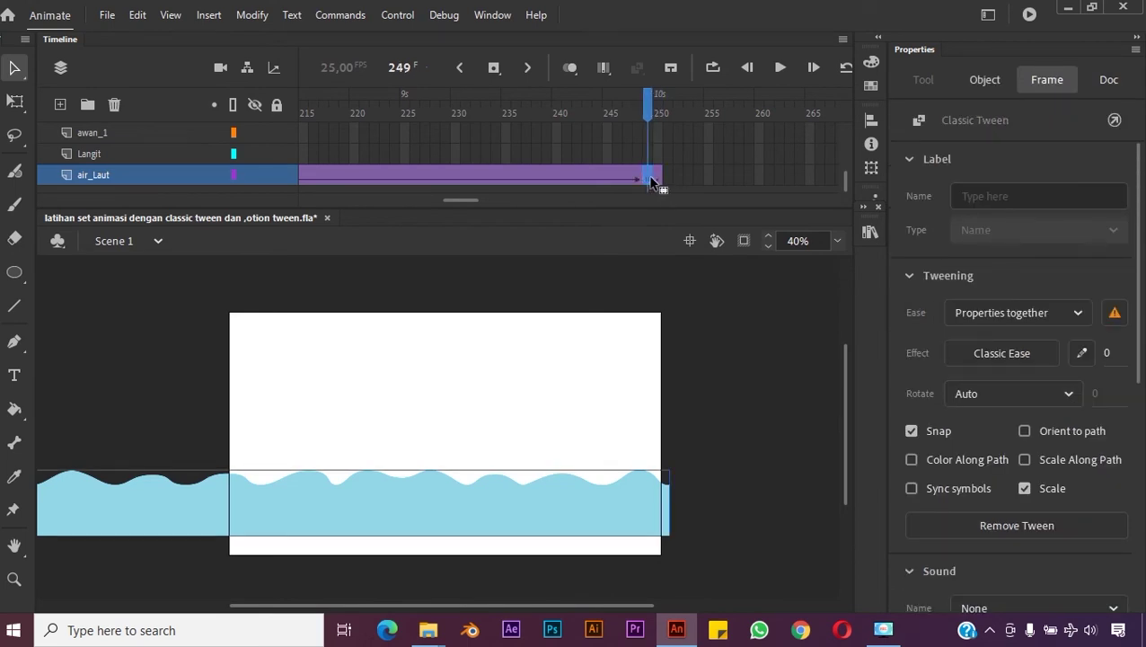
pyautogui.click(653, 176)
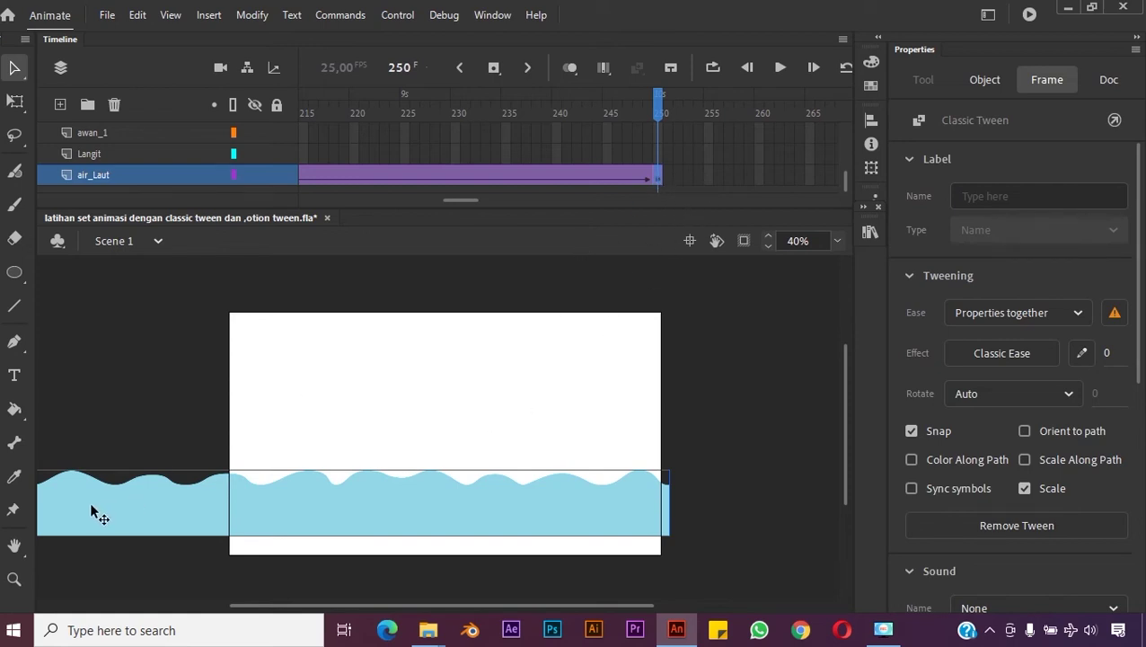
pyautogui.moveTo(91, 505); pyautogui.dragTo(444, 540)
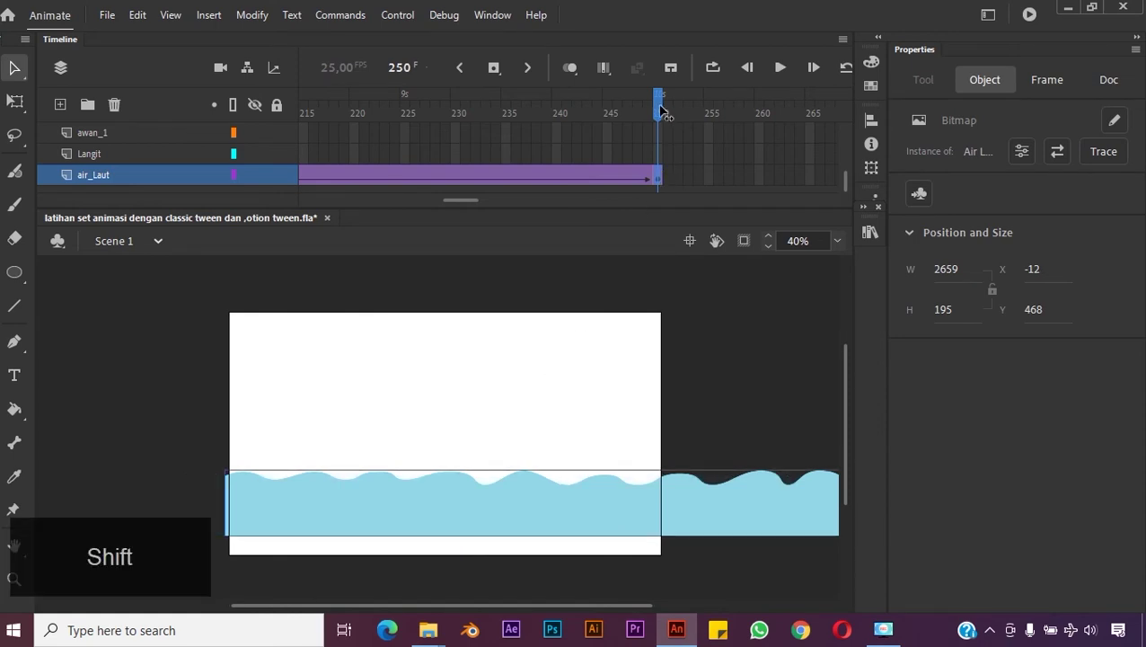
pyautogui.click(741, 134)
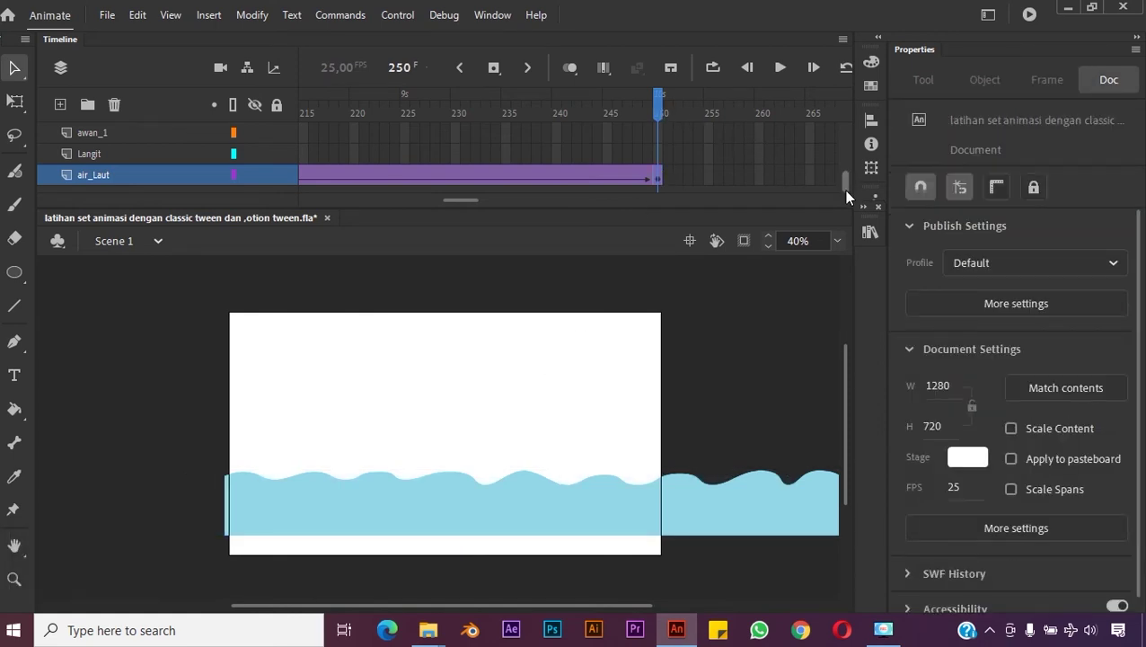
# Step: Move the Langit layer below the air_Laut layer and extend it to frame 250 by inserting a frame
pyautogui.click(106, 153)
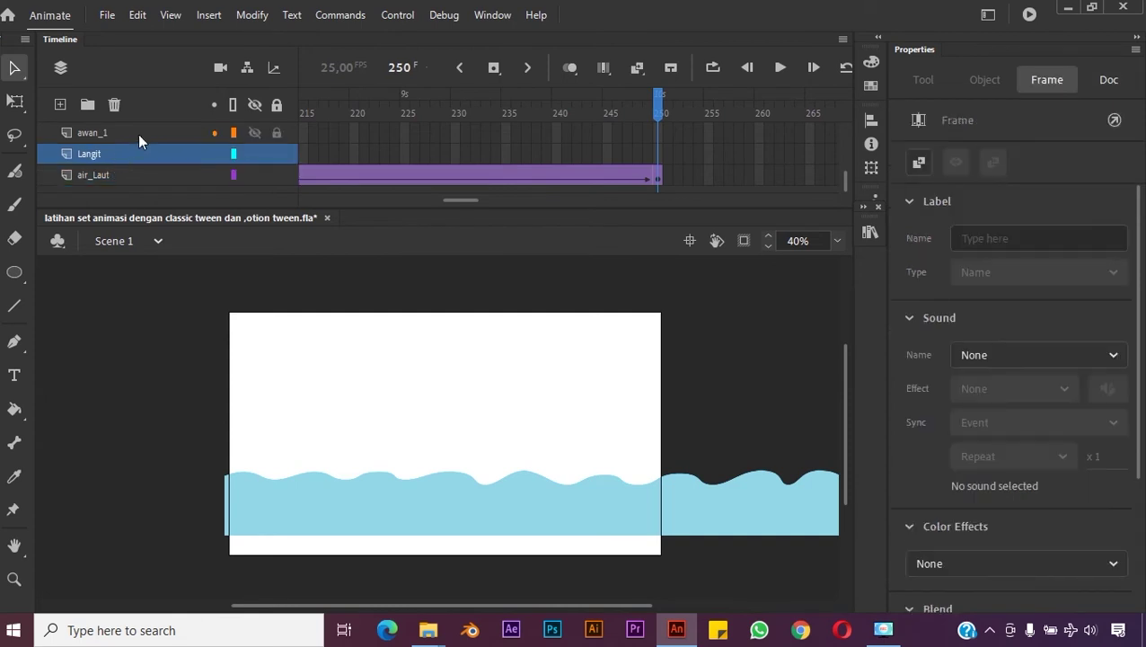
pyautogui.moveTo(101, 155); pyautogui.dragTo(99, 183)
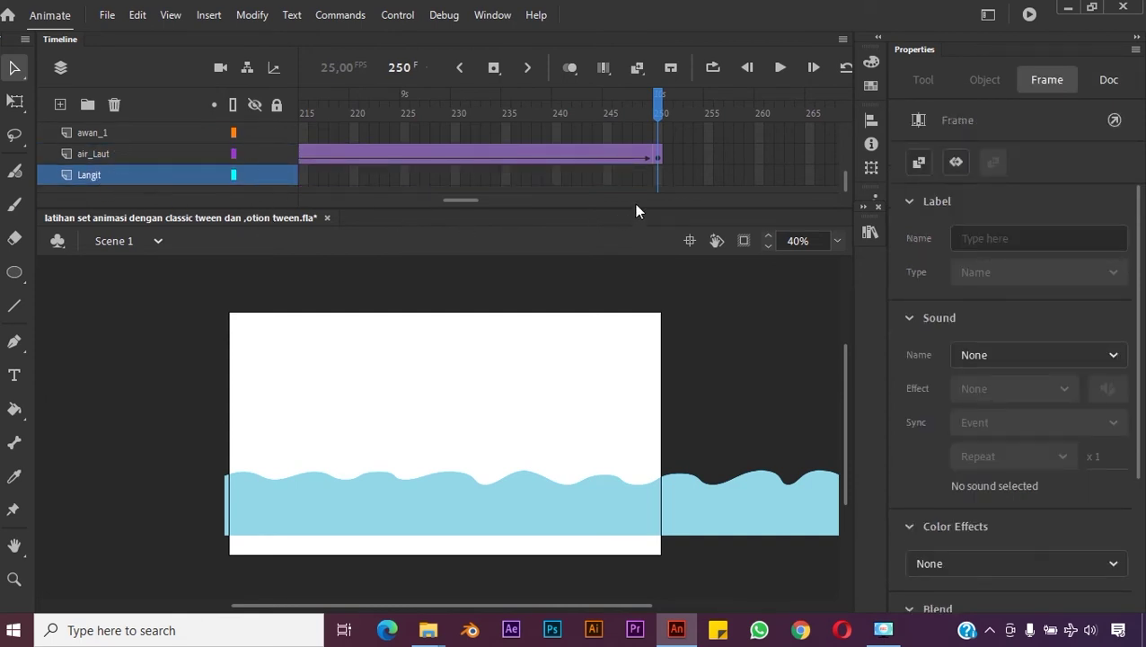
pyautogui.click(658, 176)
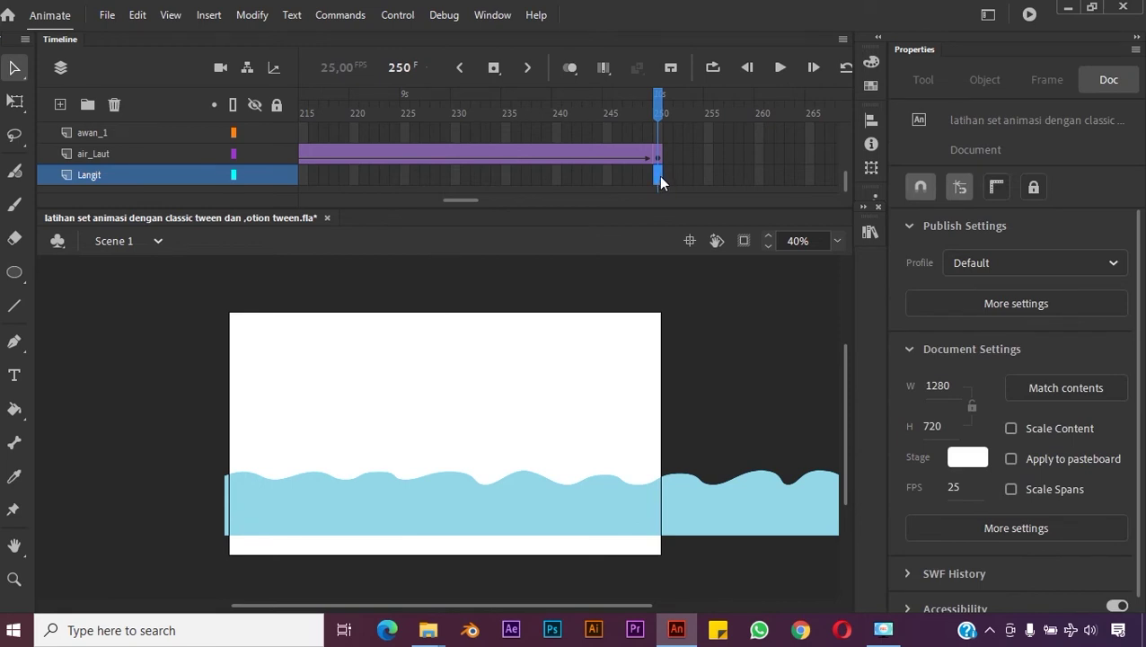
pyautogui.rightClick(659, 177)
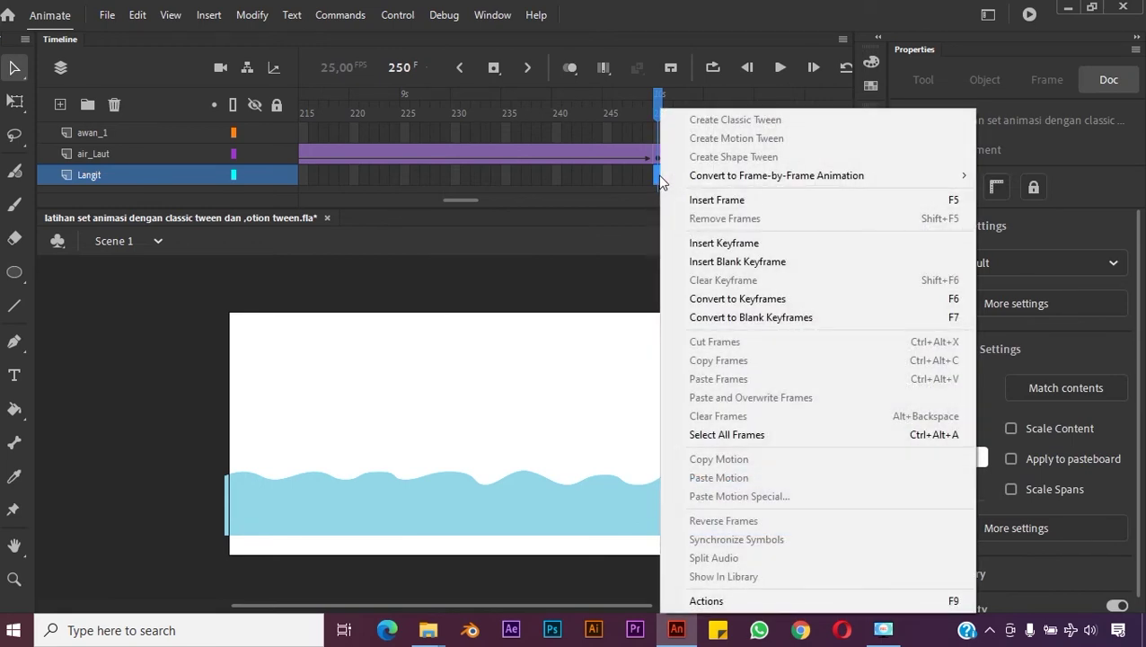
pyautogui.click(704, 199)
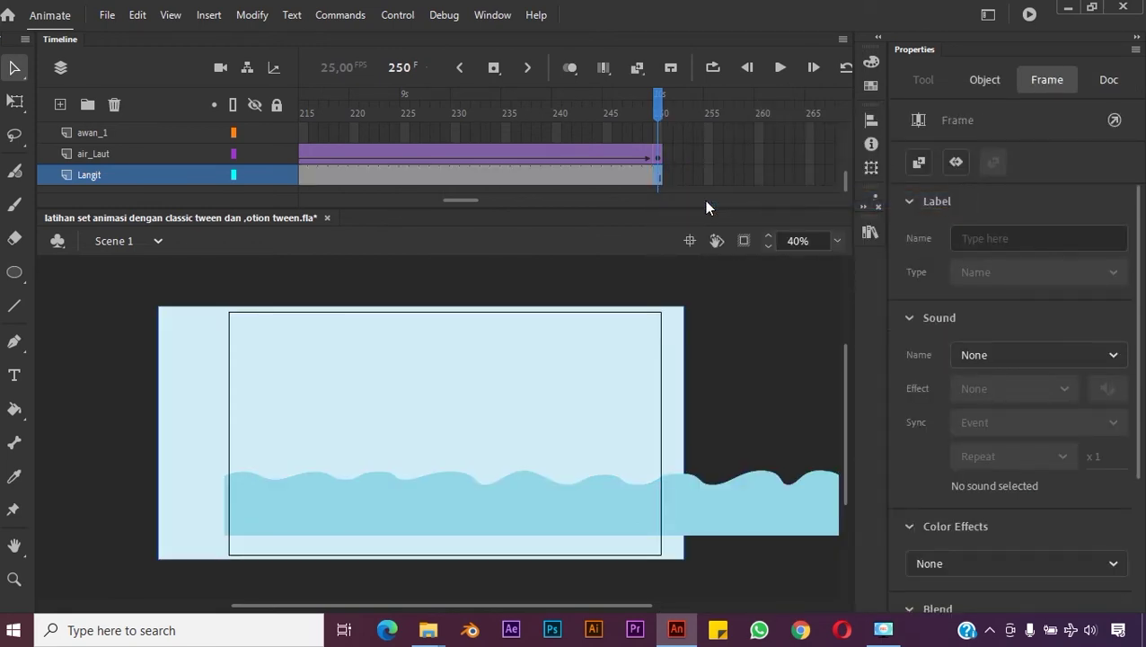
# Step: Extend the pasir layer to frame 250 by inserting a frame
pyautogui.click(658, 132)
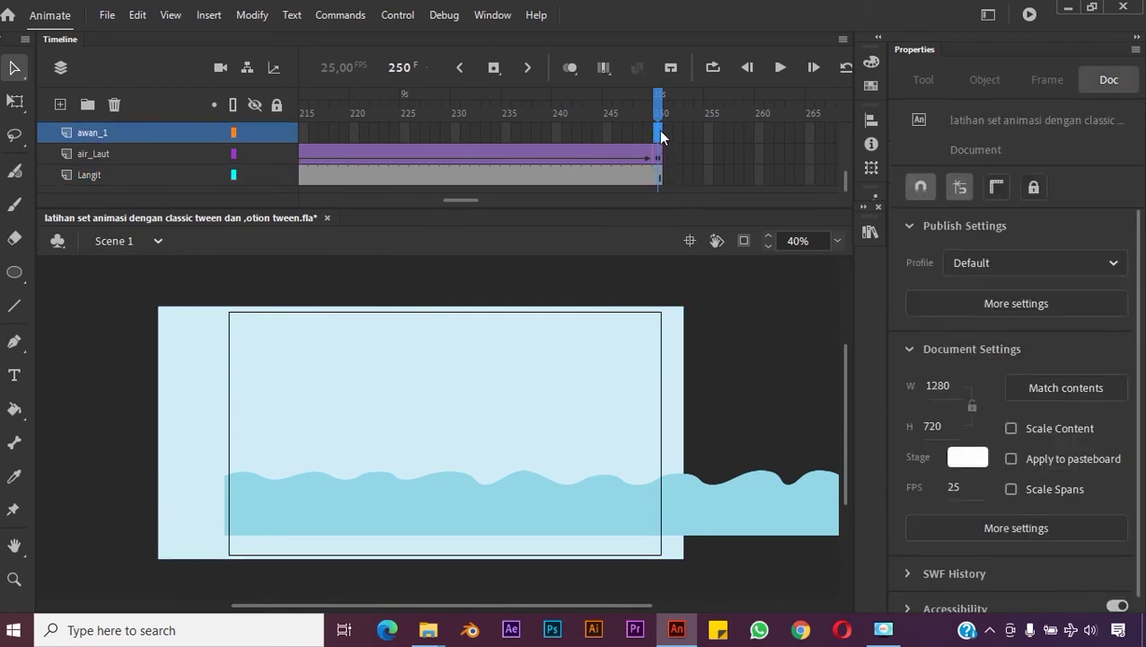
pyautogui.moveTo(850, 184); pyautogui.dragTo(847, 156)
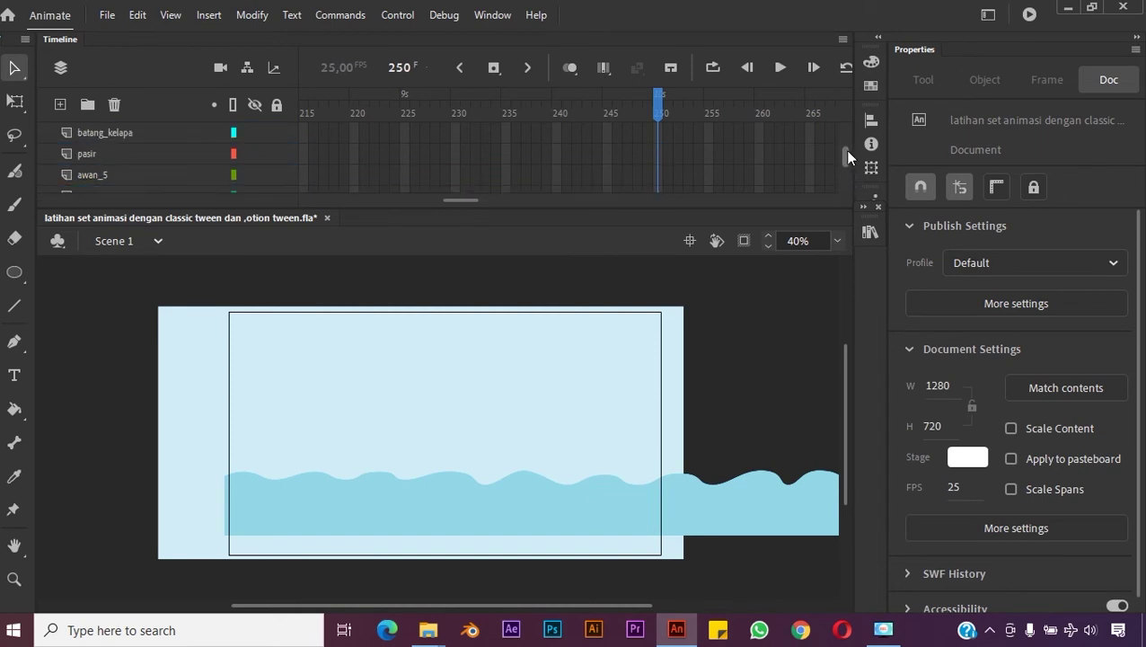
pyautogui.click(657, 154)
pyautogui.rightClick(656, 154)
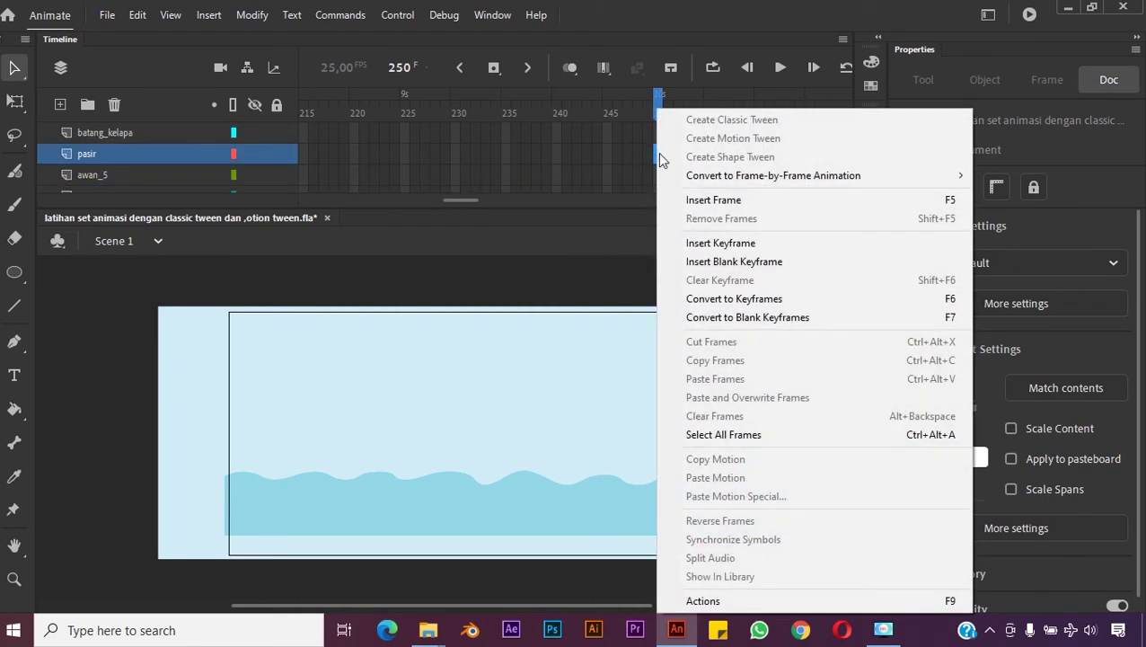
pyautogui.click(704, 201)
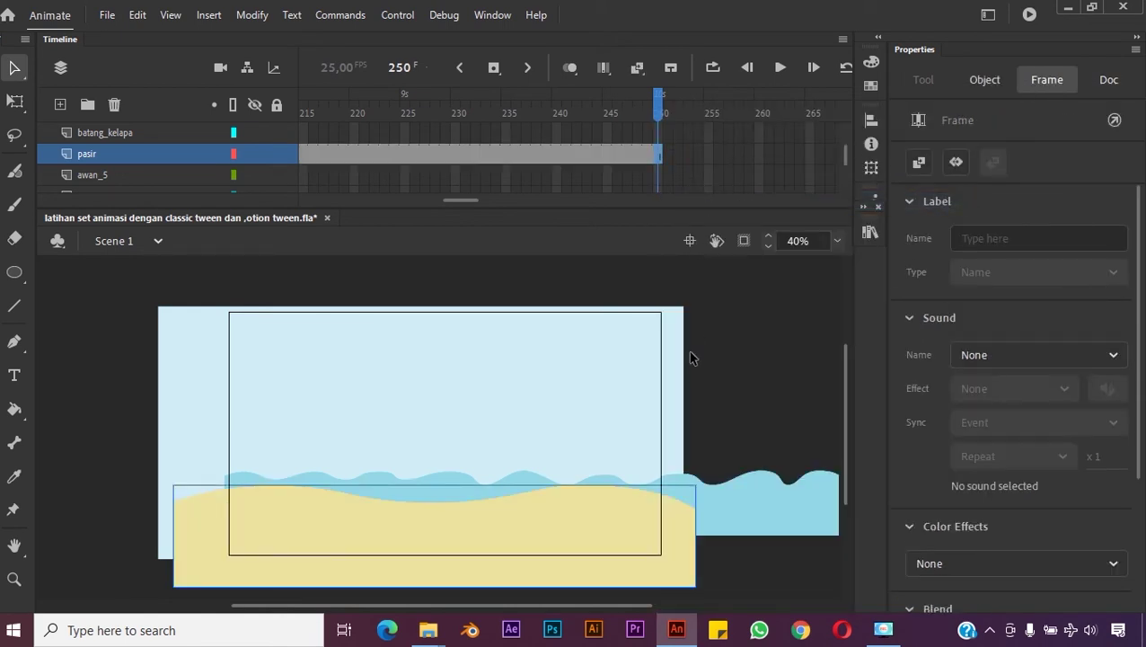
pyautogui.moveTo(658, 101); pyautogui.dragTo(657, 162)
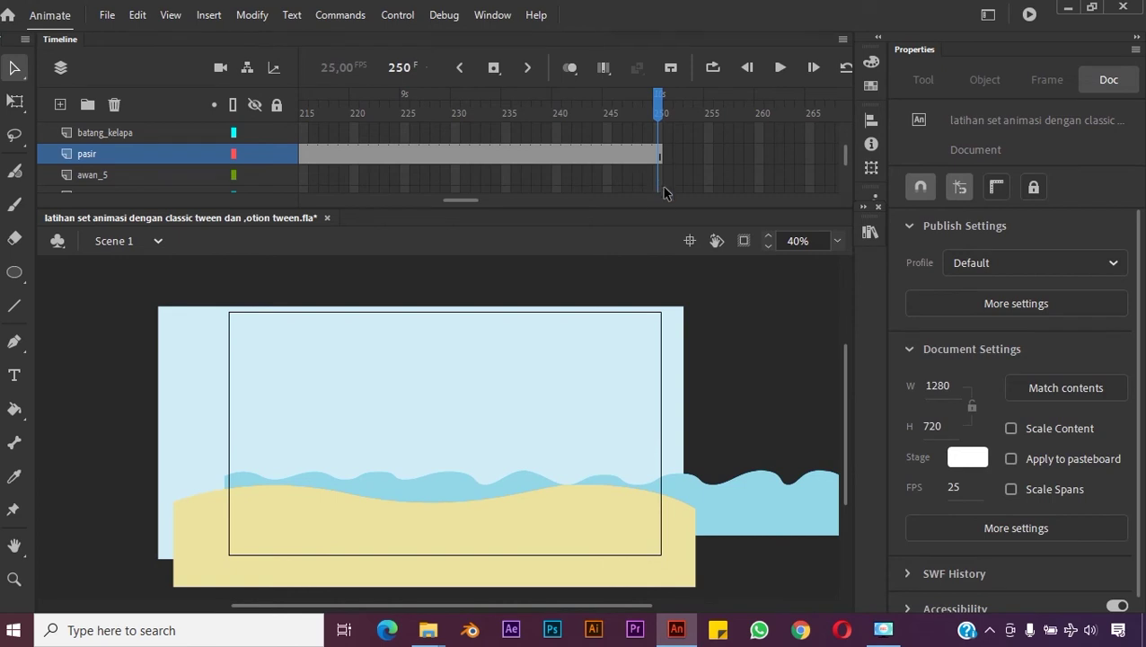
# Step: Examine the awan_5 cloud layer on the timeline at frames 1, 50, 125 and 250
pyautogui.click(658, 133)
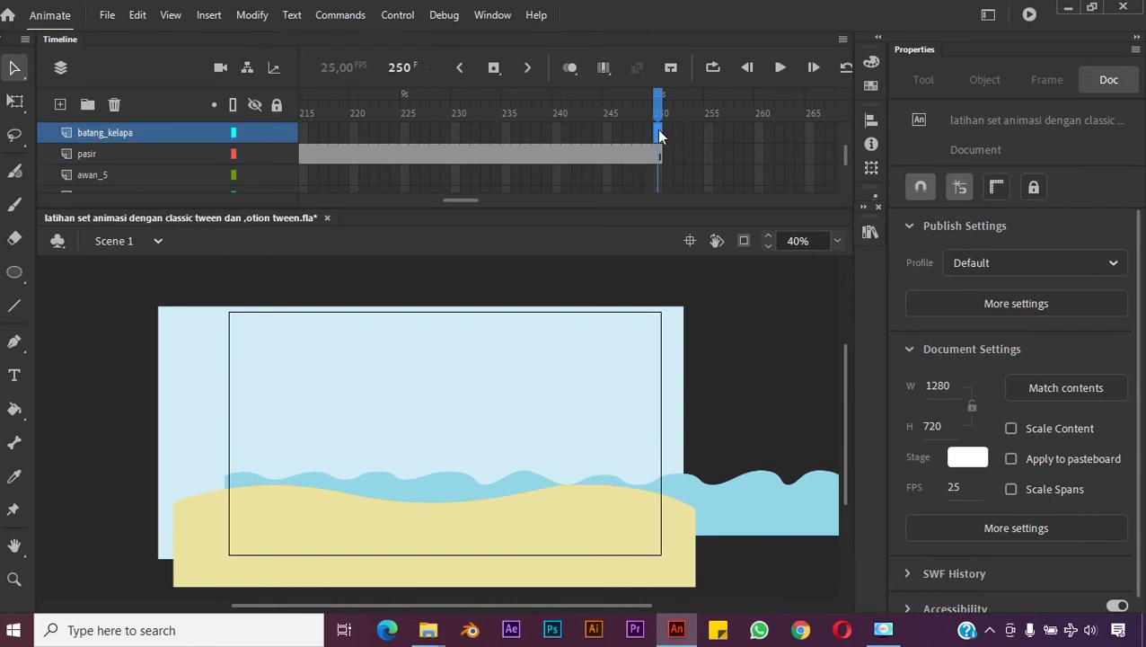
pyautogui.click(657, 175)
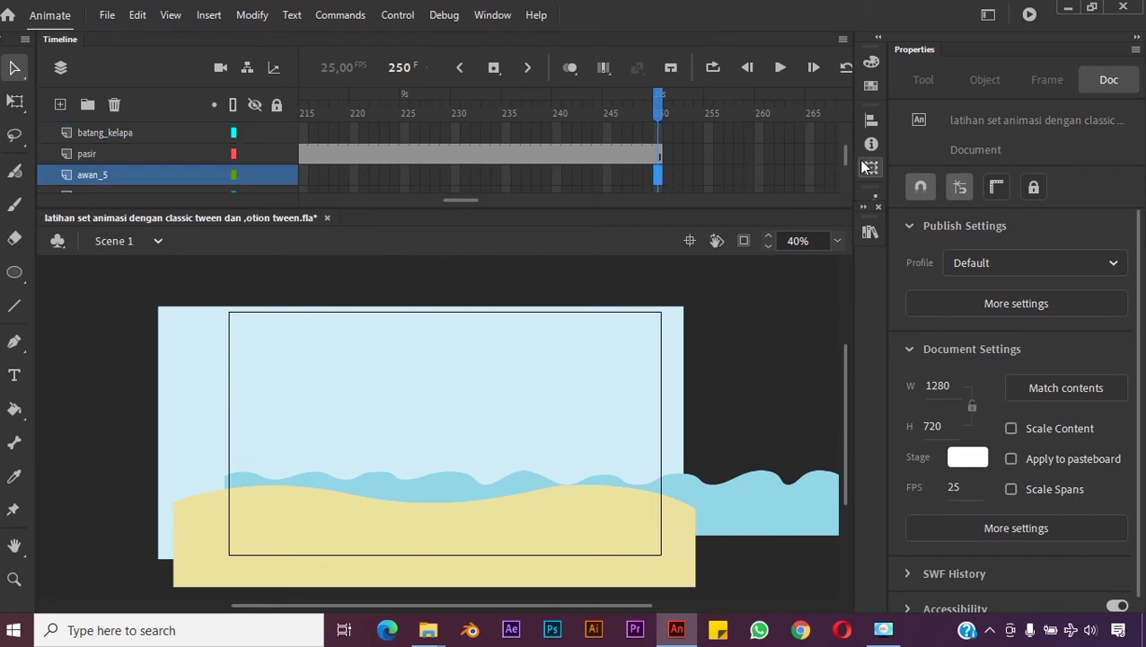
pyautogui.scroll(-1, 847, 161)
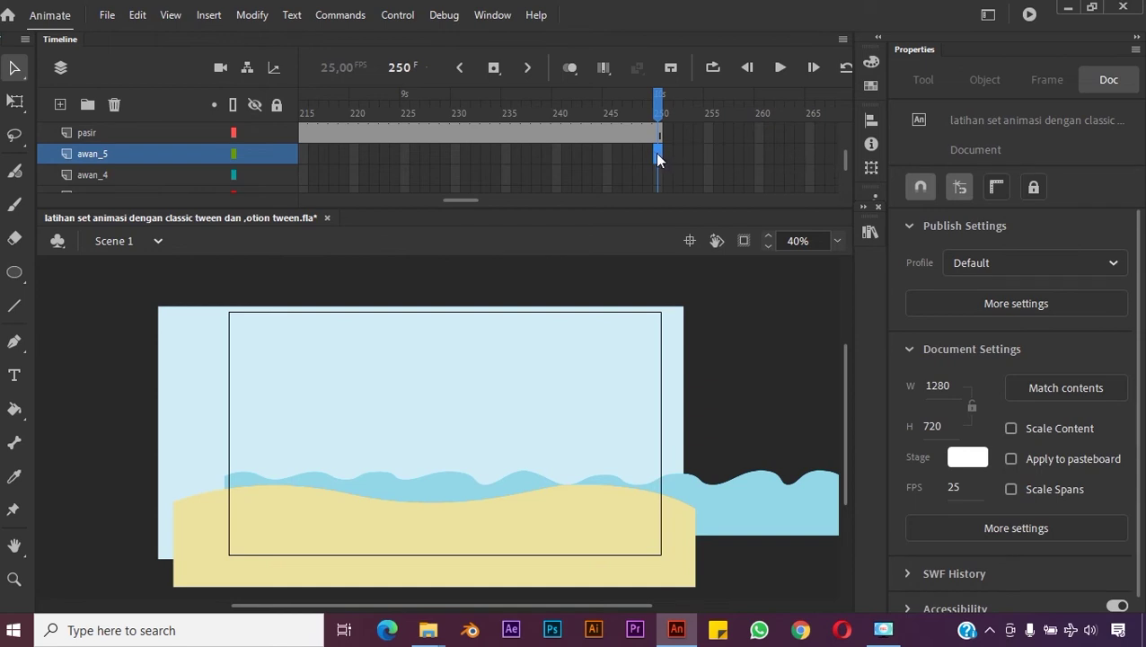
pyautogui.moveTo(465, 202); pyautogui.dragTo(268, 180)
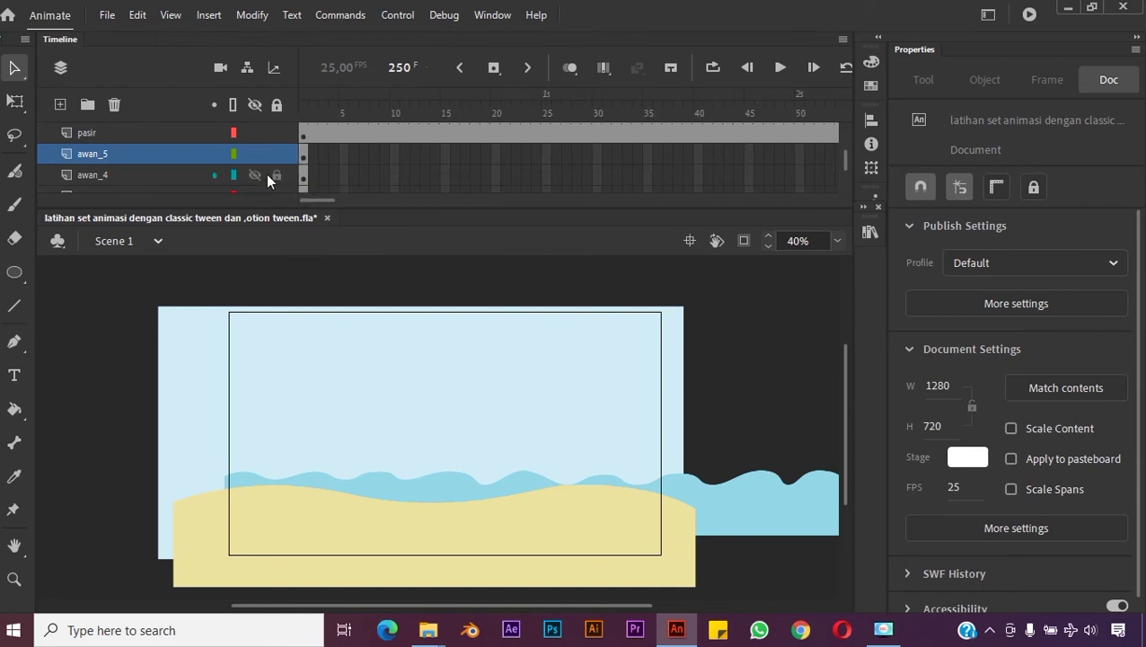
pyautogui.click(302, 154)
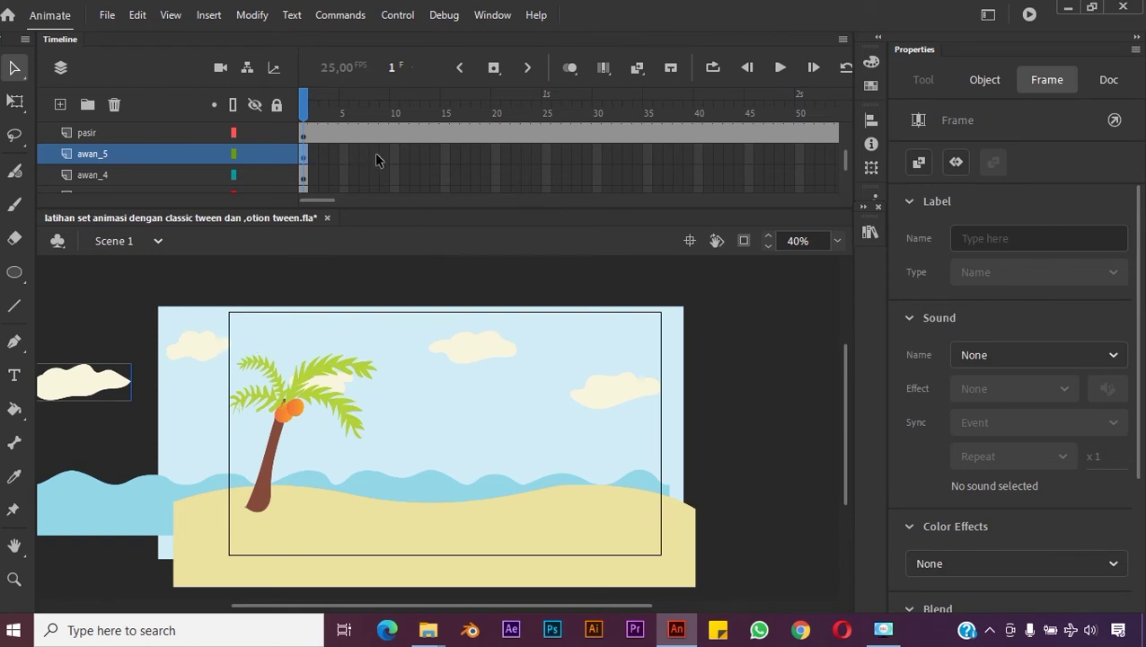
pyautogui.moveTo(323, 200); pyautogui.dragTo(444, 207)
pyautogui.click(588, 155)
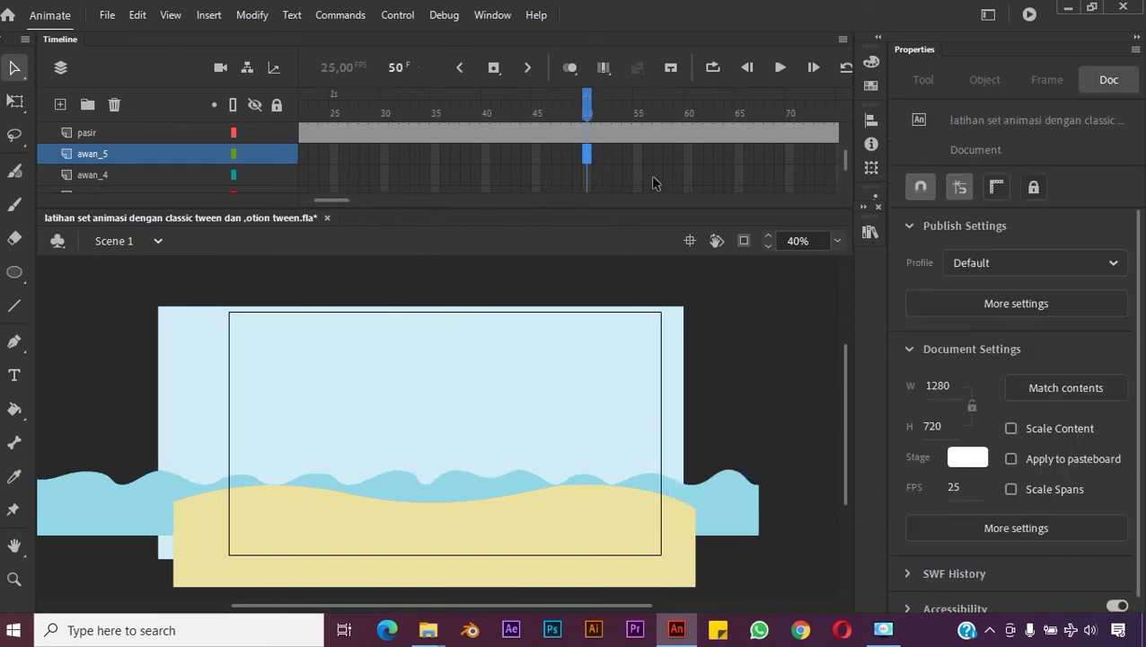
pyautogui.moveTo(351, 203); pyautogui.dragTo(388, 207)
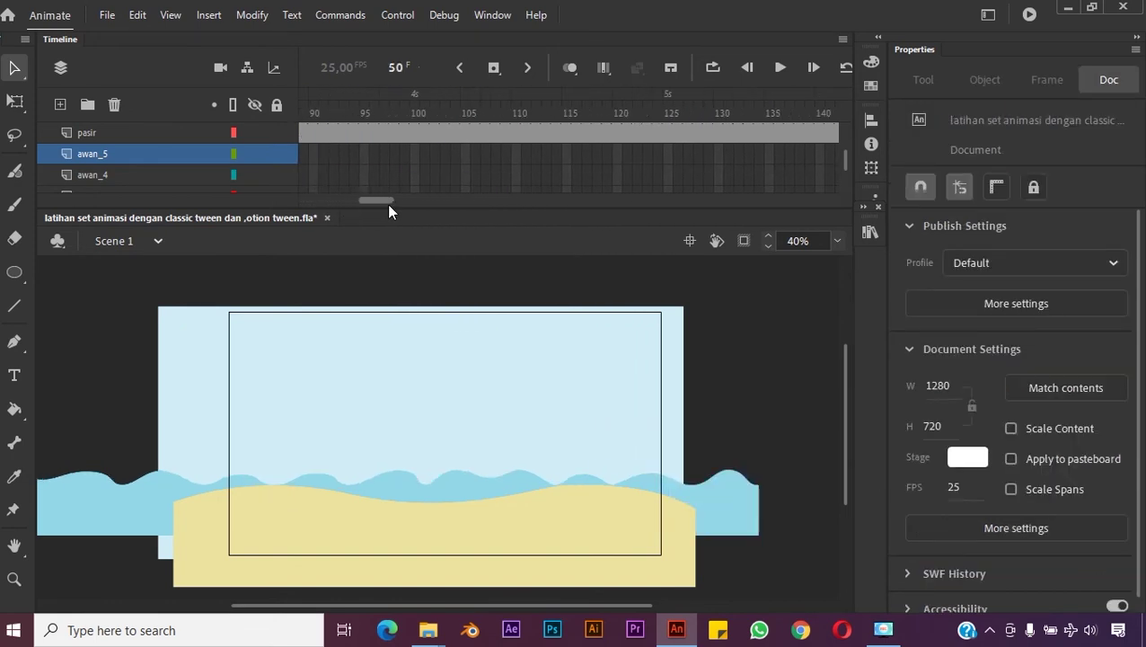
pyautogui.click(668, 159)
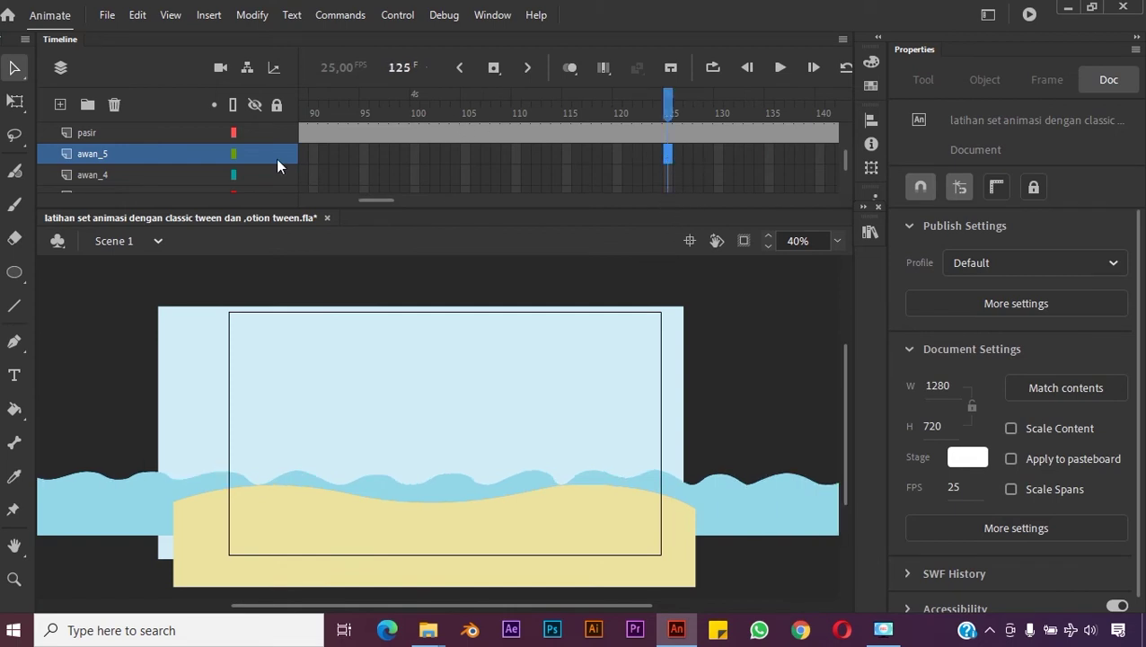
pyautogui.moveTo(378, 206); pyautogui.dragTo(310, 200)
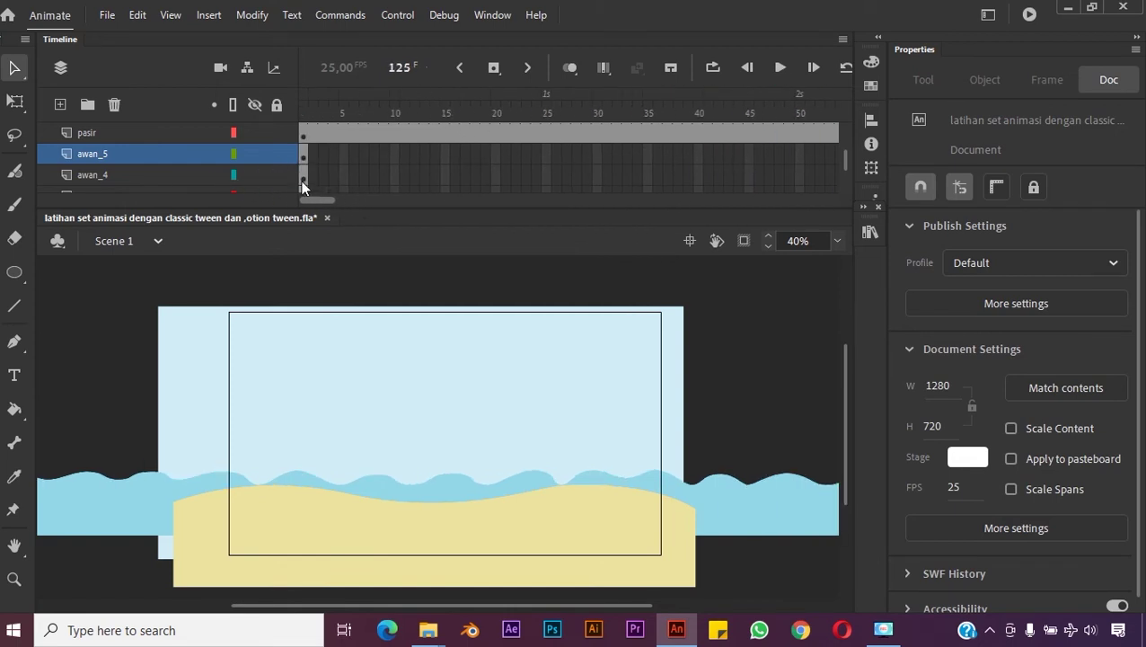
# Step: Create a motion tween on frame 1 of the awan_5 layer, converting the cloud to a symbol
pyautogui.click(304, 153)
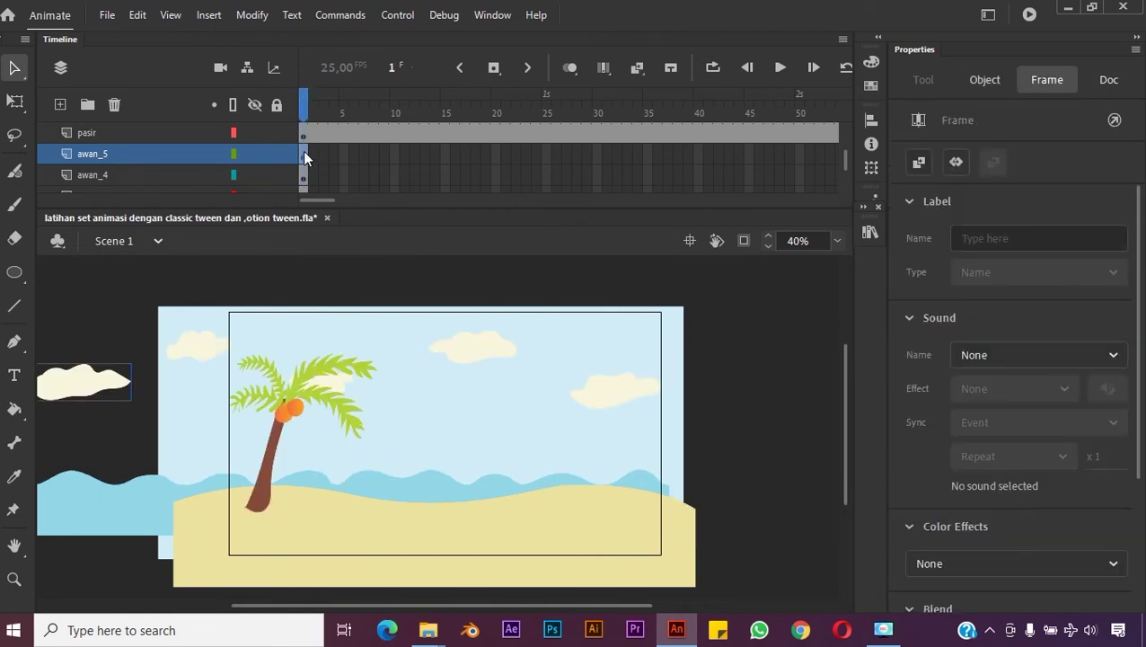
pyautogui.rightClick(303, 151)
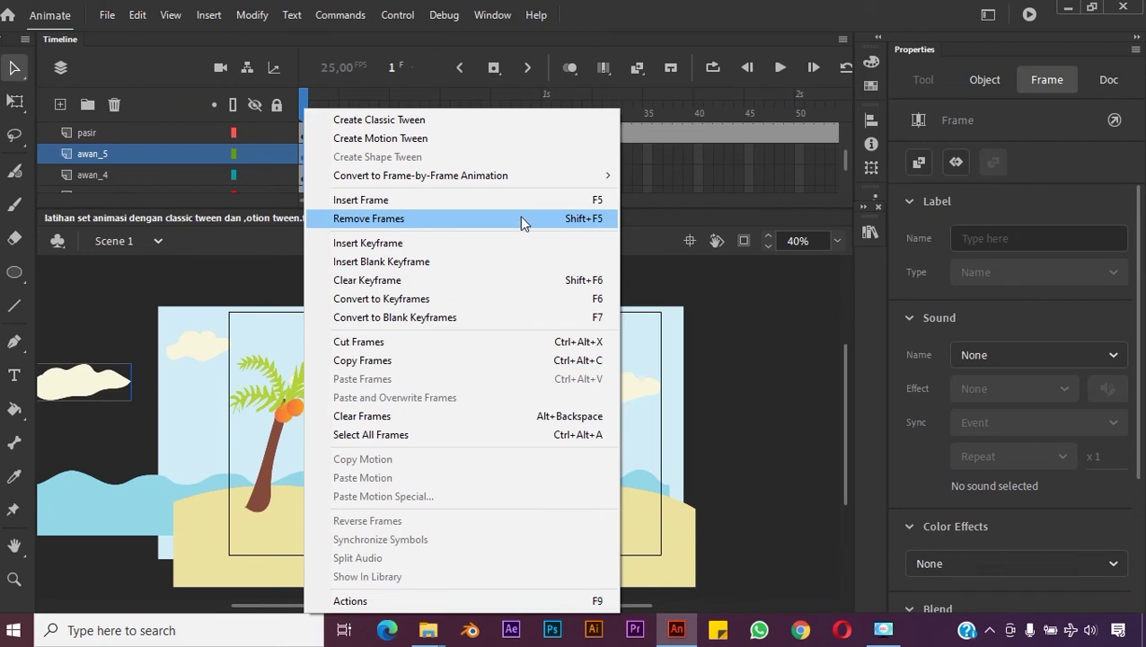
pyautogui.click(489, 140)
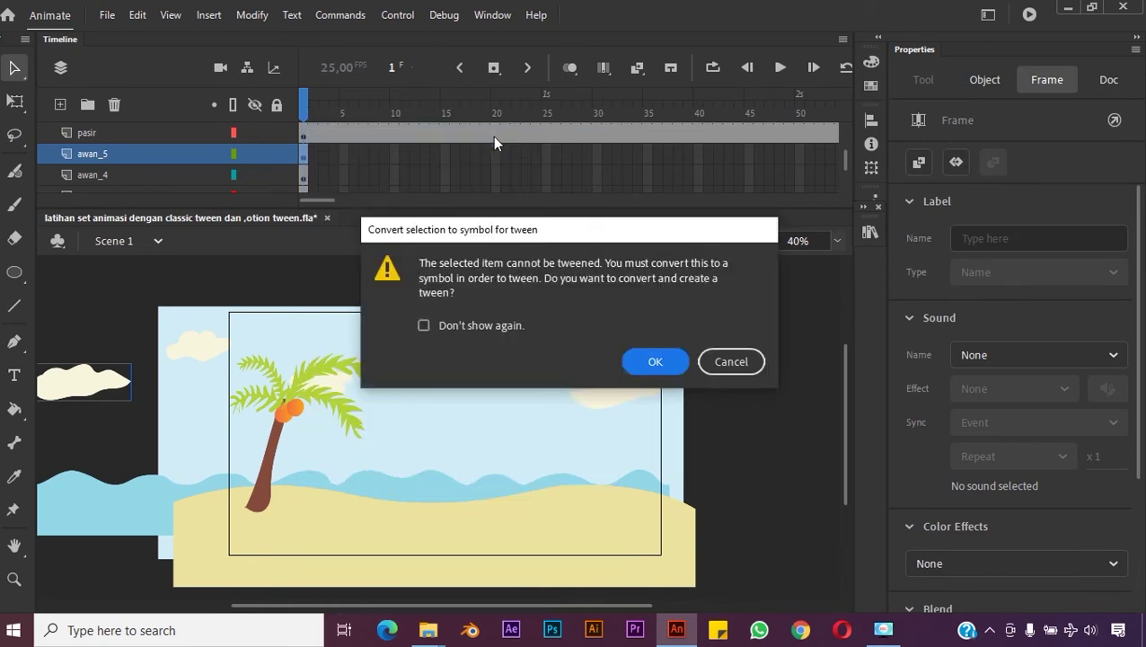
pyautogui.click(655, 361)
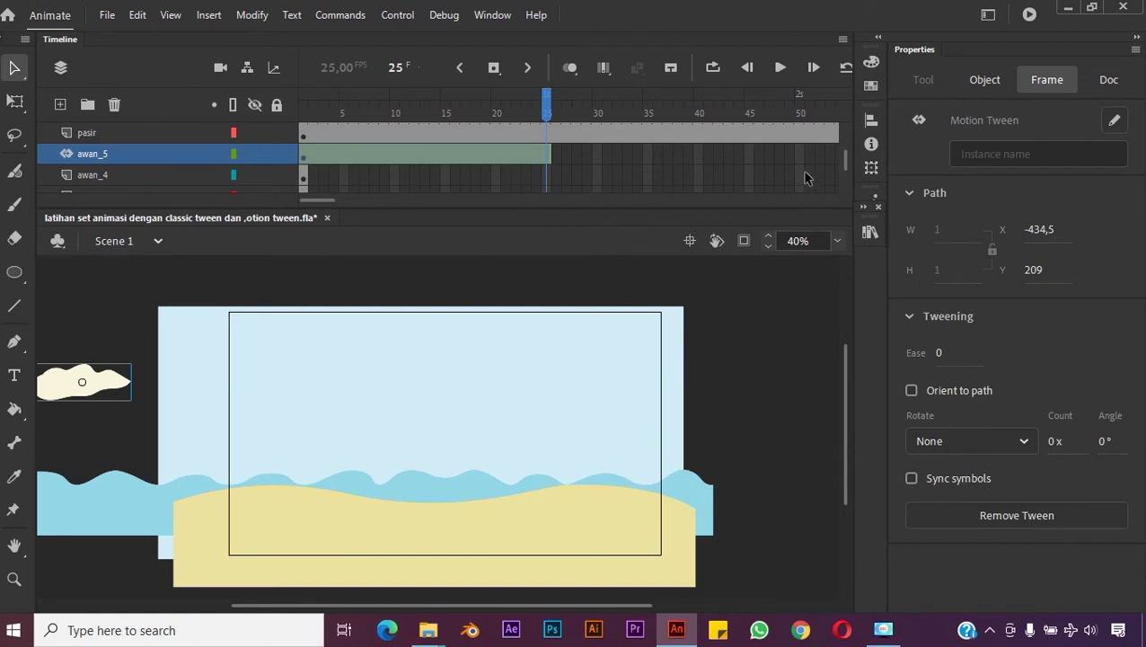
# Step: Insert a keyframe for all properties at frame 125 of the awan_5 motion tween
pyautogui.hscroll(5, 799, 177)
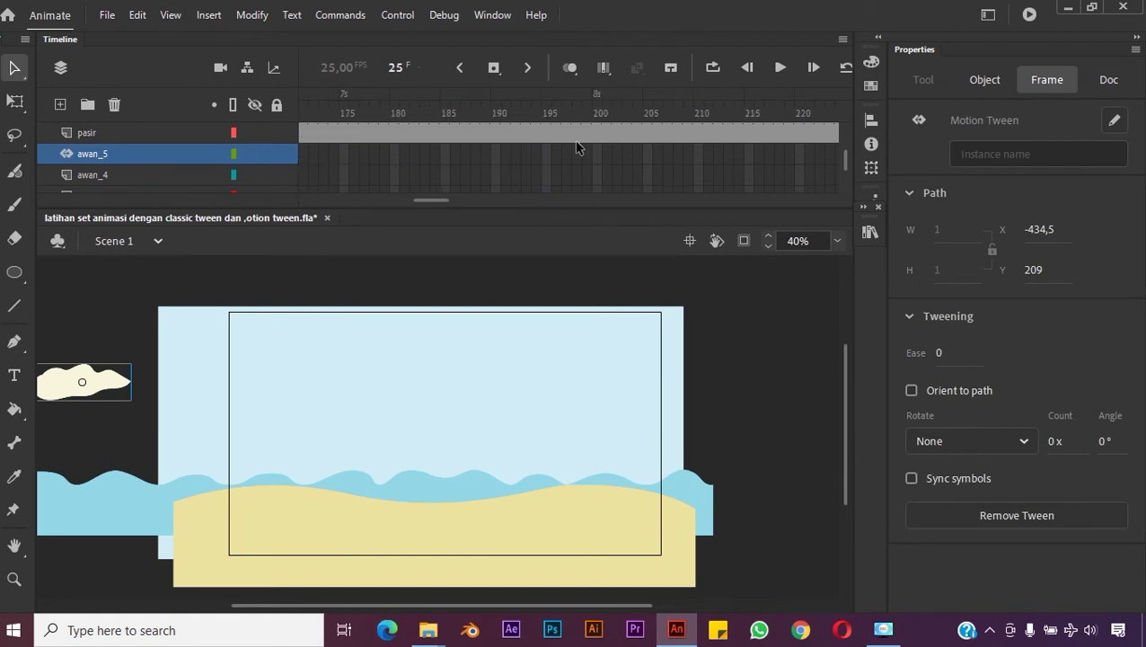
pyautogui.hscroll(-3, 575, 157)
pyautogui.hscroll(-3, 410, 196)
pyautogui.moveTo(404, 200); pyautogui.dragTo(389, 197)
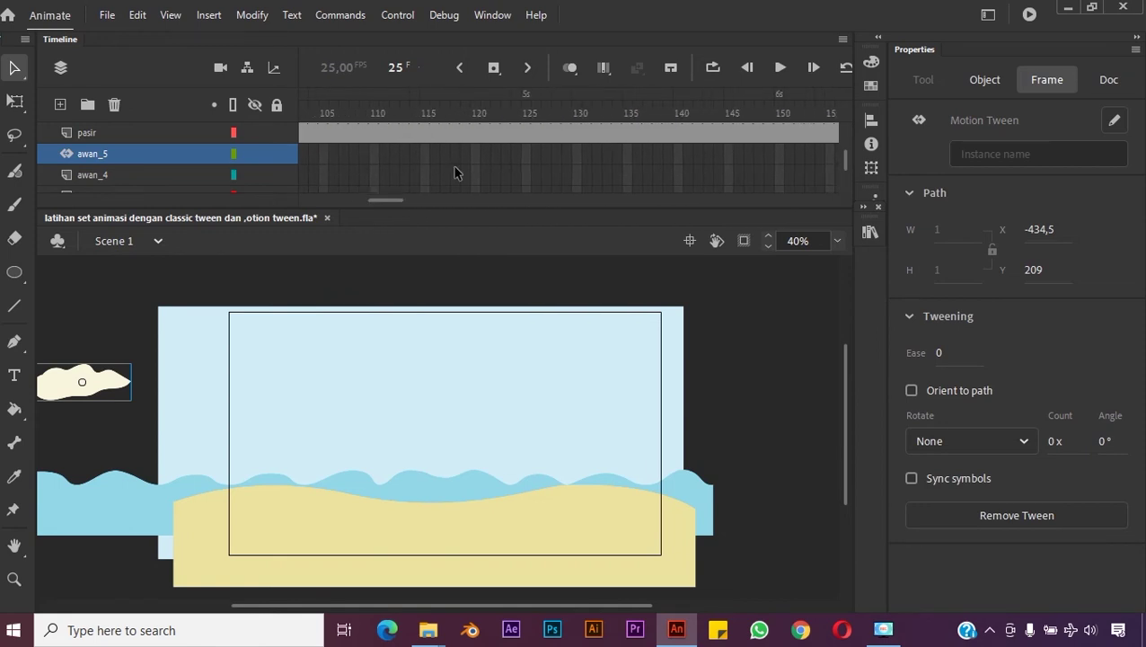
pyautogui.click(527, 155)
pyautogui.rightClick(528, 154)
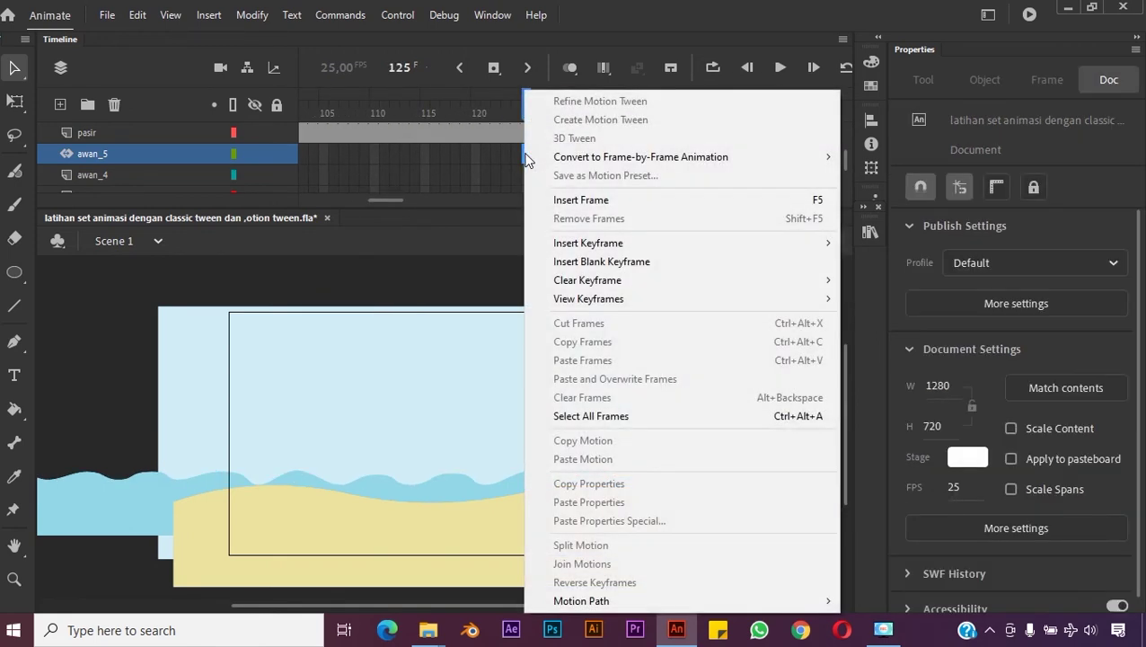
pyautogui.moveTo(610, 244)
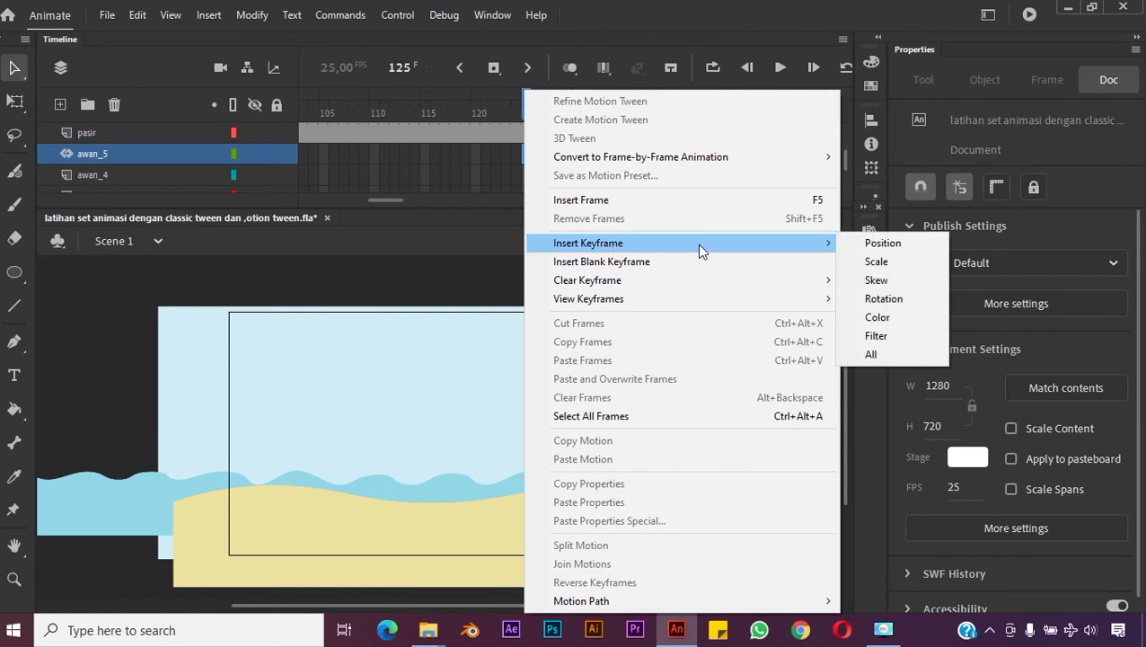
pyautogui.click(875, 354)
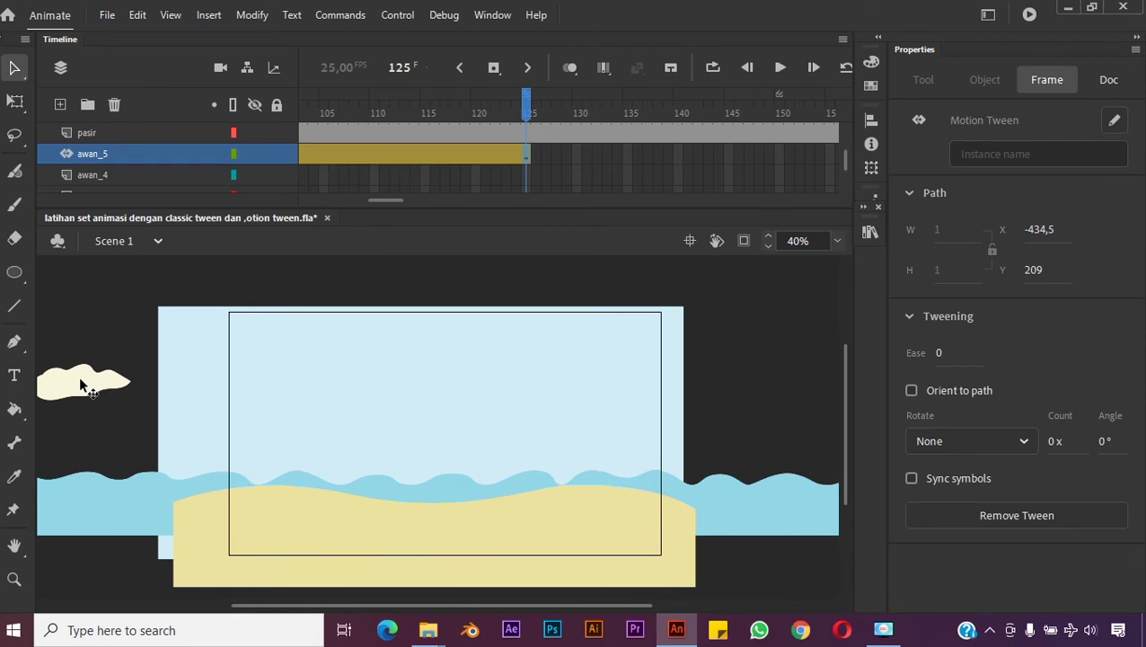
# Step: Move the awan_5 cloud horizontally right onto the sky at frame 125, to about X -68
pyautogui.moveTo(81, 378); pyautogui.dragTo(255, 399)
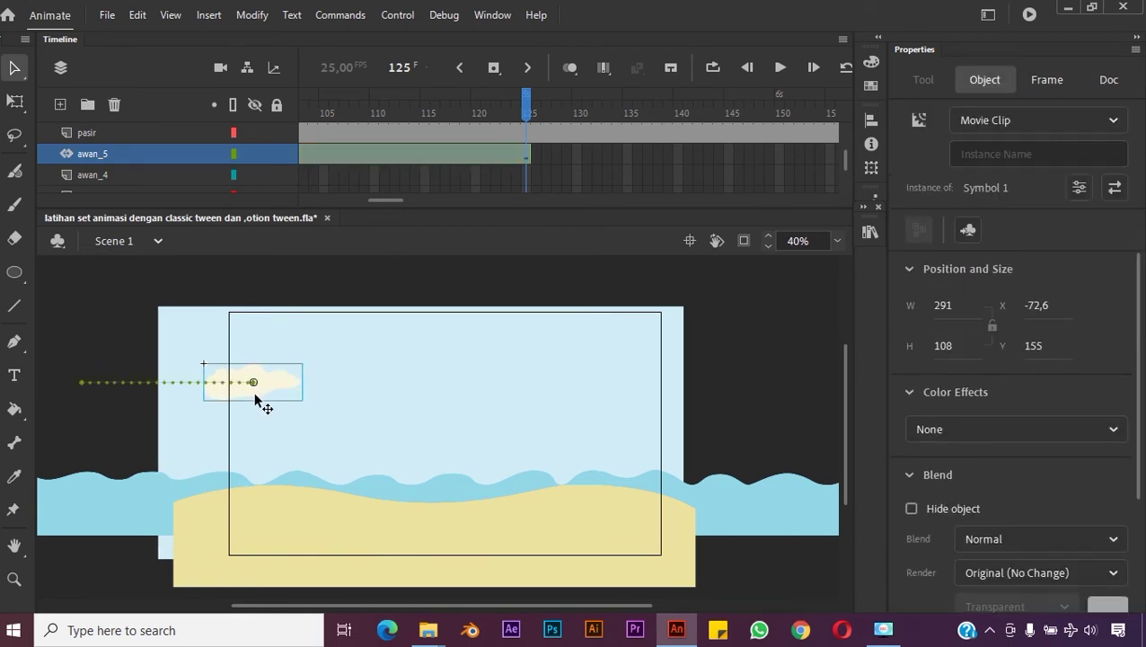
pyautogui.press('shift')
pyautogui.moveTo(289, 389)
pyautogui.mouseDown()
pyautogui.moveTo(261, 384)
pyautogui.moveTo(333, 384)
pyautogui.moveTo(288, 386)
pyautogui.mouseUp()
pyautogui.press('shift')
pyautogui.press('shift')
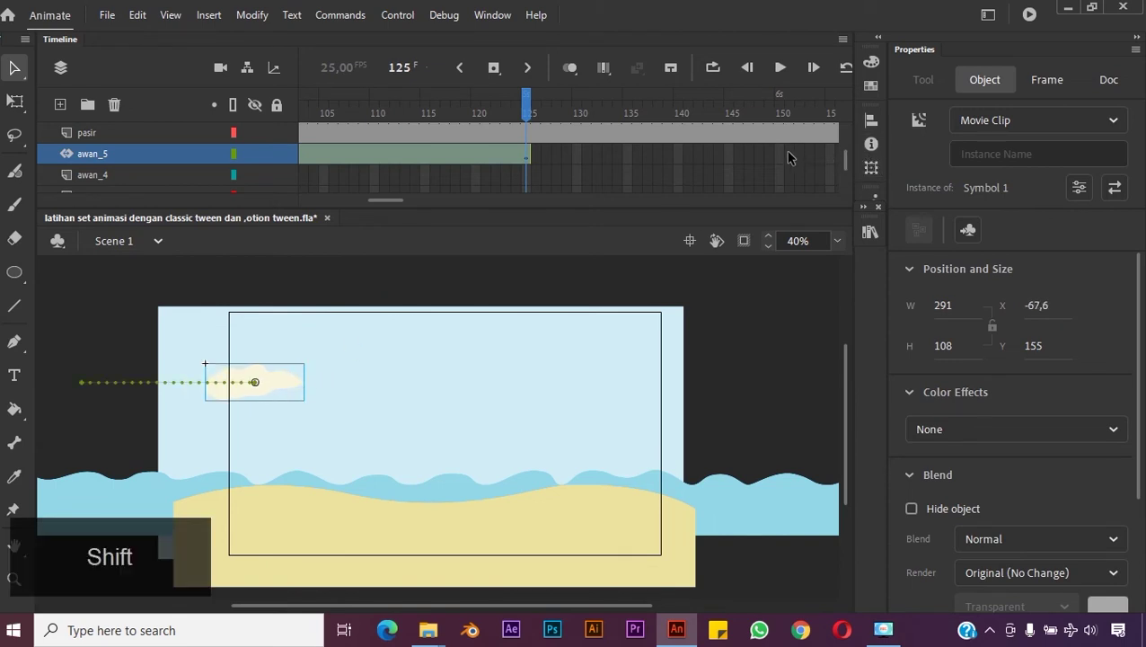
# Step: Insert an all-property keyframe at frame 250 of awan_5 and shift the cloud horizontally right to about X 172
pyautogui.hscroll(5, 781, 155)
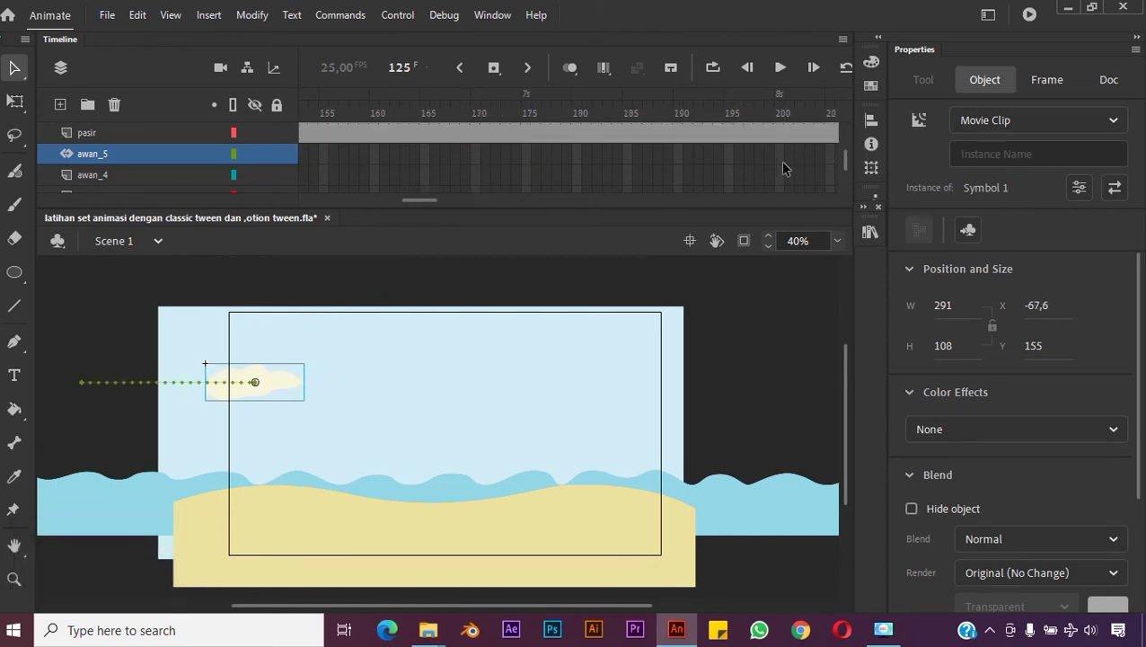
pyautogui.hscroll(7, 782, 163)
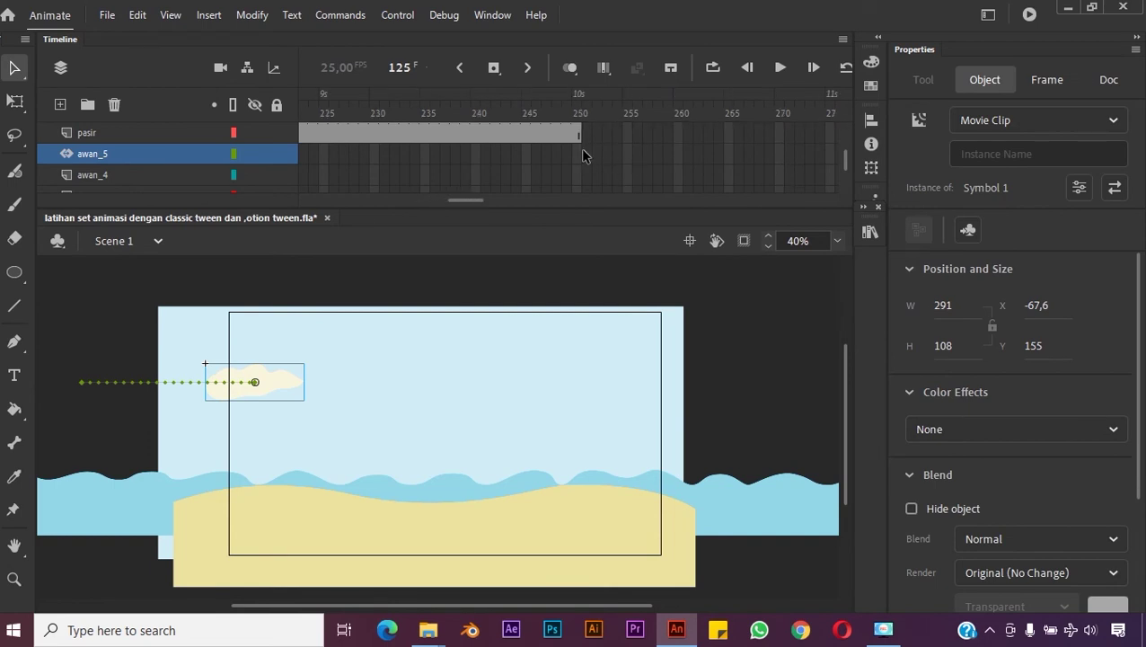
pyautogui.click(578, 154)
pyautogui.rightClick(577, 155)
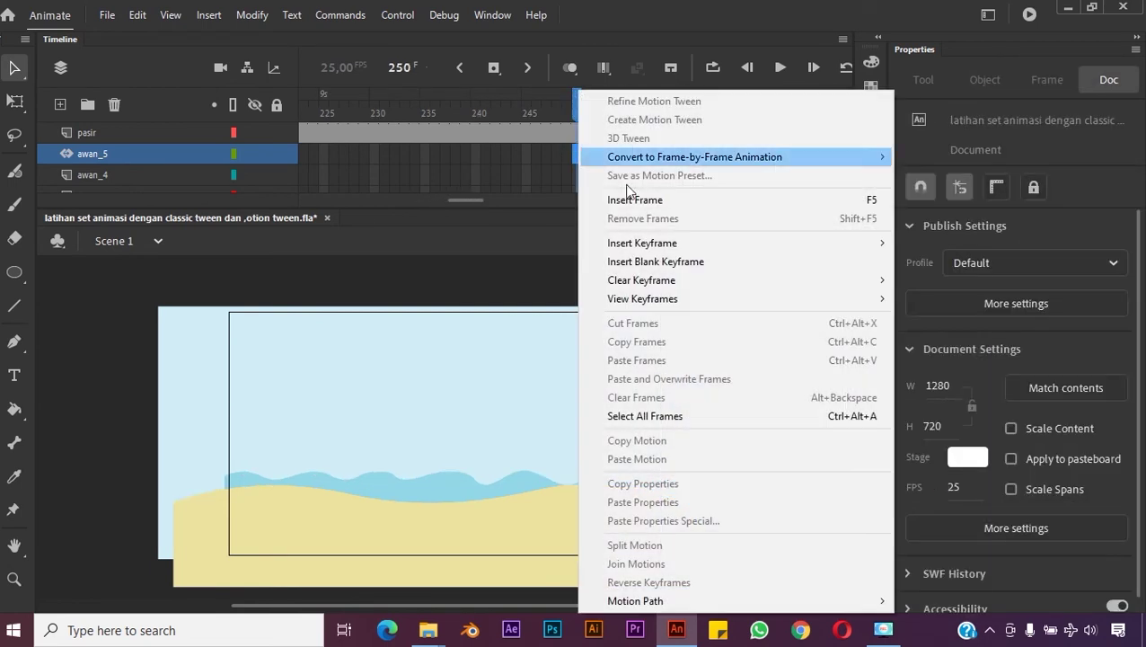
pyautogui.moveTo(661, 242)
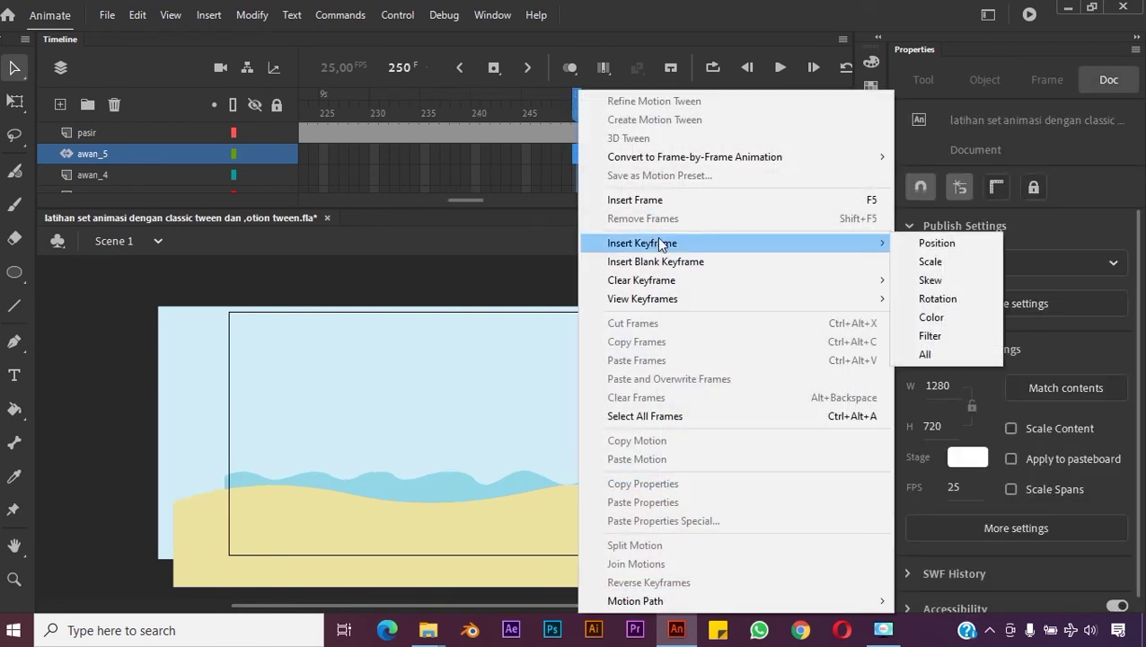
pyautogui.click(926, 354)
pyautogui.moveTo(284, 387); pyautogui.dragTo(366, 391)
pyautogui.press('shift')
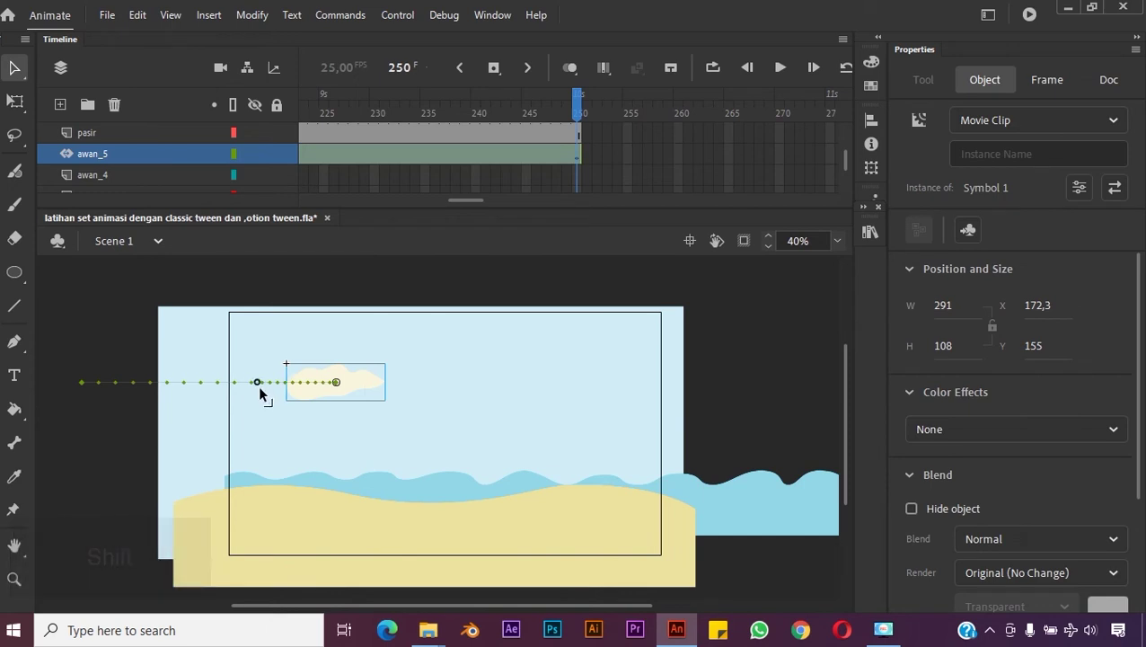
# Step: Bend the awan_5 cloud's motion path into a gentle wave, up in the first half and down in the second, and preview the animation
pyautogui.moveTo(258, 387); pyautogui.dragTo(296, 396)
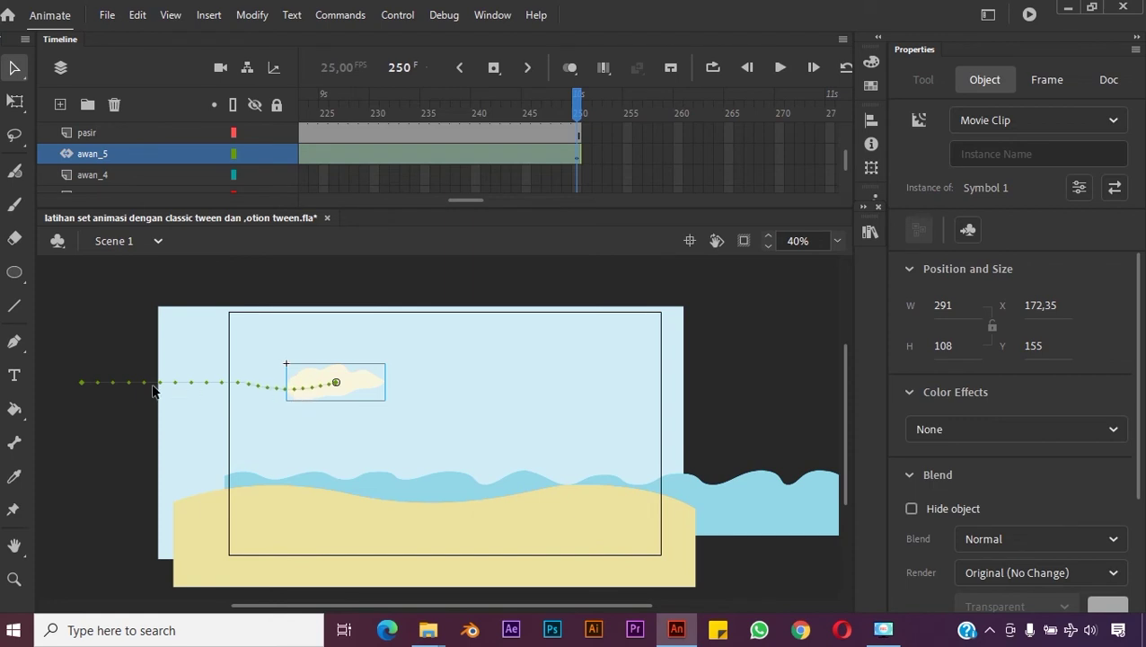
pyautogui.moveTo(159, 384); pyautogui.dragTo(159, 377)
pyautogui.moveTo(580, 109); pyautogui.dragTo(528, 100)
pyautogui.moveTo(453, 93); pyautogui.dragTo(719, 175)
pyautogui.click(780, 68)
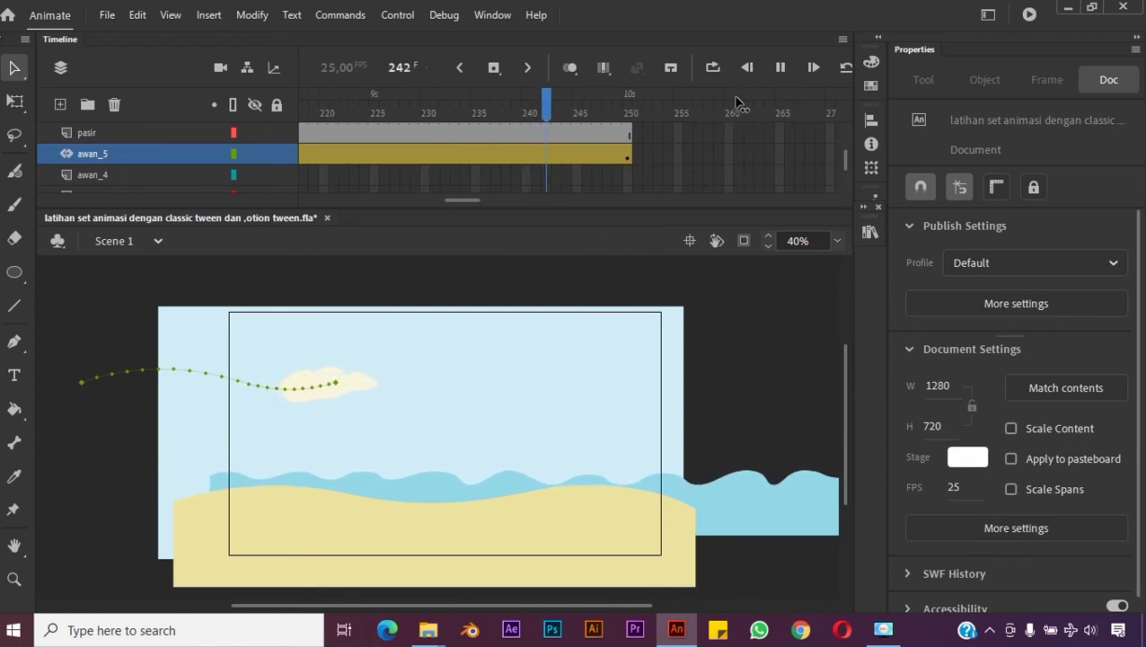
pyautogui.press('space')
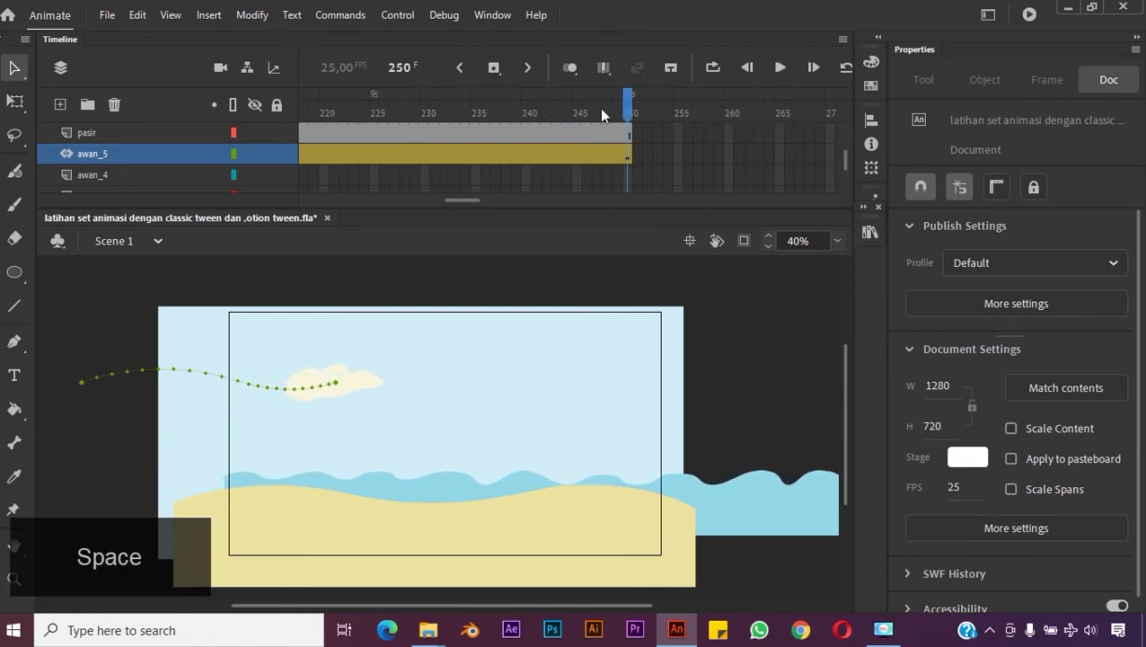
# Step: Create a motion tween on the awan_4 layer at frame 1, converting the cloud to a symbol
pyautogui.click(153, 173)
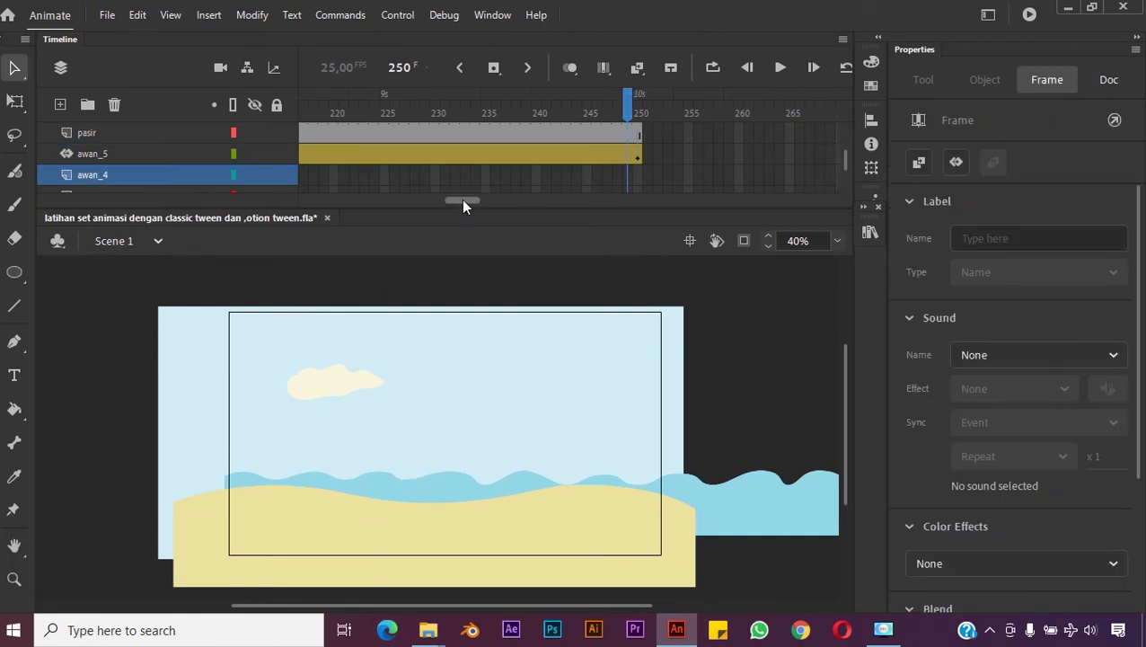
pyautogui.moveTo(461, 199); pyautogui.dragTo(299, 184)
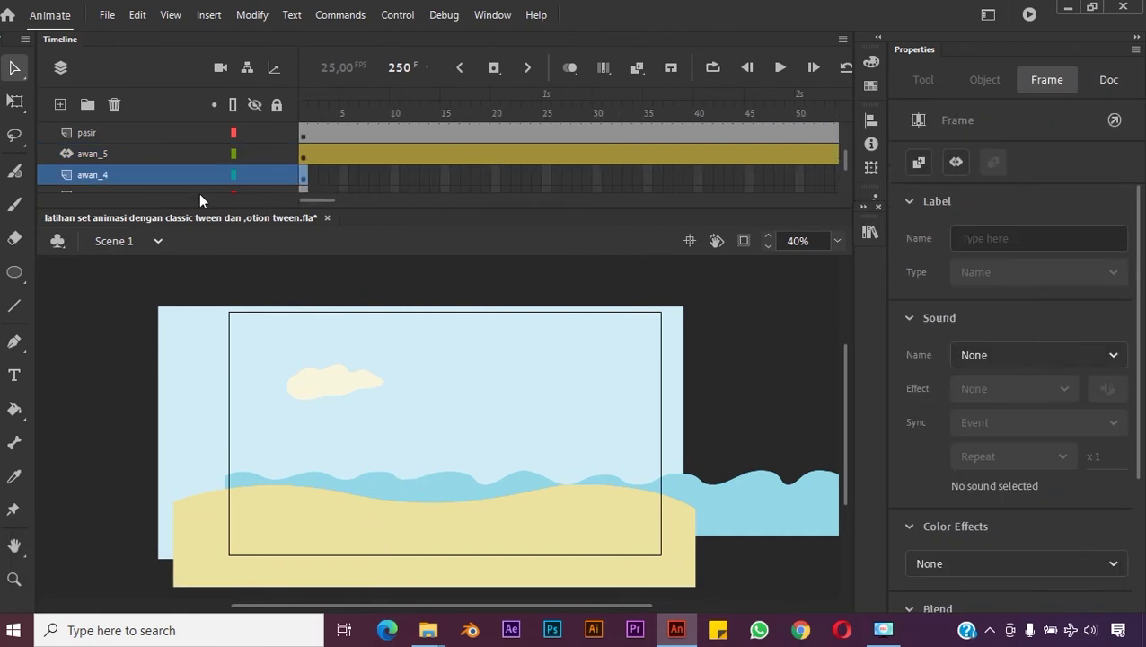
pyautogui.click(303, 178)
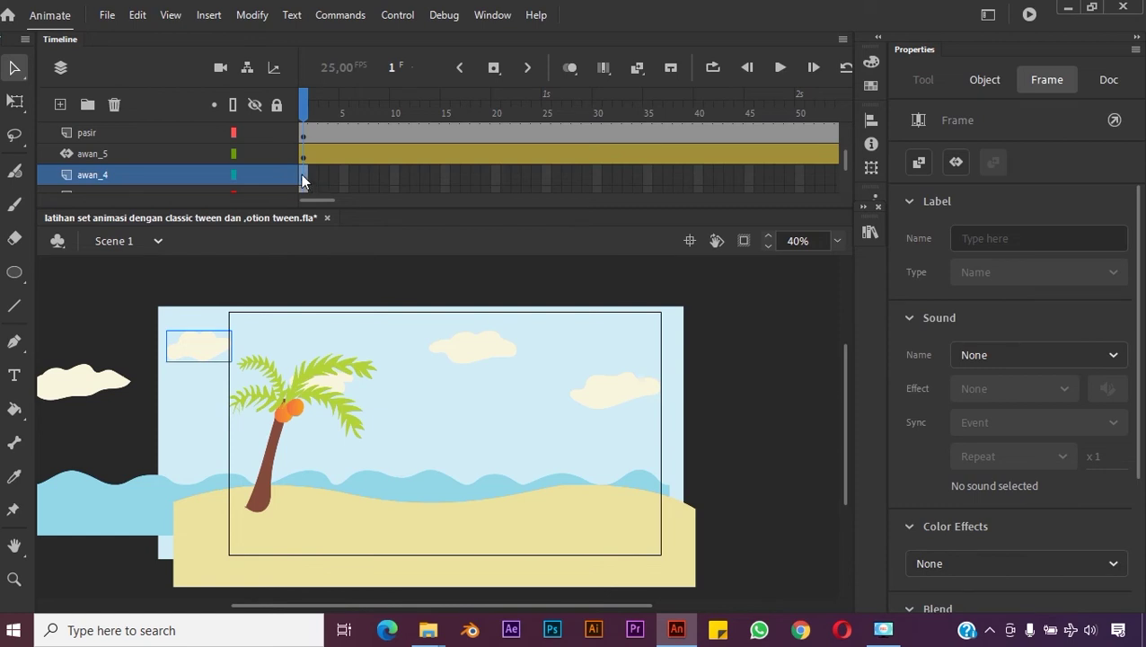
pyautogui.rightClick(304, 182)
pyautogui.moveTo(306, 183)
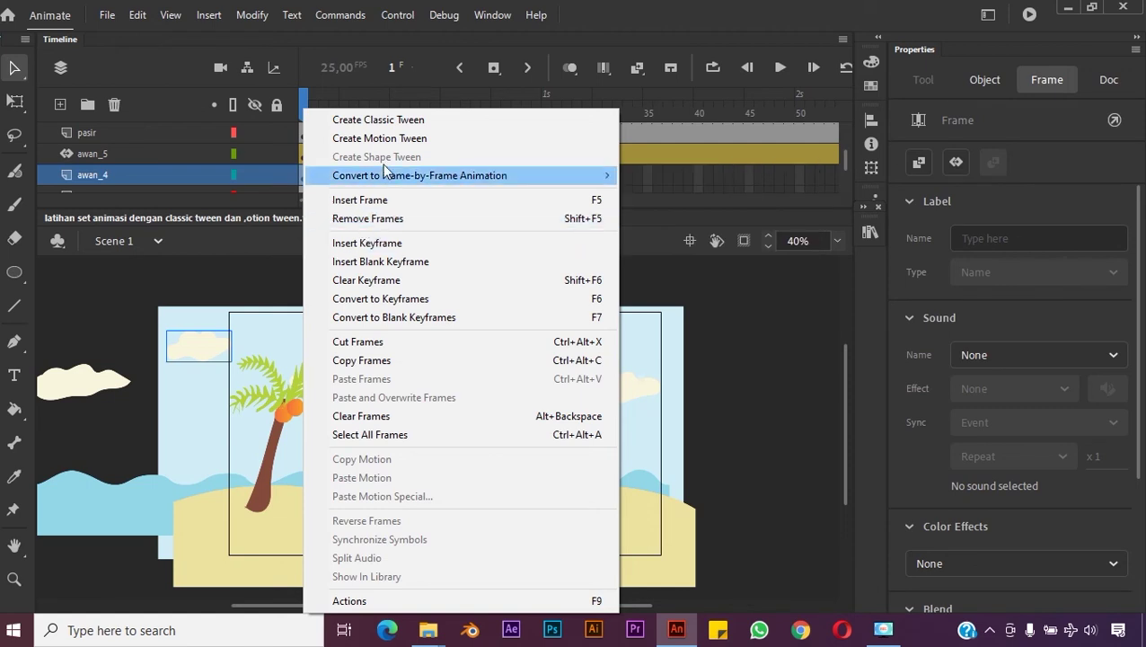
pyautogui.click(399, 139)
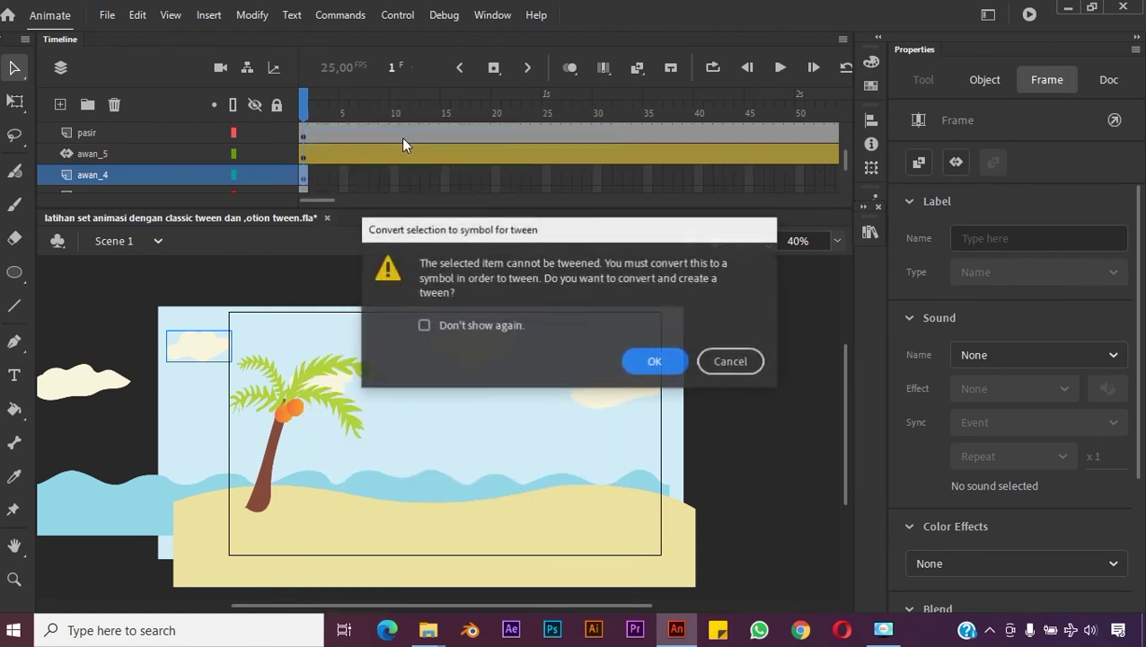
pyautogui.click(658, 362)
# Step: Insert a keyframe for all properties at frame 250 of the awan_4 motion tween
pyautogui.moveTo(332, 201); pyautogui.dragTo(482, 212)
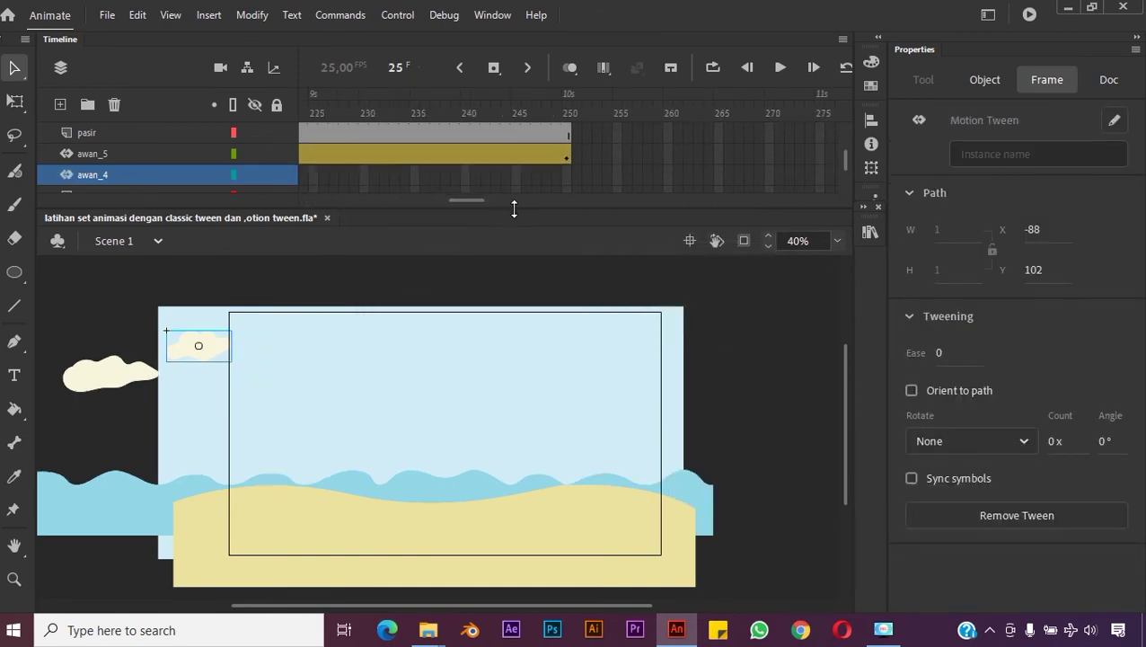
pyautogui.click(568, 169)
pyautogui.rightClick(567, 169)
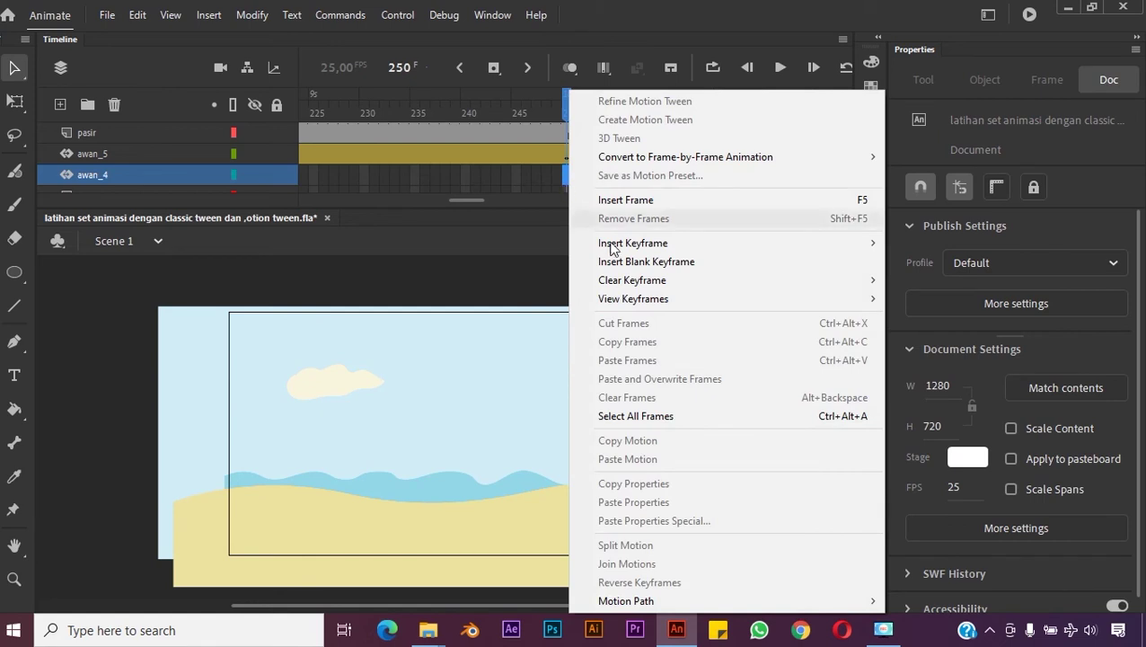
pyautogui.moveTo(773, 247)
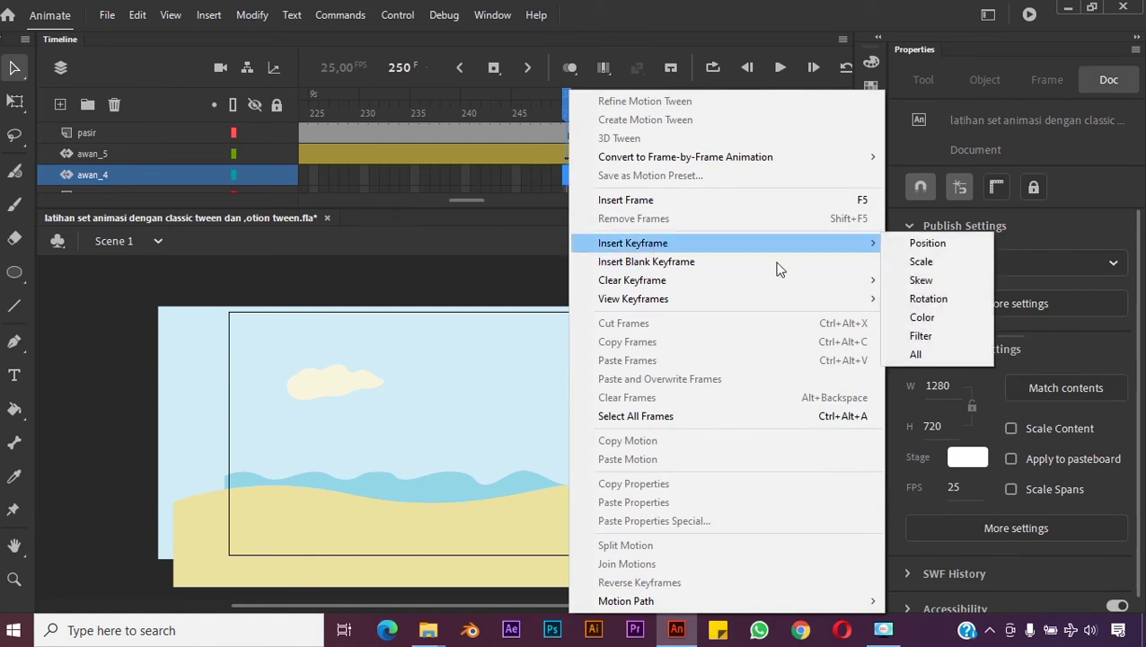
pyautogui.click(914, 354)
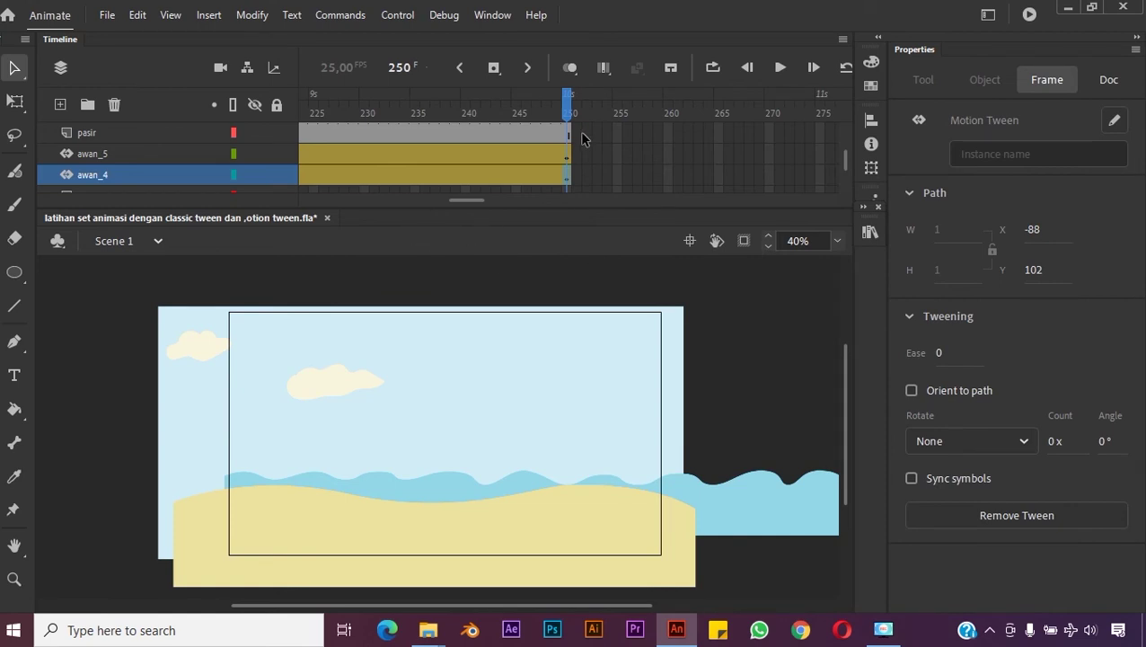
# Step: Move the awan_4 cloud horizontally right across the sky at frame 250, to about X 496
pyautogui.moveTo(568, 108); pyautogui.dragTo(146, 94)
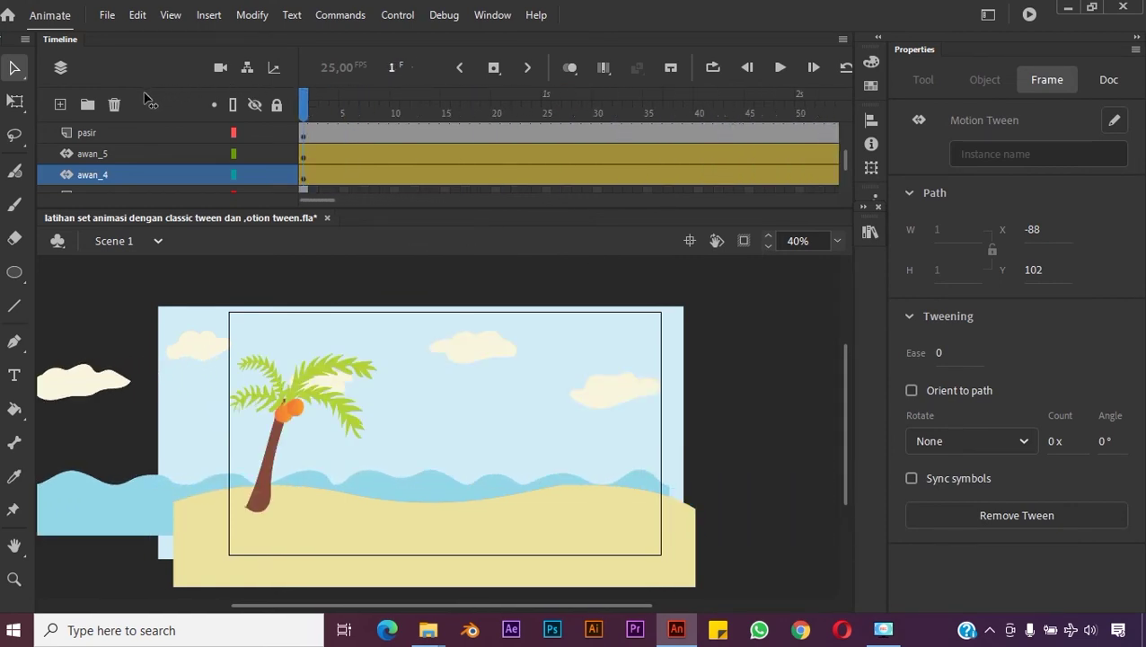
pyautogui.moveTo(305, 101); pyautogui.dragTo(668, 183)
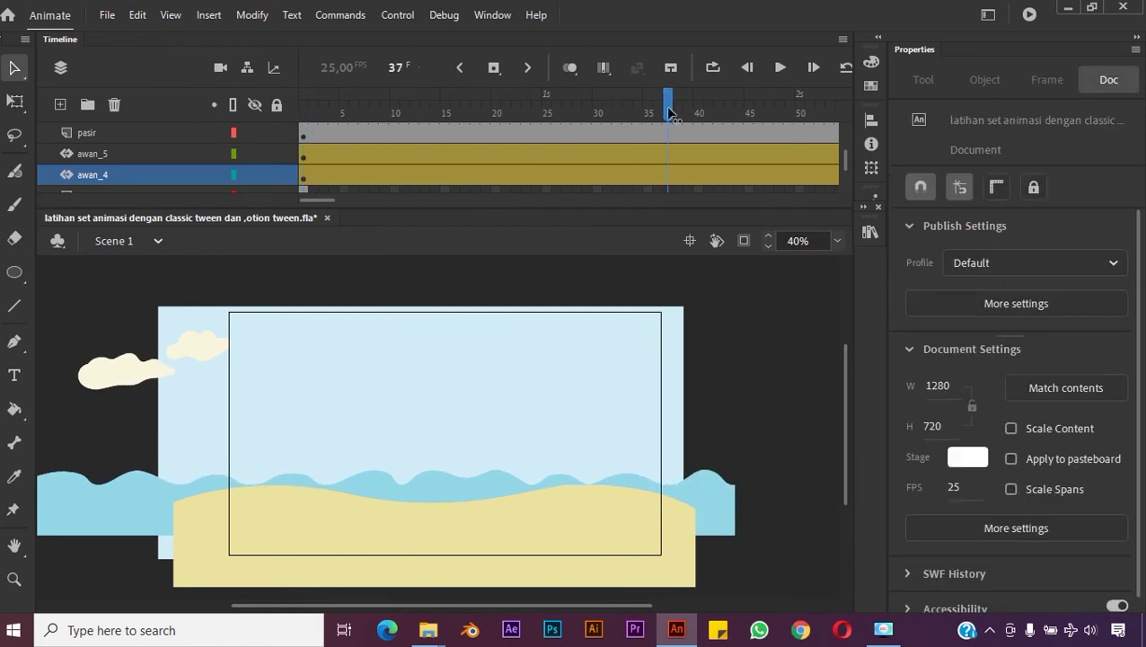
pyautogui.moveTo(669, 113); pyautogui.dragTo(697, 156)
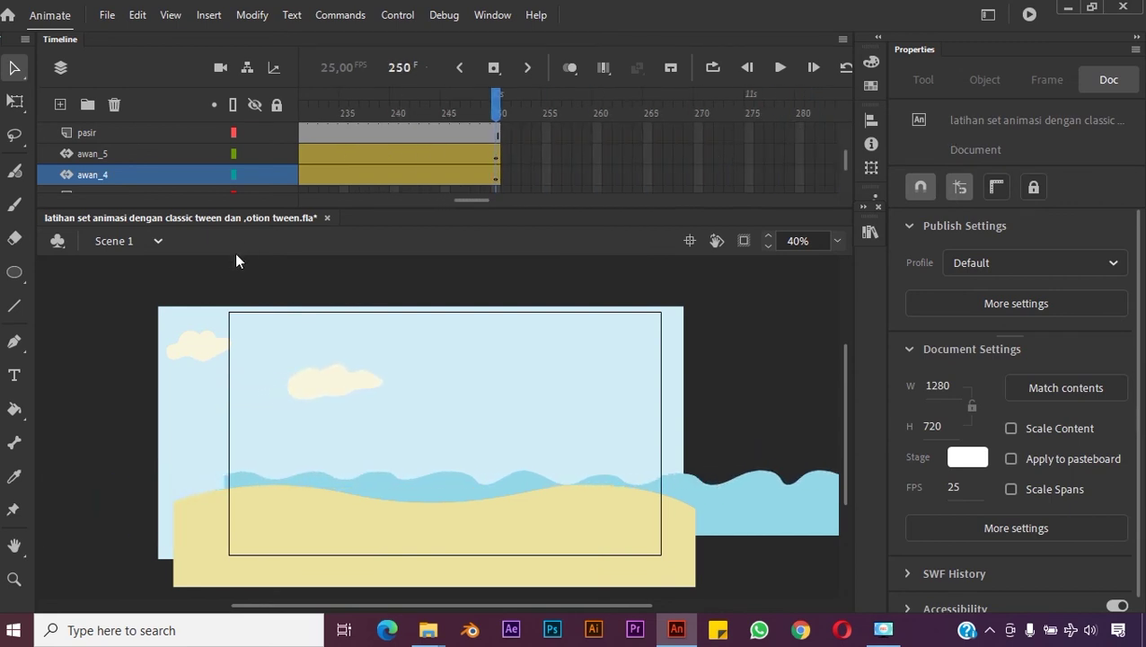
pyautogui.click(496, 178)
pyautogui.moveTo(216, 348); pyautogui.dragTo(444, 357)
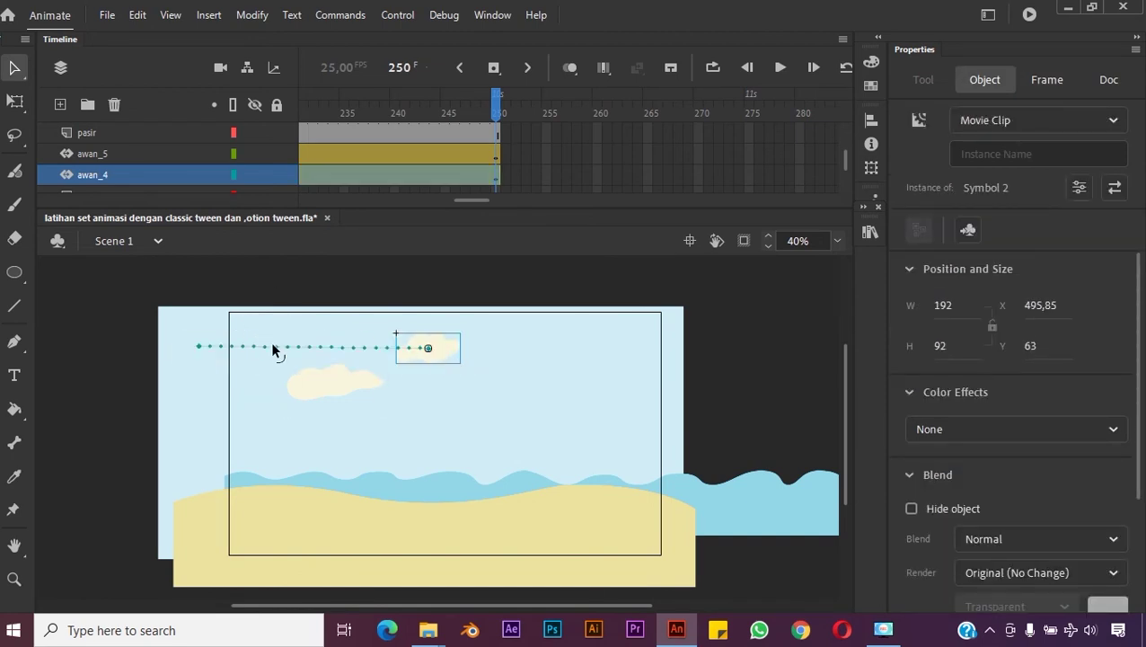
# Step: Bend the awan_4 cloud's motion path downward into a shallow arc and scrub back through the last frames
pyautogui.moveTo(260, 346); pyautogui.dragTo(246, 350)
pyautogui.moveTo(365, 356)
pyautogui.mouseDown()
pyautogui.moveTo(307, 351)
pyautogui.moveTo(362, 357)
pyautogui.mouseUp()
pyautogui.moveTo(495, 101); pyautogui.dragTo(409, 99)
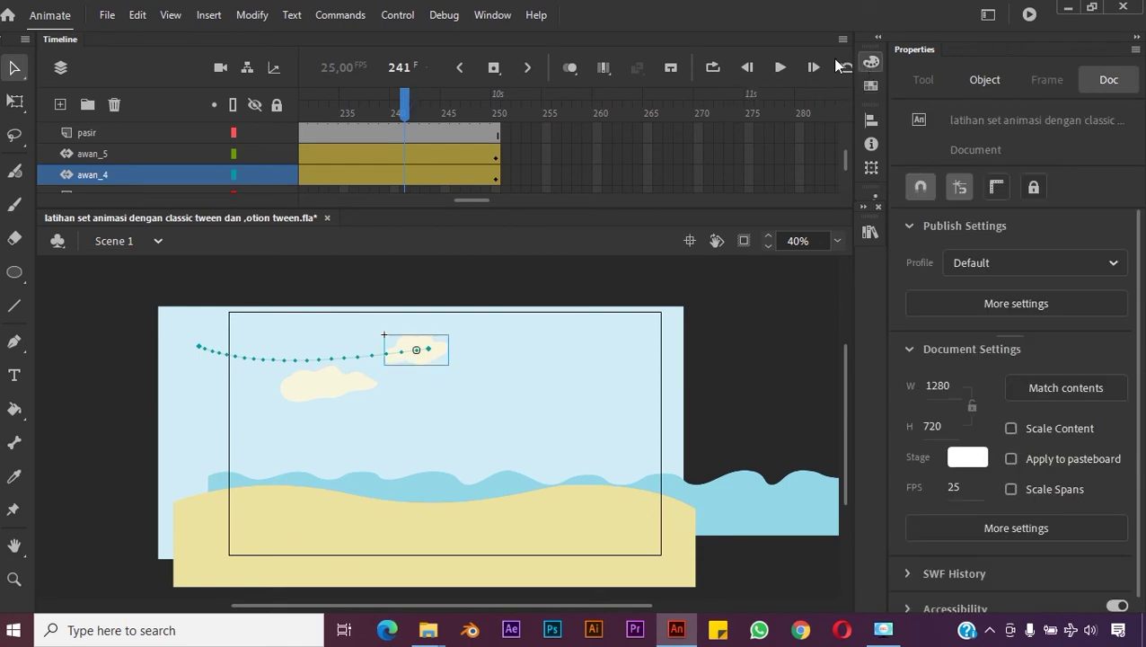
# Step: Play back the timeline to examine how the awan_4 cloud moves along its curved path
pyautogui.click(749, 67)
pyautogui.click(746, 67)
pyautogui.click(780, 68)
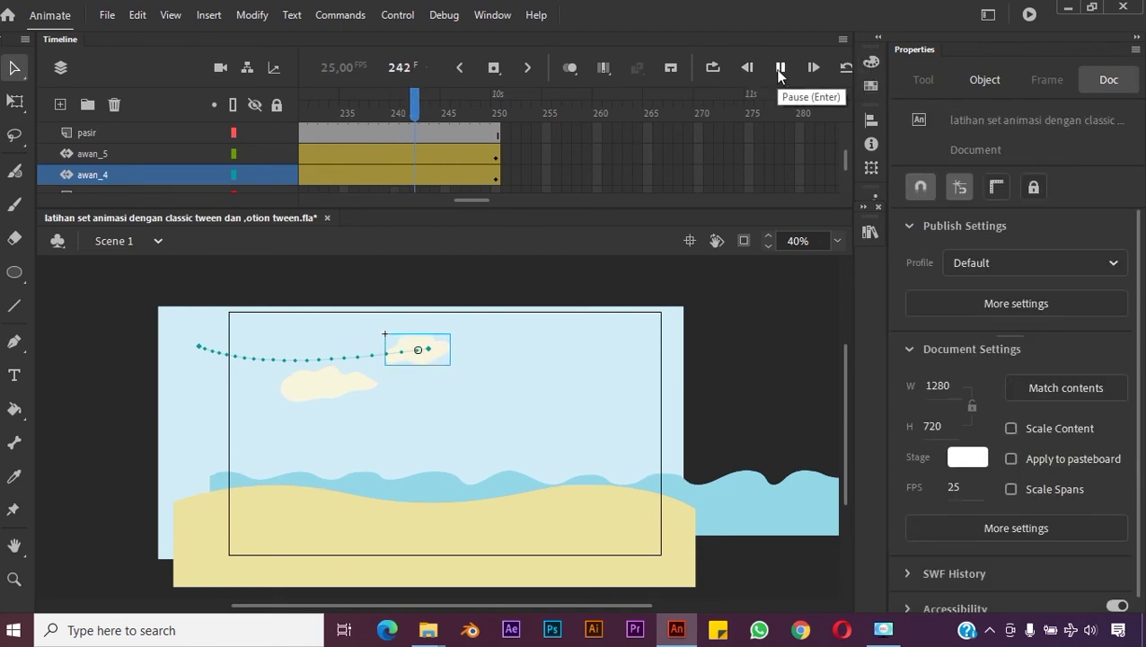
pyautogui.click(780, 68)
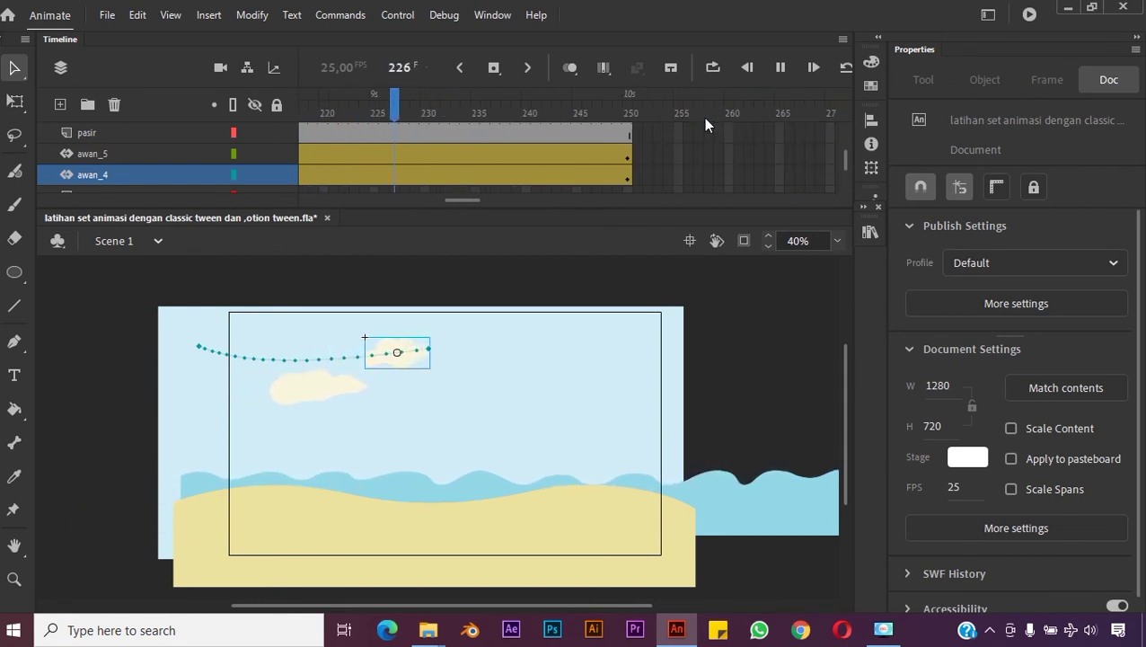
pyautogui.click(781, 68)
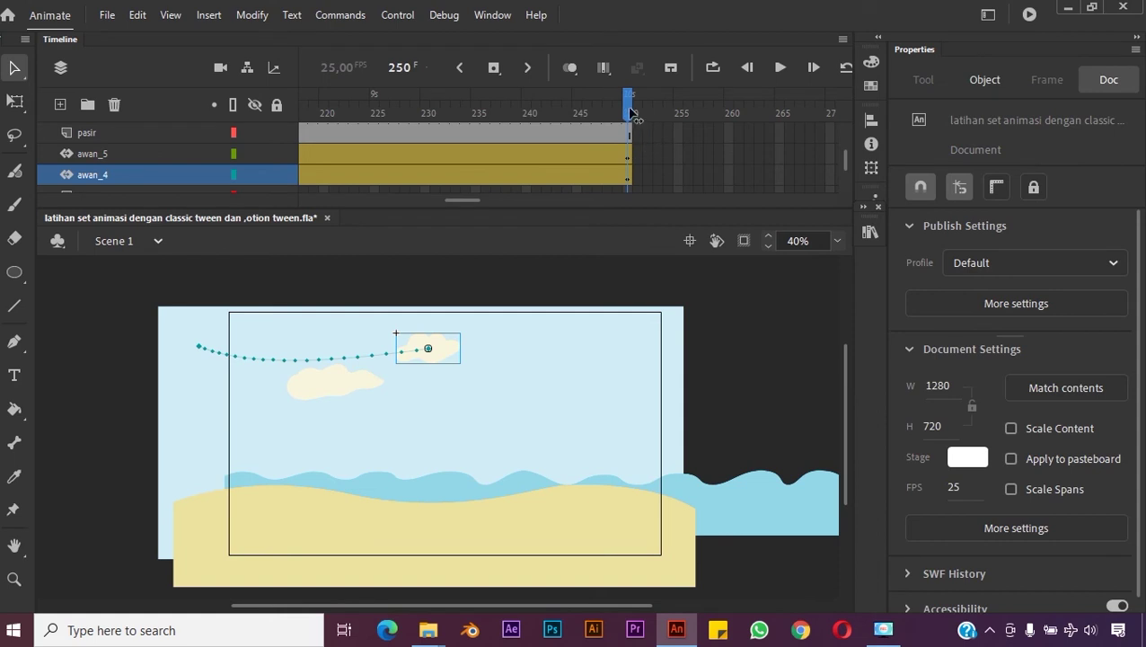
pyautogui.moveTo(631, 111); pyautogui.dragTo(416, 128)
pyautogui.press('space')
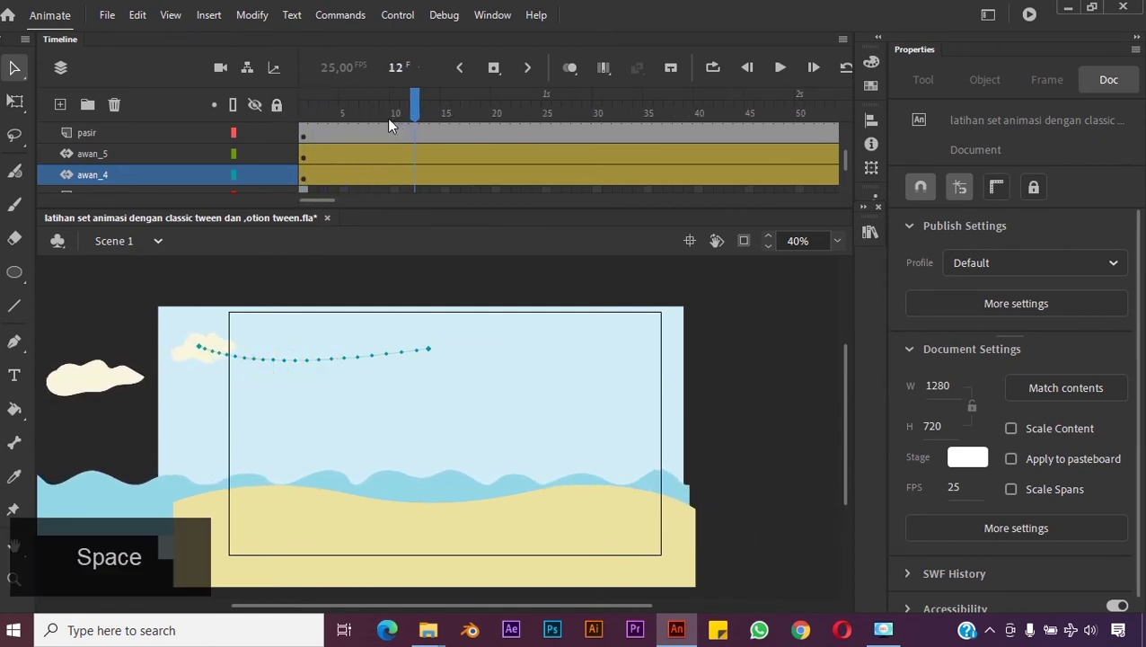
pyautogui.click(781, 68)
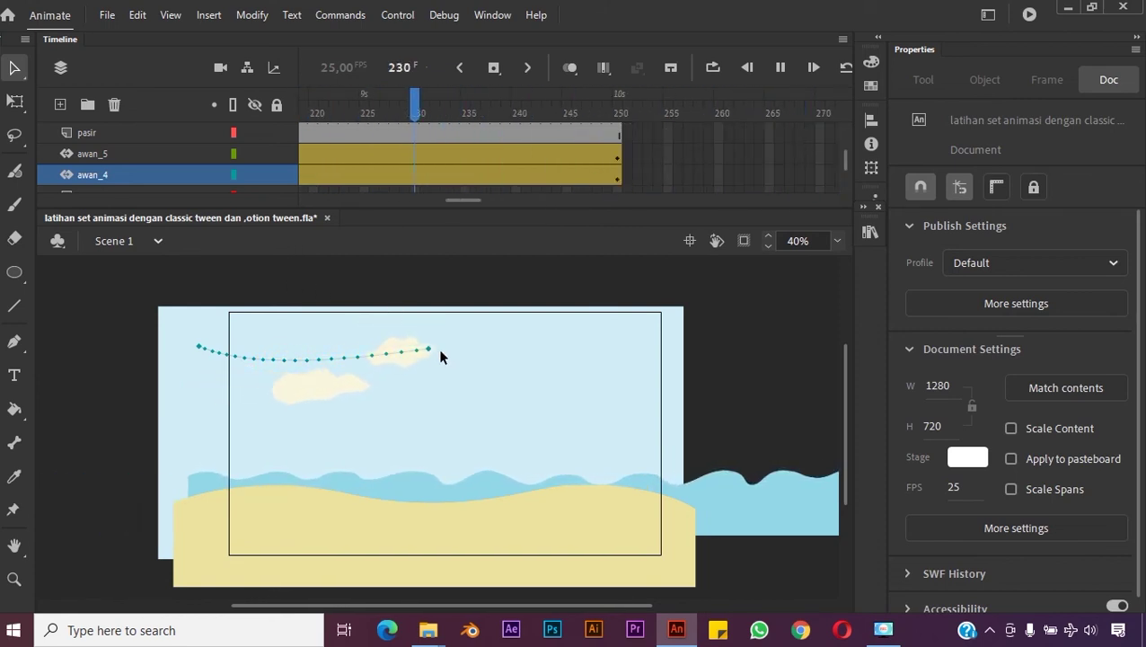
pyautogui.press('space')
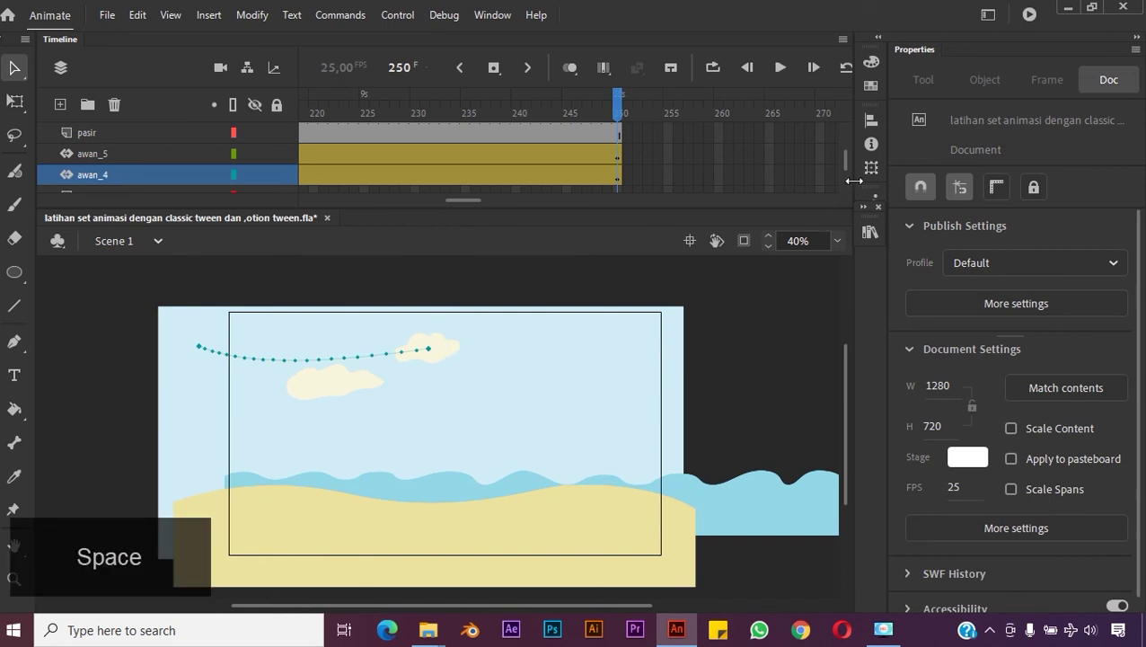
# Step: Create a motion tween on the awan_3 layer at frame 1, converting the cloud to a symbol
pyautogui.scroll(-1, 848, 161)
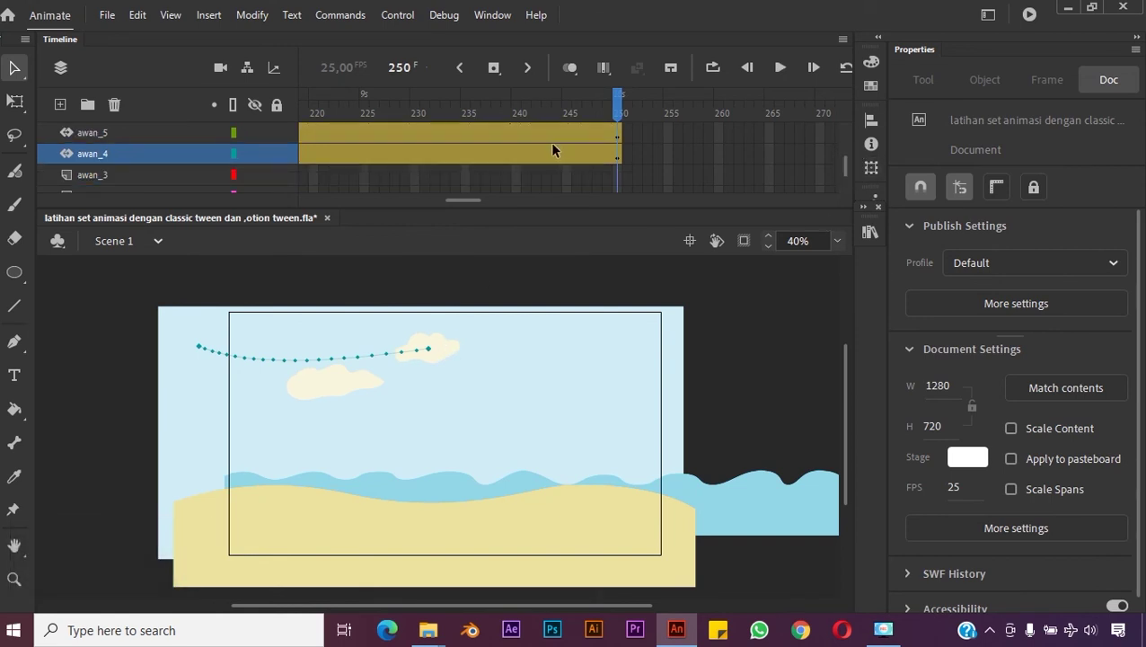
pyautogui.moveTo(459, 199); pyautogui.dragTo(286, 198)
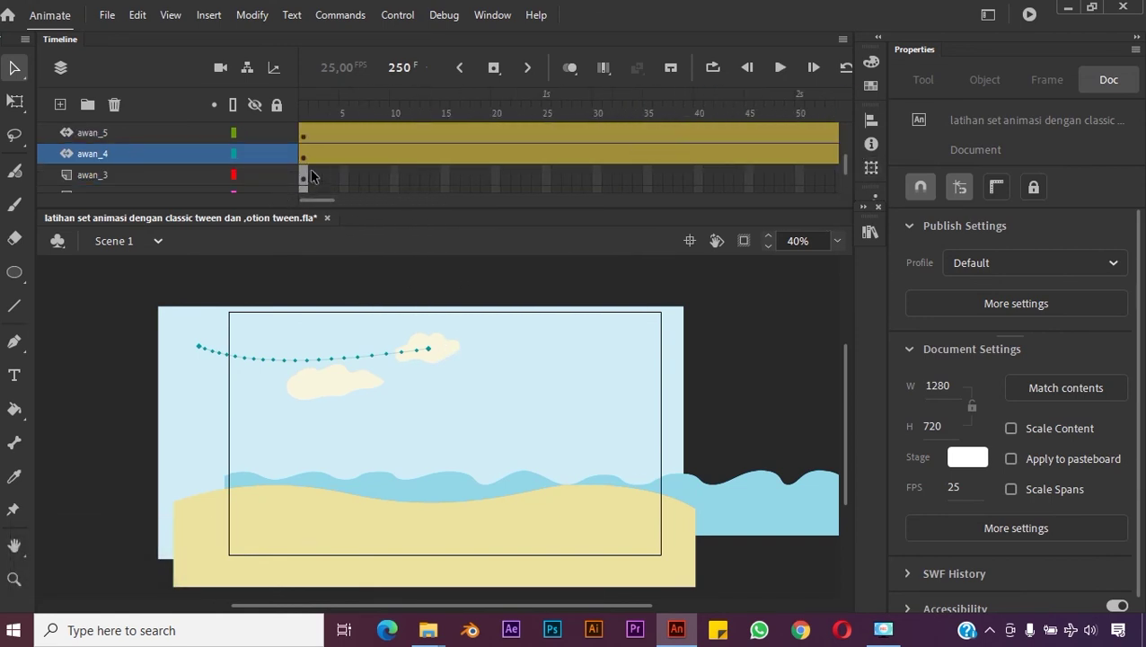
pyautogui.click(304, 177)
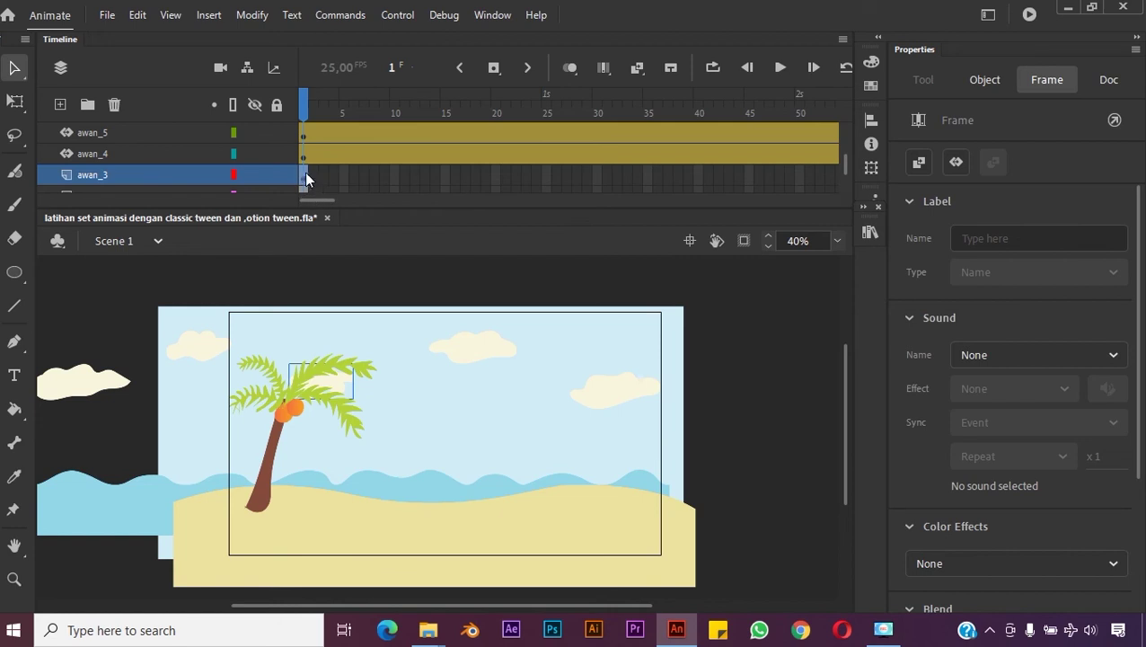
pyautogui.rightClick(304, 179)
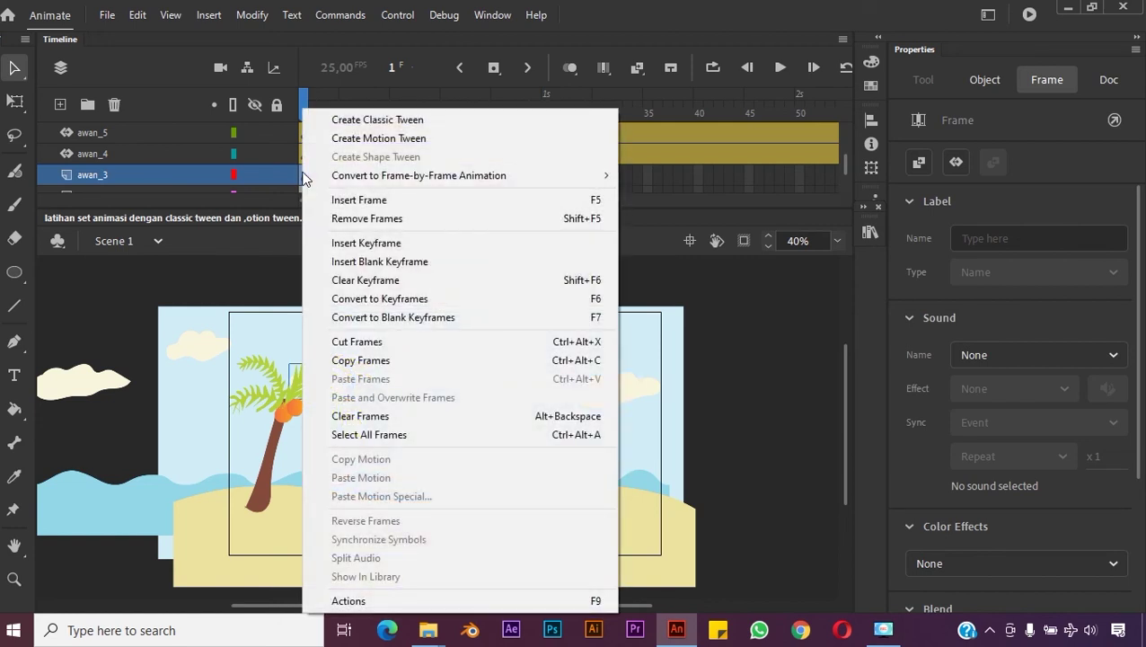
pyautogui.click(345, 138)
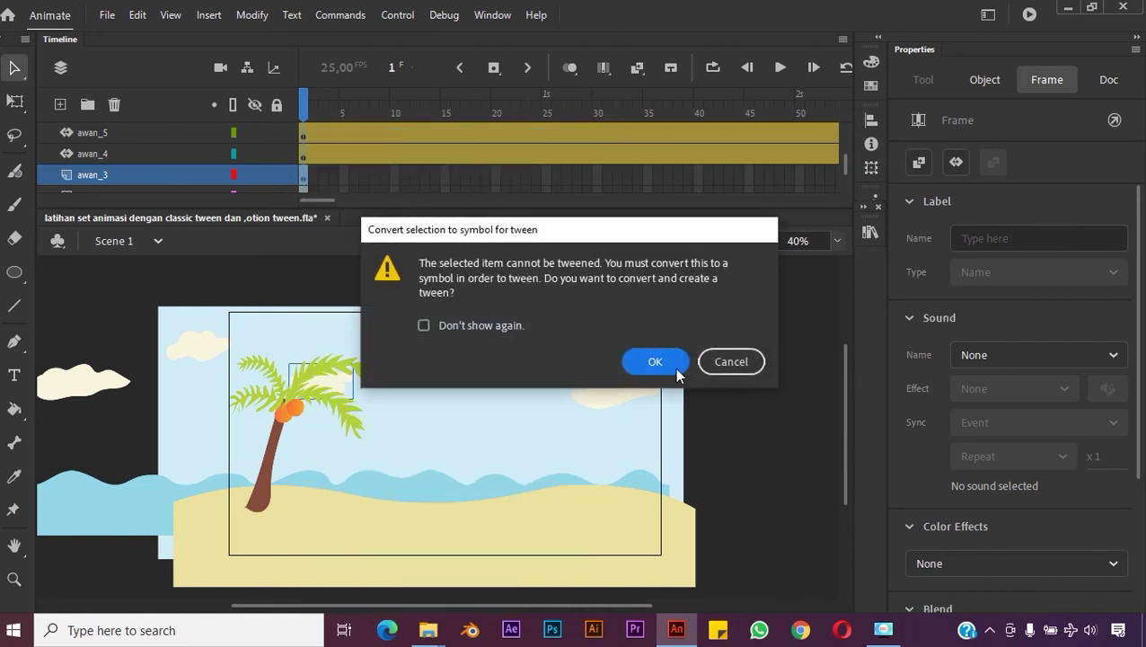
pyautogui.click(655, 362)
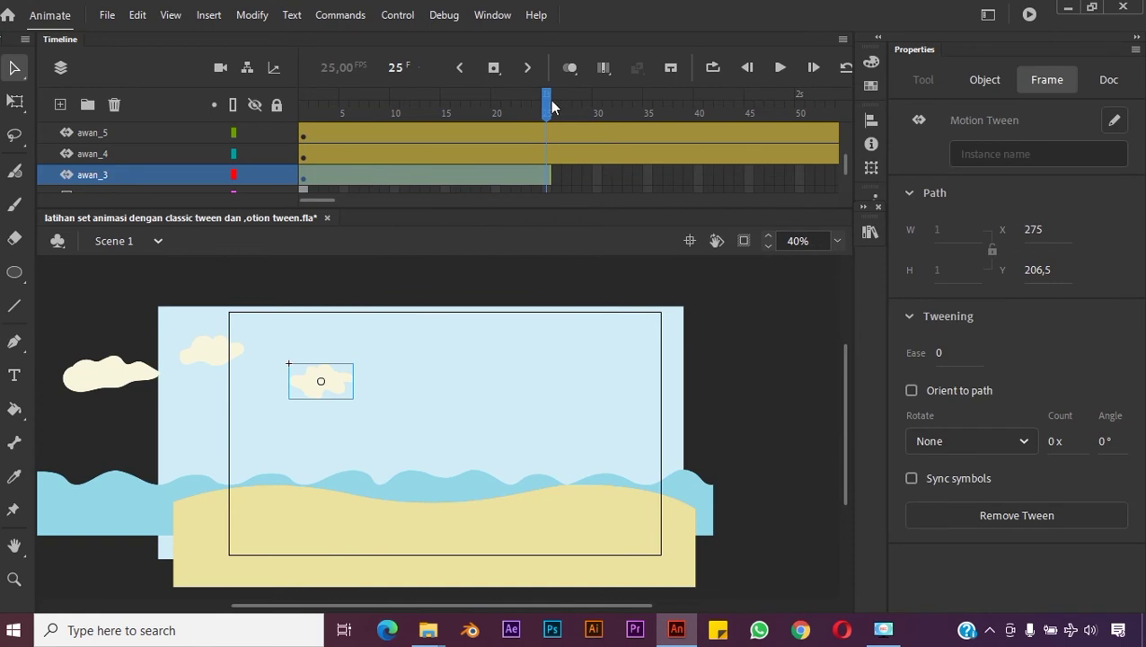
# Step: Insert a keyframe for all properties at frame 250 of the awan_3 motion tween
pyautogui.moveTo(552, 106); pyautogui.dragTo(732, 131)
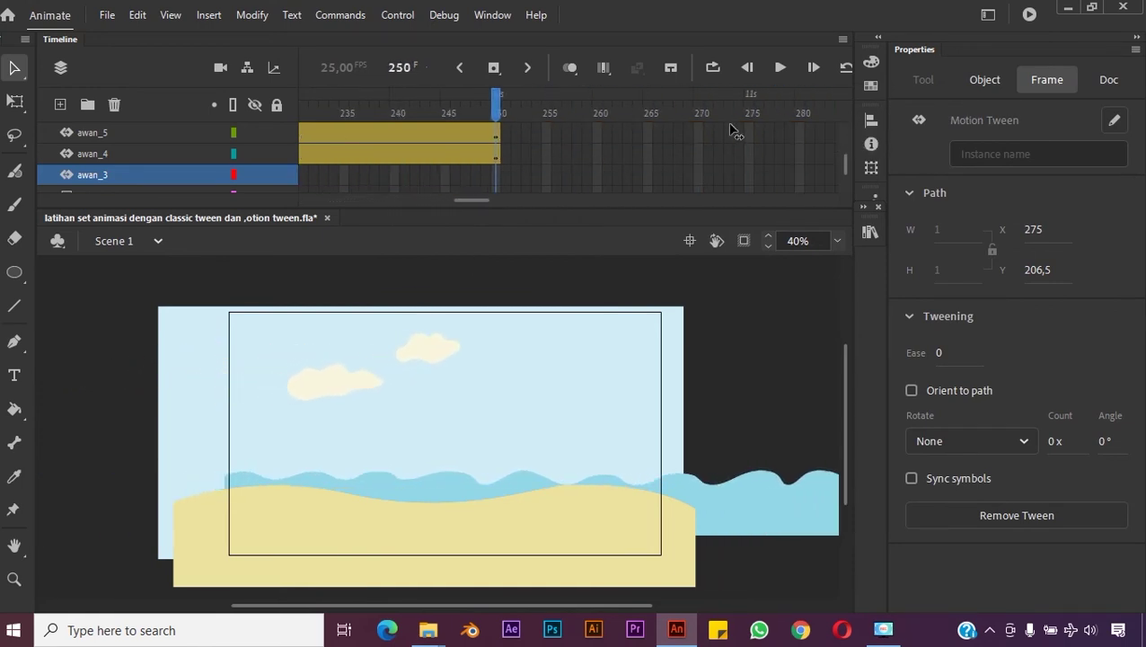
pyautogui.click(626, 137)
pyautogui.rightClick(496, 175)
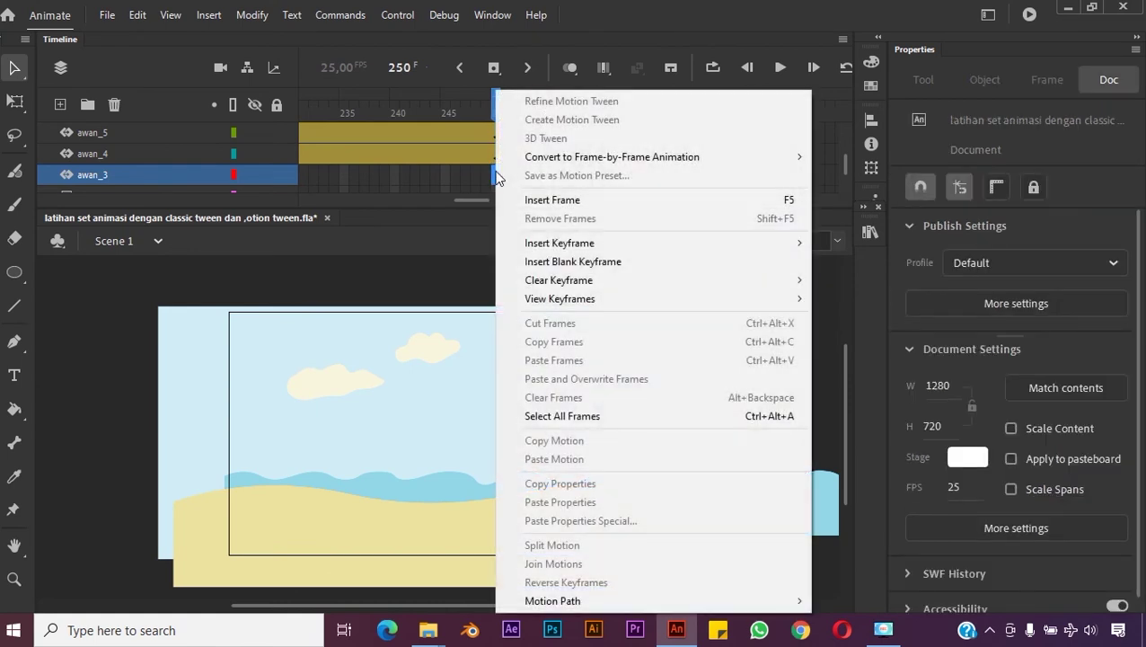
pyautogui.moveTo(561, 243)
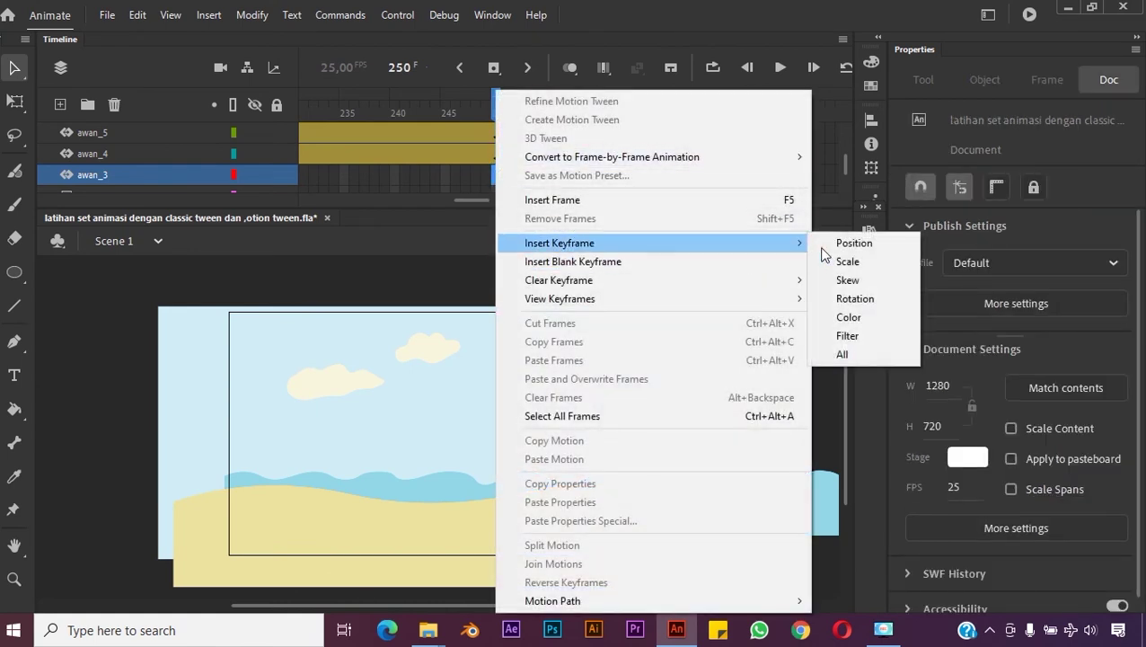
pyautogui.click(840, 354)
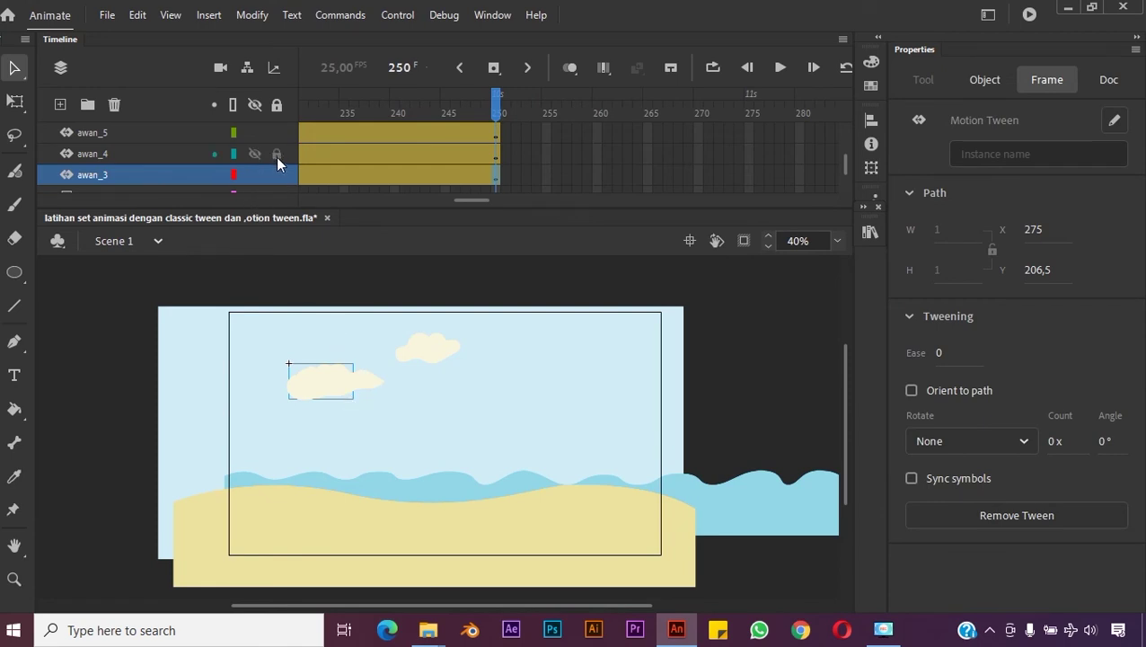
# Step: With awan_5 and awan_4 locked, move the awan_3 cloud right to about X 1070 at frame 250 and arch its motion path gently upward
pyautogui.click(339, 385)
pyautogui.moveTo(349, 384); pyautogui.dragTo(620, 387)
pyautogui.hotkey('ctrl', 'z')
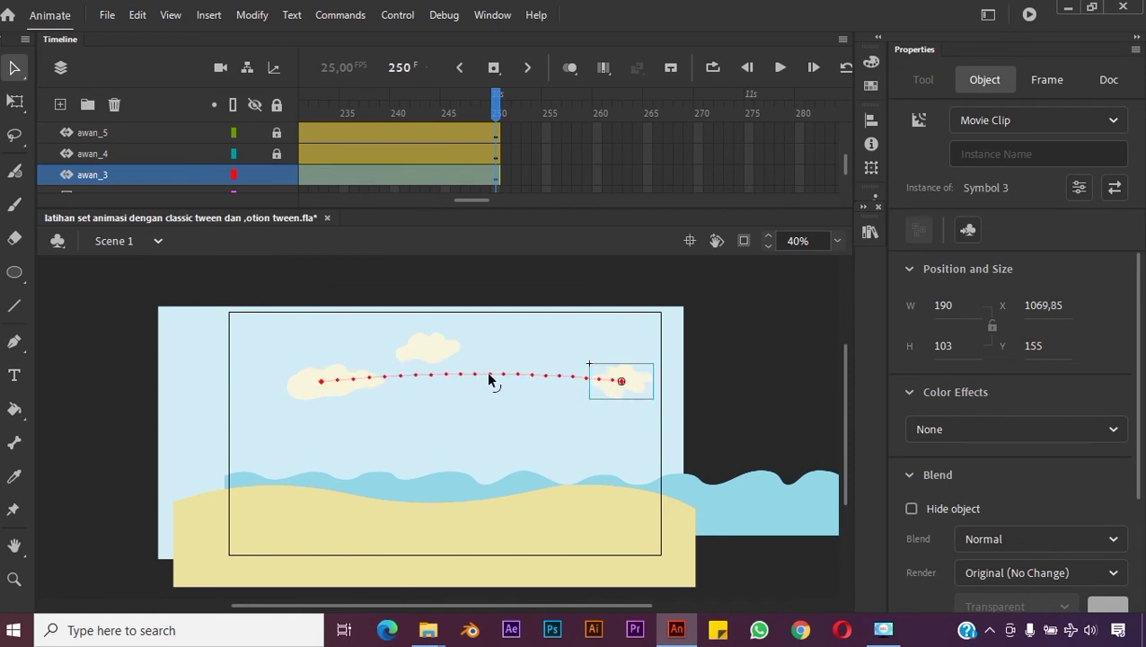
pyautogui.moveTo(489, 373); pyautogui.dragTo(494, 367)
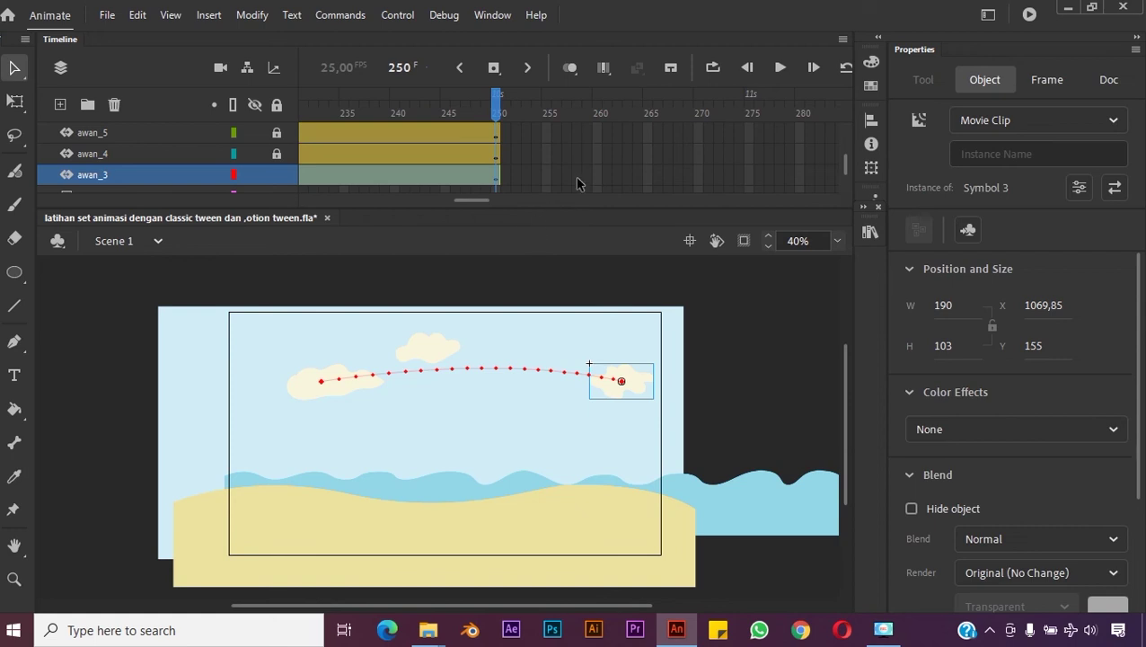
pyautogui.click(780, 68)
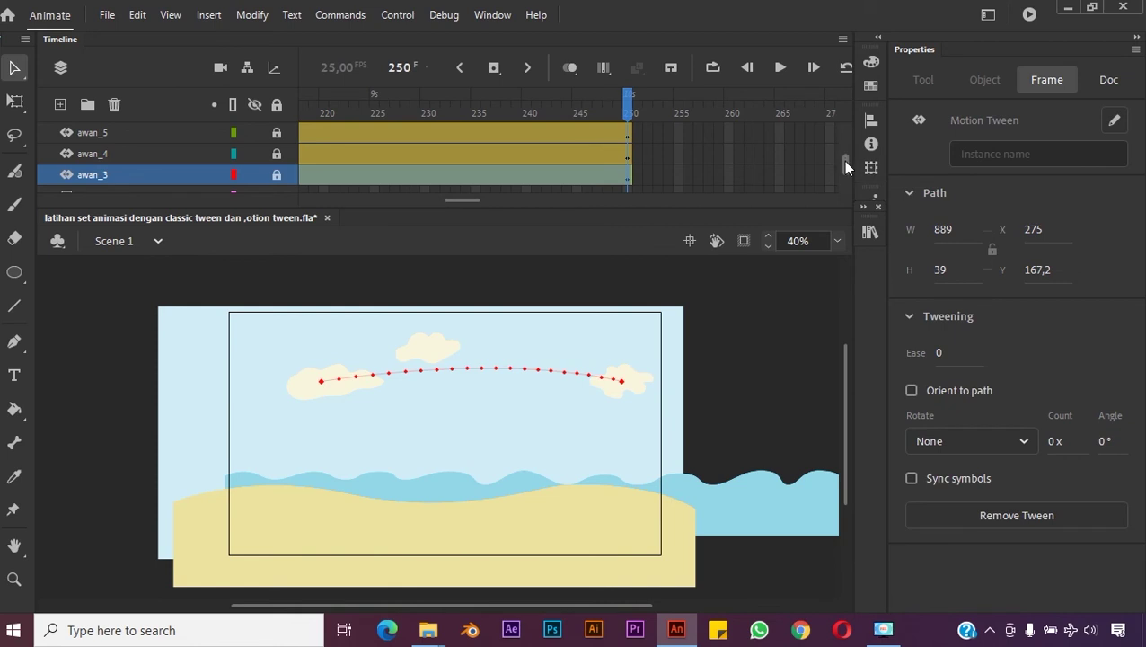
# Step: Create a motion tween on the awan_2 layer at frame 1, converting the cloud to a symbol
pyautogui.moveTo(845, 162); pyautogui.dragTo(841, 167)
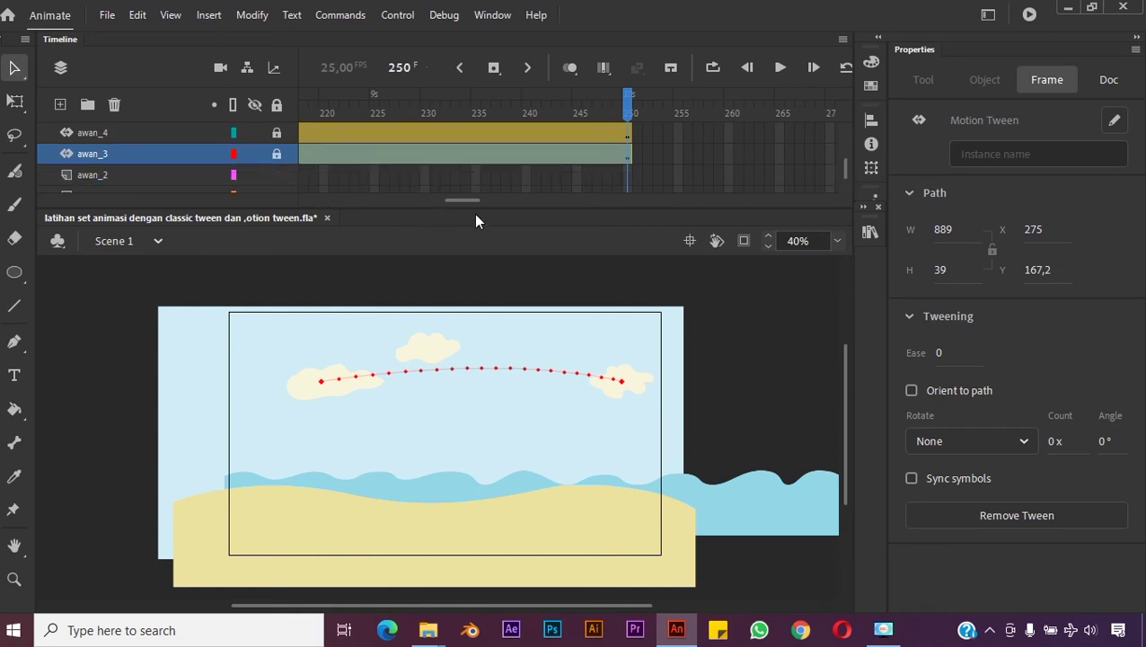
pyautogui.moveTo(462, 199); pyautogui.dragTo(285, 188)
pyautogui.click(301, 172)
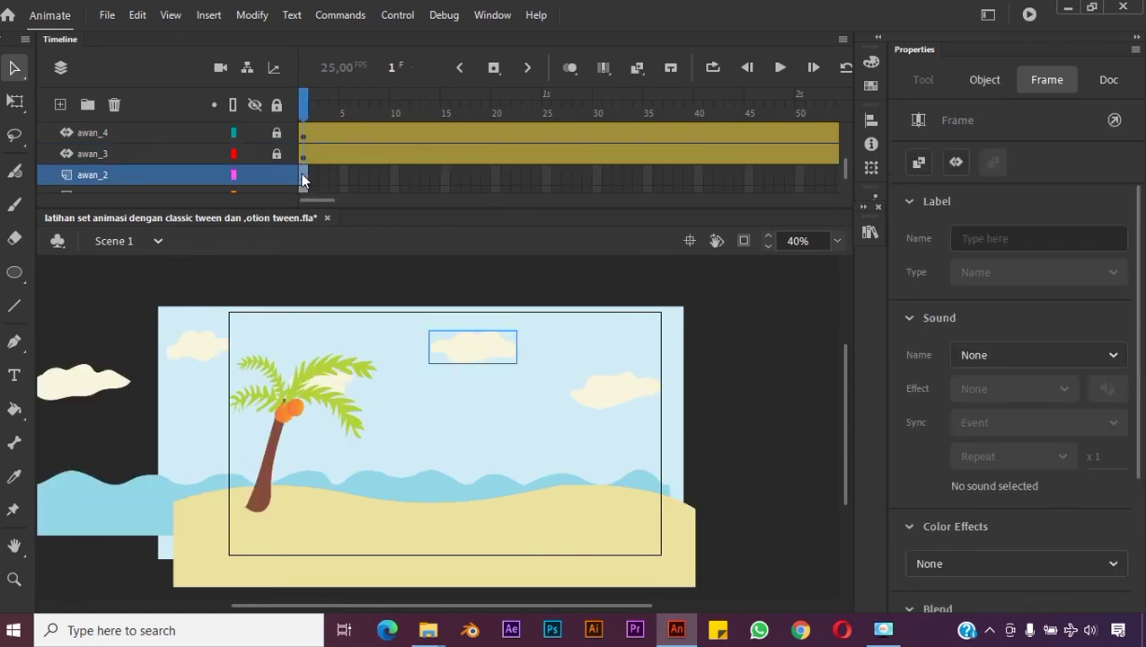
pyautogui.rightClick(304, 176)
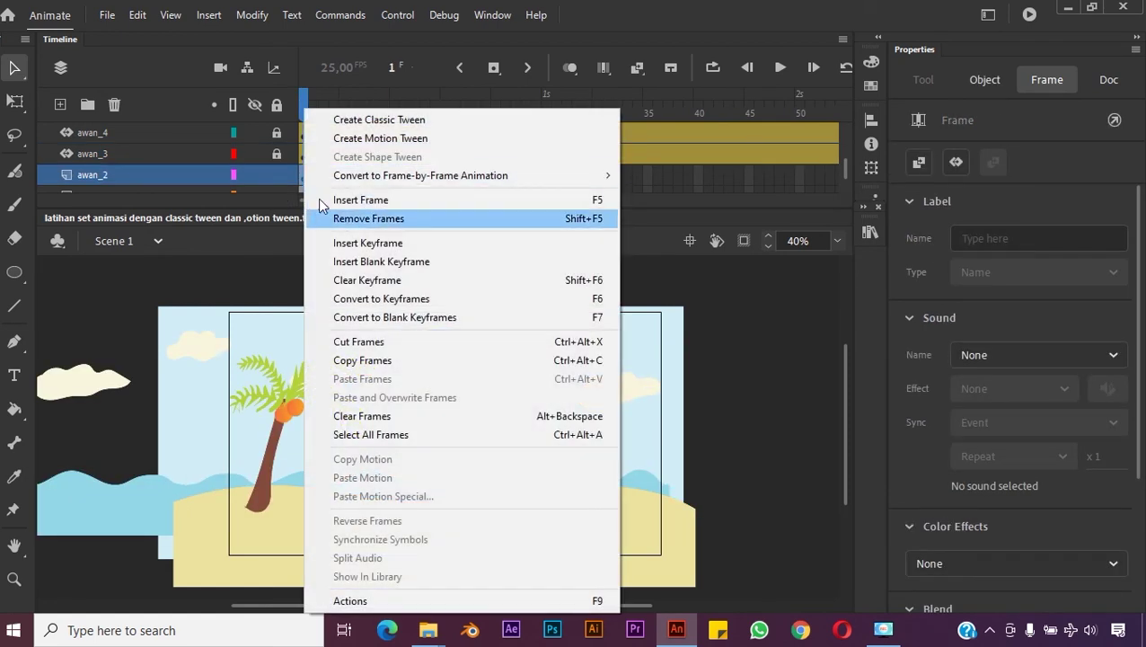
pyautogui.click(348, 140)
pyautogui.click(655, 360)
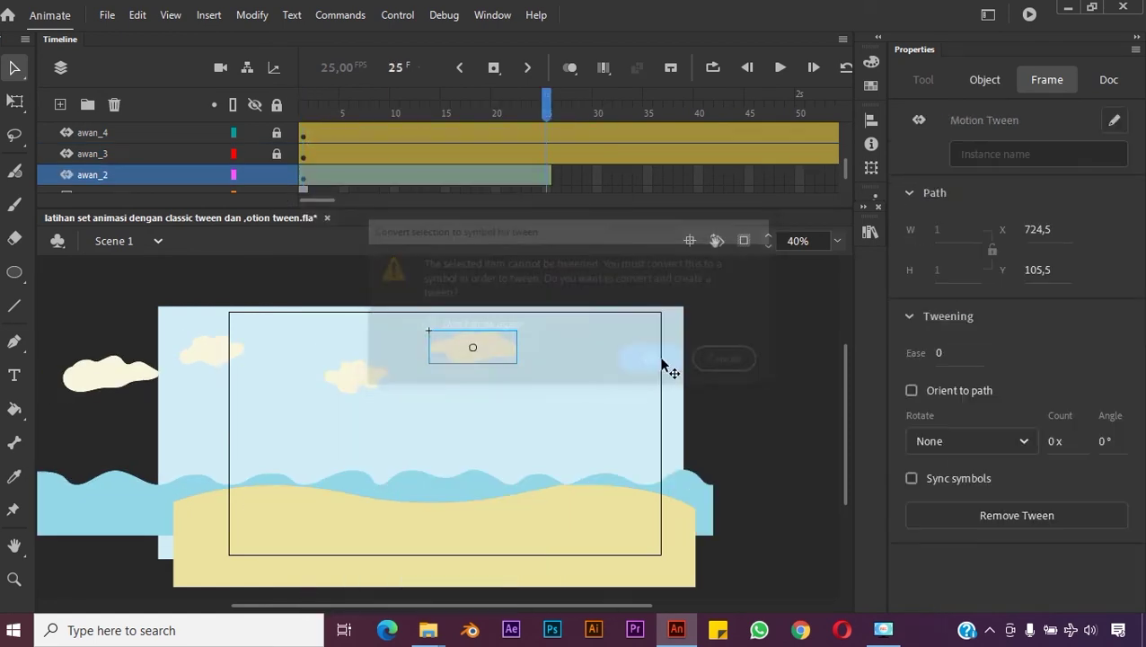
# Step: Insert a keyframe for all properties at frame 250 of the awan_2 motion tween
pyautogui.moveTo(326, 202); pyautogui.dragTo(478, 205)
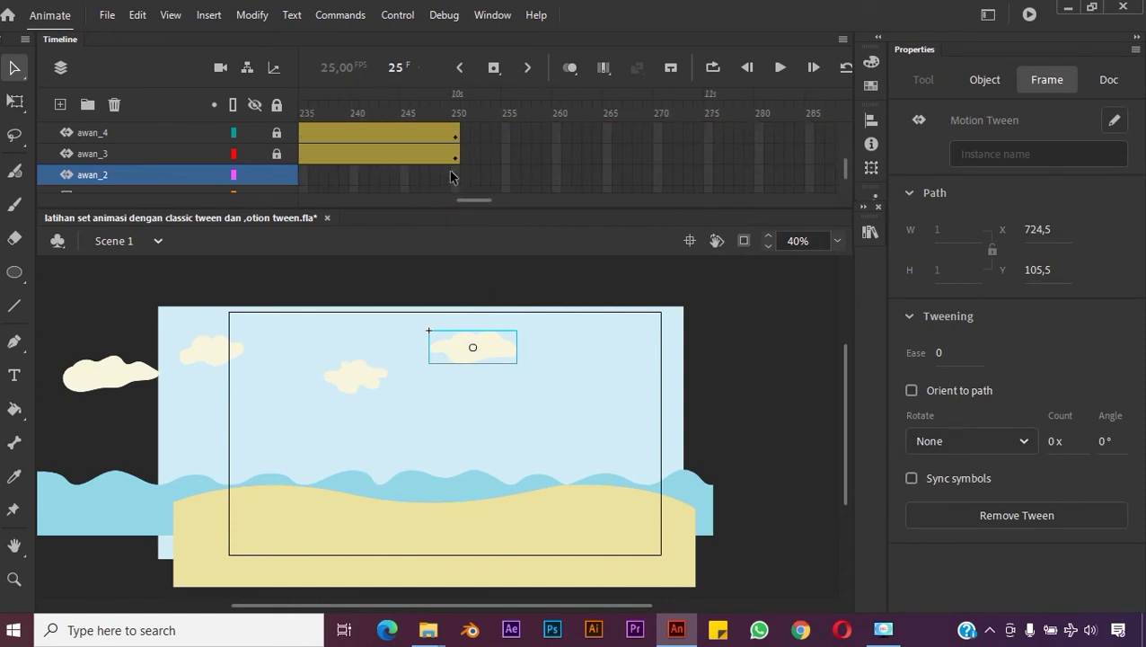
pyautogui.click(453, 173)
pyautogui.rightClick(454, 174)
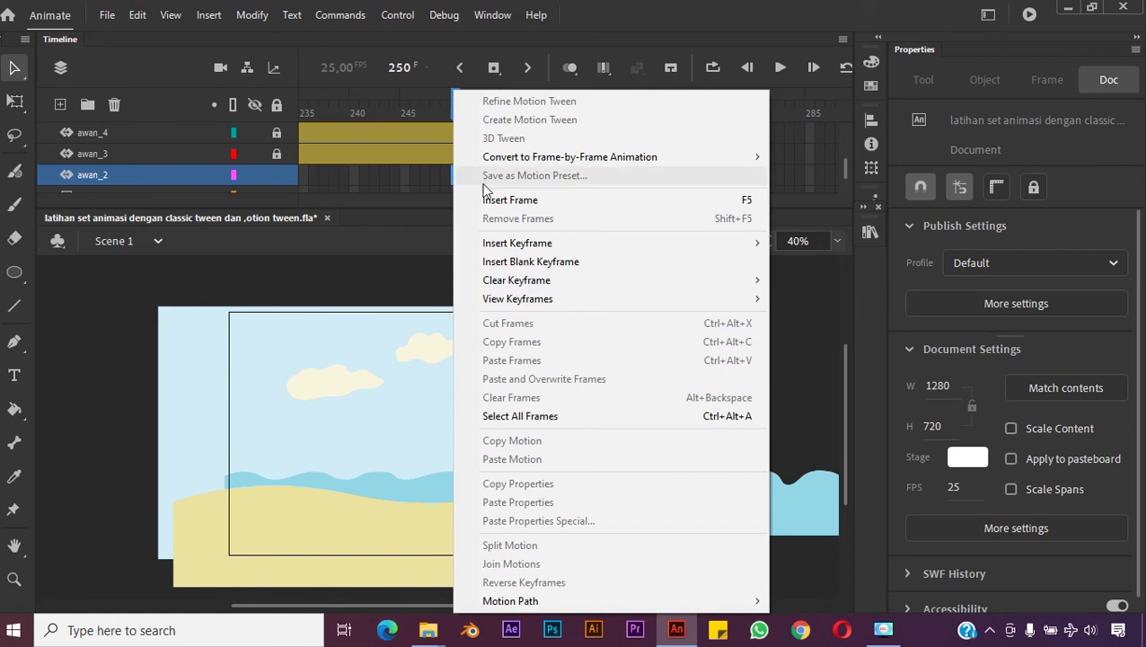
pyautogui.moveTo(734, 244)
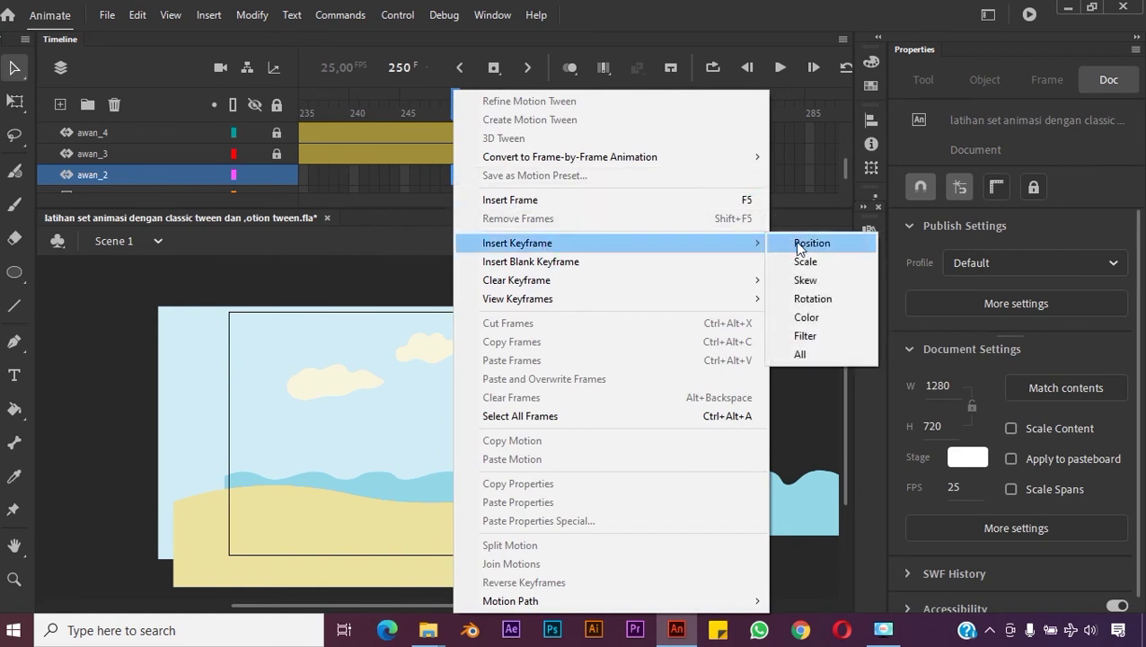
pyautogui.click(801, 355)
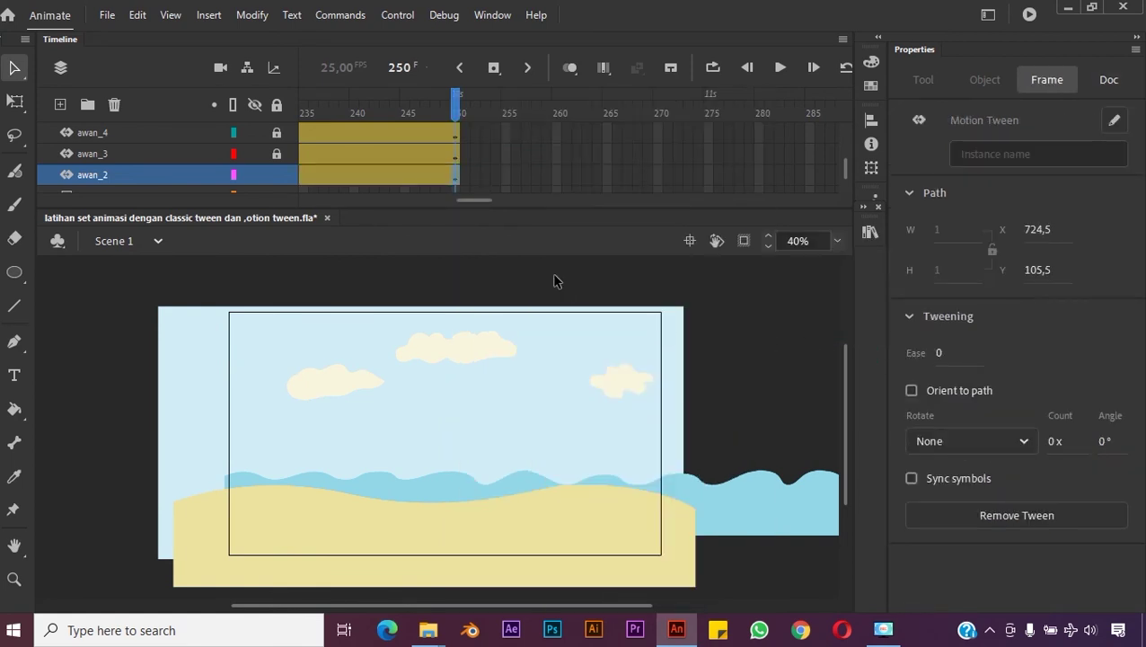
# Step: Move the awan_2 cloud straight right to about X 1199 at frame 250, keeping Y at 56
pyautogui.moveTo(467, 199)
pyautogui.mouseDown()
pyautogui.moveTo(443, 200)
pyautogui.moveTo(488, 207)
pyautogui.moveTo(465, 209)
pyautogui.mouseUp()
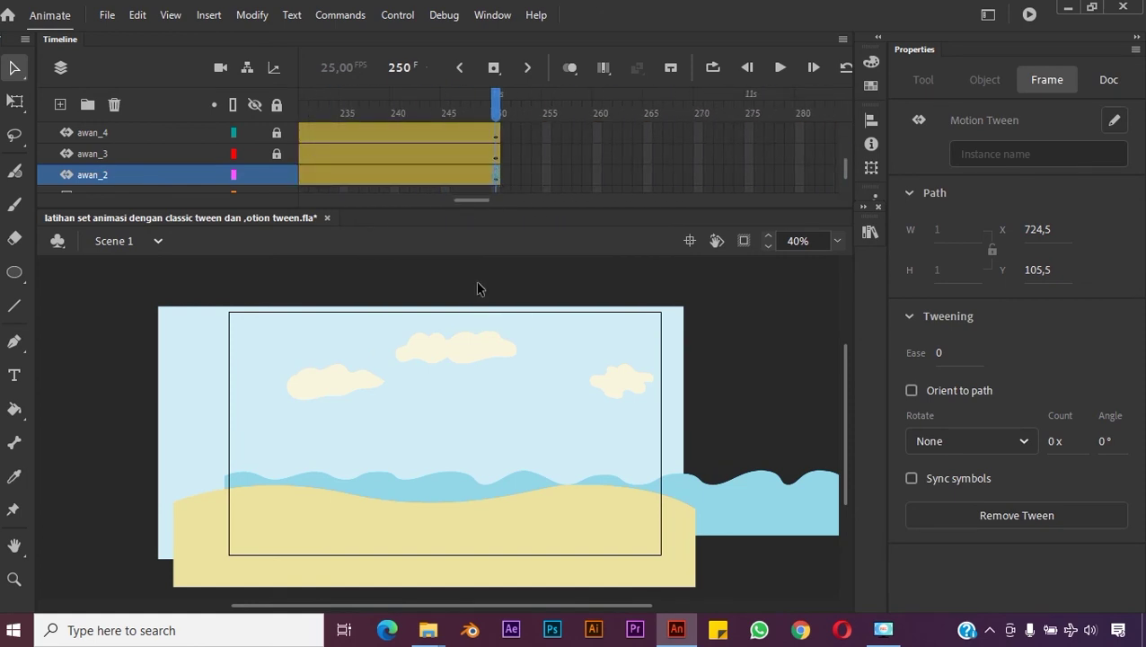
pyautogui.click(467, 340)
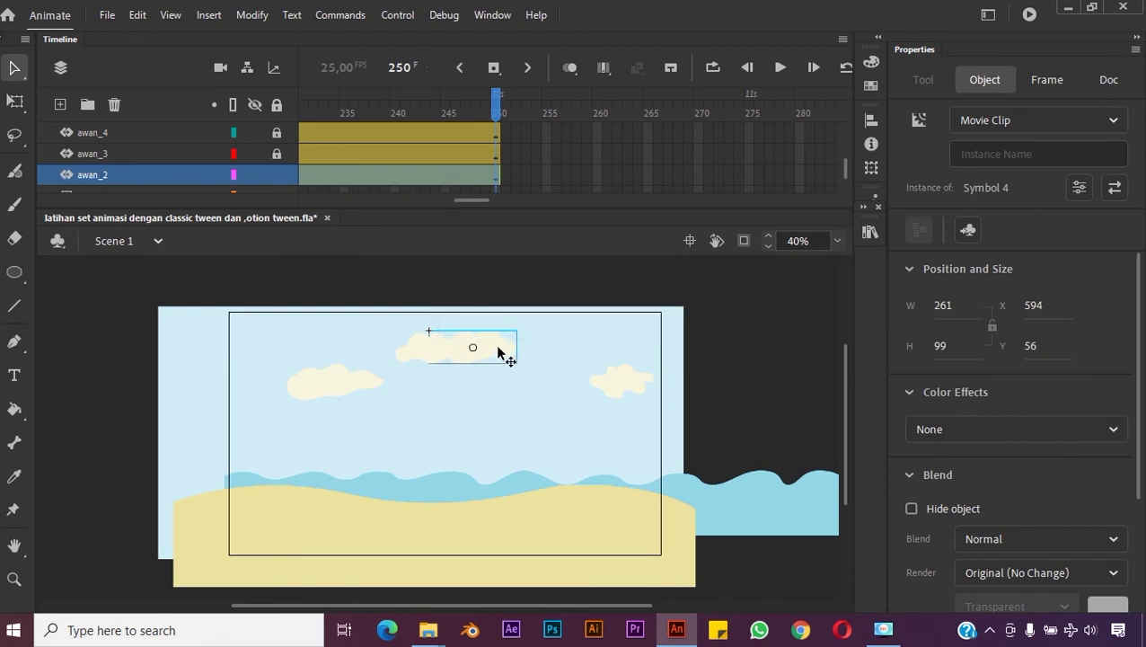
pyautogui.moveTo(499, 352); pyautogui.dragTo(697, 352)
pyautogui.press('shift')
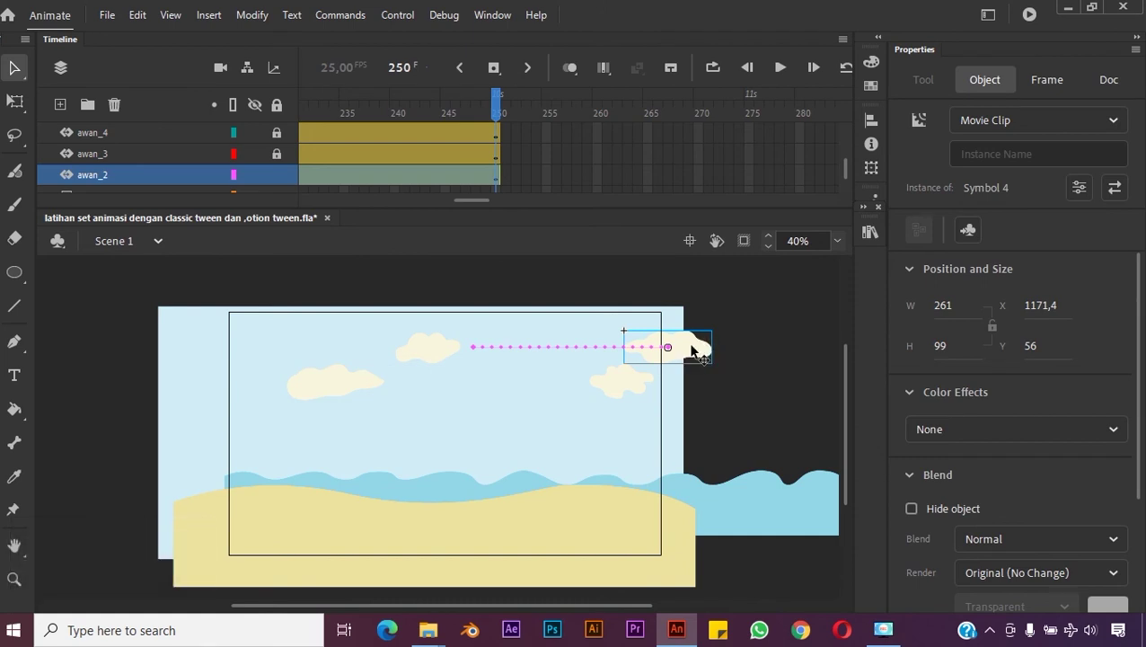
pyautogui.moveTo(696, 345); pyautogui.dragTo(702, 354)
pyautogui.press('shift')
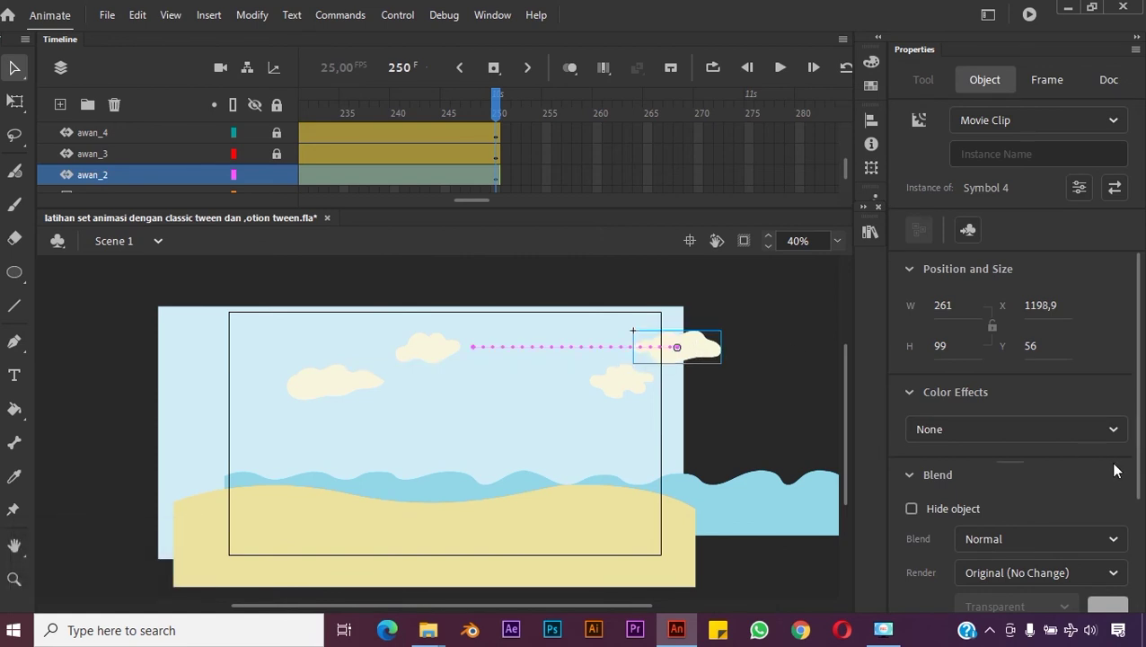
# Step: Apply an Alpha color effect of 81% to the awan_2 cloud at frame 250
pyautogui.click(1030, 430)
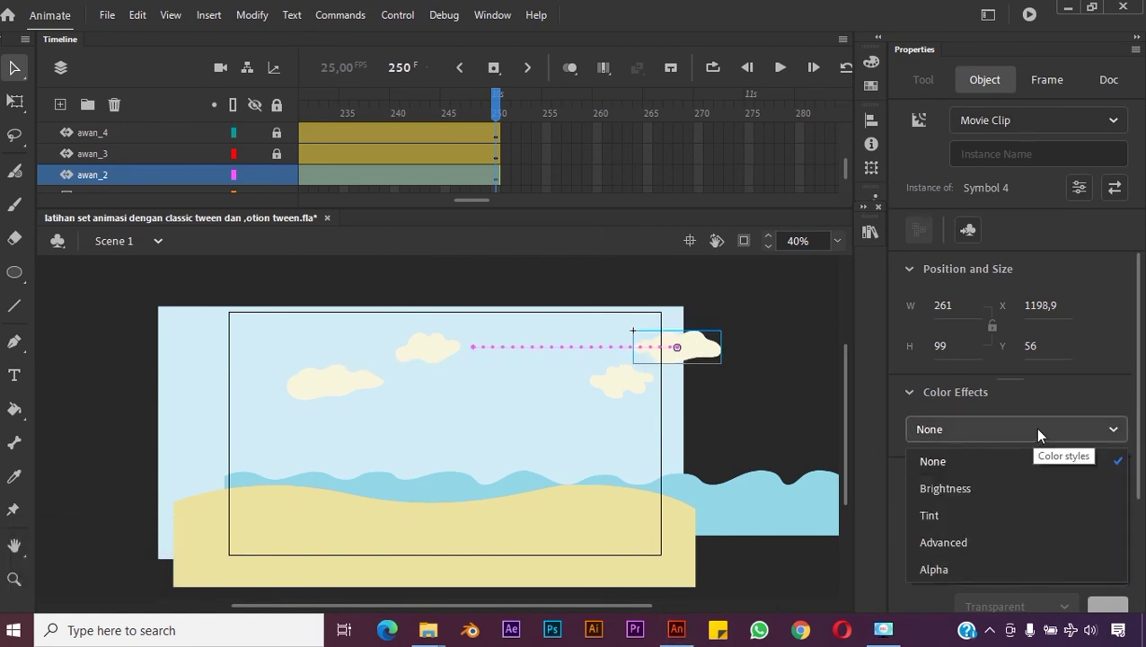
pyautogui.click(971, 569)
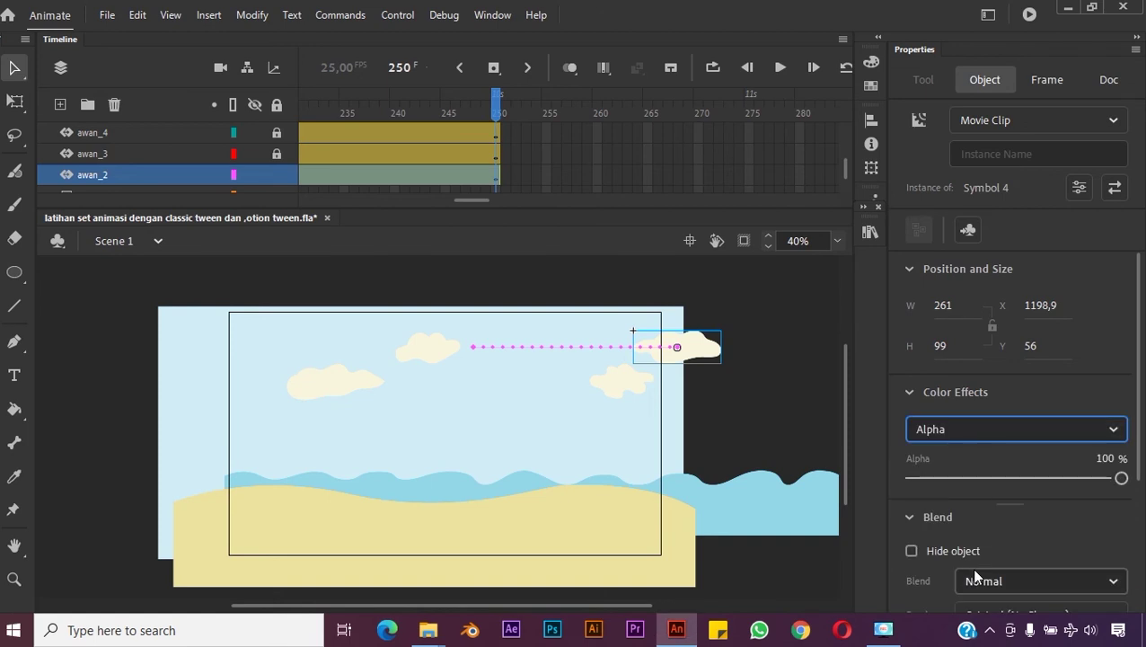
pyautogui.click(984, 431)
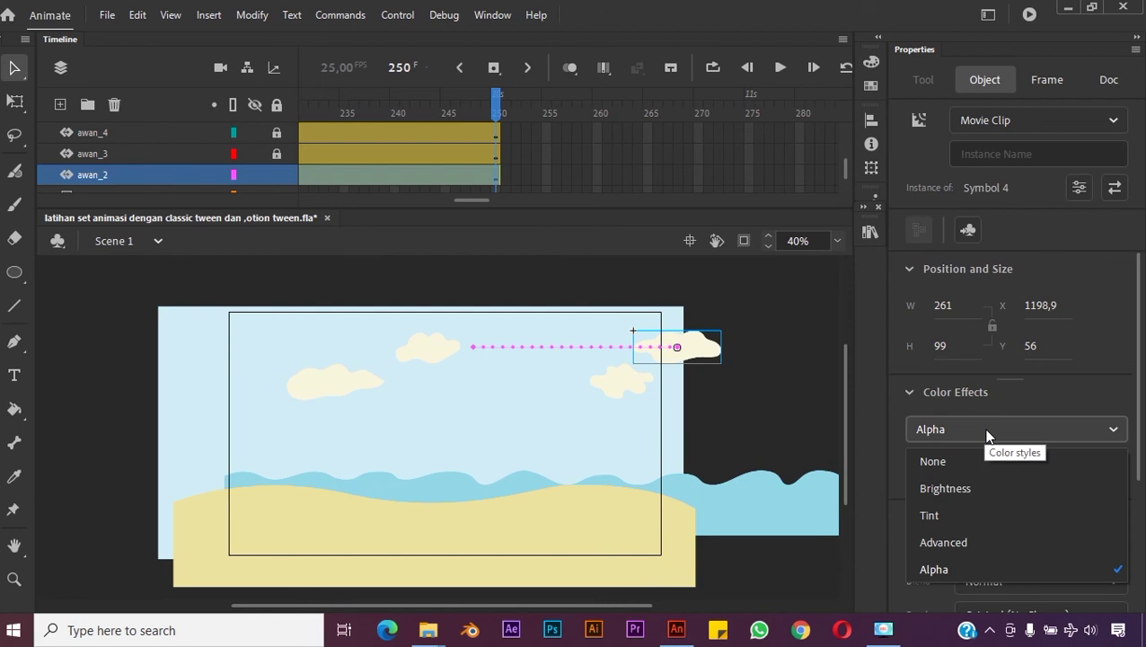
pyautogui.click(985, 431)
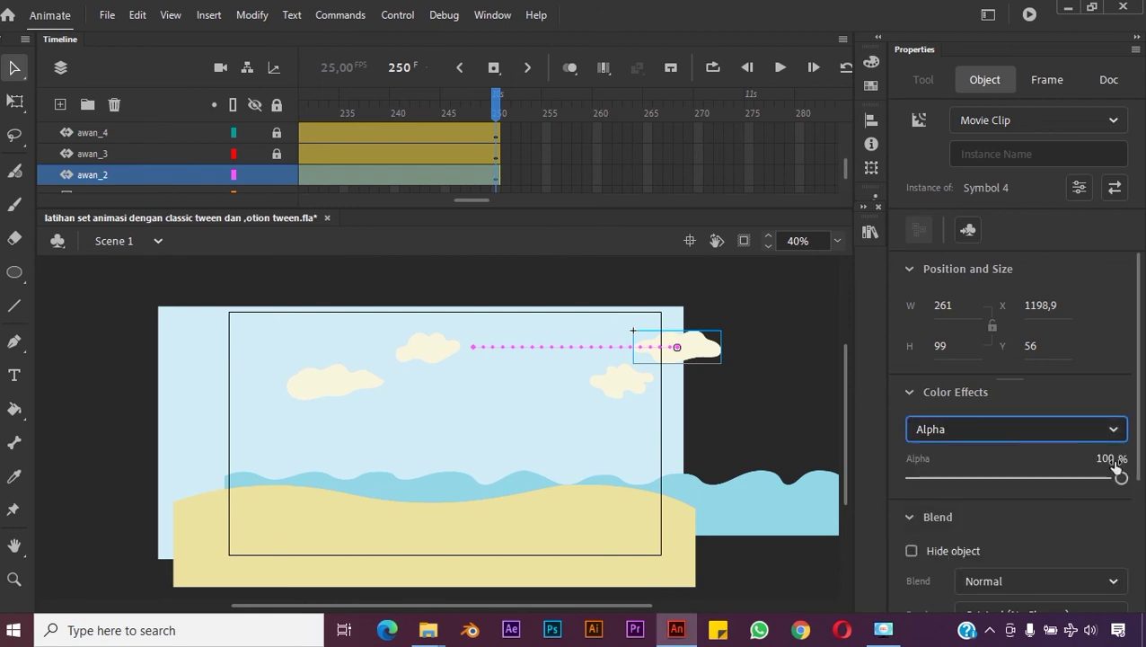
pyautogui.moveTo(1119, 476); pyautogui.dragTo(1083, 481)
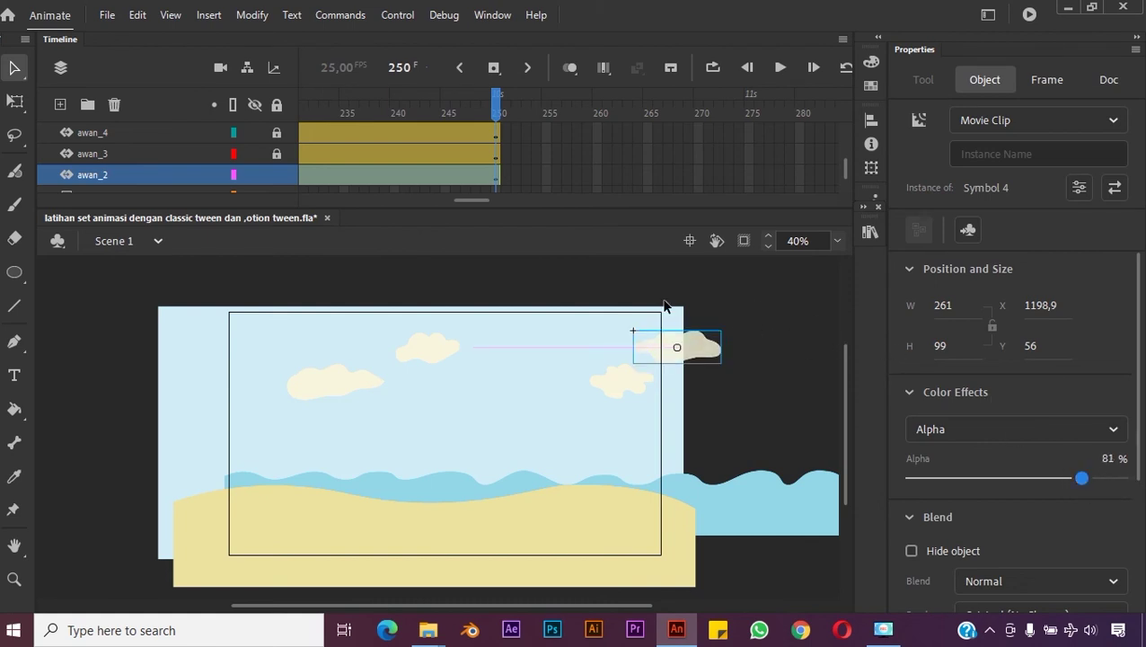
# Step: Play back the timeline through frame 250 to examine how the awan_2 cloud drifts and fades
pyautogui.moveTo(485, 113); pyautogui.dragTo(260, 133)
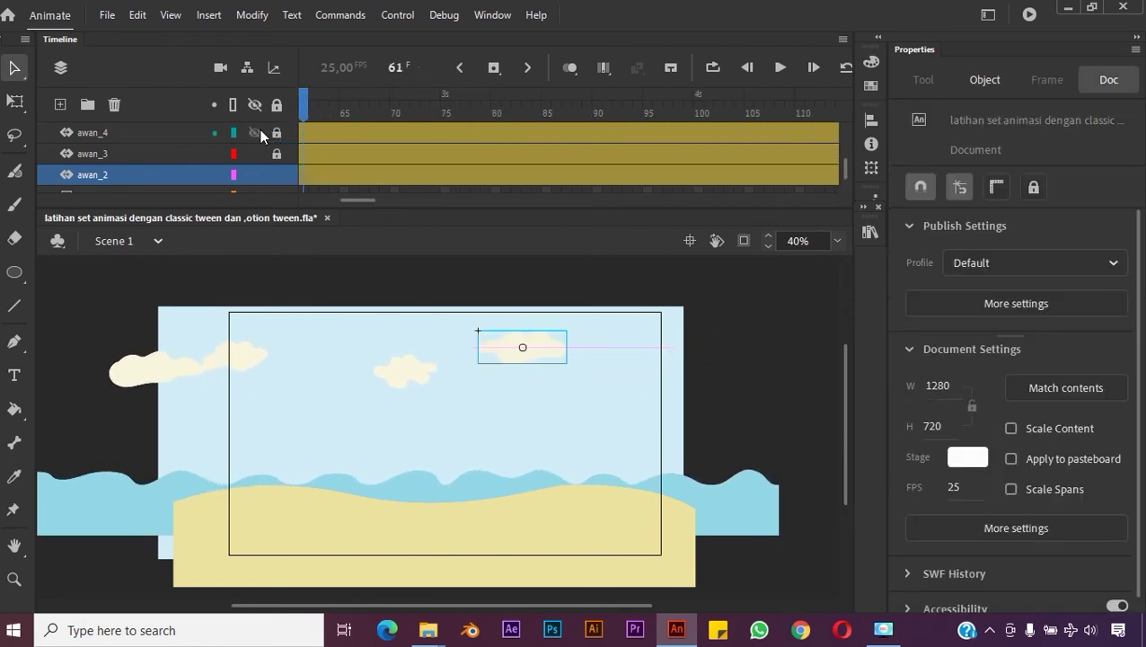
pyautogui.press('space')
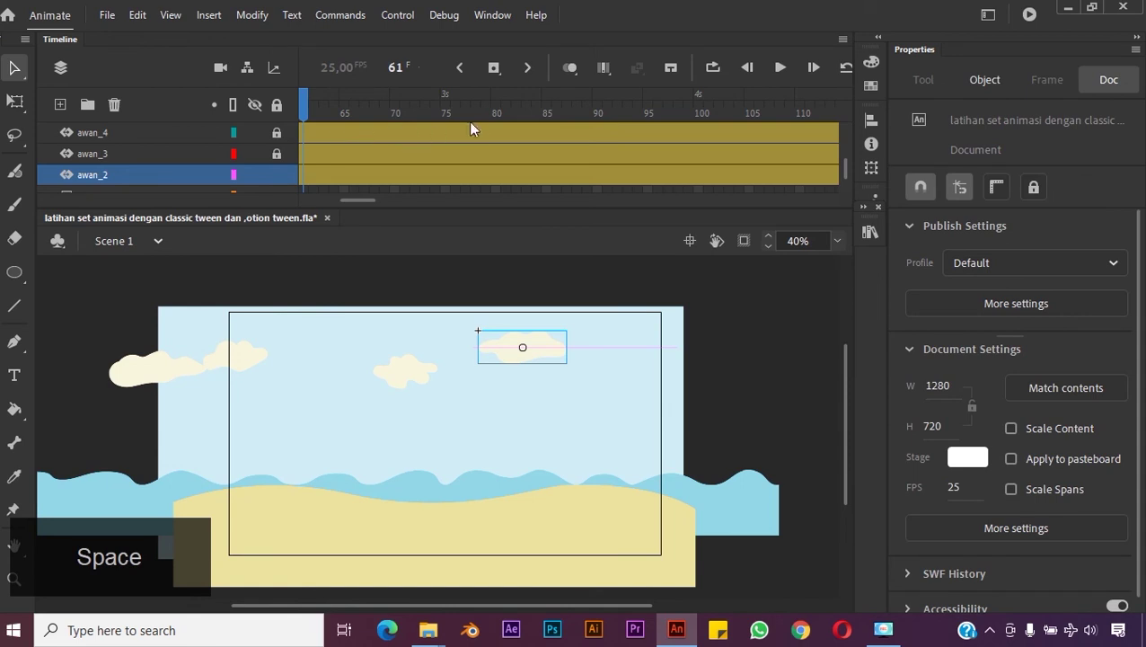
pyautogui.click(544, 114)
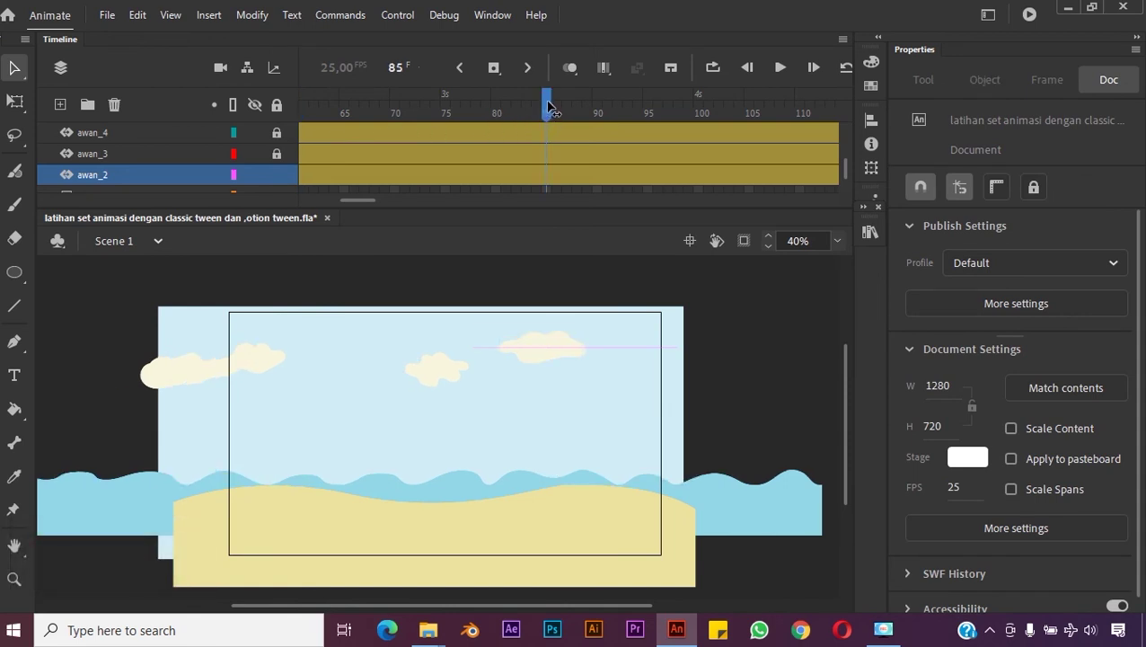
pyautogui.click(778, 72)
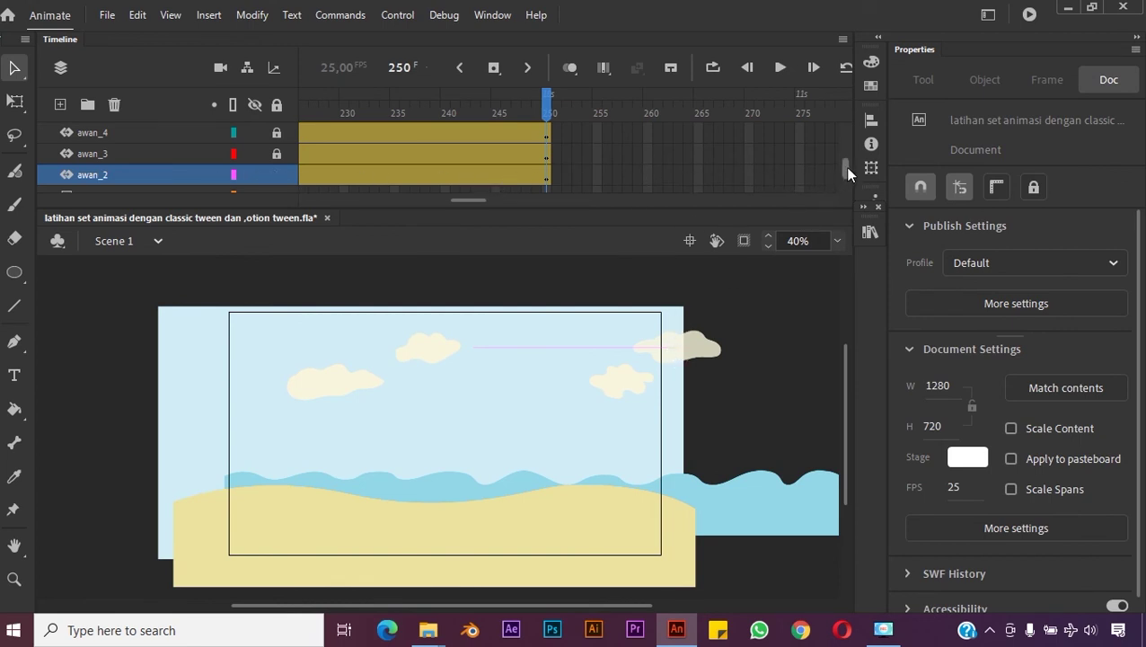
# Step: Create a motion tween on the awan_1 layer at frame 1, converting the cloud to a symbol
pyautogui.scroll(-1, 848, 174)
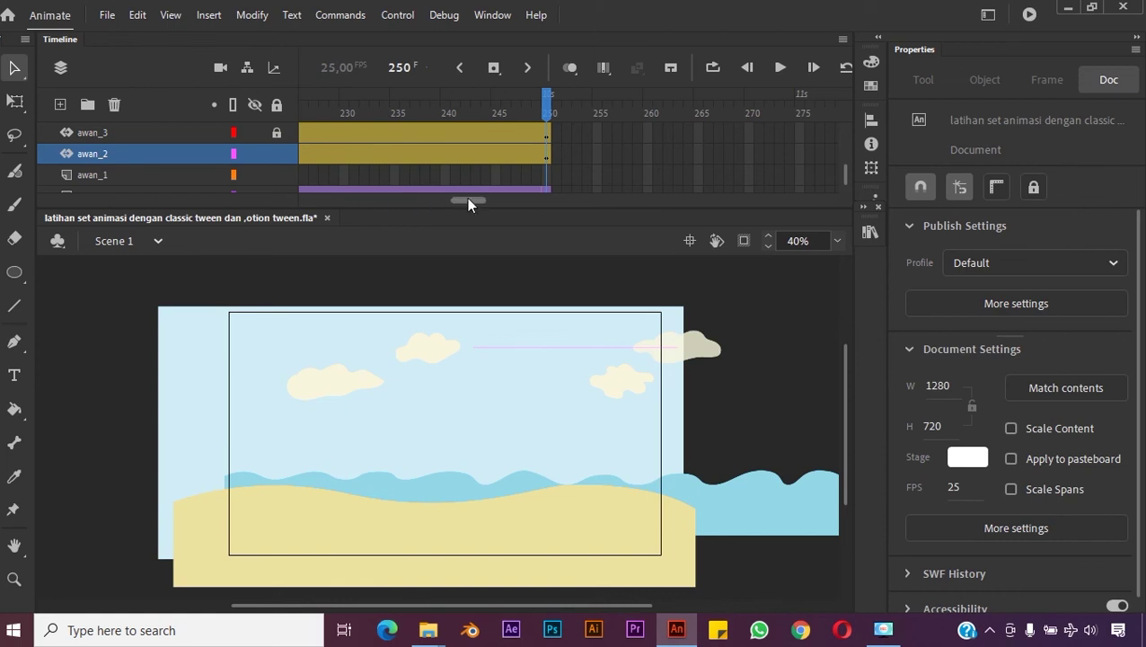
pyautogui.moveTo(468, 201); pyautogui.dragTo(316, 201)
pyautogui.click(303, 179)
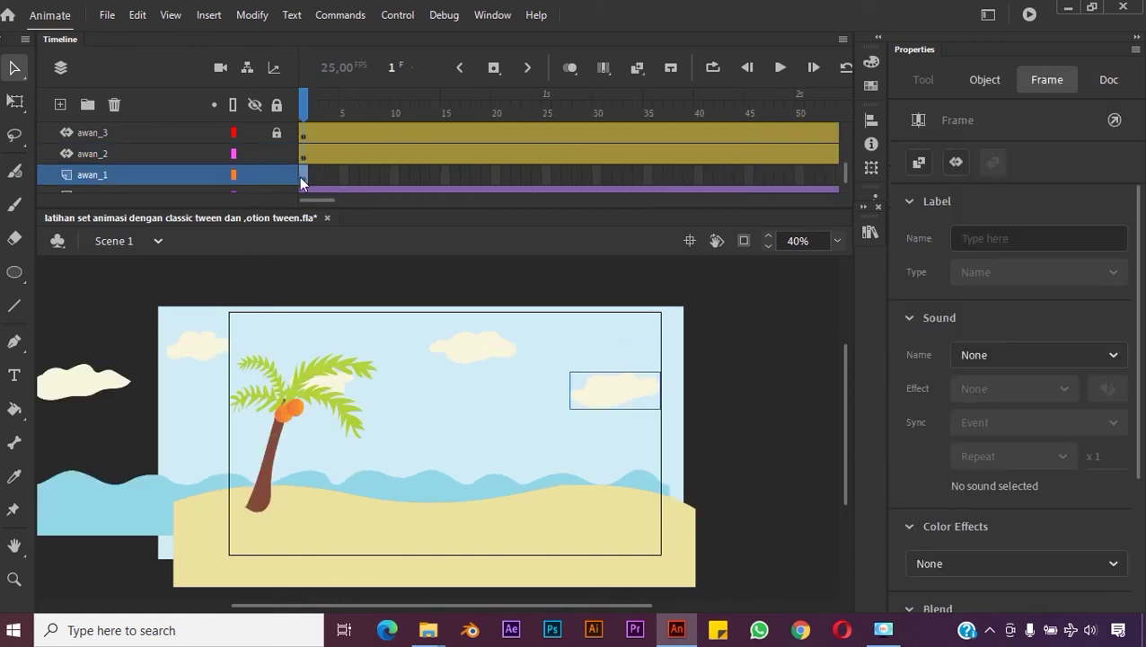
pyautogui.rightClick(303, 179)
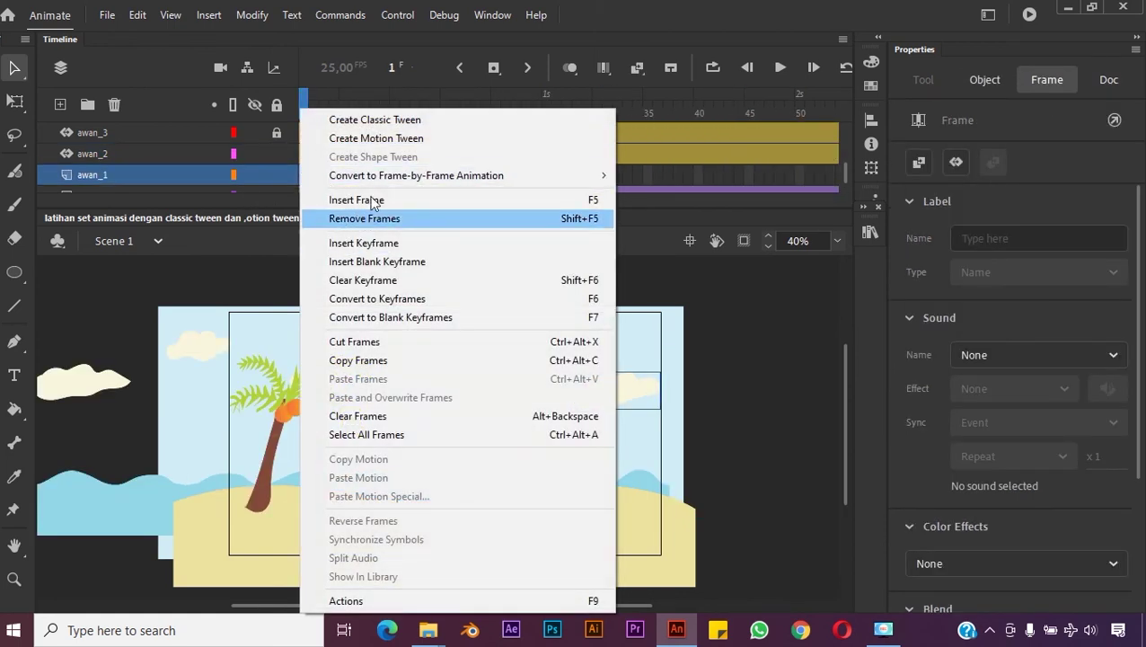
pyautogui.click(390, 140)
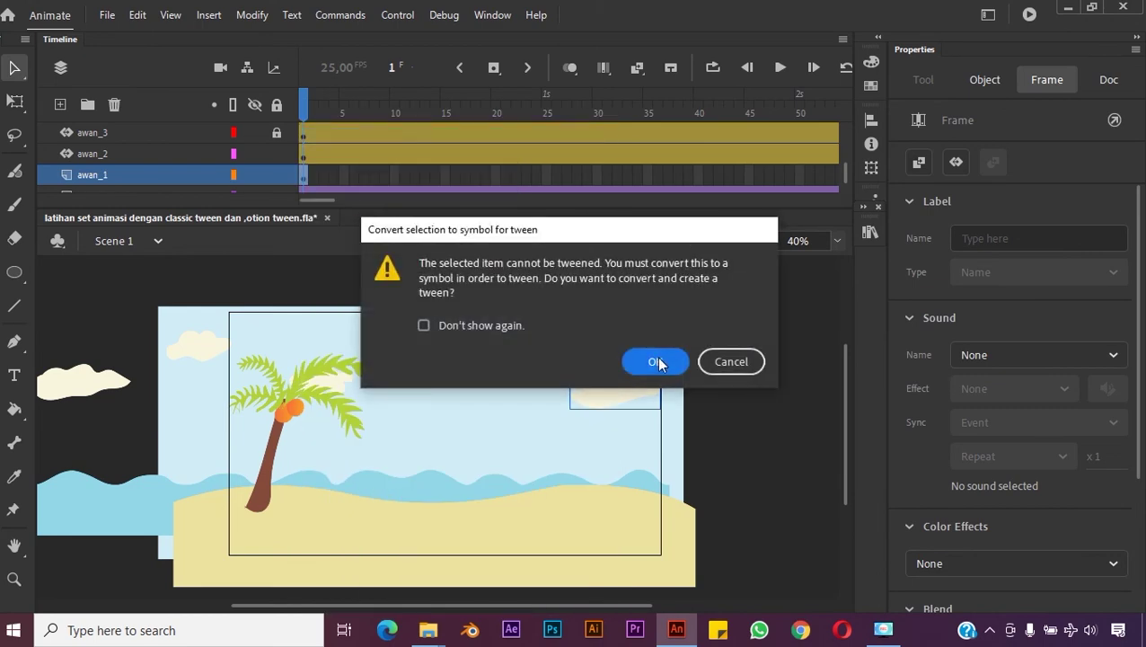
pyautogui.click(656, 361)
# Step: Insert a keyframe for all properties at frame 250 of the awan_1 motion tween
pyautogui.moveTo(322, 201); pyautogui.dragTo(478, 219)
pyautogui.click(443, 171)
pyautogui.rightClick(443, 170)
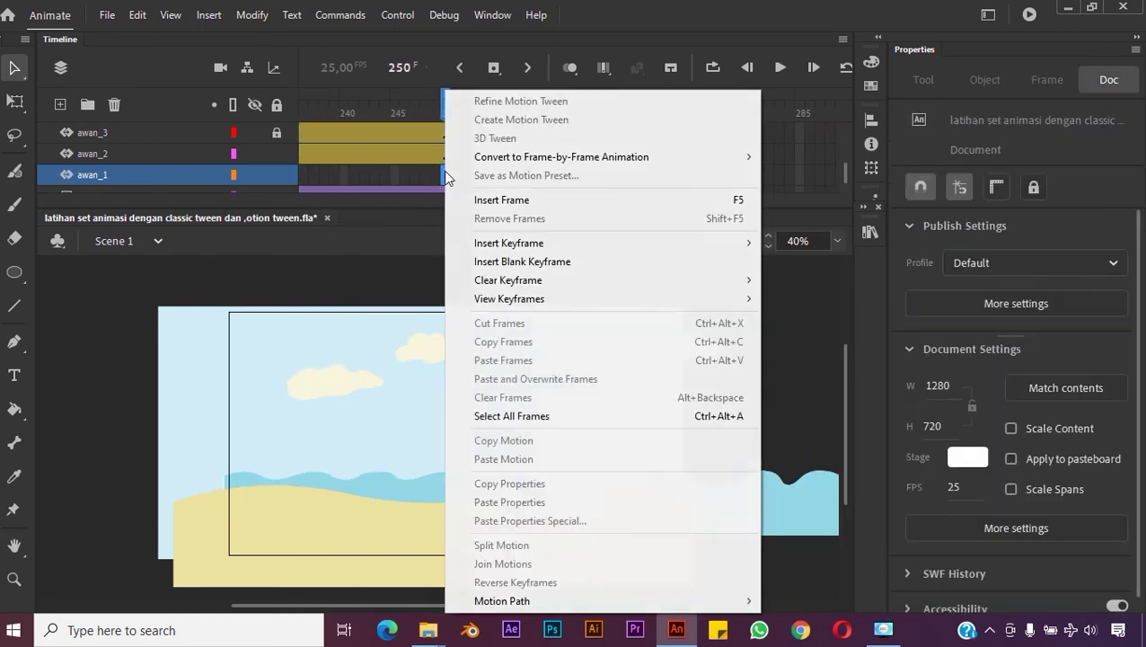
pyautogui.moveTo(673, 248)
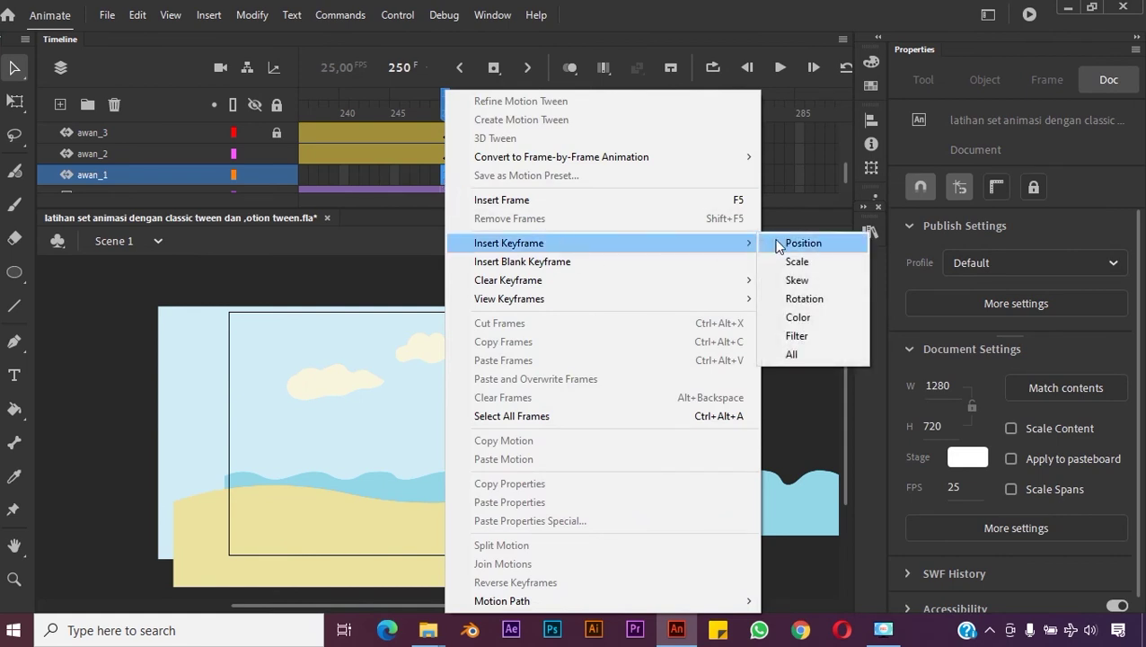
pyautogui.click(793, 356)
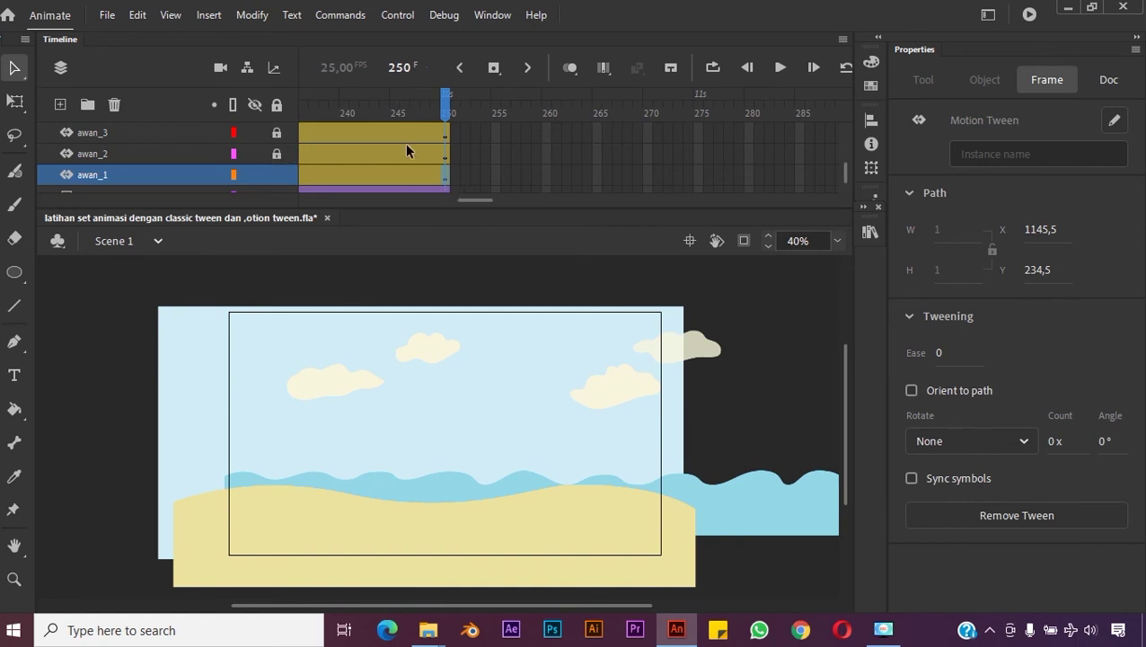
# Step: With awan_2 locked, move the awan_1 cloud straight right off the stage to about X 1531 at frame 250, keeping Y at 179
pyautogui.moveTo(446, 102); pyautogui.dragTo(231, 95)
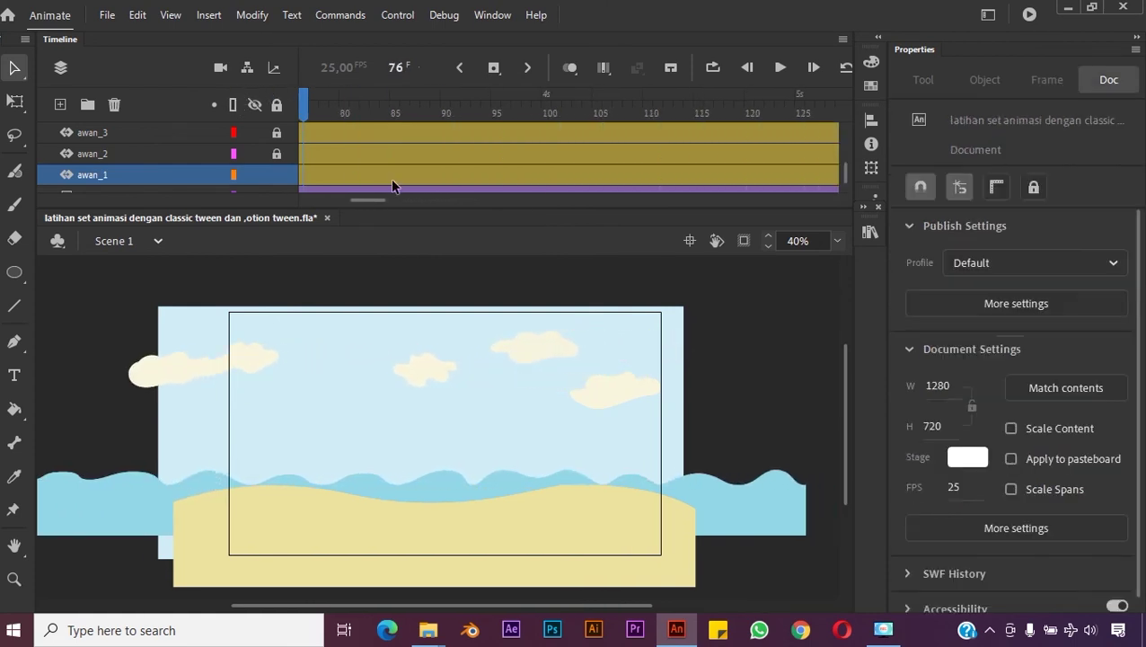
pyautogui.click(613, 390)
pyautogui.moveTo(314, 90); pyautogui.dragTo(719, 122)
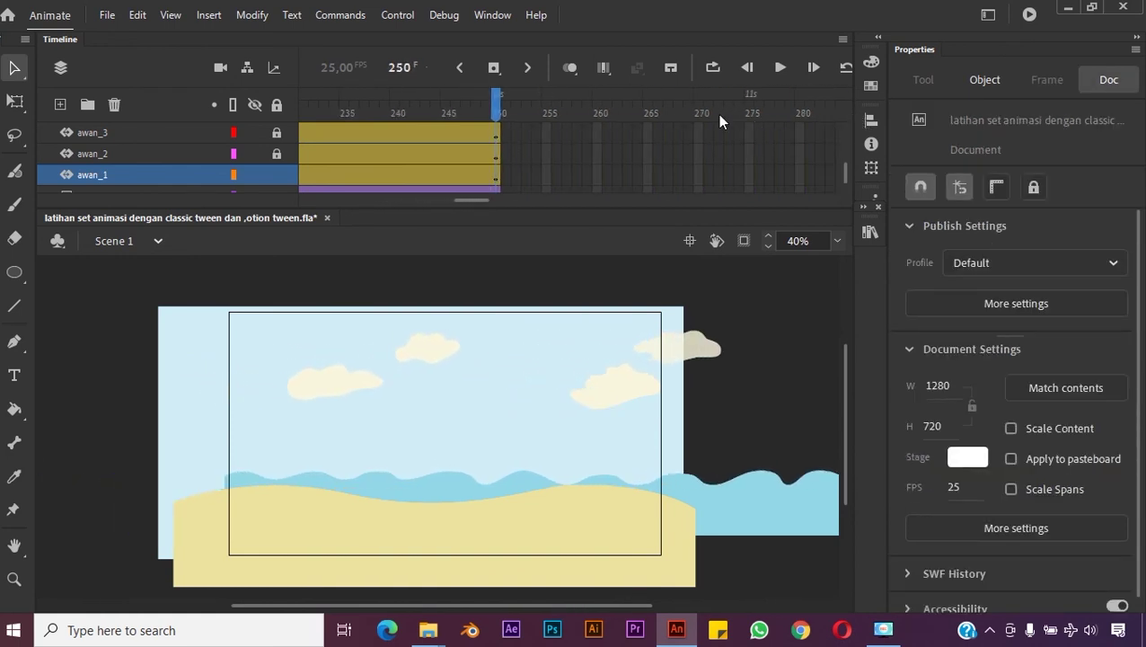
pyautogui.click(496, 189)
pyautogui.click(618, 400)
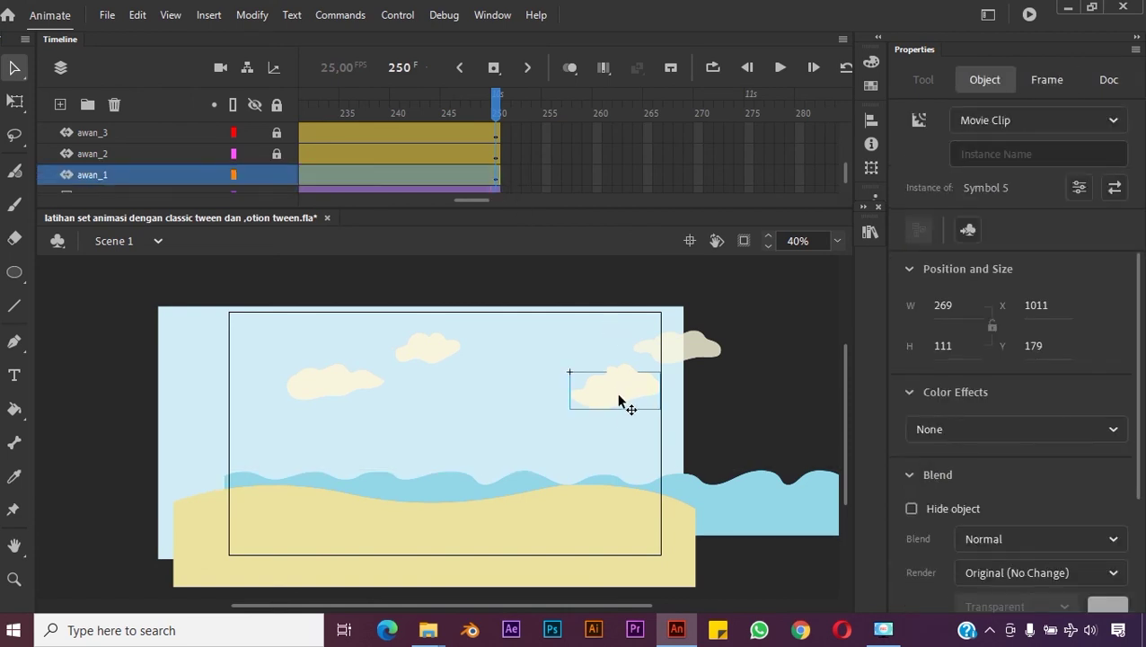
pyautogui.moveTo(618, 399); pyautogui.dragTo(805, 397)
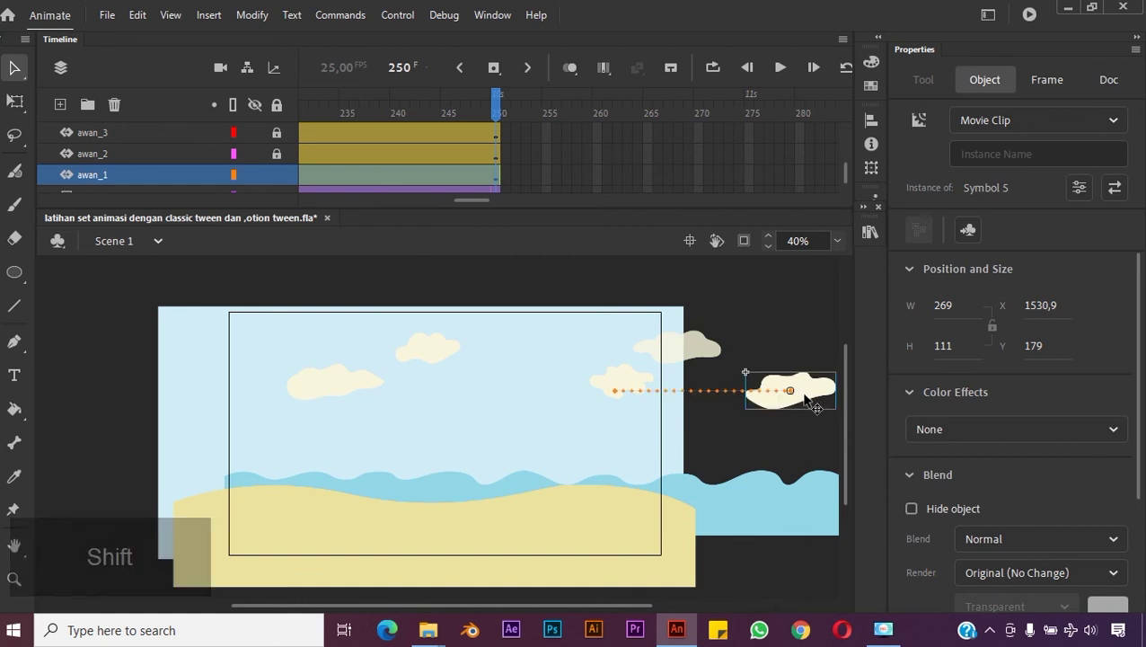
# Step: Play back the timeline through frame 250 to examine the awan_1 cloud's movement together with the other clouds
pyautogui.click(743, 446)
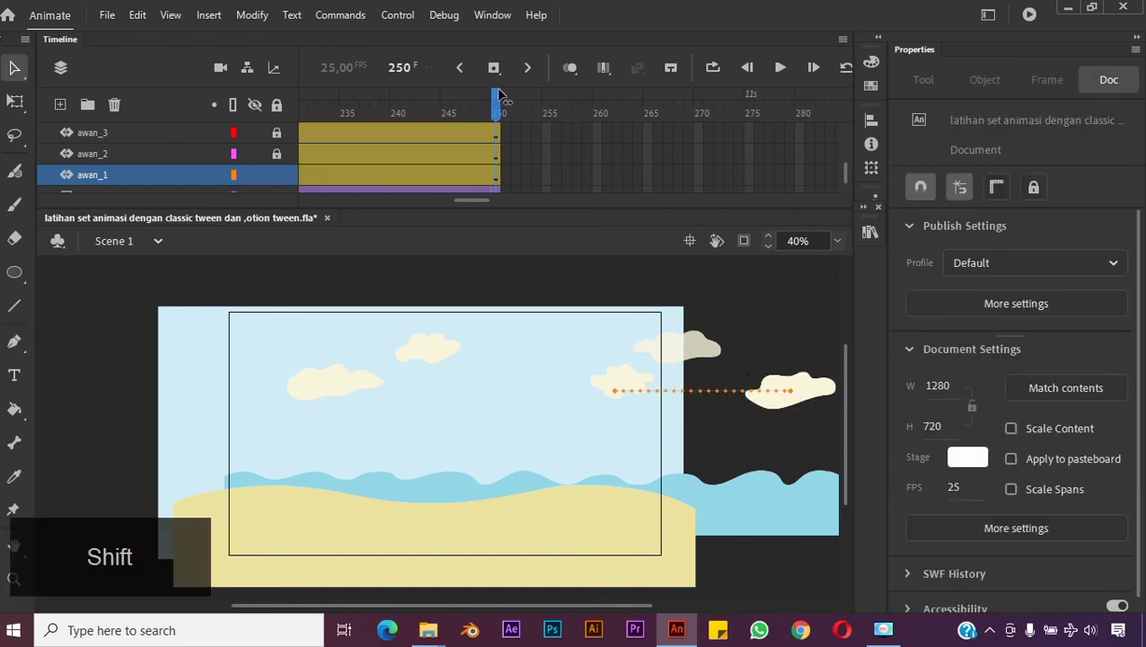
pyautogui.moveTo(500, 95); pyautogui.dragTo(284, 114)
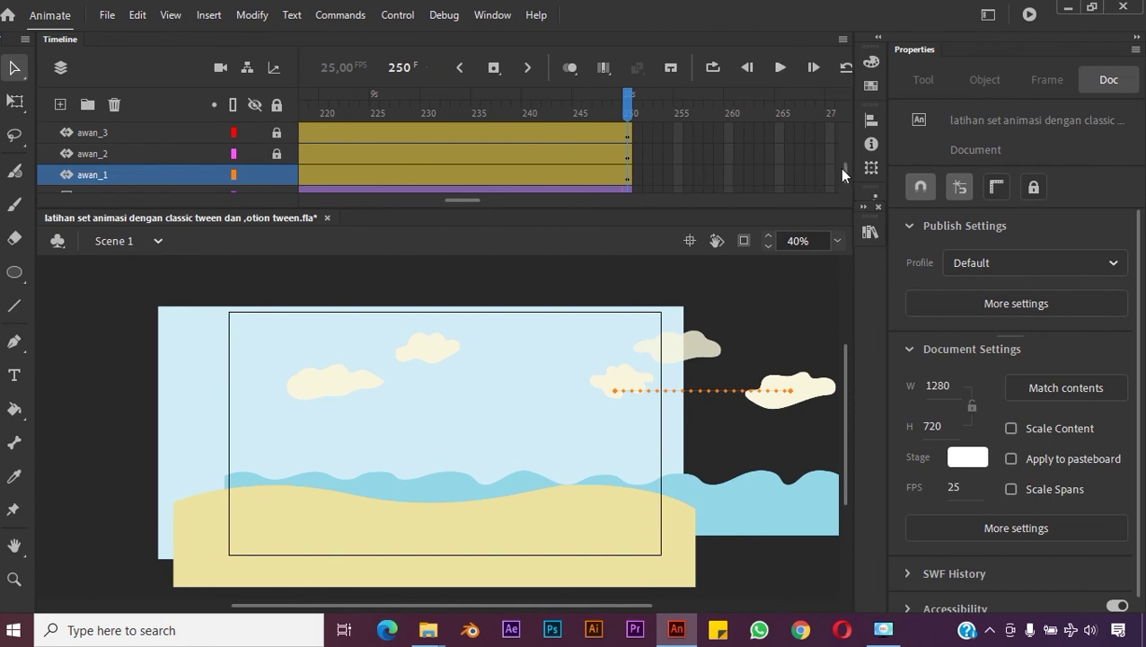
pyautogui.moveTo(845, 174); pyautogui.dragTo(841, 180)
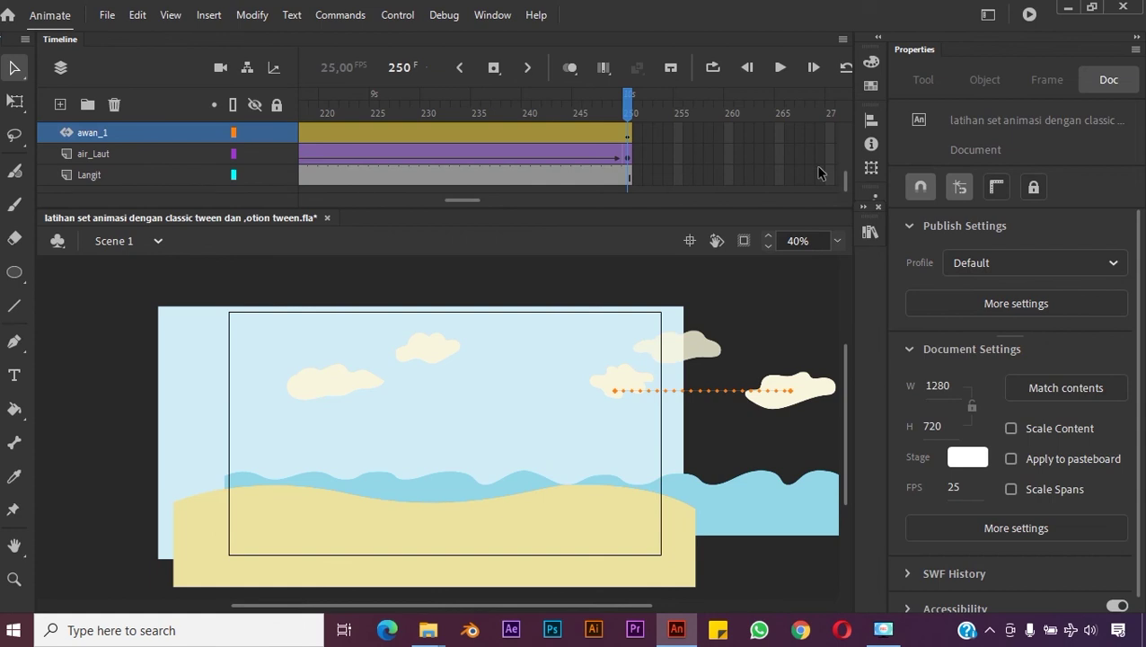
# Step: Save the animation document
pyautogui.click(107, 15)
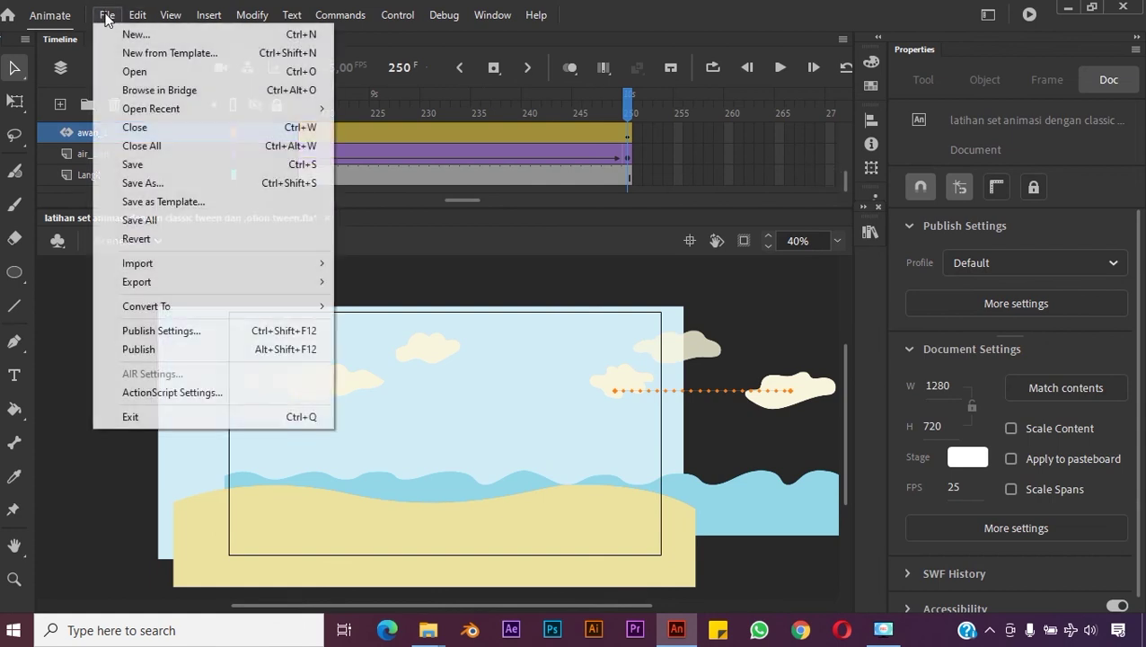
pyautogui.click(141, 163)
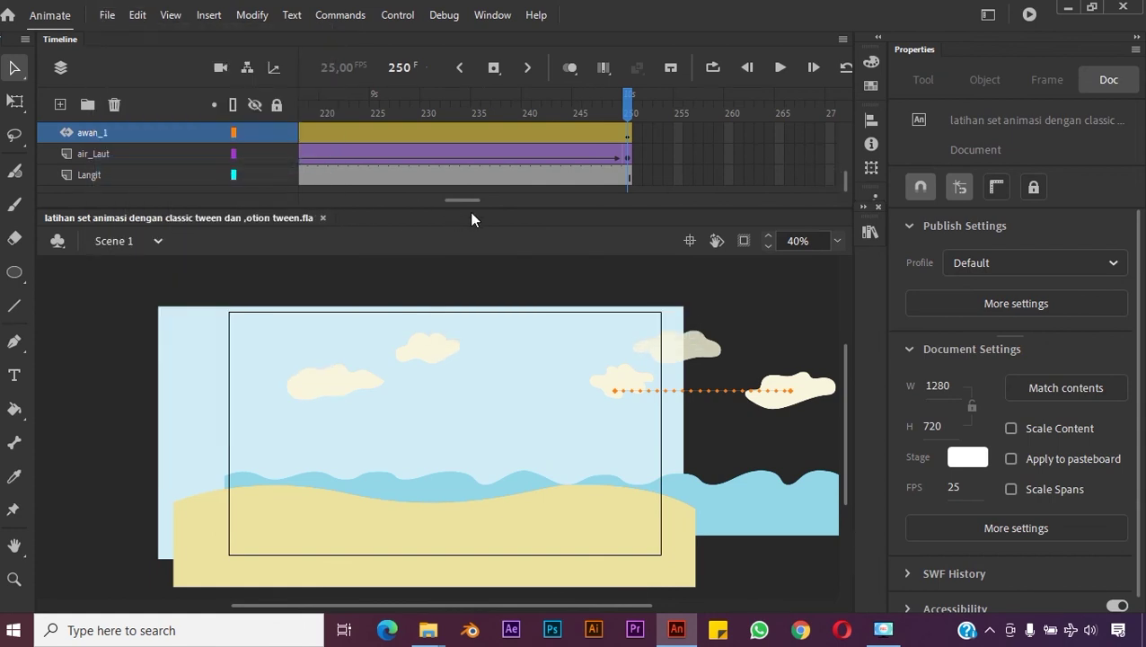
# Step: Create a motion tween at frame 1 of the batang_kelapa layer, converting the palm trunk to a symbol
pyautogui.moveTo(844, 174); pyautogui.dragTo(846, 150)
pyautogui.click(155, 154)
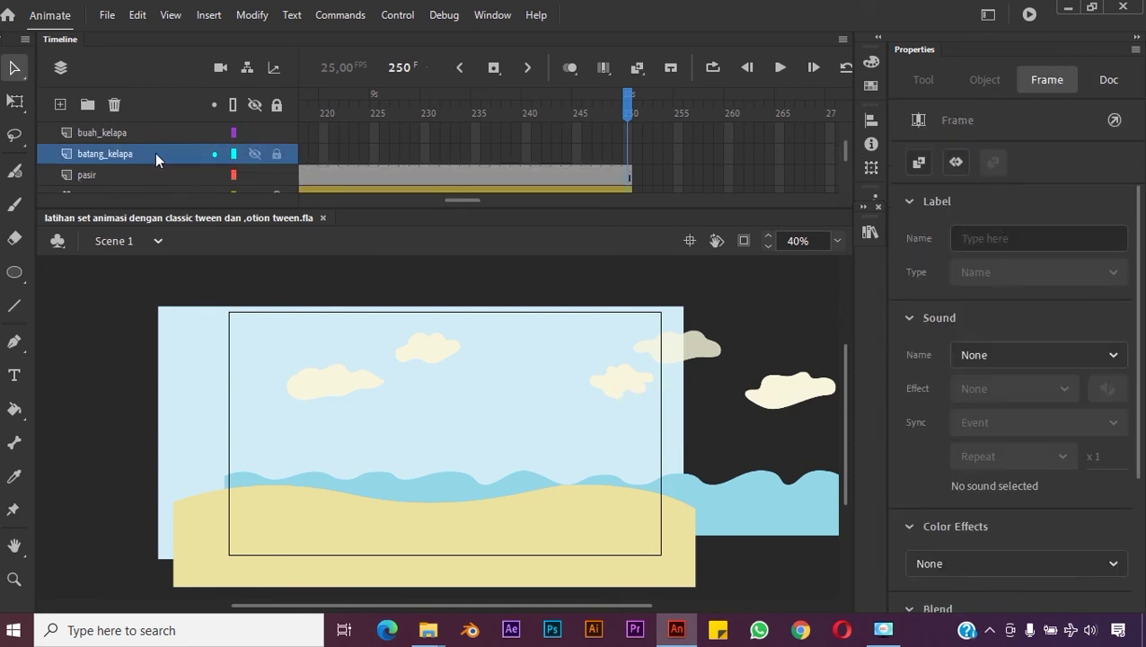
pyautogui.moveTo(455, 201); pyautogui.dragTo(287, 182)
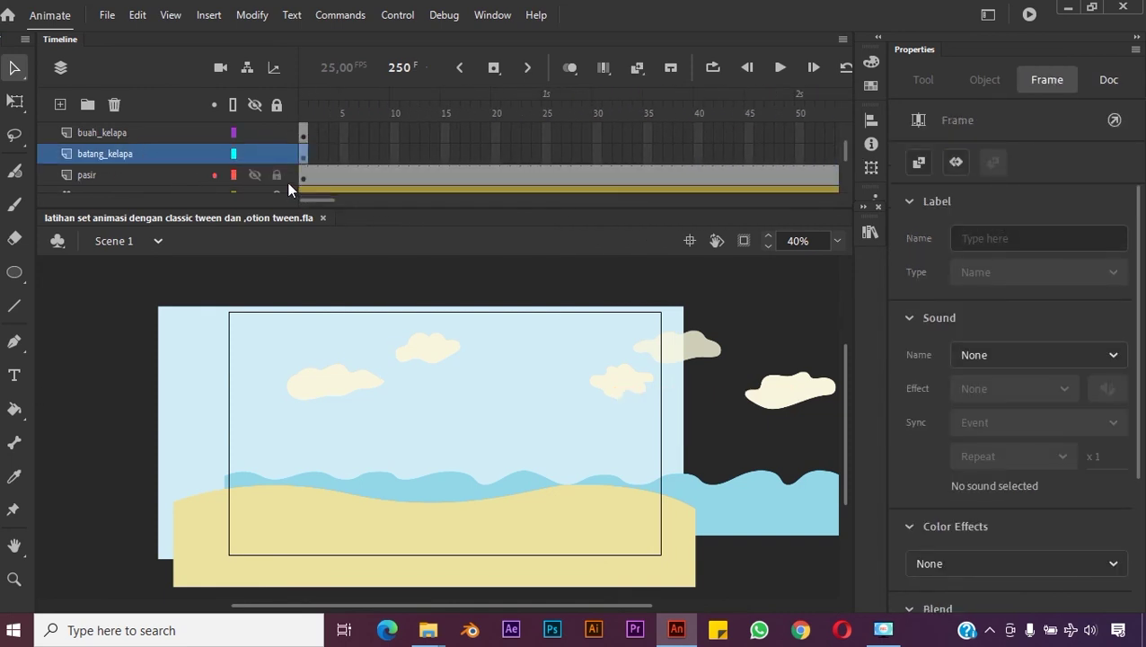
pyautogui.click(302, 155)
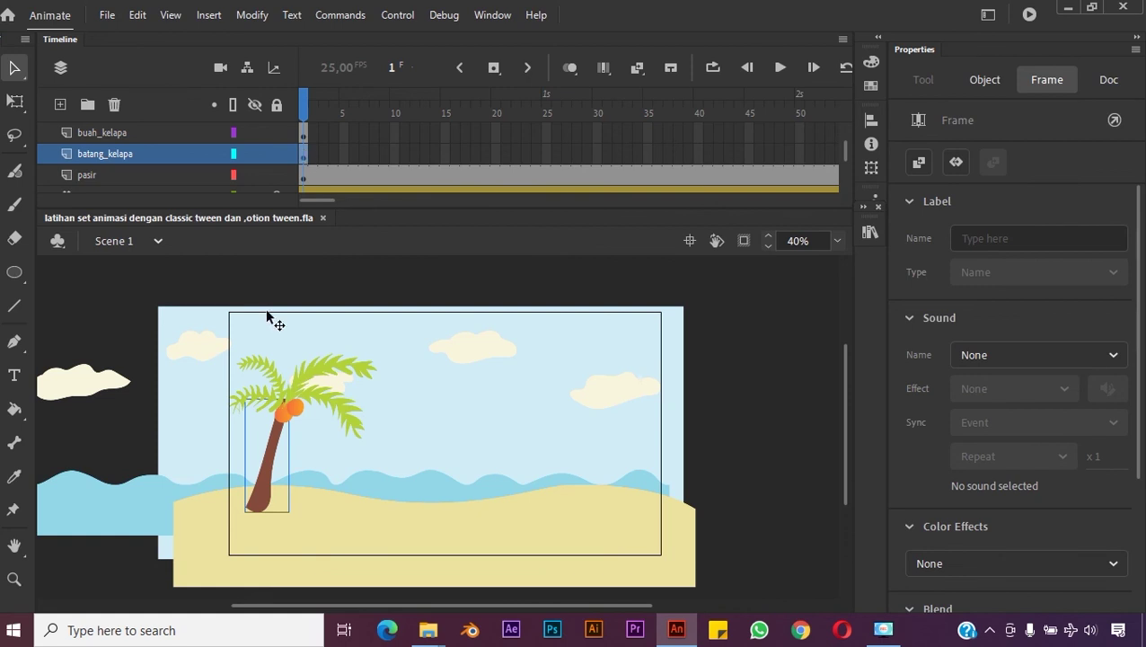
pyautogui.click(279, 434)
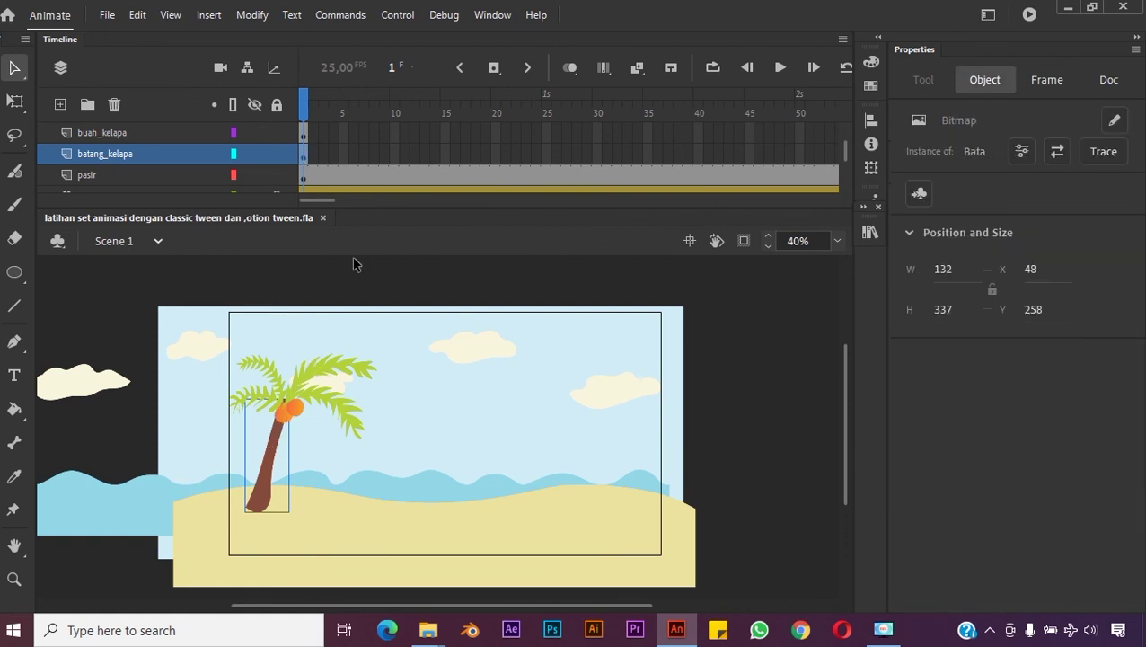
pyautogui.moveTo(335, 203); pyautogui.dragTo(481, 204)
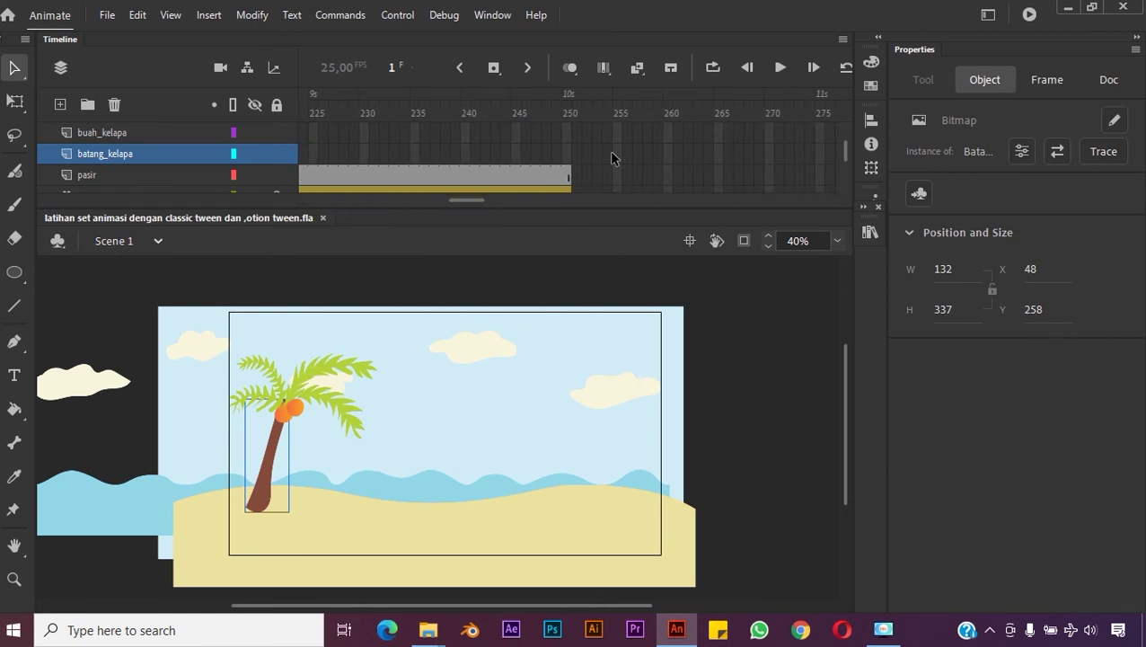
pyautogui.click(567, 154)
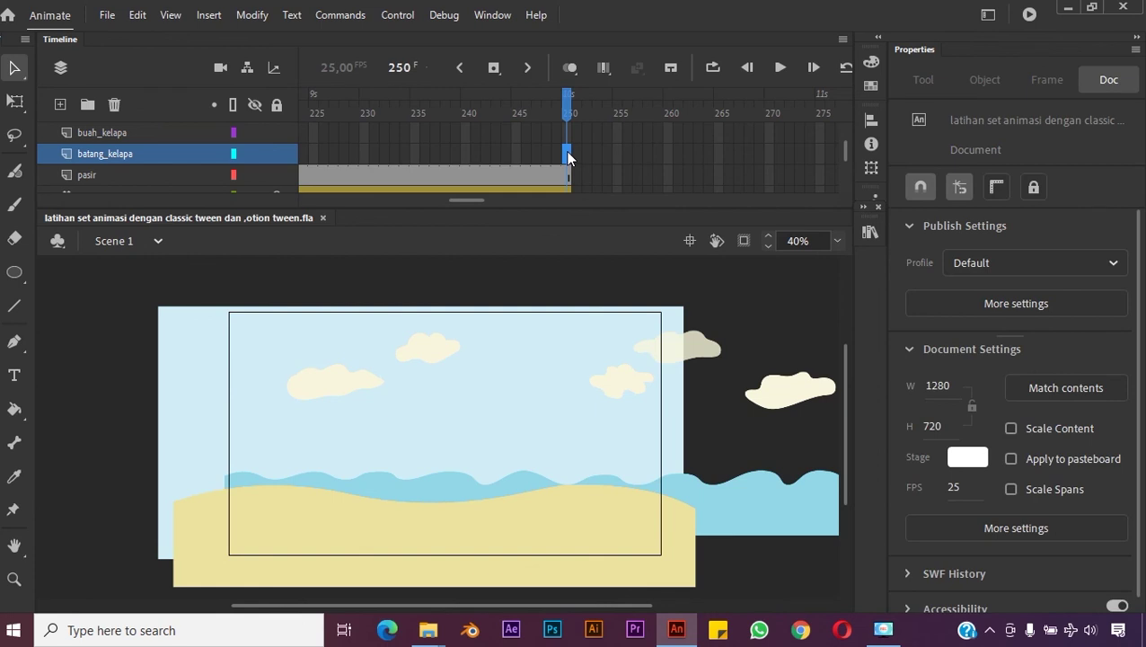
pyautogui.moveTo(486, 195); pyautogui.dragTo(273, 186)
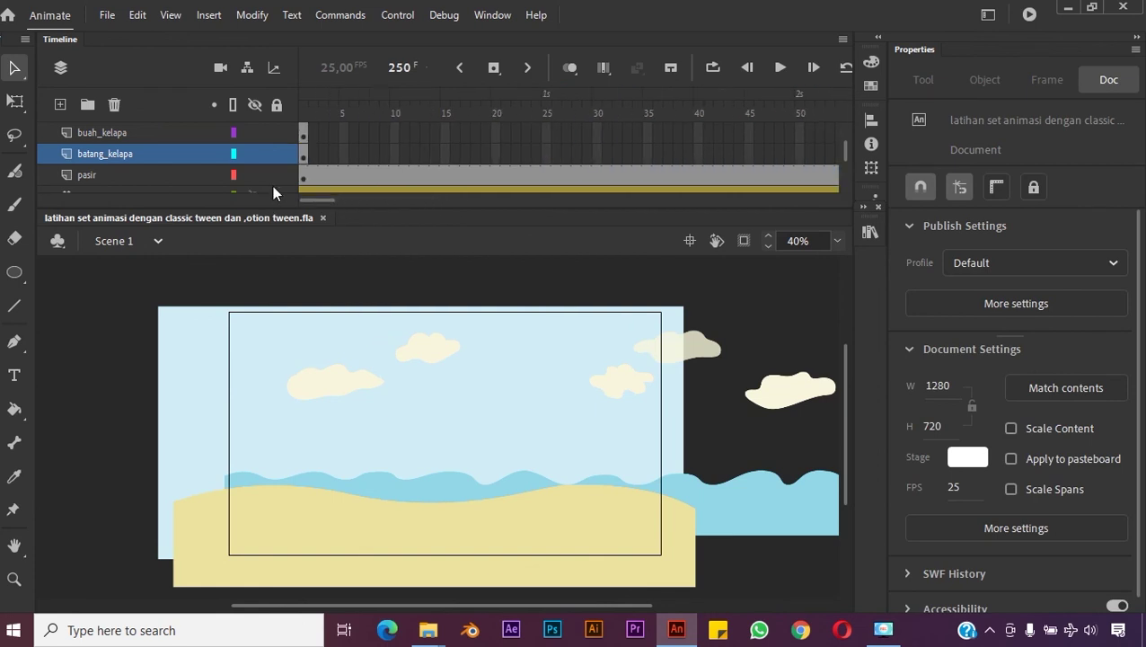
pyautogui.click(303, 153)
pyautogui.rightClick(303, 154)
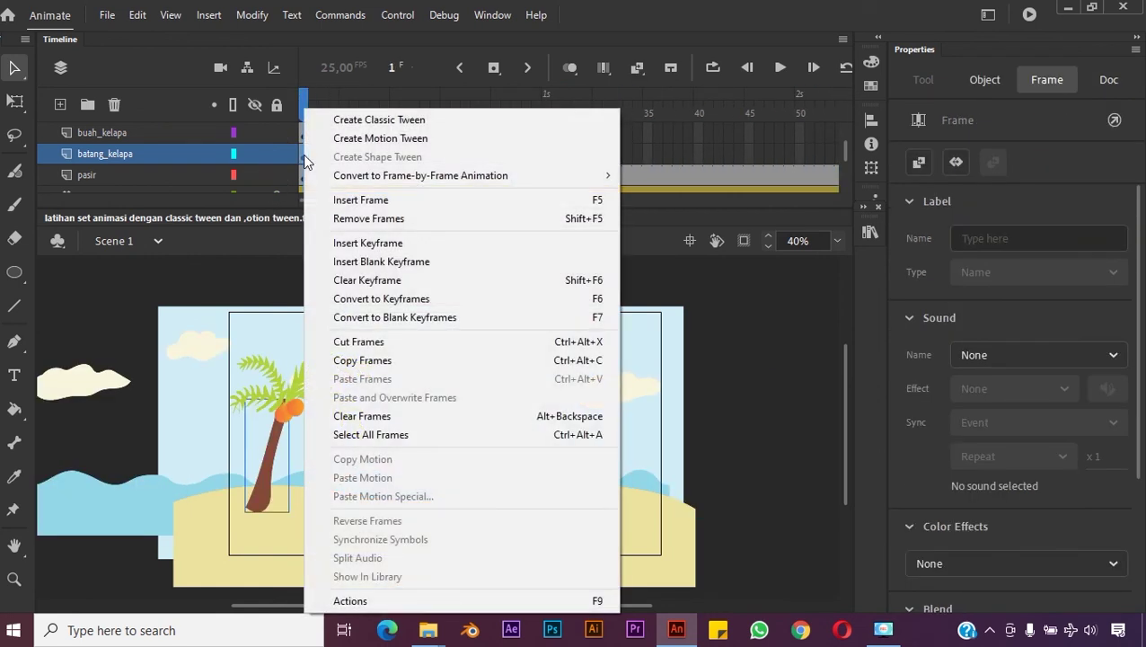
pyautogui.click(350, 144)
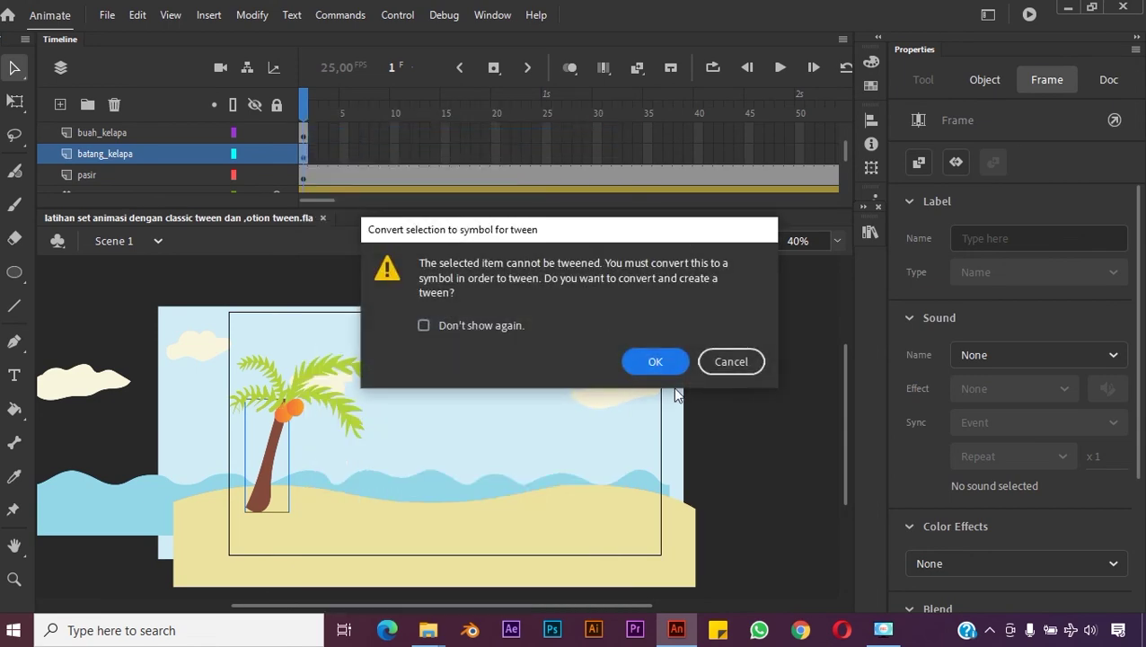
pyautogui.click(655, 358)
# Step: Insert a keyframe for all properties at frame 250 of the batang_kelapa layer
pyautogui.moveTo(324, 201); pyautogui.dragTo(481, 217)
pyautogui.click(473, 146)
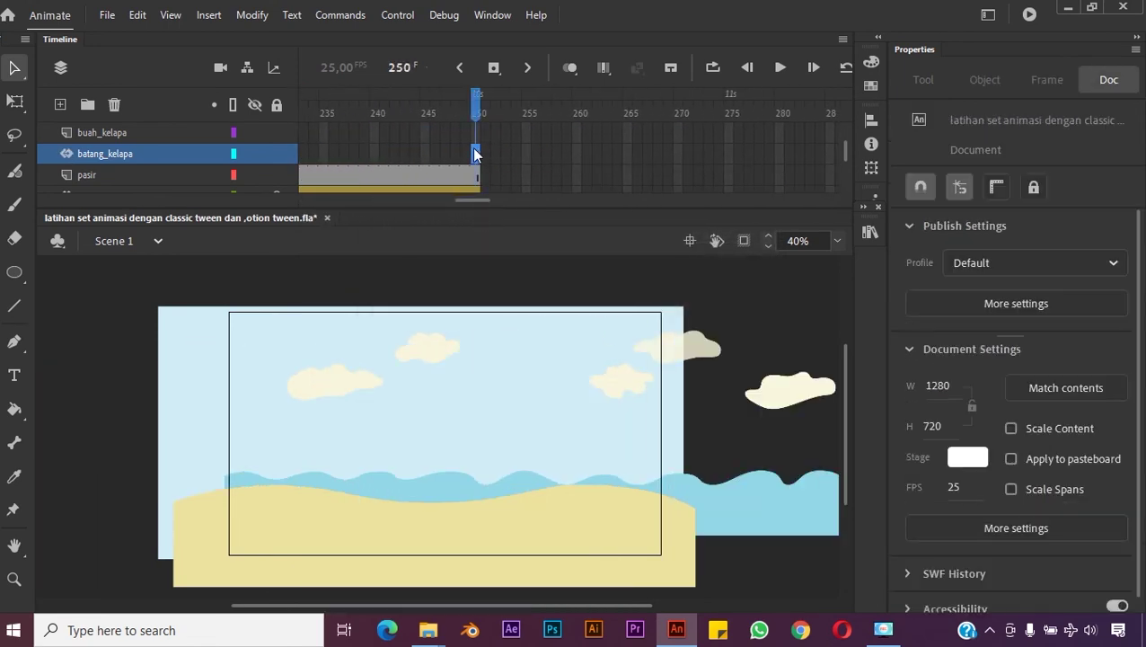
pyautogui.rightClick(472, 146)
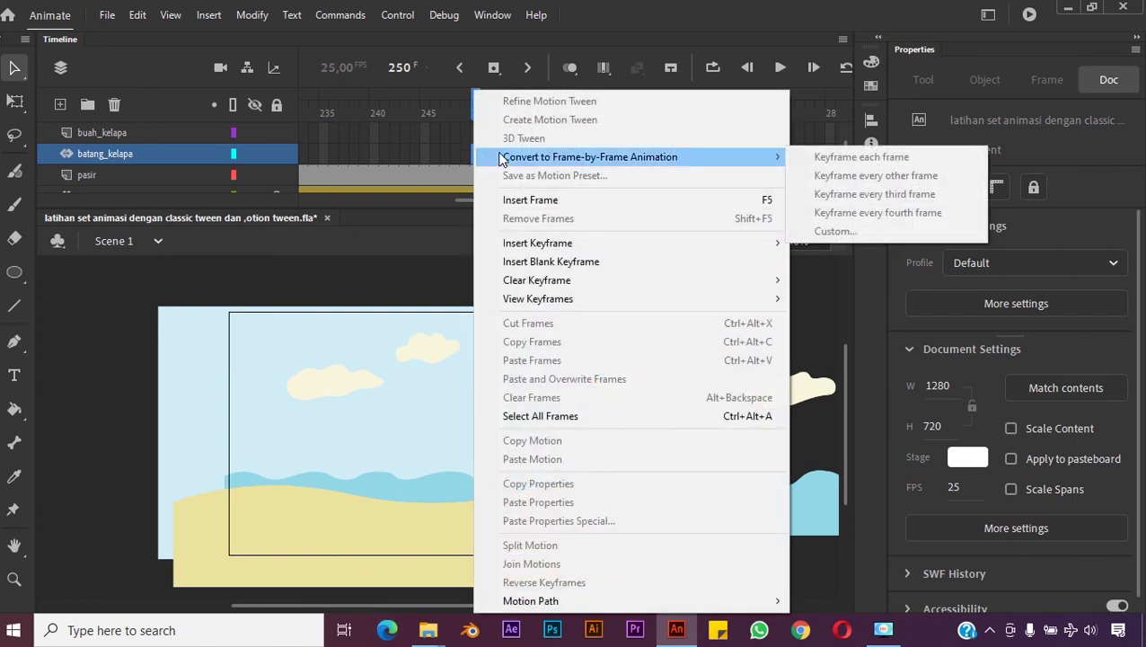
pyautogui.moveTo(558, 247)
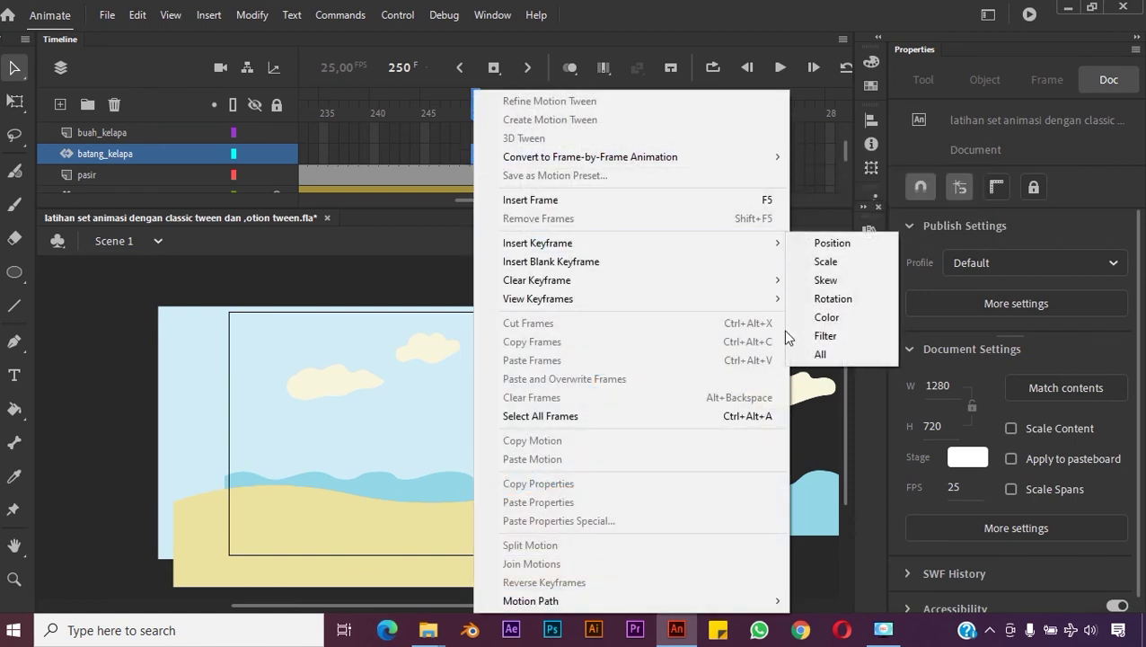
pyautogui.click(830, 355)
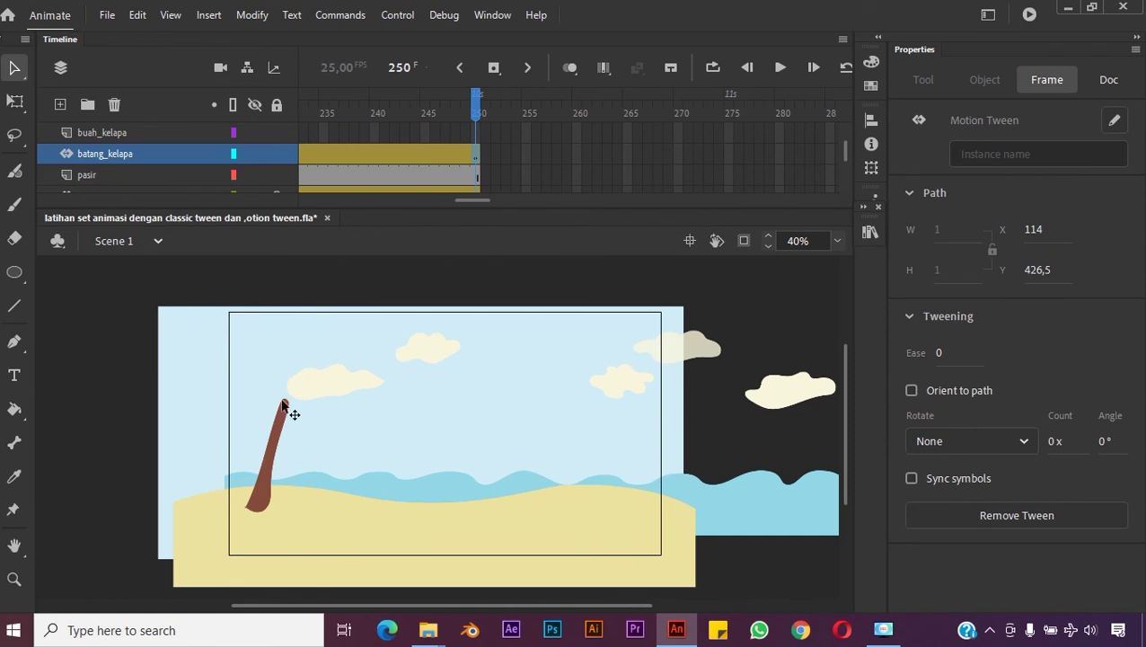
# Step: Insert a keyframe for all properties at frame 175 of the batang_kelapa motion tween
pyautogui.moveTo(477, 105); pyautogui.dragTo(476, 148)
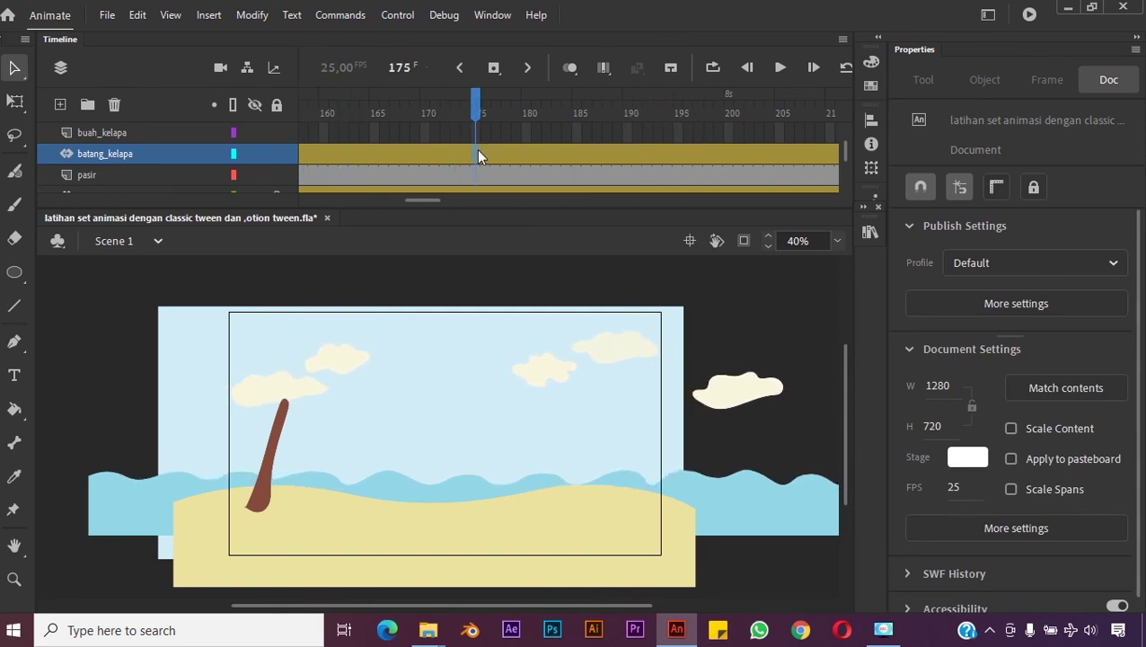
pyautogui.click(476, 148)
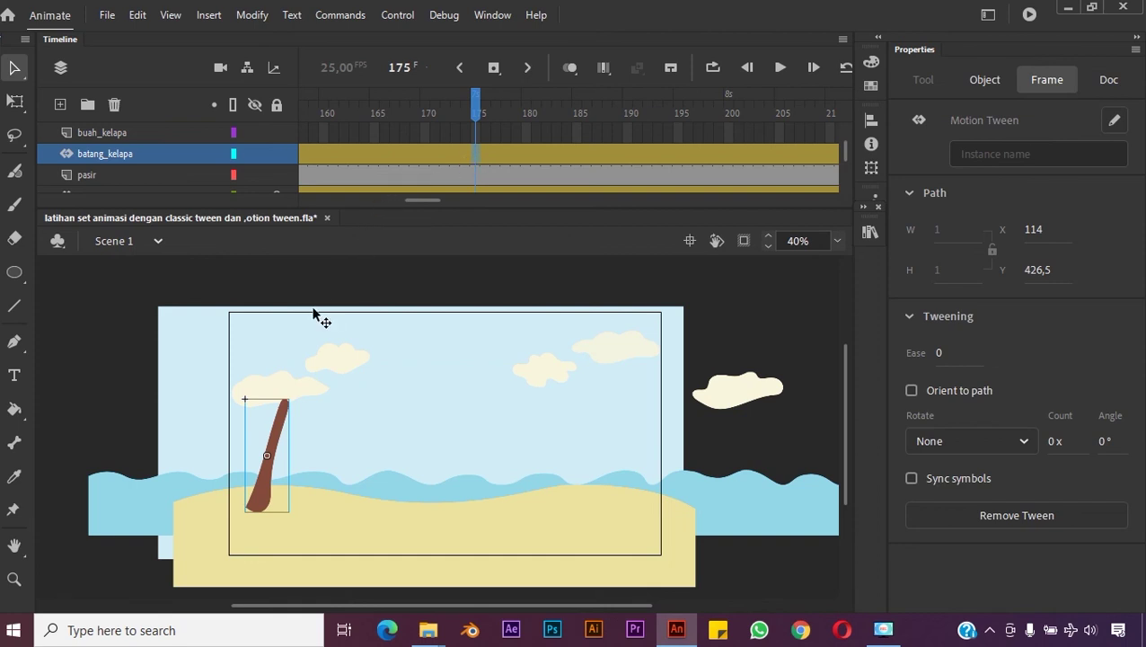
pyautogui.rightClick(476, 158)
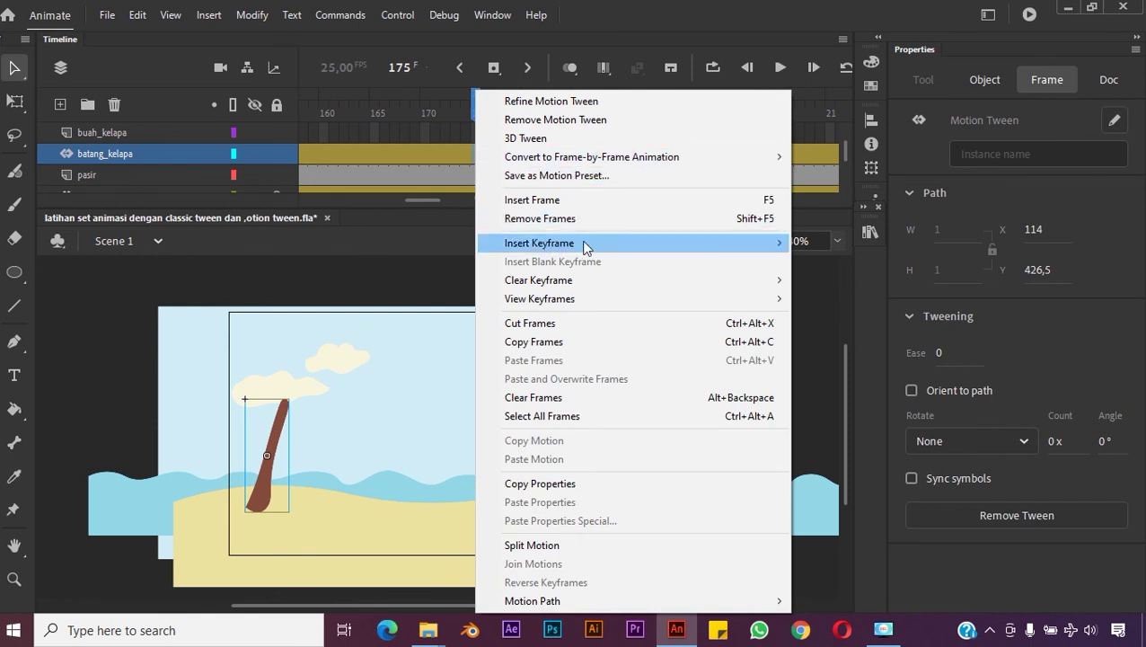
pyautogui.moveTo(585, 246)
pyautogui.click(825, 356)
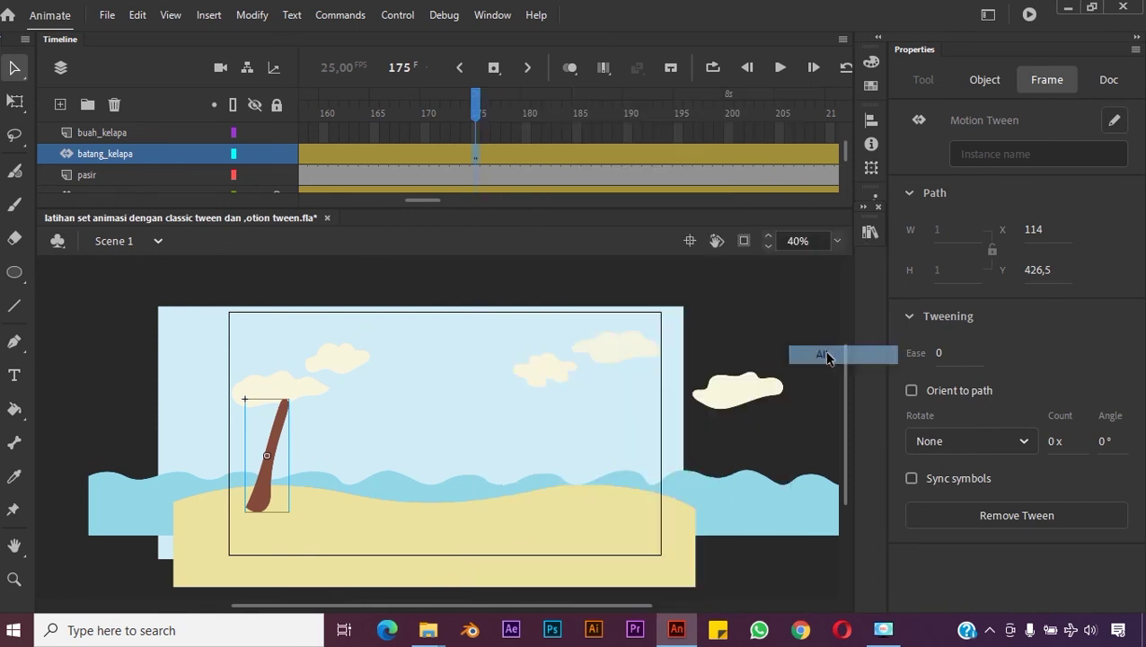
# Step: With Free Transform, move the palm trunk's transformation point from its centre down to the base of the trunk
pyautogui.press('ctrl')
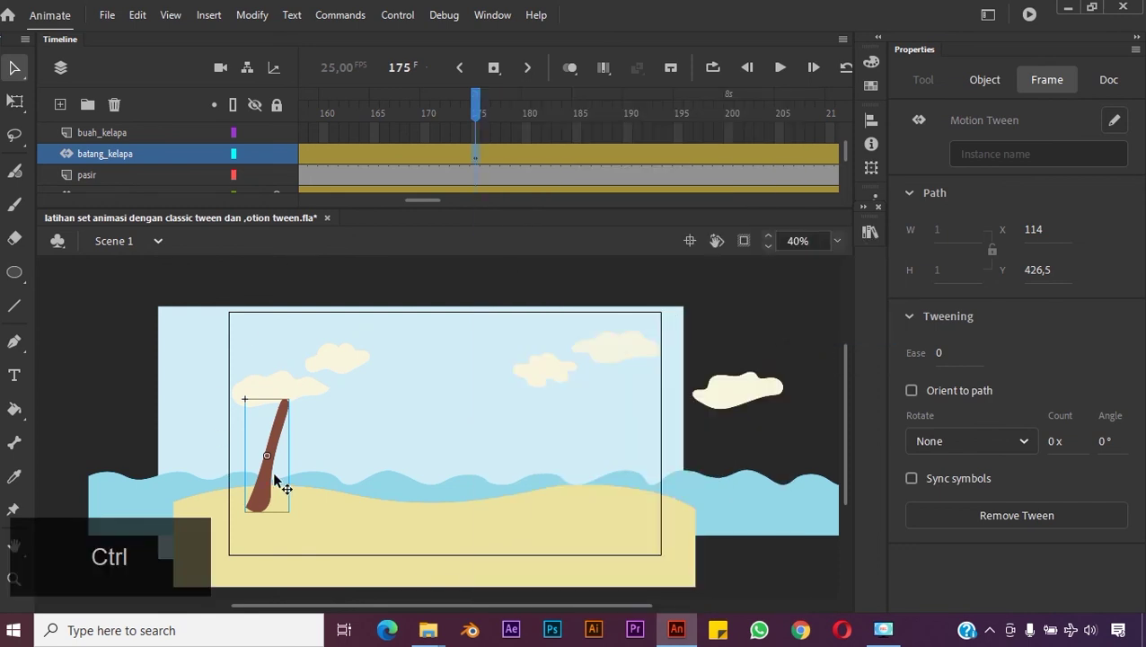
pyautogui.hotkey('ctrl', '=')
pyautogui.hotkey('ctrl', '=')
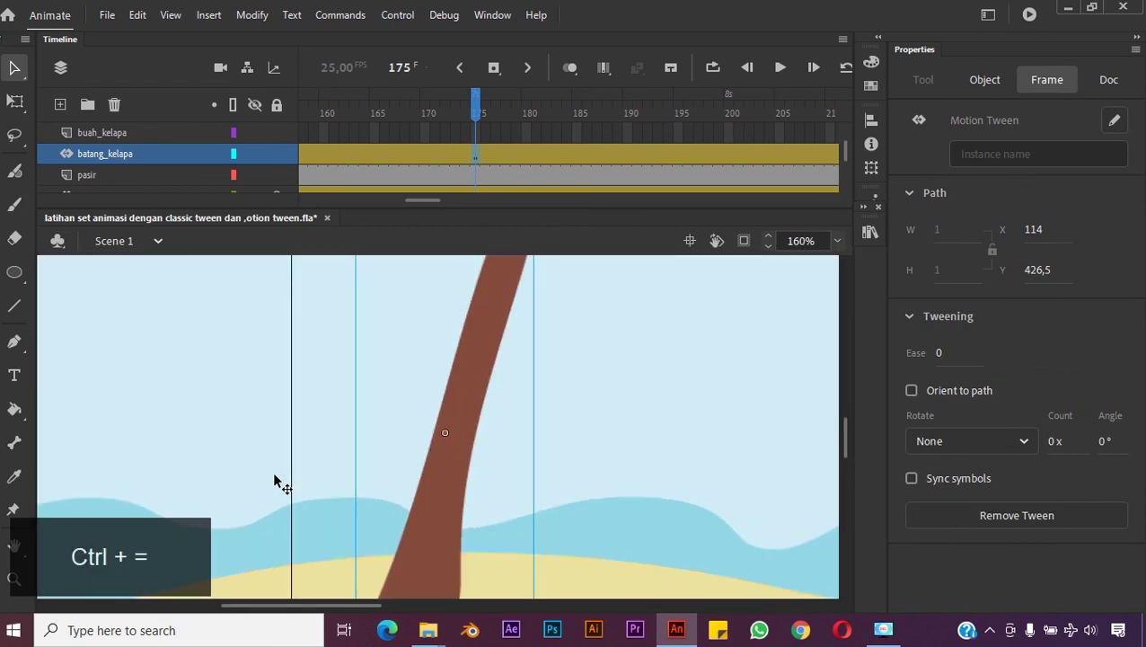
pyautogui.click(443, 433)
pyautogui.hotkey('ctrl', '-')
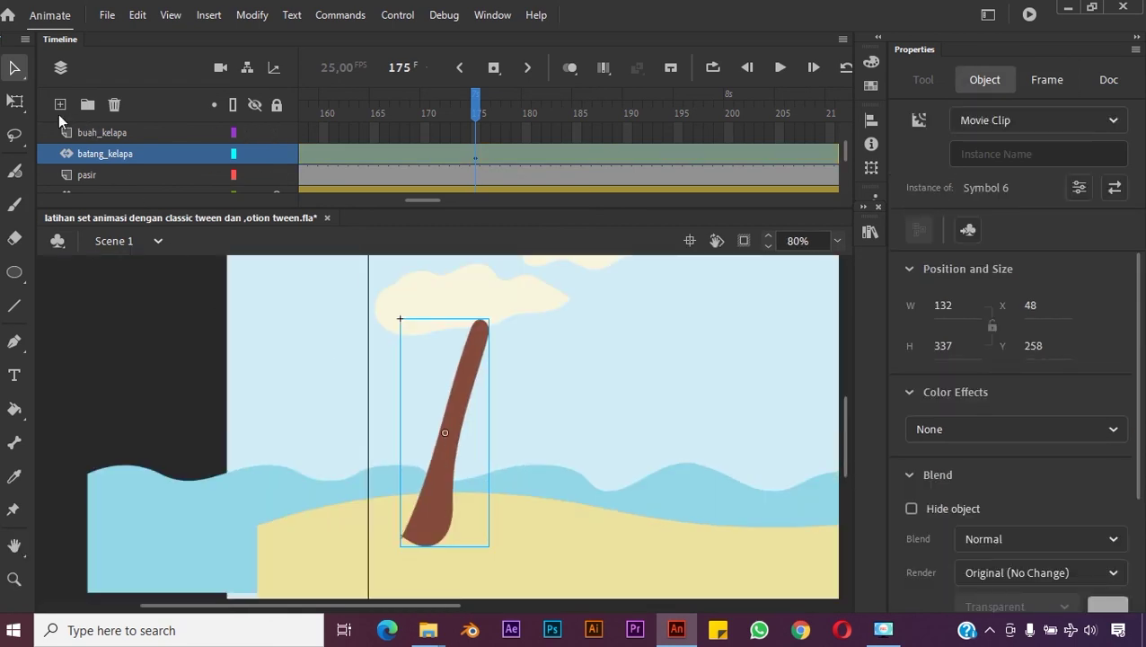
pyautogui.click(14, 102)
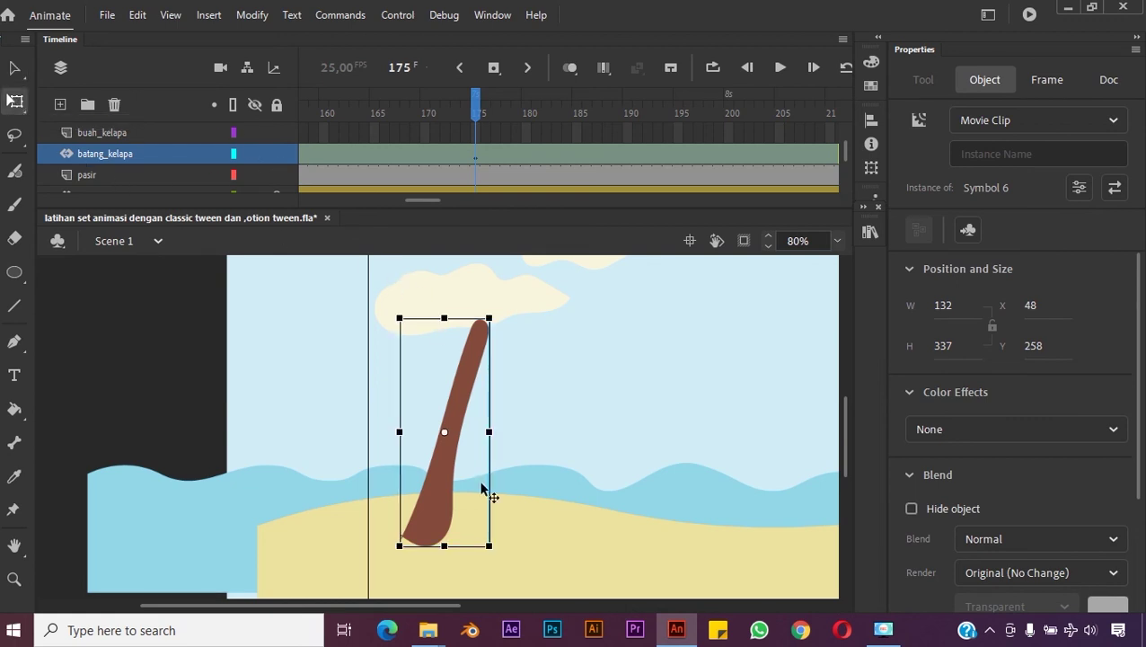
pyautogui.moveTo(444, 434); pyautogui.dragTo(424, 533)
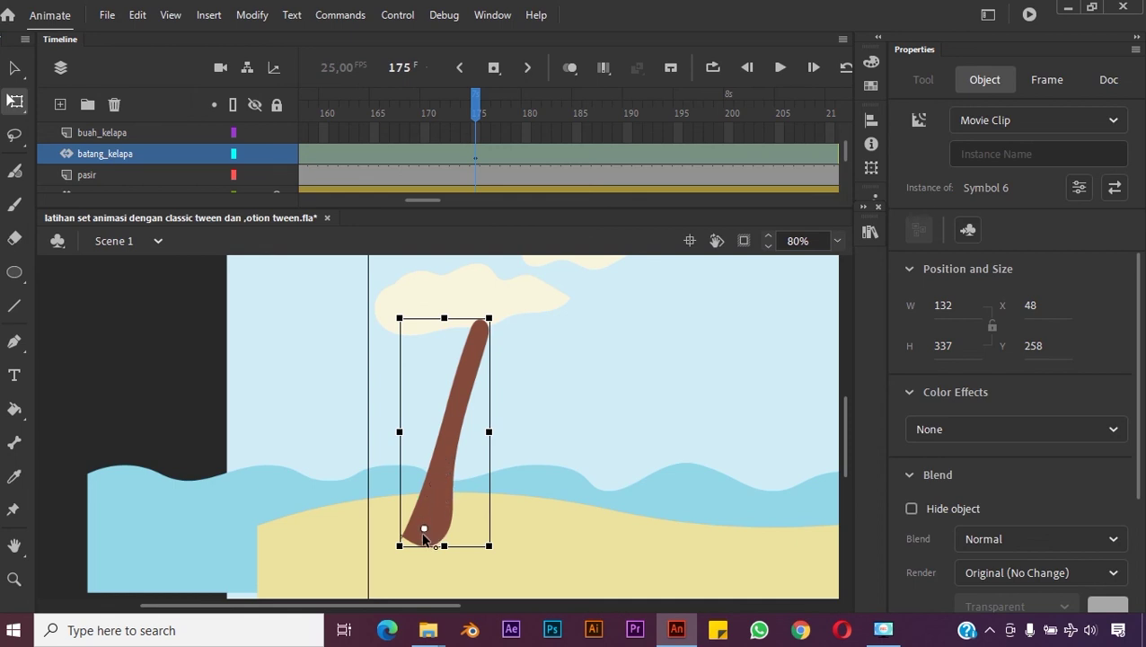
pyautogui.moveTo(424, 535); pyautogui.dragTo(423, 529)
pyautogui.moveTo(425, 532); pyautogui.dragTo(426, 539)
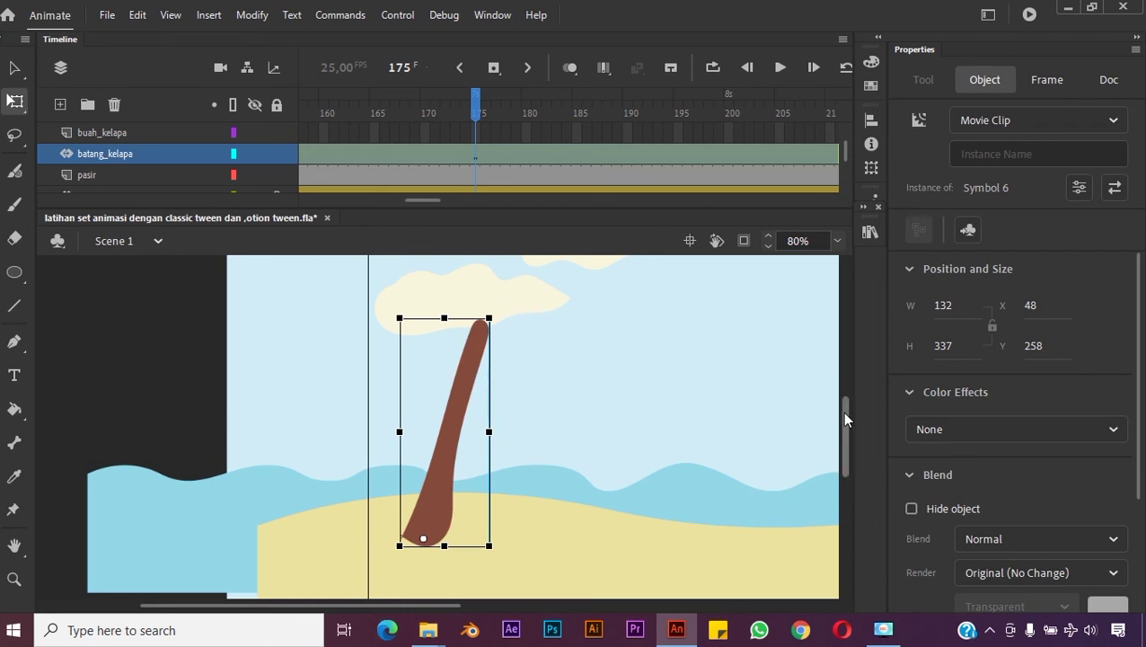
pyautogui.moveTo(841, 411); pyautogui.dragTo(850, 402)
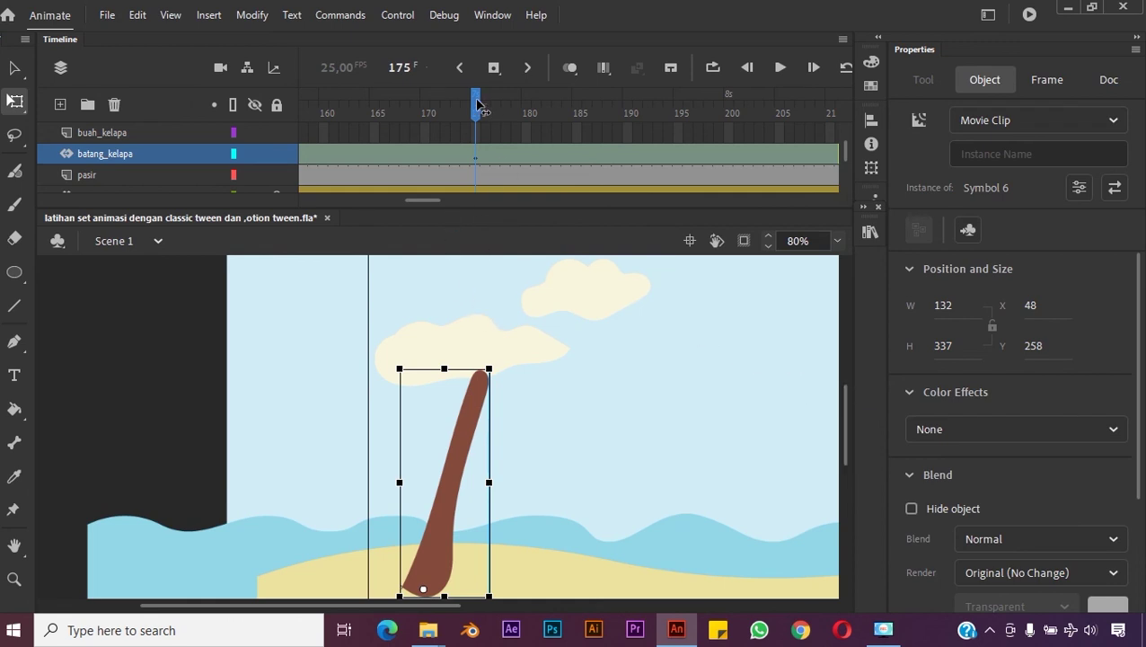
# Step: Turn on the layer parenting view at frame 1 and parent the buah_kelapa and daun_kelapa_1 layers to batang_kelapa
pyautogui.moveTo(479, 106); pyautogui.dragTo(246, 118)
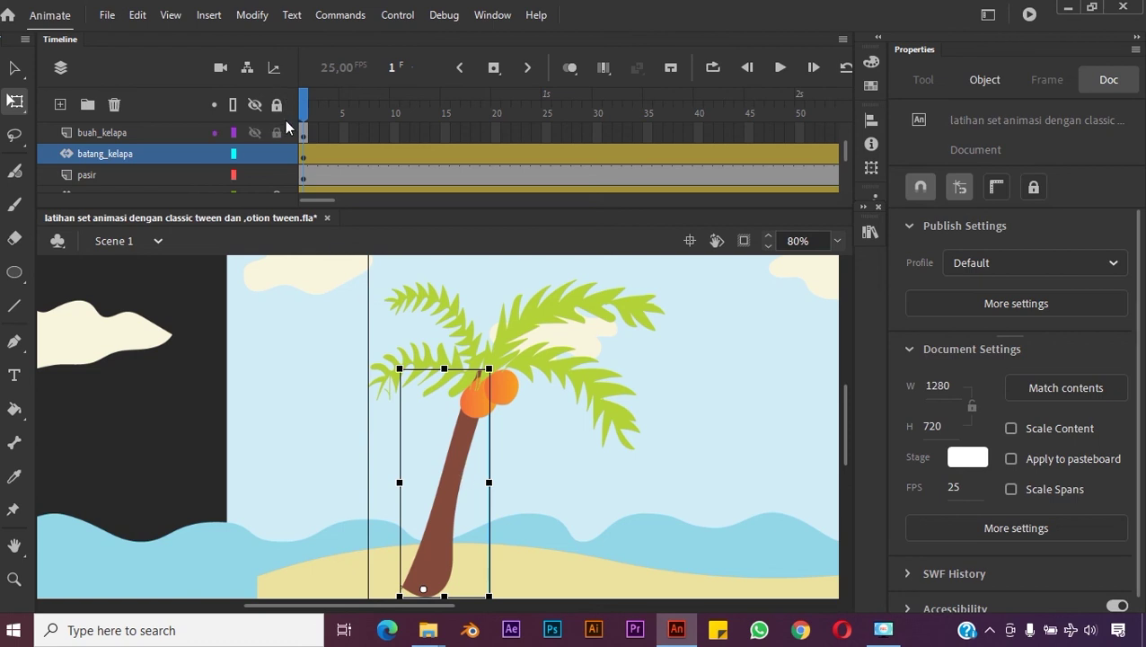
pyautogui.click(307, 155)
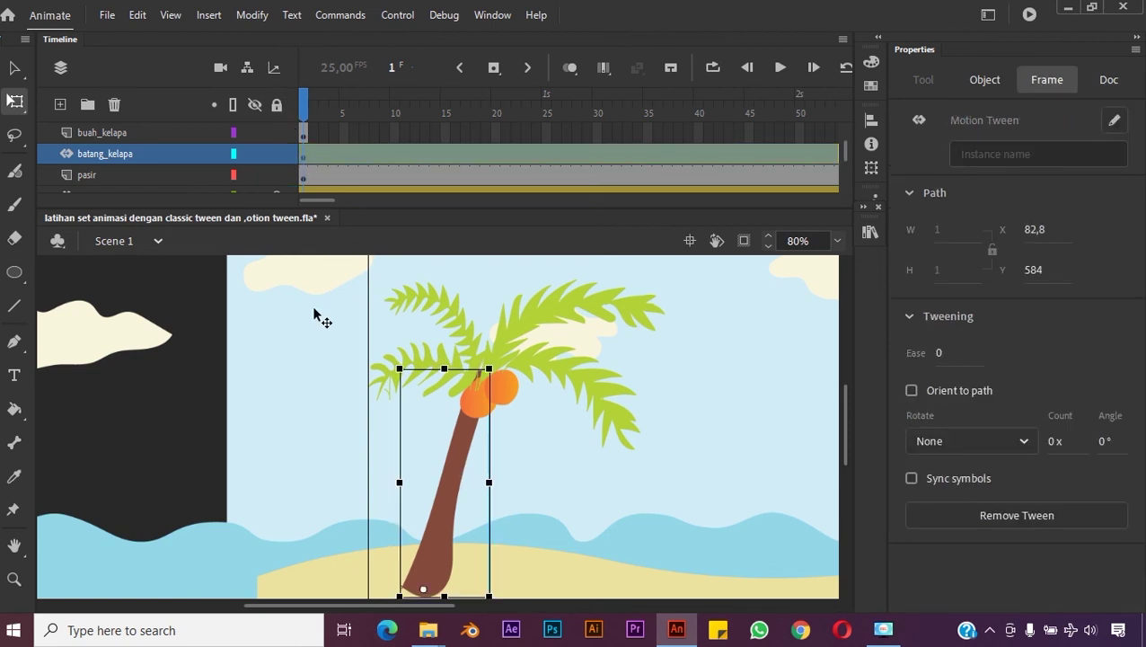
pyautogui.click(247, 71)
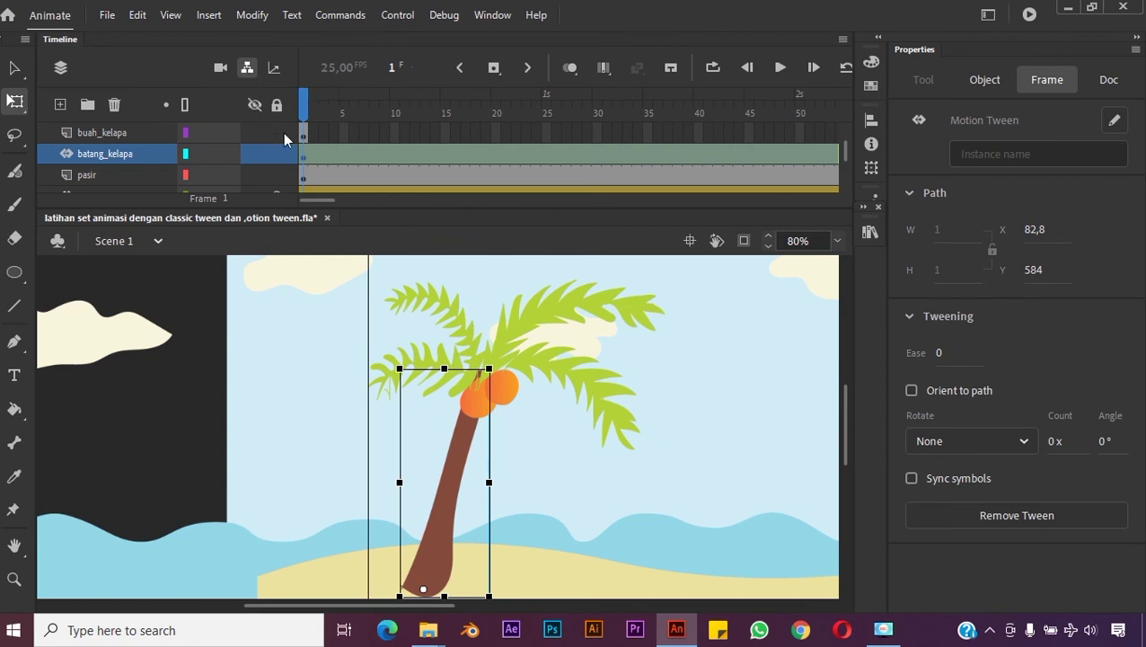
pyautogui.moveTo(845, 157); pyautogui.dragTo(851, 145)
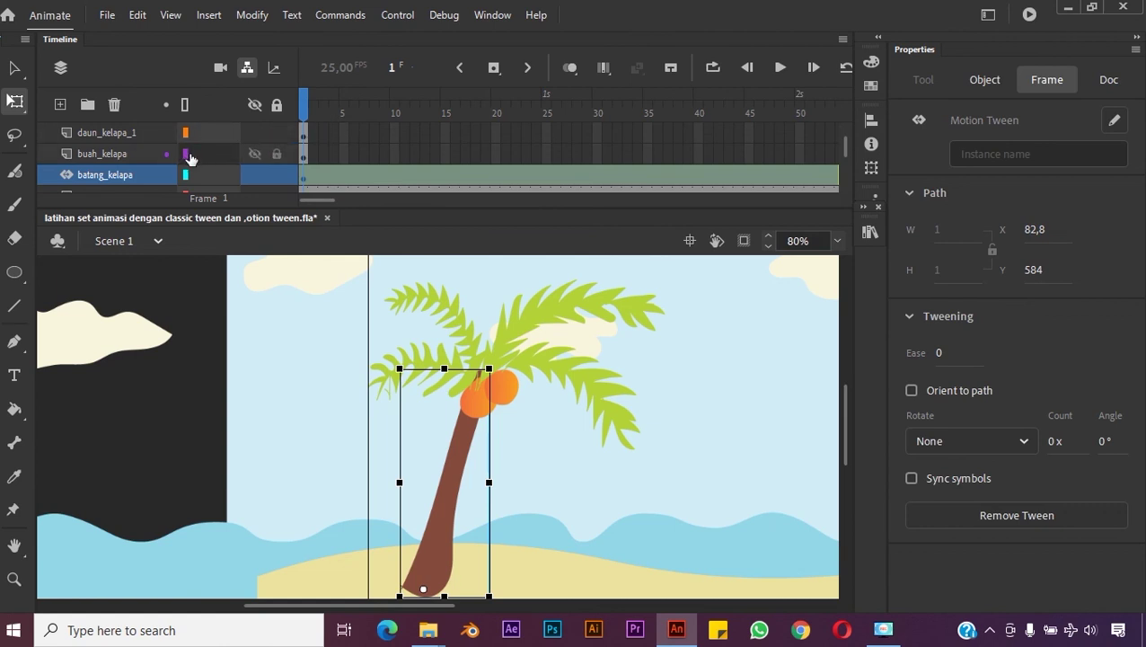
pyautogui.moveTo(188, 155); pyautogui.dragTo(187, 178)
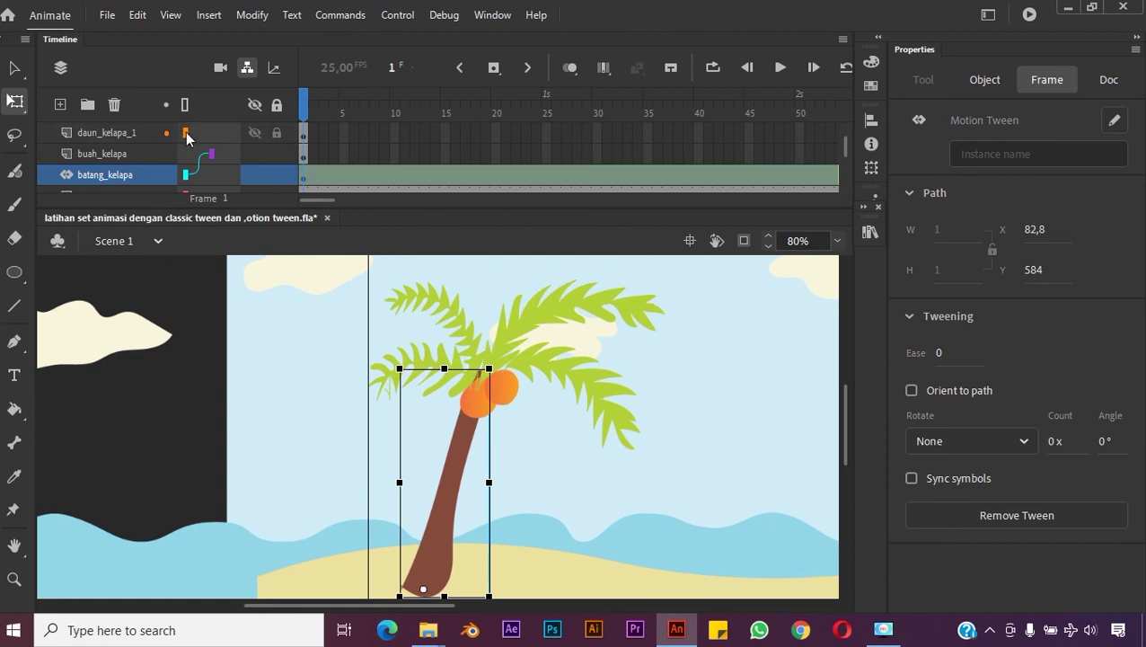
pyautogui.moveTo(186, 130); pyautogui.dragTo(186, 174)
# Step: Parent the daun_kelapa_2, daun_kelapa_3 and daun_kelapa_4 layers to batang_kelapa in the layer parenting view
pyautogui.scroll(1, 847, 151)
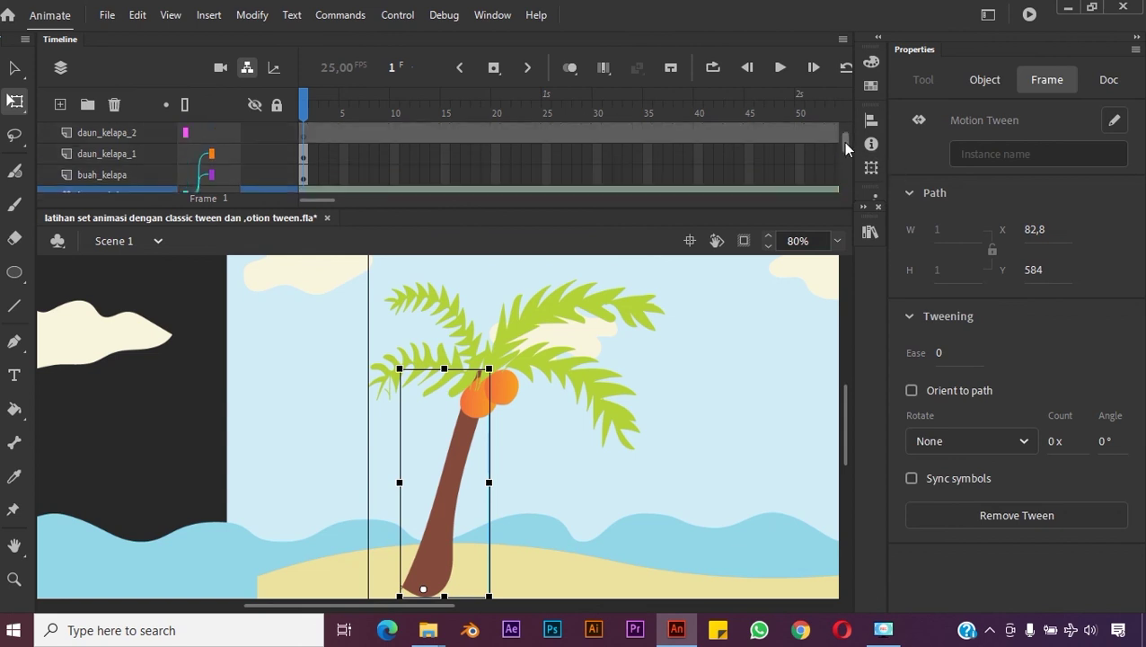
pyautogui.moveTo(185, 132); pyautogui.dragTo(186, 191)
pyautogui.scroll(2, 847, 143)
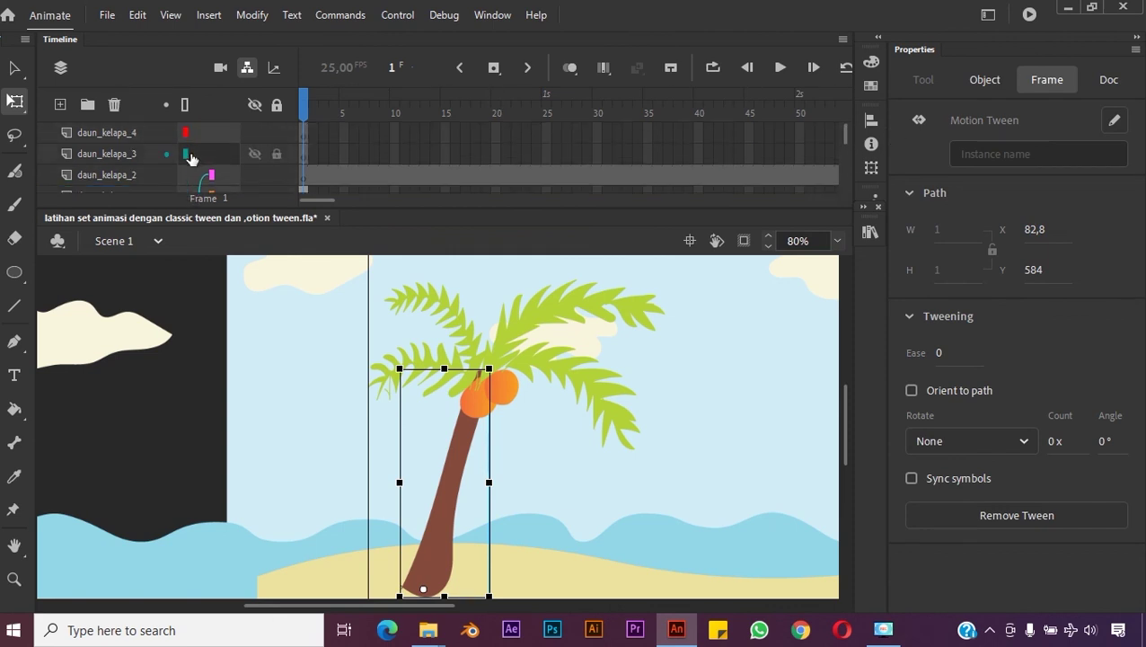
pyautogui.moveTo(185, 154)
pyautogui.mouseDown()
pyautogui.moveTo(192, 192)
pyautogui.moveTo(188, 141)
pyautogui.mouseUp()
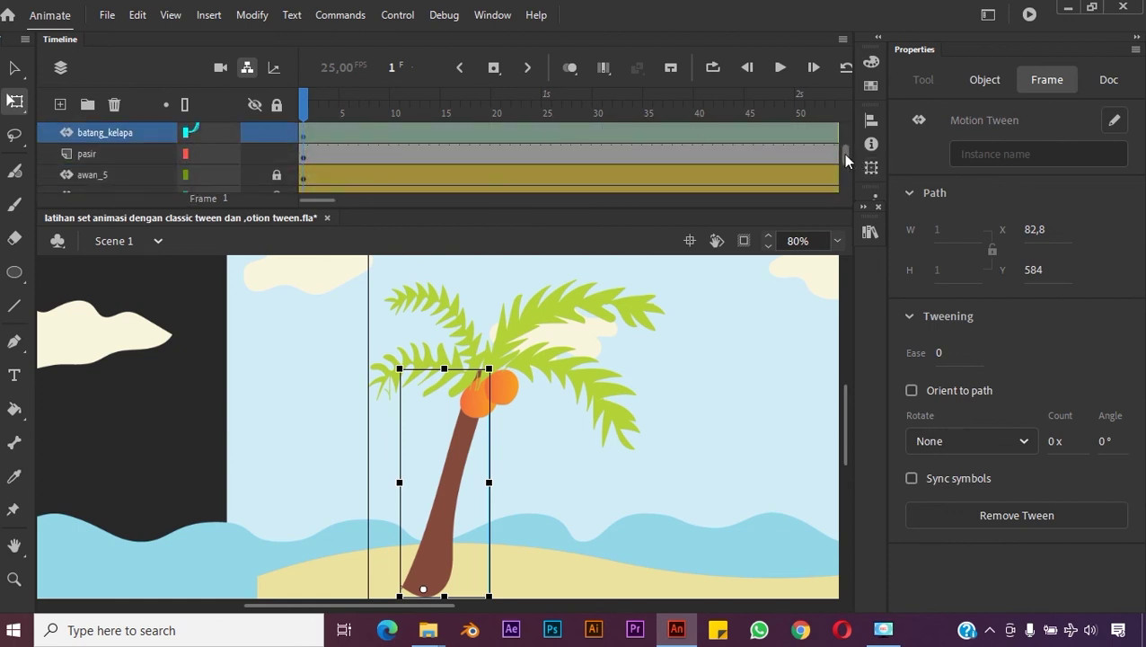
pyautogui.scroll(3, 853, 141)
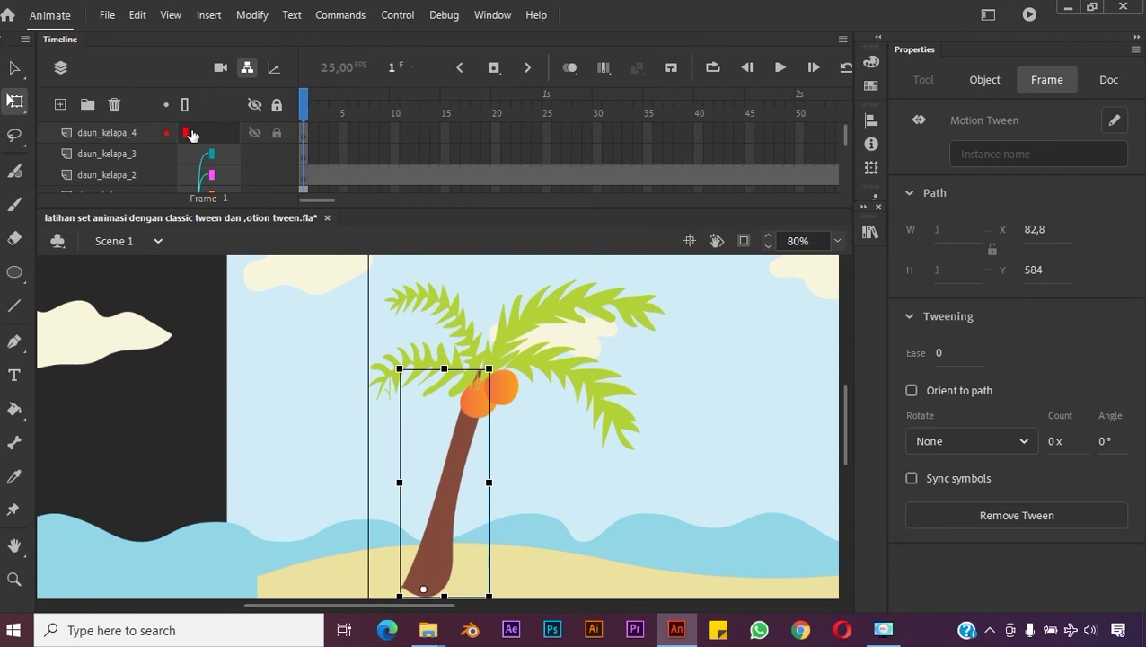
pyautogui.moveTo(188, 135); pyautogui.dragTo(187, 160)
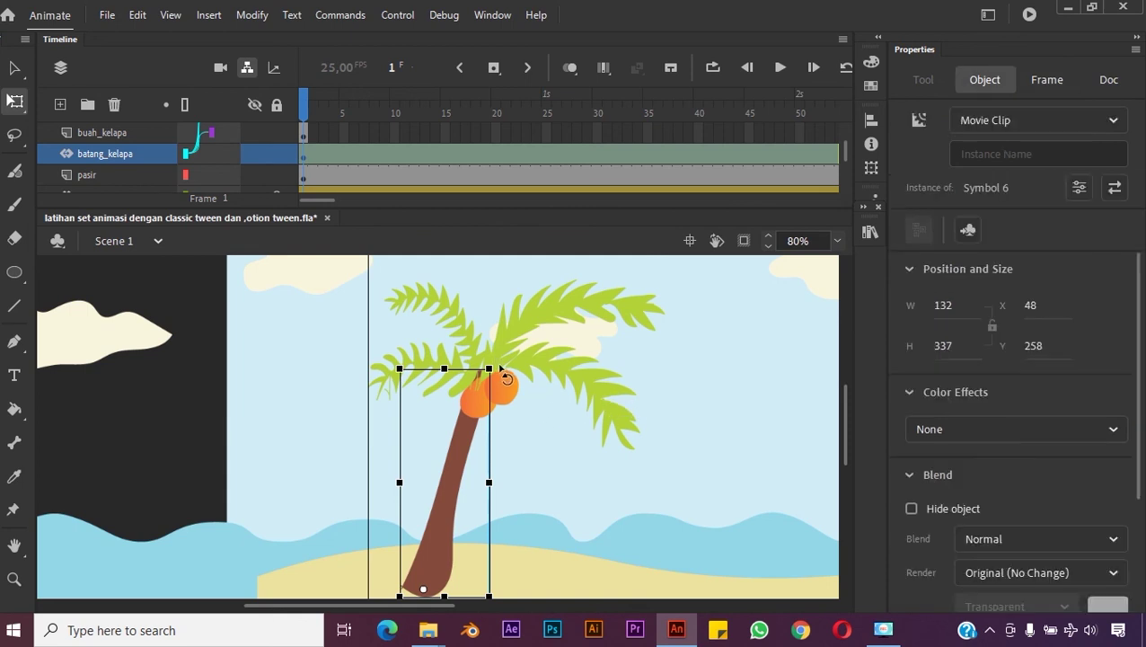
pyautogui.click(508, 382)
pyautogui.moveTo(507, 382); pyautogui.dragTo(486, 361)
pyautogui.moveTo(325, 201); pyautogui.dragTo(430, 209)
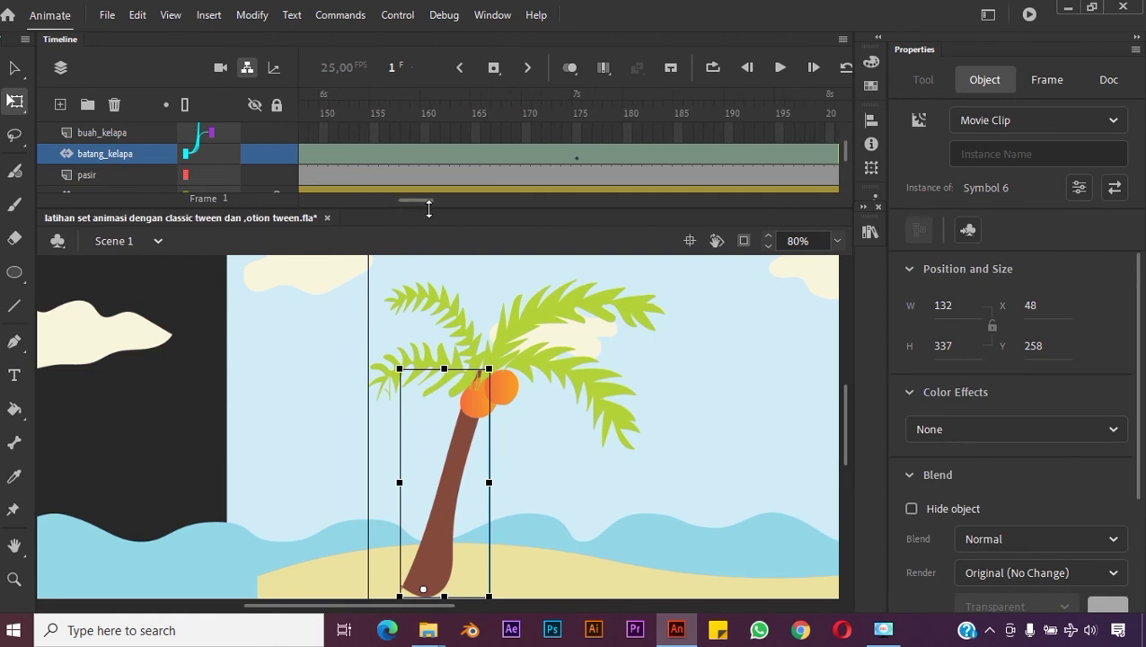
pyautogui.click(577, 164)
pyautogui.moveTo(579, 114); pyautogui.dragTo(369, 112)
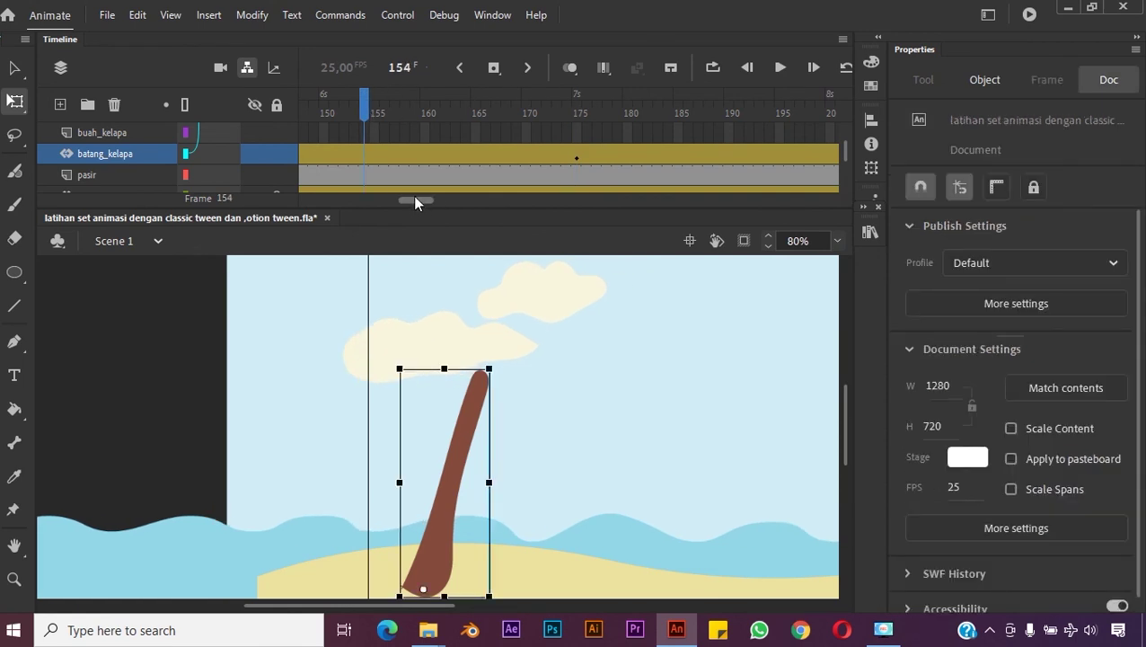
# Step: Insert an all-properties keyframe at frame 100 of batang_kelapa and tilt the trunk left around its base, to about 162 by 348 overall
pyautogui.moveTo(413, 201); pyautogui.dragTo(377, 196)
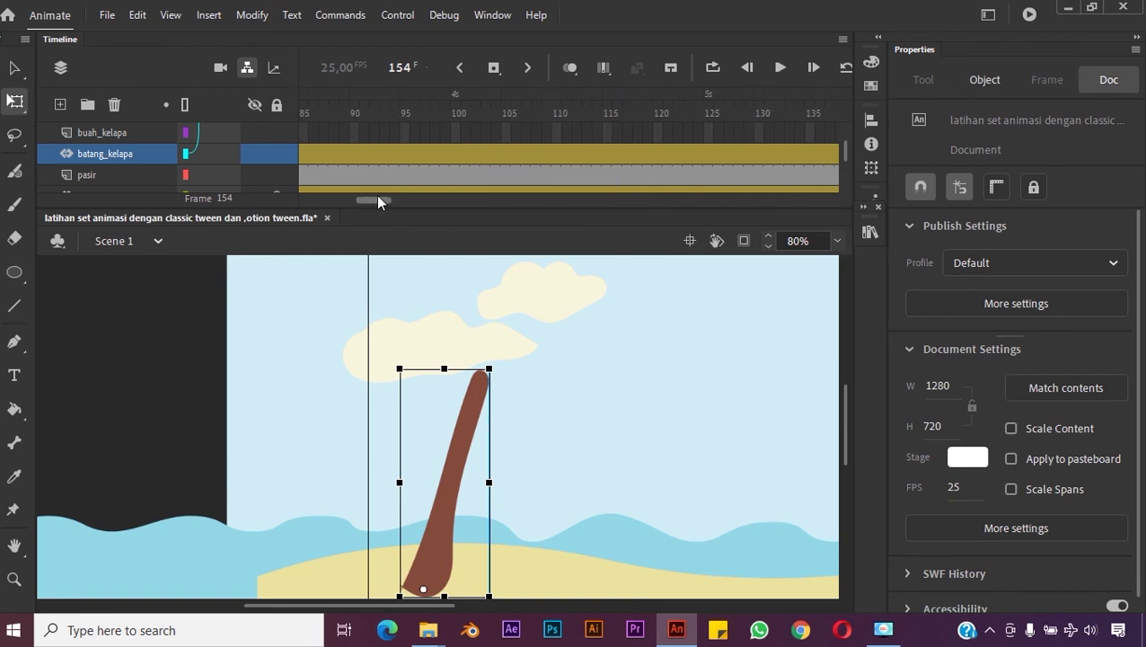
pyautogui.click(518, 155)
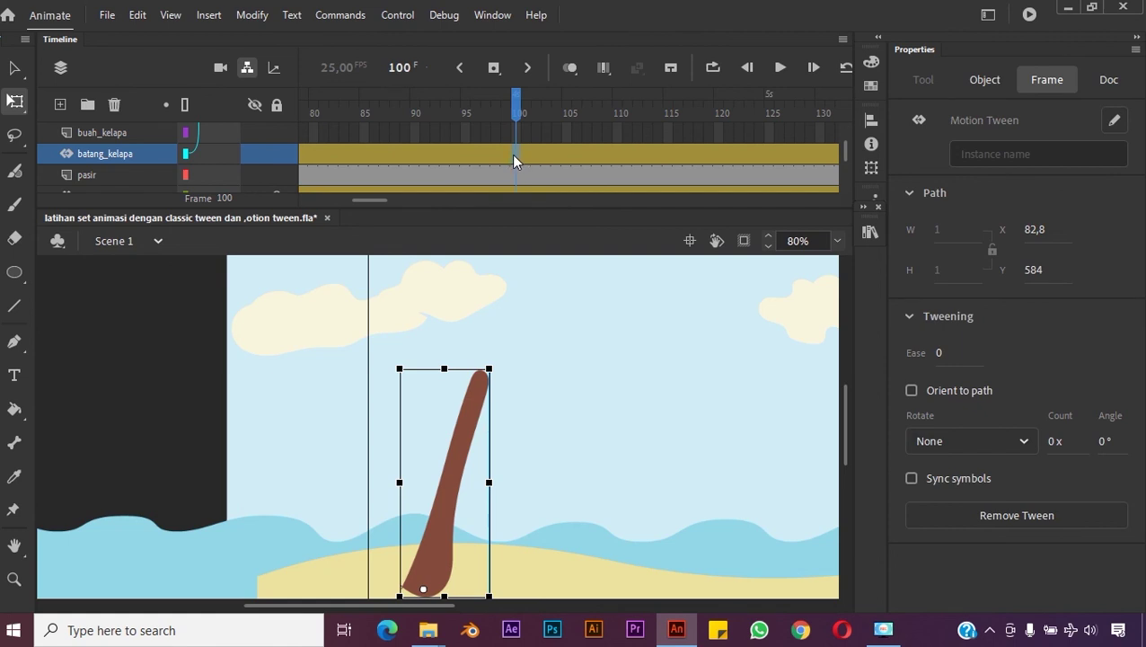
pyautogui.rightClick(515, 154)
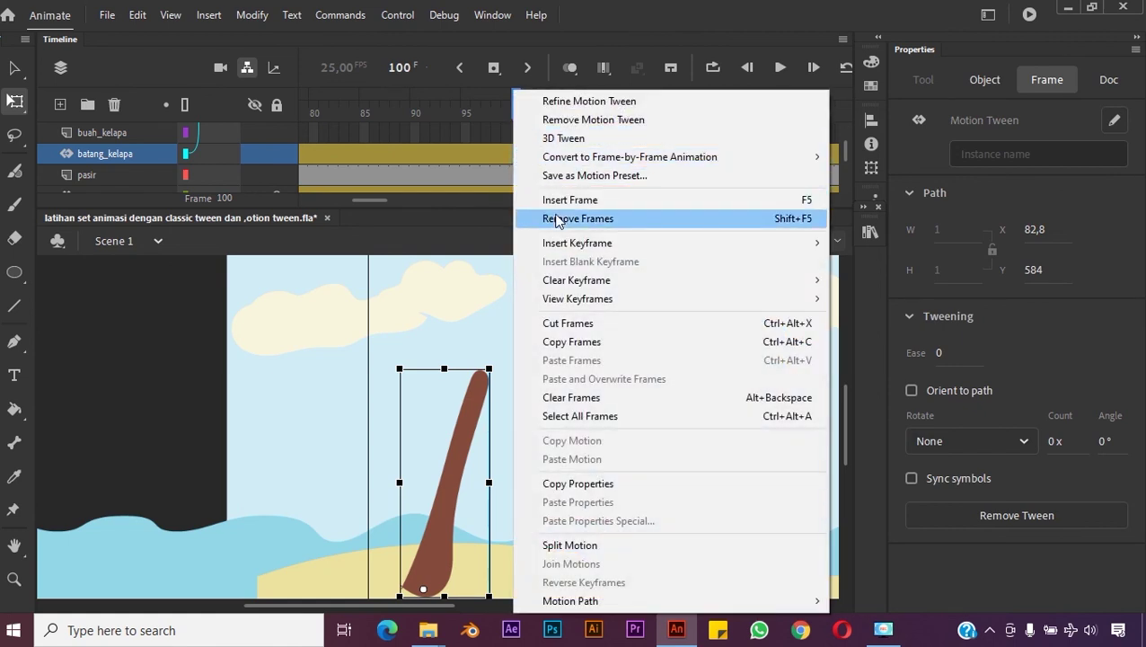
pyautogui.moveTo(579, 243)
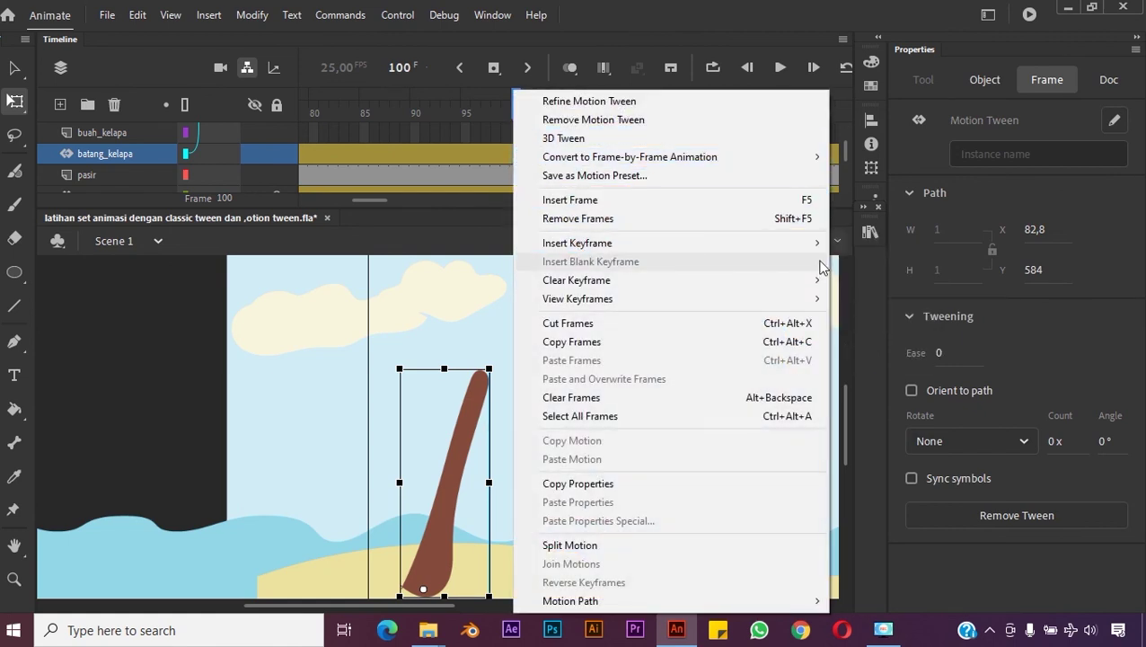
pyautogui.moveTo(818, 243)
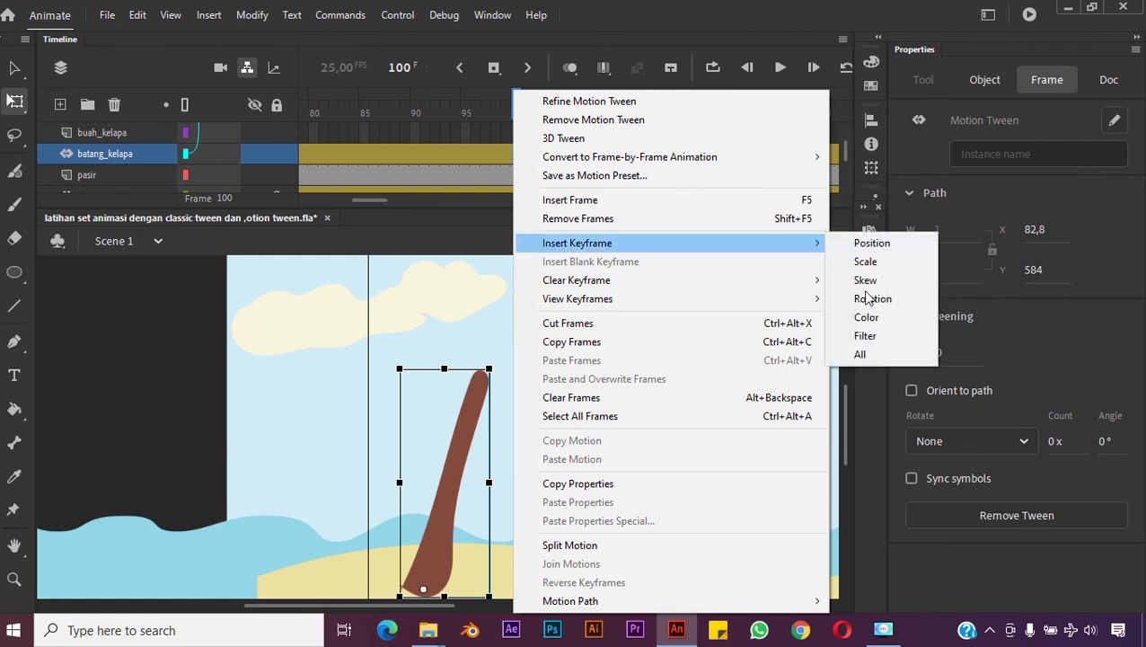
pyautogui.click(861, 353)
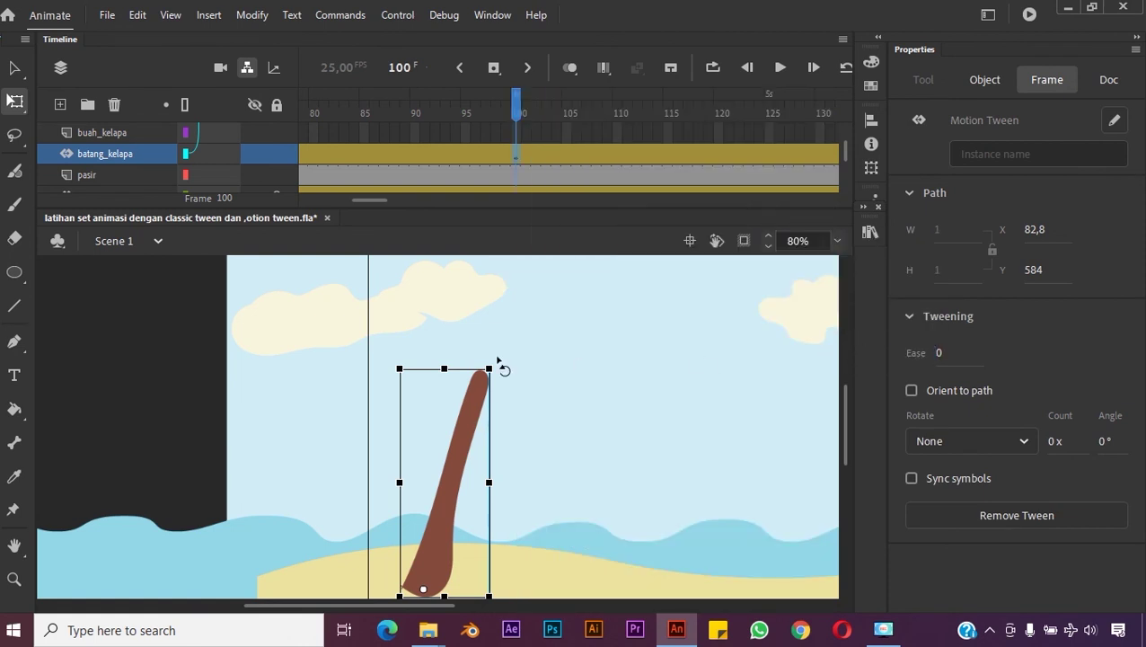
pyautogui.moveTo(498, 365); pyautogui.dragTo(479, 354)
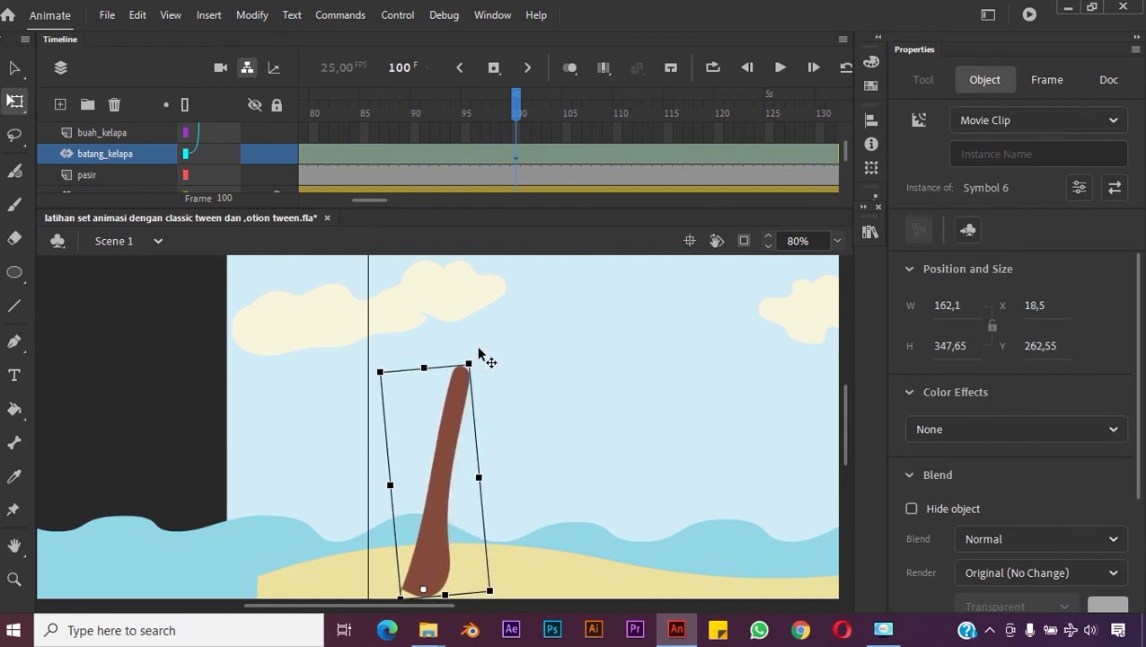
pyautogui.click(516, 131)
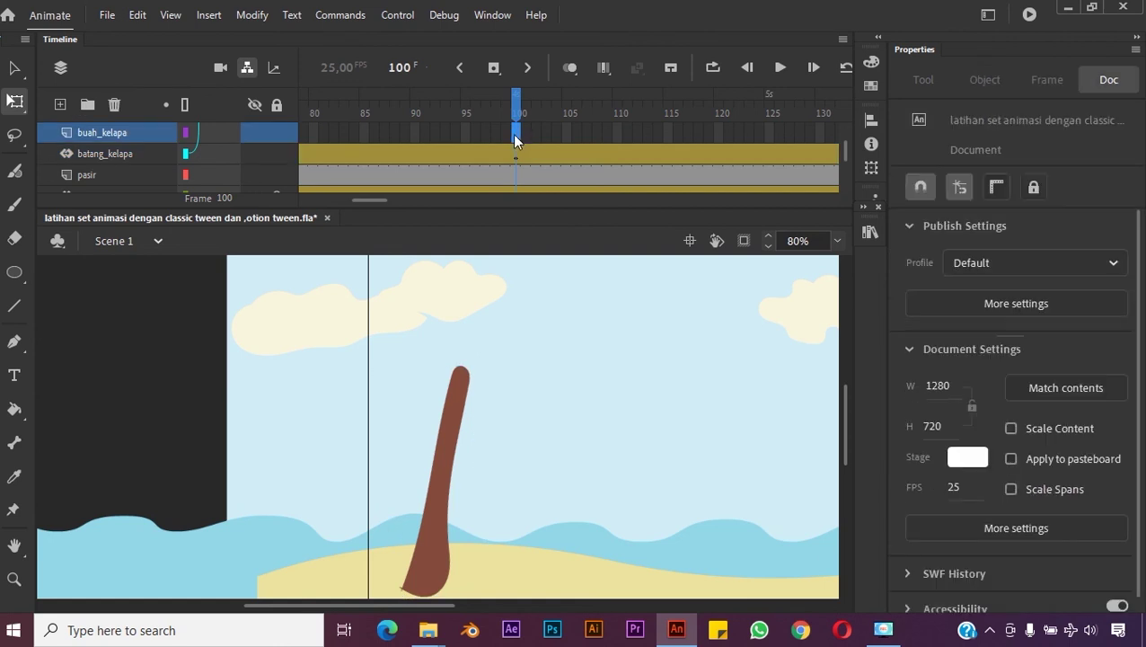
pyautogui.rightClick(514, 136)
pyautogui.click(567, 199)
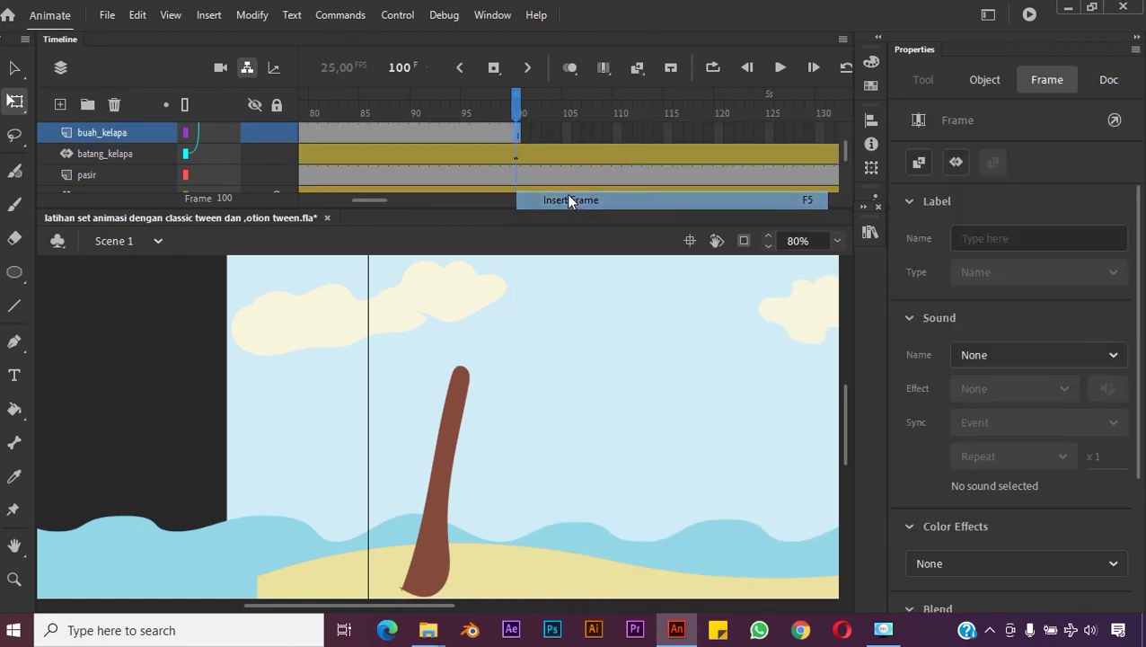
pyautogui.moveTo(521, 110); pyautogui.dragTo(510, 180)
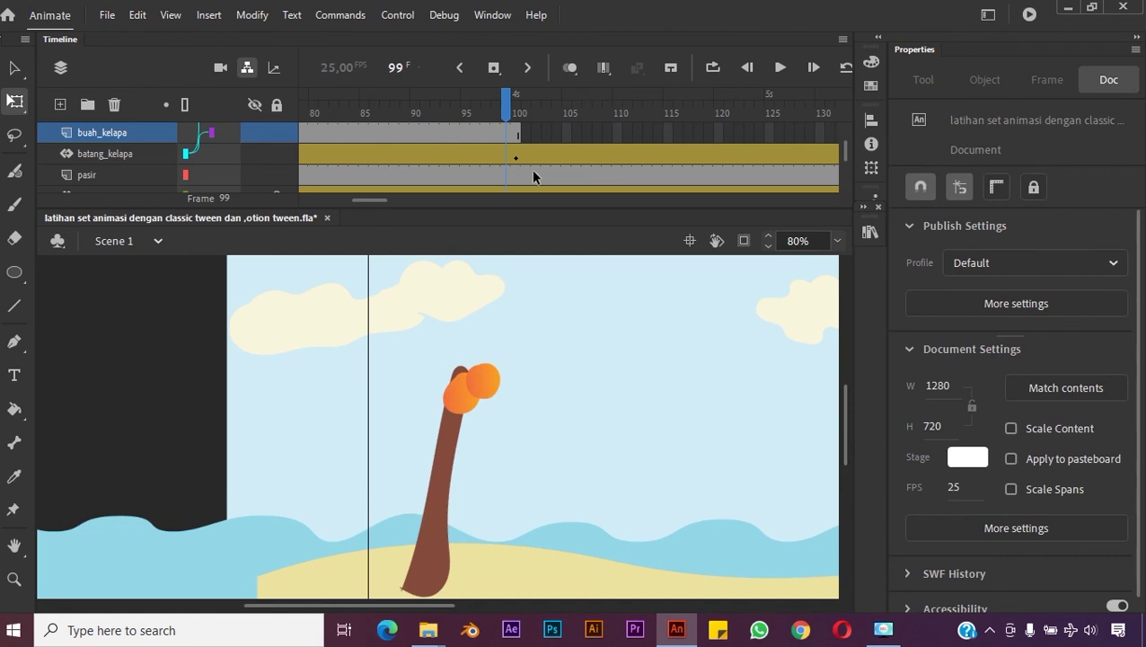
pyautogui.hotkey('ctrl', 'z')
pyautogui.hotkey('ctrl', 'z')
pyautogui.hotkey('ctrl', 'z')
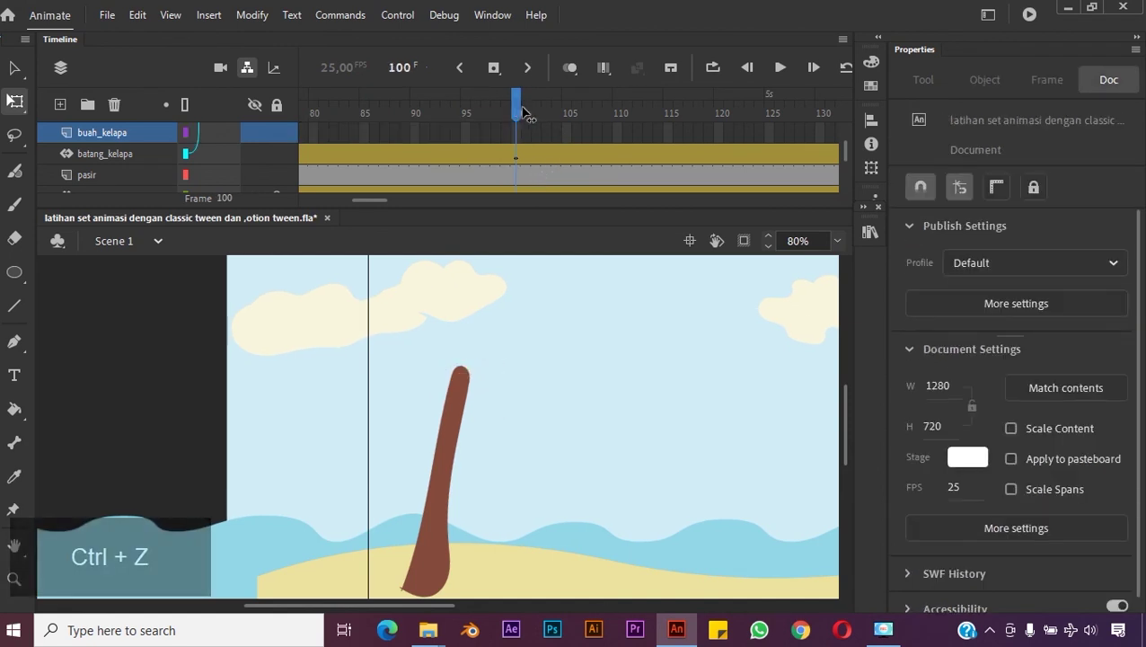
# Step: At frame 250 of batang_kelapa, tilt the trunk left around its base, to about 172 by 350.5 overall, and play the animation
pyautogui.moveTo(529, 109); pyautogui.dragTo(853, 200)
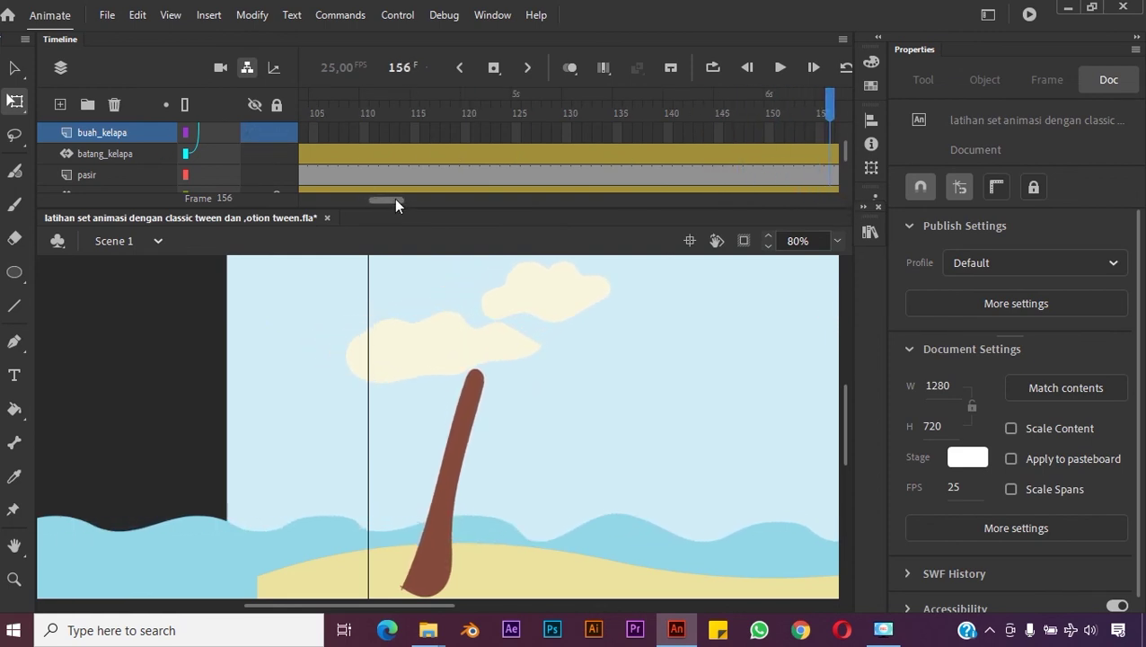
pyautogui.moveTo(396, 199); pyautogui.dragTo(466, 216)
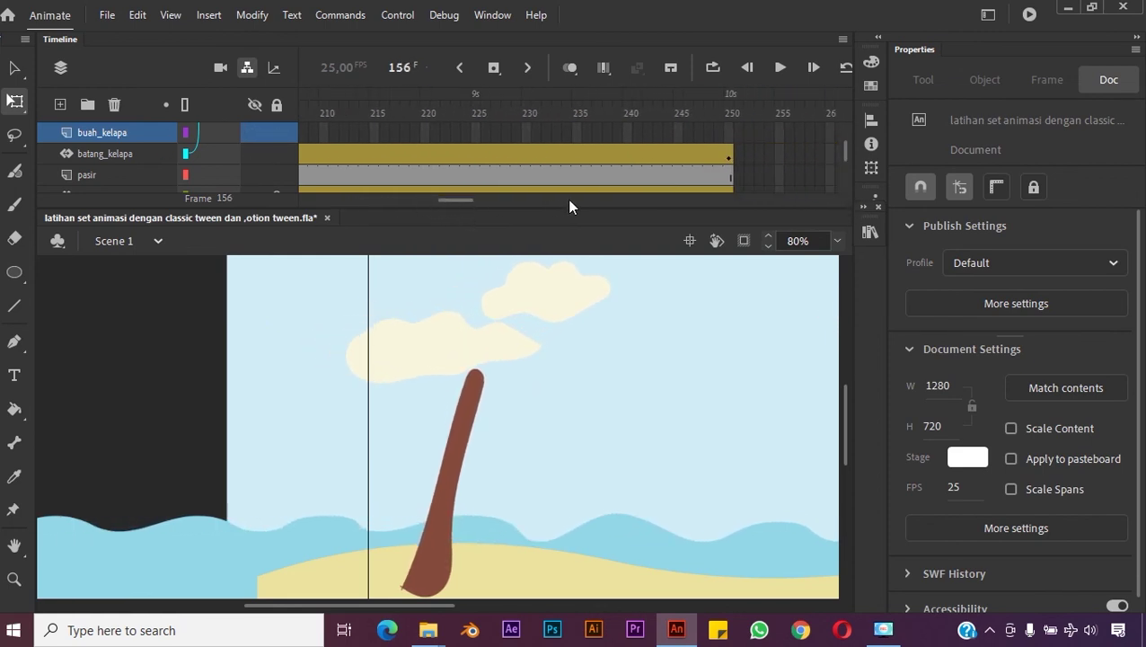
pyautogui.click(728, 158)
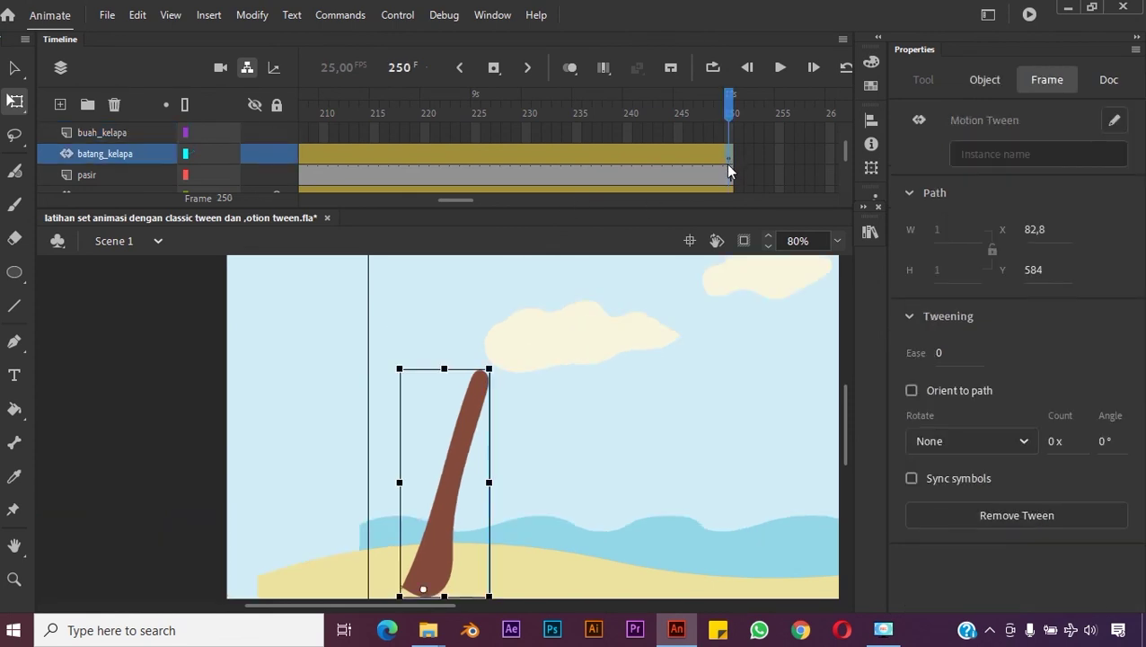
pyautogui.moveTo(733, 103); pyautogui.dragTo(730, 160)
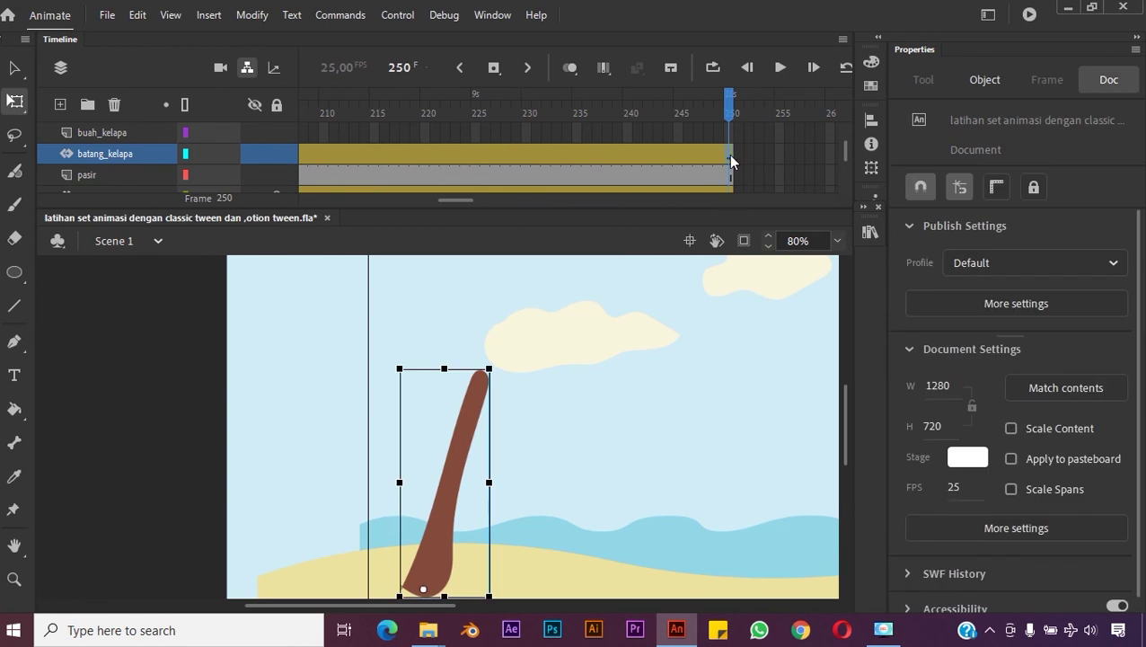
pyautogui.click(729, 157)
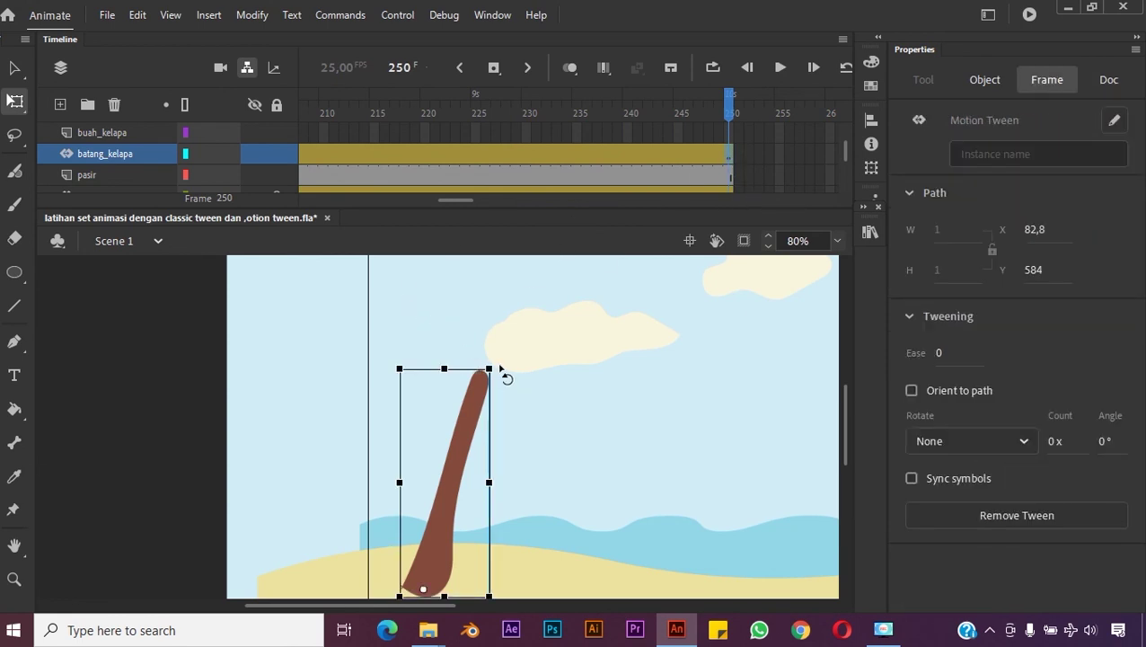
pyautogui.moveTo(501, 368); pyautogui.dragTo(471, 350)
pyautogui.click(779, 67)
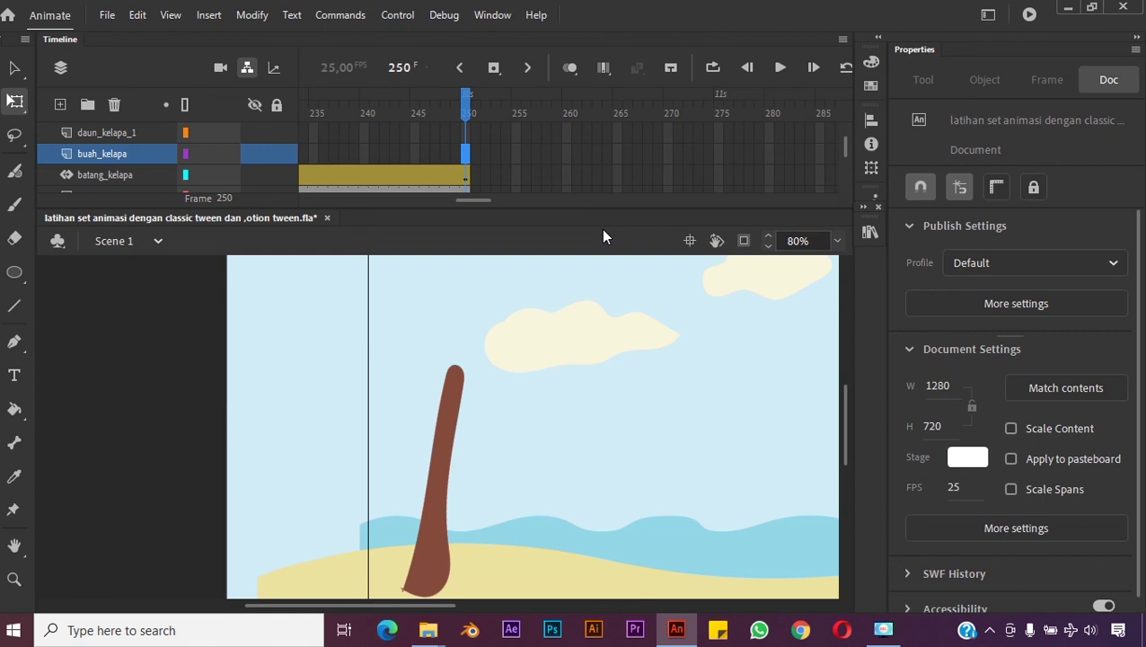
# Step: Insert frames up to frame 250 on the buah_kelapa layer and all four daun_kelapa layers
pyautogui.click(454, 431)
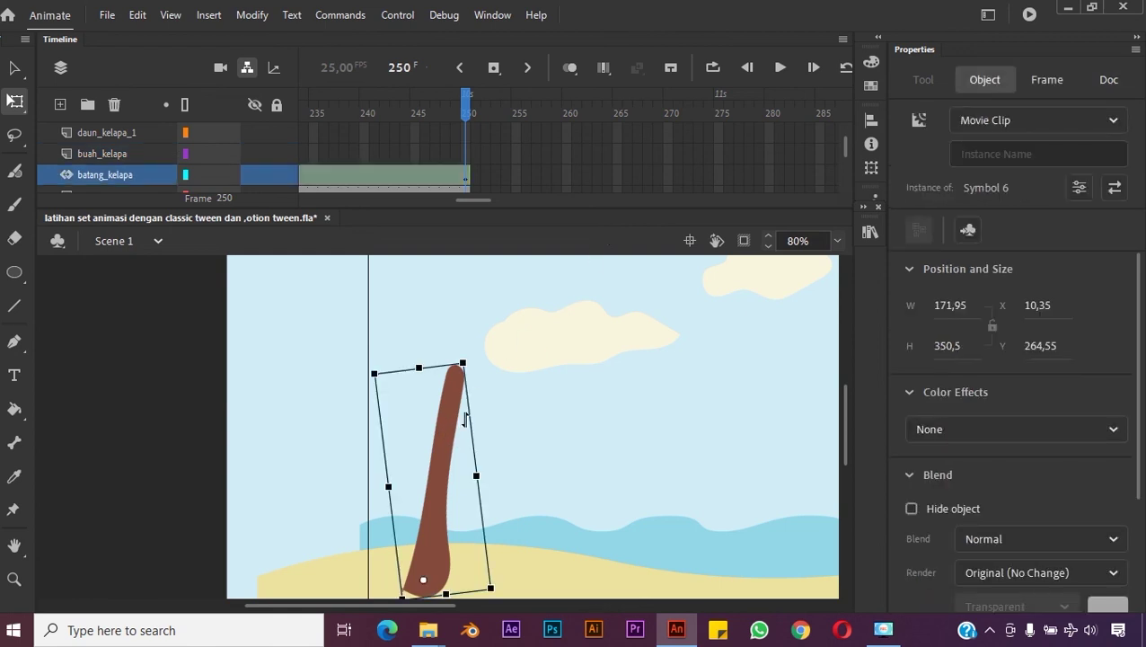
pyautogui.click(465, 153)
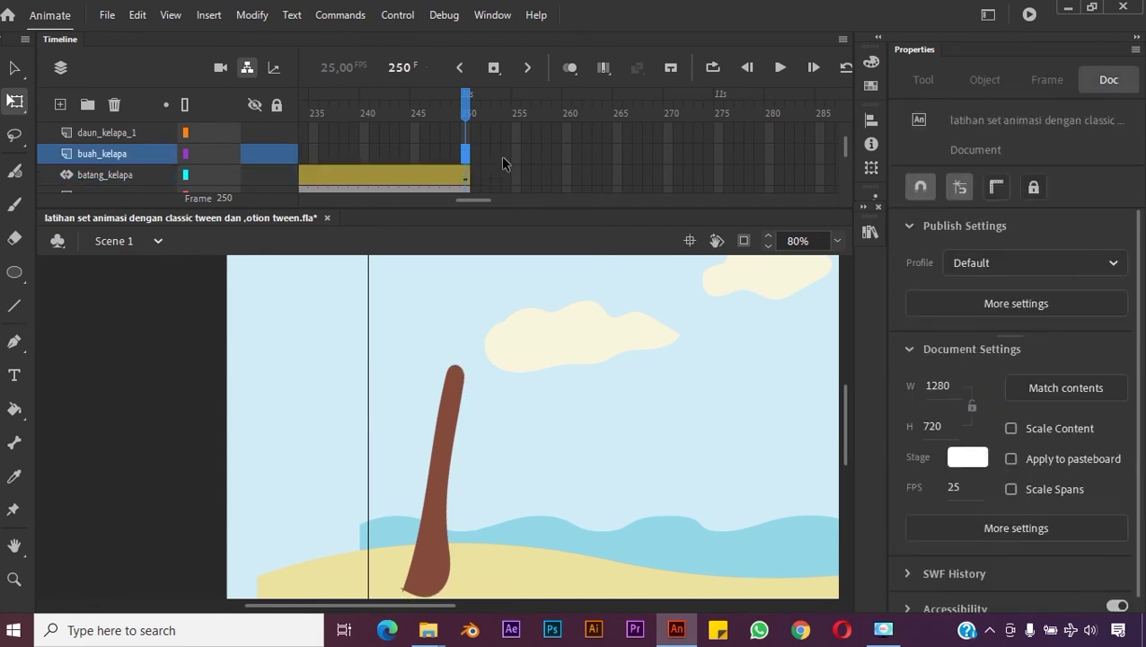
pyautogui.scroll(2, 844, 138)
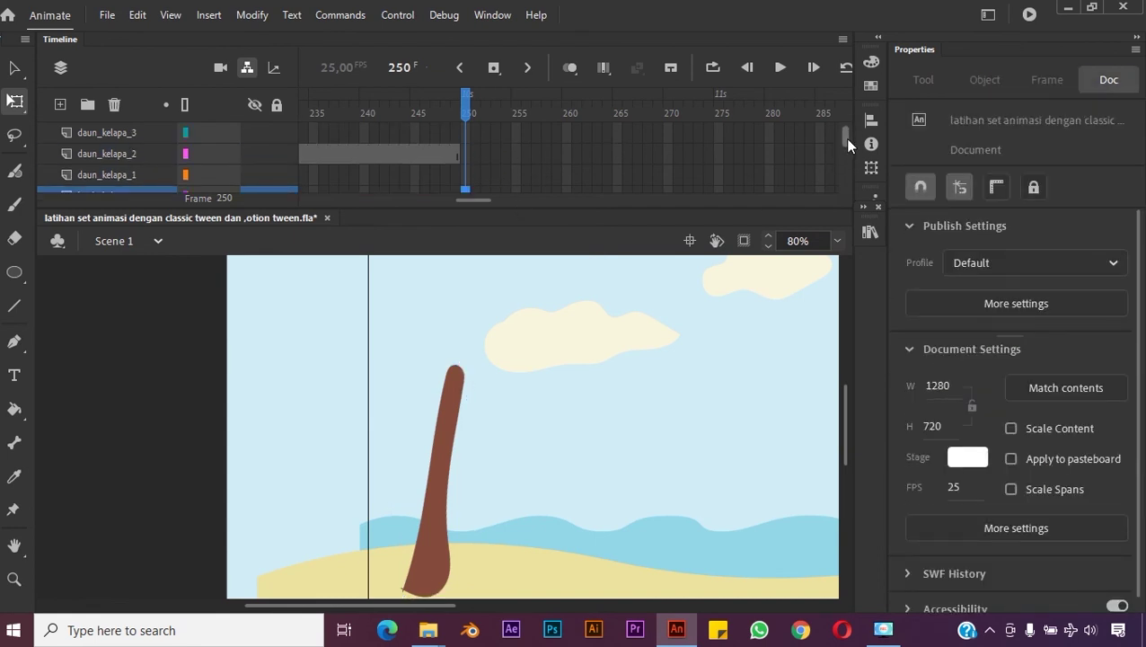
pyautogui.scroll(-2, 844, 139)
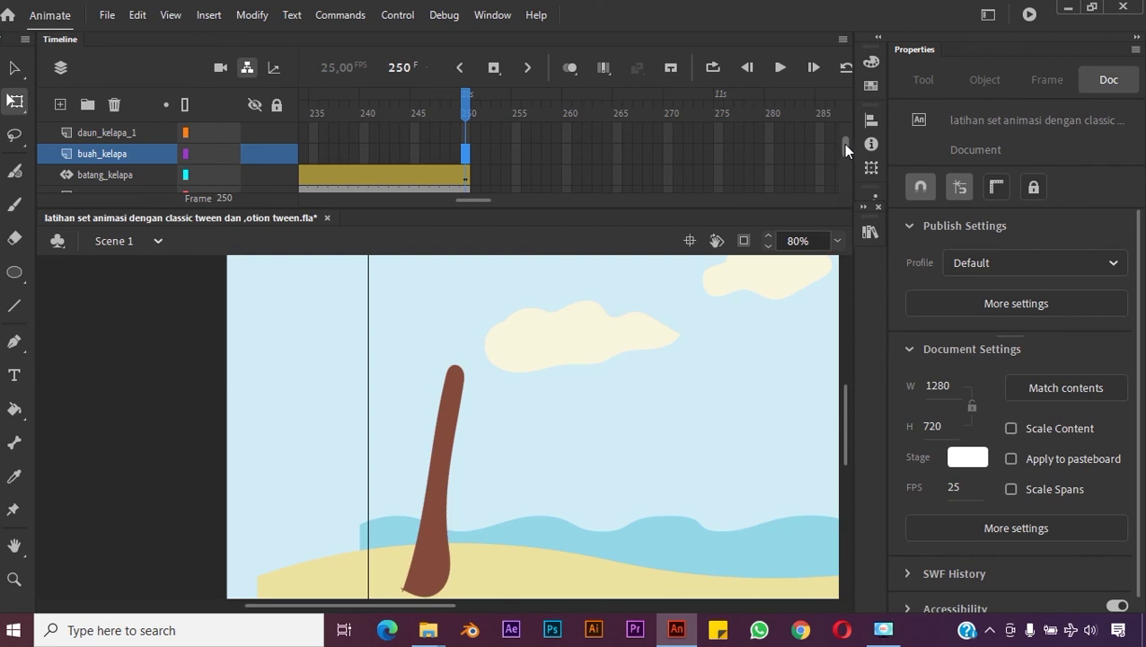
pyautogui.scroll(1, 843, 144)
pyautogui.scroll(1, 850, 138)
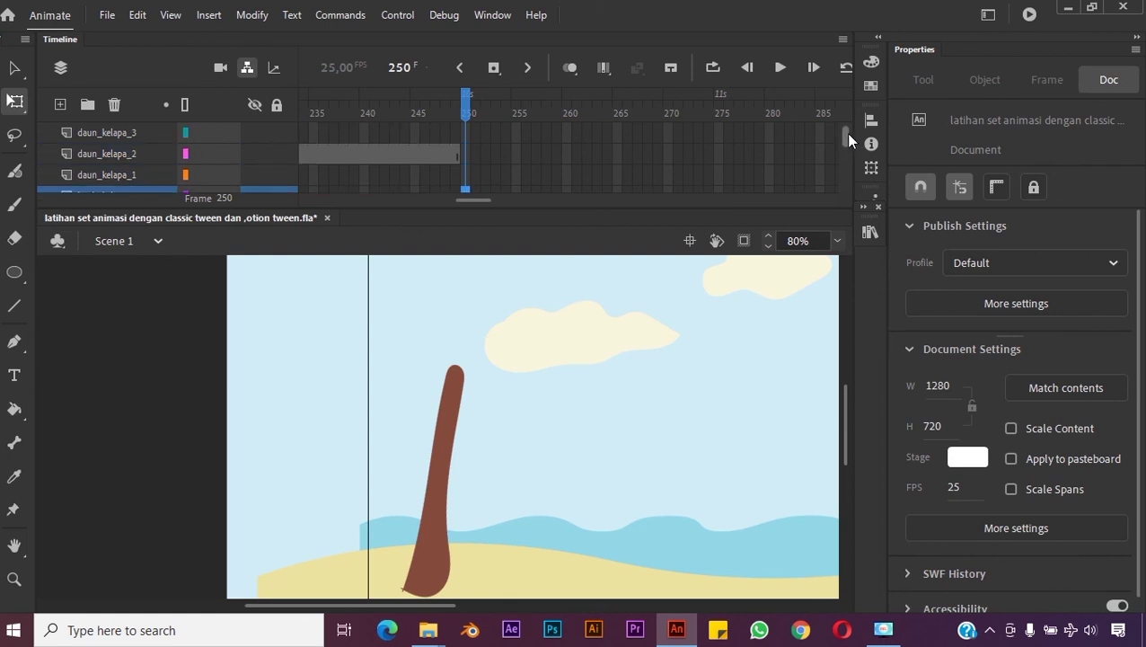
pyautogui.keyDown('shift'); pyautogui.click(466, 133); pyautogui.keyUp('shift')
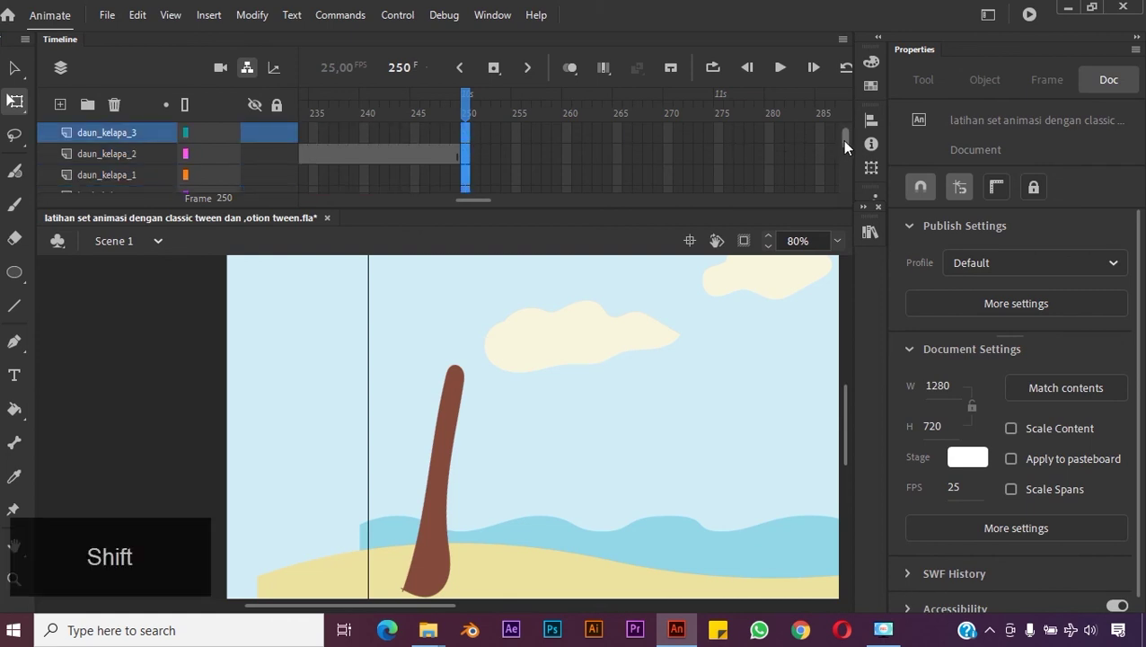
pyautogui.scroll(1, 845, 138)
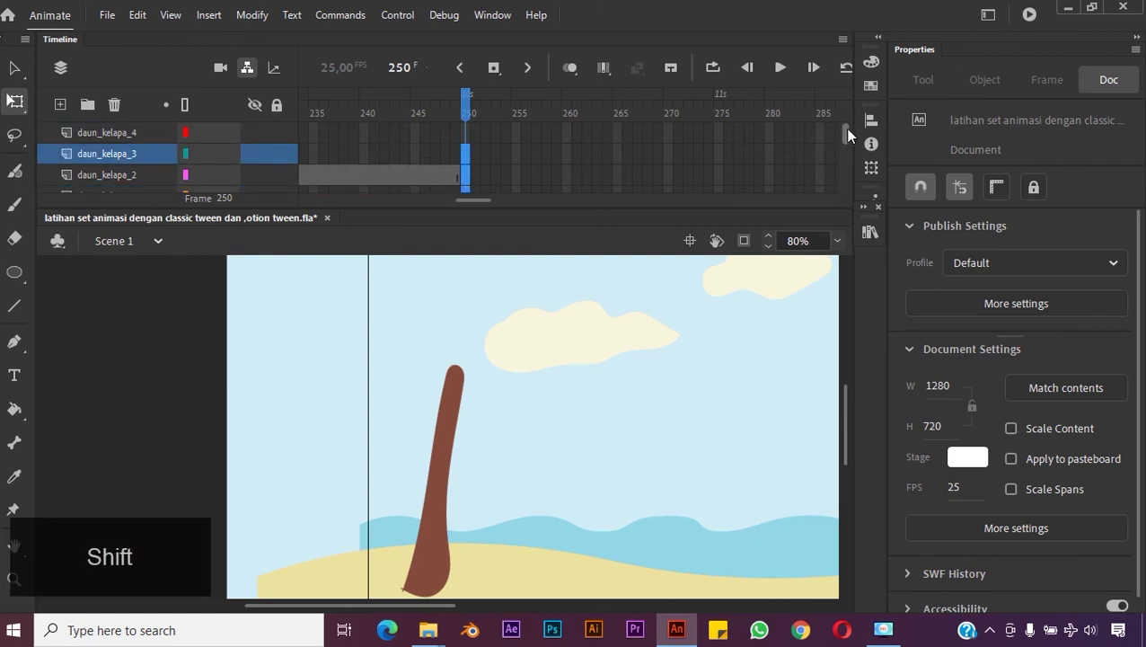
pyautogui.keyDown('shift'); pyautogui.click(465, 132); pyautogui.keyUp('shift')
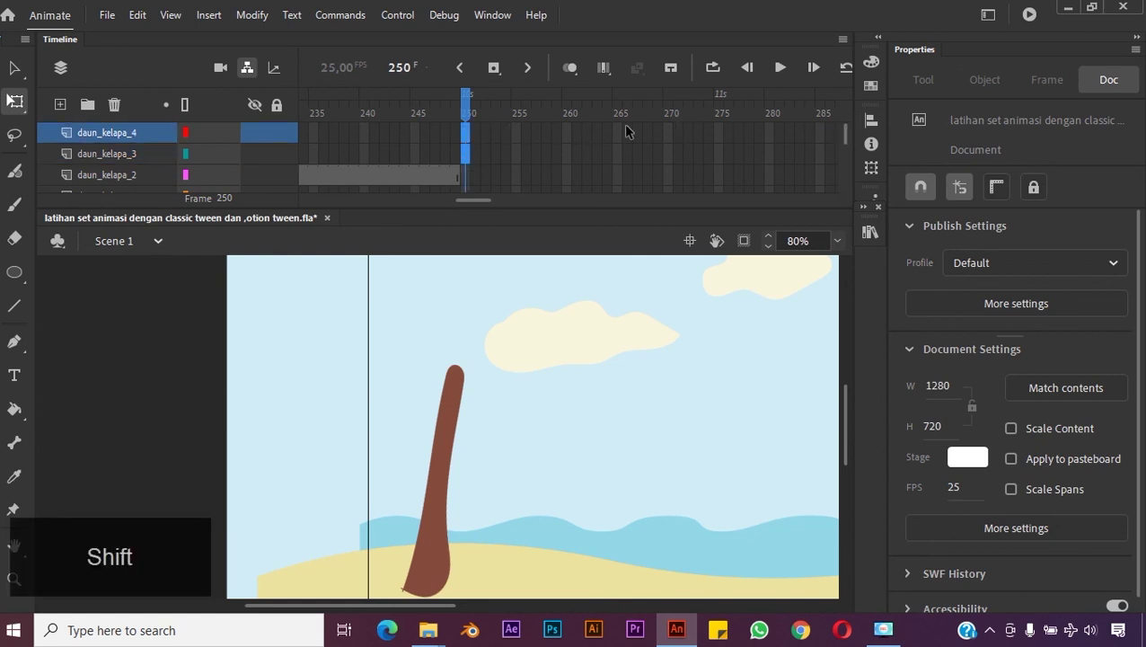
pyautogui.click(525, 147)
pyautogui.click(466, 131)
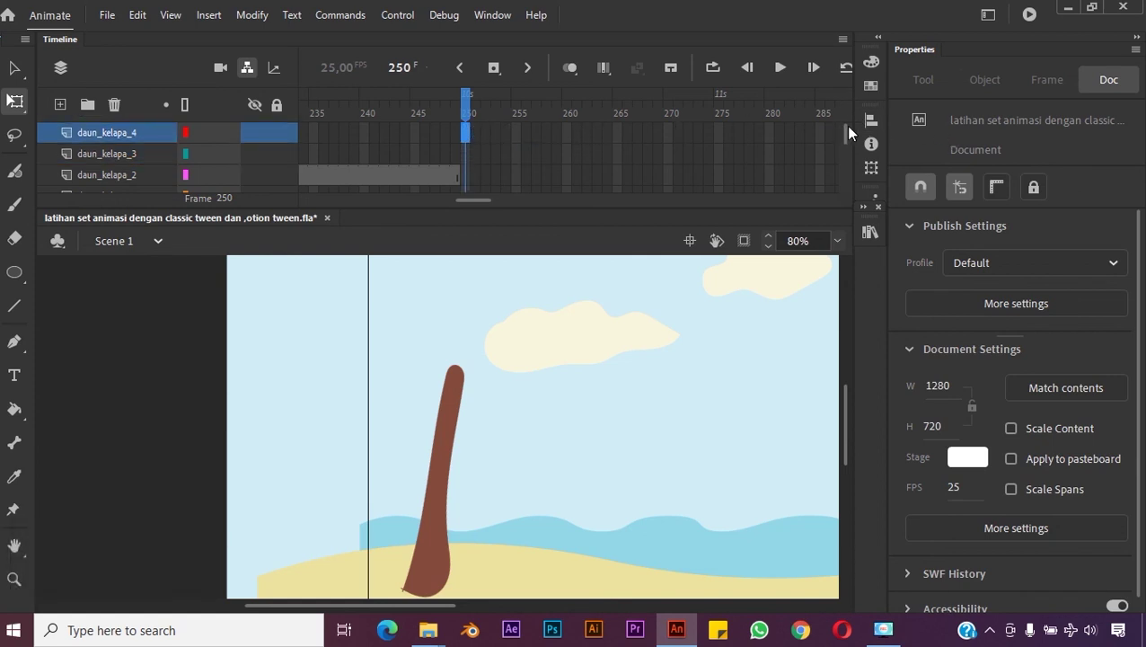
pyautogui.scroll(-3, 847, 143)
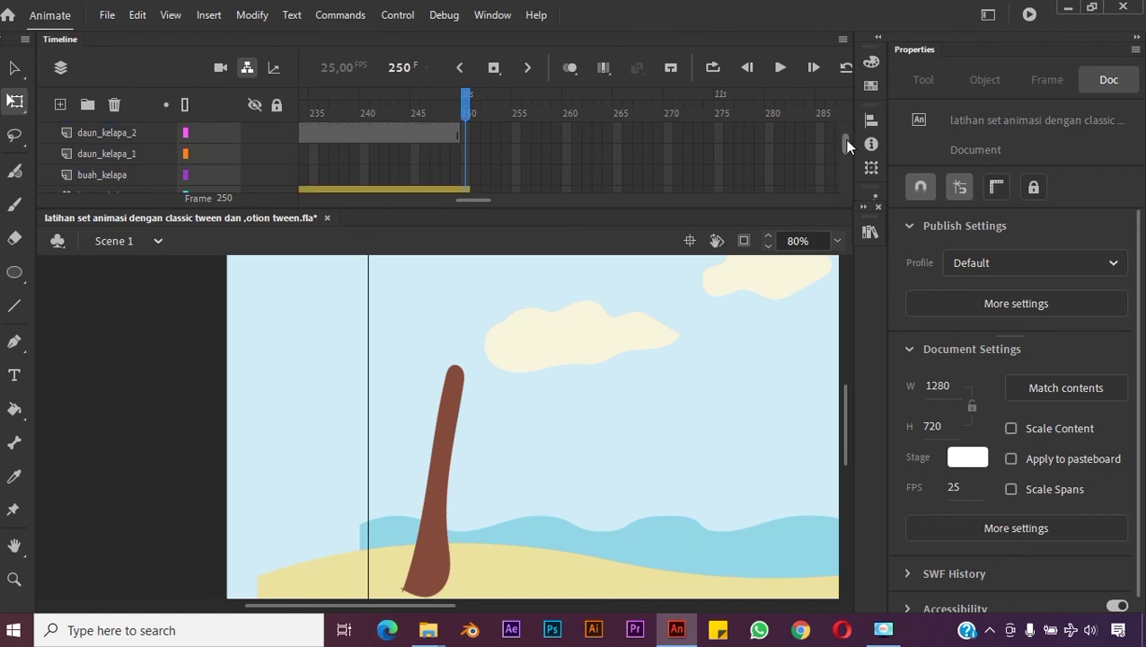
pyautogui.keyDown('shift'); pyautogui.click(466, 153); pyautogui.keyUp('shift')
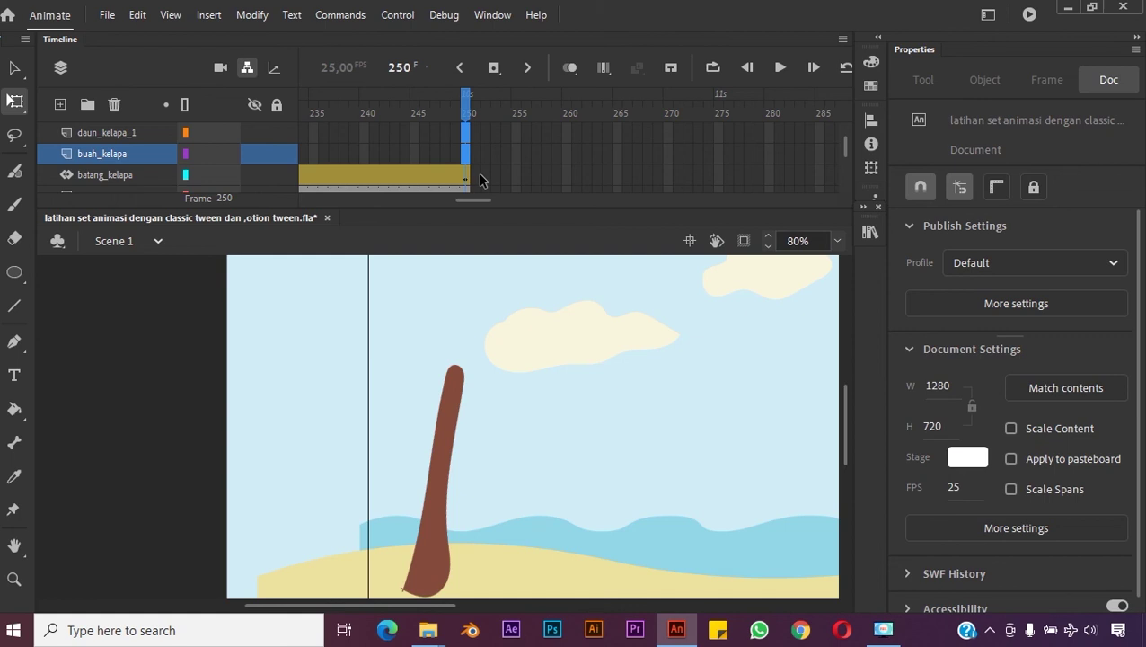
pyautogui.rightClick(466, 158)
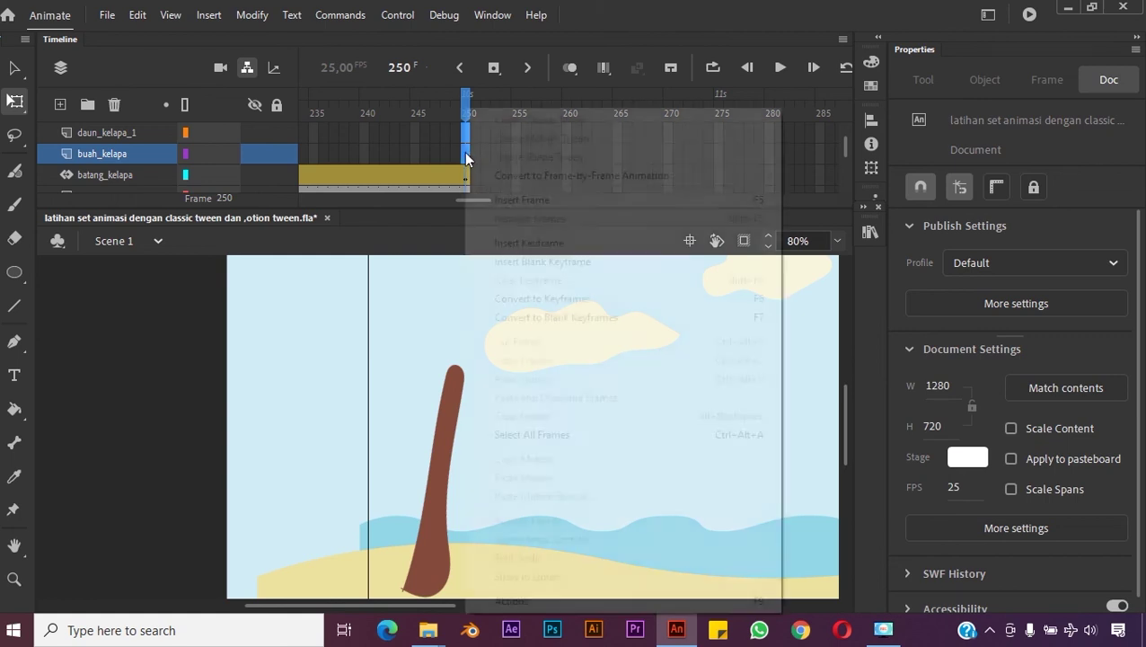
pyautogui.click(510, 201)
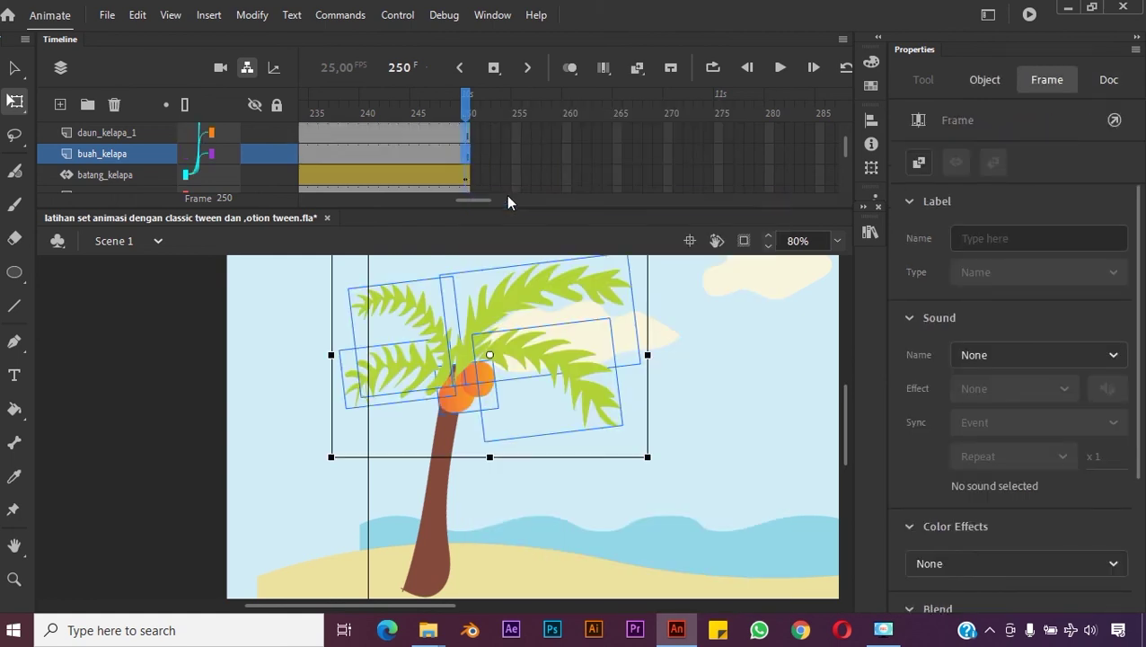
# Step: Play the animation in the timeline and test the movie to check how the parented palm tree sways
pyautogui.click(781, 68)
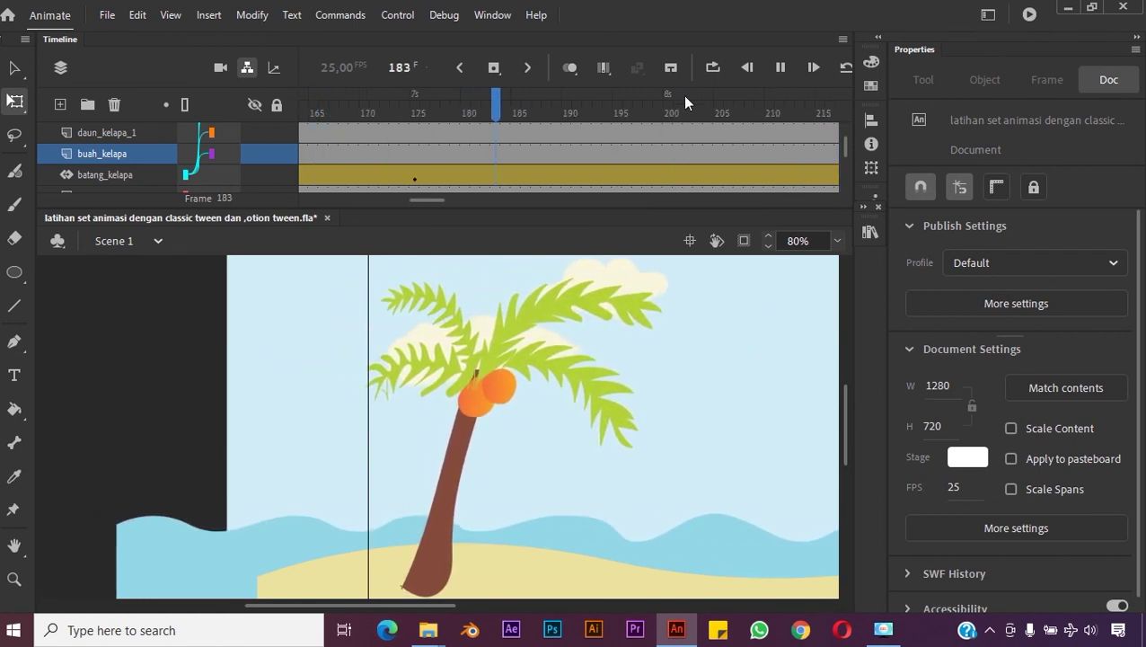
pyautogui.click(781, 68)
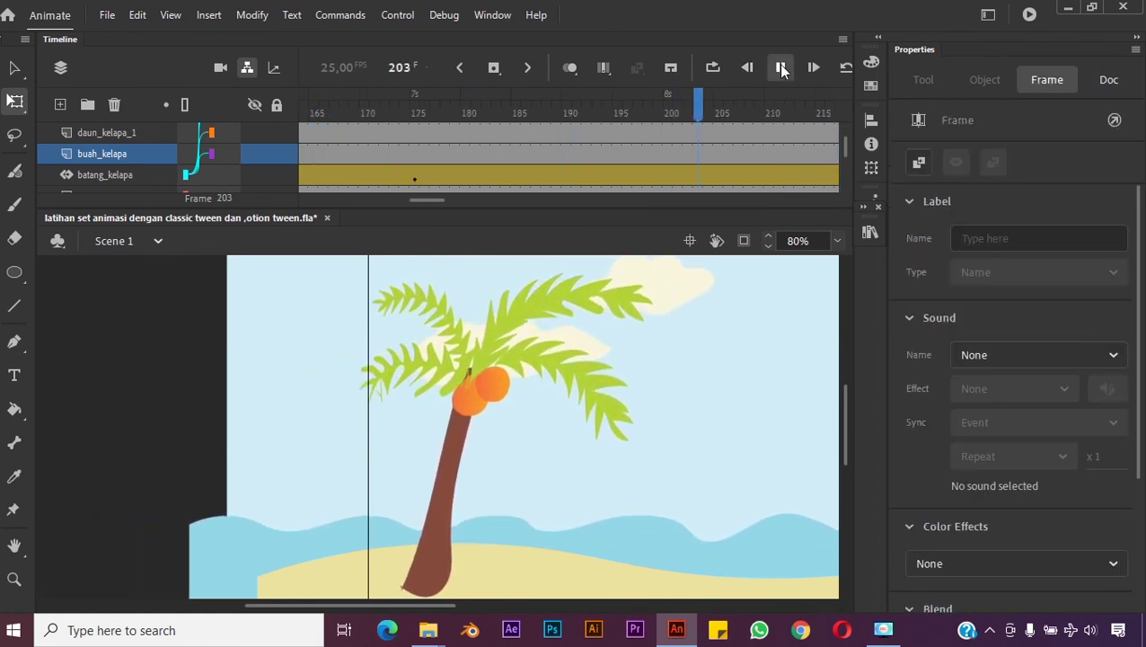
pyautogui.click(1030, 16)
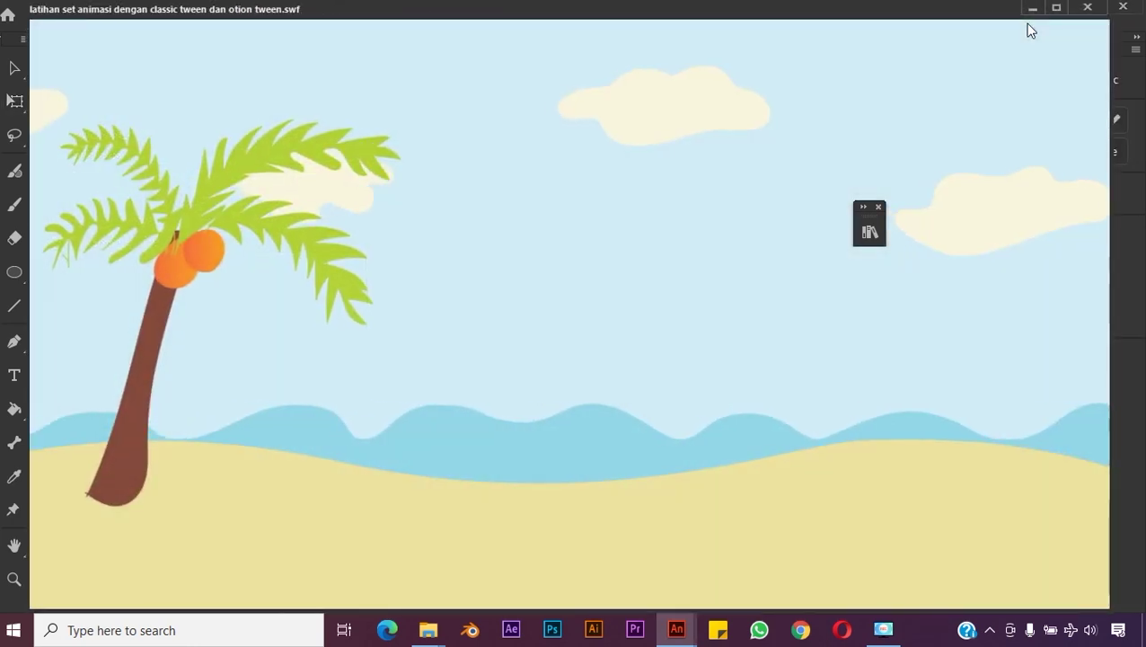